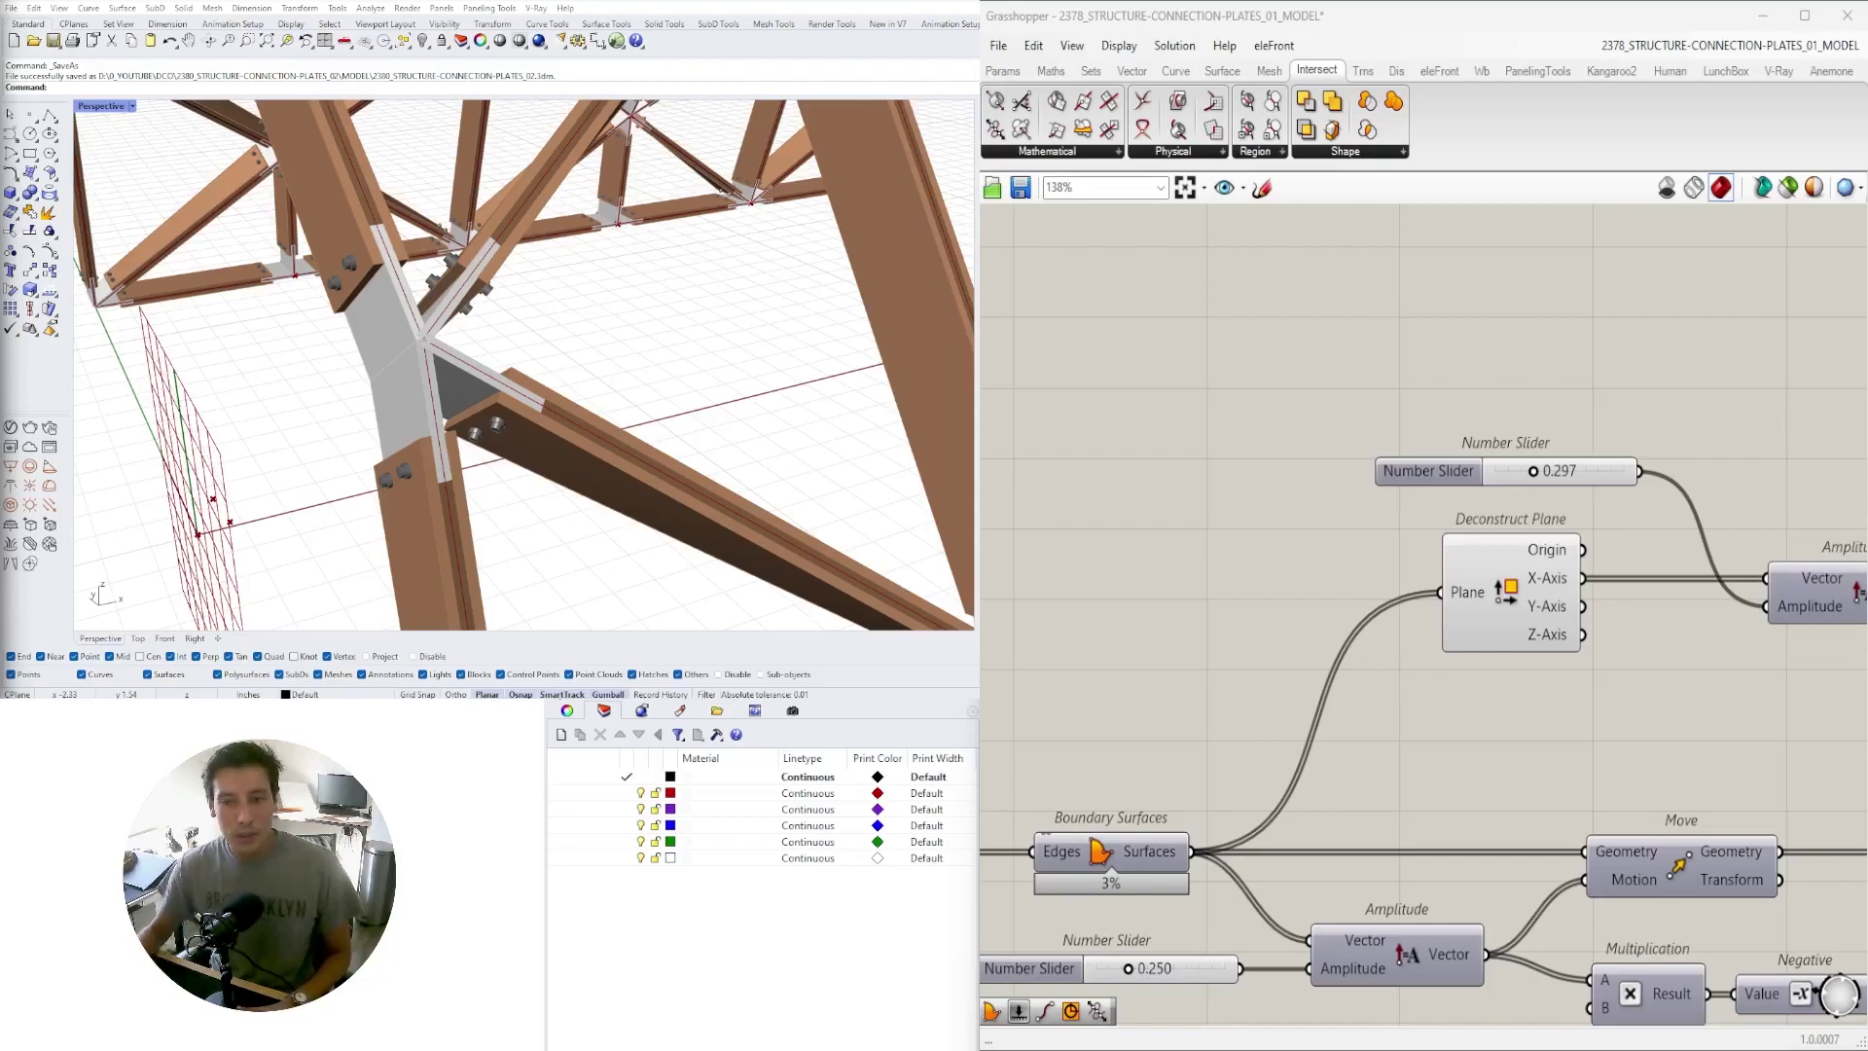
Examine the timber grid structure and the bolted connection plates at its joints
mouse_move(667, 350)
right_mouse_down()
mouse_move(739, 333)
mouse_move(701, 365)
right_mouse_up()
scroll(740, 336, "down", 6)
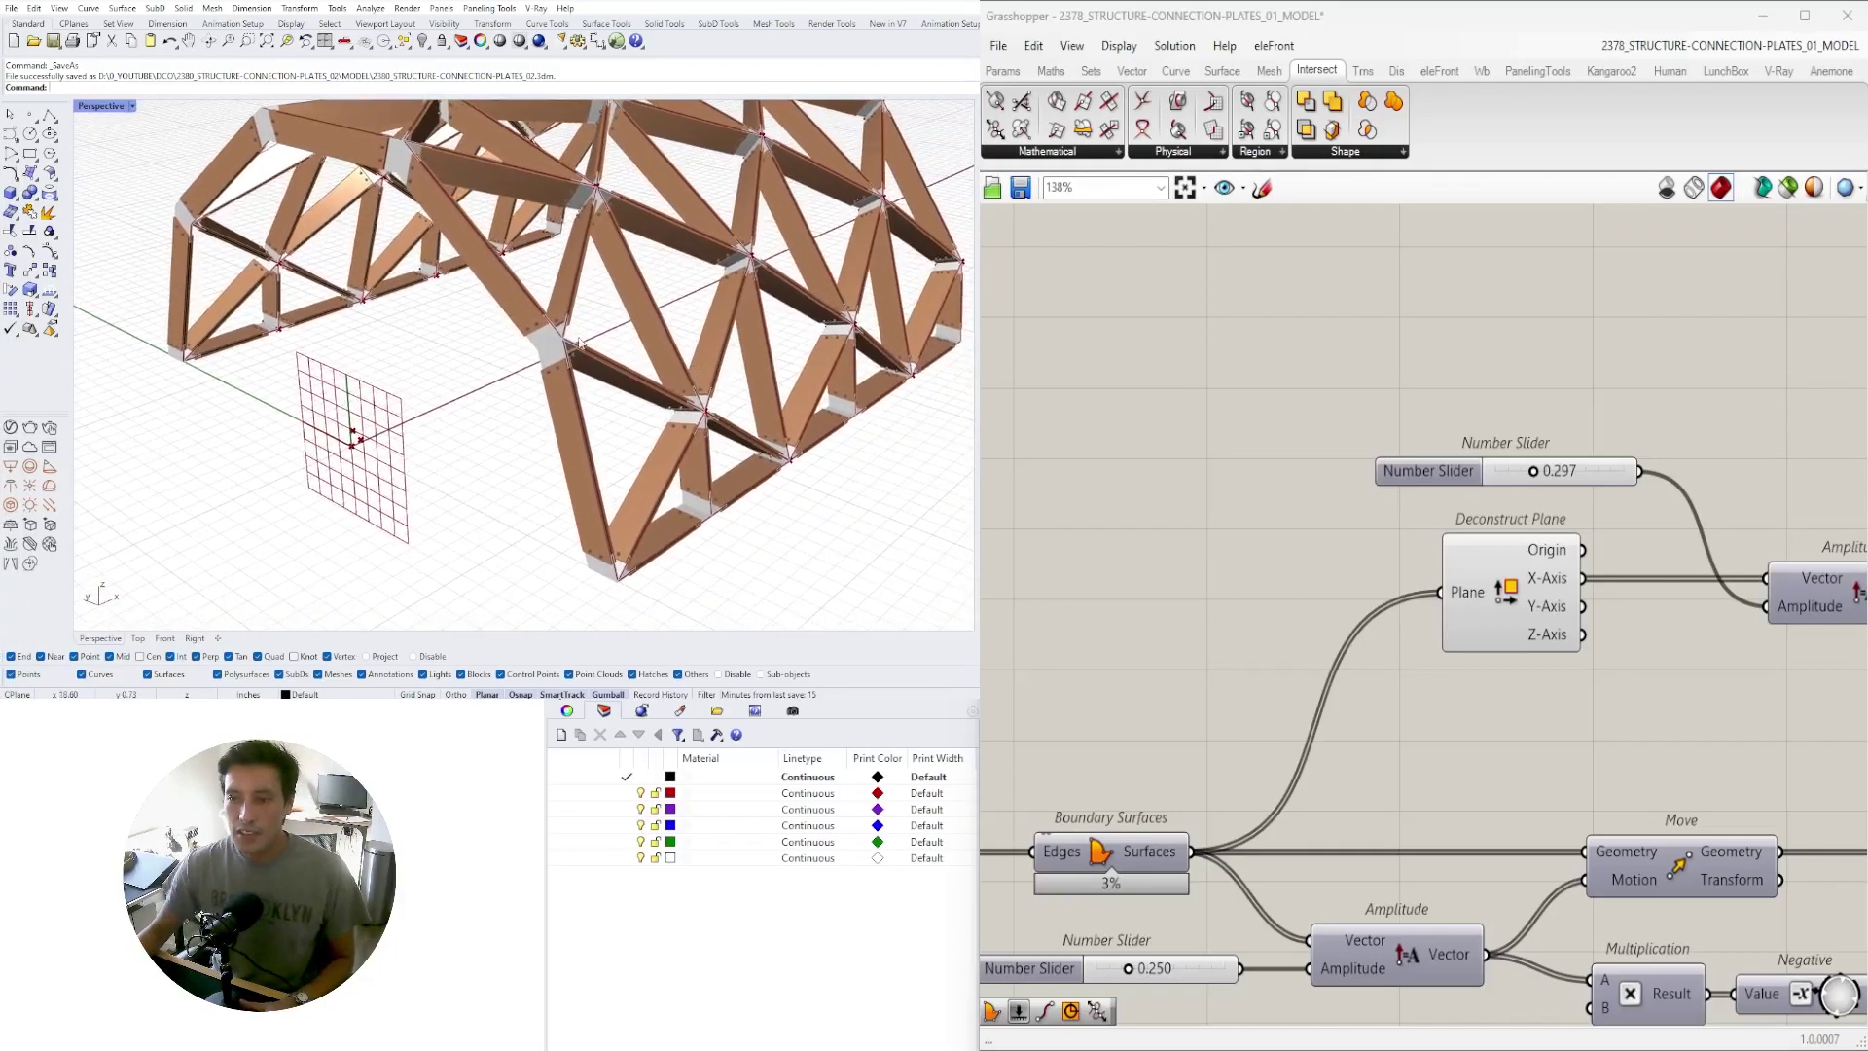
scroll(581, 340, "up", 5)
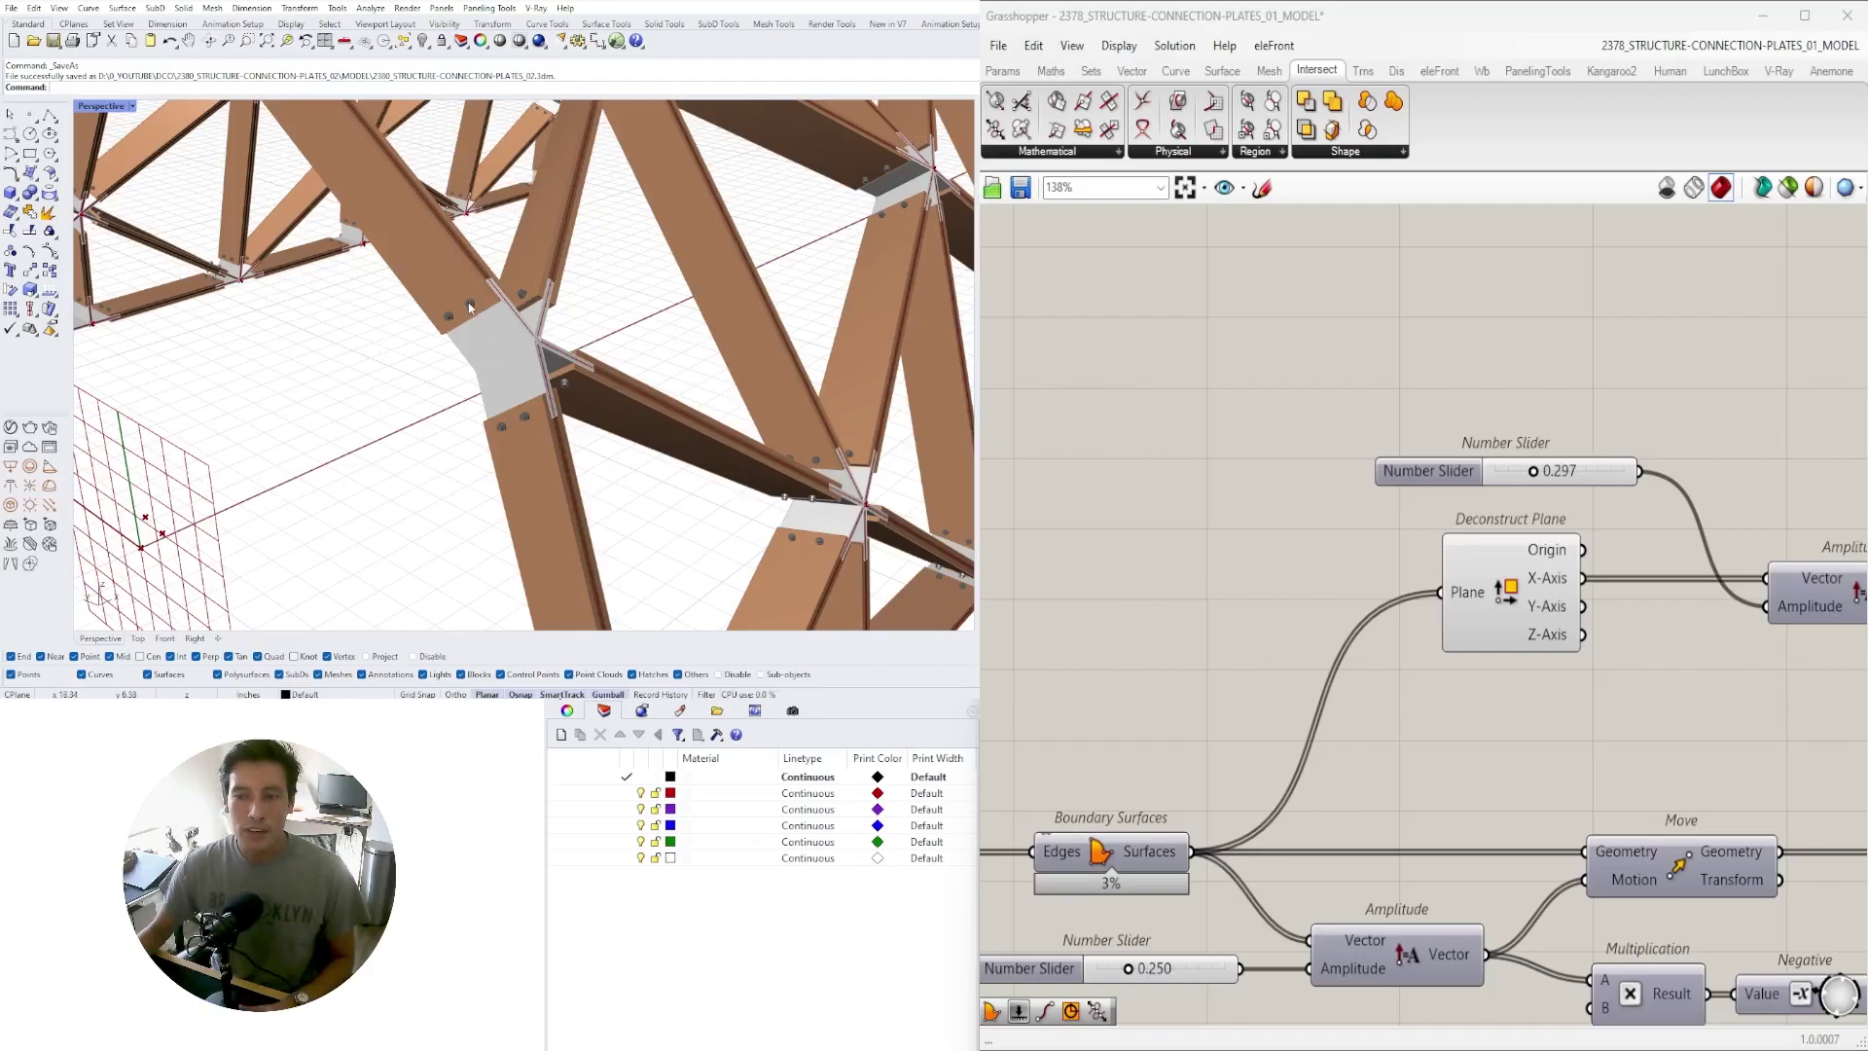
scroll(471, 304, "up", 3)
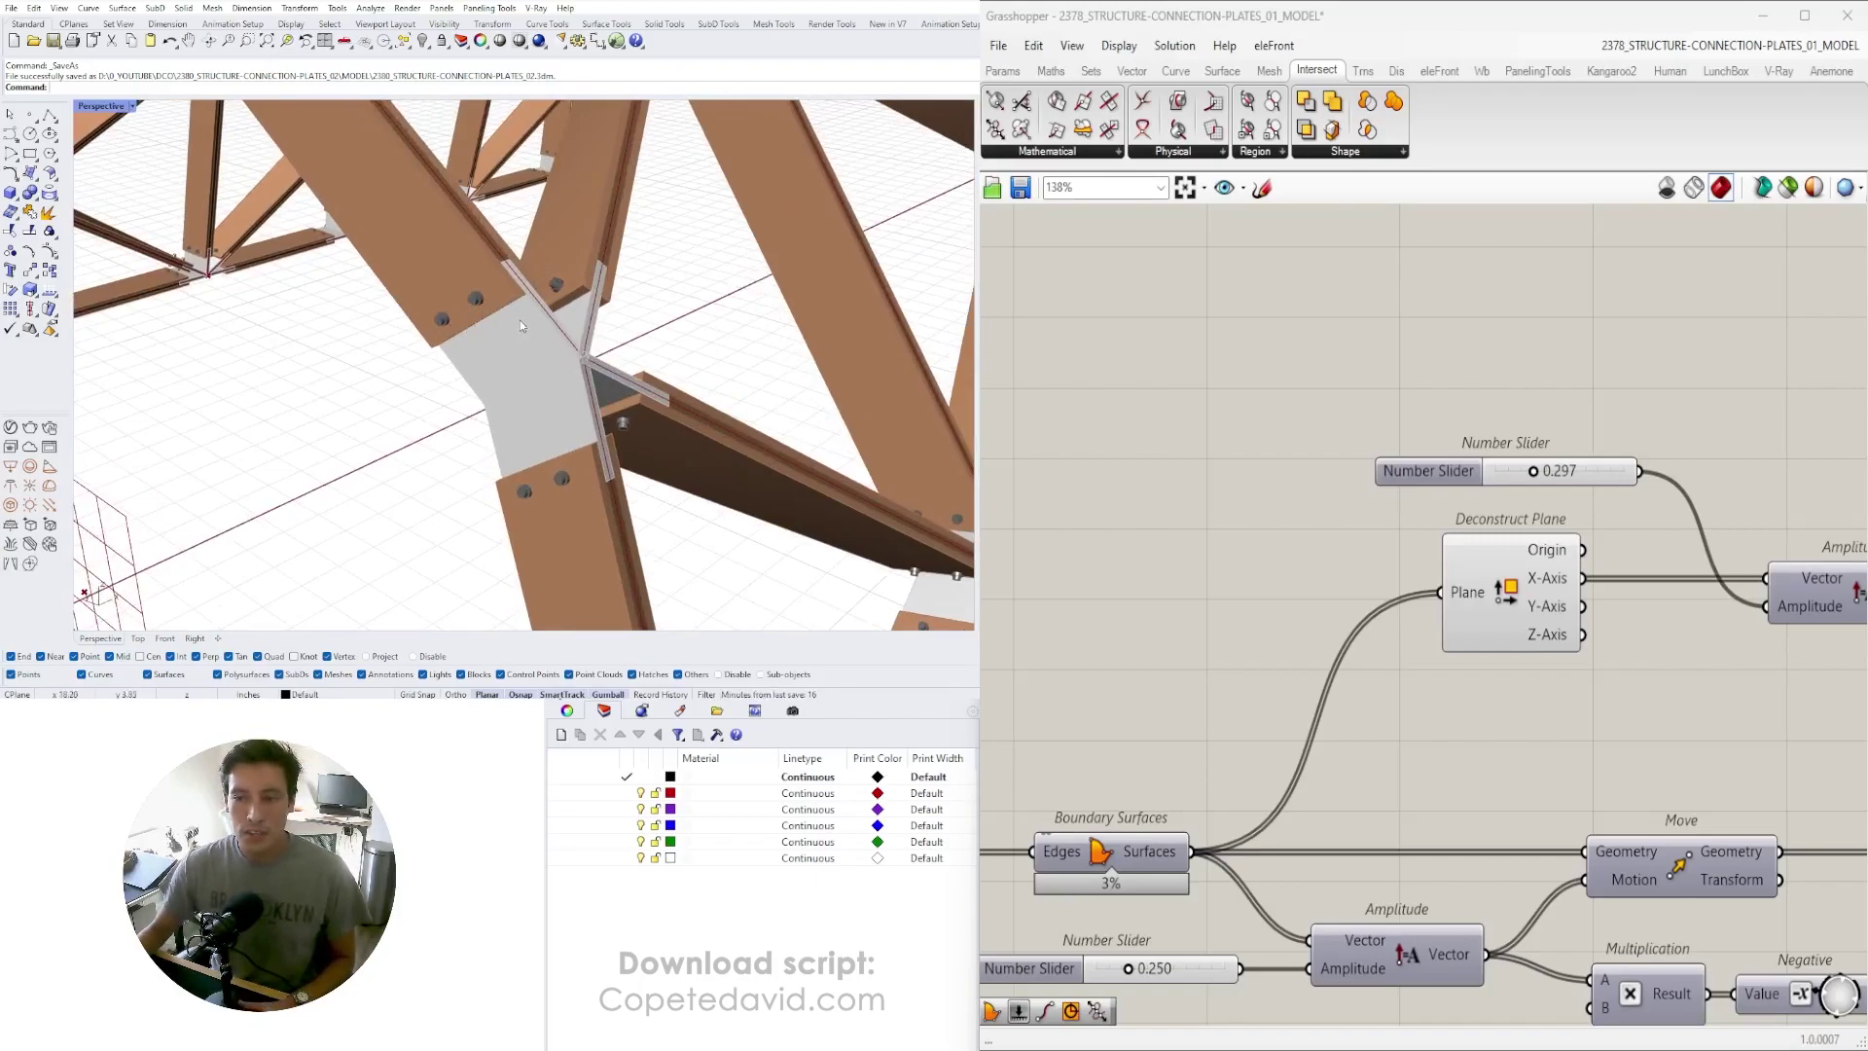
scroll(523, 325, "down", 6)
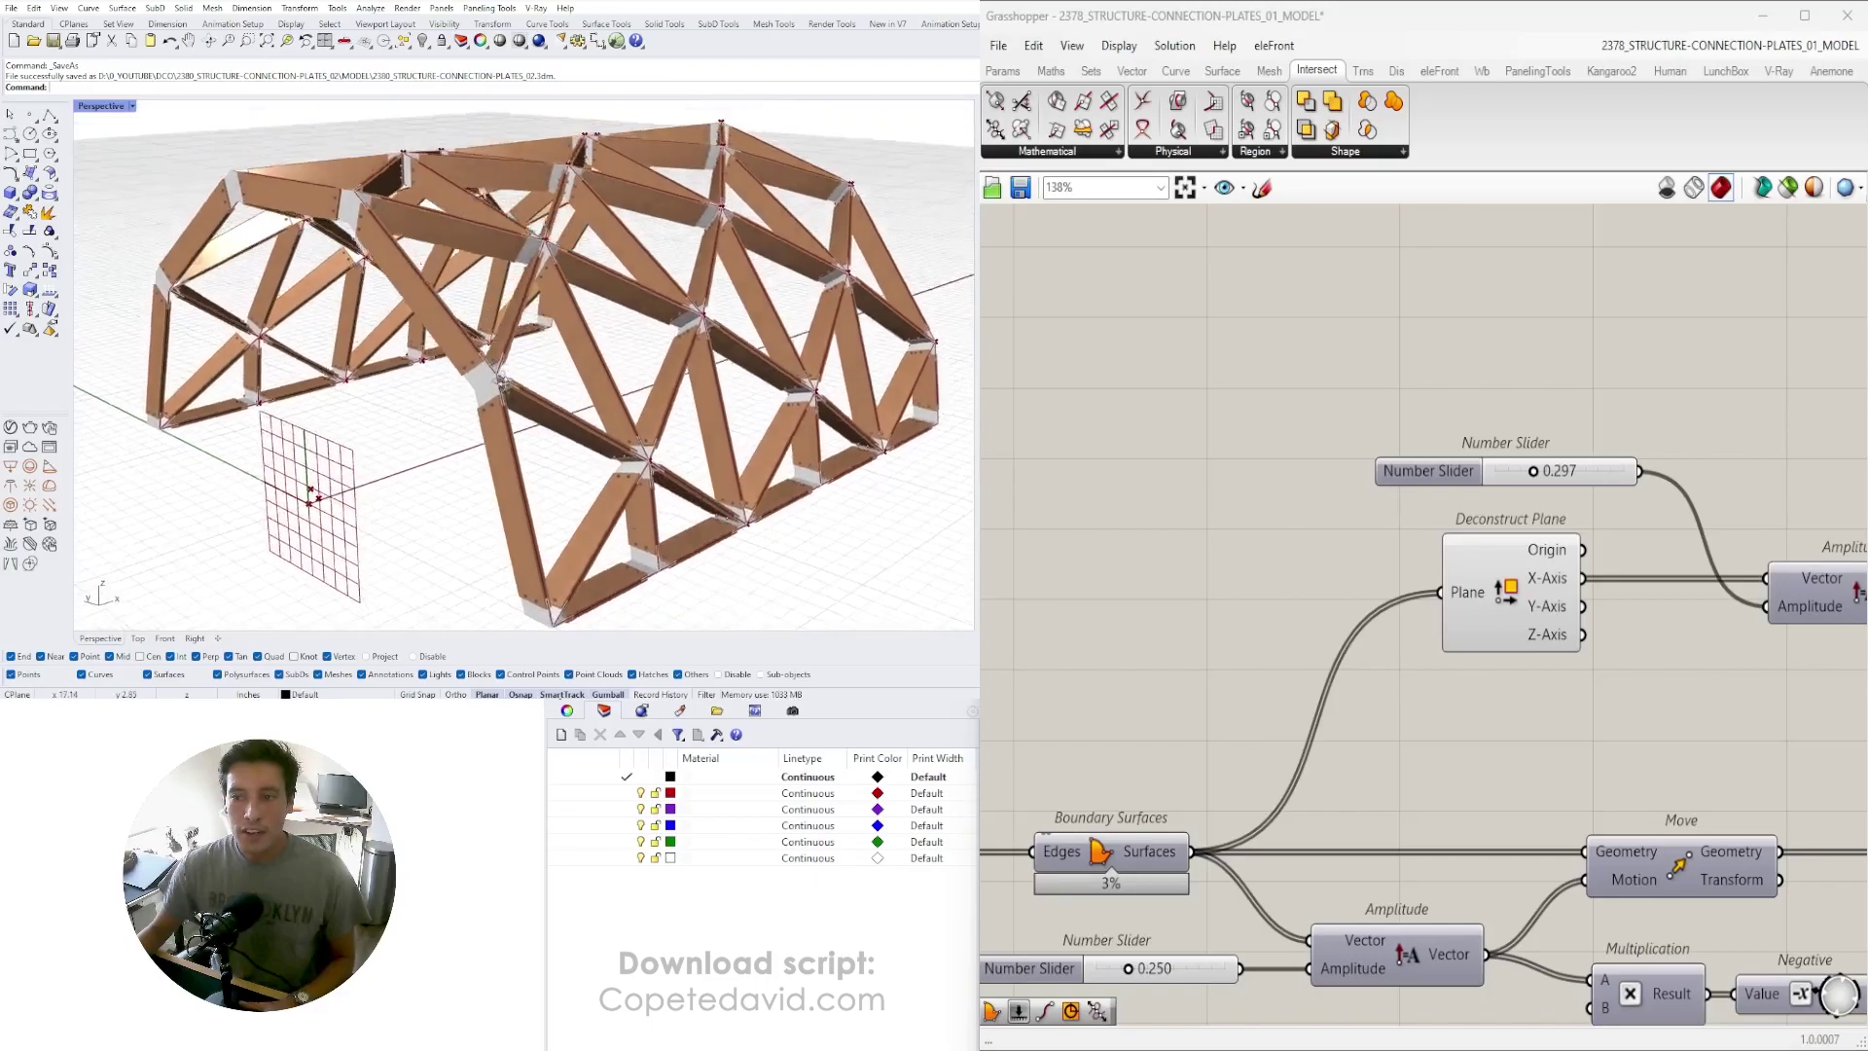
right_click_drag(498, 377, 285, 379)
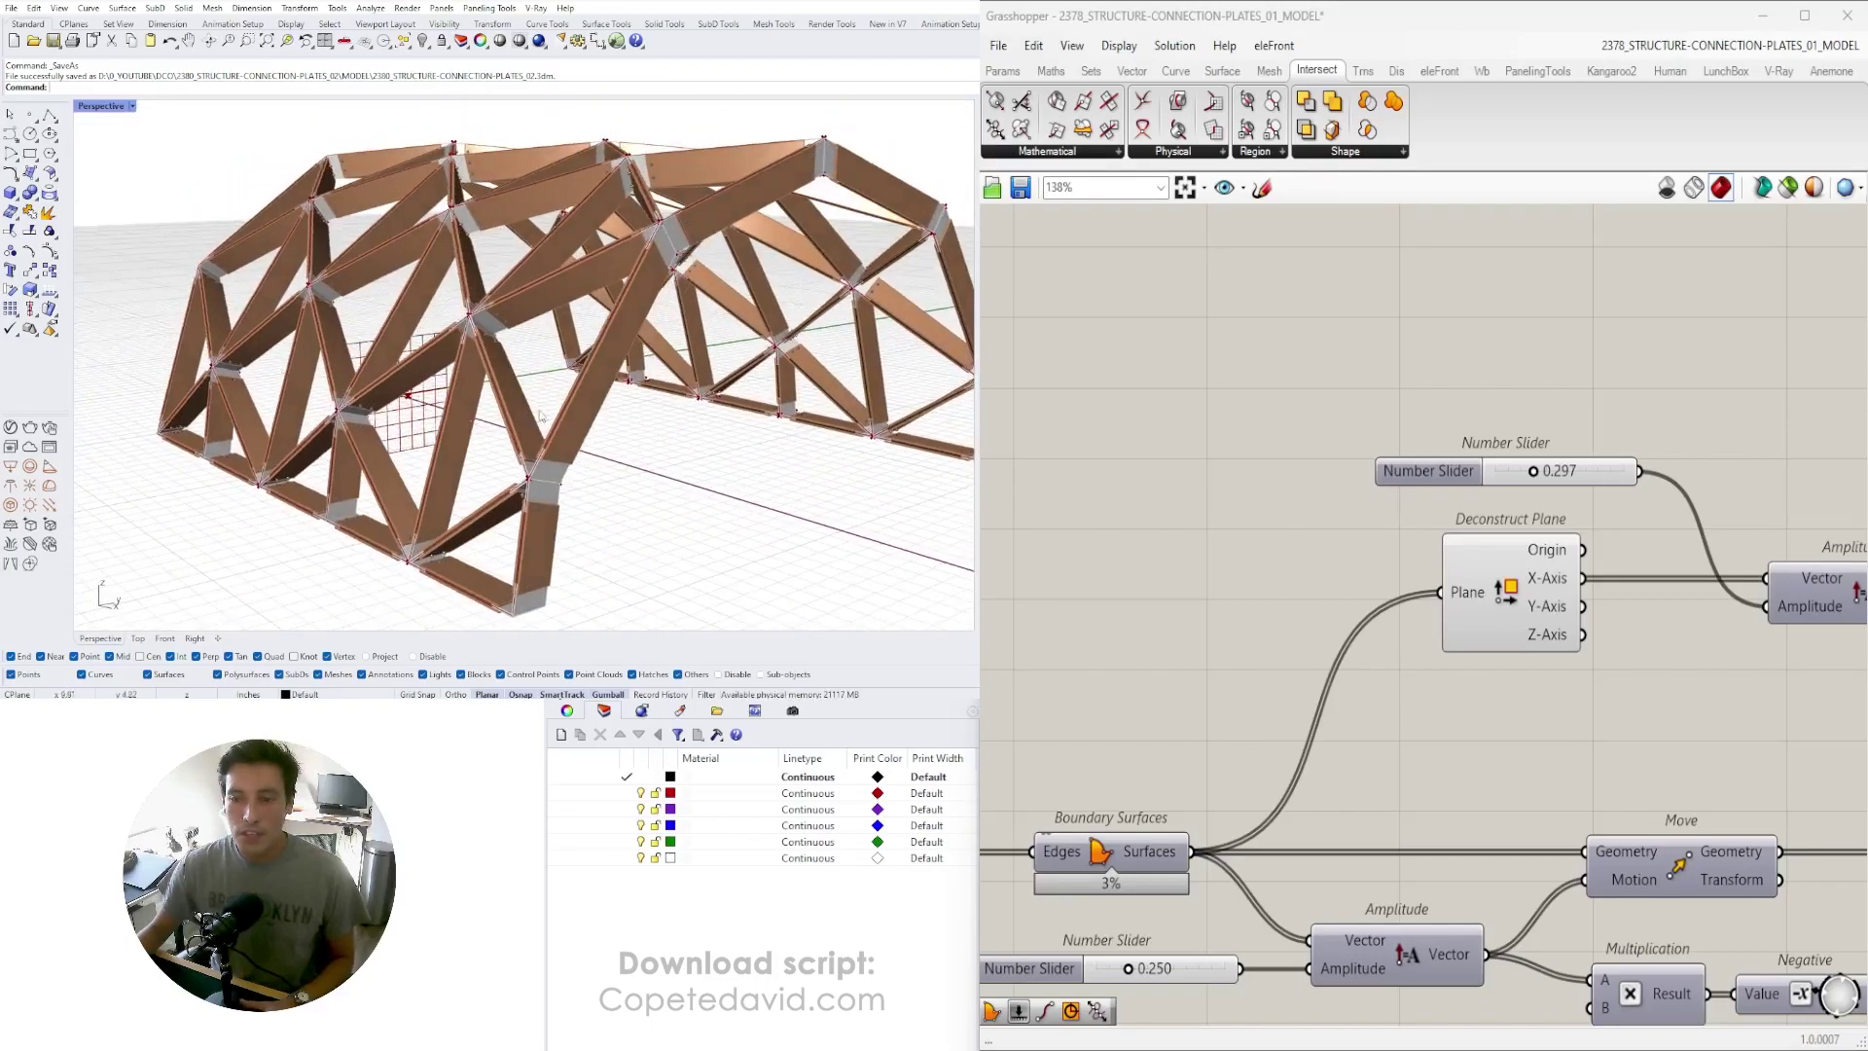
mouse_move(541, 414)
right_mouse_down()
mouse_move(480, 412)
mouse_move(493, 420)
right_mouse_up()
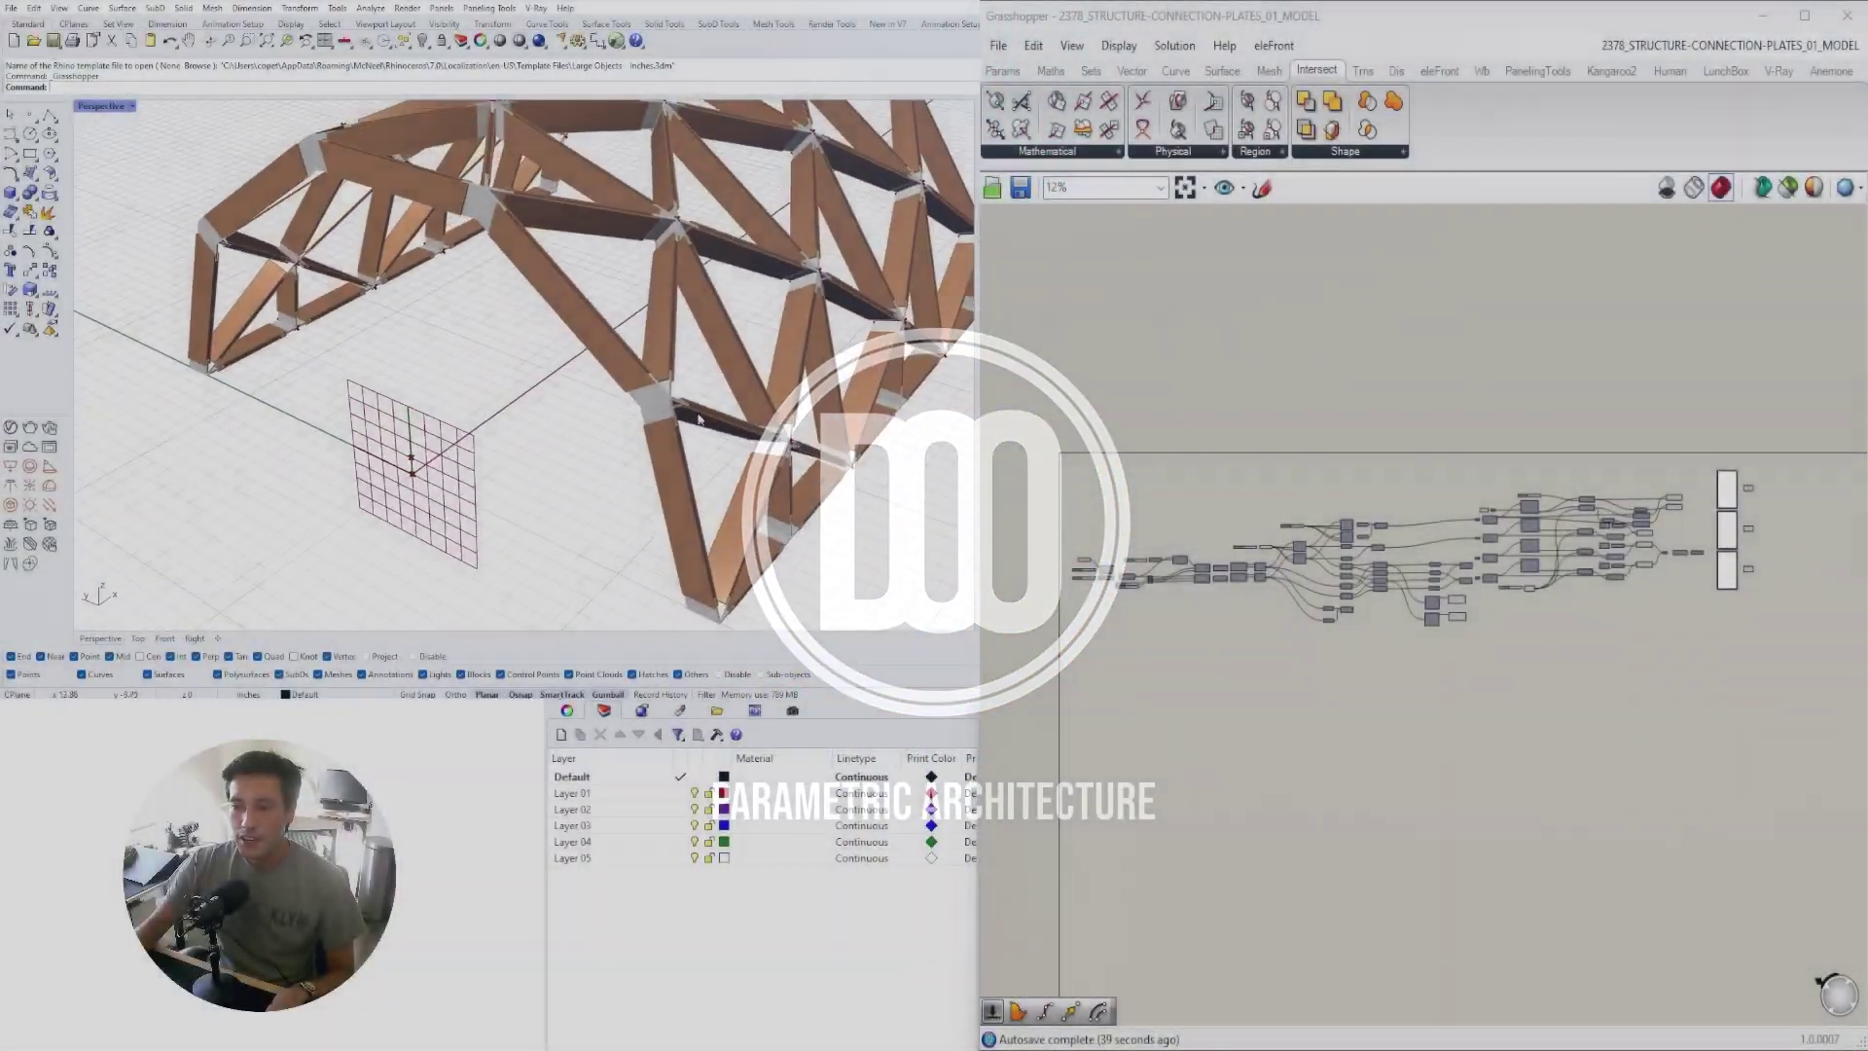
Examine the unbolted connection plates at the joints and the Grasshopper definition that generates them
right_click_drag(700, 418, 450, 351)
scroll(506, 335, "up", 5)
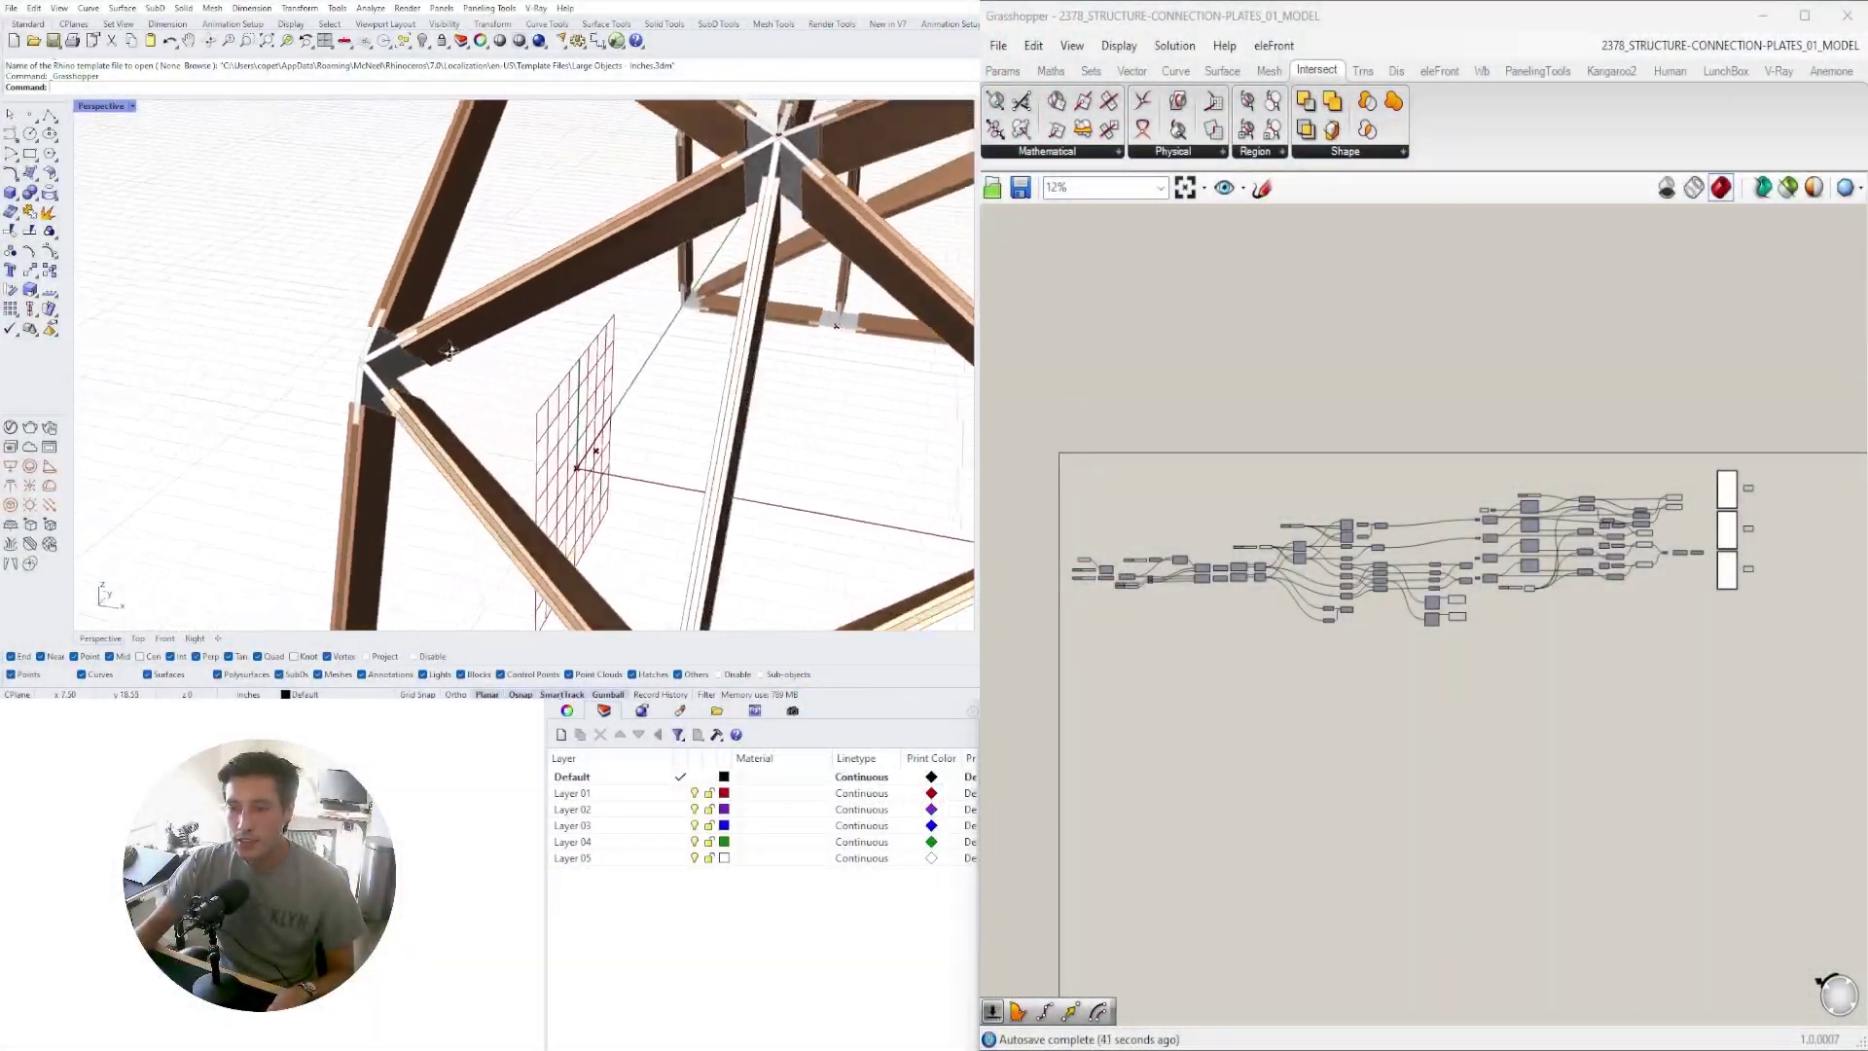
scroll(449, 350, "up", 3)
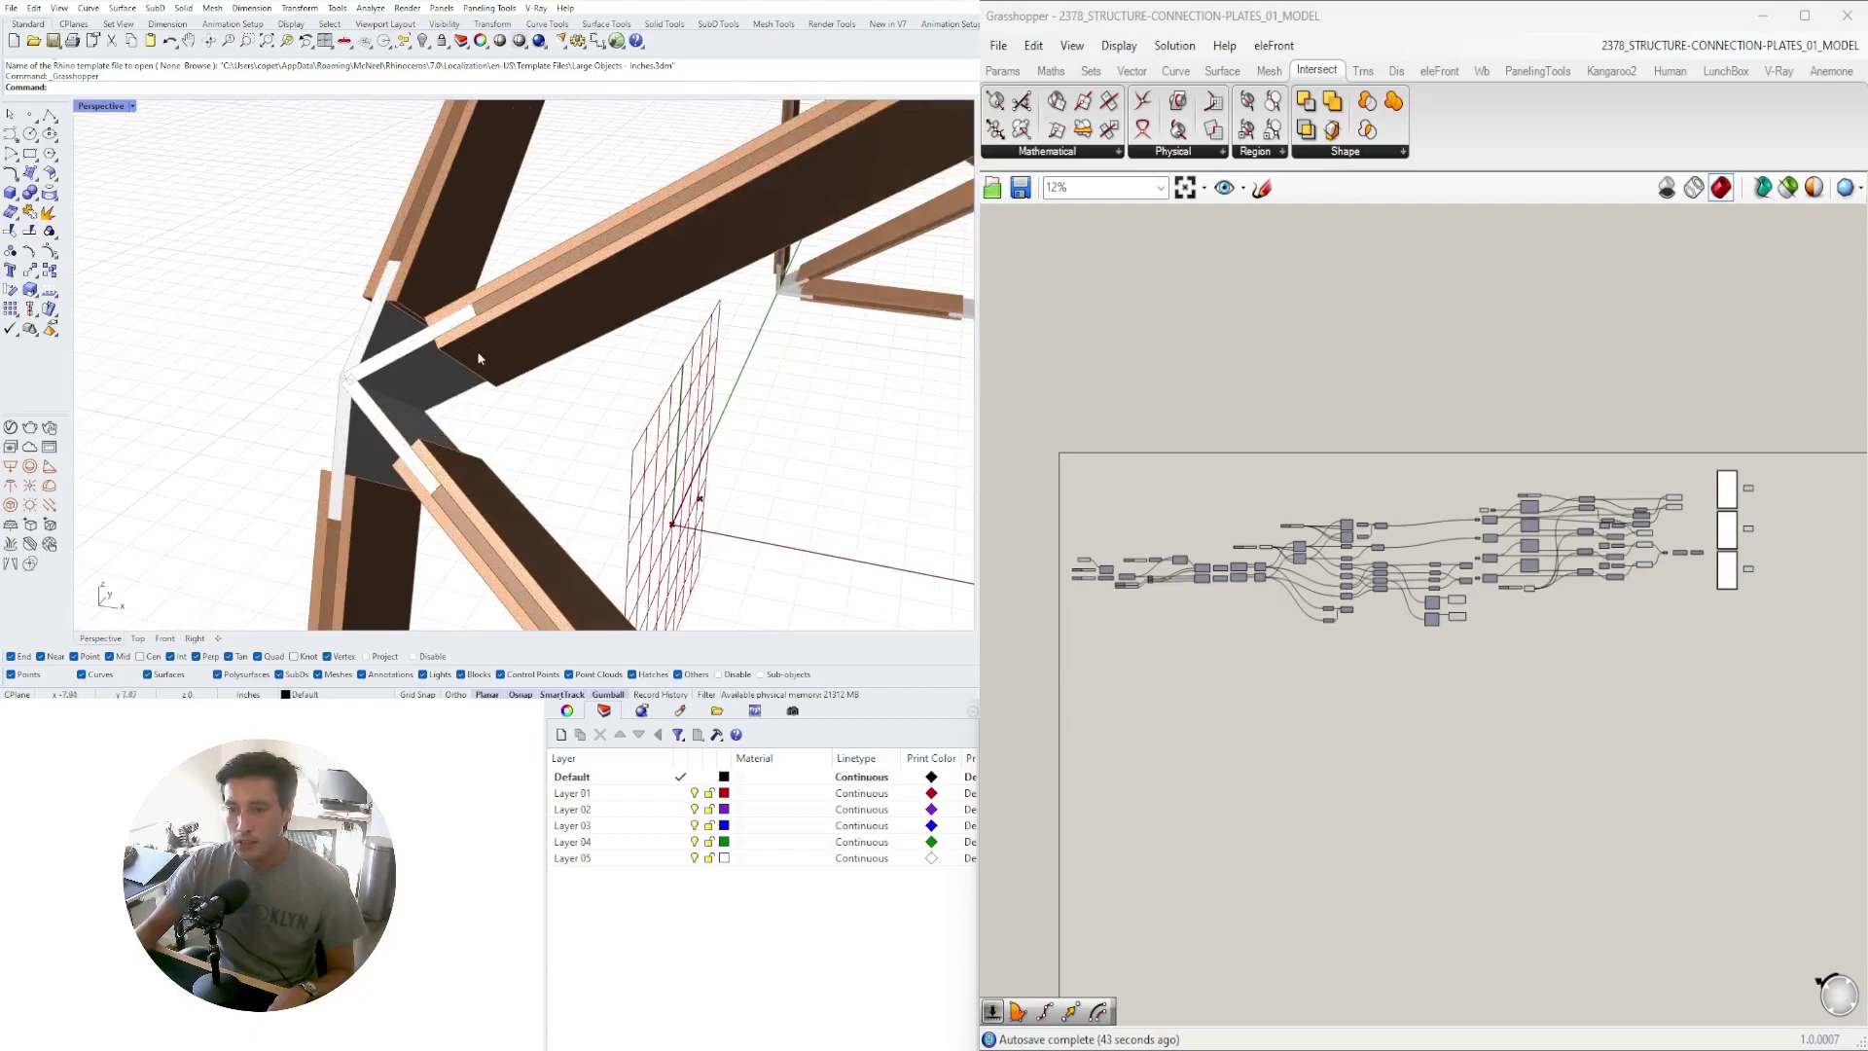
scroll(467, 342, "down", 4)
right_click_drag(468, 342, 767, 296)
scroll(1444, 635, "up", 5)
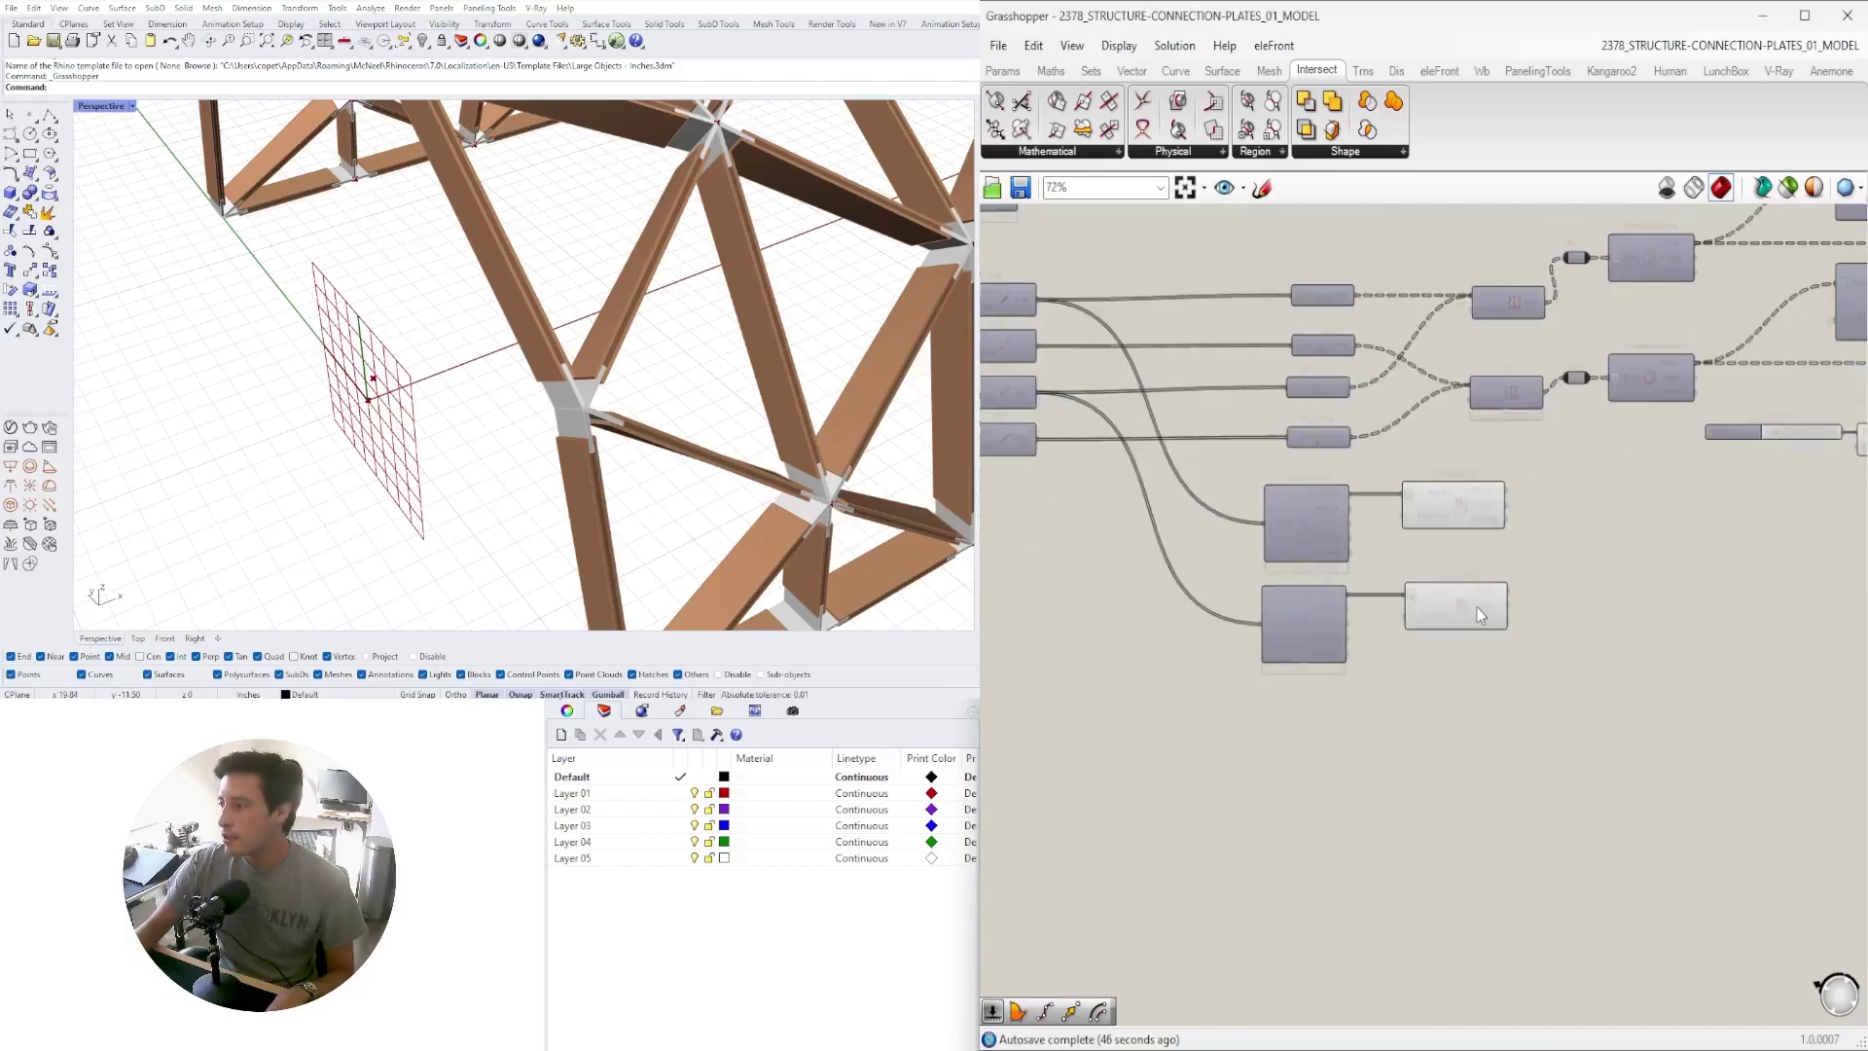
scroll(698, 418, "down", 3)
right_click_drag(698, 418, 435, 328)
scroll(452, 404, "up", 4)
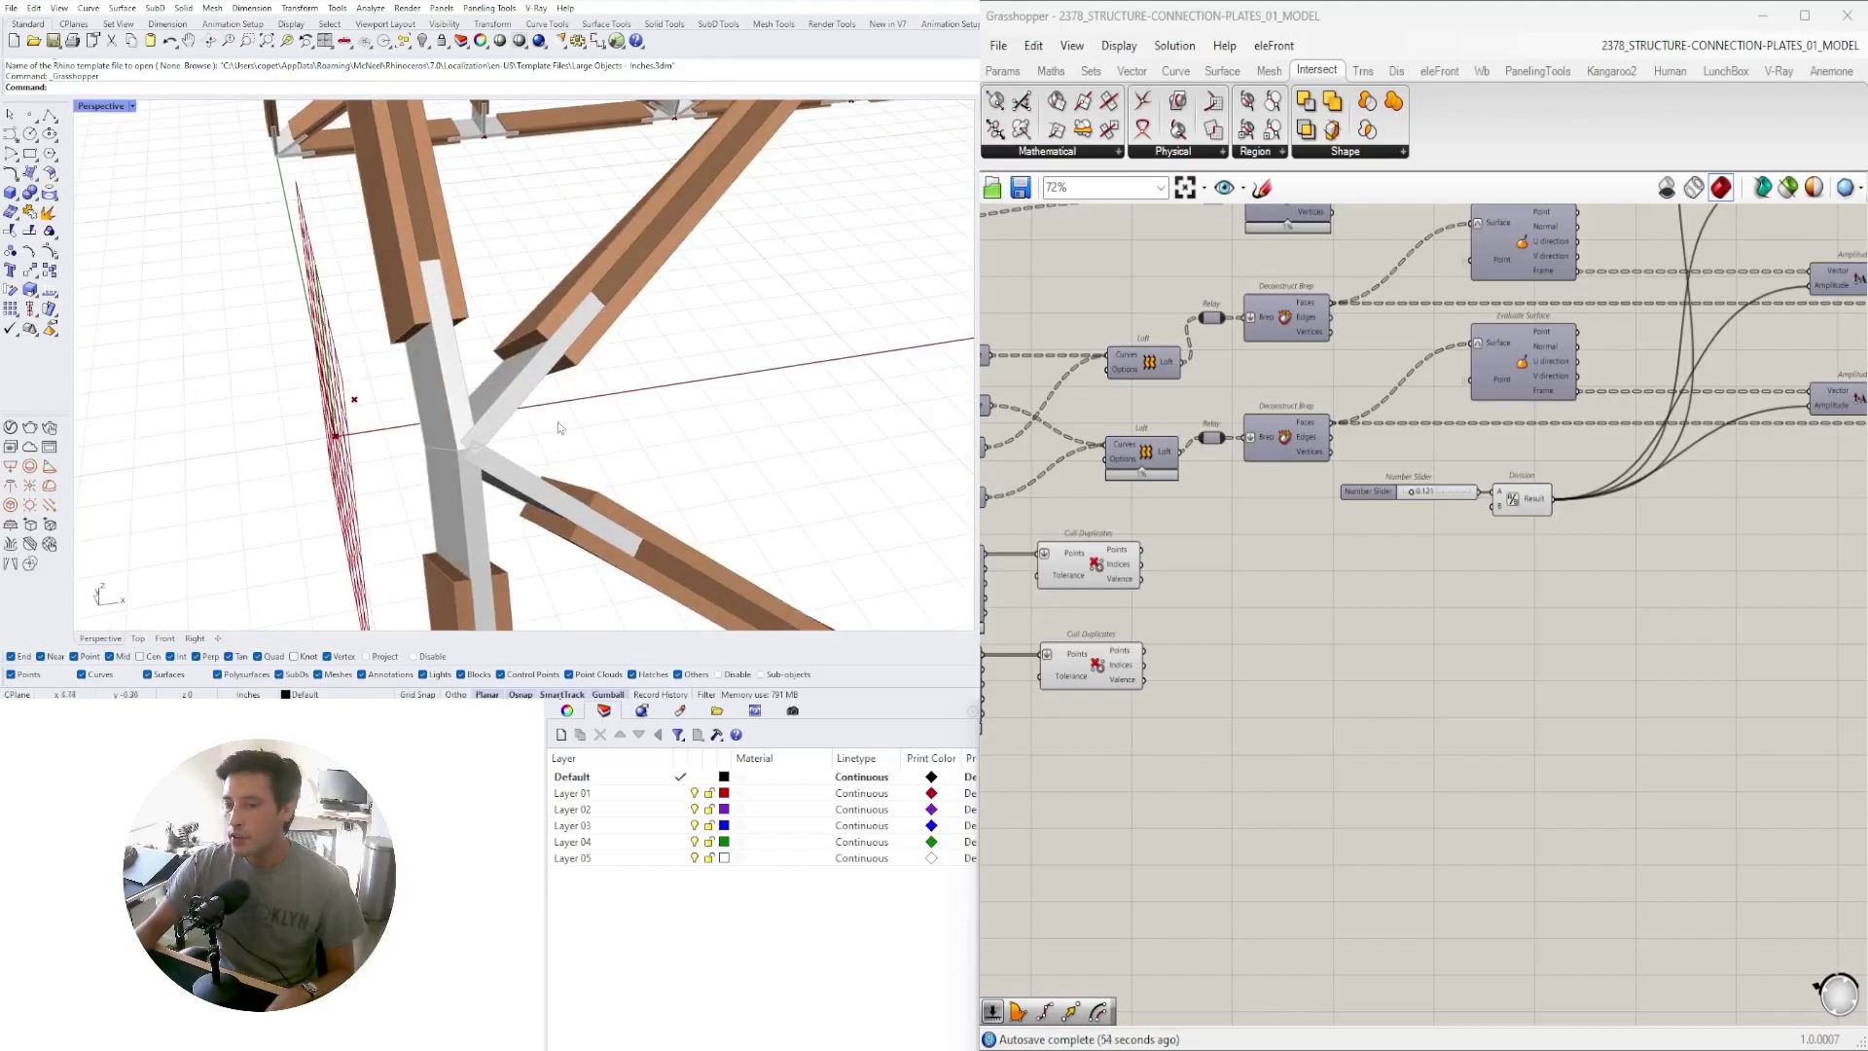
scroll(1306, 591, "down", 4)
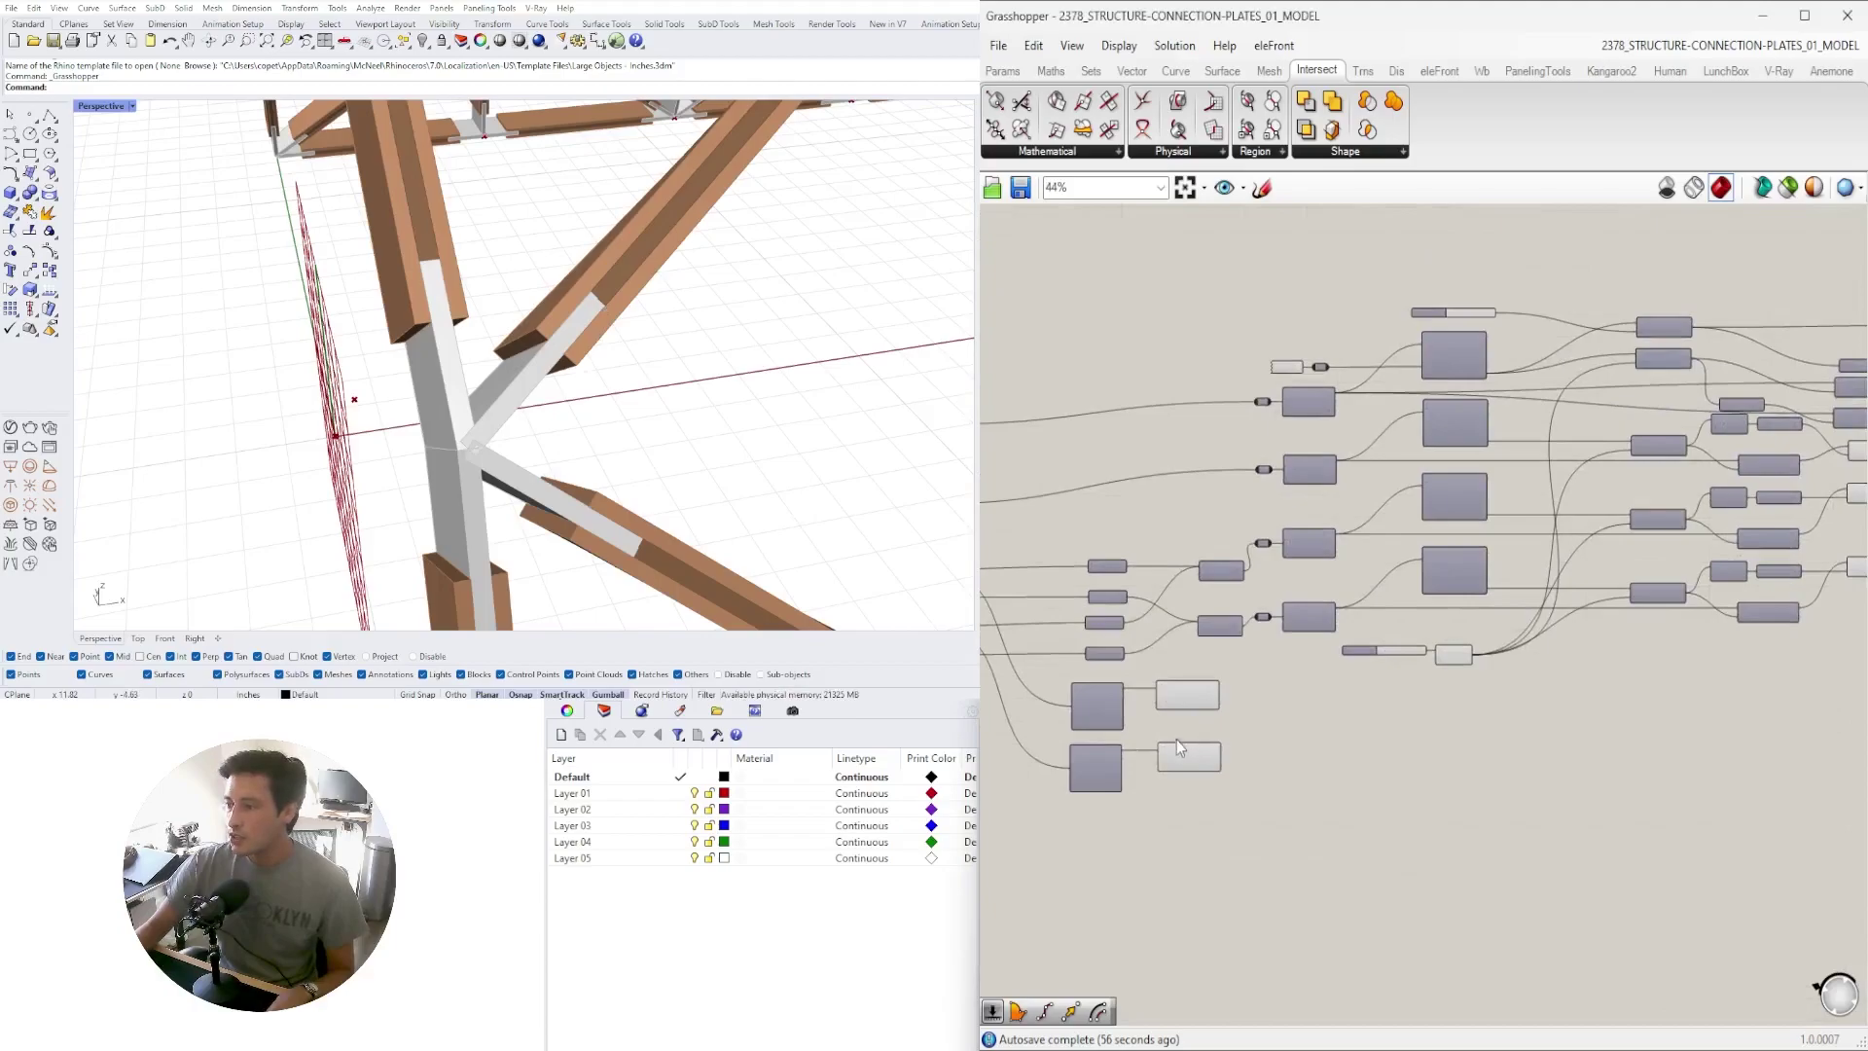
Turn off the preview of the three coloured custom preview components at the end of the definition
scroll(1191, 747, "down", 4)
left_click_drag(1788, 694, 1689, 383)
middle_click(1687, 318)
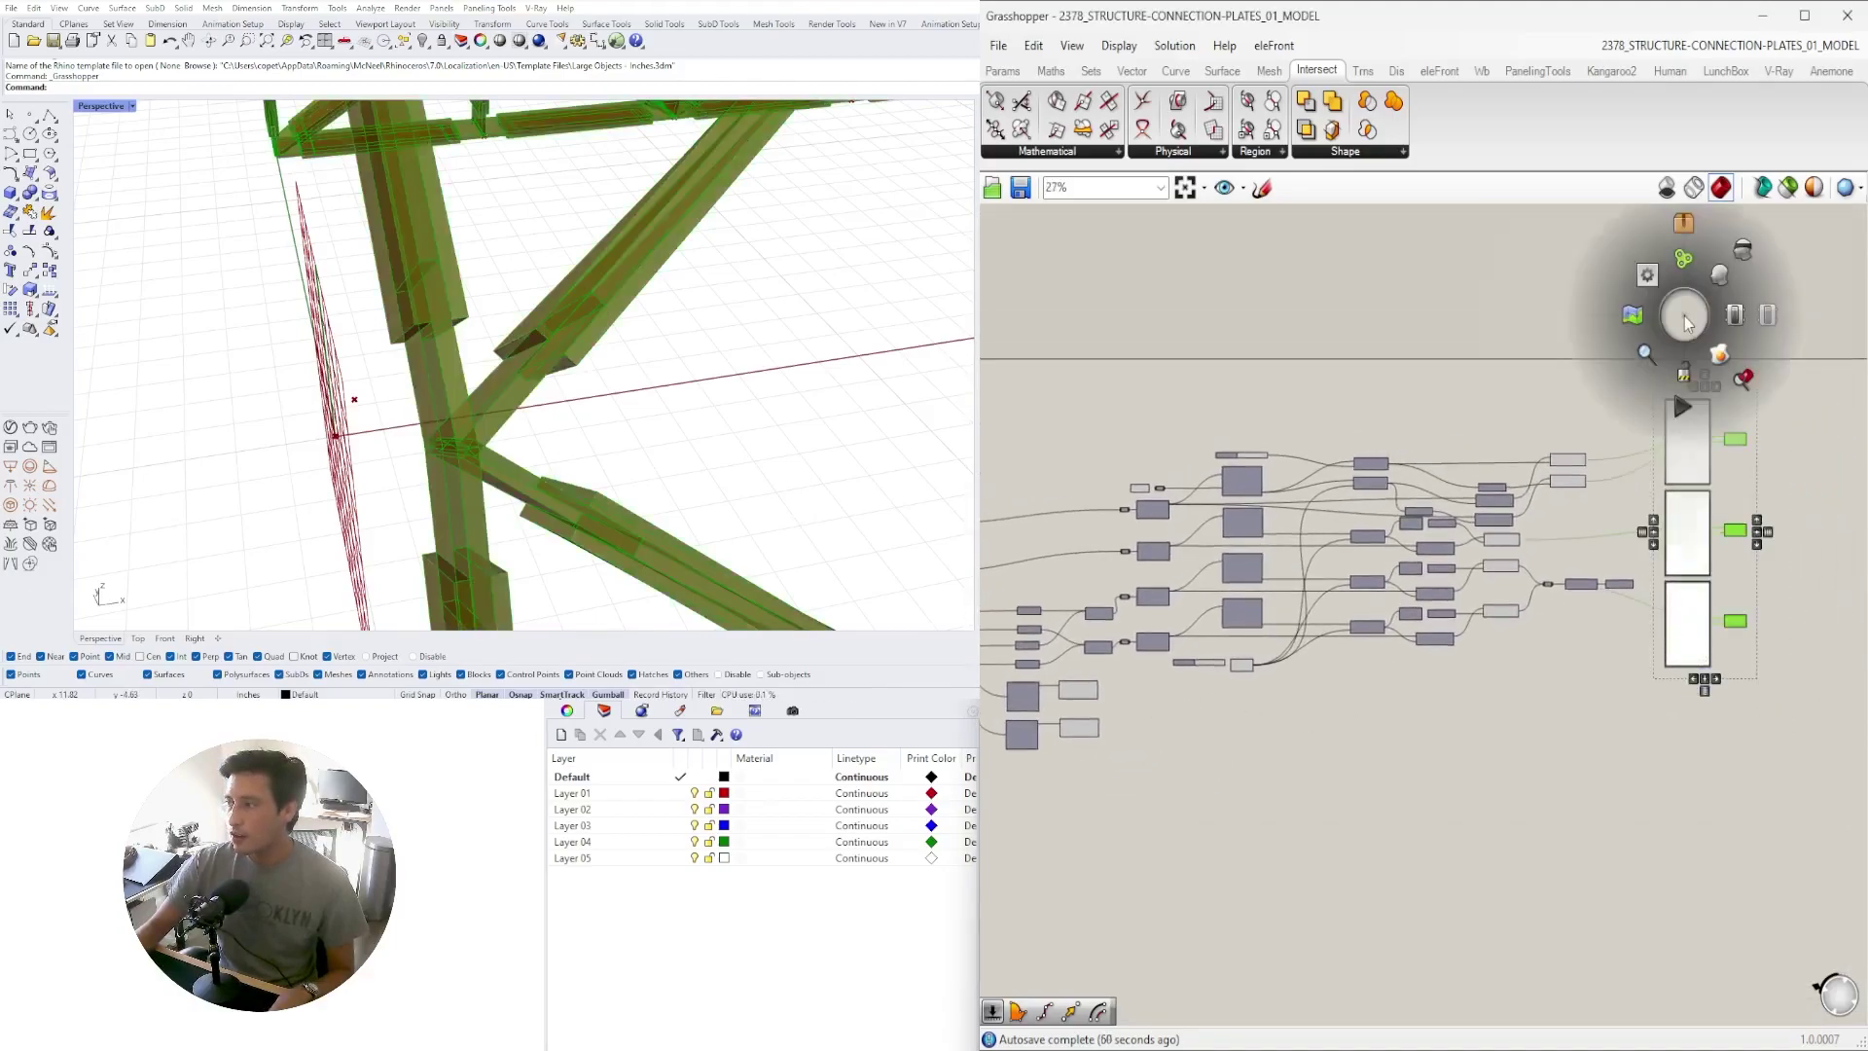
left_click(1718, 279)
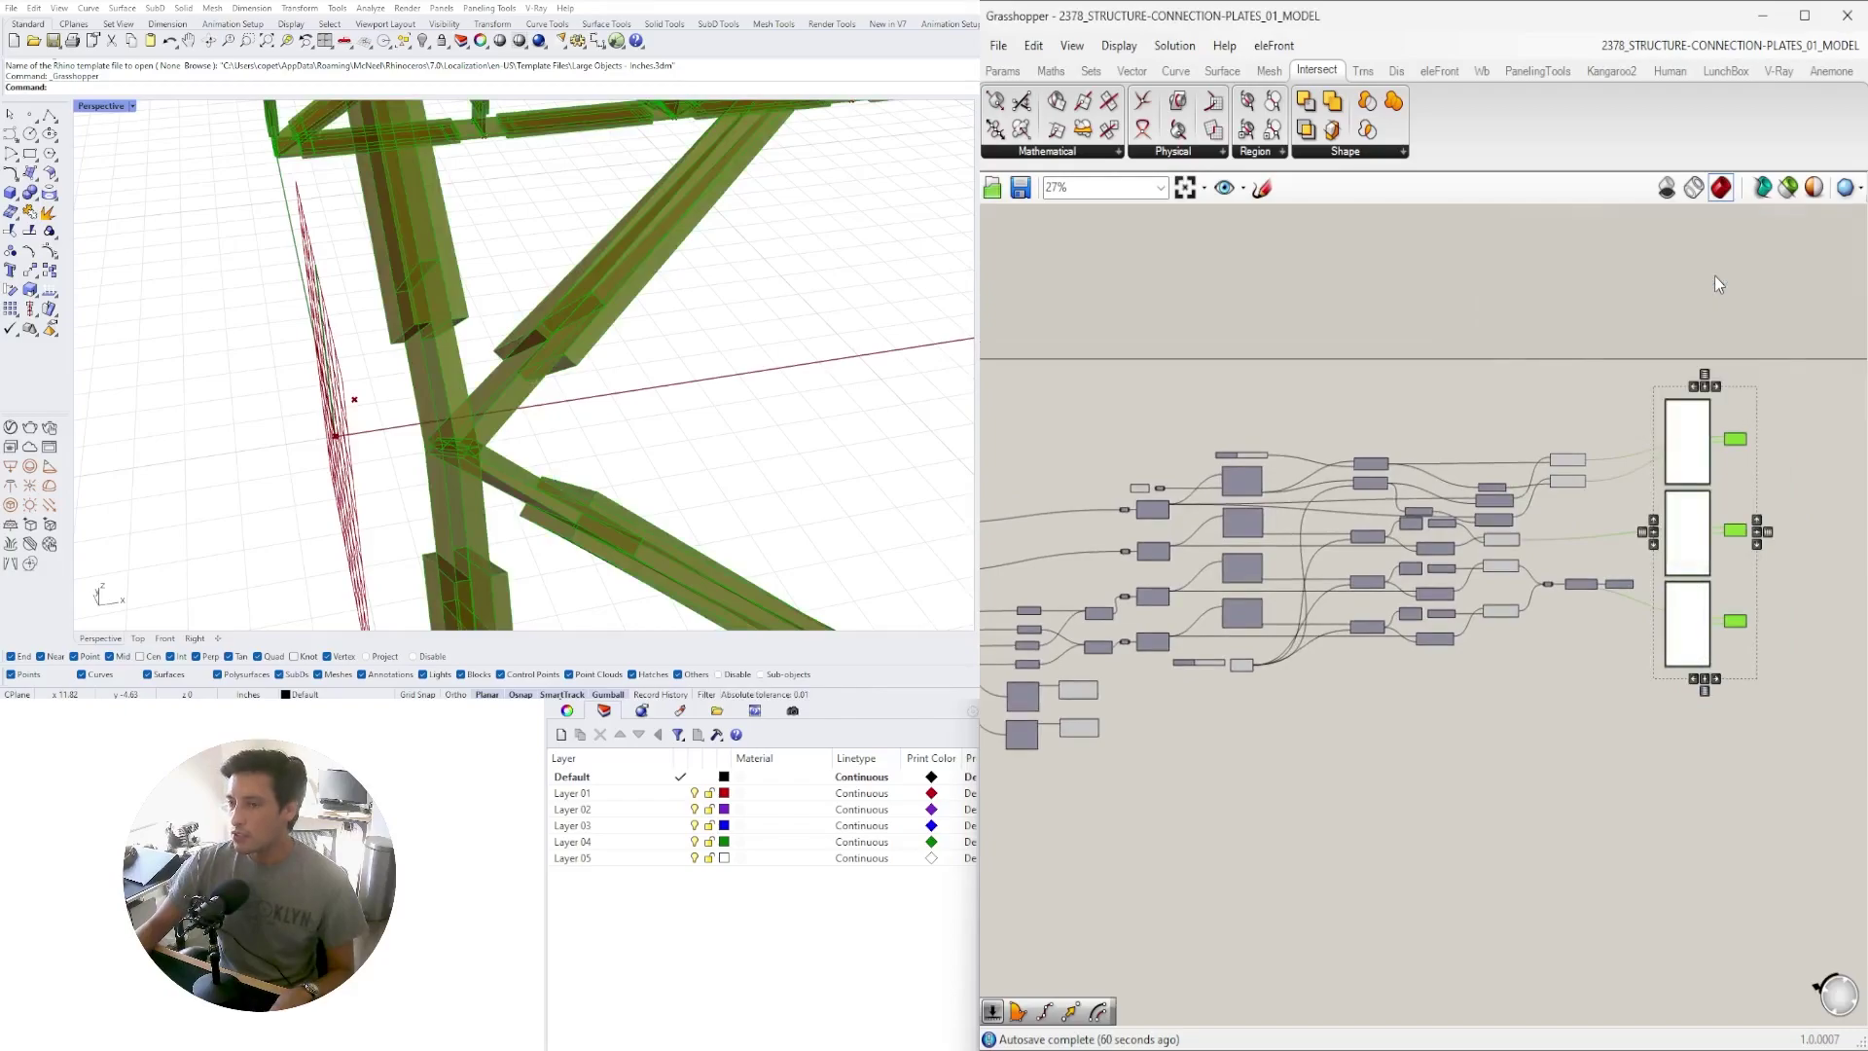
middle_click(1693, 355)
left_click(1748, 319)
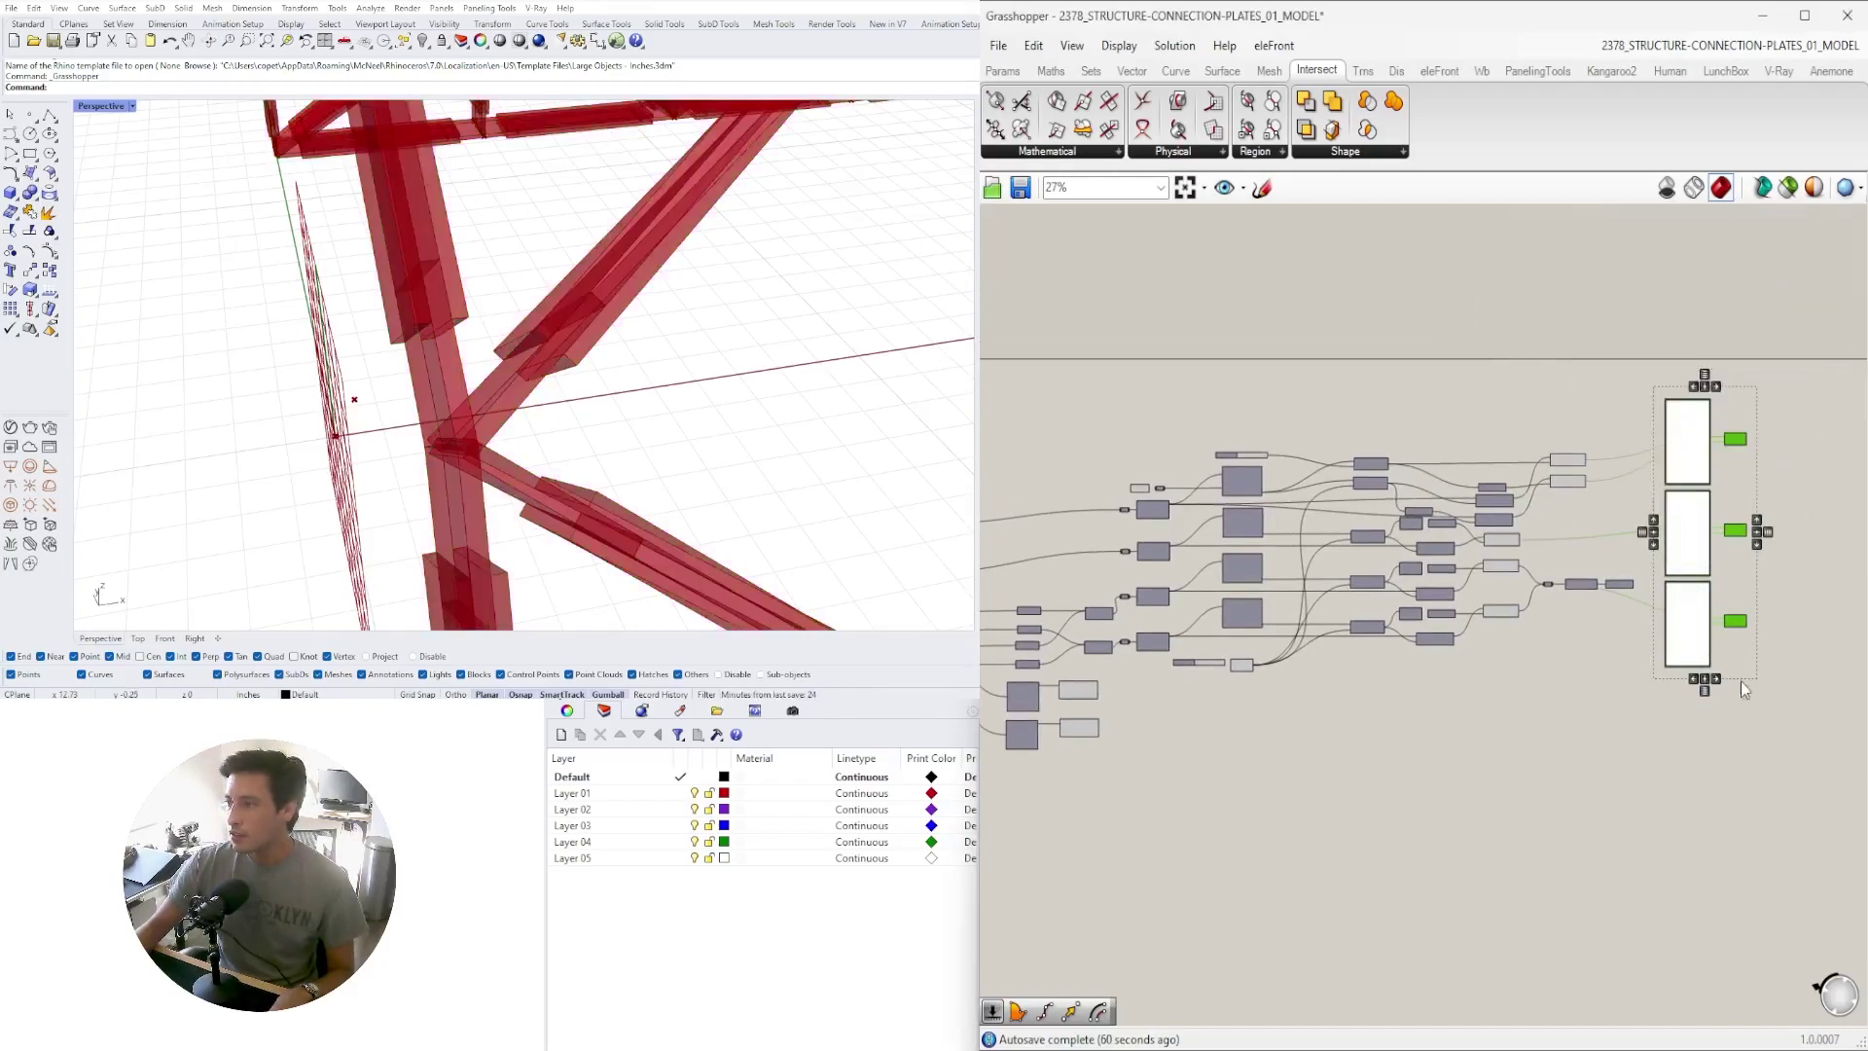
Turn on the preview of the lowest Move component that feeds the plate extrusions
scroll(626, 476, "up", 5)
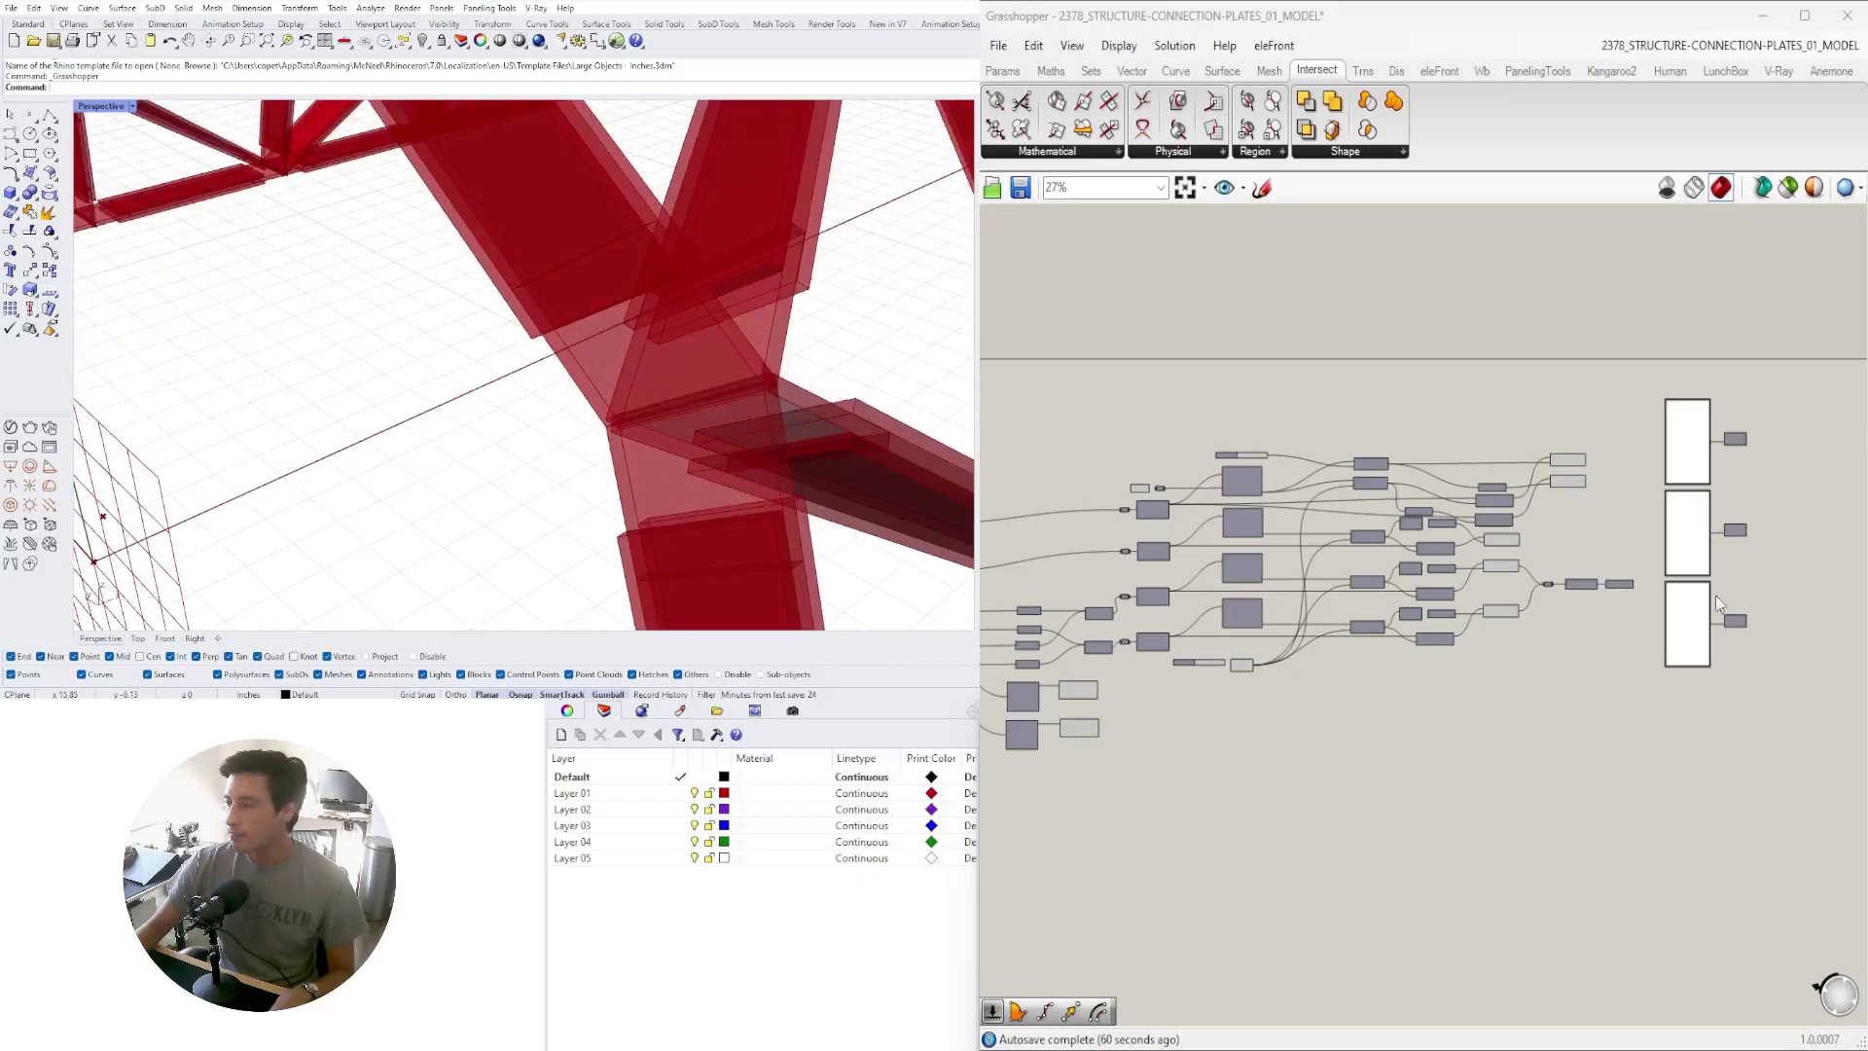
scroll(702, 434, "up", 3)
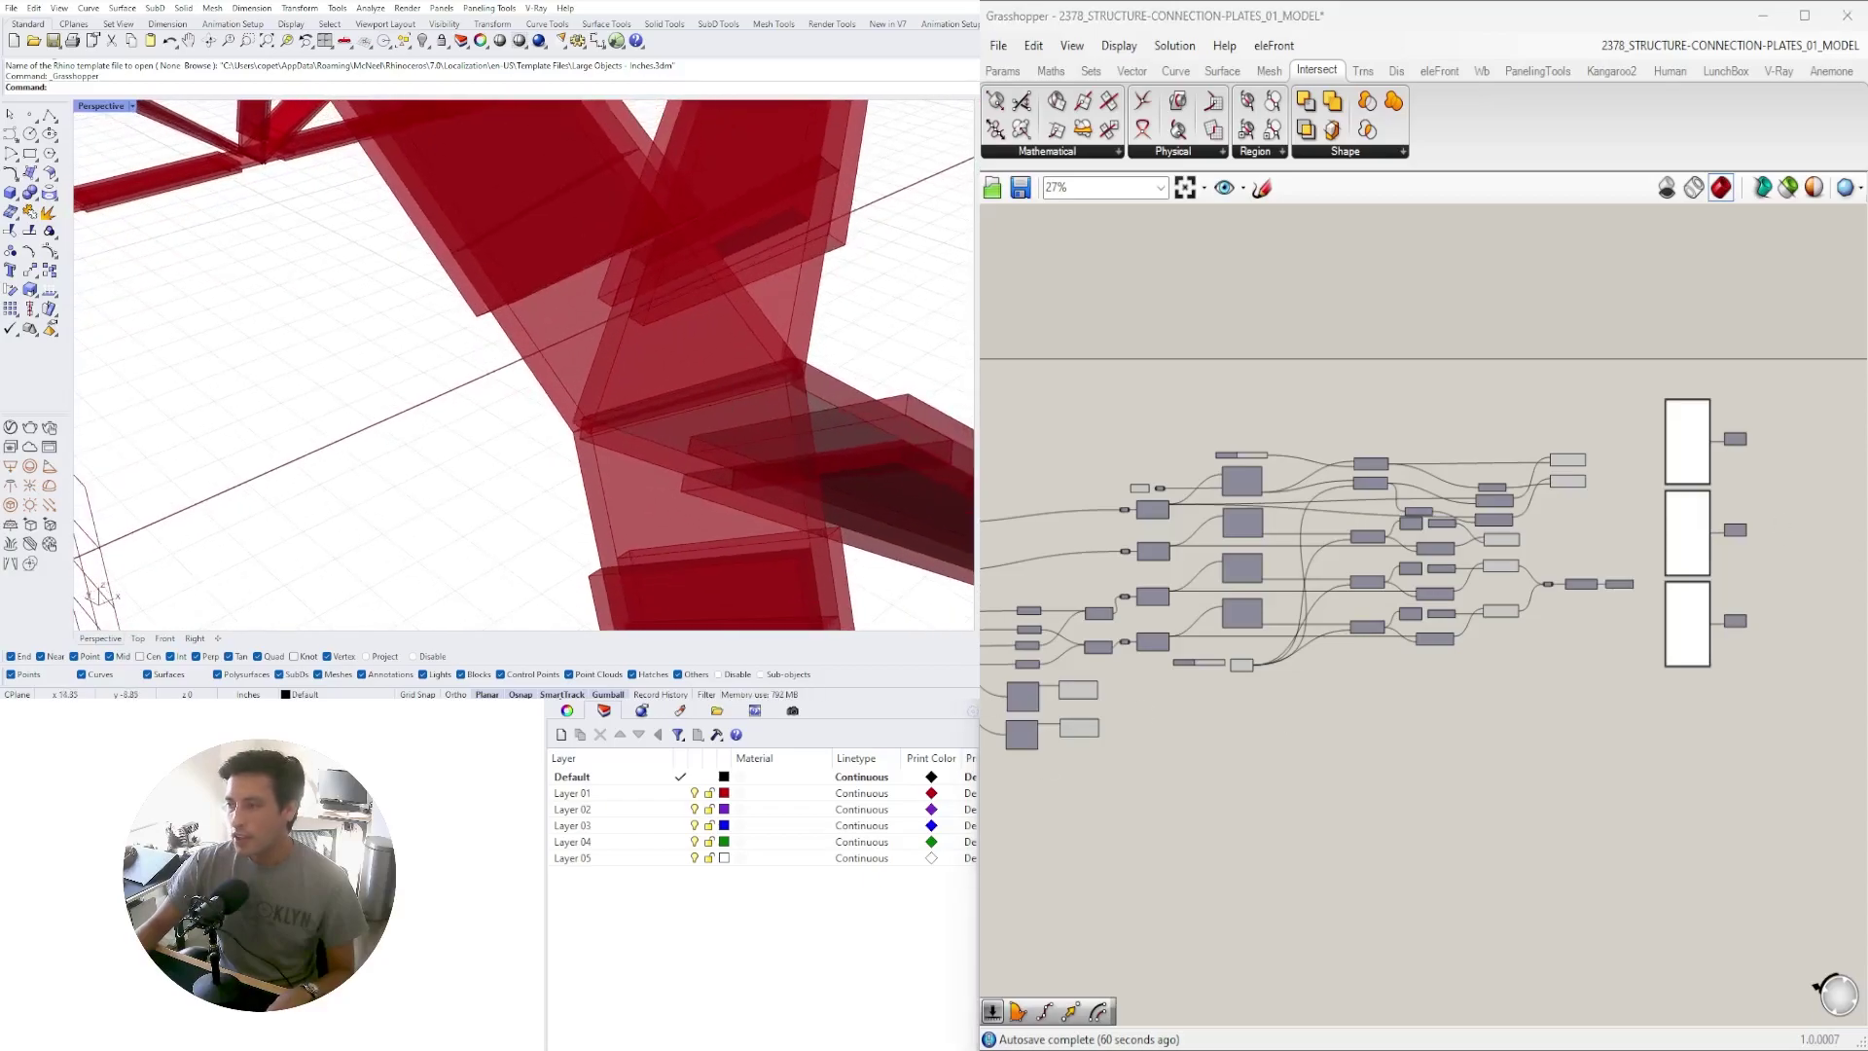
scroll(1129, 693, "up", 4)
right_click_drag(1182, 707, 1112, 728)
right_click_drag(1490, 777, 1241, 779)
left_click(1569, 598)
right_click(1557, 589)
left_click(1594, 627)
right_click_drag(836, 340, 643, 373)
scroll(360, 461, "up", 2)
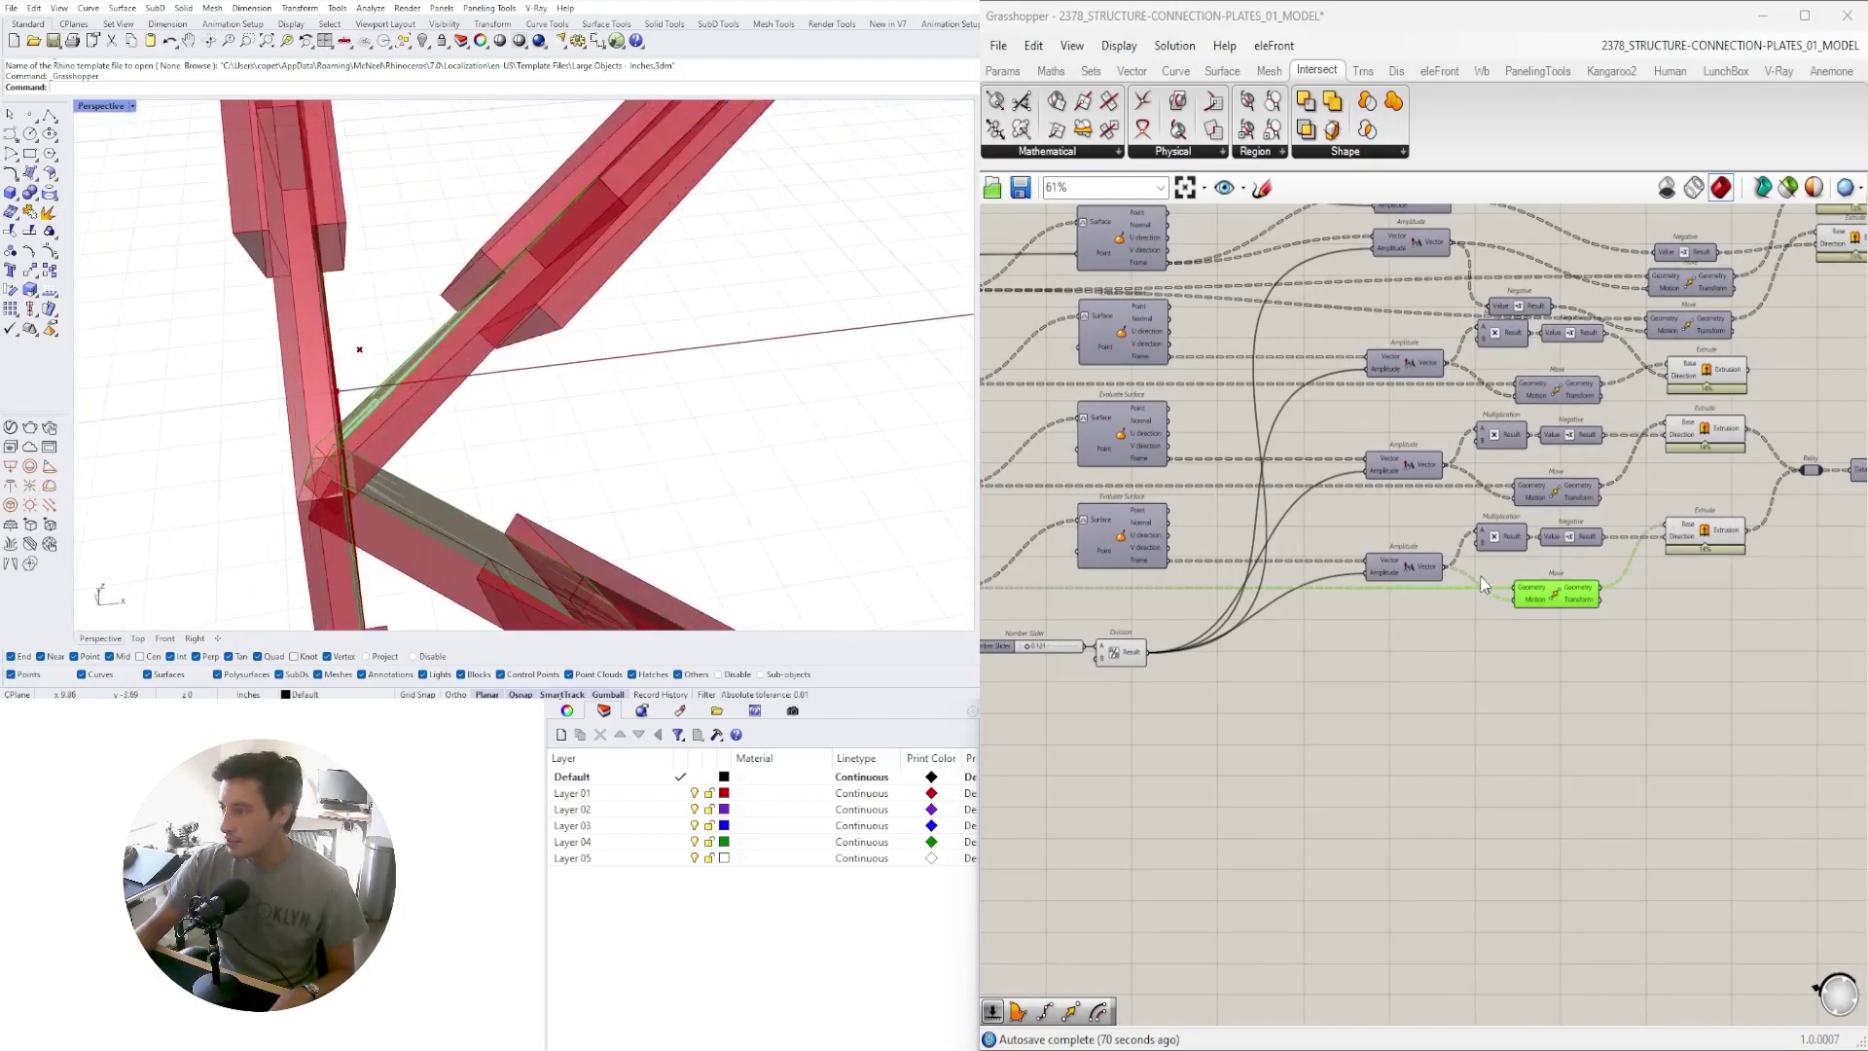
Turn on the preview of the second-lowest Move component and highlight its Extrude component to compare them at a joint
scroll(1525, 584, "up", 3)
right_click(1540, 499)
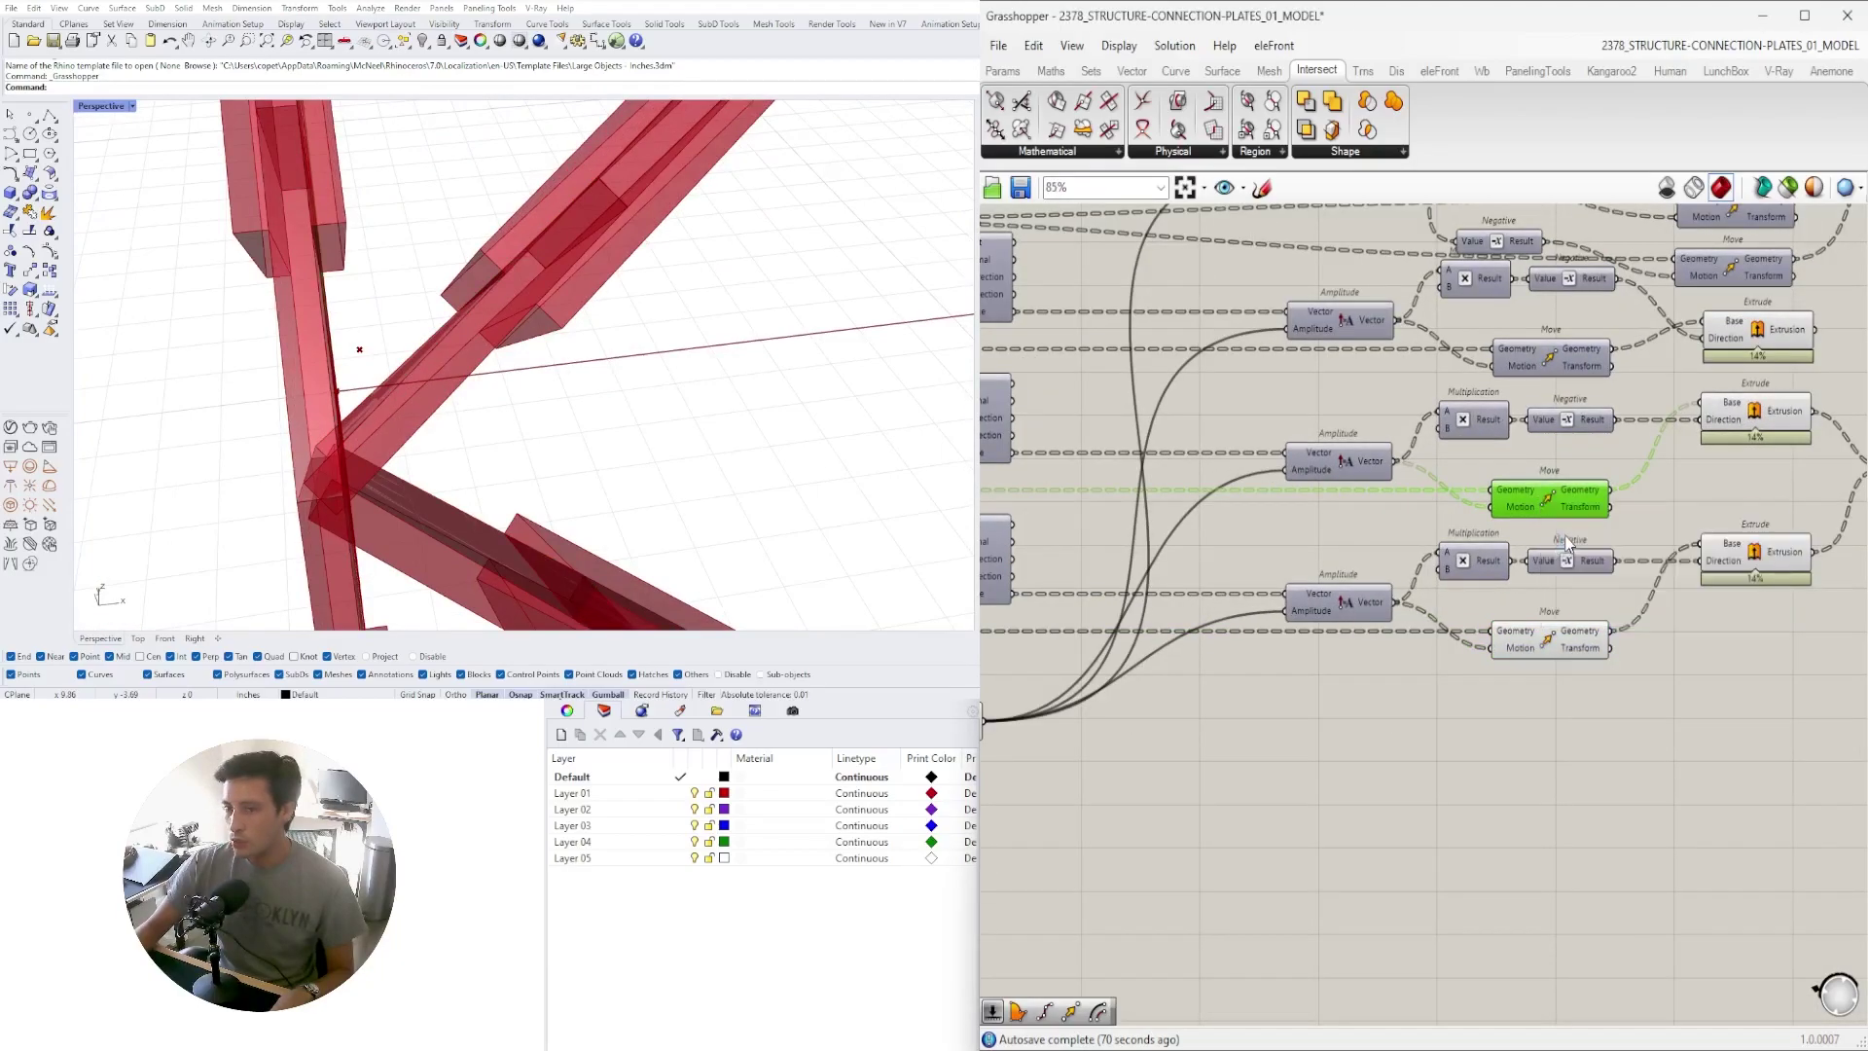
left_click(1566, 542)
right_click_drag(199, 368, 491, 382)
scroll(585, 342, "down", 6)
right_click_drag(586, 342, 802, 394)
scroll(584, 389, "up", 5)
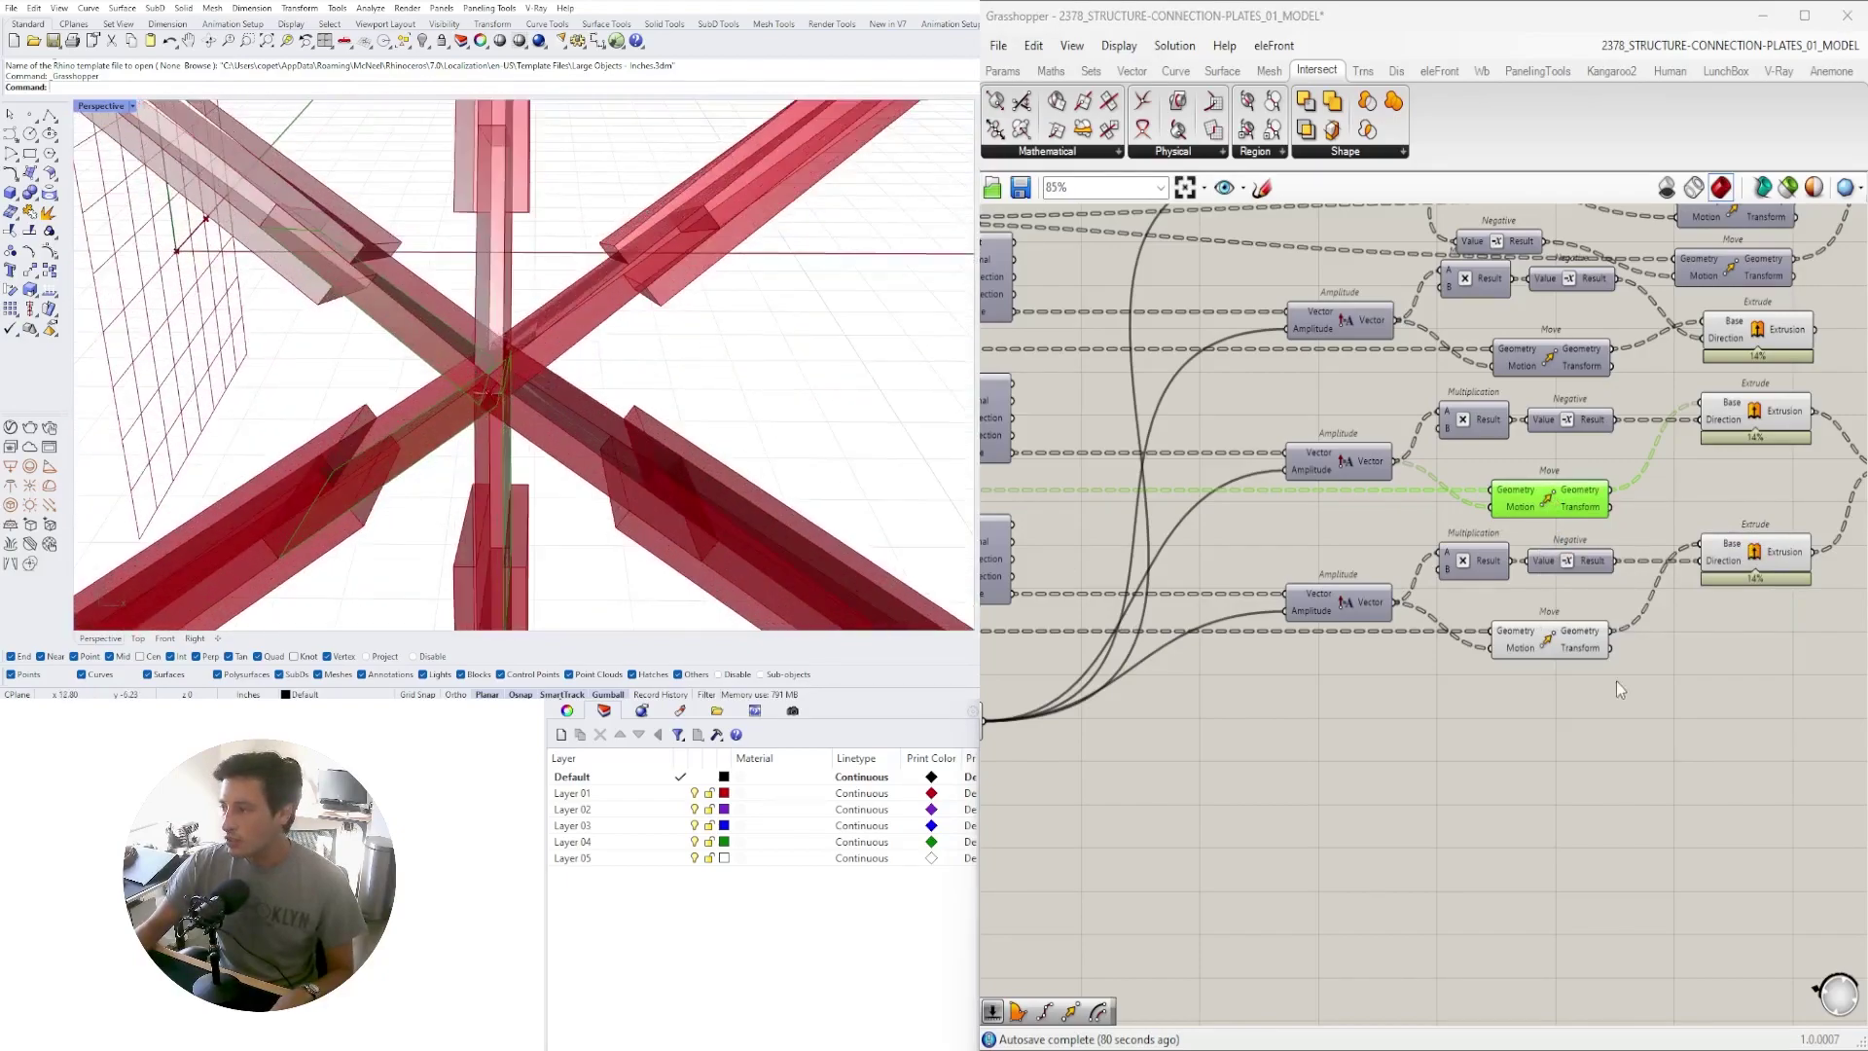
right_click_drag(1621, 680, 1439, 690)
left_click(1574, 420, "shift")
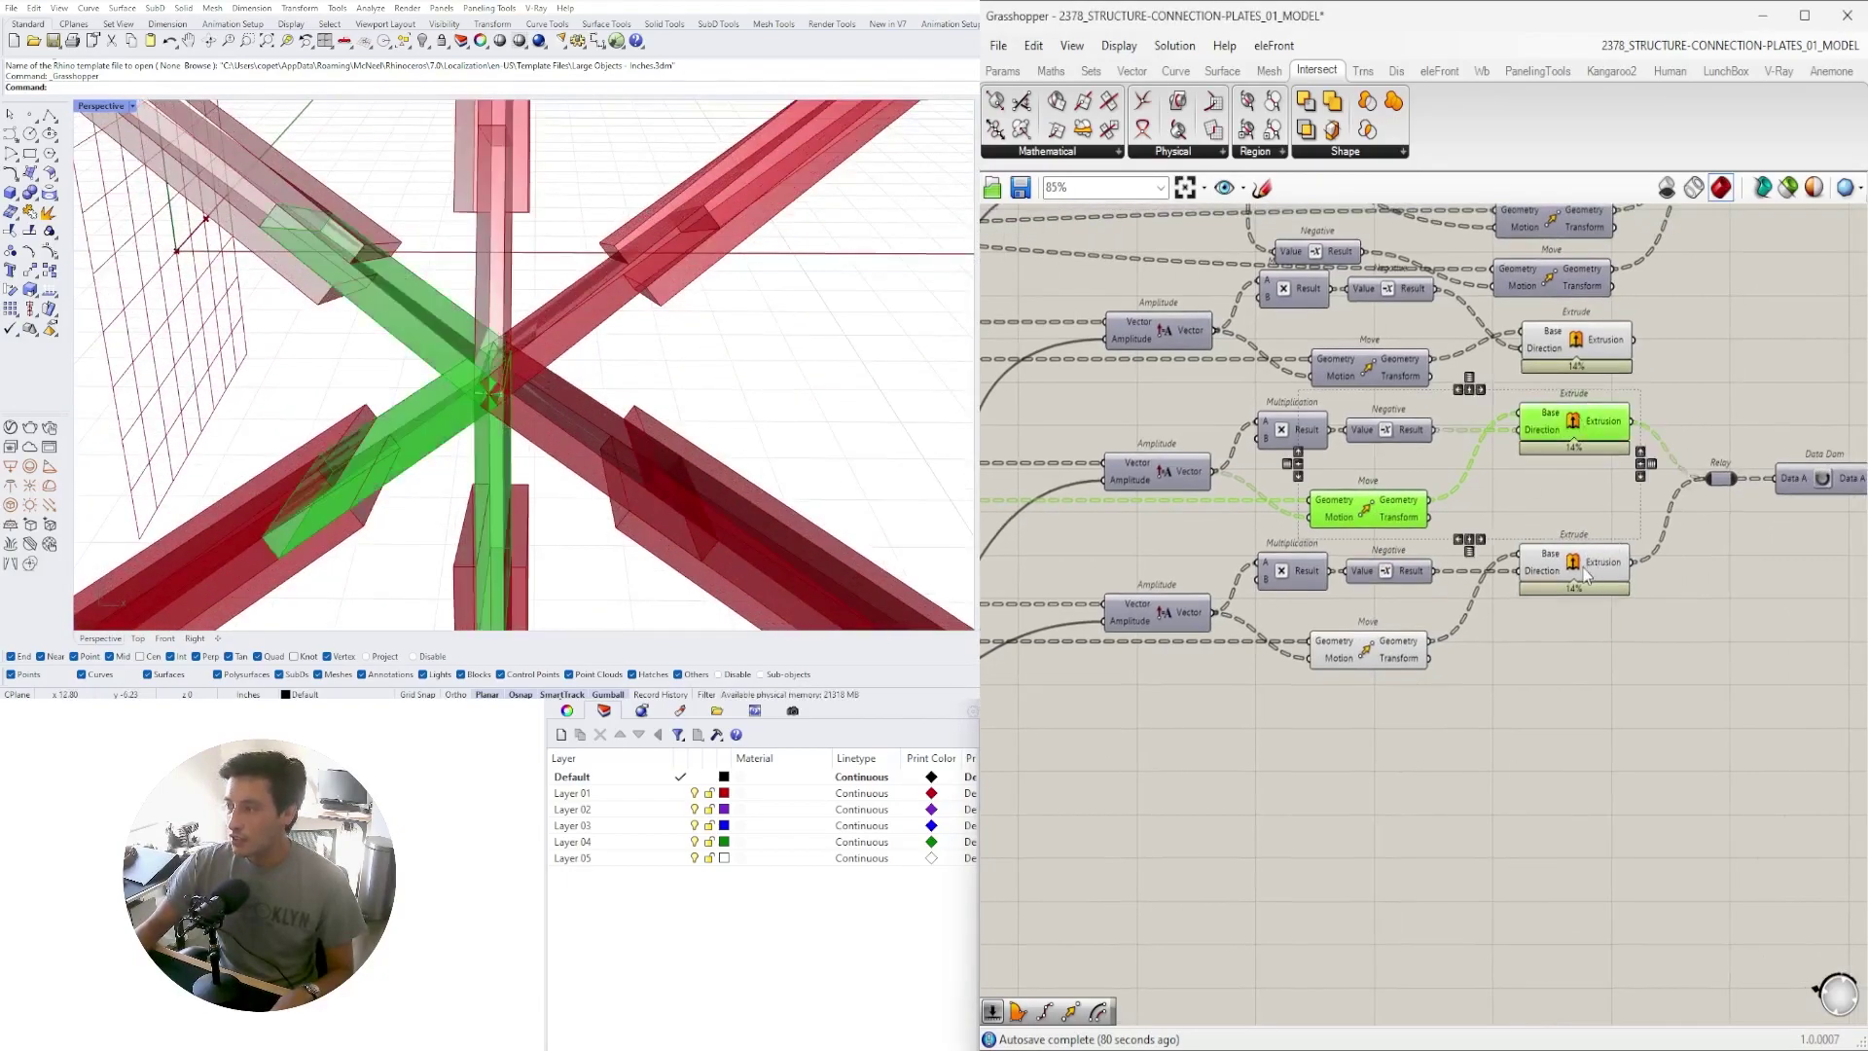
Add two Move components below the Extrude components
double_click(1609, 693)
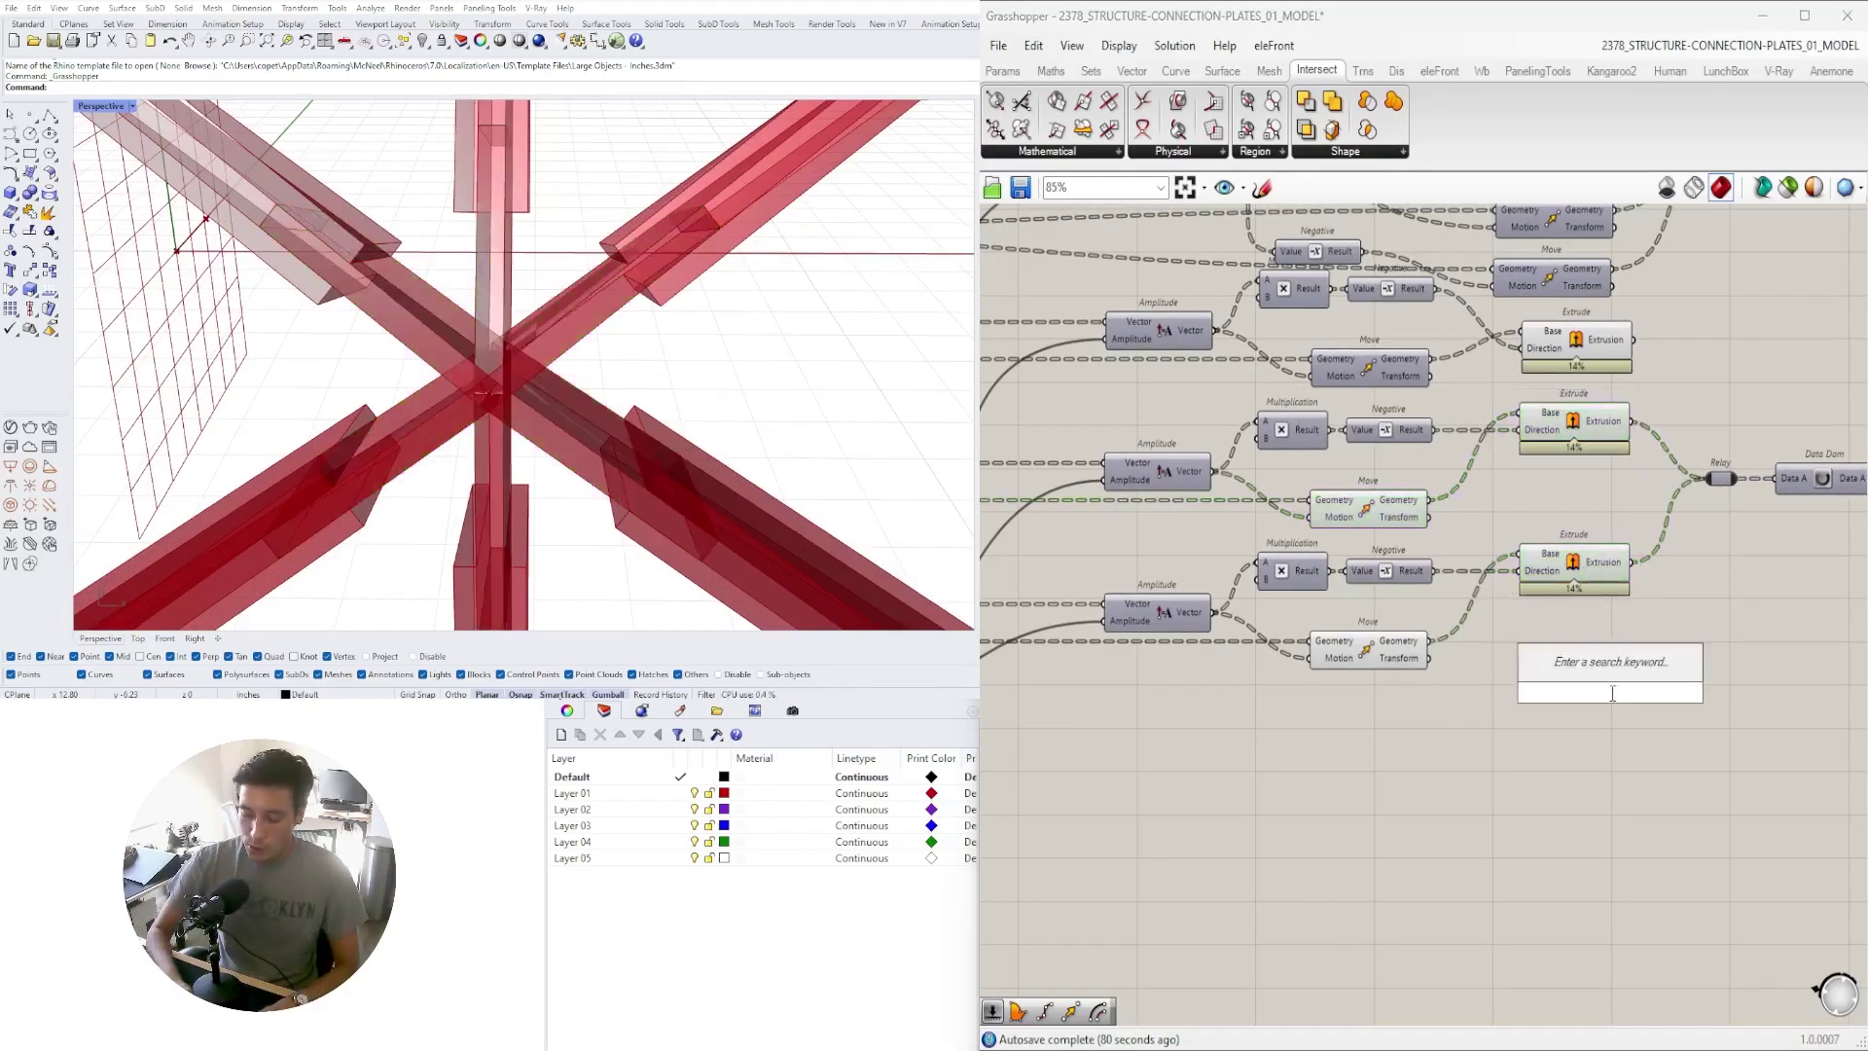
type("MOVE")
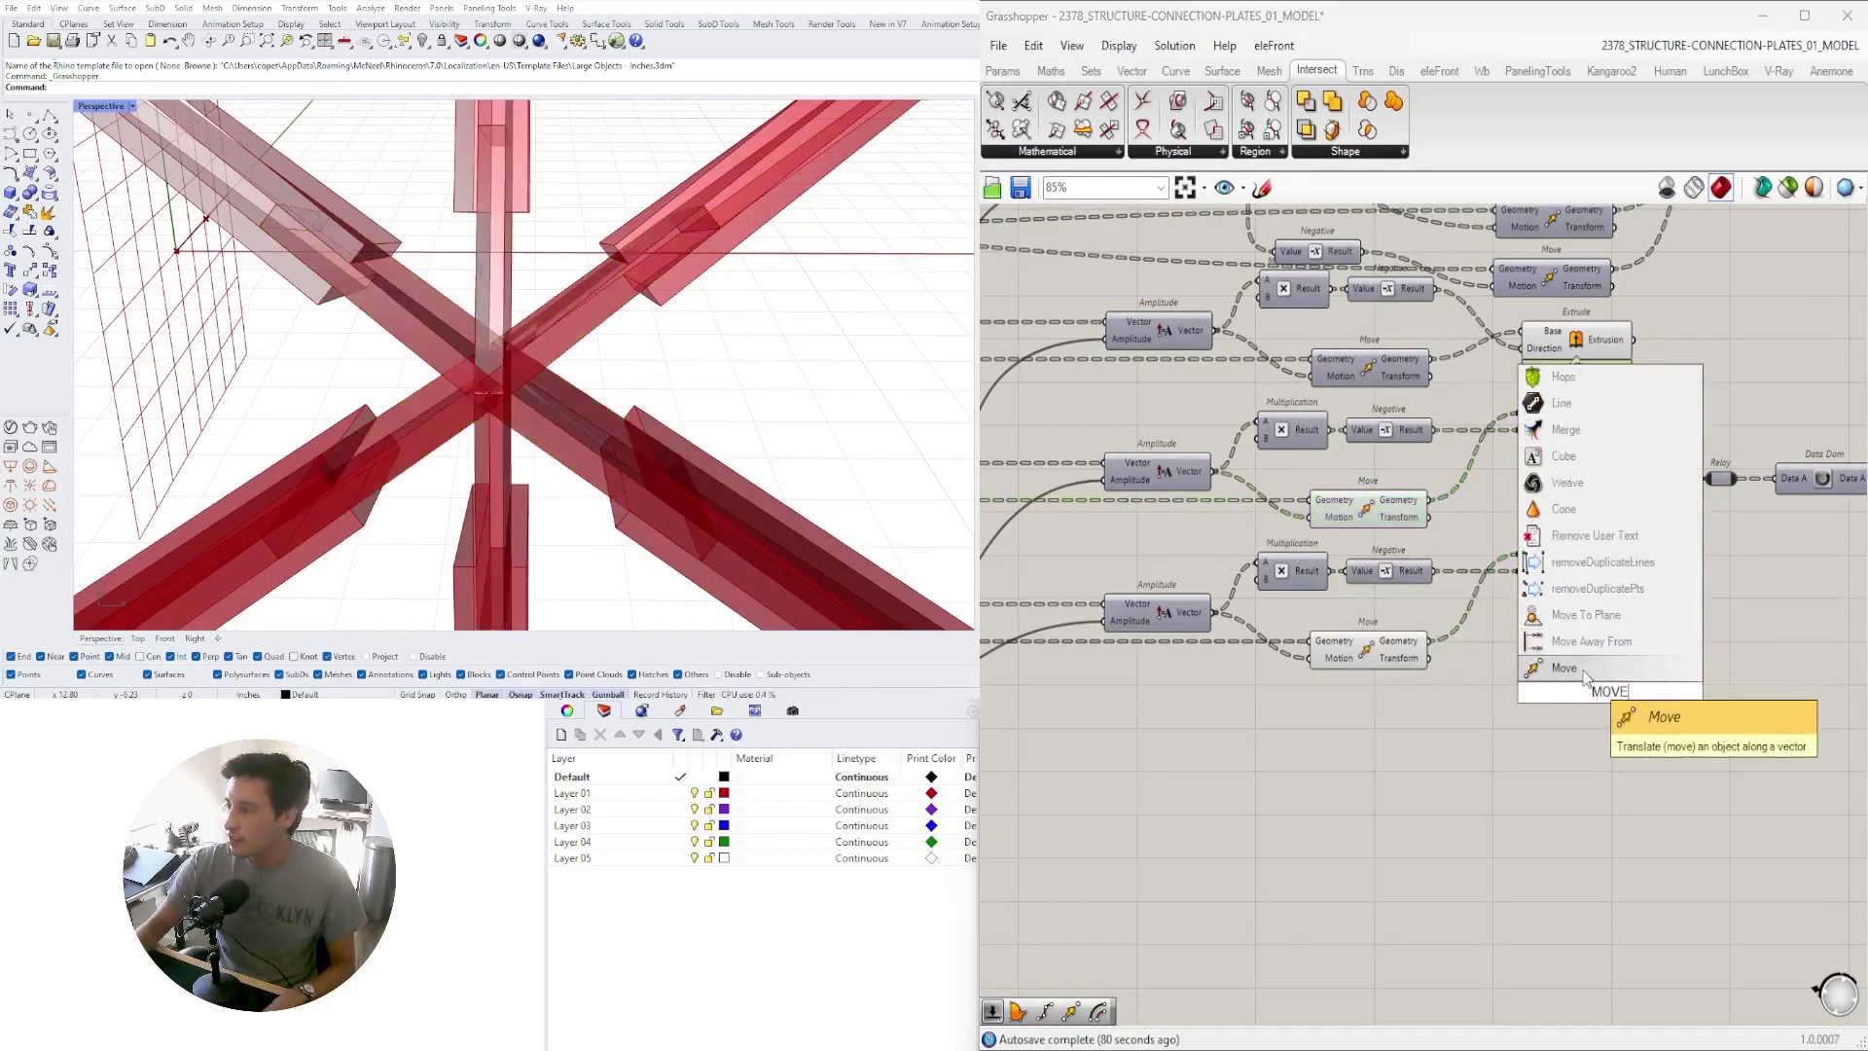
left_click(1584, 678)
left_click_drag(1606, 695, 1640, 739)
left_click_drag(1732, 827, 1734, 685)
left_click(1678, 624)
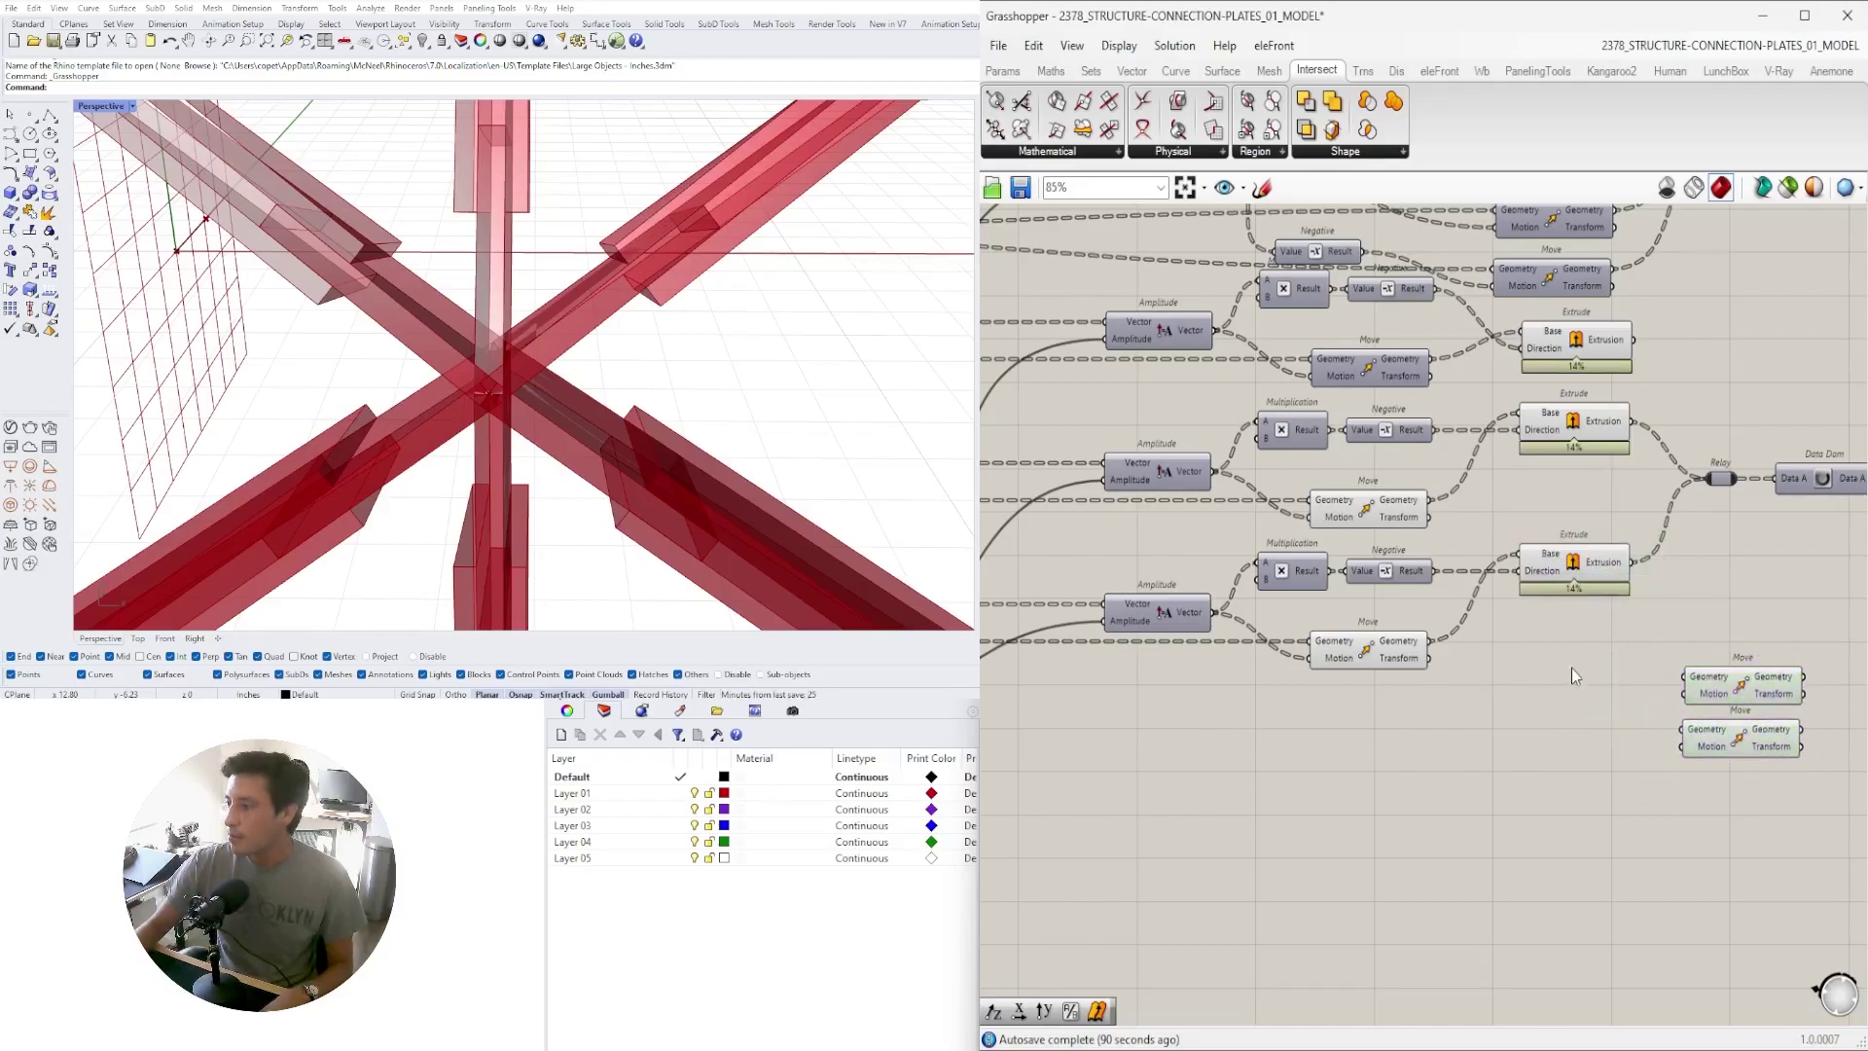
Add two Division components that divide by 2 and feed each from one of the two lower Negative results
double_click(1596, 667)
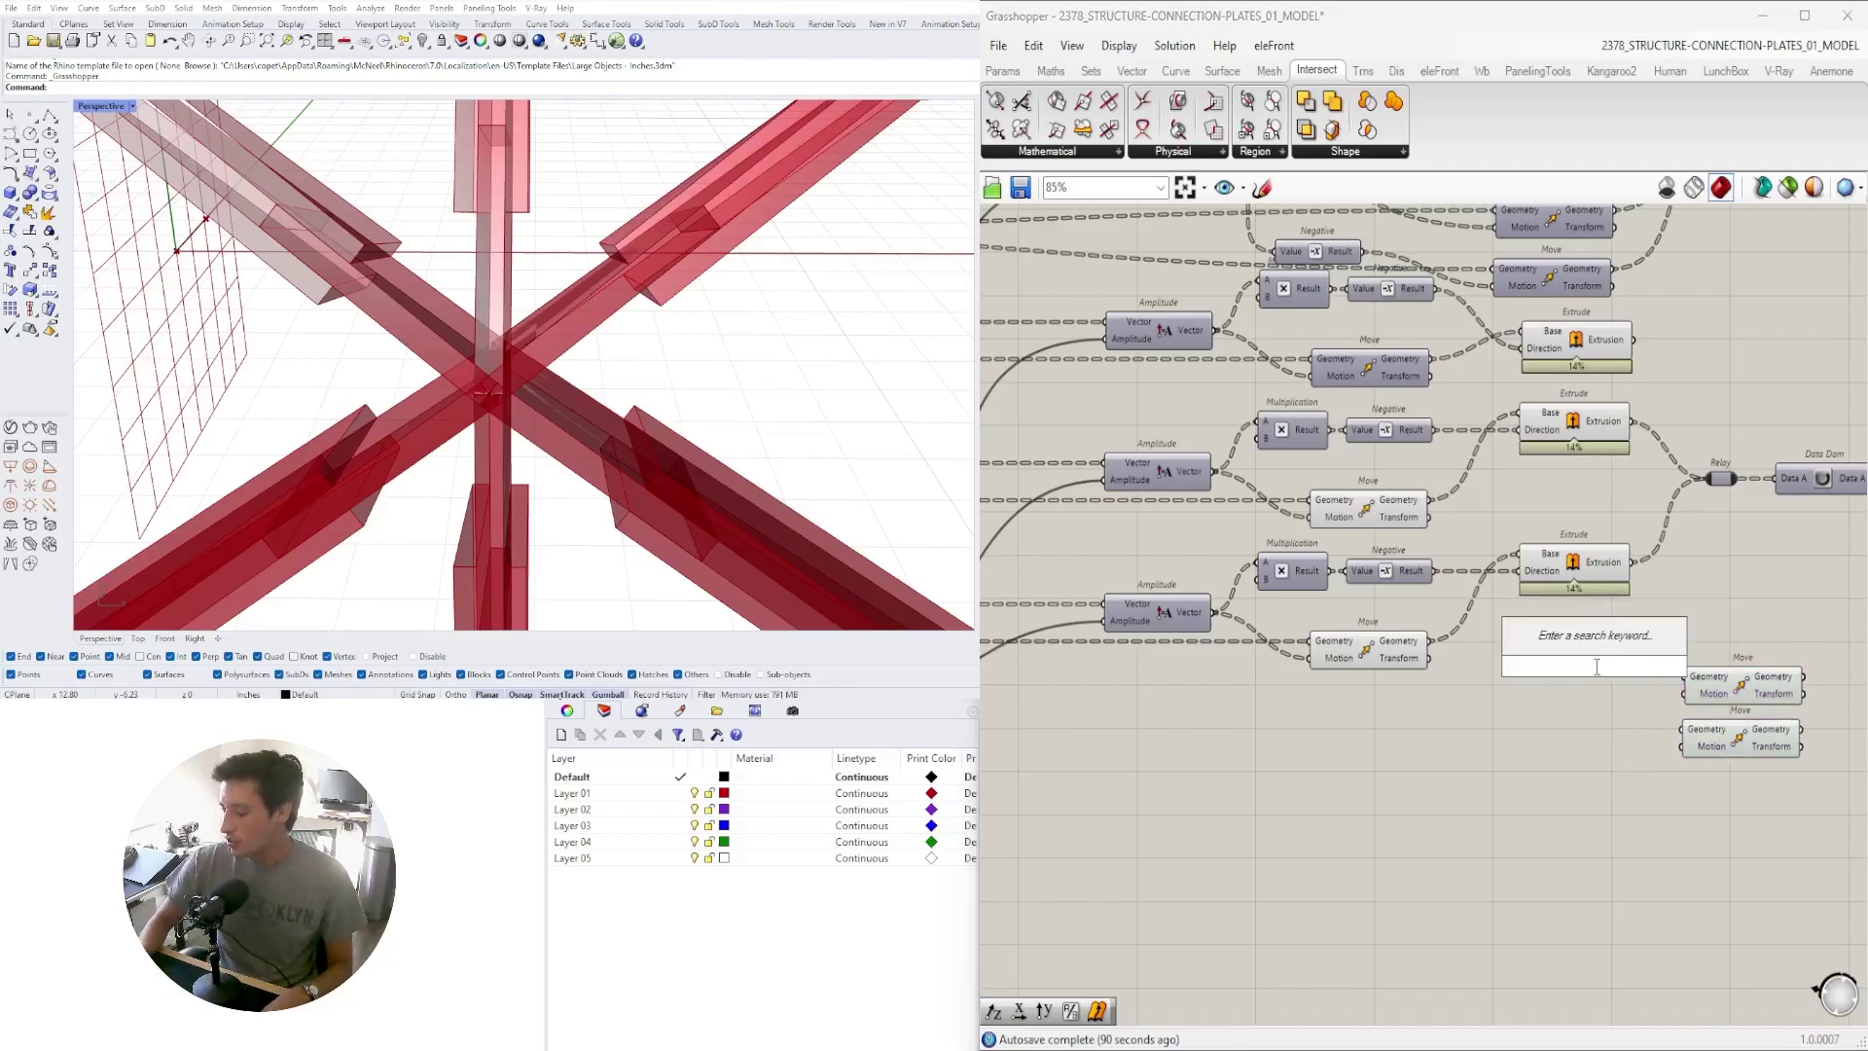
type("/2")
key("Return")
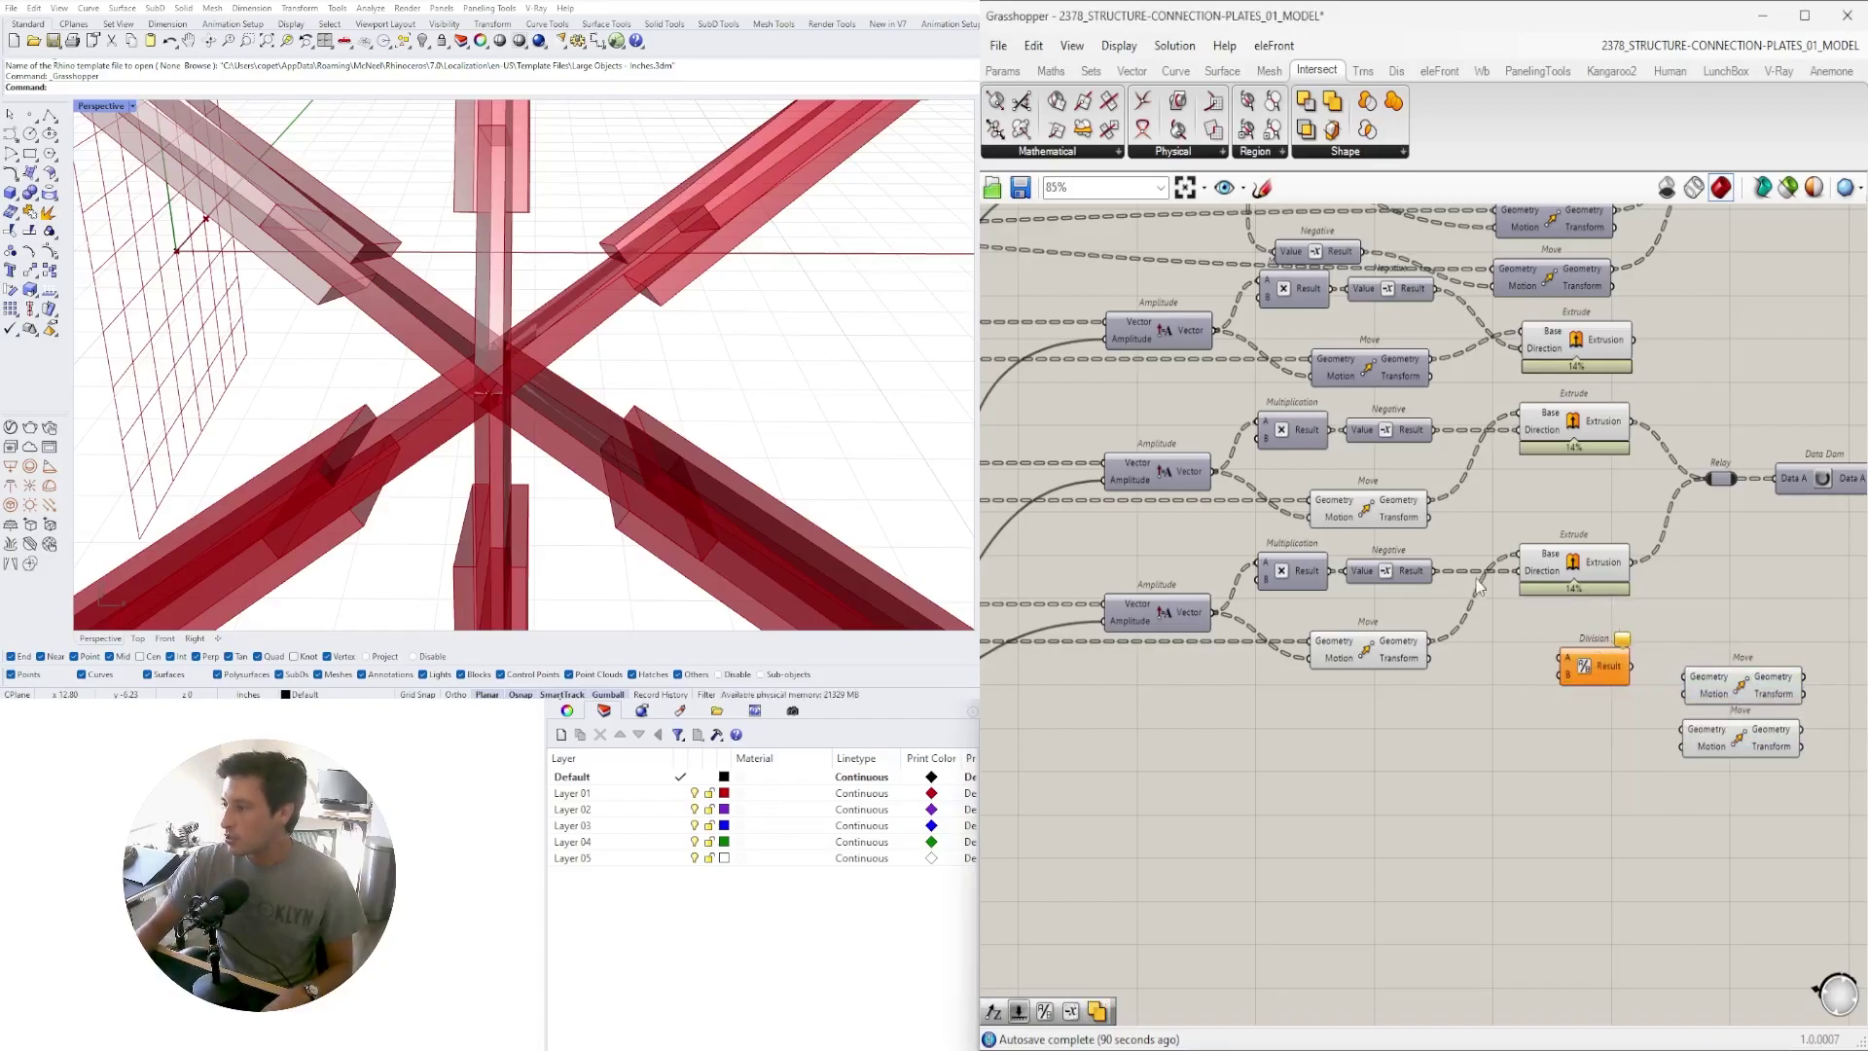
left_click_drag(1580, 674, 1621, 638)
left_click(1622, 678)
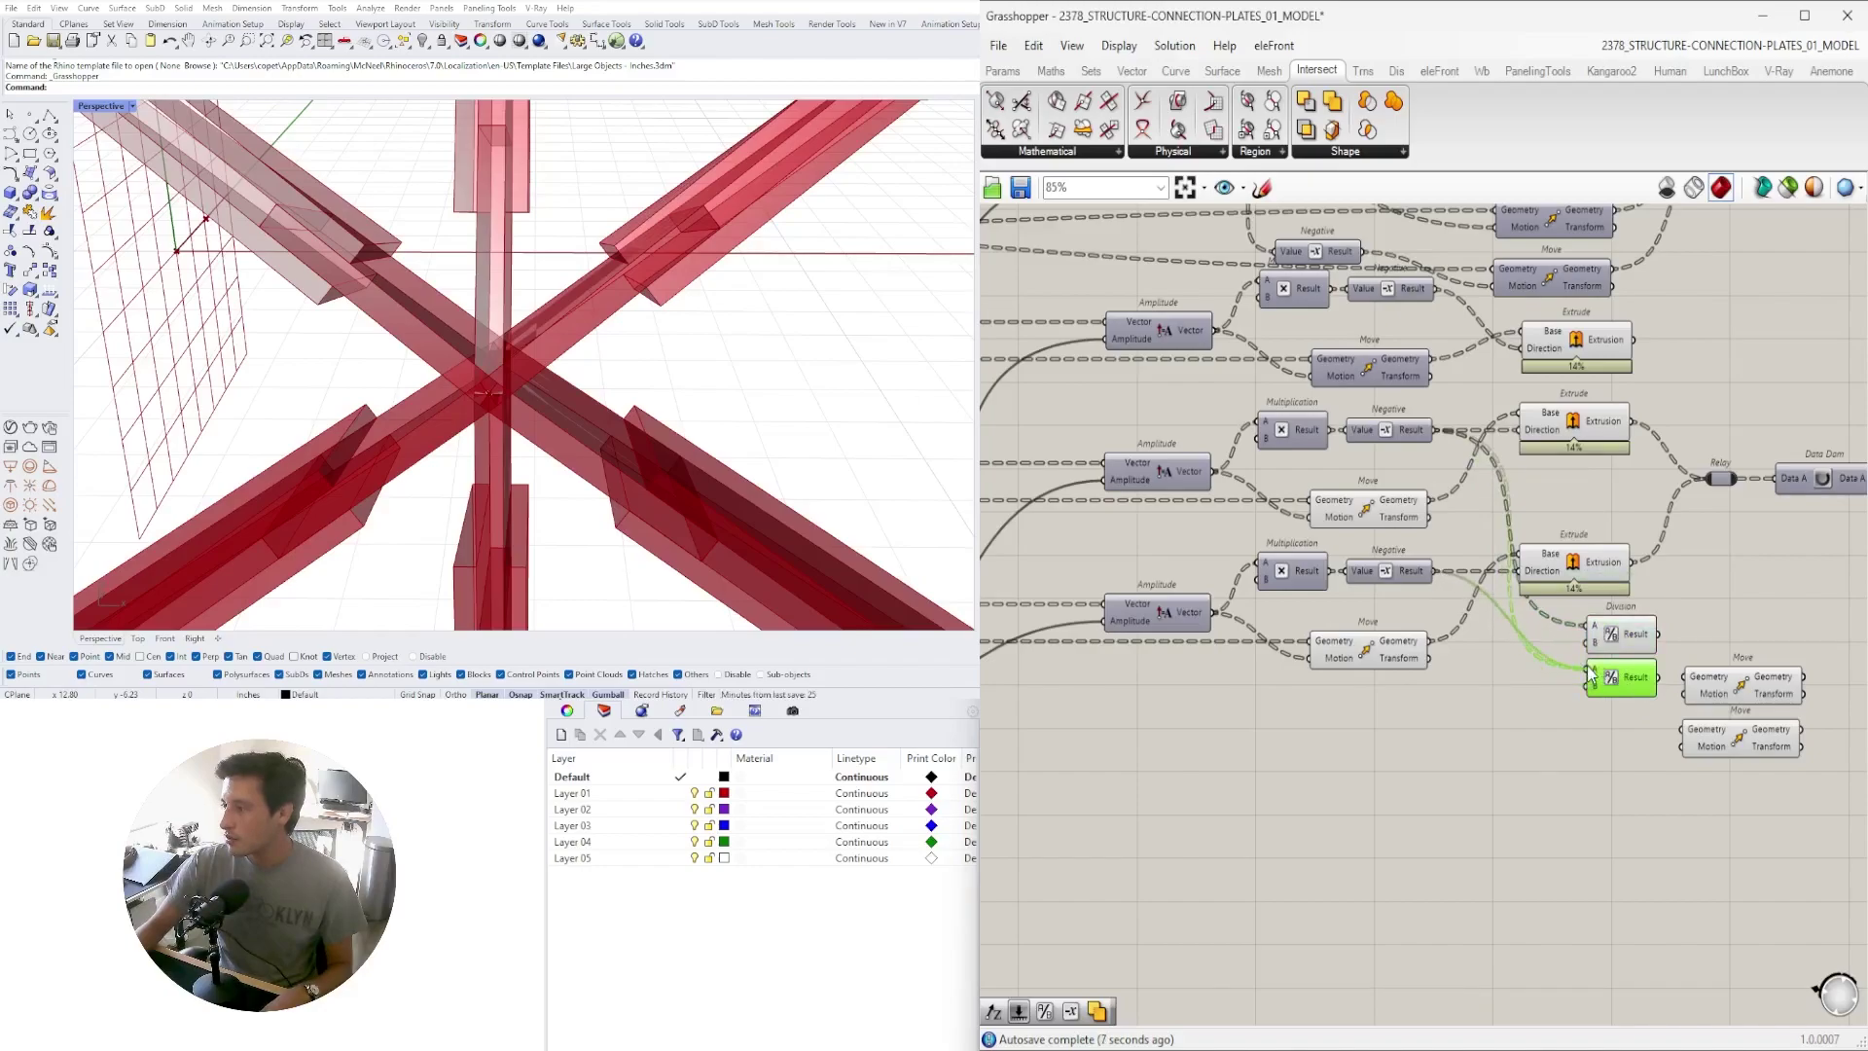
left_click(1762, 611)
Connect each Division result to the Motion input of one new Move component and place both Moves beside the Divisions
scroll(1762, 681, "up", 3)
left_click_drag(1787, 830, 1746, 695)
left_click_drag(1746, 695, 1792, 622)
left_click(1607, 598)
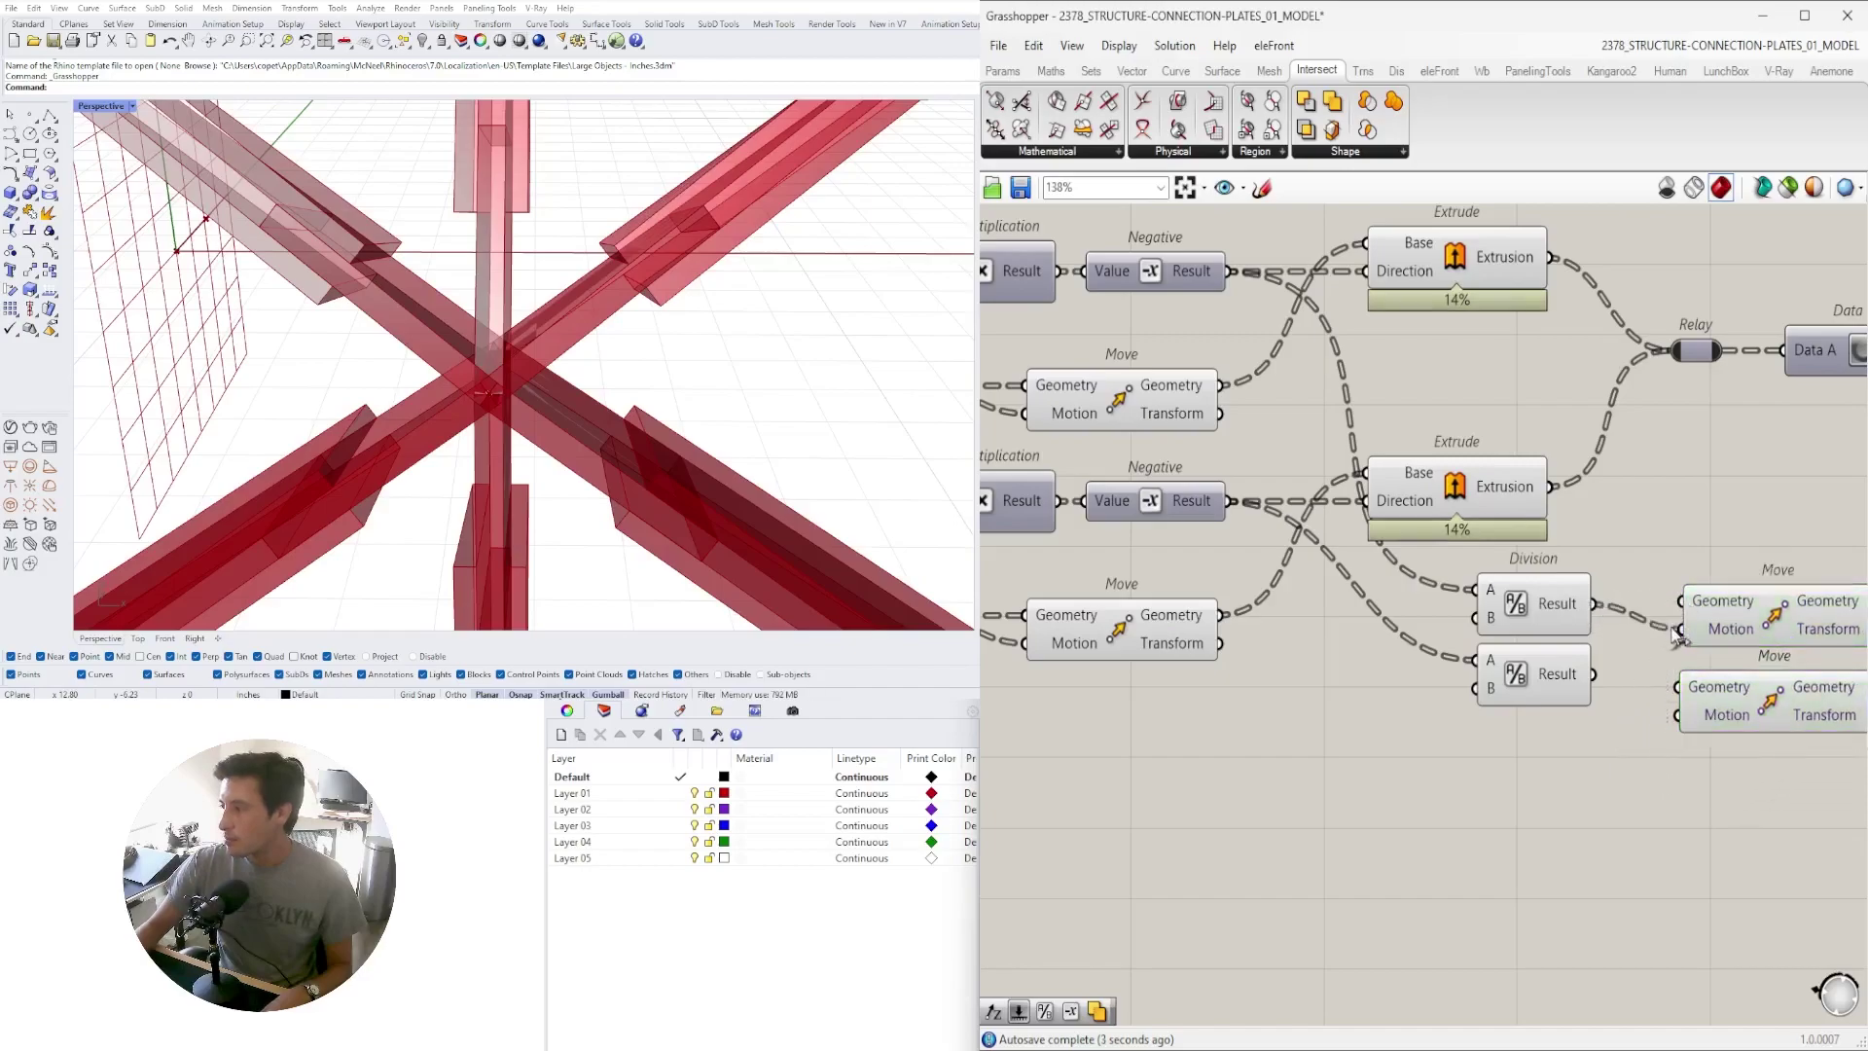
left_click_drag(1670, 706, 1672, 709)
left_click_drag(1807, 784, 1748, 622)
left_click_drag(1749, 617, 1748, 557)
Connect the Geometry outputs of the two lower original Move components to the Geometry inputs of the new Move components
left_click(1635, 479)
scroll(1622, 474, "down", 2)
right_click_drag(1576, 462, 1452, 492)
left_click(1114, 452)
left_click_drag(1207, 458, 1539, 550)
left_click_drag(1207, 624, 1537, 613)
left_click_drag(1696, 710, 1613, 530)
right_click_drag(772, 422, 681, 307)
scroll(529, 296, "down", 3)
right_click_drag(530, 295, 462, 417)
scroll(458, 375, "down", 5)
scroll(462, 418, "up", 6)
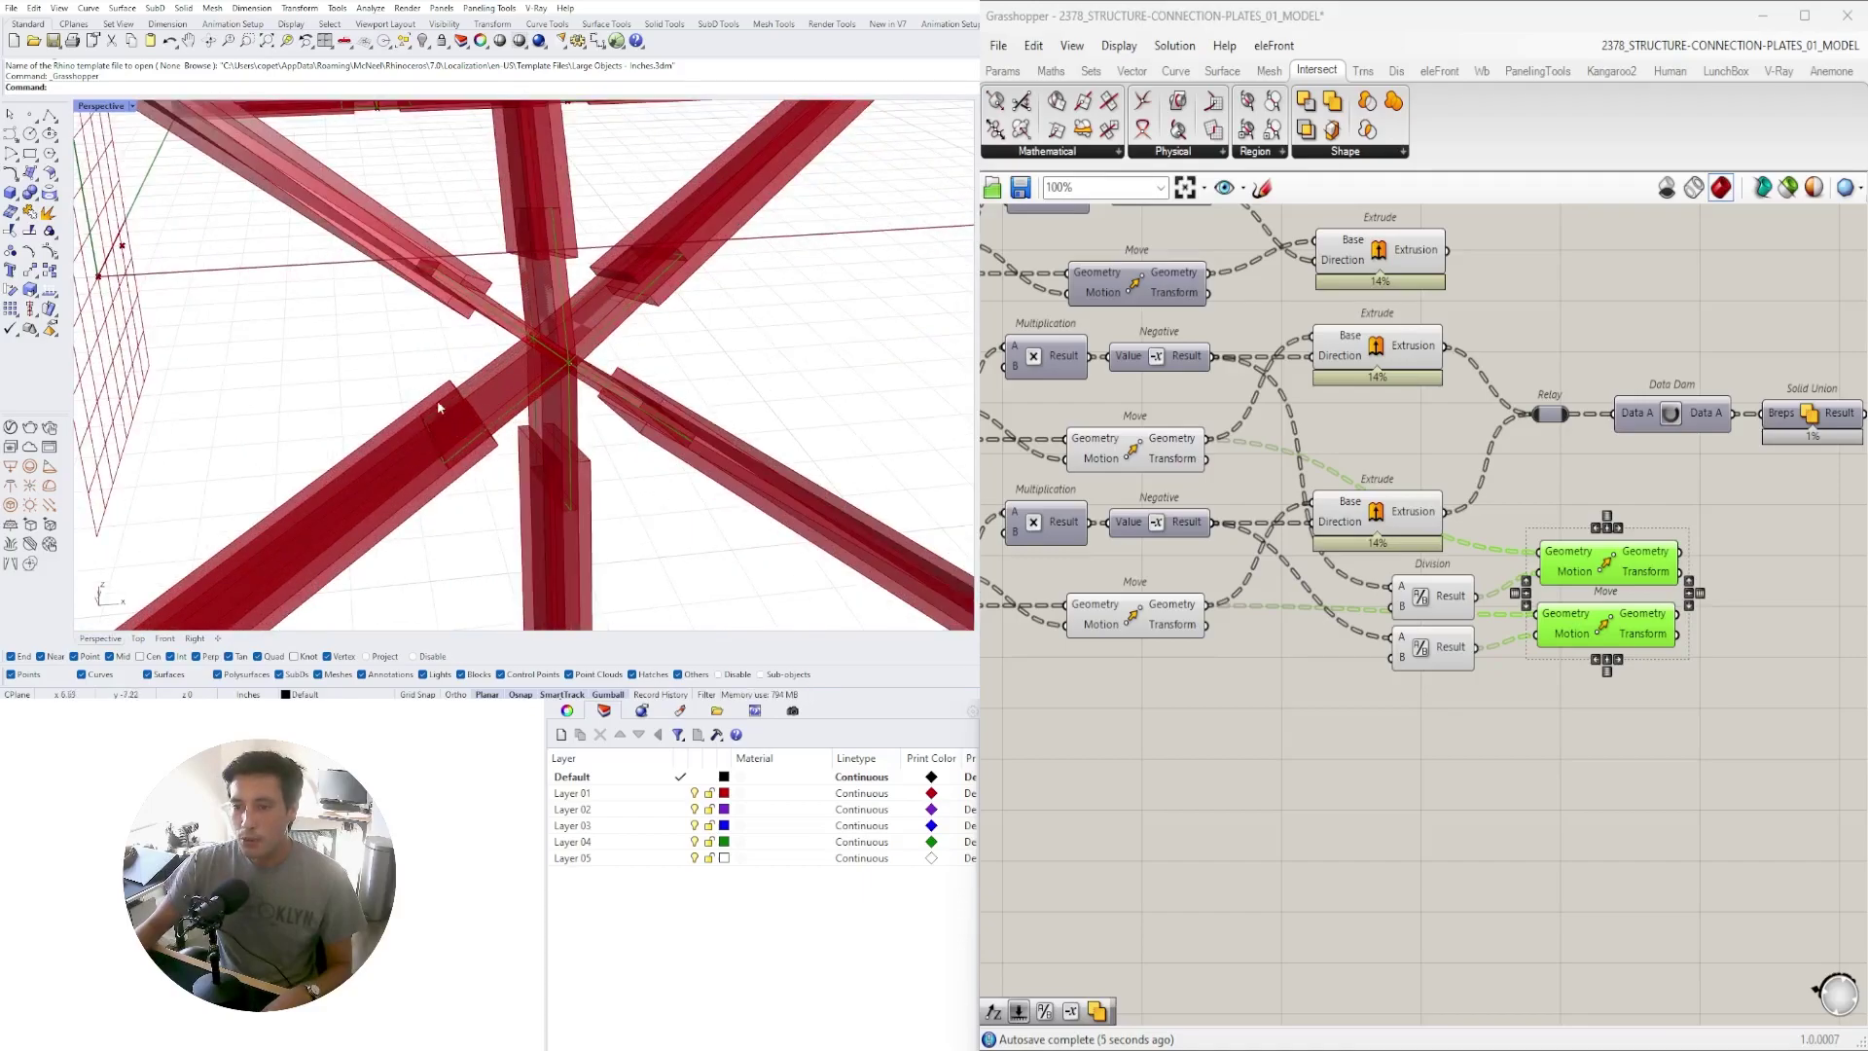
Turn off the preview of the original Move and Extrude components upstream of the new Moves
scroll(1421, 715, "down", 2)
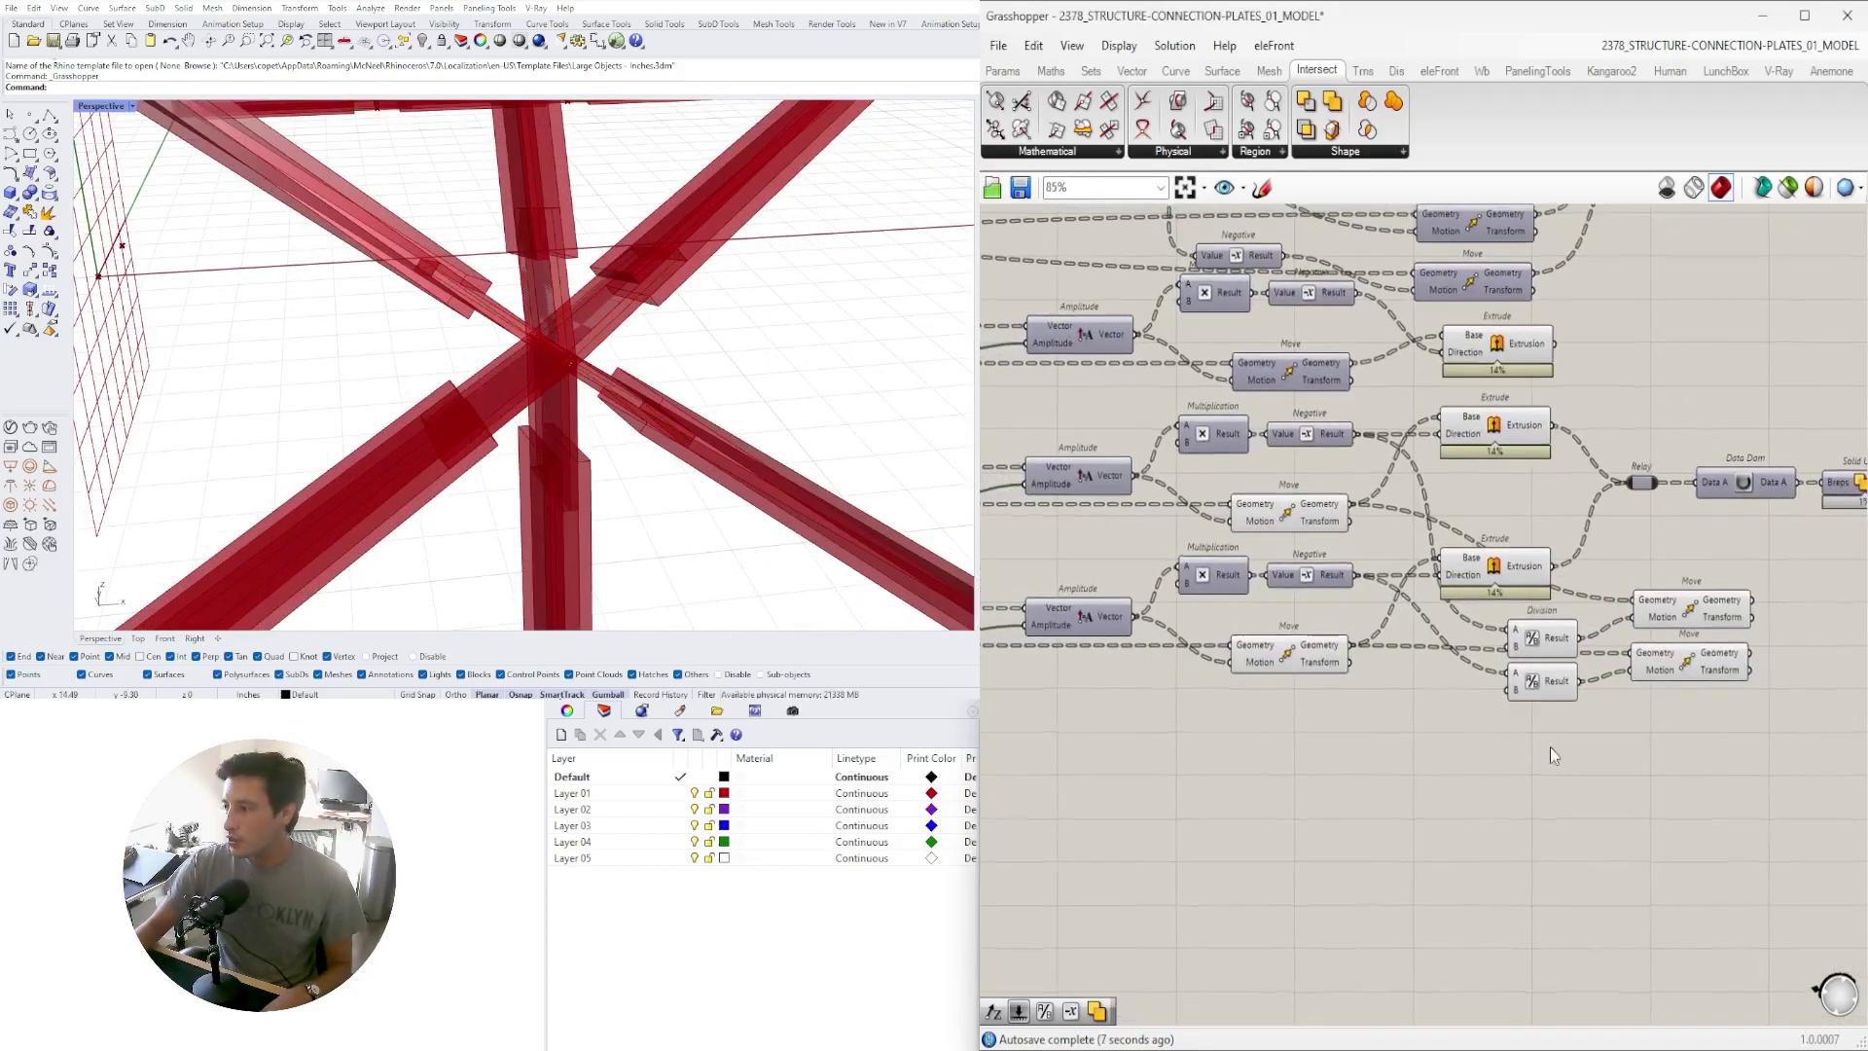
left_click_drag(1558, 766, 1303, 390)
middle_click(1278, 341)
left_click(1341, 275)
Shift the two new Move components slightly away from the Division components and view their surfaces at the joint
right_click_drag(720, 409, 677, 288)
right_click_drag(1677, 780, 1415, 743)
left_click_drag(1622, 768, 1418, 558)
left_click_drag(1417, 574, 1448, 575)
right_click_drag(623, 327, 455, 446)
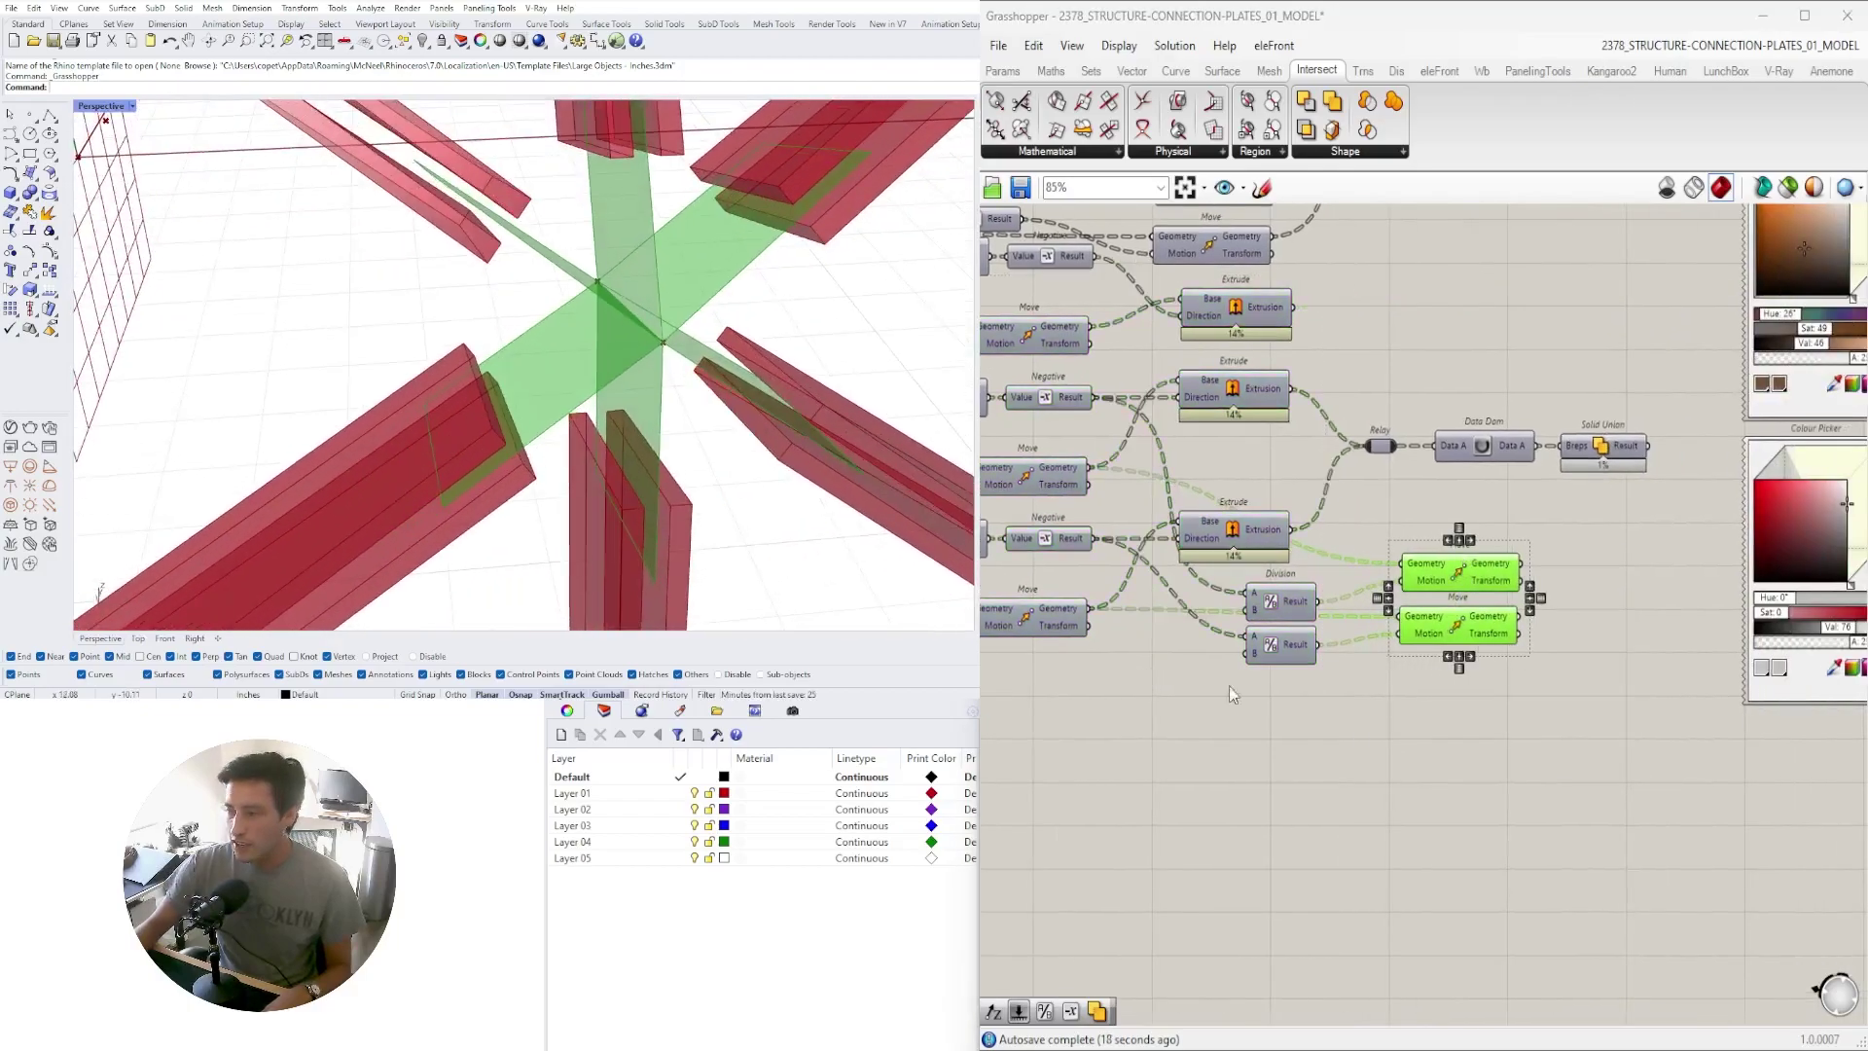
Move the Colour Picker and custom preview components farther away from Solid Union to free up canvas space
scroll(635, 431, "down", 3)
right_click_drag(636, 431, 627, 428)
right_click_drag(1355, 721, 1085, 696)
scroll(1085, 697, "down", 3)
left_click(1629, 792)
left_click_drag(1639, 836, 1359, 241)
right_click_drag(1436, 240, 1501, 594)
left_click_drag(1418, 605, 1673, 592)
right_click_drag(1678, 589, 1702, 365)
scroll(1100, 698, "up", 2)
scroll(1099, 698, "up", 3)
Increase the spacing between the two new Move components and highlight the upper one's surfaces
right_click_drag(1477, 710, 1310, 650)
left_click(1166, 535)
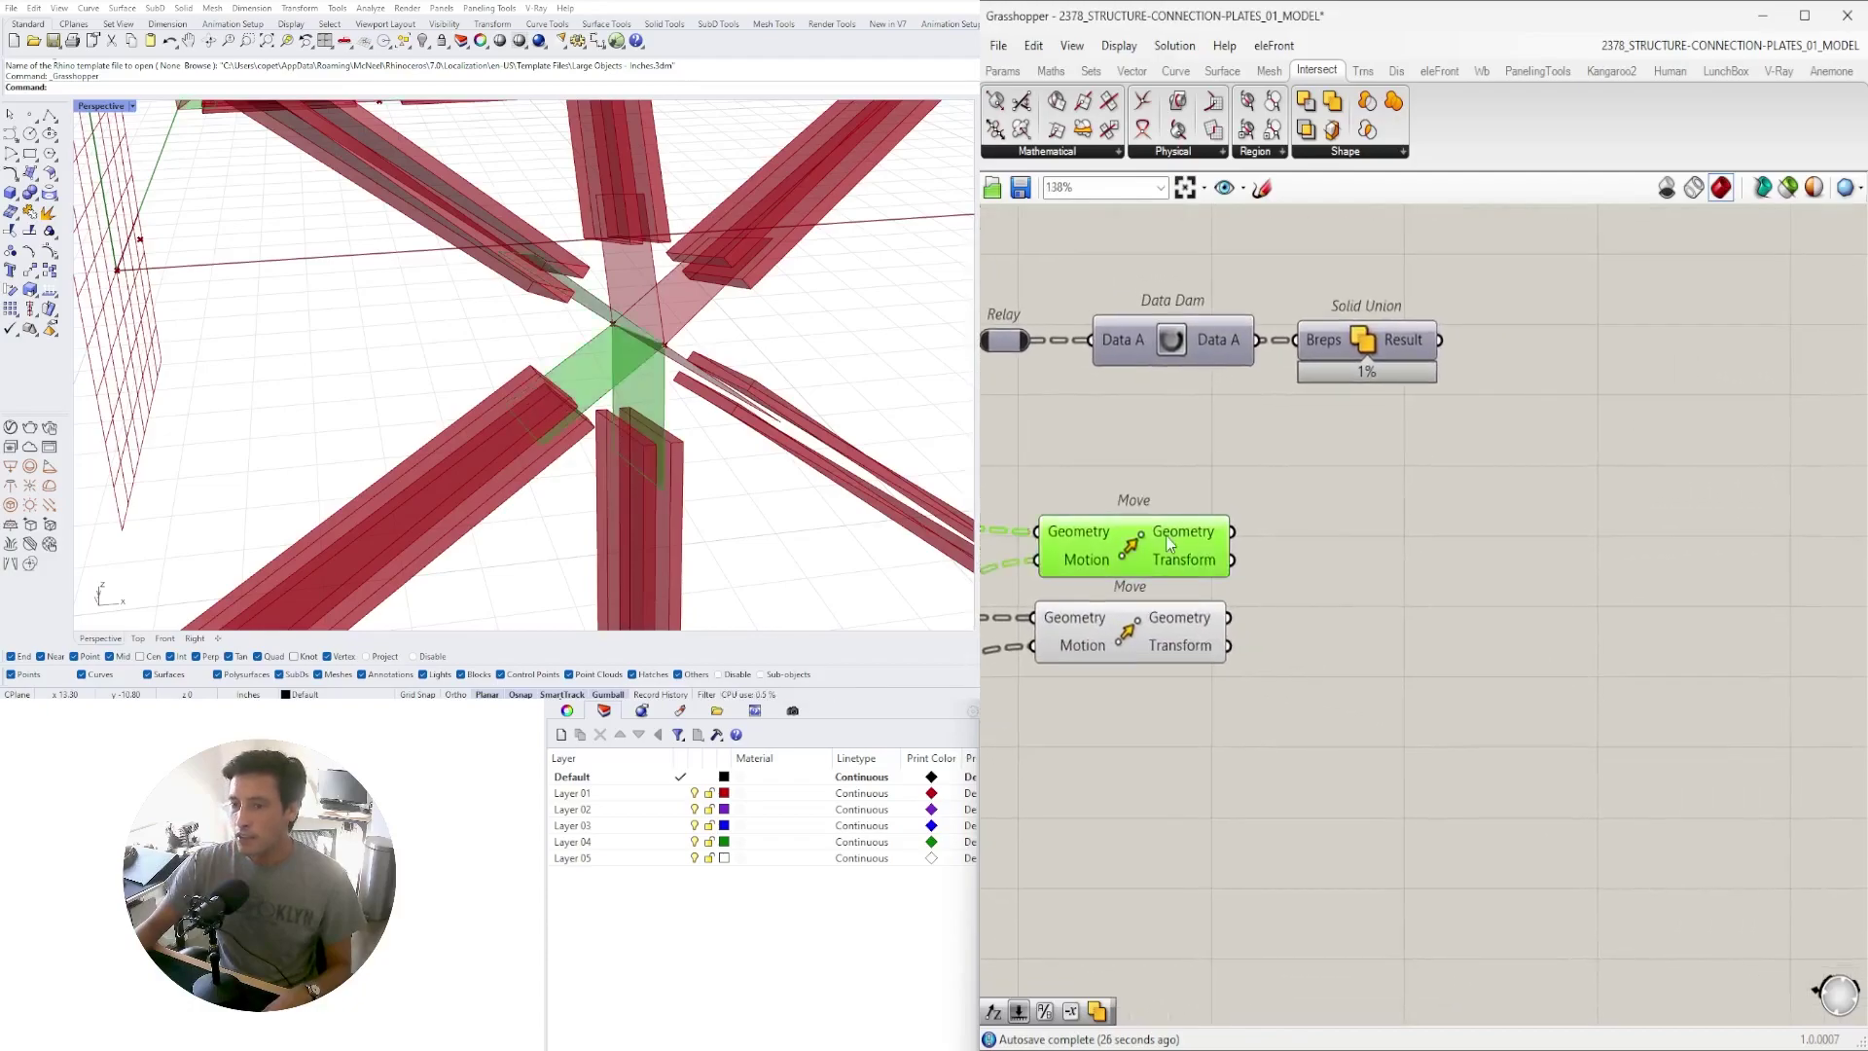
right_click_drag(1177, 633, 1168, 627)
left_click_drag(1109, 627, 1109, 655)
left_click(1116, 551)
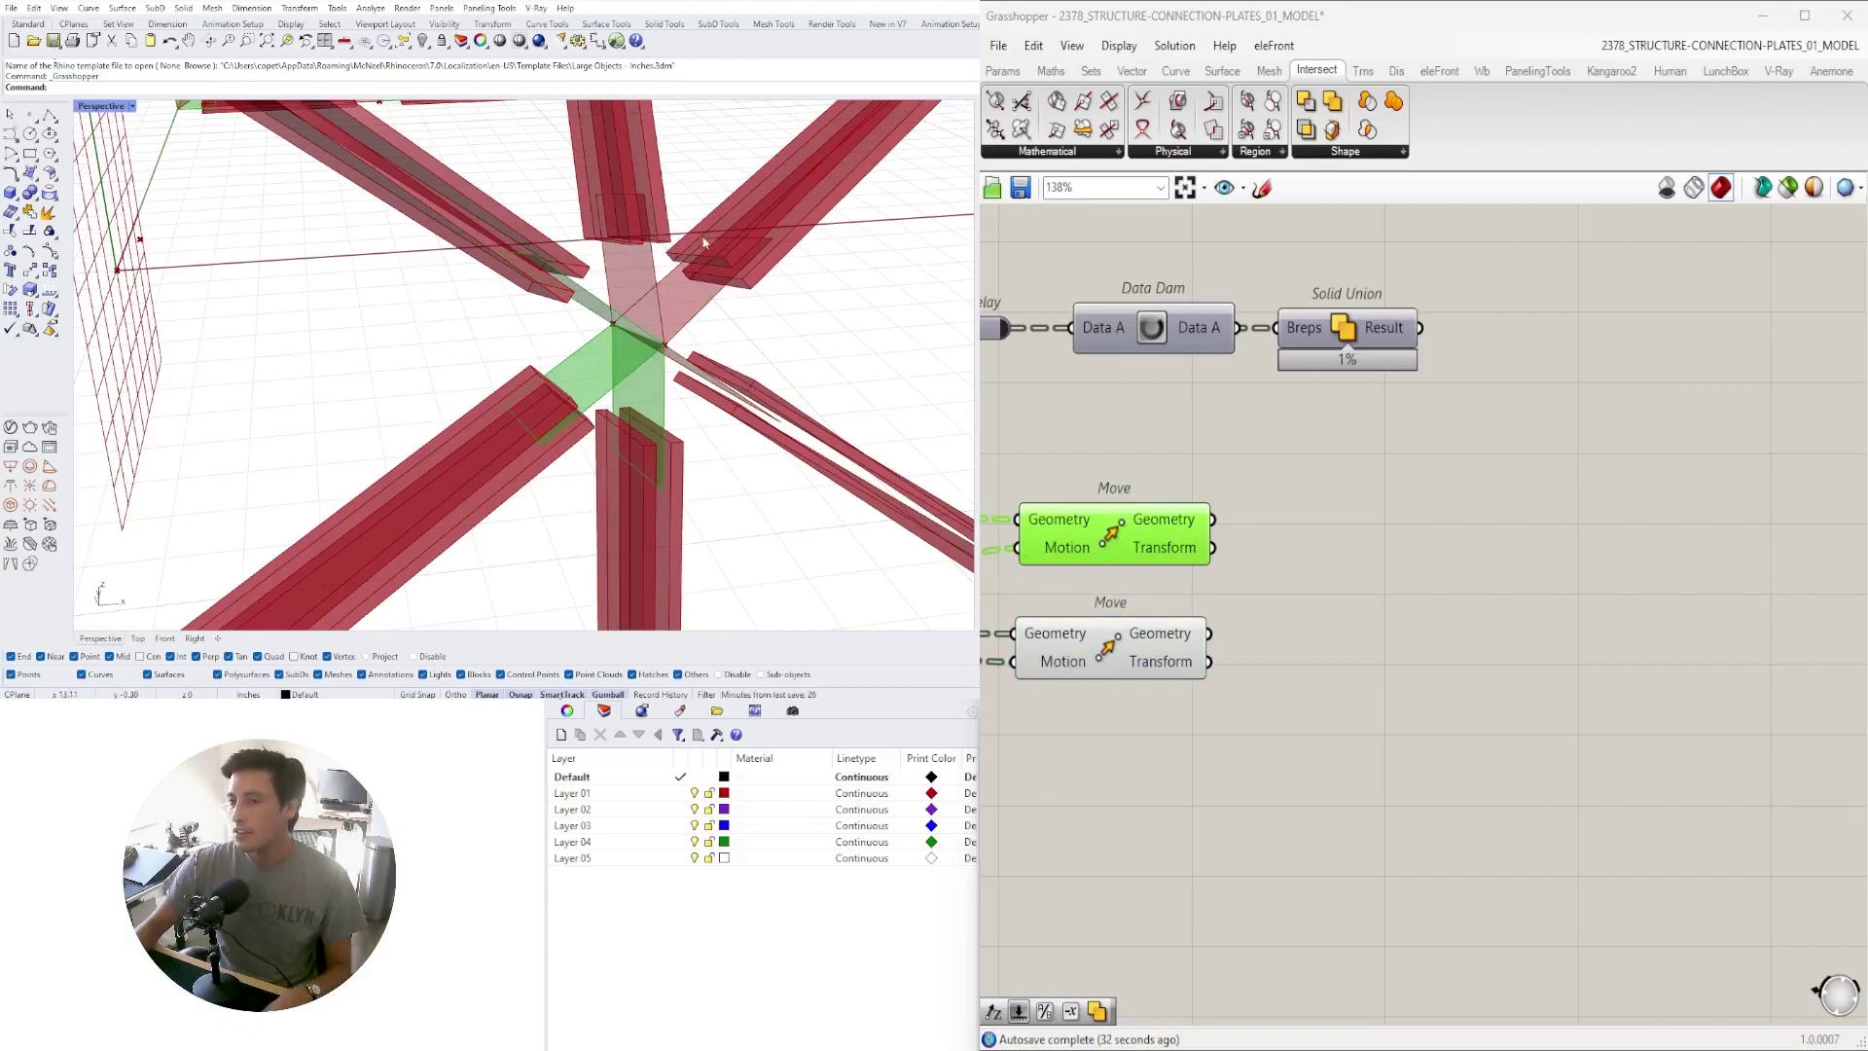
Add an Evaluate Surface component beyond the two new Moves and highlight the lower Move's surfaces
double_click(1404, 629)
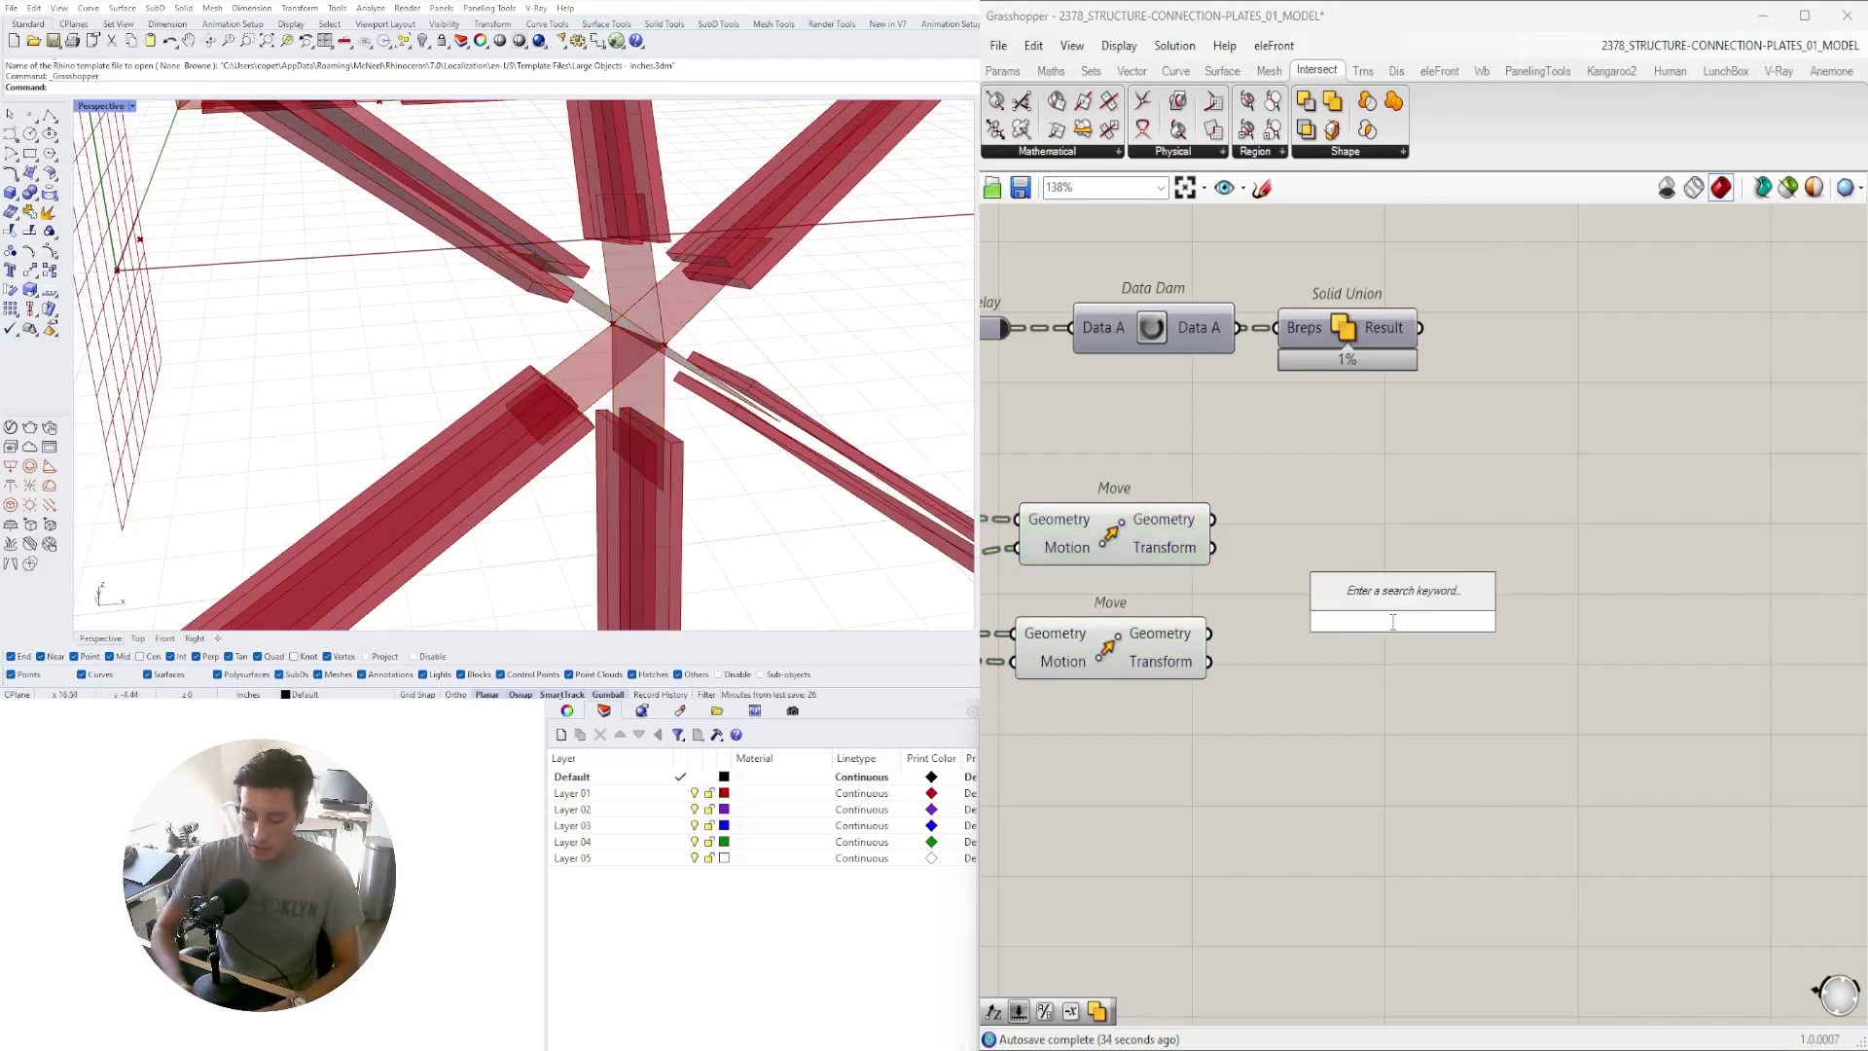
type("EVAL")
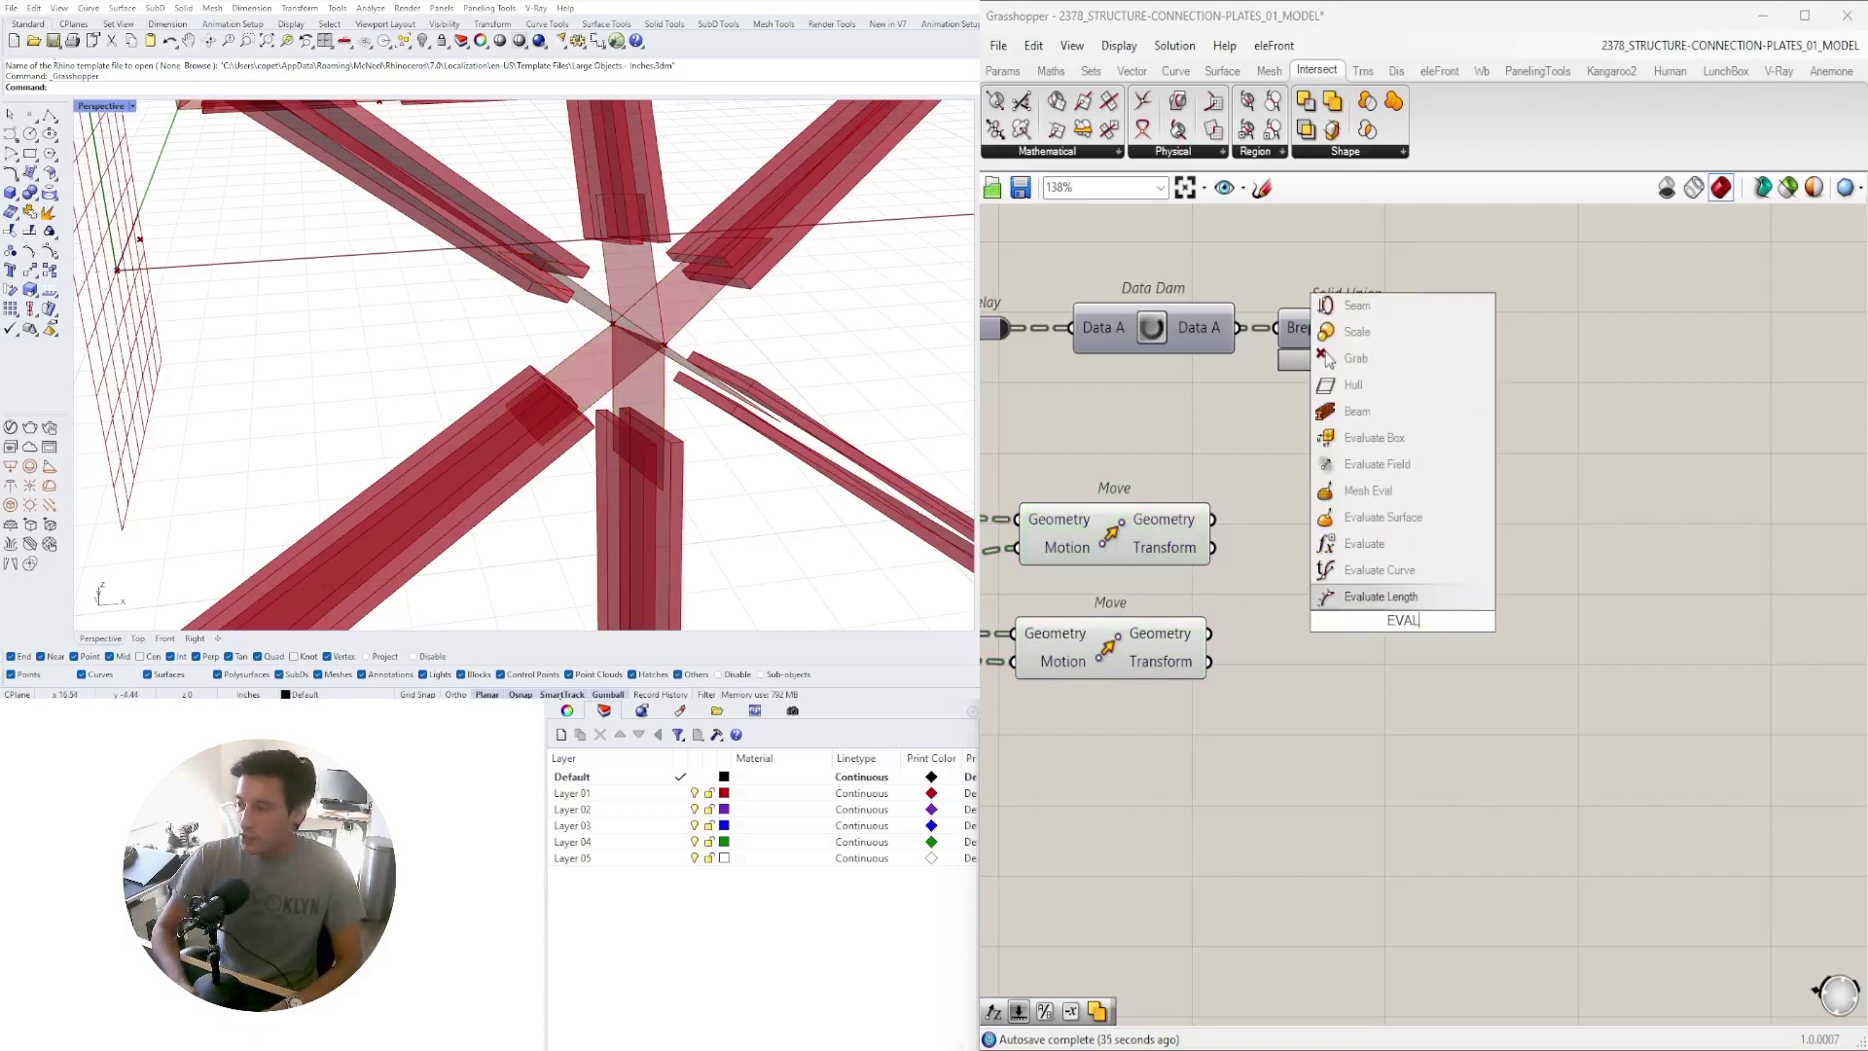
left_click(1381, 516)
left_click_drag(1402, 623, 1540, 816)
left_click(1144, 634)
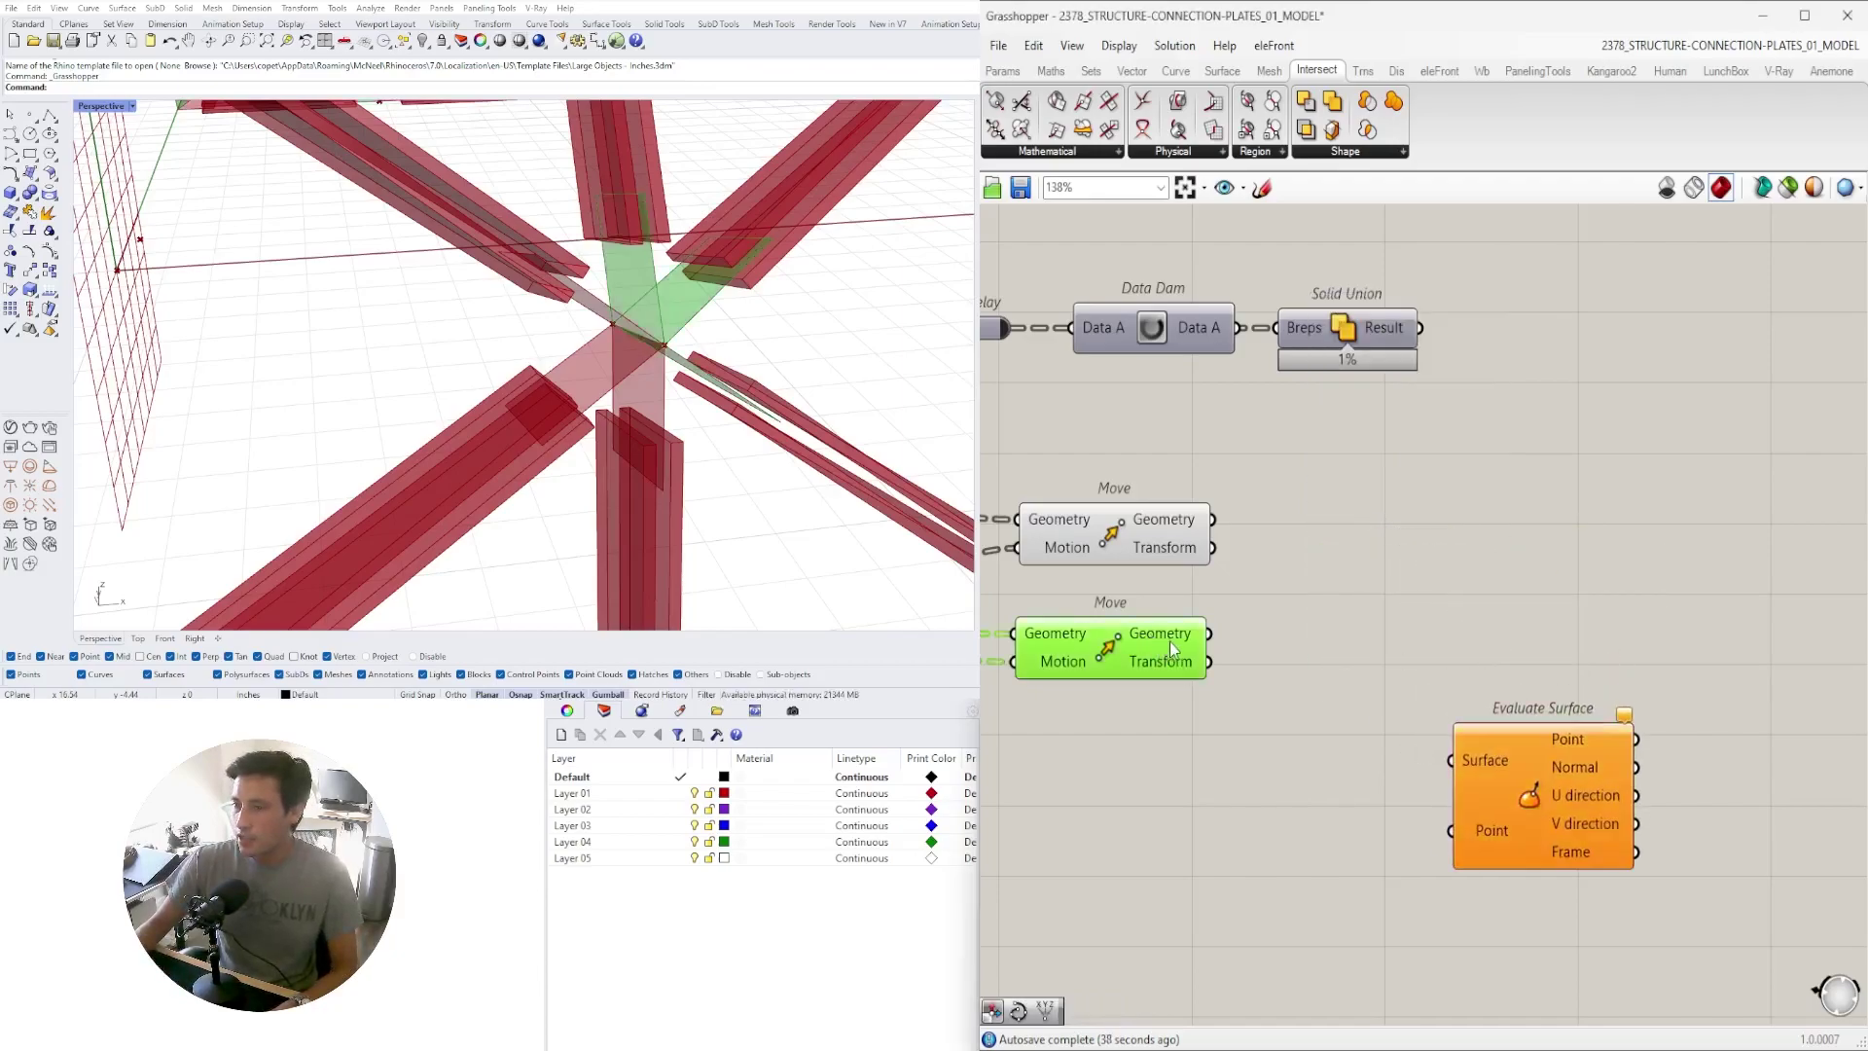
Connect the lower Move's Geometry output to Evaluate Surface's Surface input and place the component slightly lower beyond that Move
left_click_drag(1209, 634, 1544, 650)
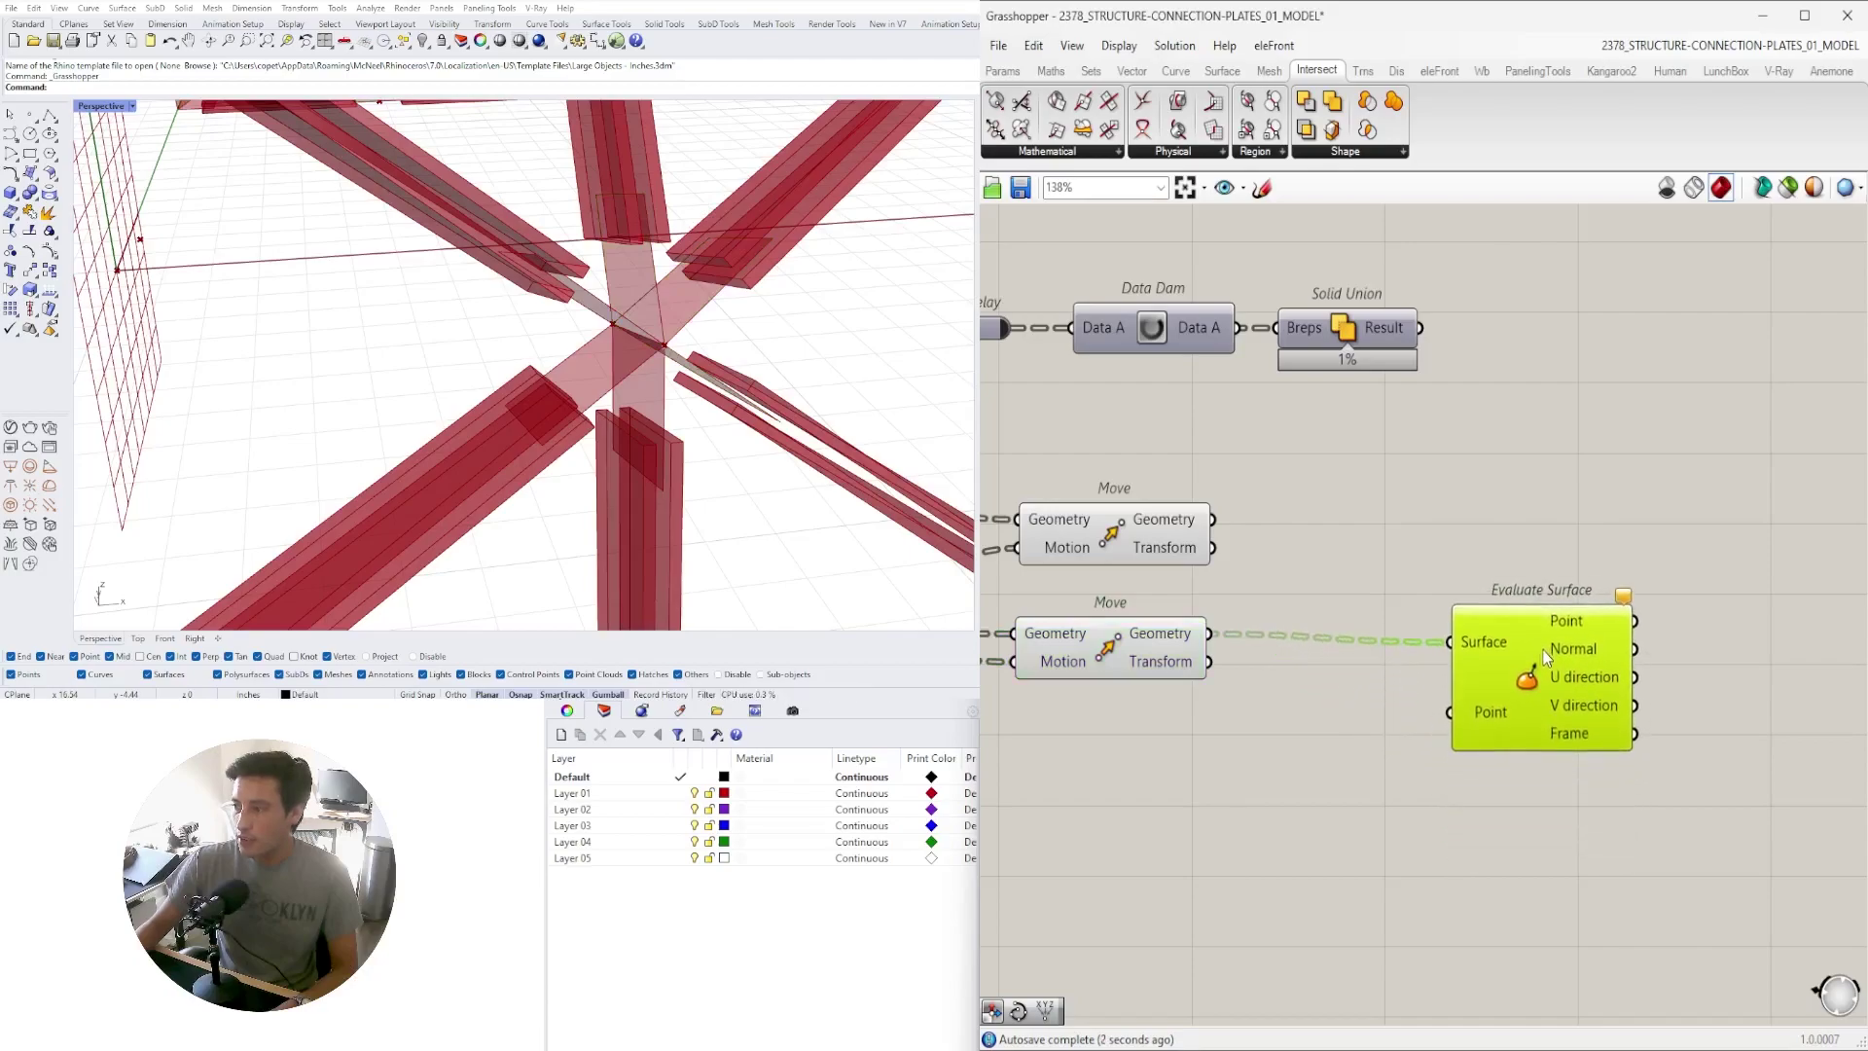
right_click(1483, 650)
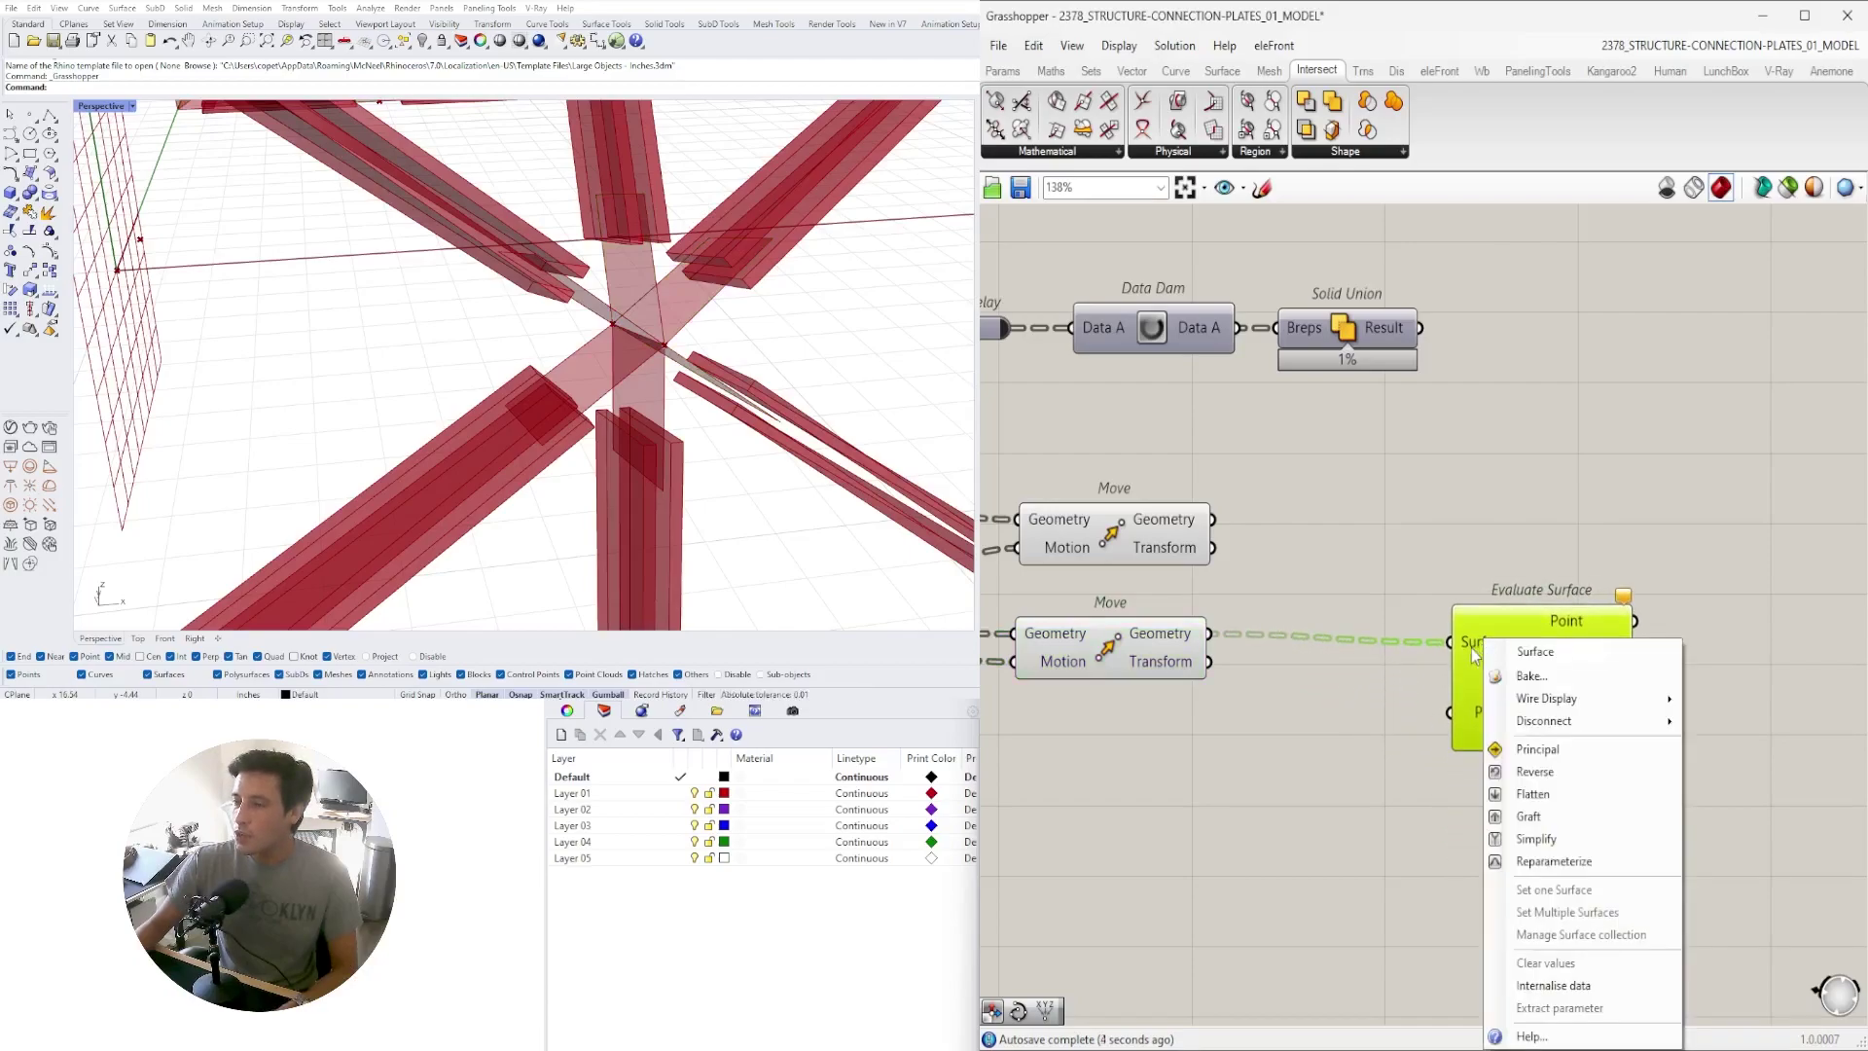
left_click(1473, 653)
left_click_drag(1527, 716, 1525, 775)
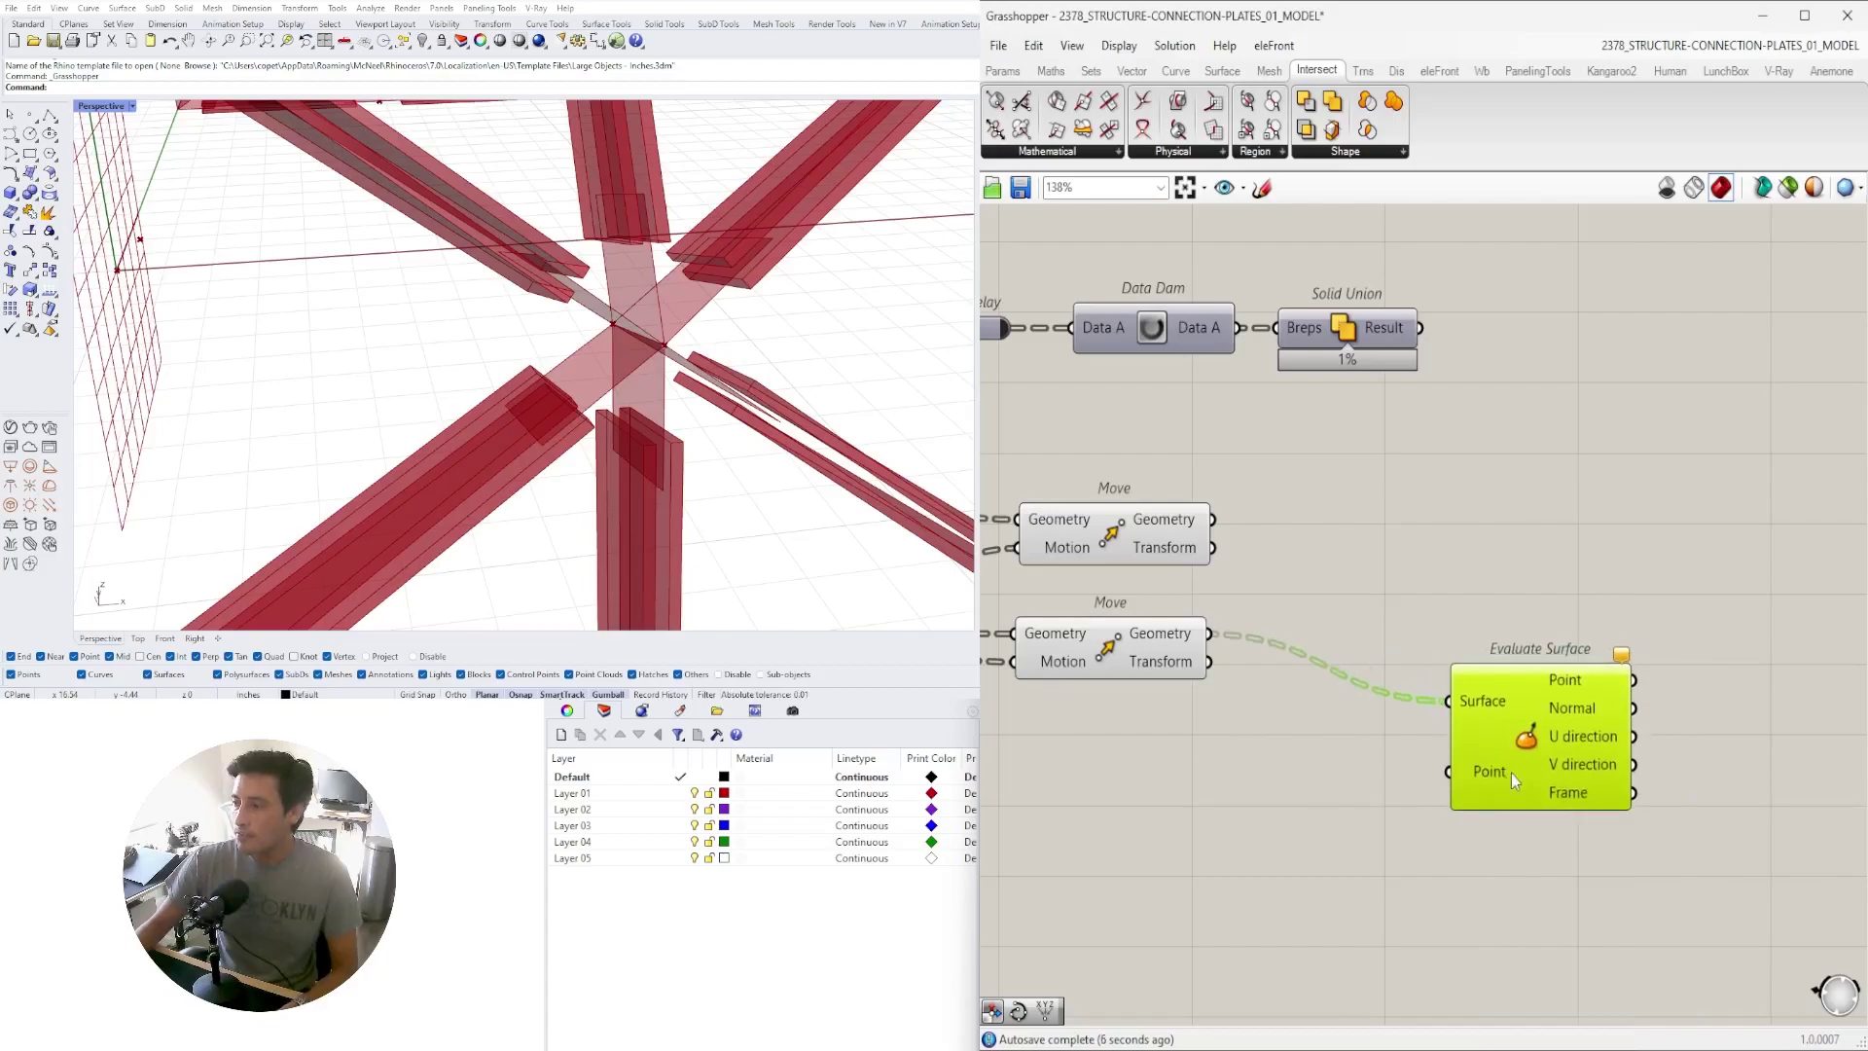
Add a Construct Point component below the lower Move and connect its Point output to Evaluate Surface's Point input
double_click(1228, 831)
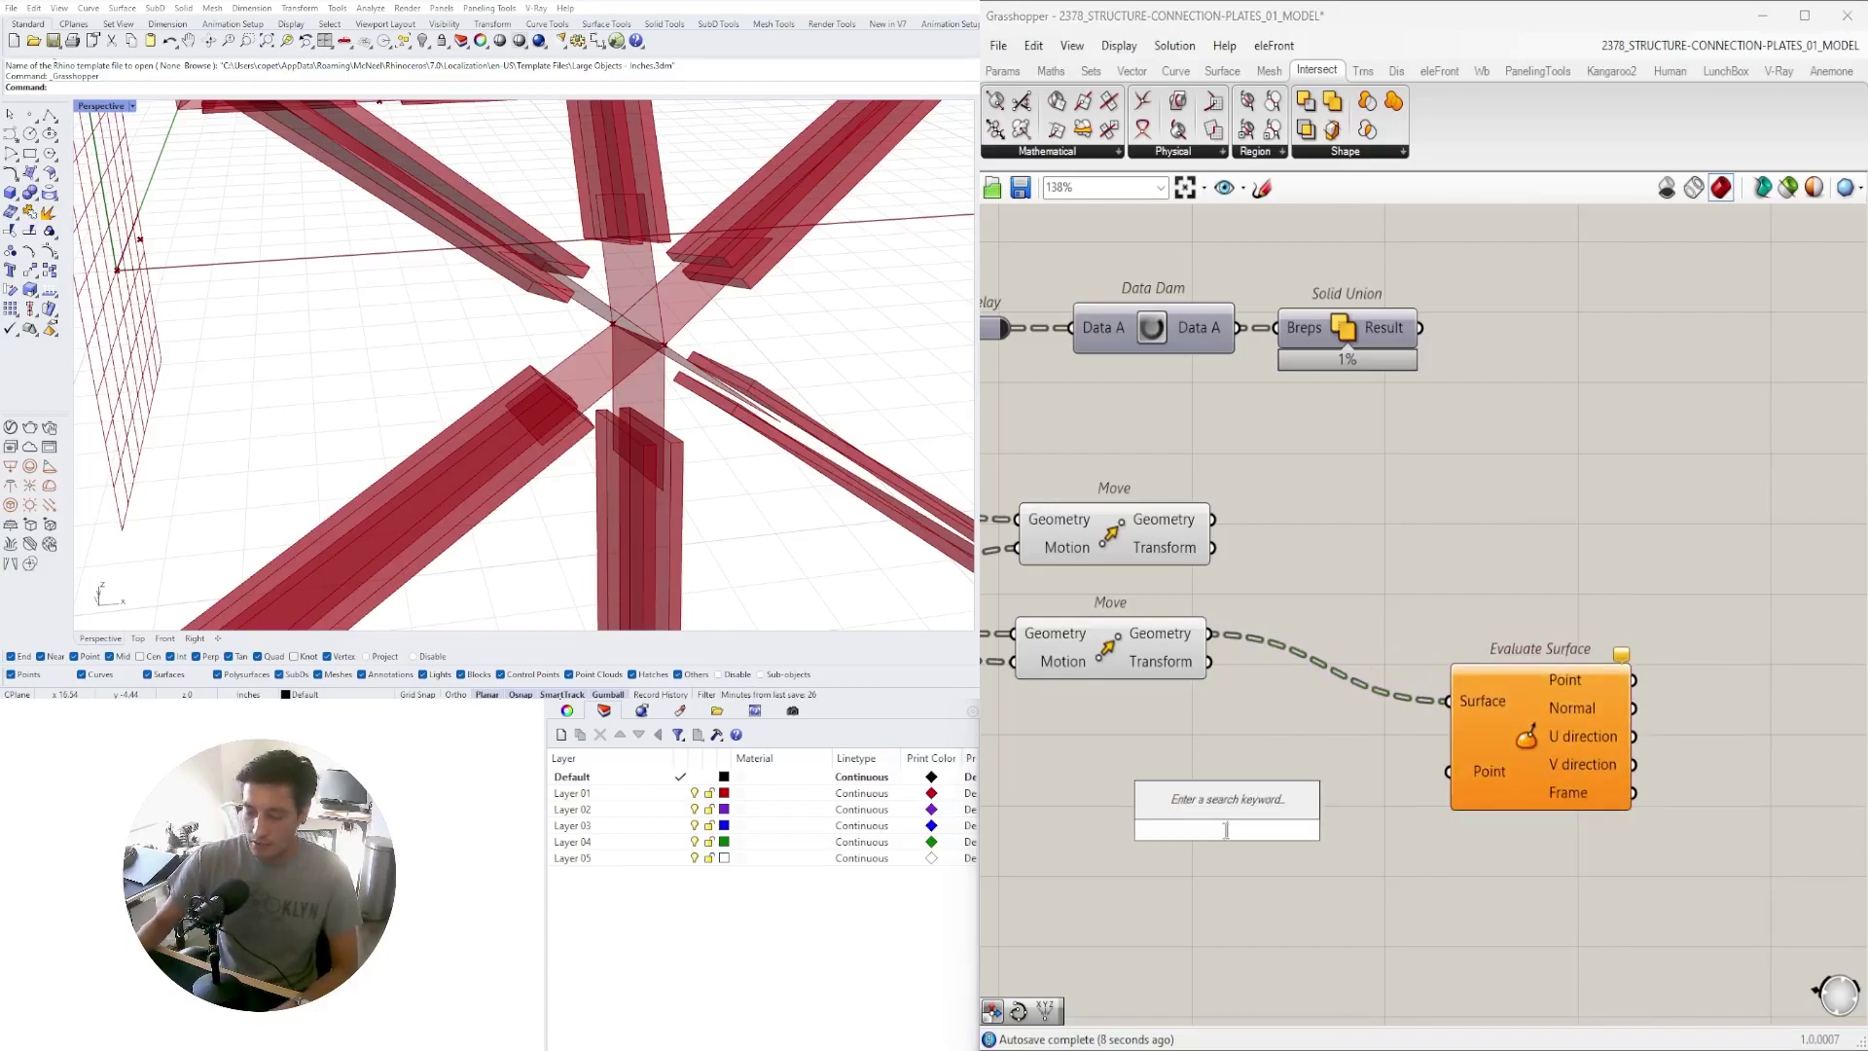
type("CONSTR")
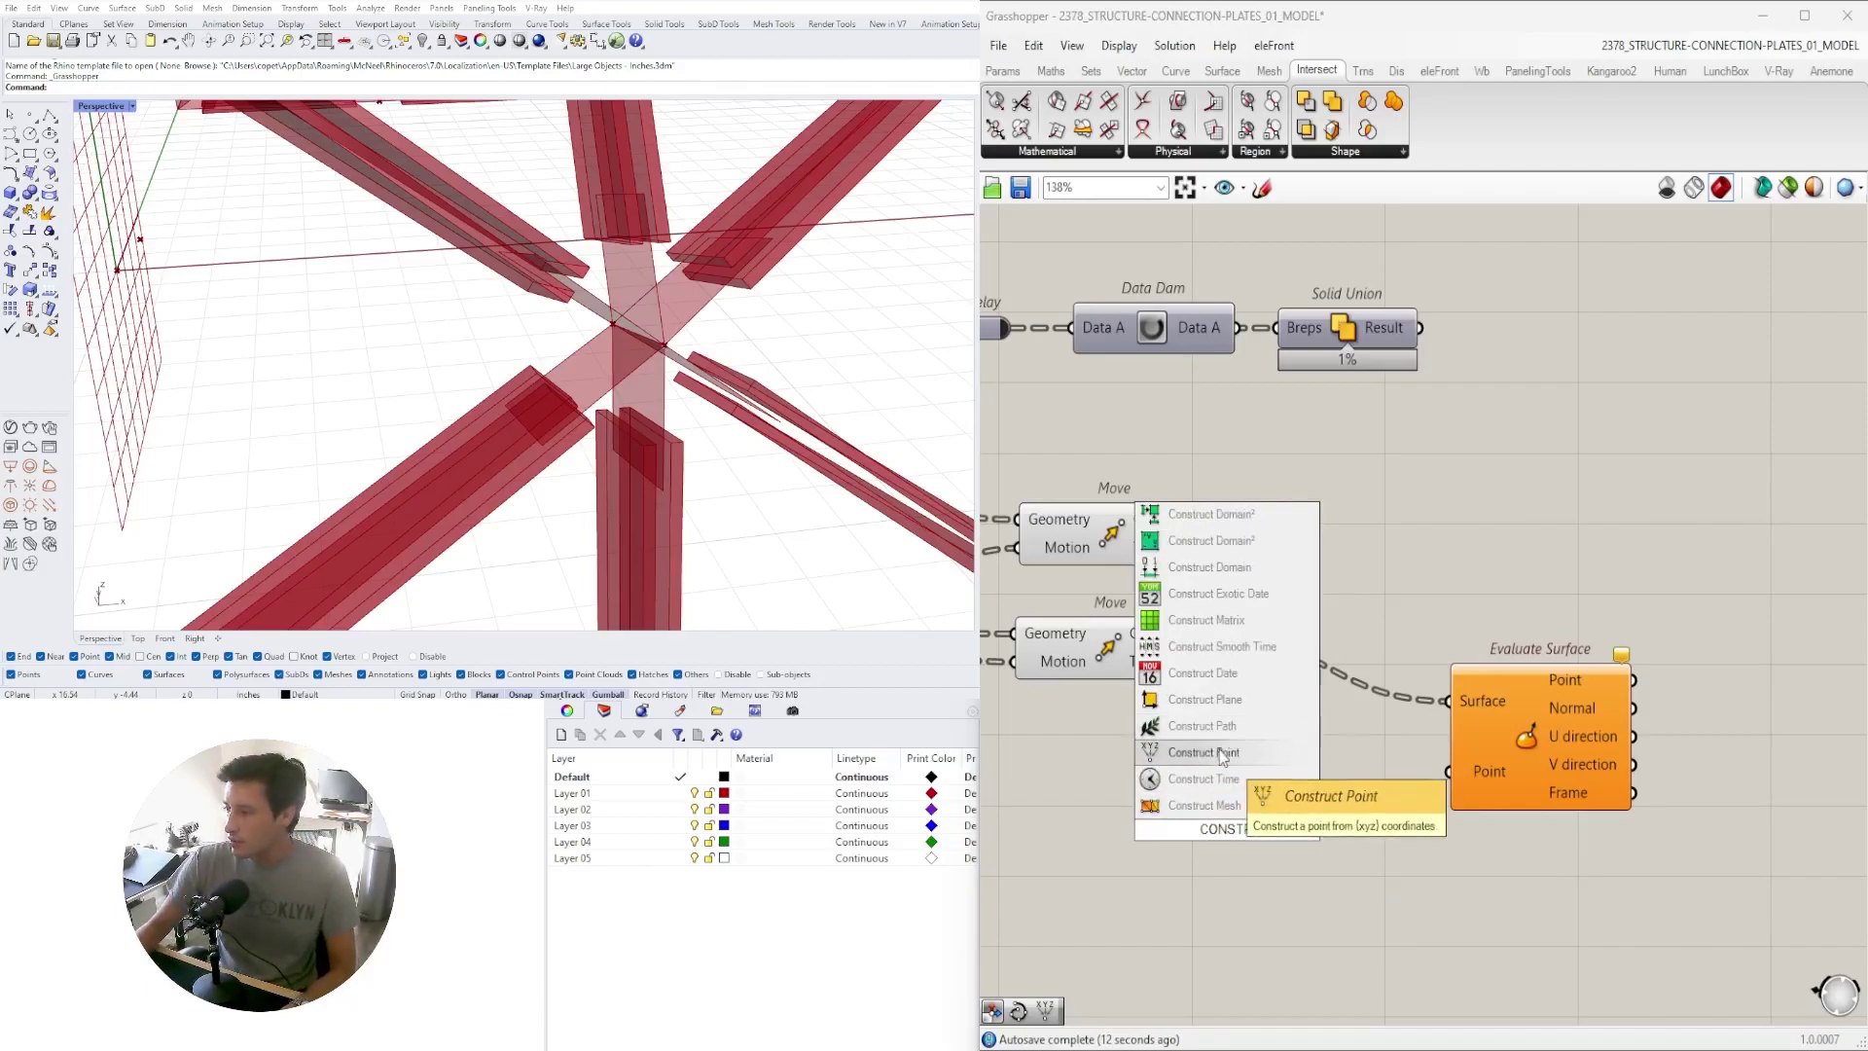
left_click(1182, 752)
left_click_drag(1229, 837, 1135, 808)
right_click_drag(1245, 855, 1338, 827)
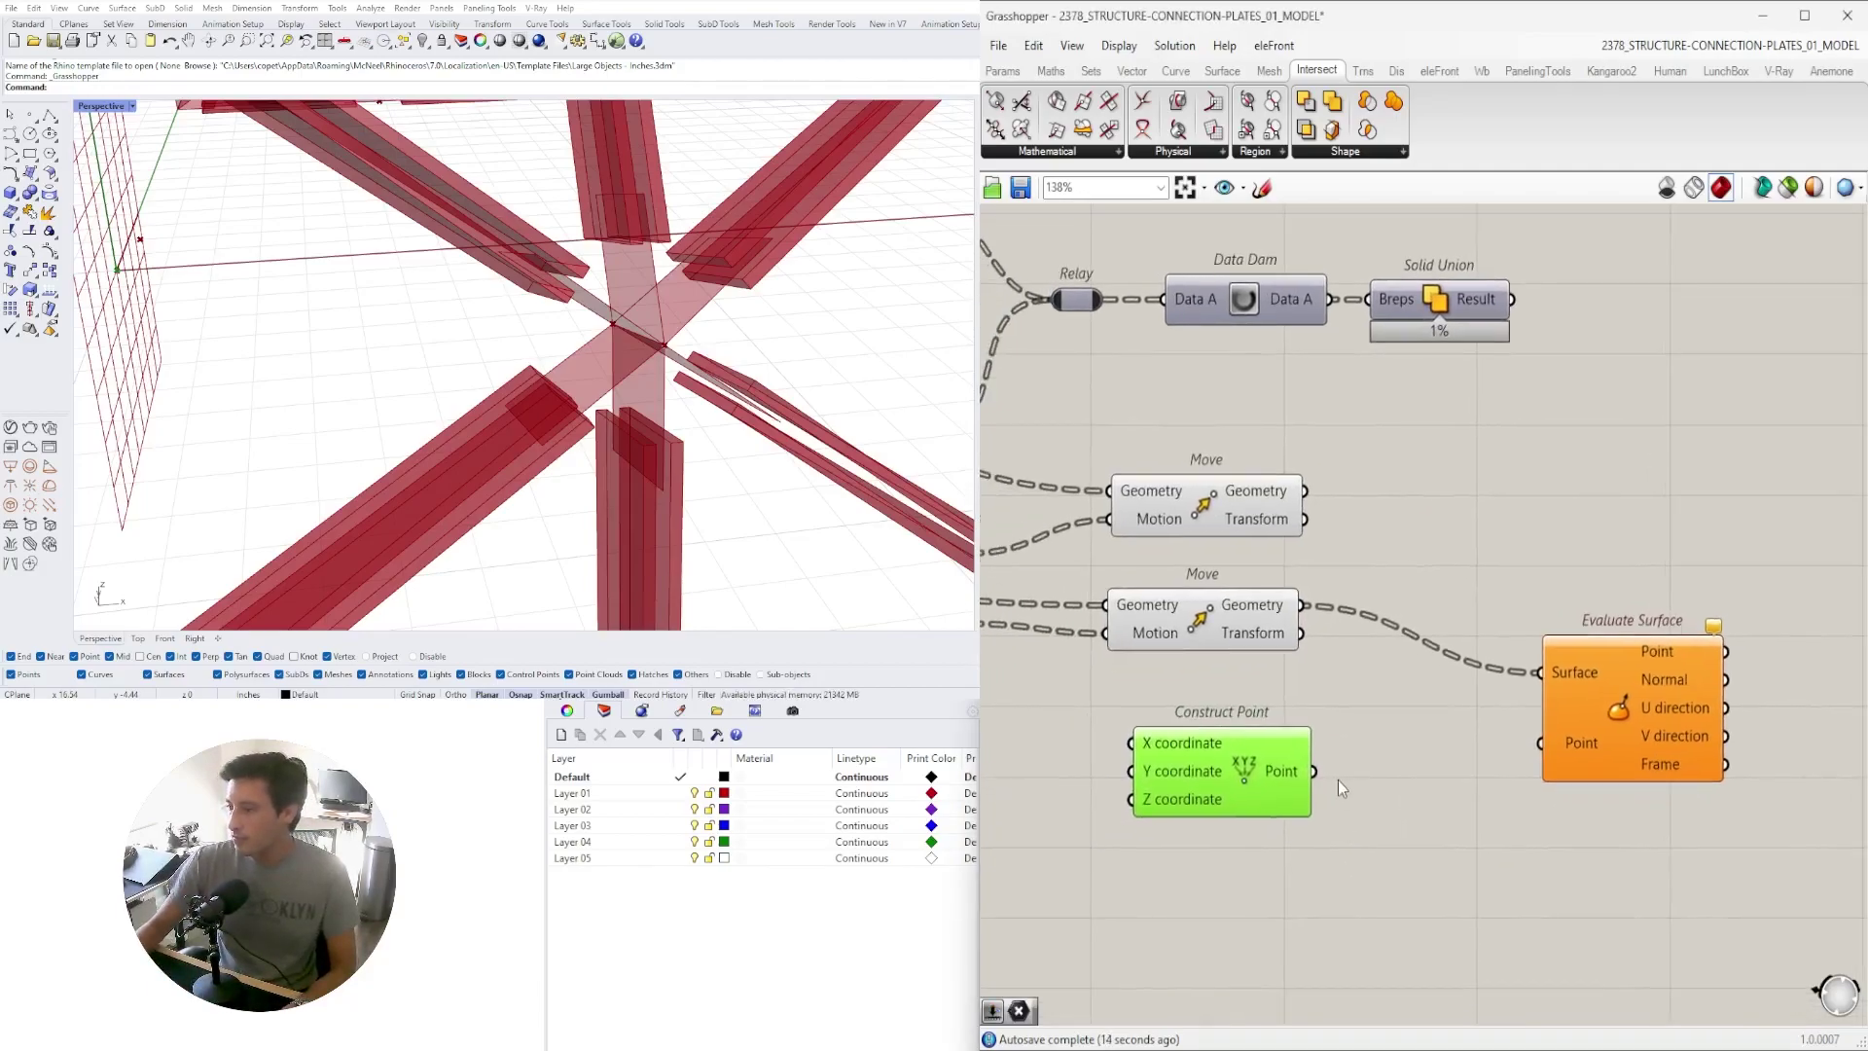
left_click_drag(1315, 770, 1543, 744)
Highlight the evaluated frames at the joint and move Evaluate Surface closer to Construct Point
left_click(1624, 741)
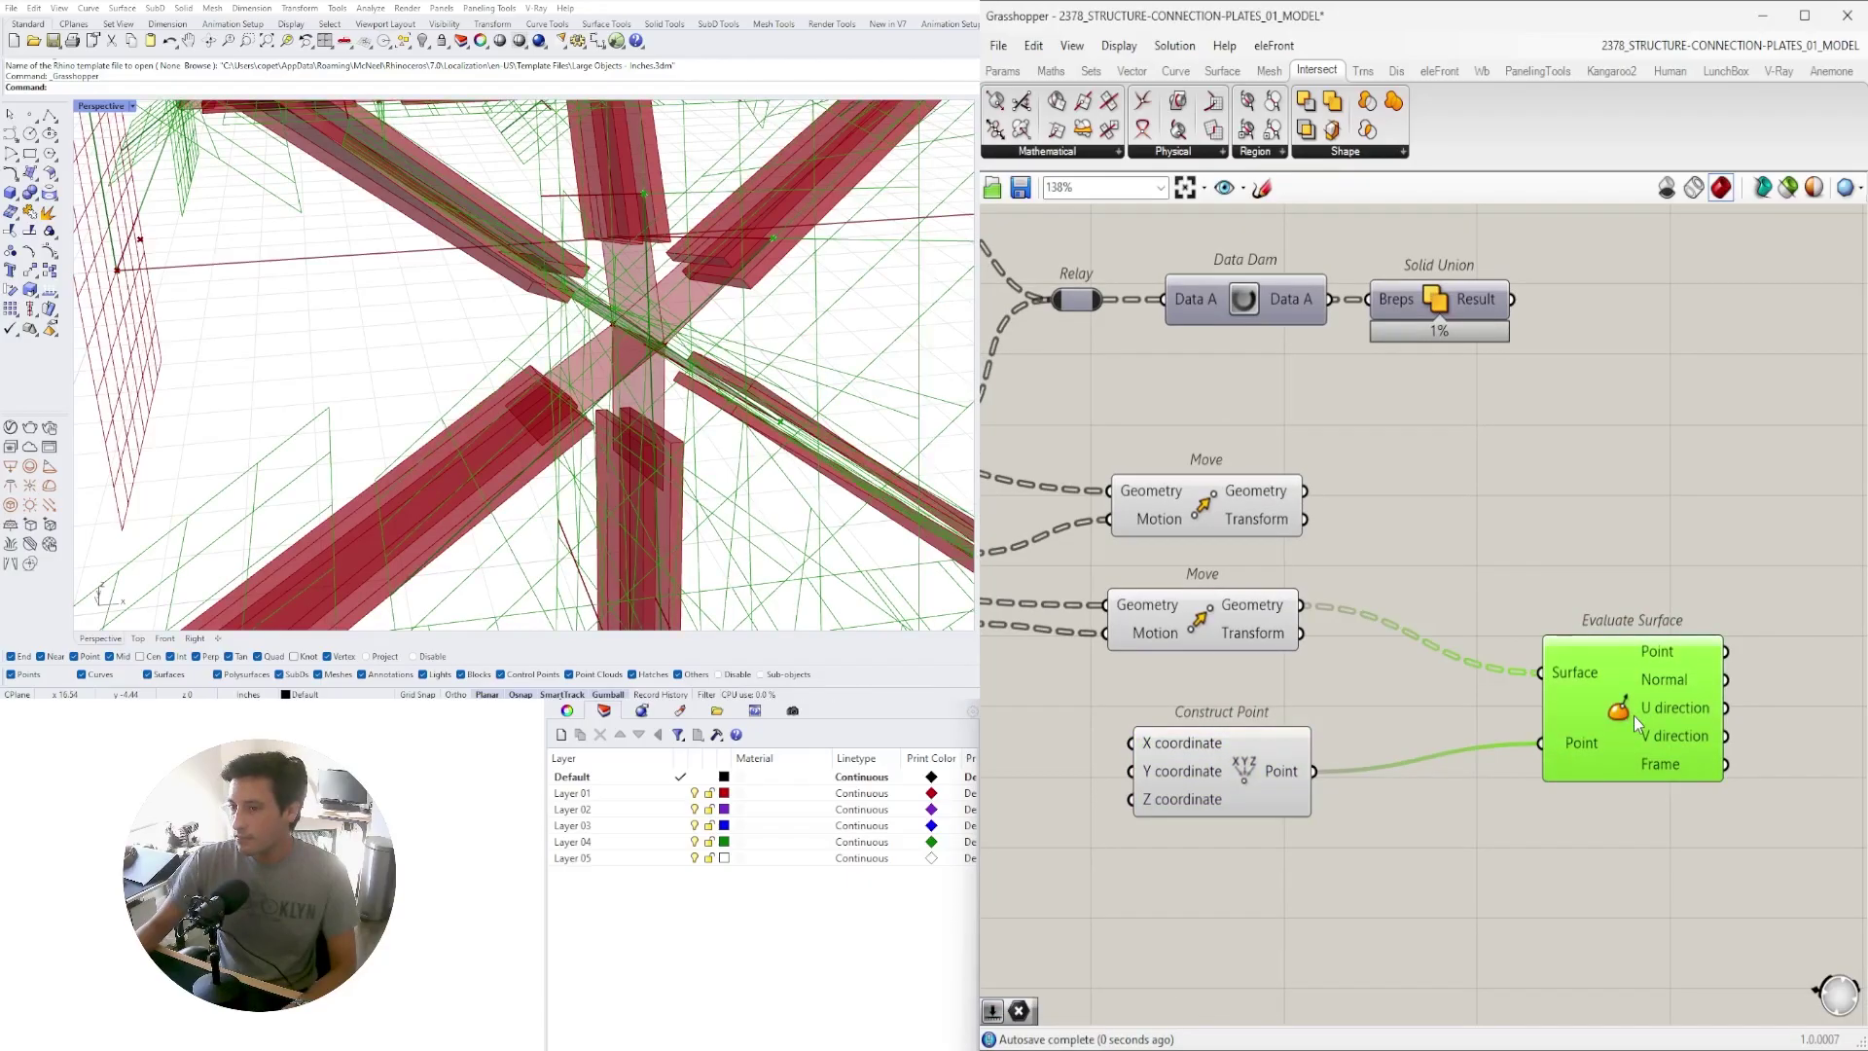
right_click_drag(681, 321, 517, 493)
right_click_drag(1513, 683, 1378, 604)
left_click_drag(1458, 649, 1353, 669)
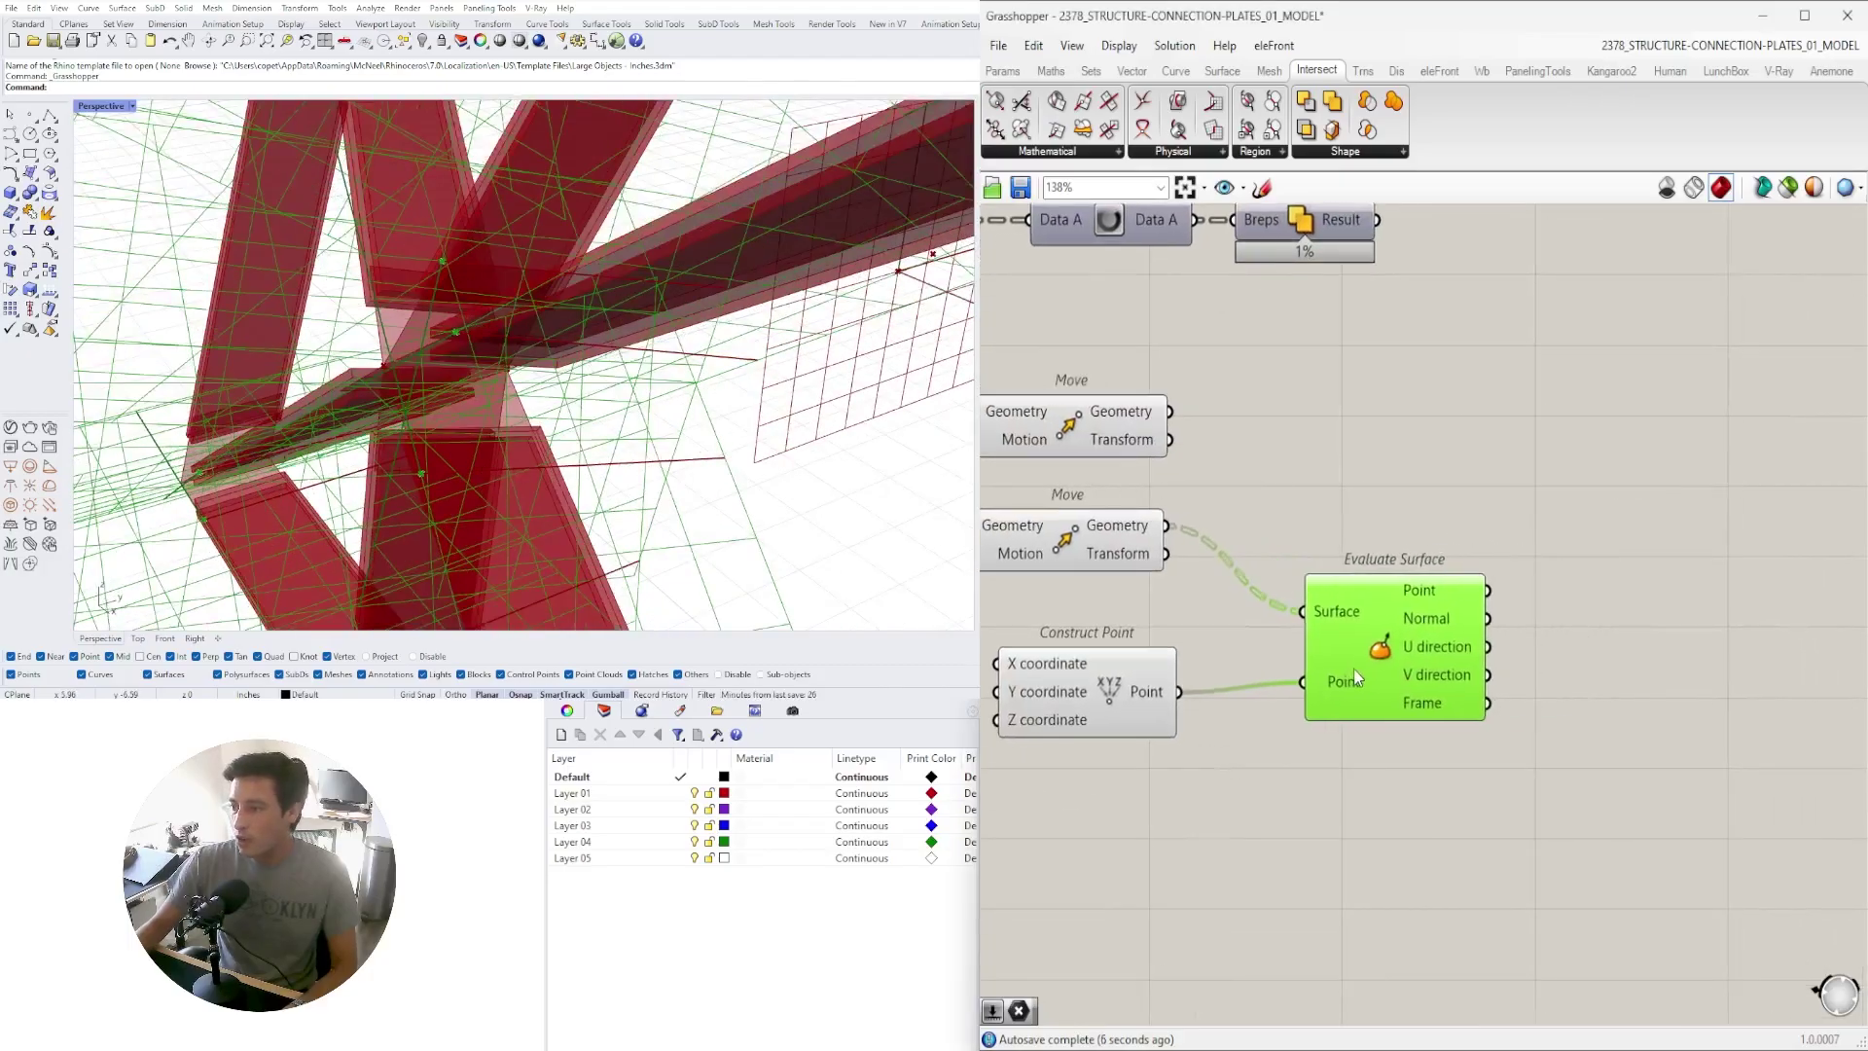
right_click_drag(798, 370, 796, 416)
Add a Circle component after Evaluate Surface, using the Frame output as its Plane
double_click(1600, 747)
type("CIR")
key("Return")
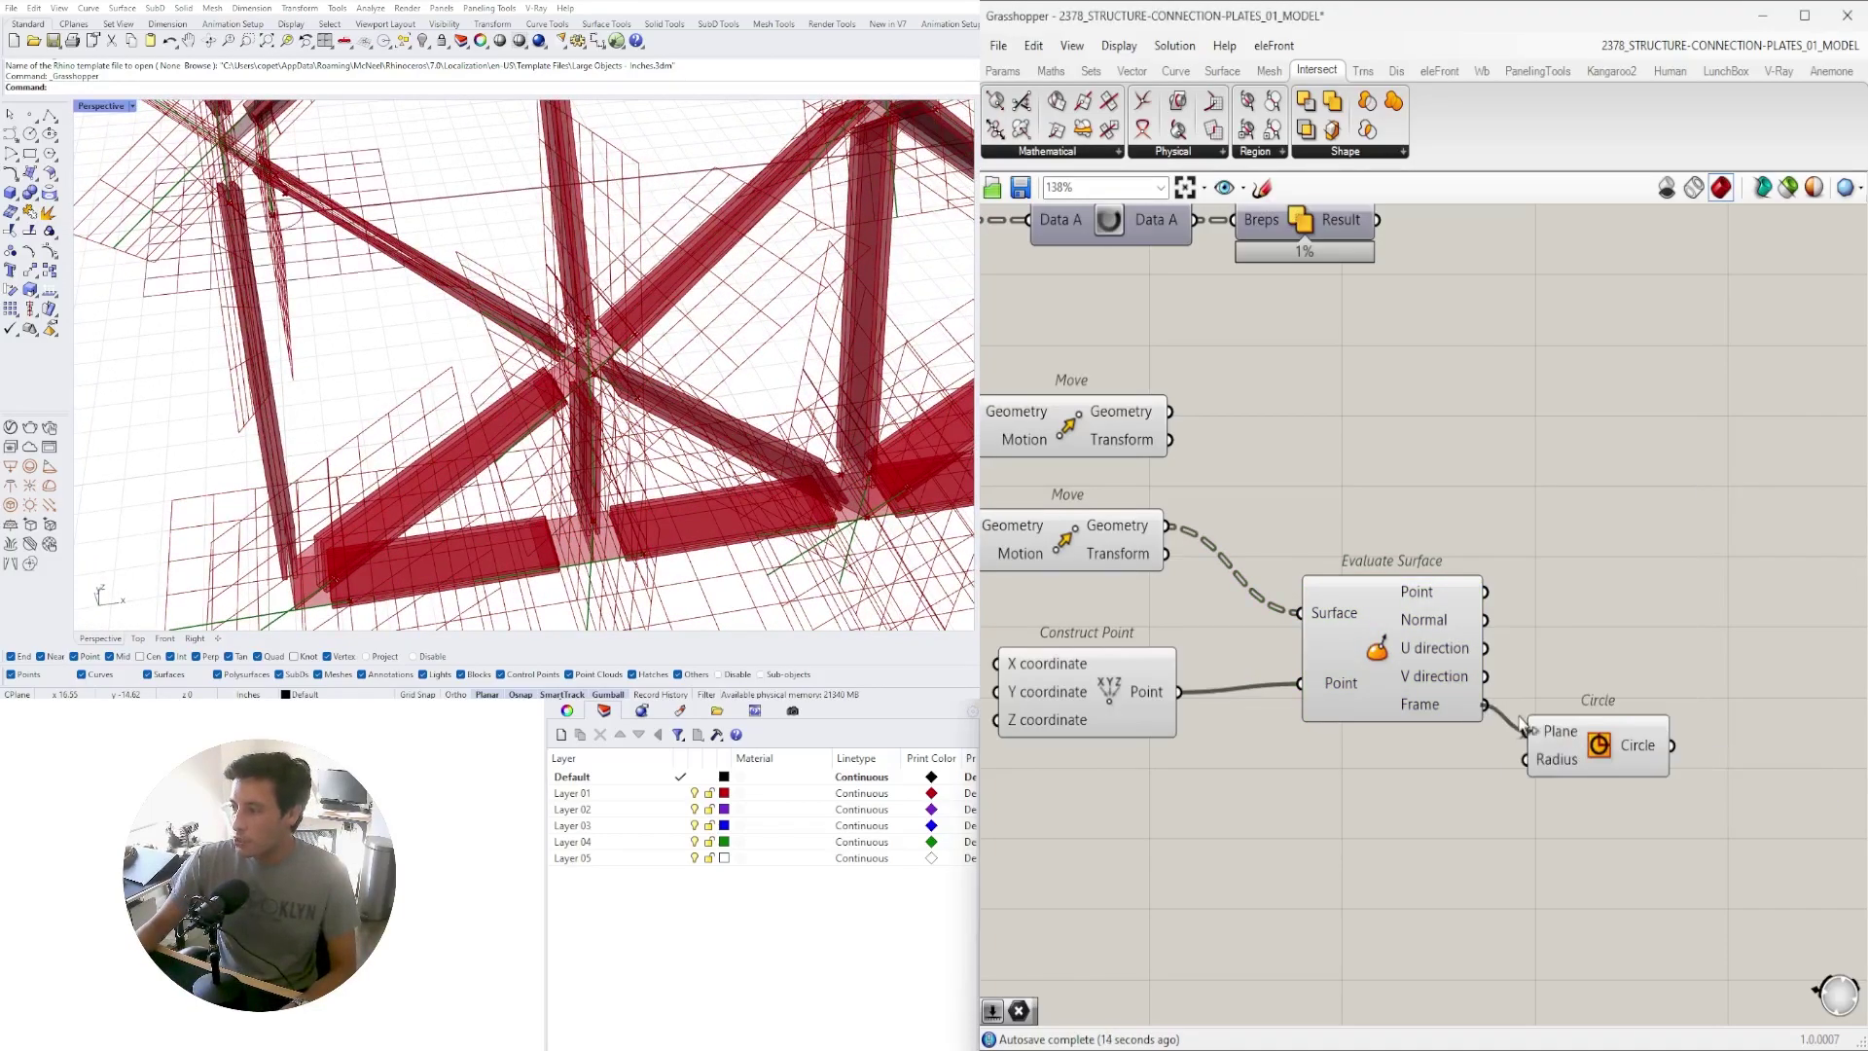
left_click_drag(1521, 720, 1642, 756)
Add a number slider of 0.150 as the Circle's Radius and inspect the resulting circles at the joint
double_click(1448, 779)
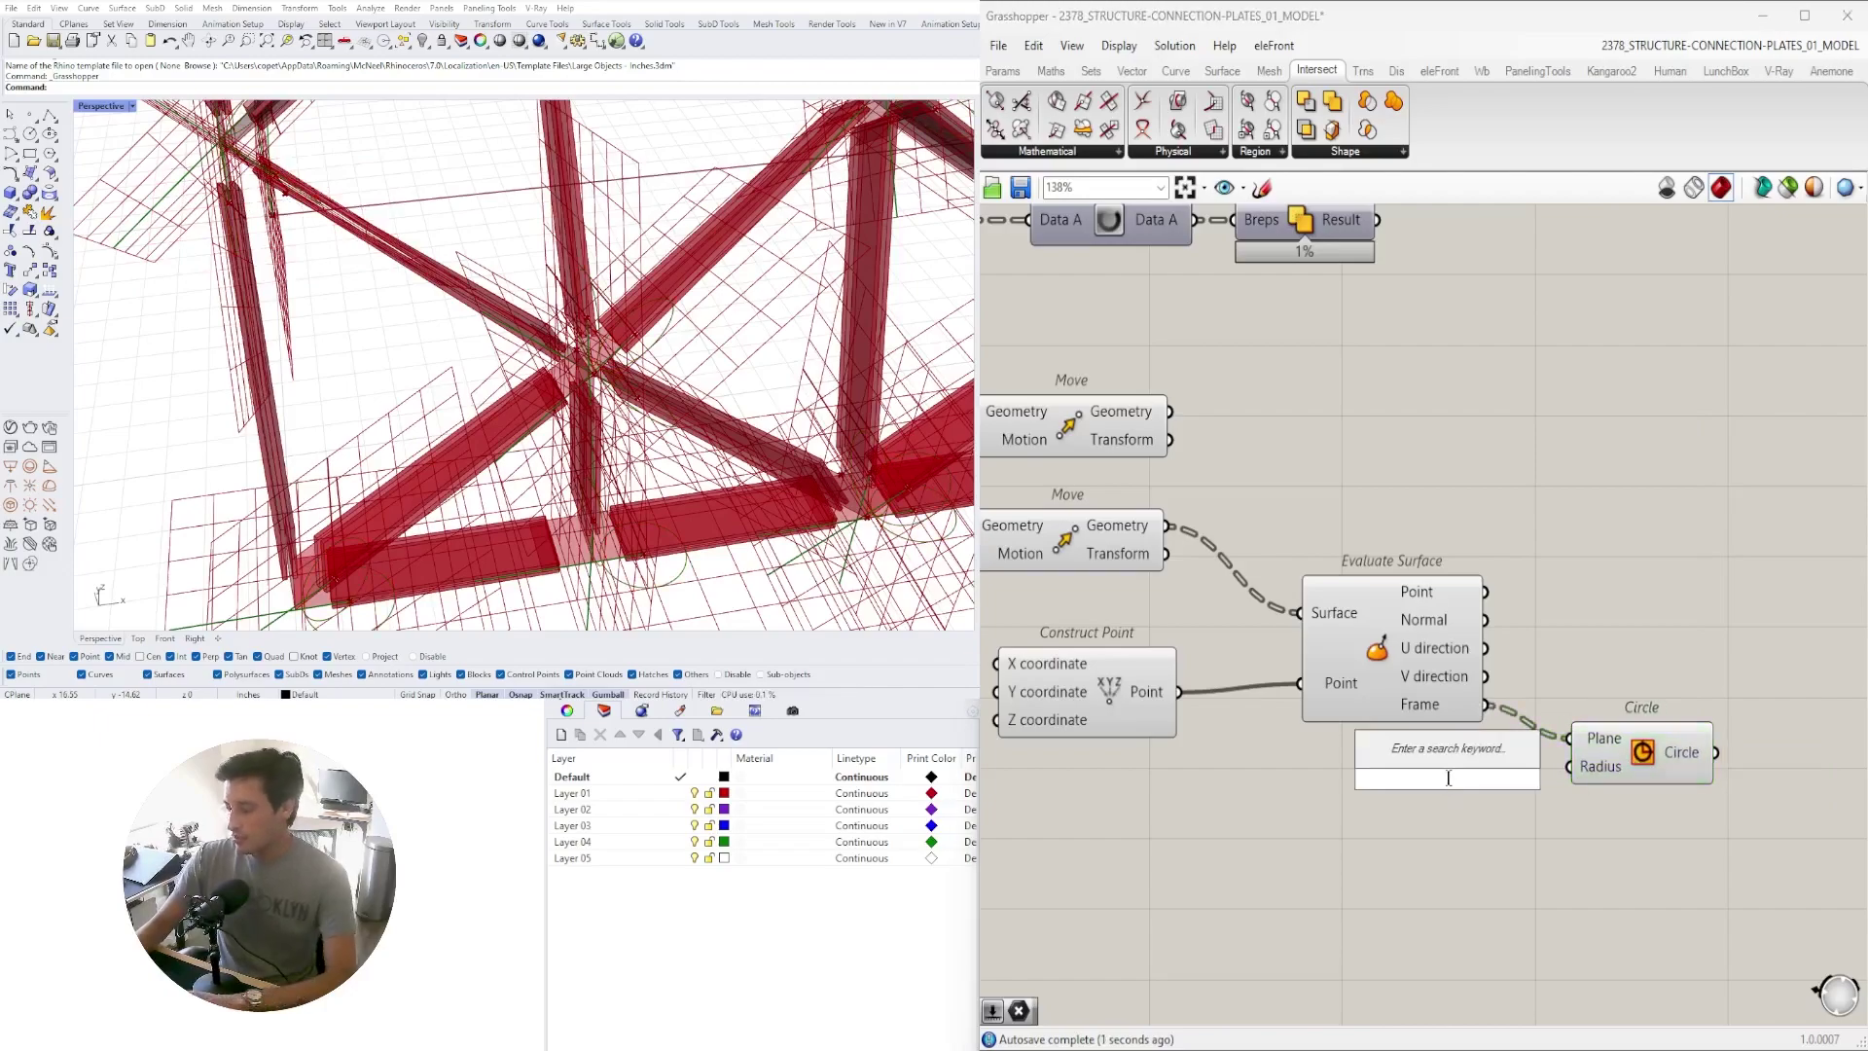
type("0.150")
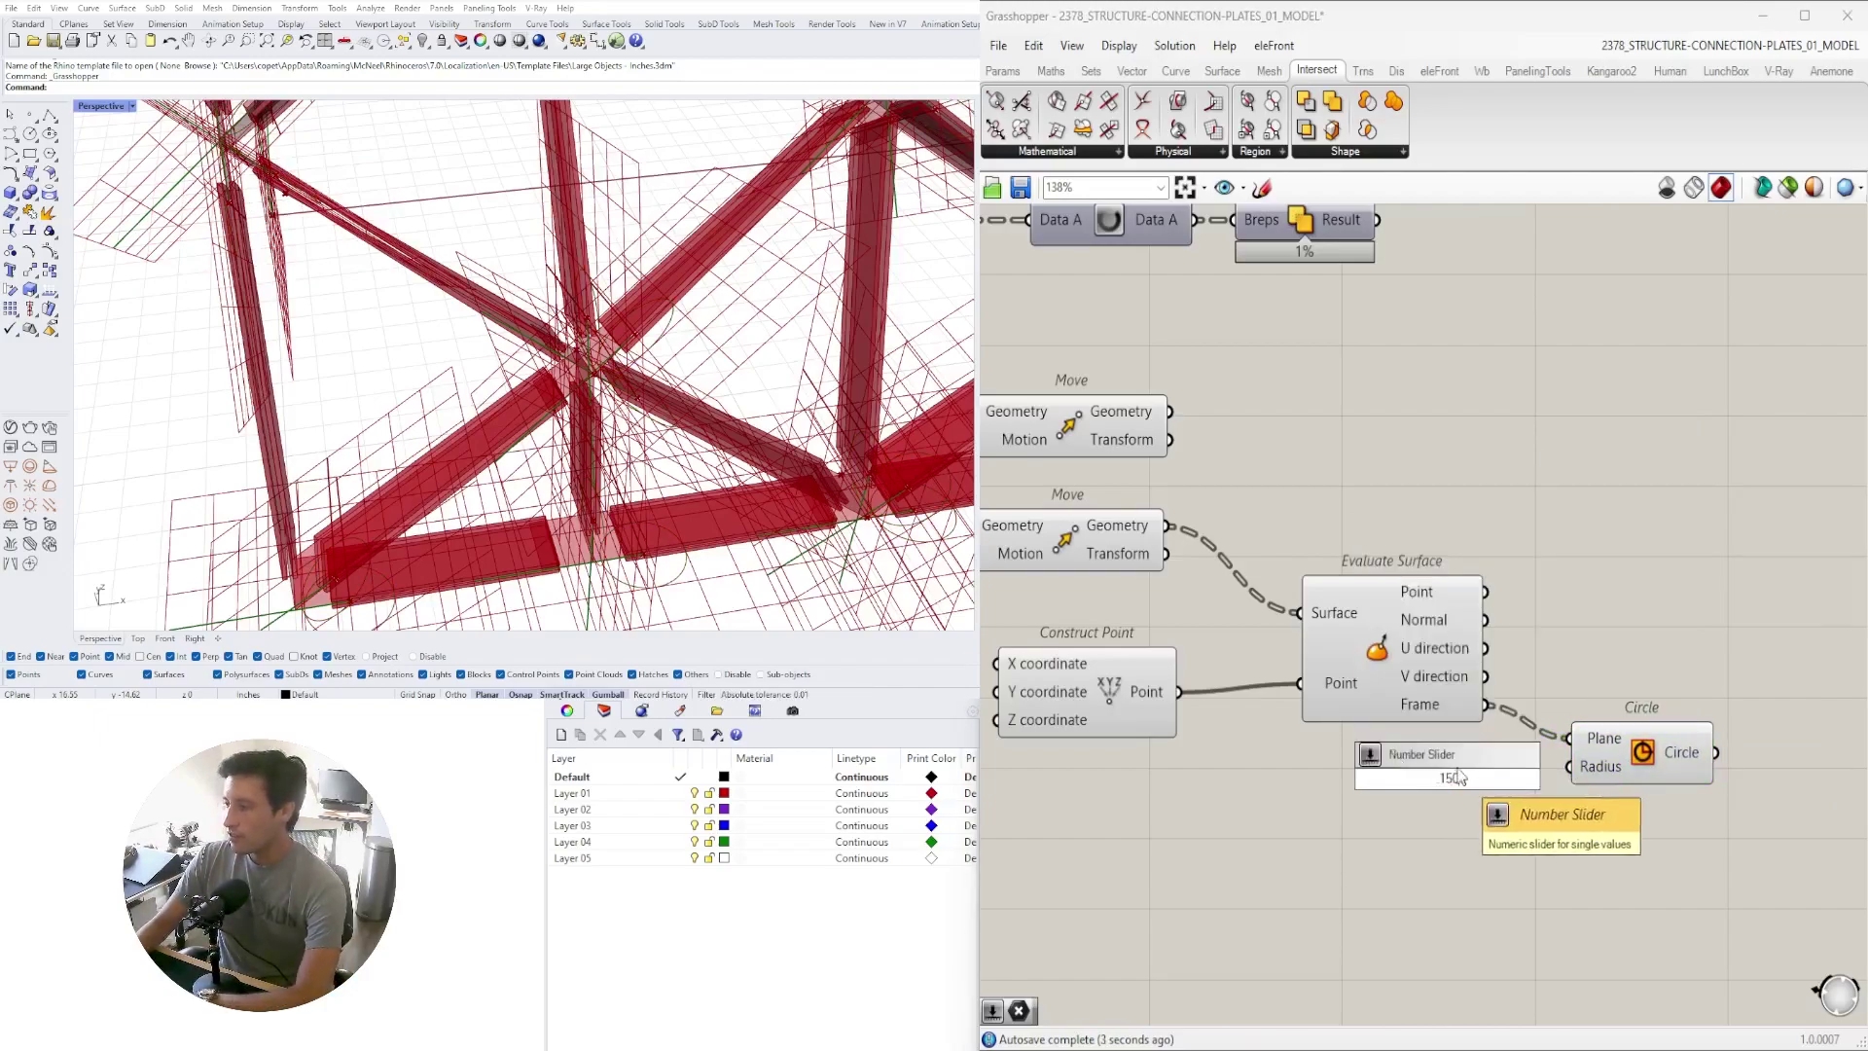
key("Return")
left_click_drag(1517, 768, 1570, 766)
left_click(1652, 767)
right_click_drag(796, 419, 522, 264)
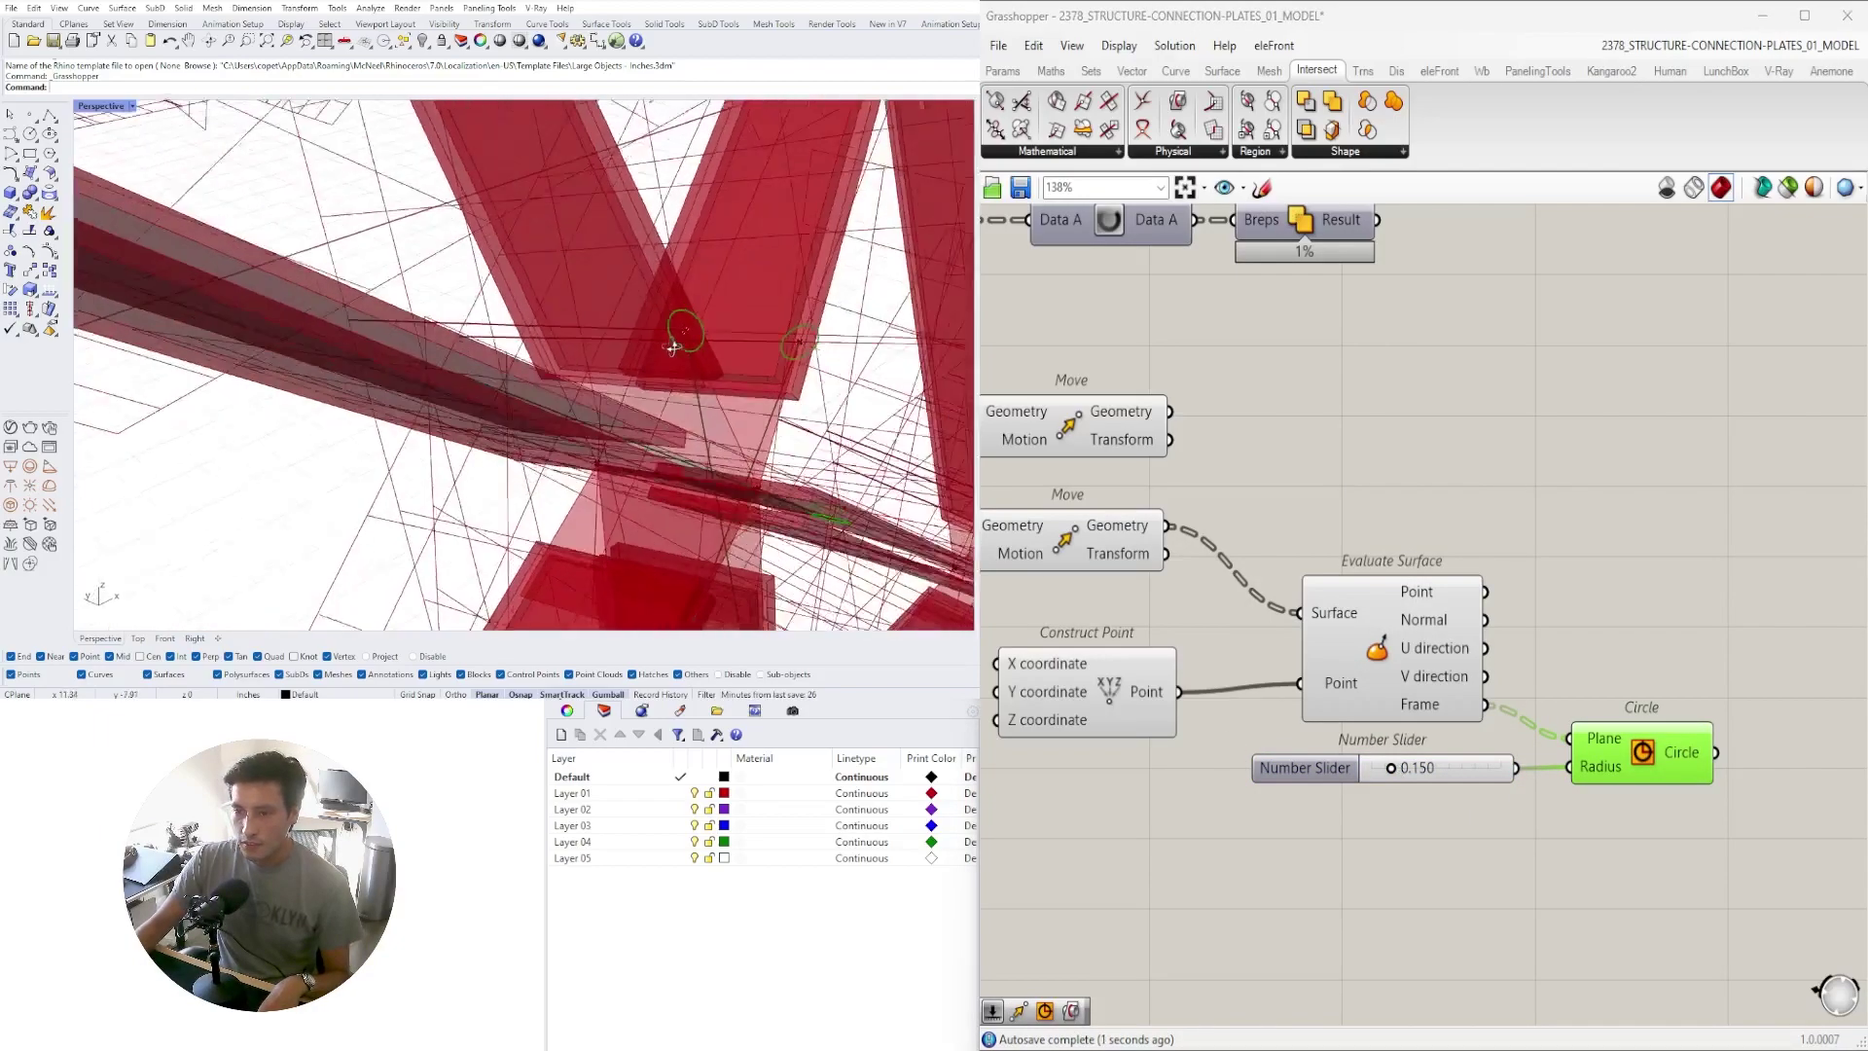
Reduce the circle radius slider to 0.111
scroll(676, 346, "up", 3)
scroll(1401, 769, "up", 5)
left_click_drag(1382, 700, 1346, 699)
scroll(1363, 517, "down", 5)
Turn off the Evaluate Surface preview so that its frames are hidden around the joints
left_click(1362, 517)
middle_click(1362, 517)
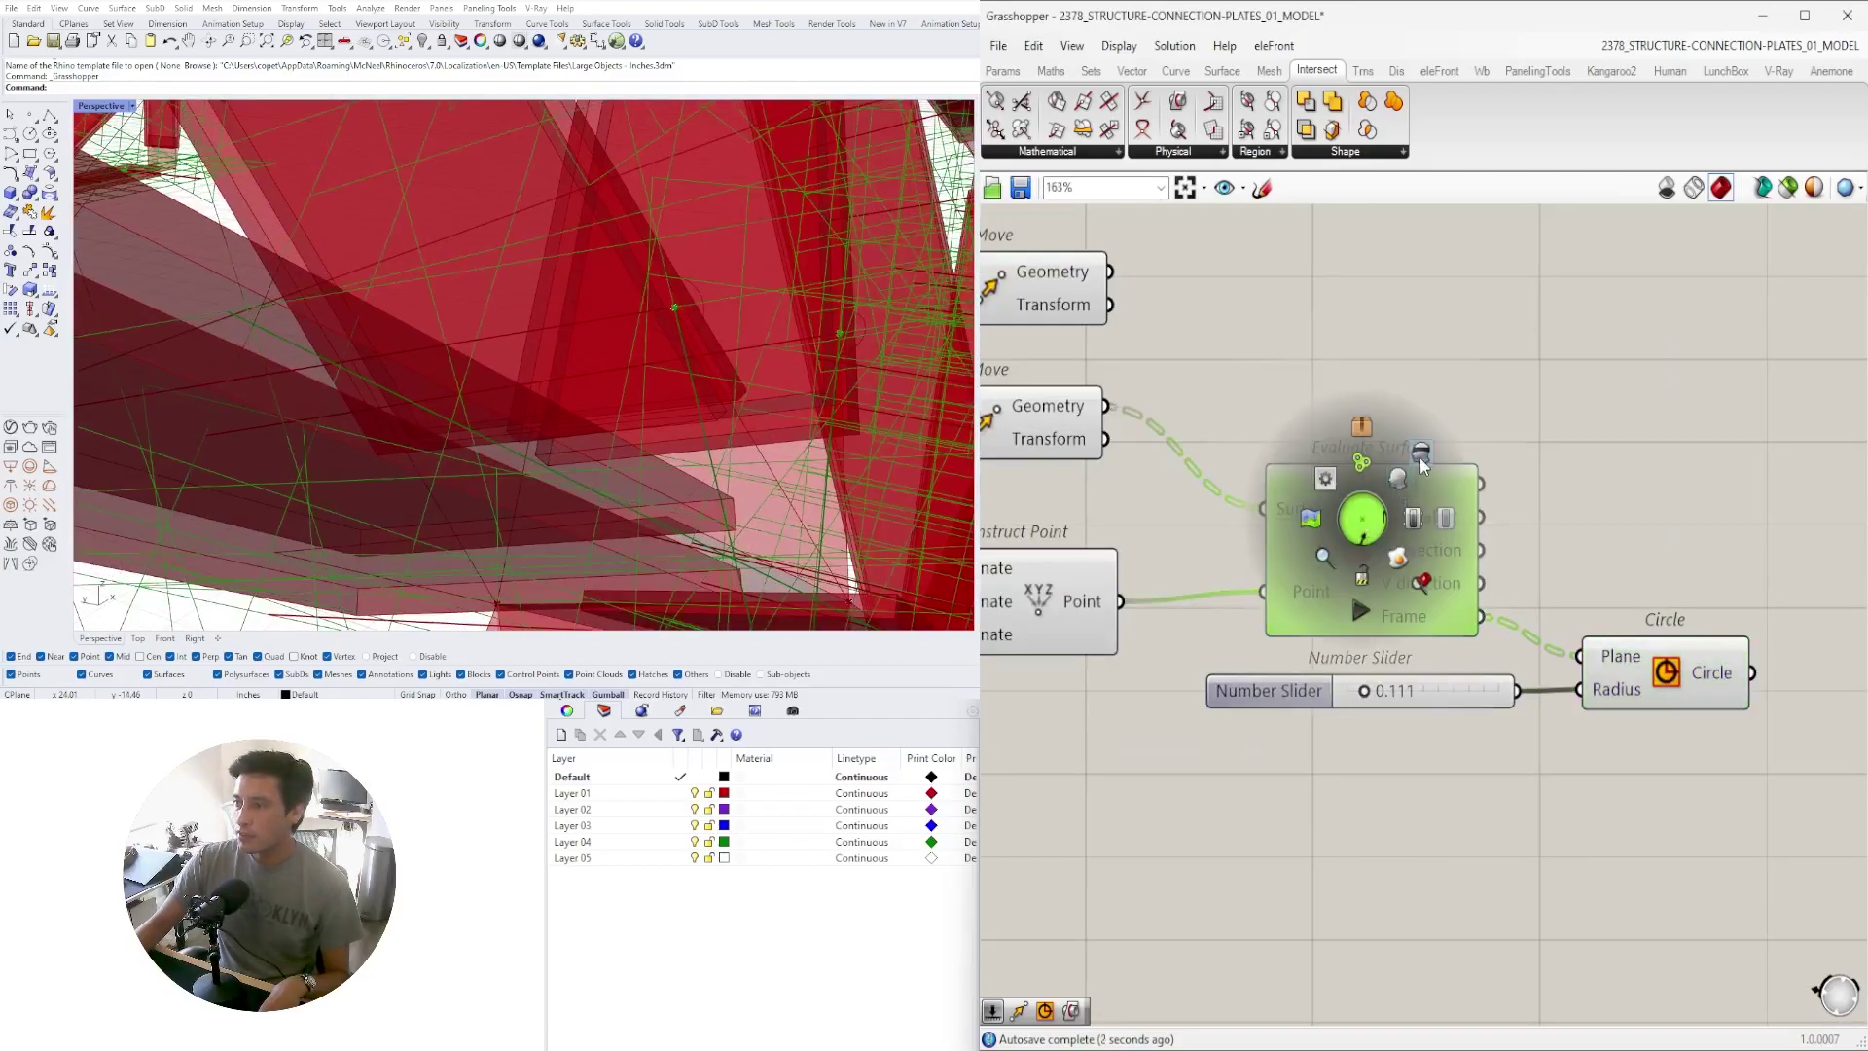
left_click(1421, 459)
scroll(588, 359, "down", 8)
right_click_drag(588, 356, 570, 368)
scroll(1191, 599, "down", 2)
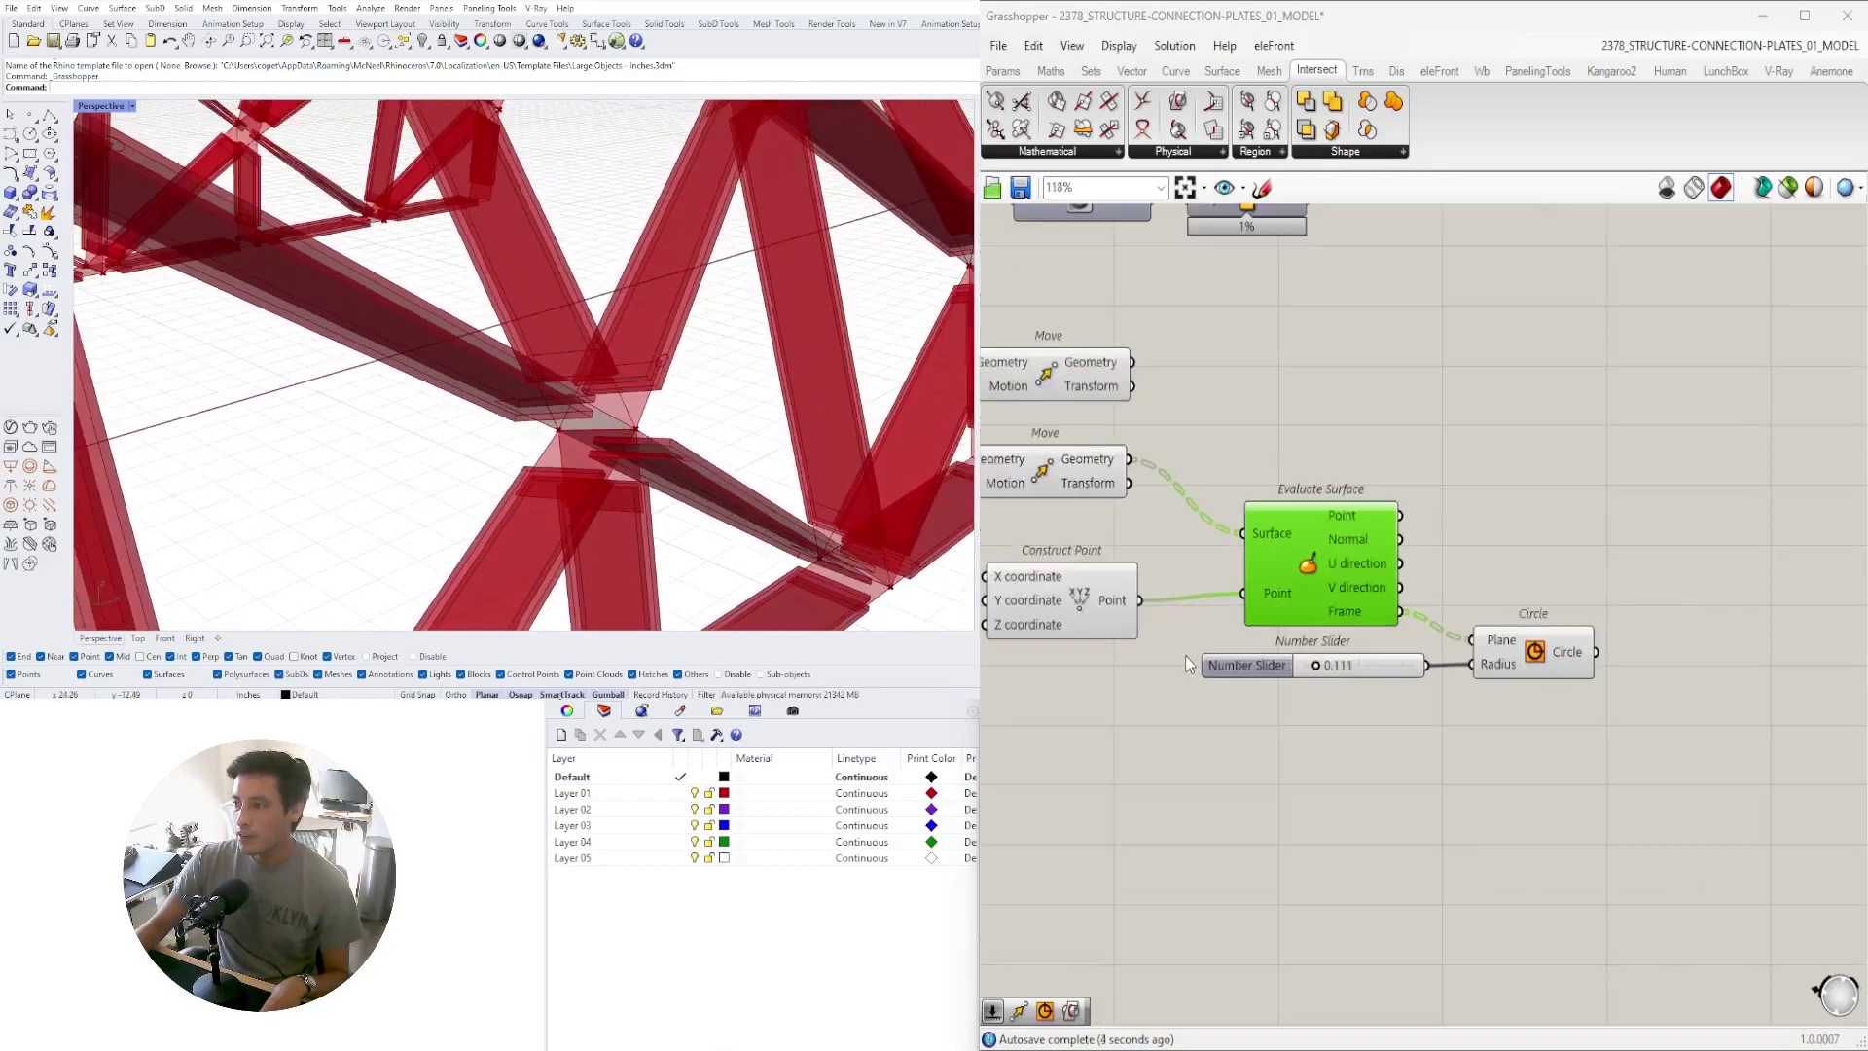
Add a number slider of 0.150 and connect it to Construct Point's X coordinate
right_click_drag(1192, 661, 1644, 684)
scroll(1625, 676, "up", 2)
left_click_drag(1505, 605, 1501, 591)
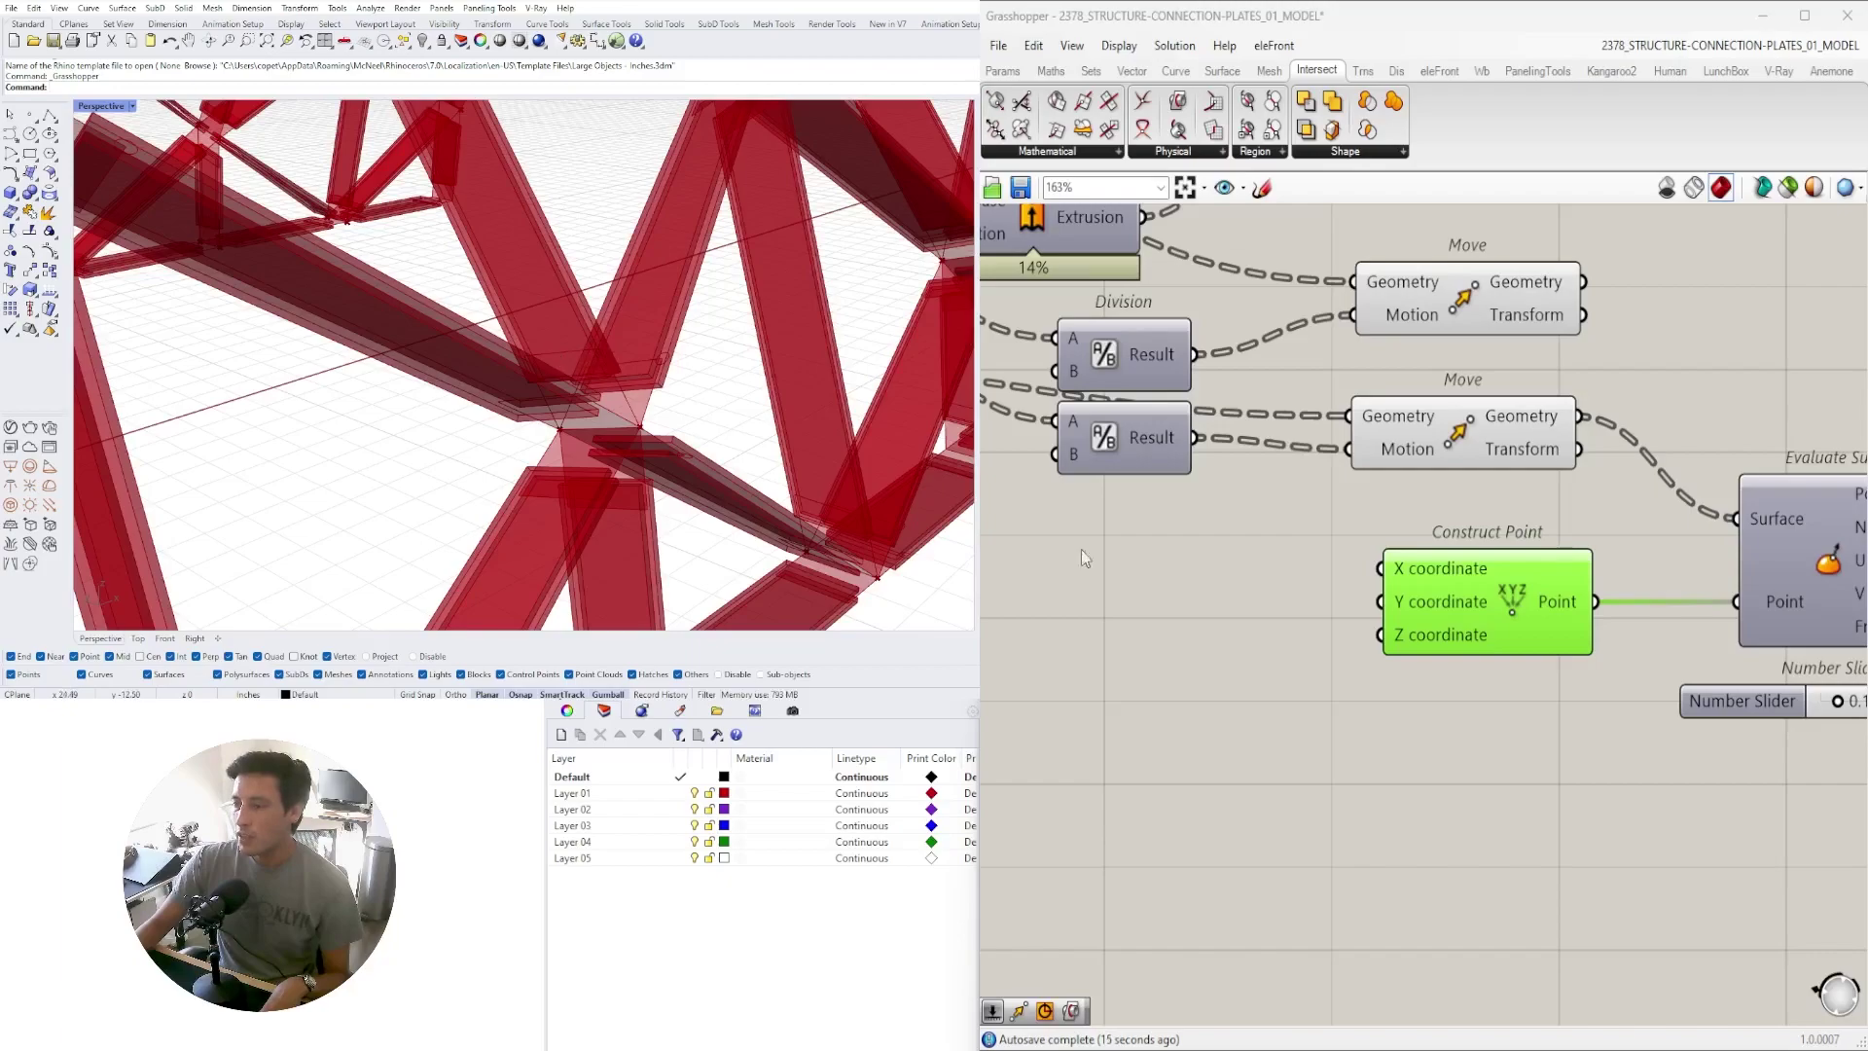
double_click(1181, 592)
type(".15")
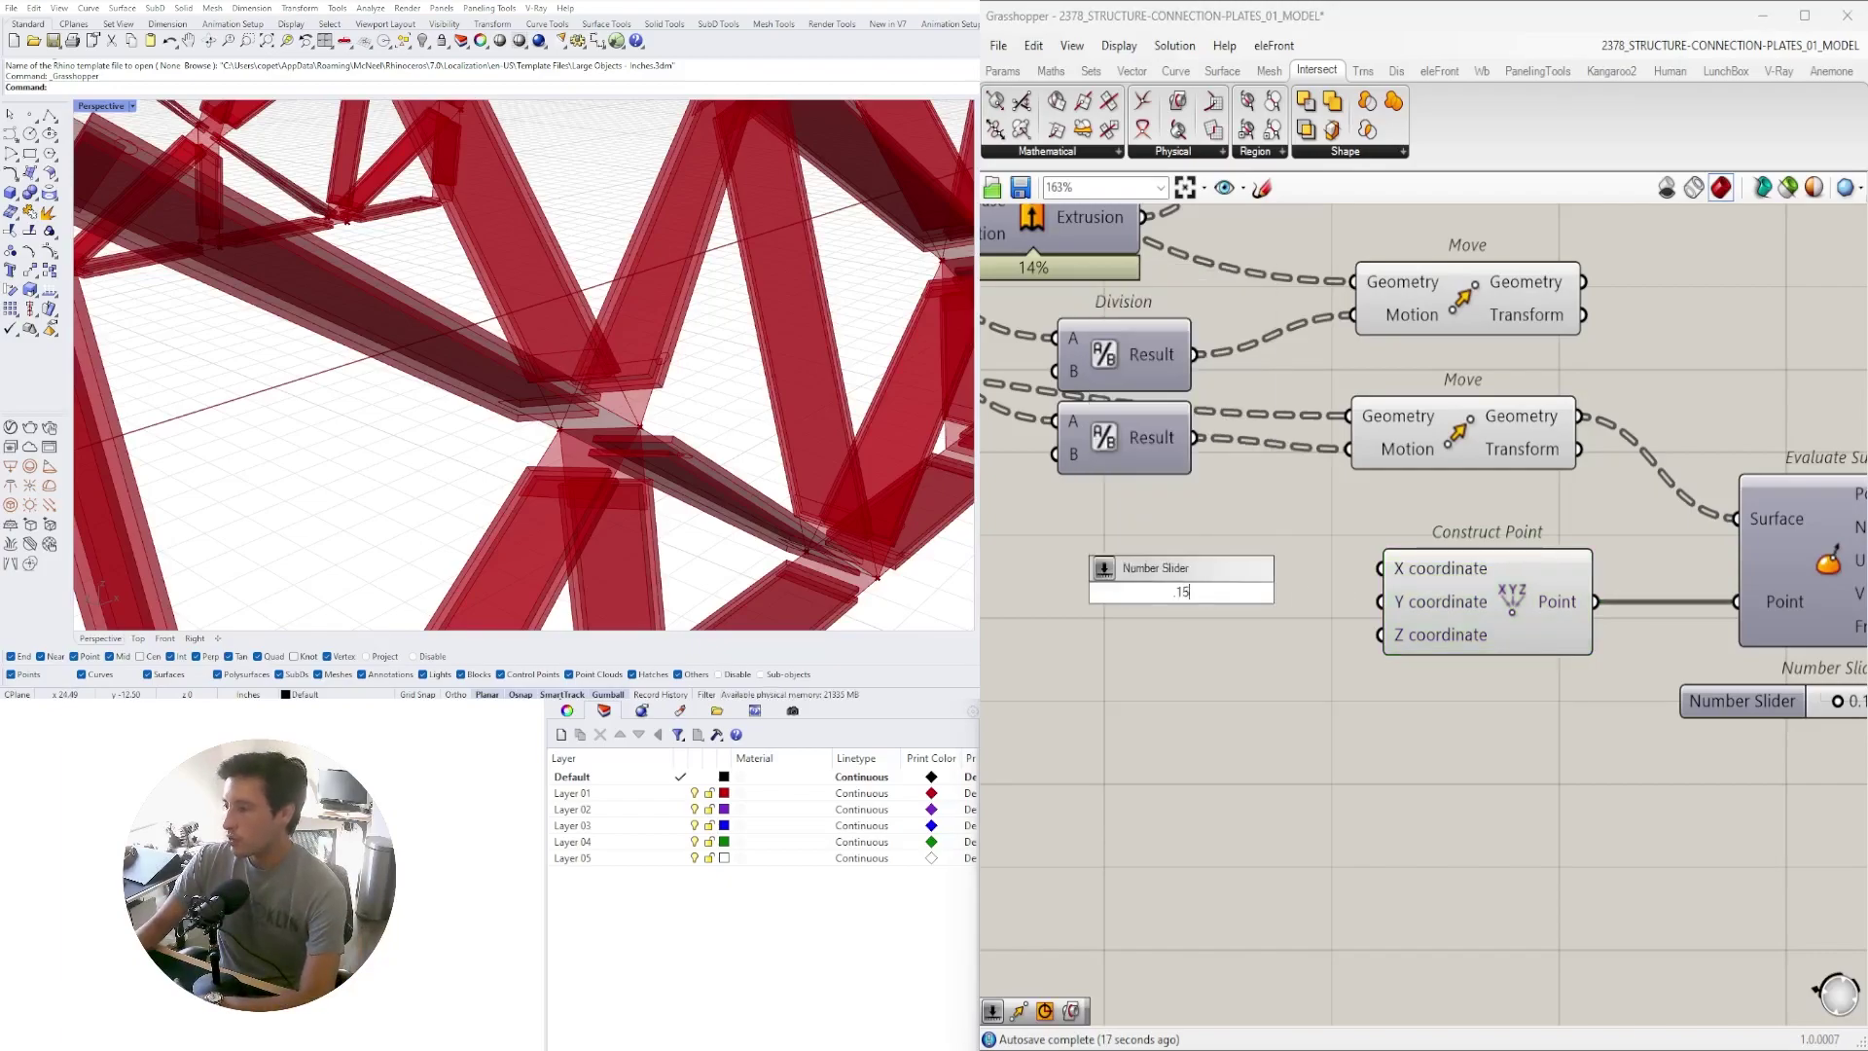
key("Return")
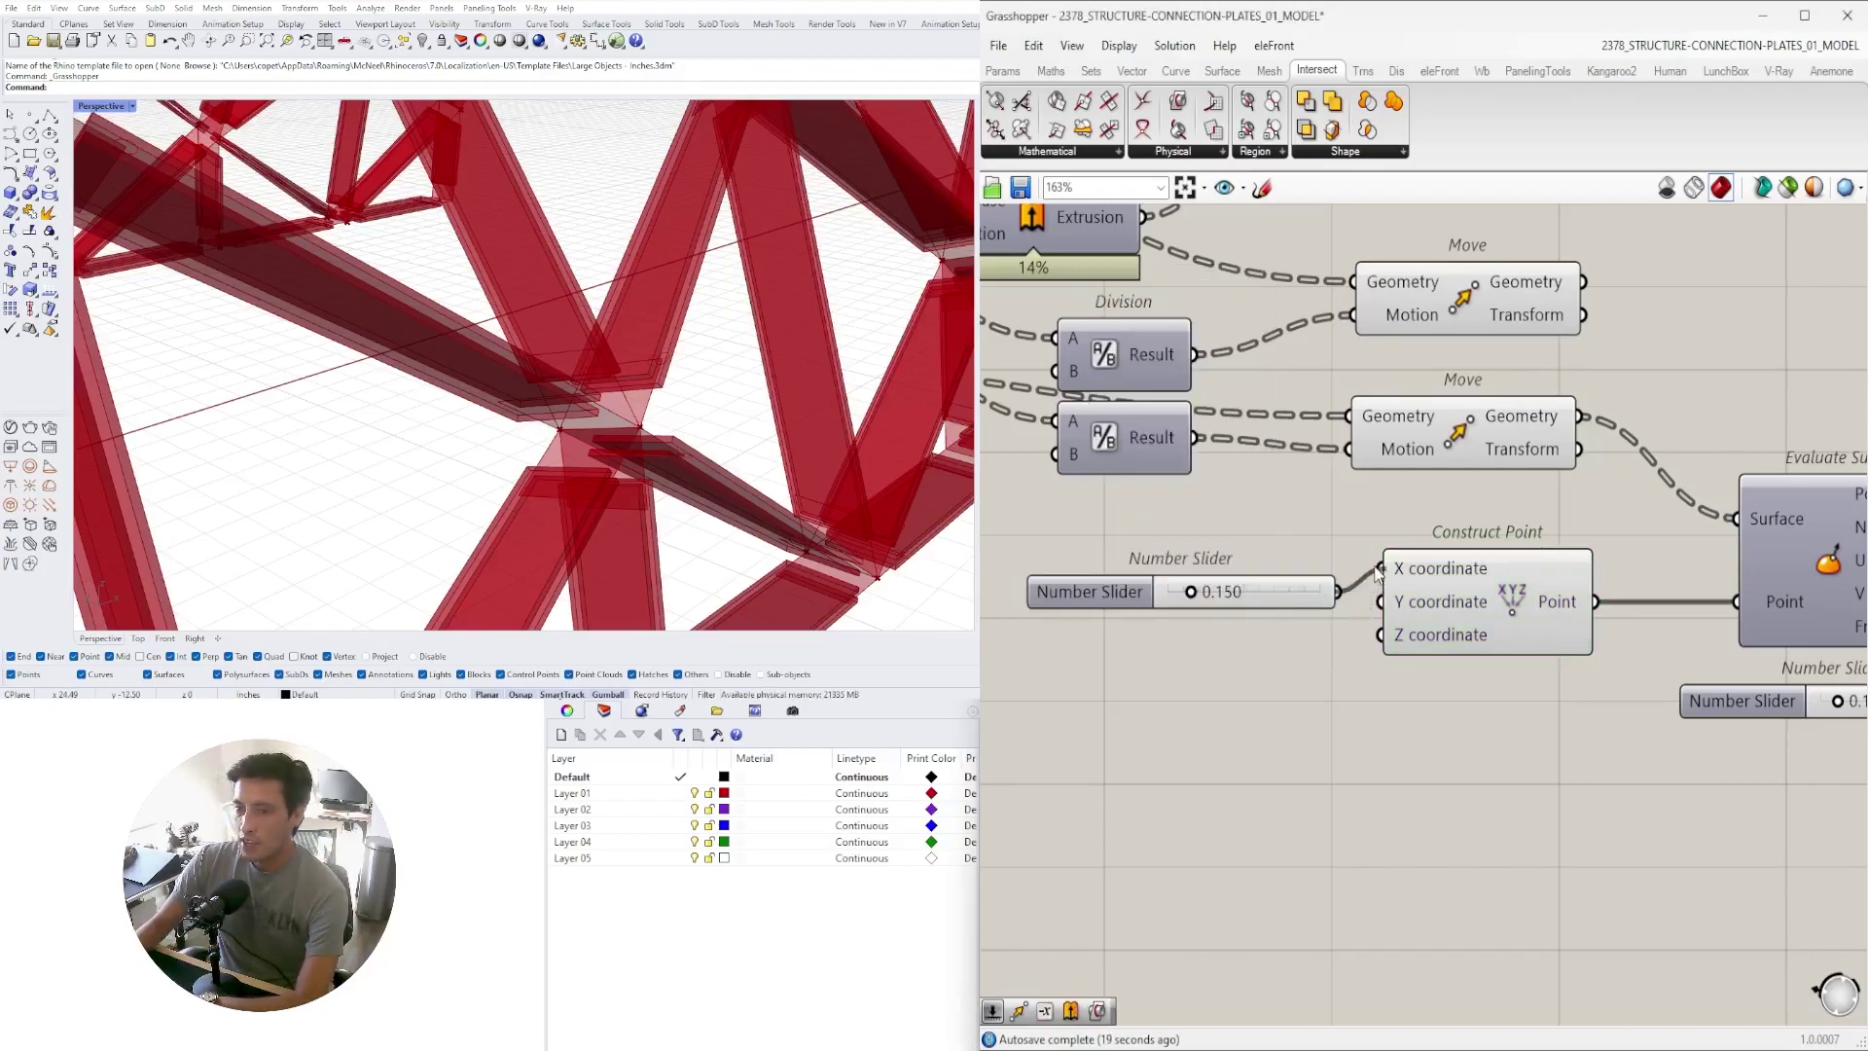
left_click_drag(1302, 595, 1278, 572)
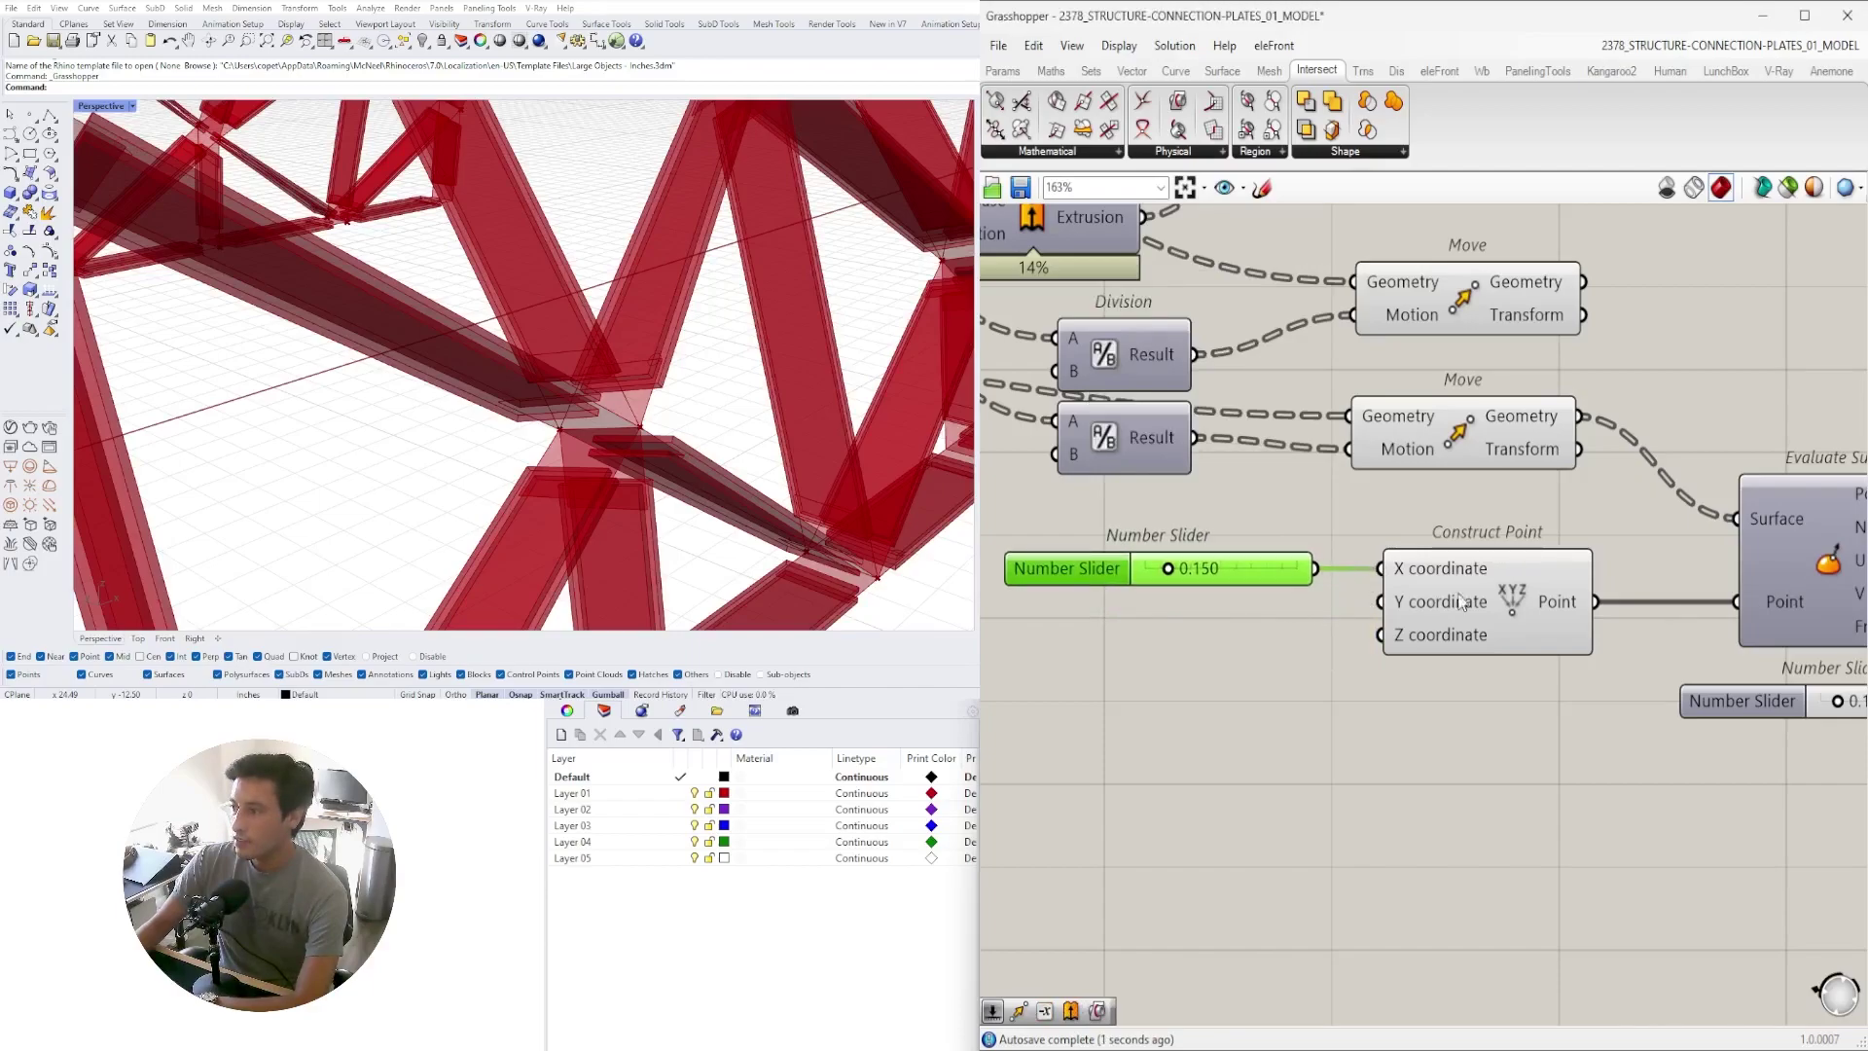
left_click(1469, 605)
Highlight the circles and raise the X coordinate slider to 0.742 to shift them along the plates
right_click_drag(1746, 574, 1369, 580)
left_click(1730, 684)
scroll(1294, 611, "up", 8)
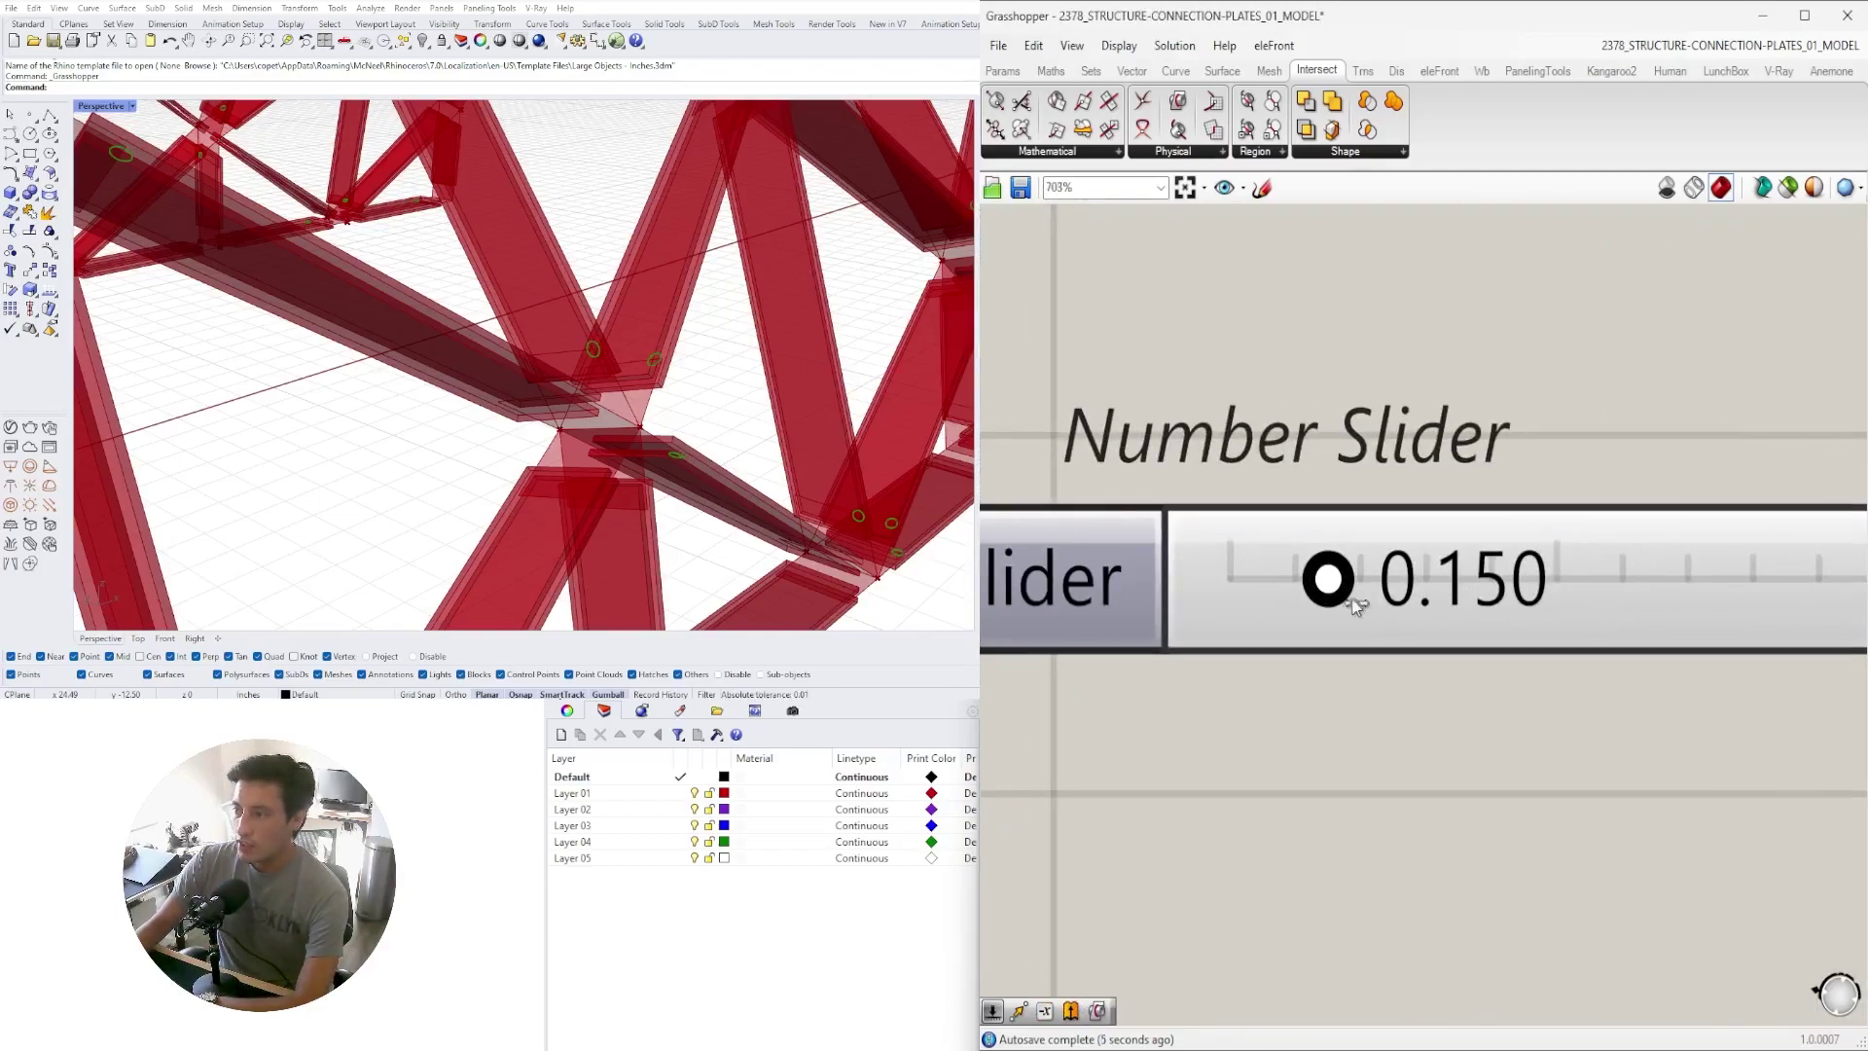
left_click_drag(1338, 584, 1715, 580)
Trace the definition upstream past the lofts, extended curves and panels to the slider that drives the Offset Surface distance
scroll(1510, 511, "down", 12)
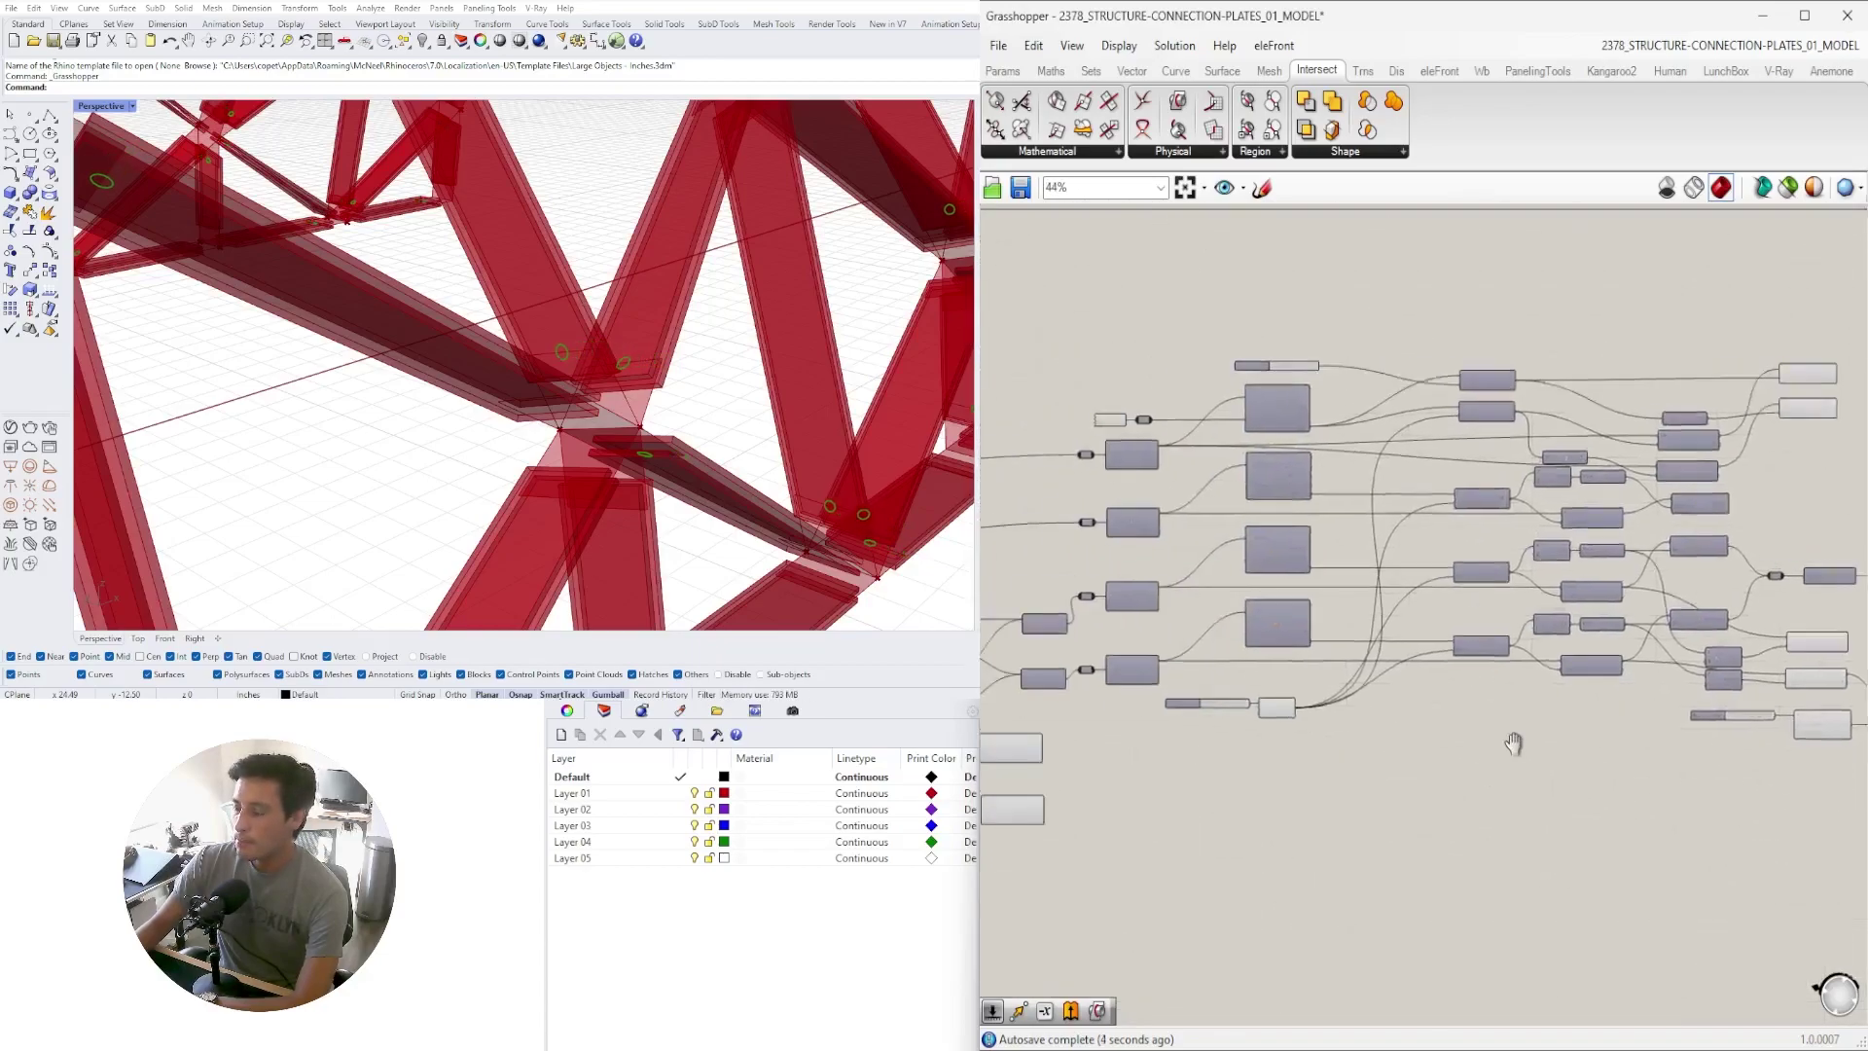
right_click_drag(1513, 744, 1589, 743)
scroll(1418, 571, "up", 5)
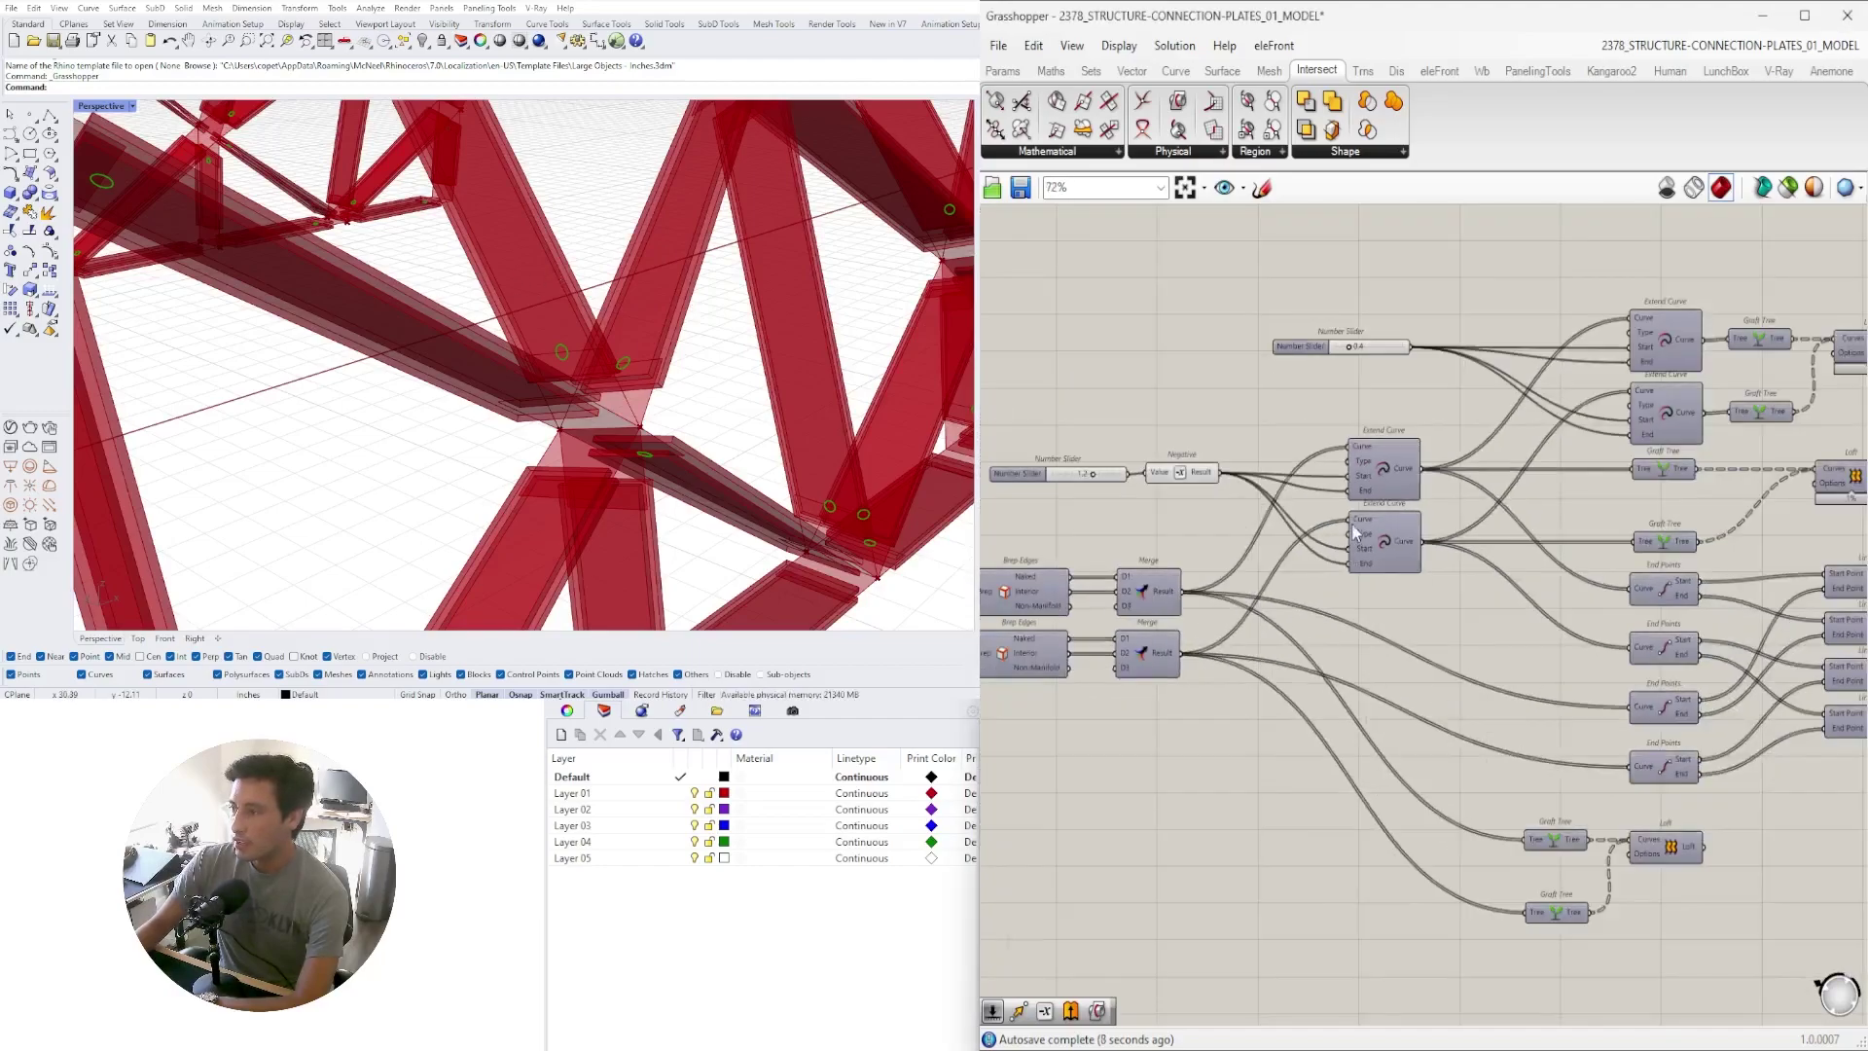
left_click_drag(1468, 626, 1373, 441)
right_click_drag(1654, 489, 1244, 513)
left_click(1555, 410)
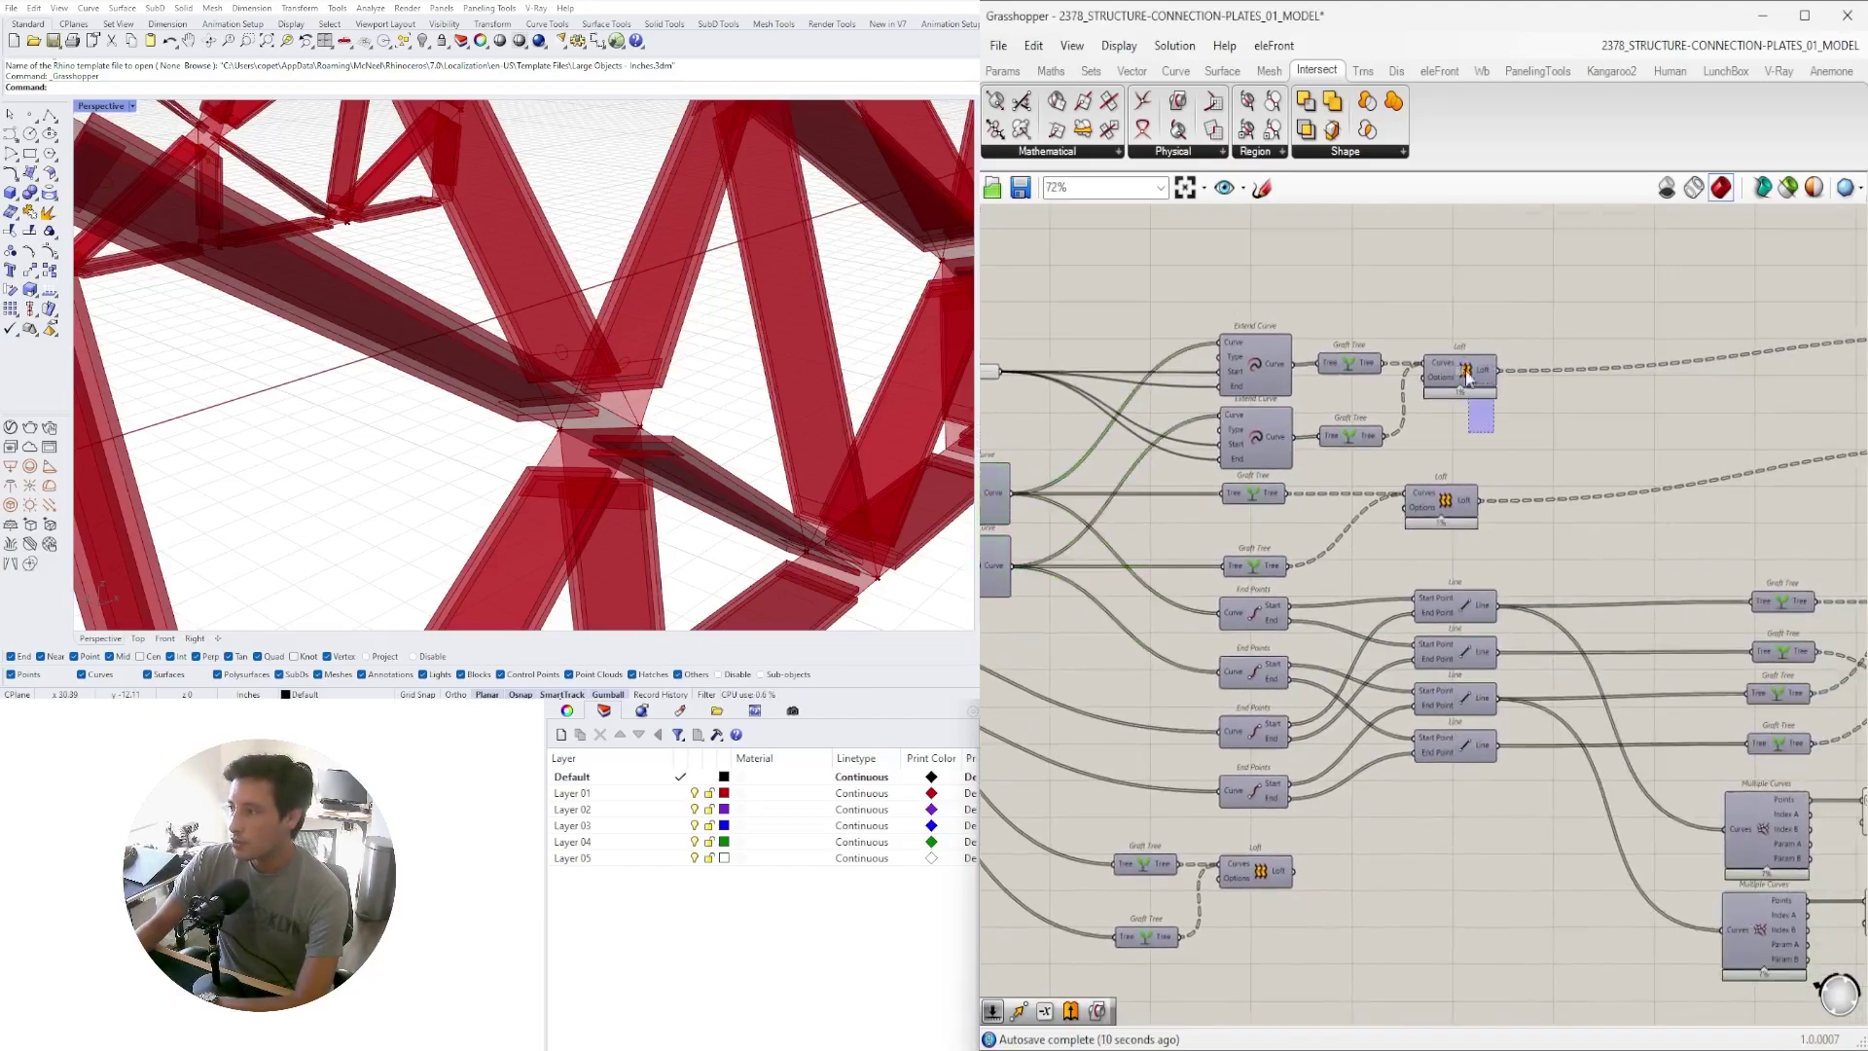
left_click_drag(1467, 364, 1457, 340)
right_click_drag(1706, 408, 1139, 382)
mouse_move(1592, 653)
right_mouse_down()
mouse_move(1514, 621)
mouse_move(1120, 648)
mouse_move(1499, 633)
mouse_move(1272, 633)
mouse_move(1623, 649)
right_mouse_up()
scroll(1211, 643, "down", 3)
scroll(1131, 530, "up", 3)
right_click_drag(1109, 513, 1771, 504)
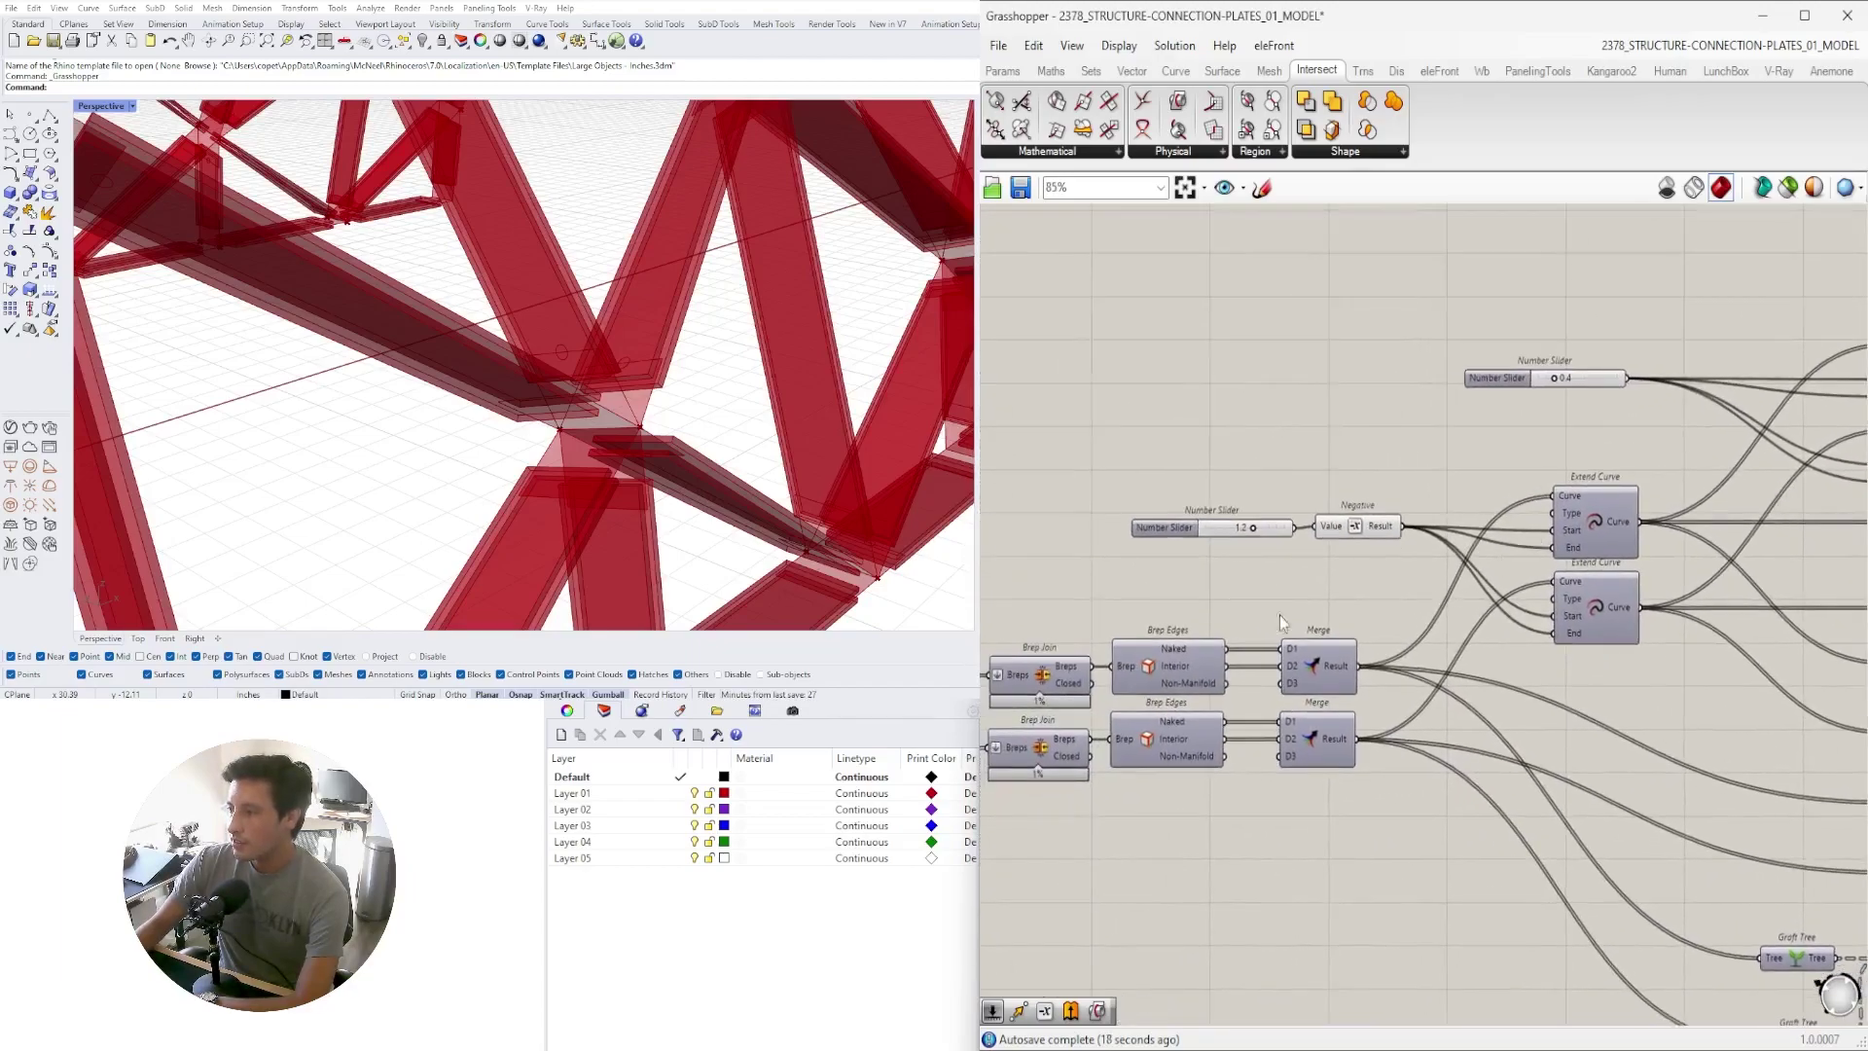
right_click_drag(1241, 637, 1545, 565)
right_click_drag(1370, 612, 1542, 600)
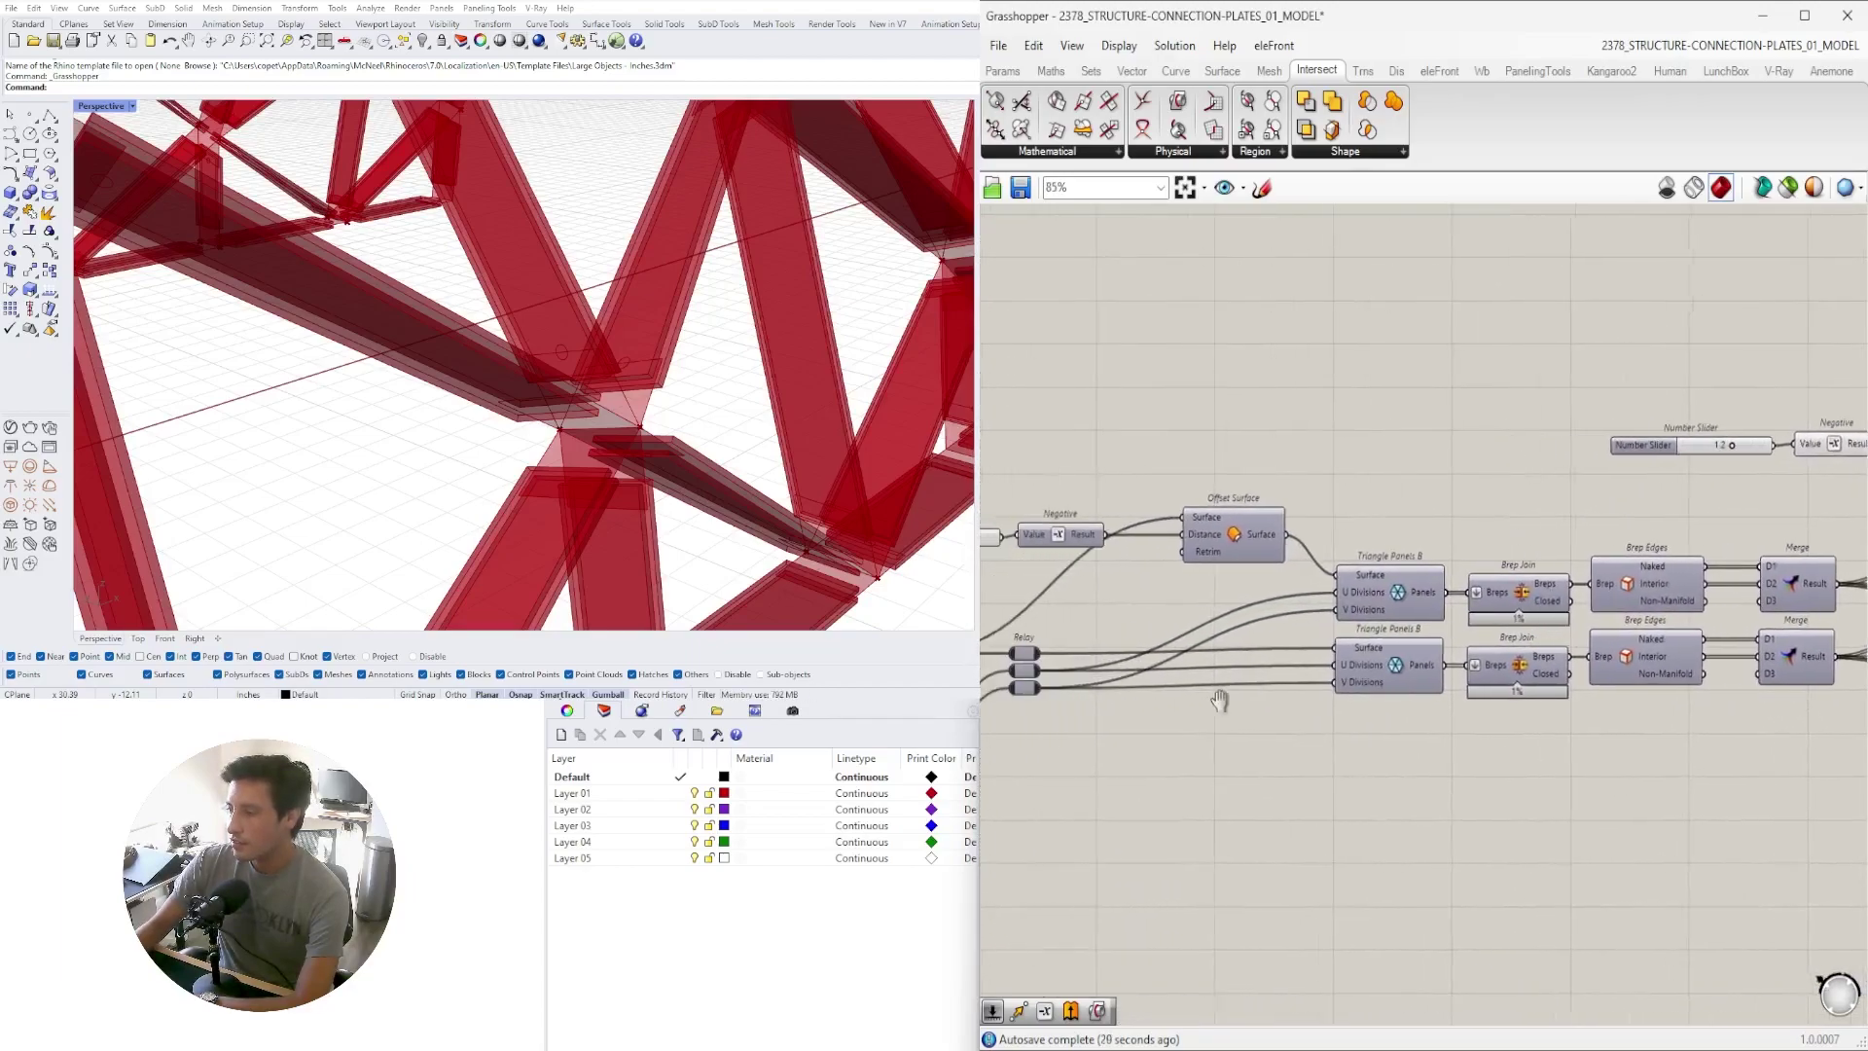
right_click_drag(1230, 696, 1716, 649)
right_click_drag(1430, 656, 1105, 668)
Connect the 1.50 offset distance slider to Construct Point's X coordinate and delete the X coordinate slider it replaces
left_click(1032, 506)
scroll(1172, 493, "up", 4)
left_click_drag(1242, 506, 1261, 479)
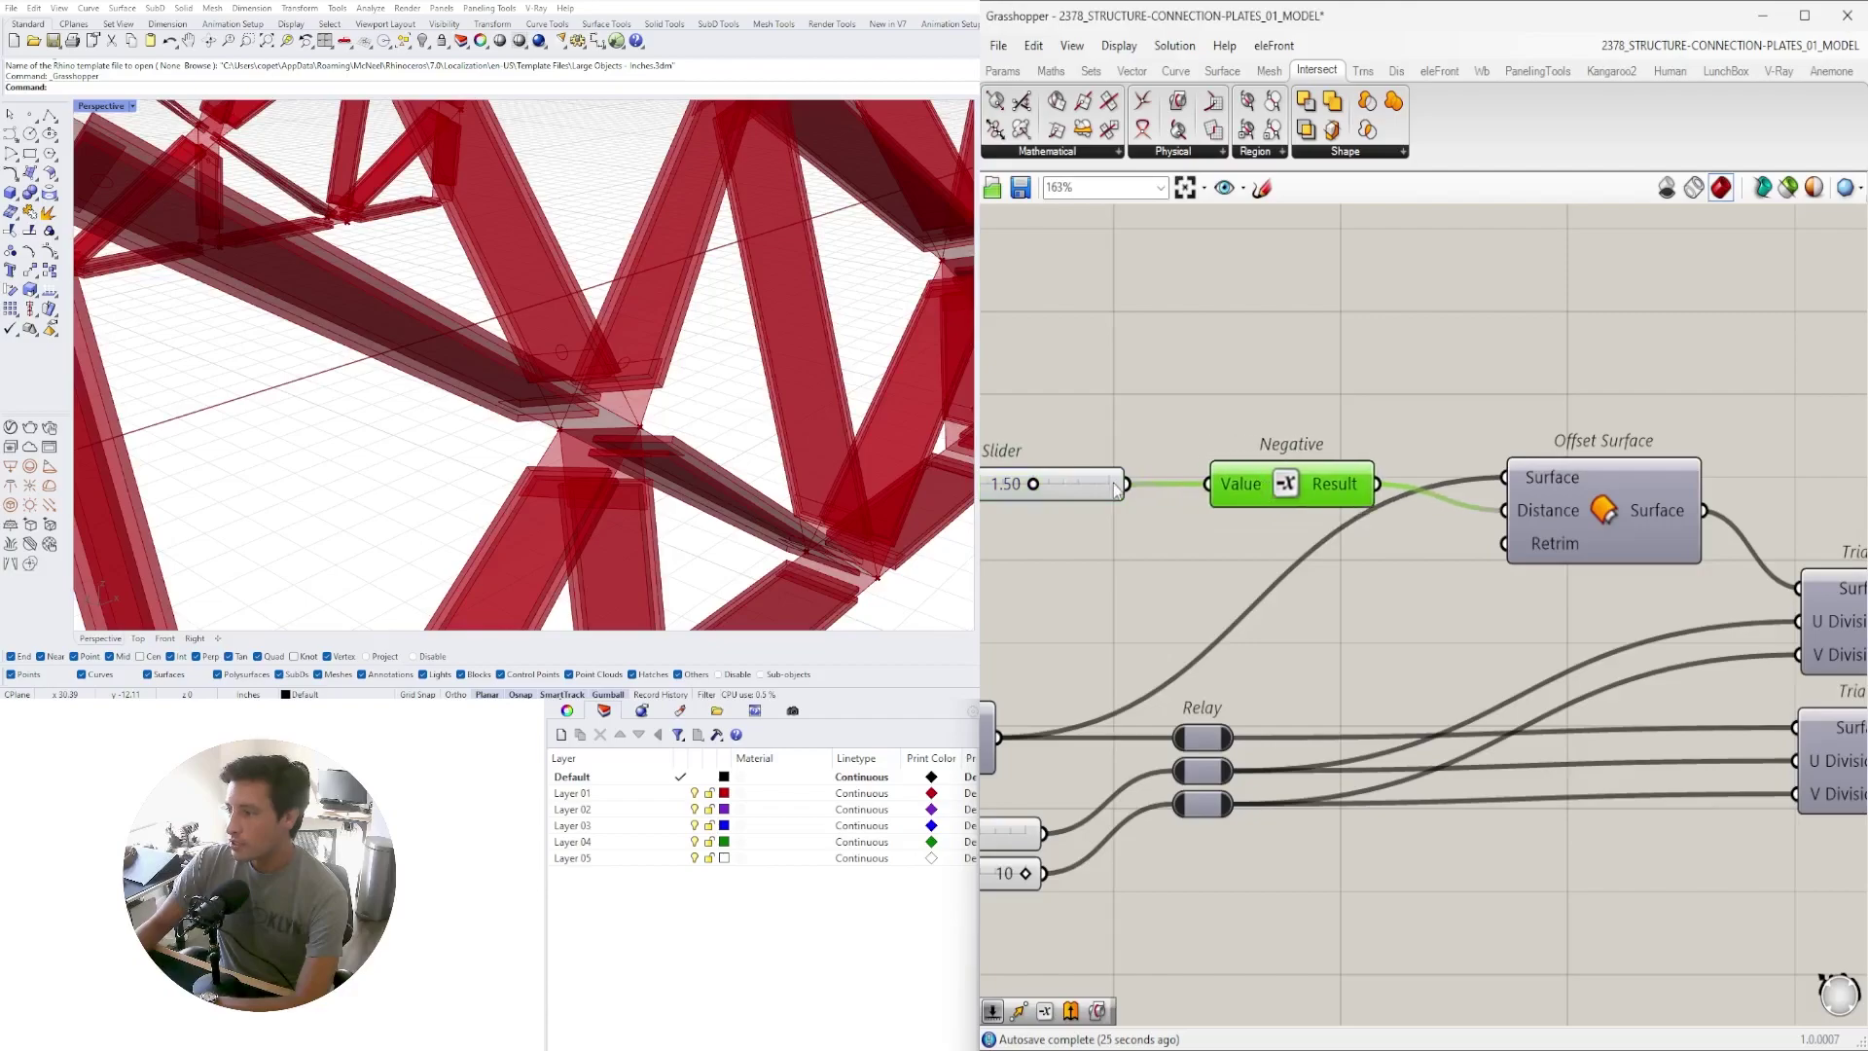
scroll(1127, 504, "down", 12)
left_click_drag(1124, 479, 1401, 754)
scroll(1498, 555, "up", 8)
scroll(1489, 551, "up", 4)
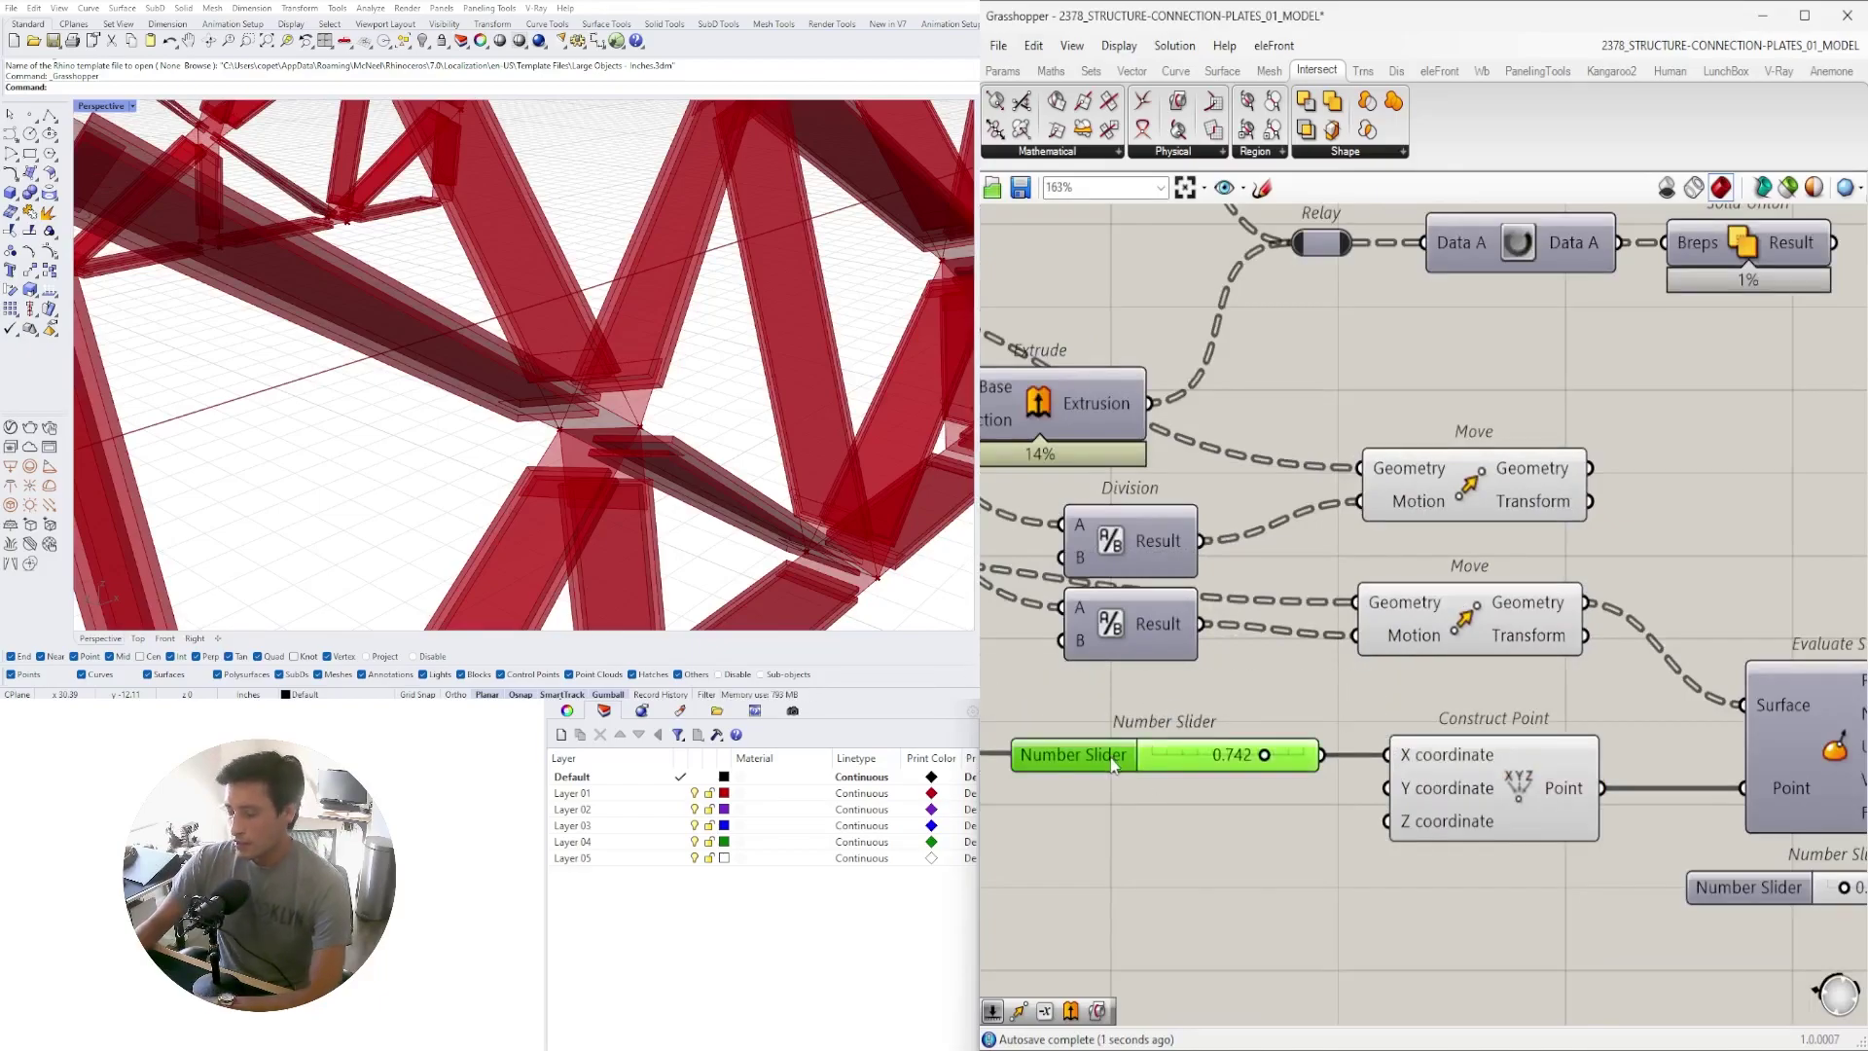
key("Delete")
Insert a Relay on the X coordinate wire and route it through a Division by 2 before Construct Point
scroll(588, 350, "up", 5)
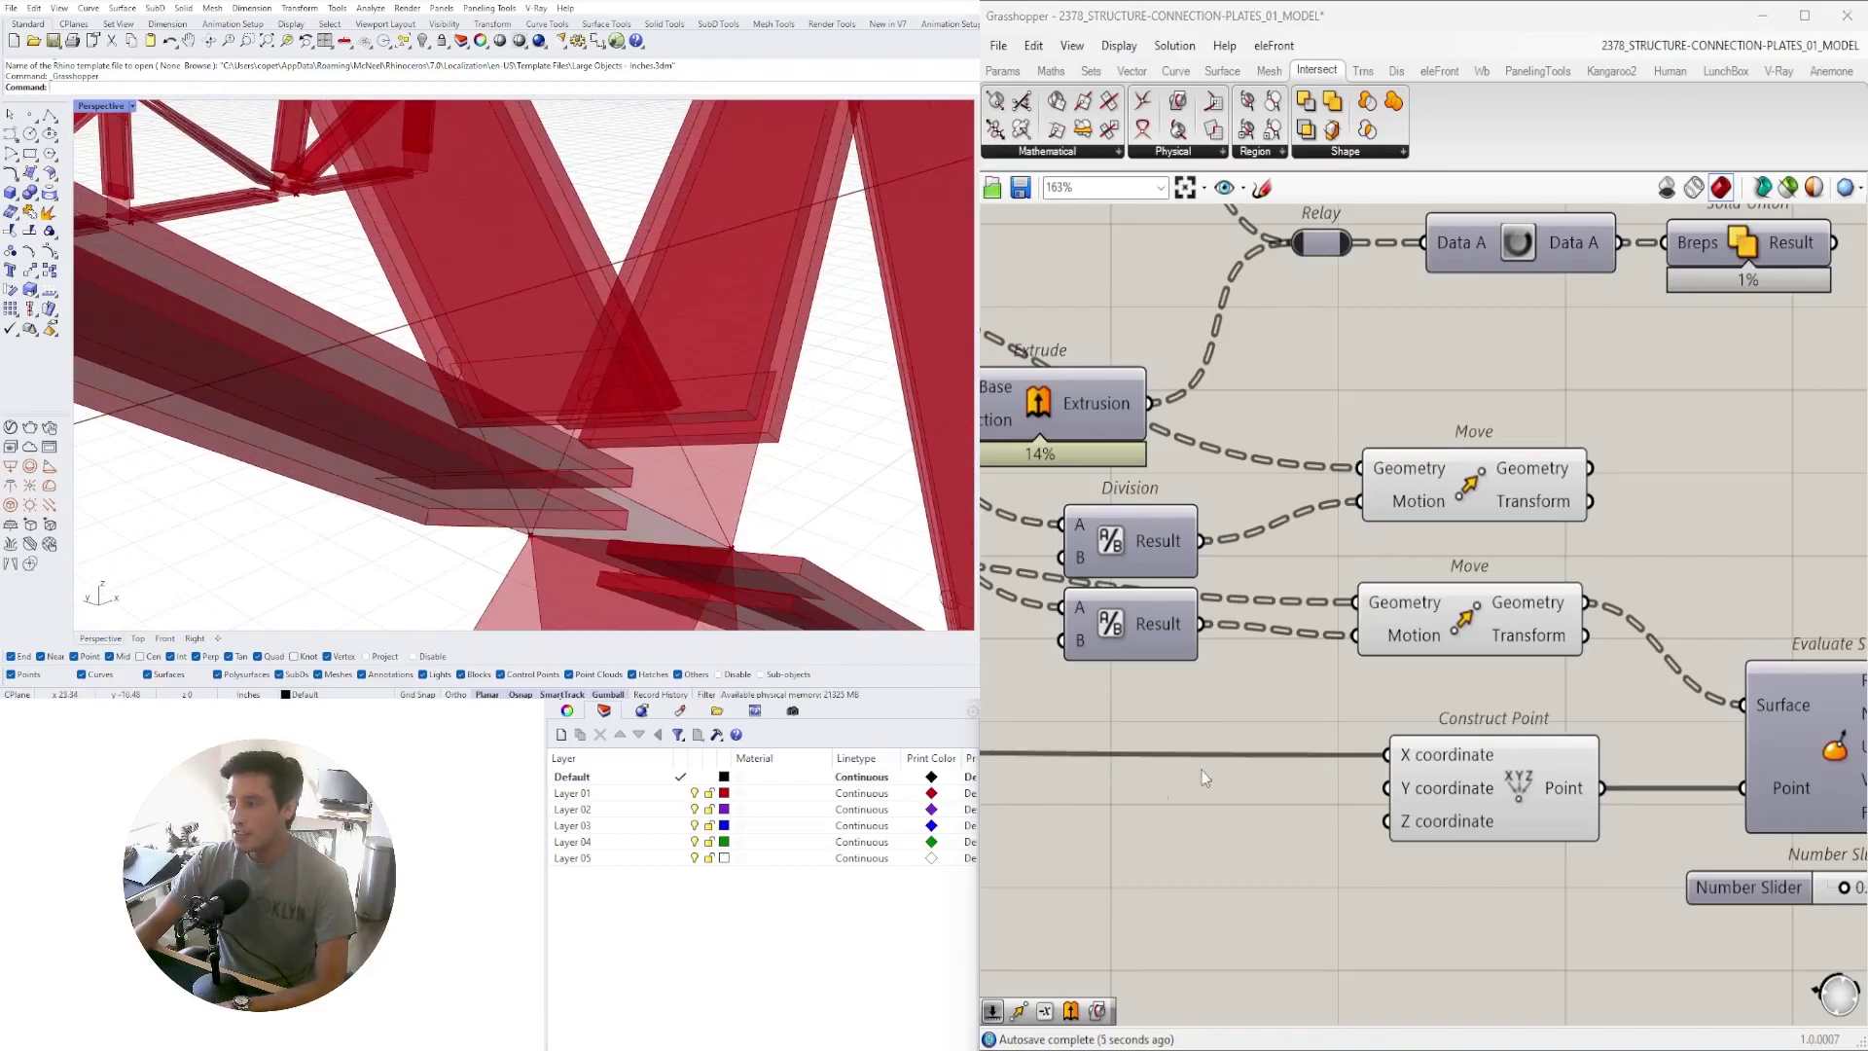
double_click(1125, 756)
right_click_drag(1139, 862, 1316, 814)
double_click(1393, 768)
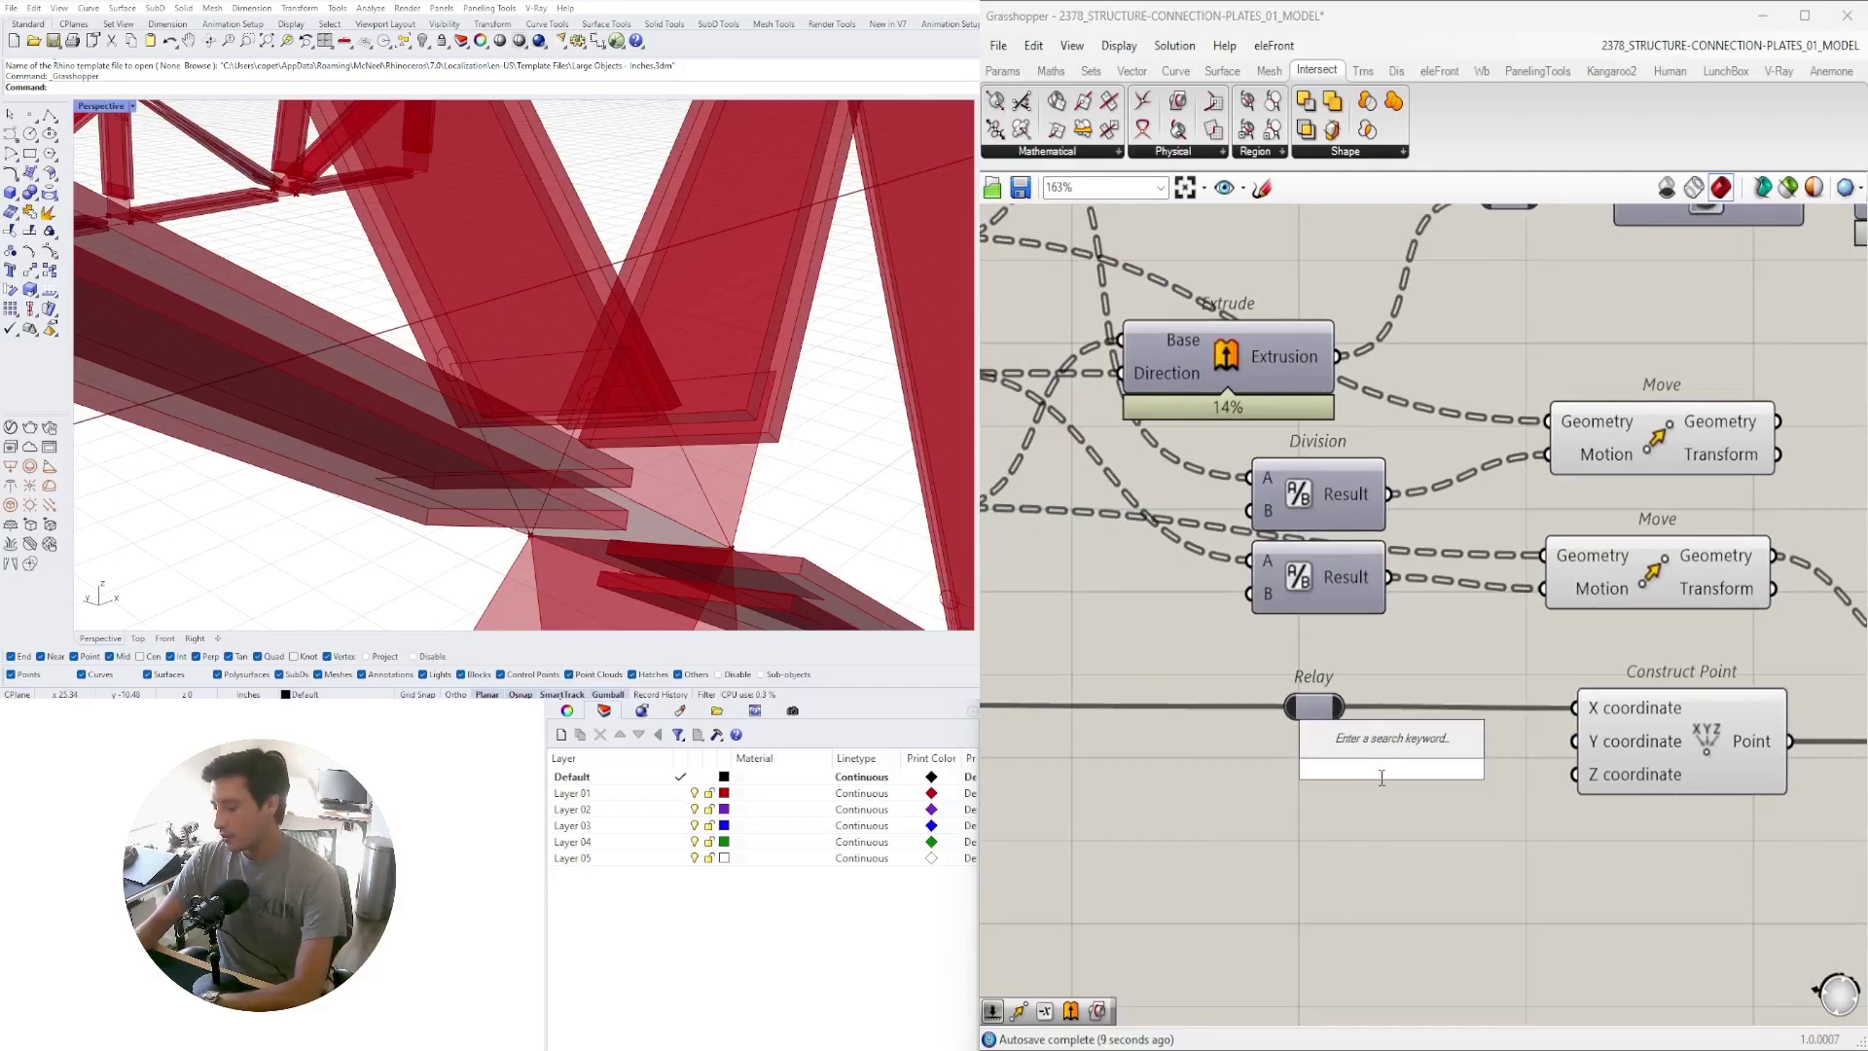
type("/2")
key("Return")
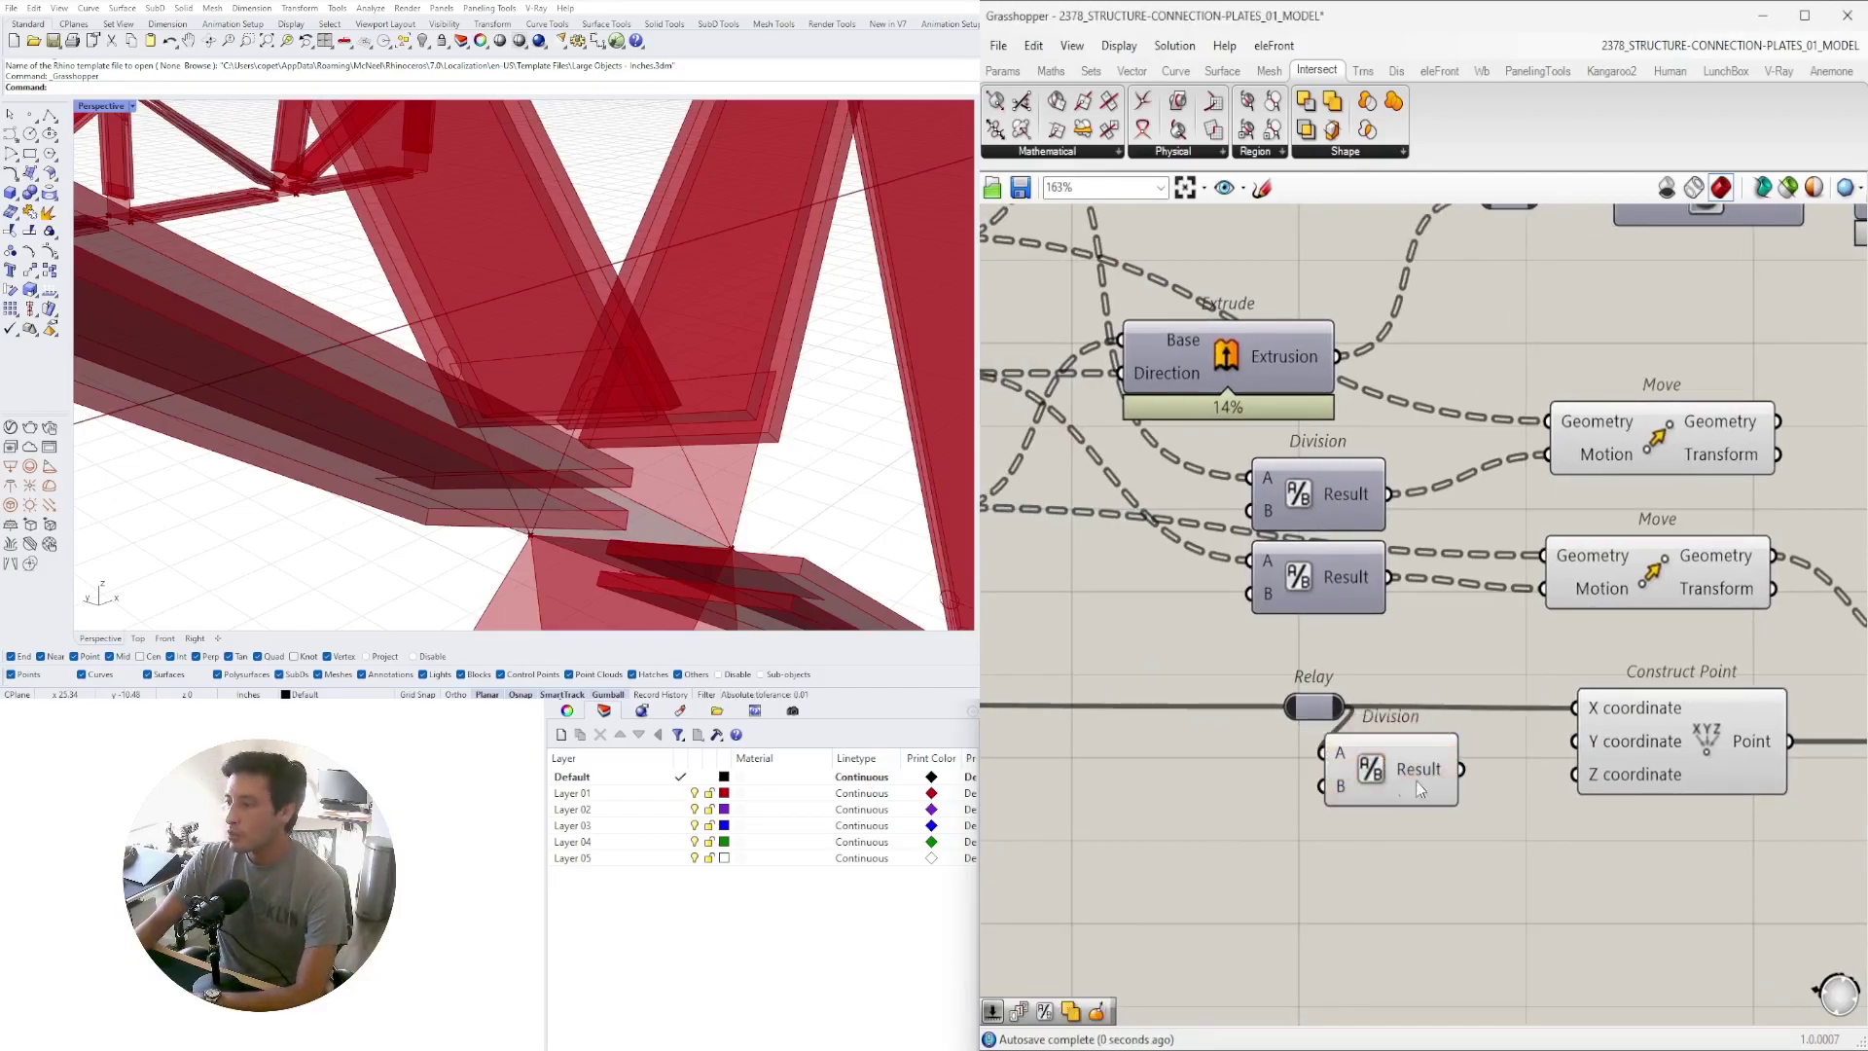
left_click_drag(1452, 756, 1496, 742)
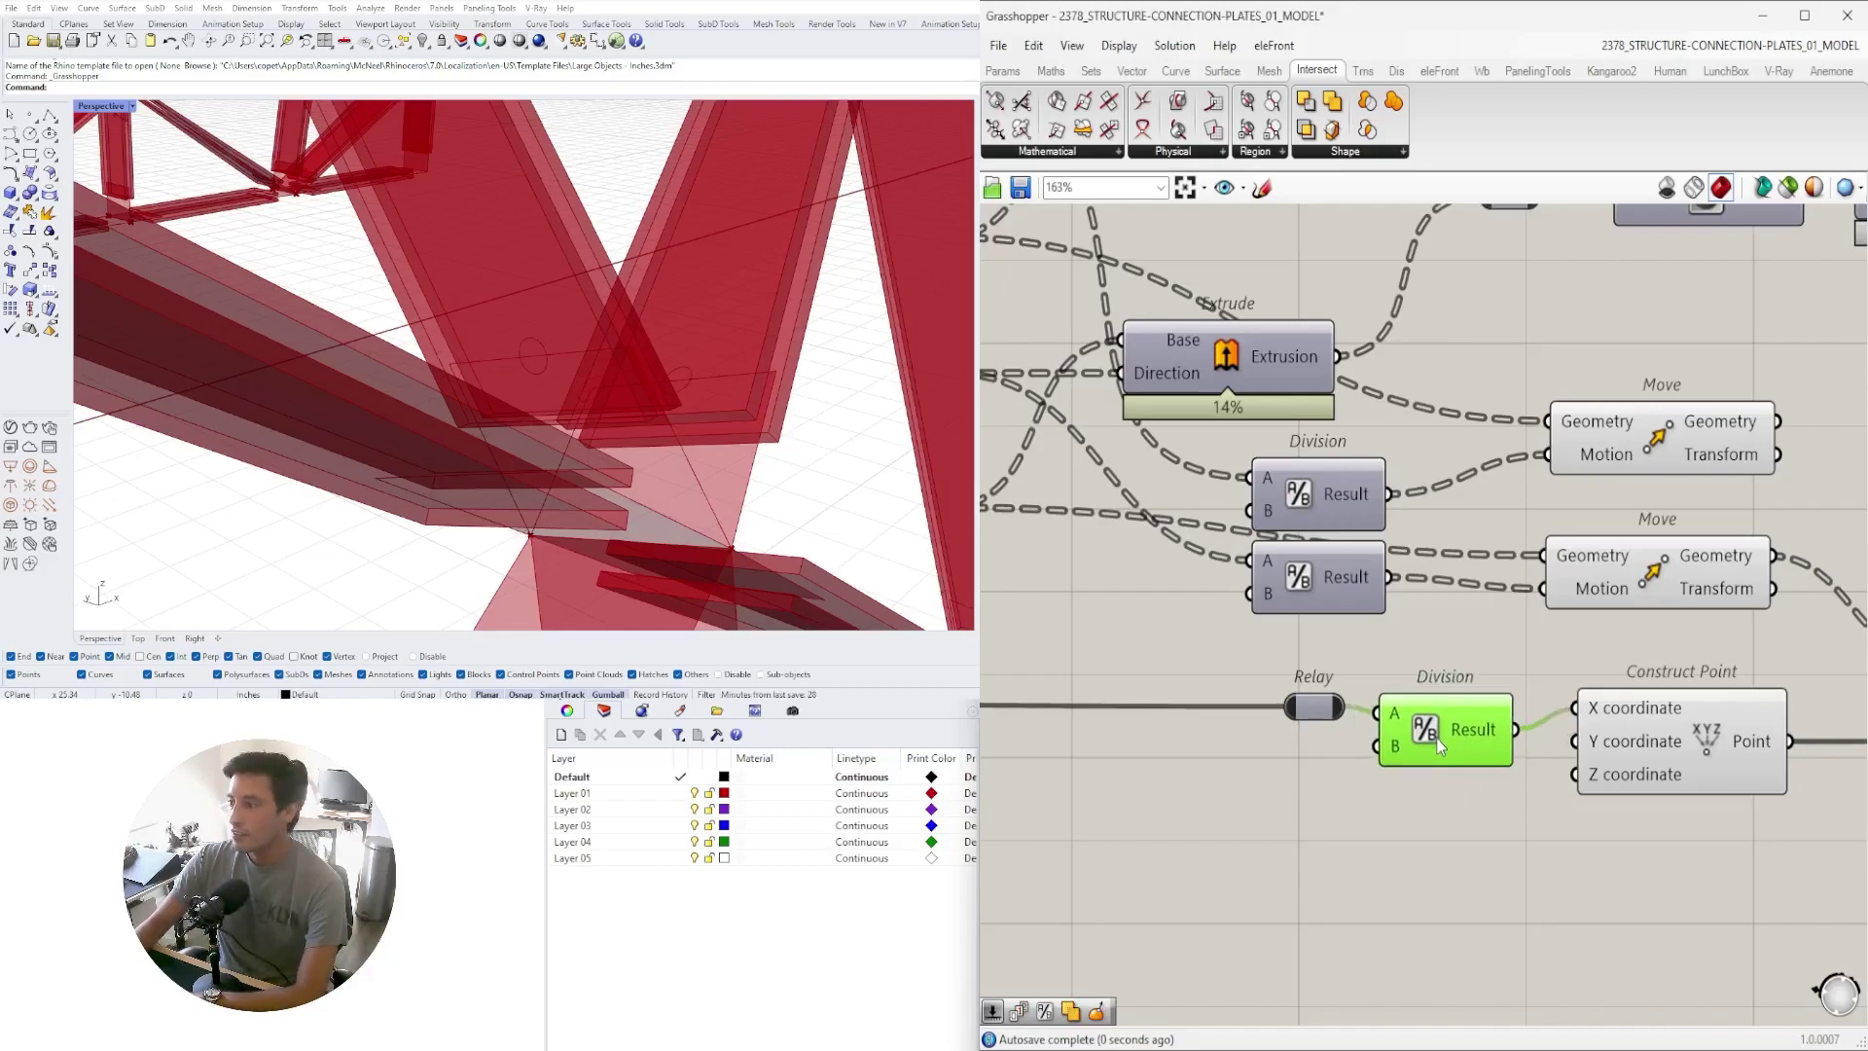
scroll(559, 417, "down", 6)
mouse_move(559, 416)
right_mouse_down()
mouse_move(523, 388)
mouse_move(553, 421)
right_mouse_up()
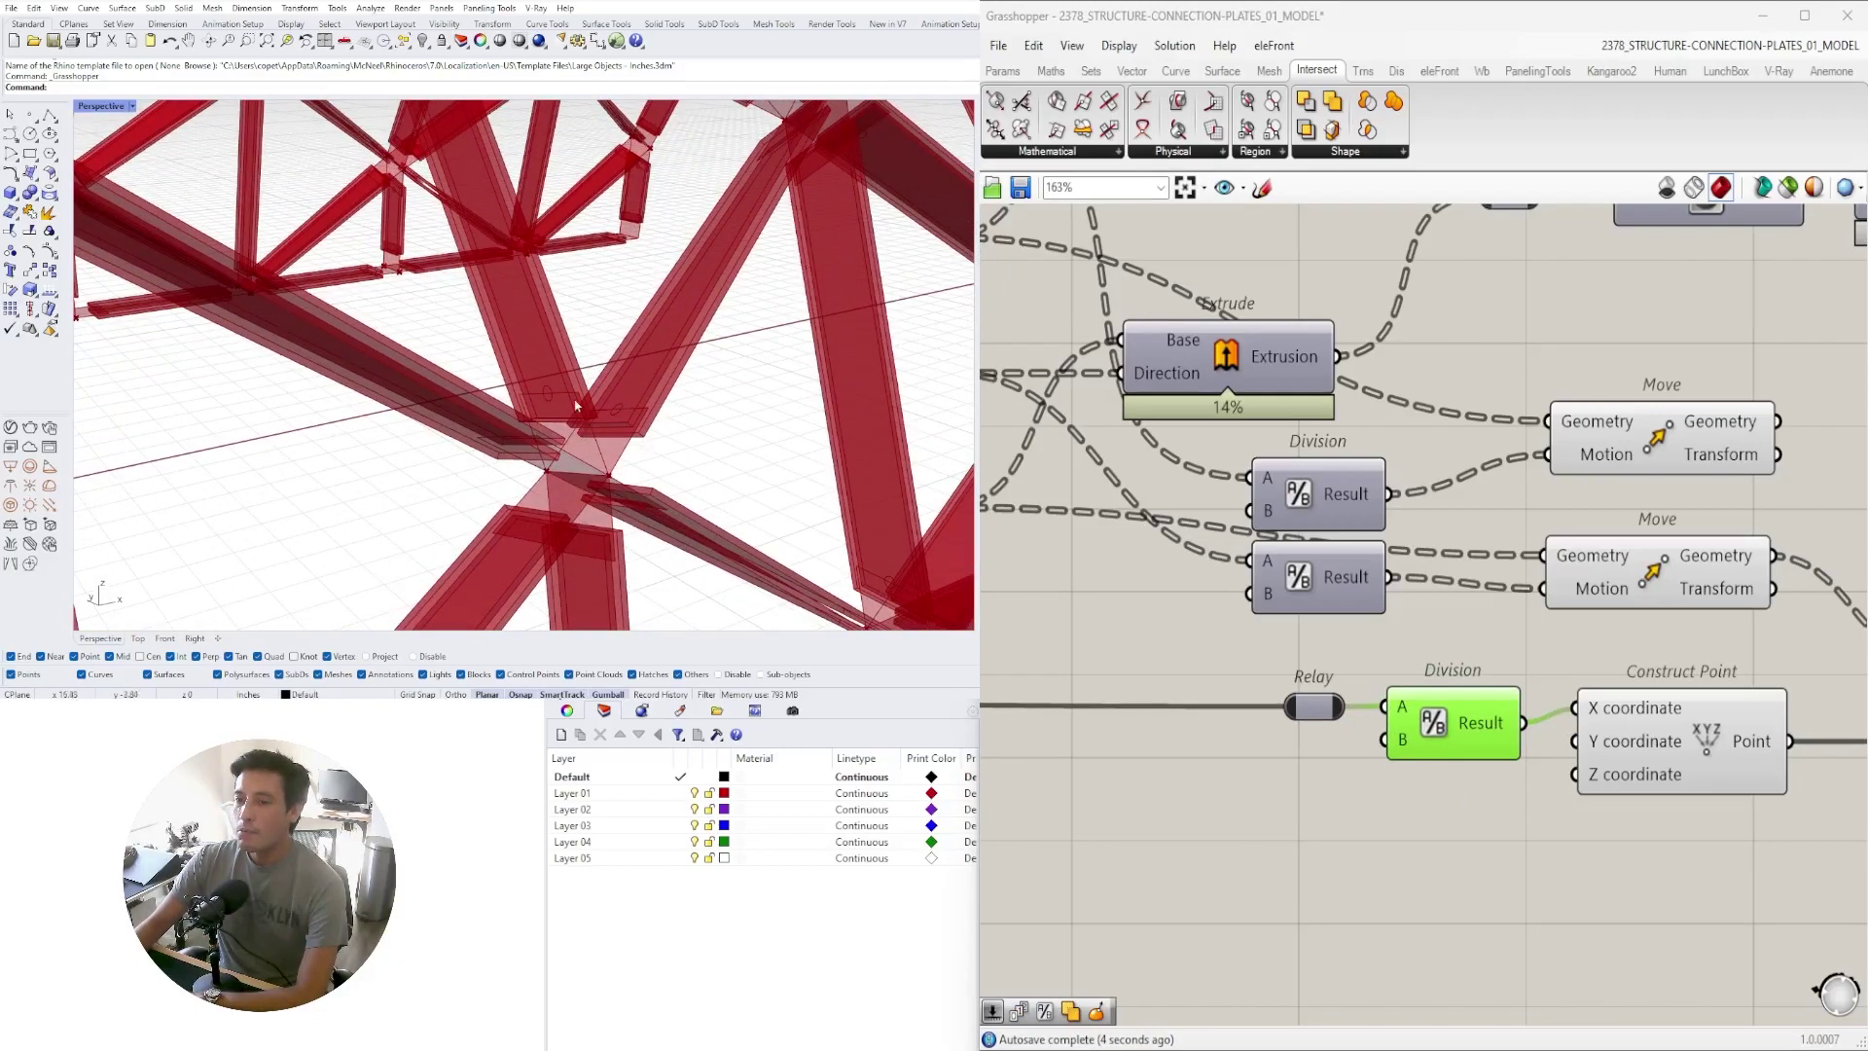
Examine the surrounding definition, including the grafted lofts, deconstructed breps and Evaluate Surface components that feed the plates
scroll(1044, 535, "down", 4)
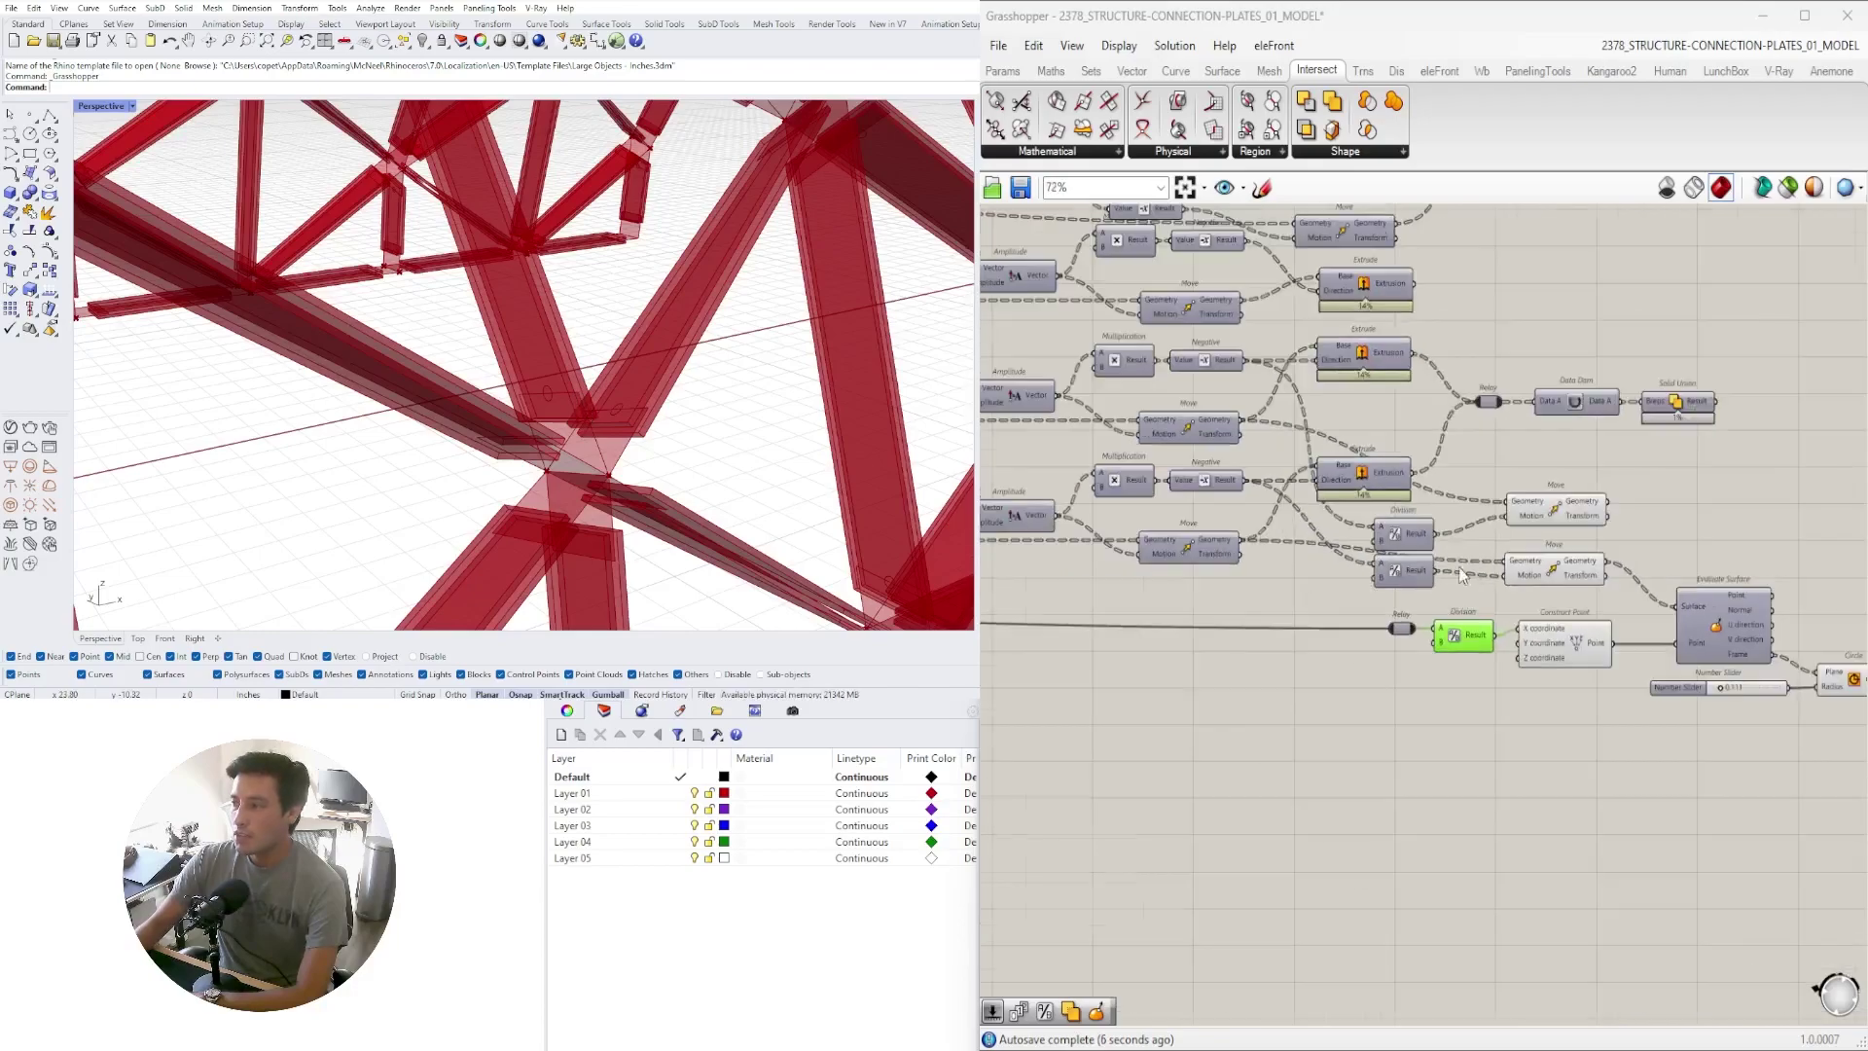
right_click_drag(1440, 621, 1778, 643)
scroll(1674, 642, "down", 2)
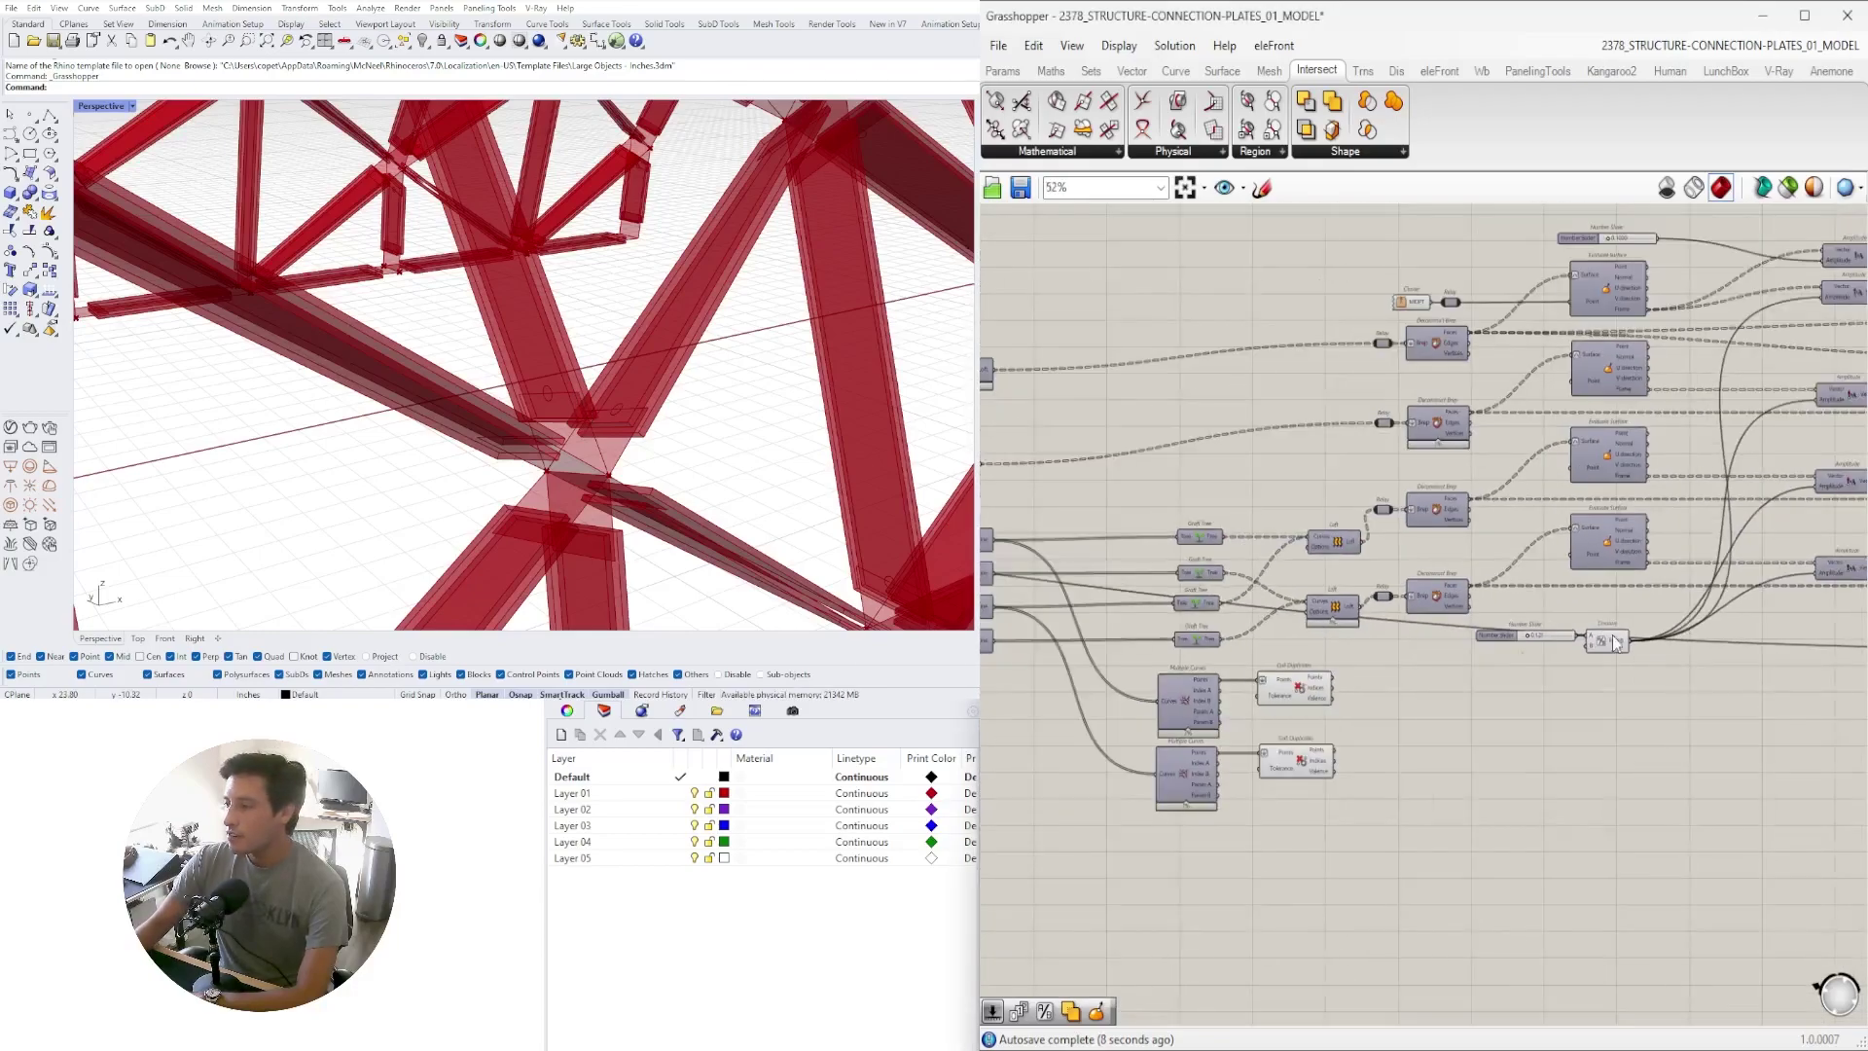
scroll(1265, 436, "up", 4)
mouse_move(1265, 436)
right_mouse_down()
mouse_move(1696, 610)
mouse_move(1547, 672)
mouse_move(1158, 545)
right_mouse_up()
scroll(1662, 666, "down", 1)
right_click_drag(1683, 734, 1034, 634)
right_click_drag(1662, 709, 1230, 675)
scroll(1577, 677, "up", 1)
right_click_drag(1557, 677, 1426, 685)
scroll(1421, 675, "down", 2)
scroll(1299, 685, "down", 2)
Preview the four Line components built from the End Points upstream of the plates, and hide them again
mouse_move(1139, 634)
right_mouse_down()
mouse_move(1305, 610)
mouse_move(1433, 639)
mouse_move(1418, 681)
mouse_move(1524, 621)
right_mouse_up()
scroll(1279, 611, "up", 4)
right_click_drag(1288, 602, 1751, 605)
right_click_drag(1454, 690, 1861, 505)
scroll(1422, 650, "down", 1)
right_click_drag(1421, 652, 1763, 579)
right_click_drag(1359, 569, 1617, 589)
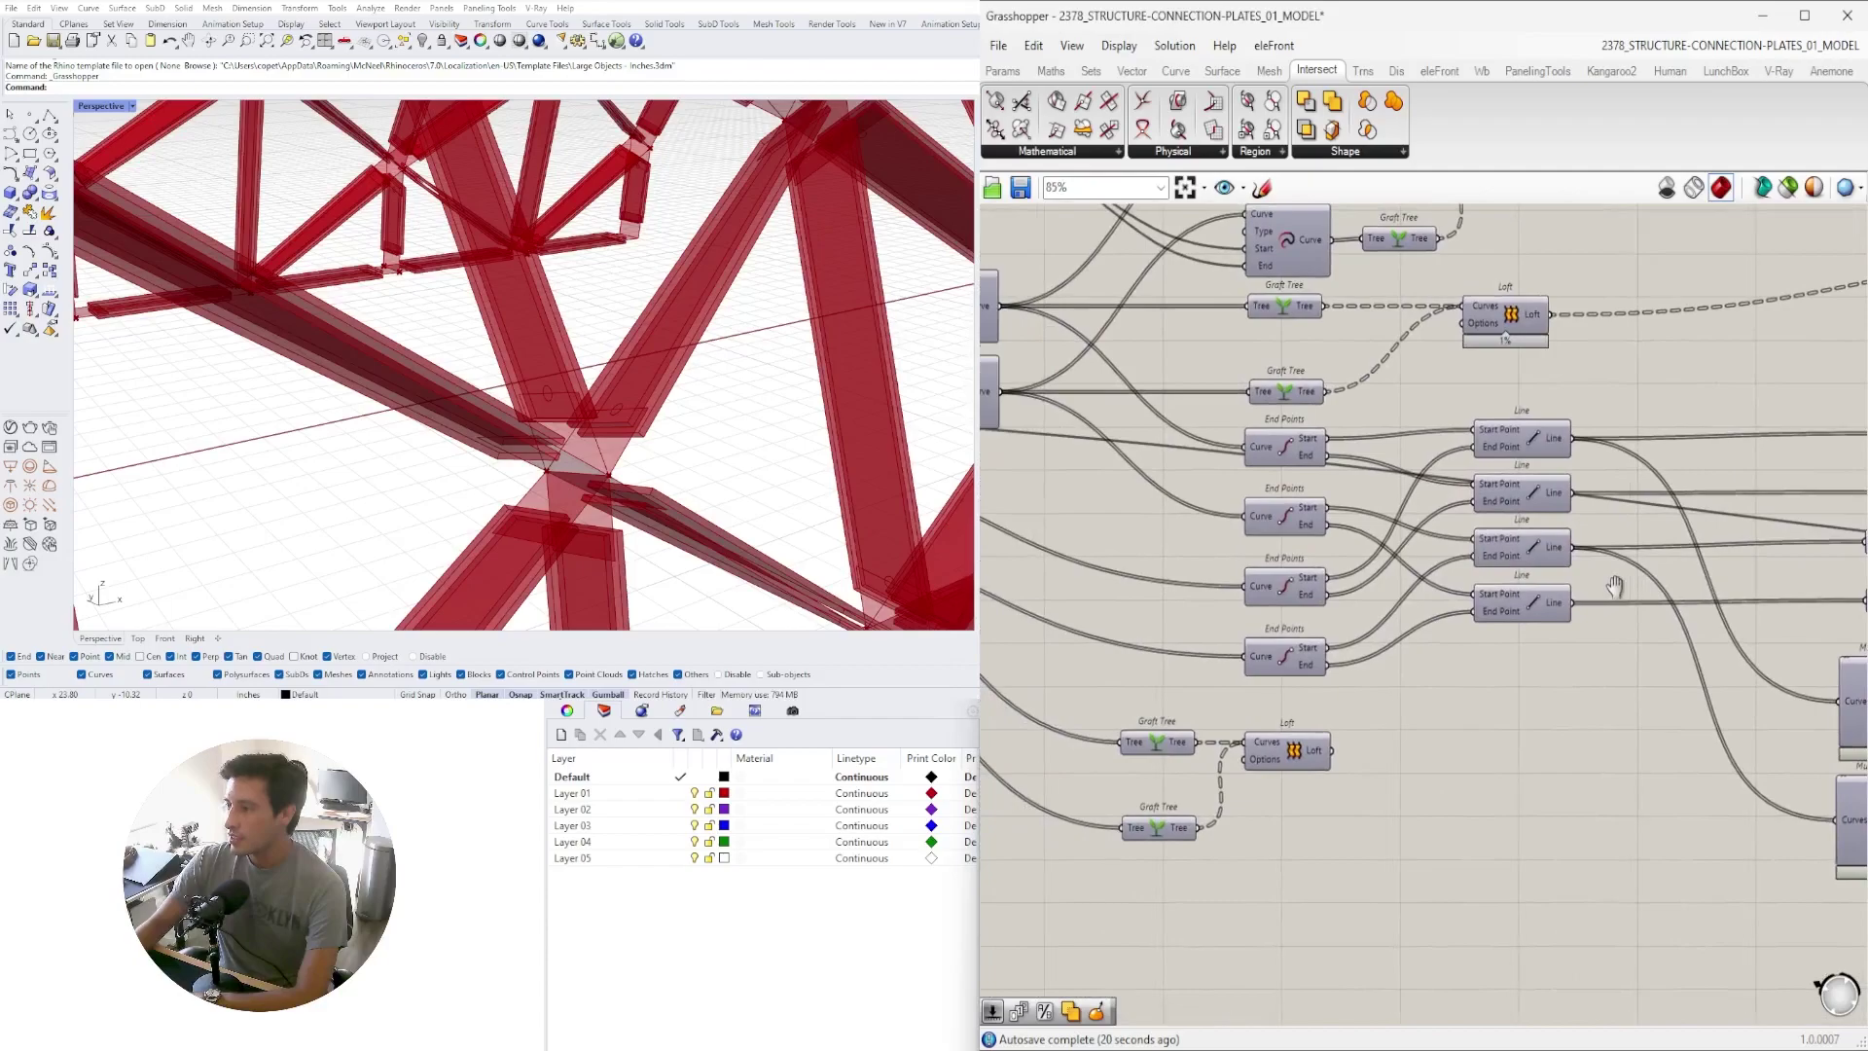
left_click_drag(1573, 670, 1537, 464)
middle_click(1539, 464)
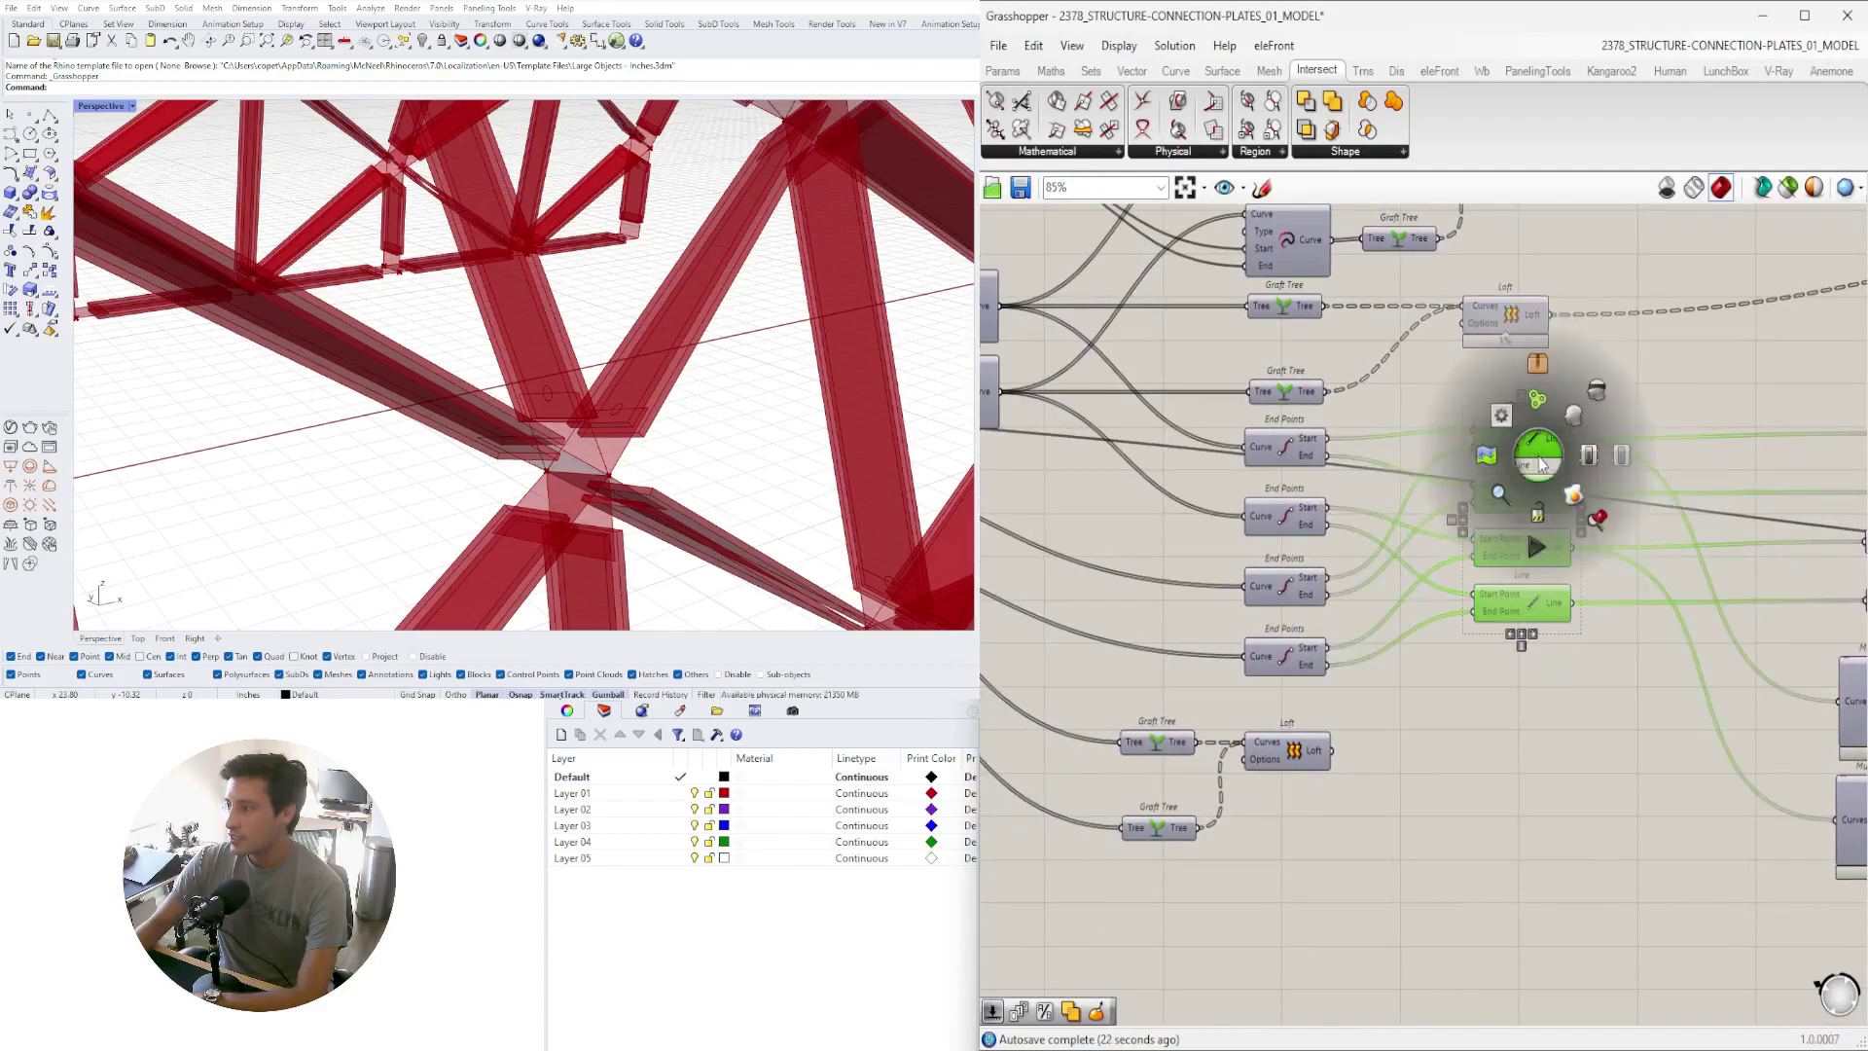
left_click(1574, 420)
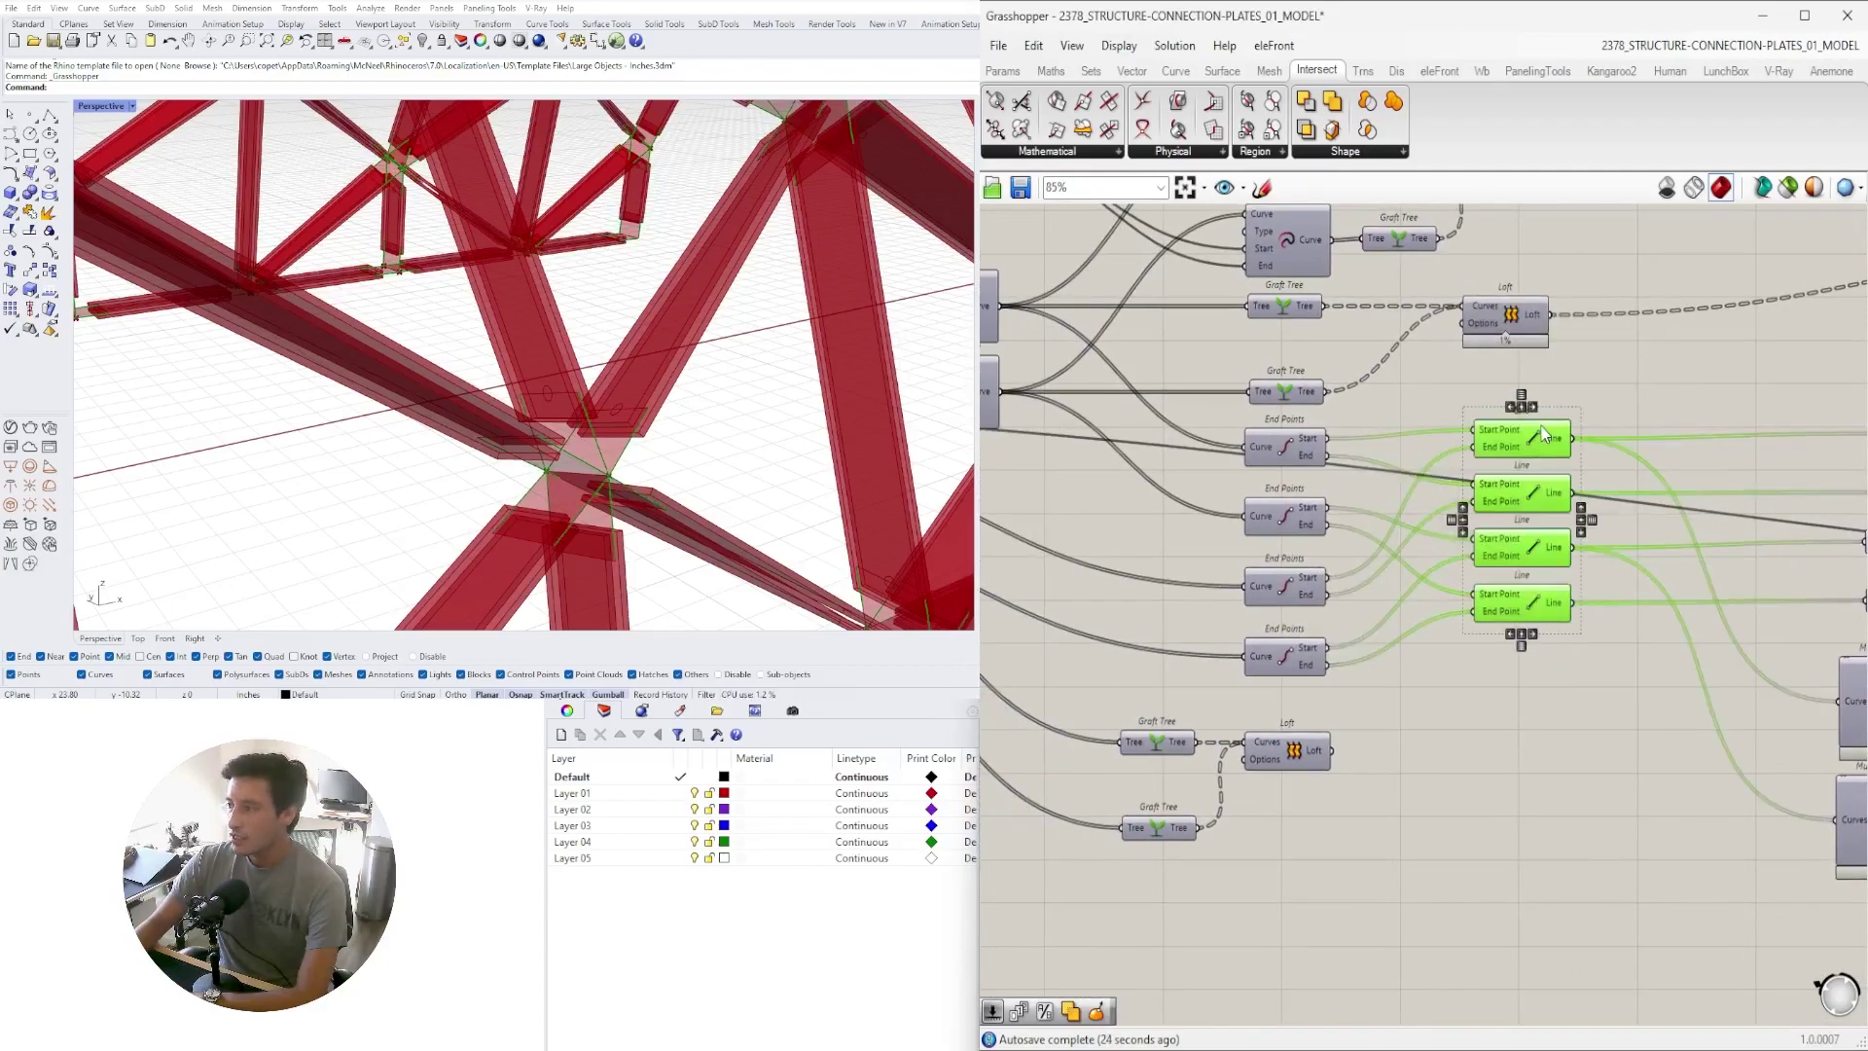
middle_click(1544, 434)
left_click(1601, 372)
Show the preview of the lower Extend Curve fed by the Negative component and examine its curves at the joint
right_click_drag(1210, 580, 1492, 664)
scroll(1286, 474, "up", 2)
left_click_drag(1328, 610, 1229, 469)
middle_click(1230, 469)
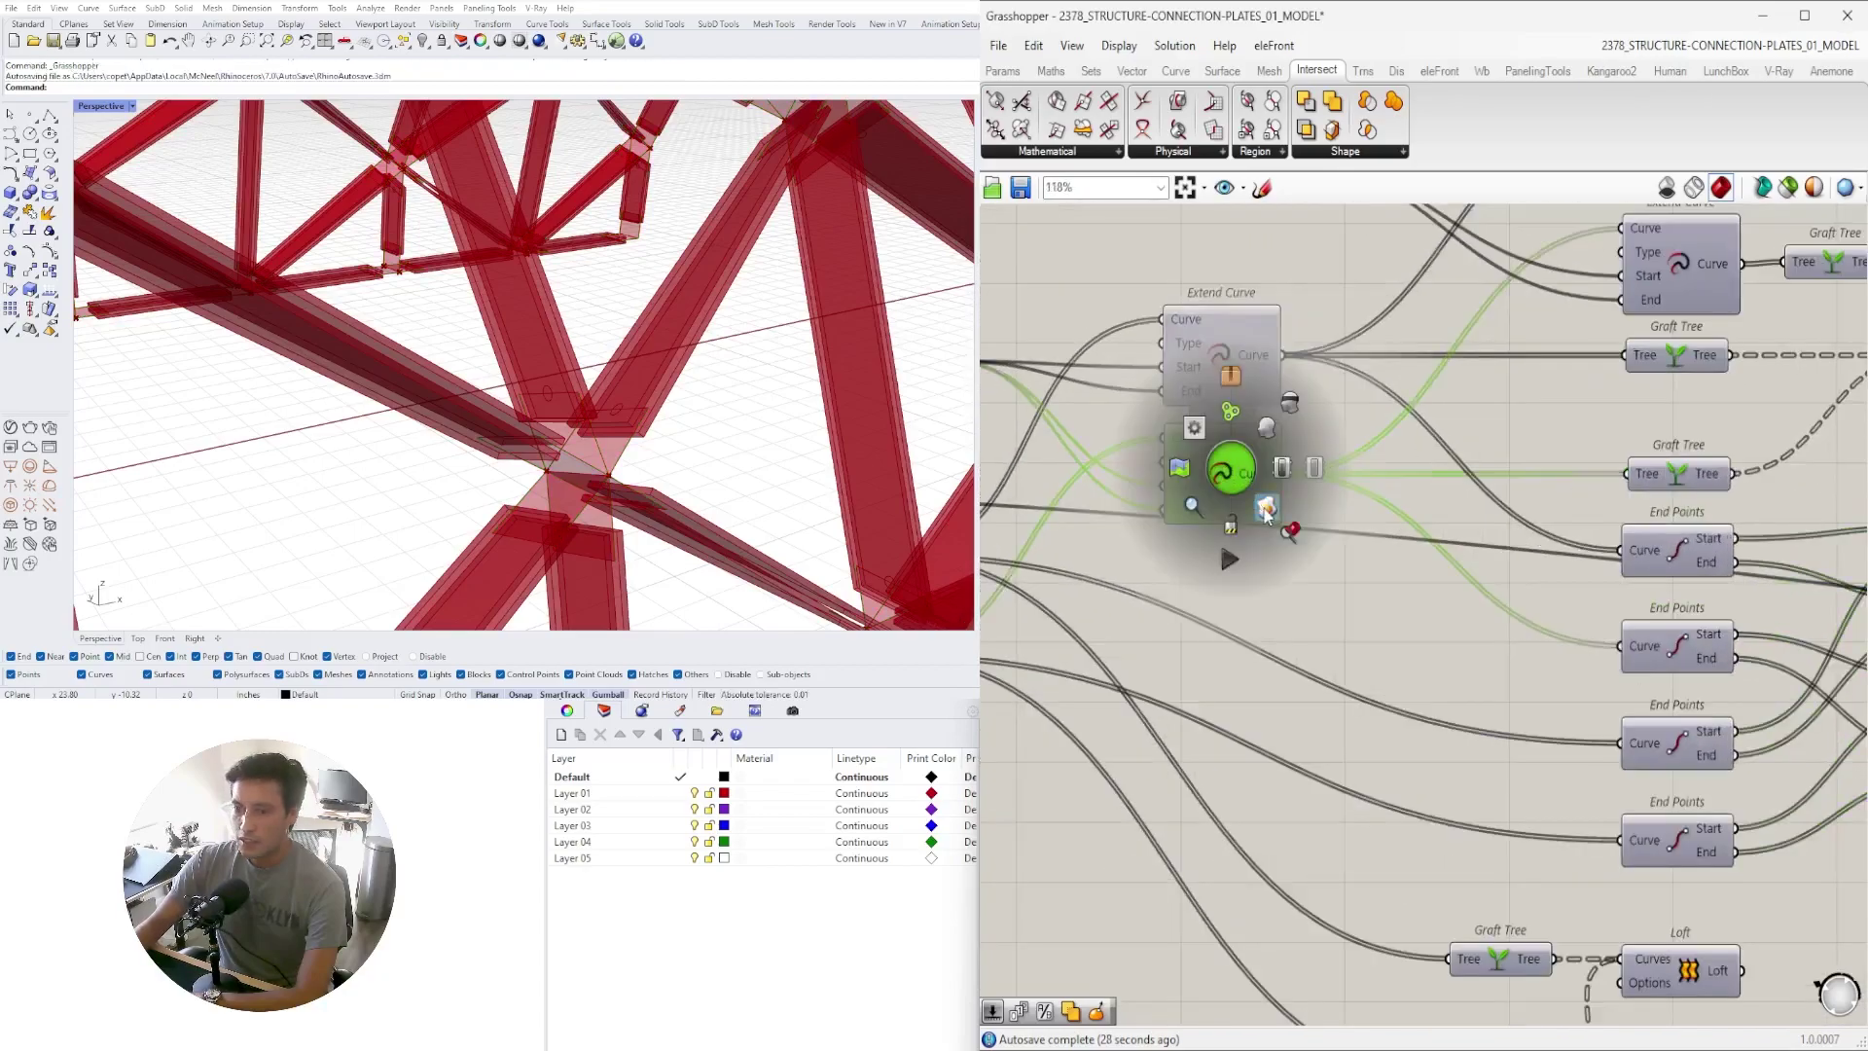
left_click(1266, 511)
middle_click(1220, 472)
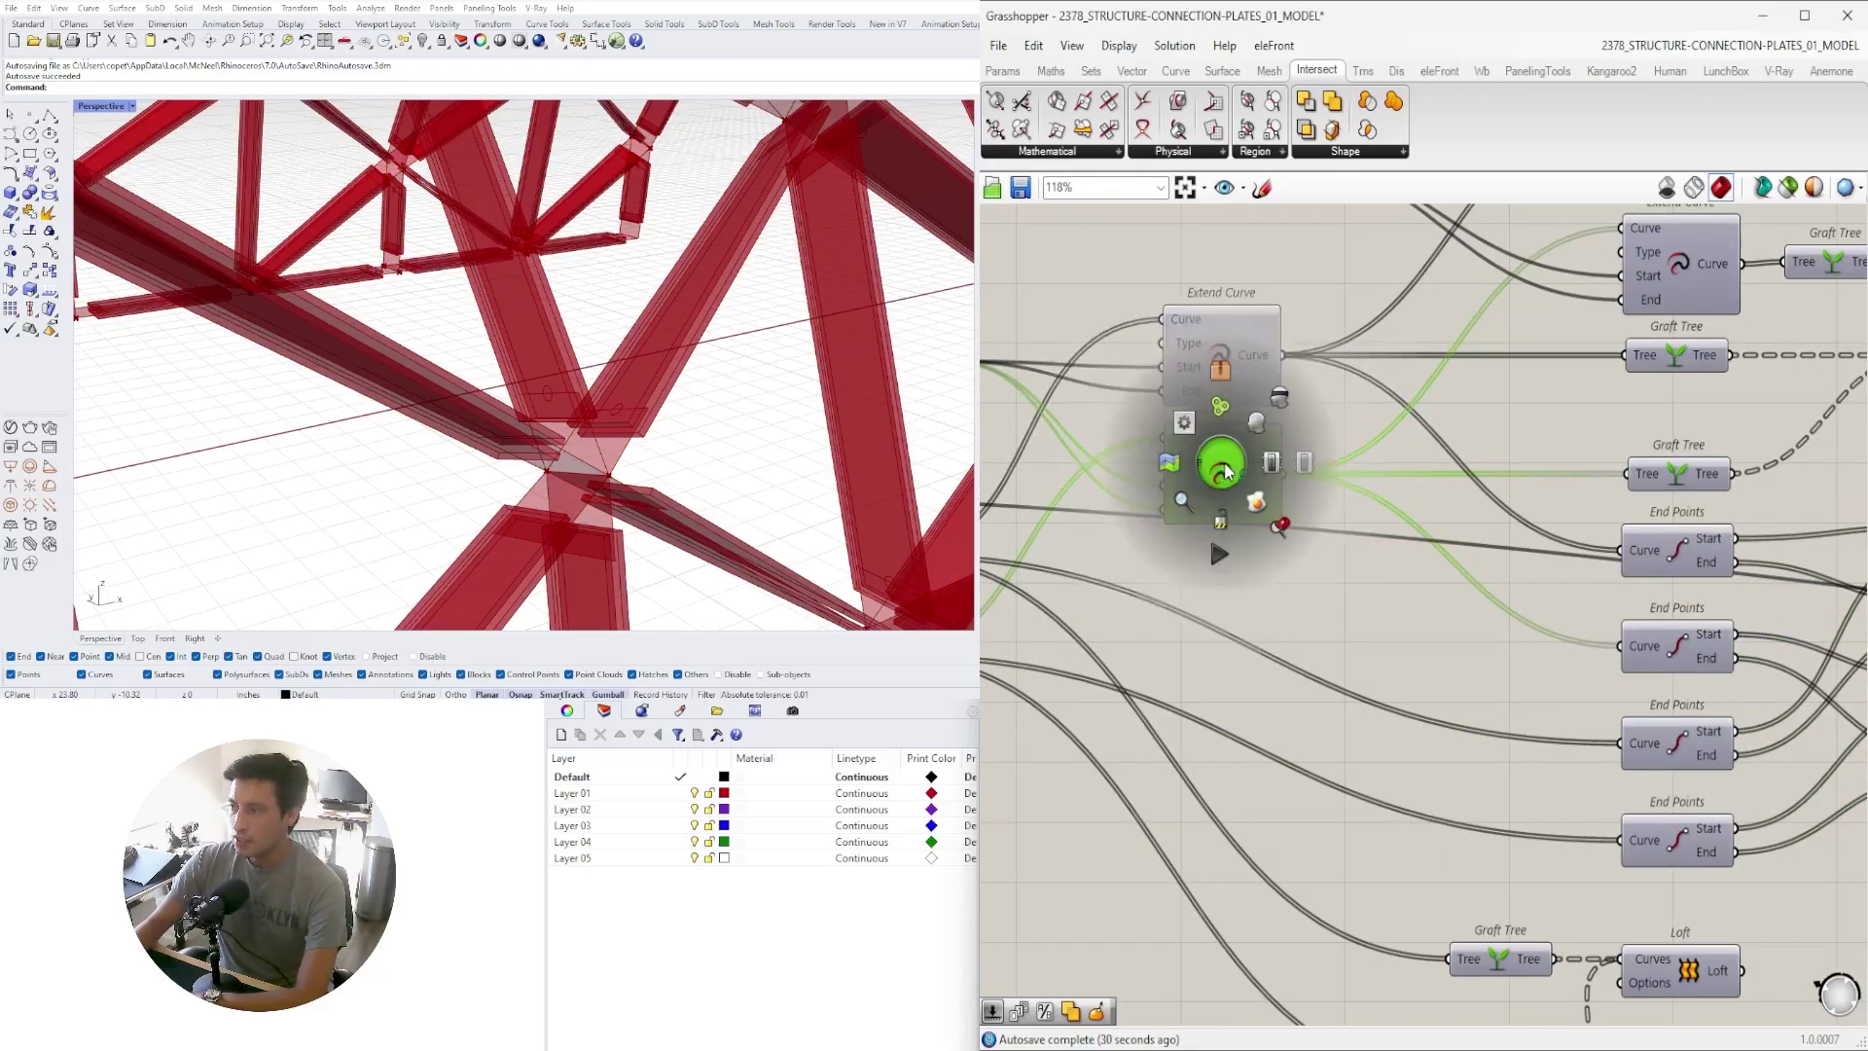
left_click(1257, 428)
mouse_move(732, 419)
right_mouse_down()
mouse_move(605, 428)
mouse_move(716, 400)
right_mouse_up()
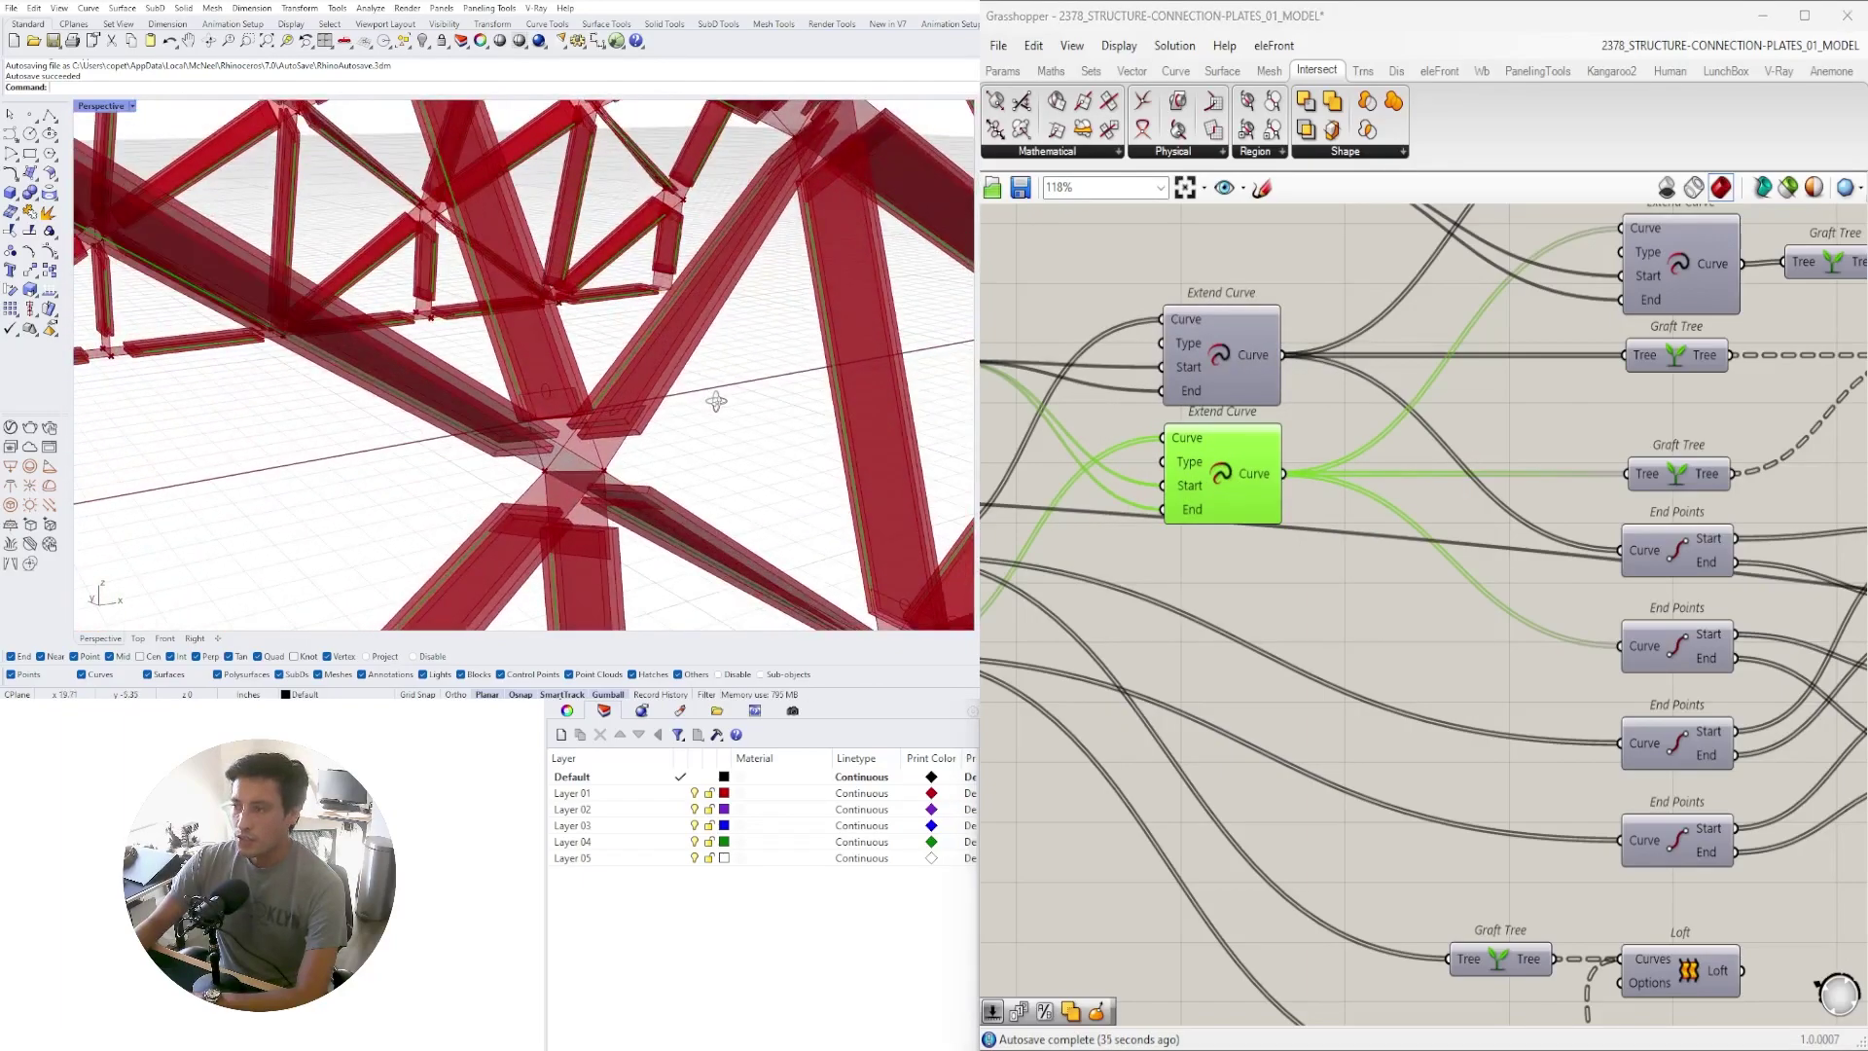
Show the upper Extend Curve fed by Negative as well and compare both sets of curves around the joint
left_click(1228, 345)
right_click(1227, 344)
left_click(1235, 387)
right_click_drag(667, 300, 545, 317)
left_click(1185, 455)
left_click(1203, 389)
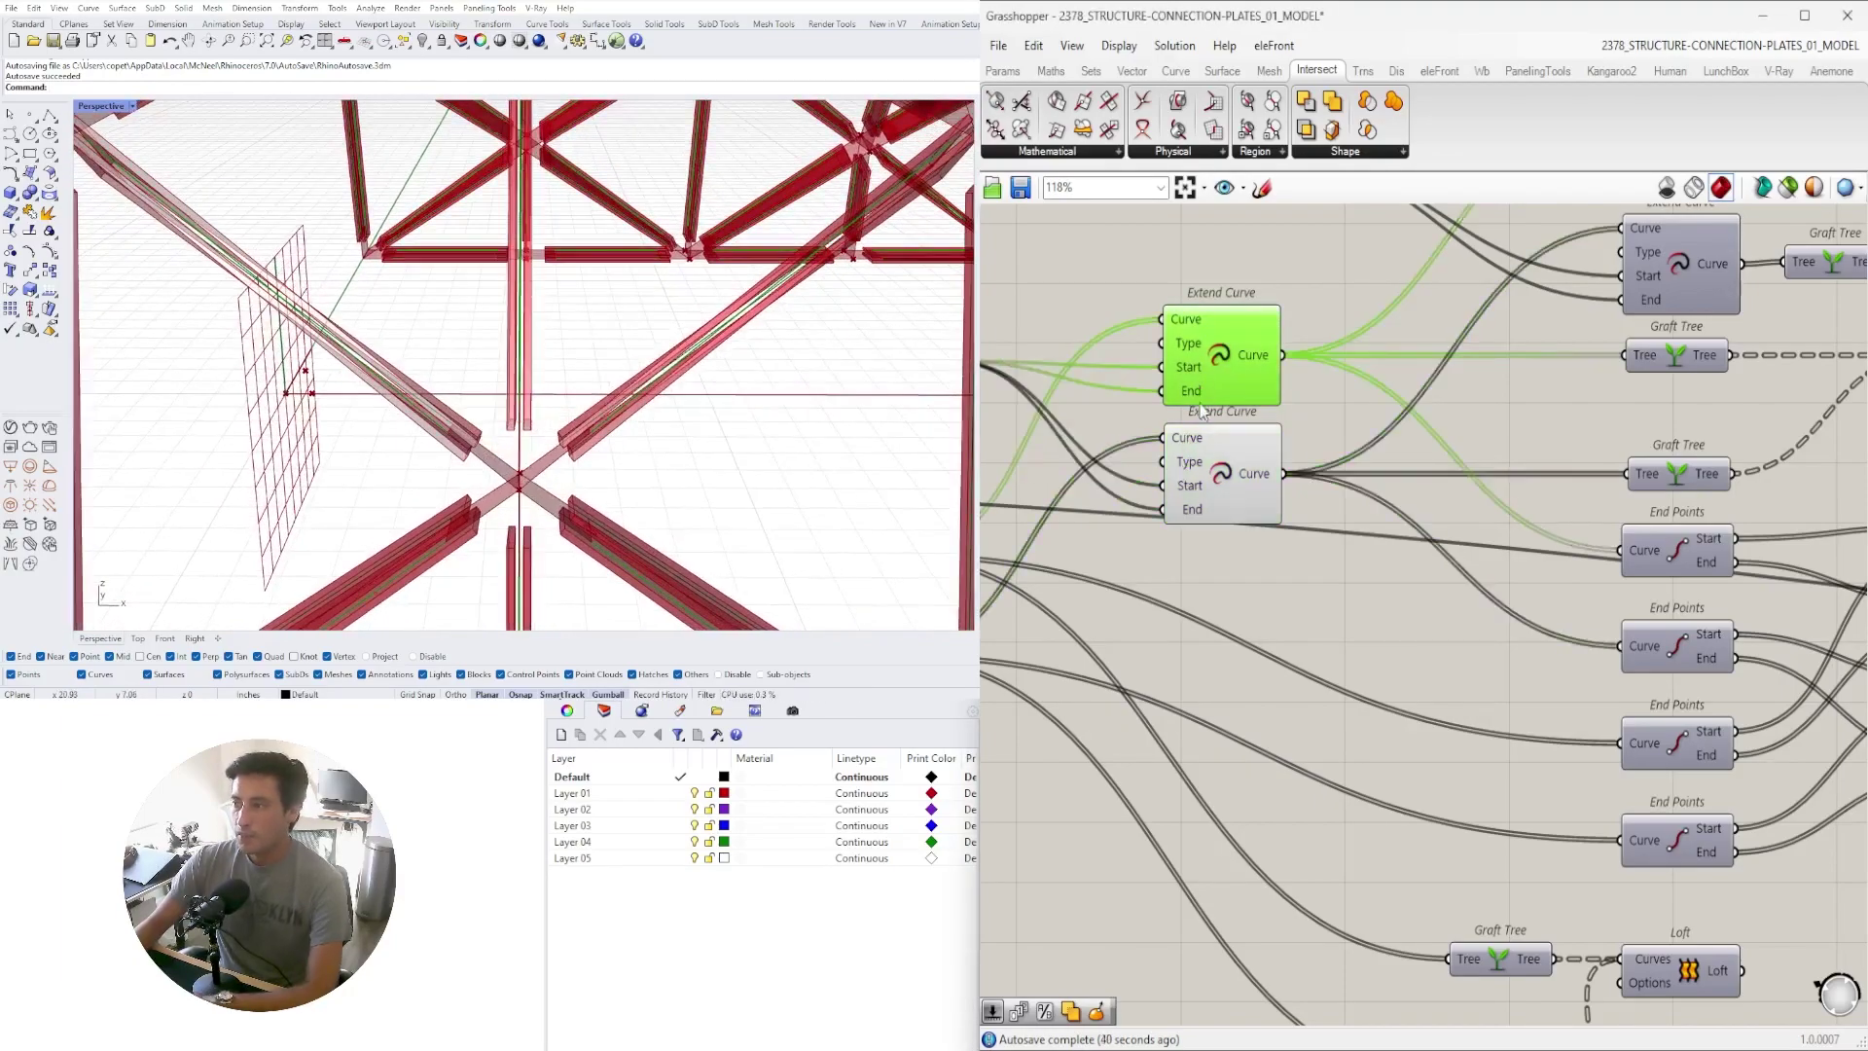
left_click(1207, 449, "shift")
right_click_drag(672, 382, 592, 370)
scroll(1438, 616, "down", 3)
scroll(1752, 263, "up", 4)
right_click_drag(1078, 684, 1363, 668)
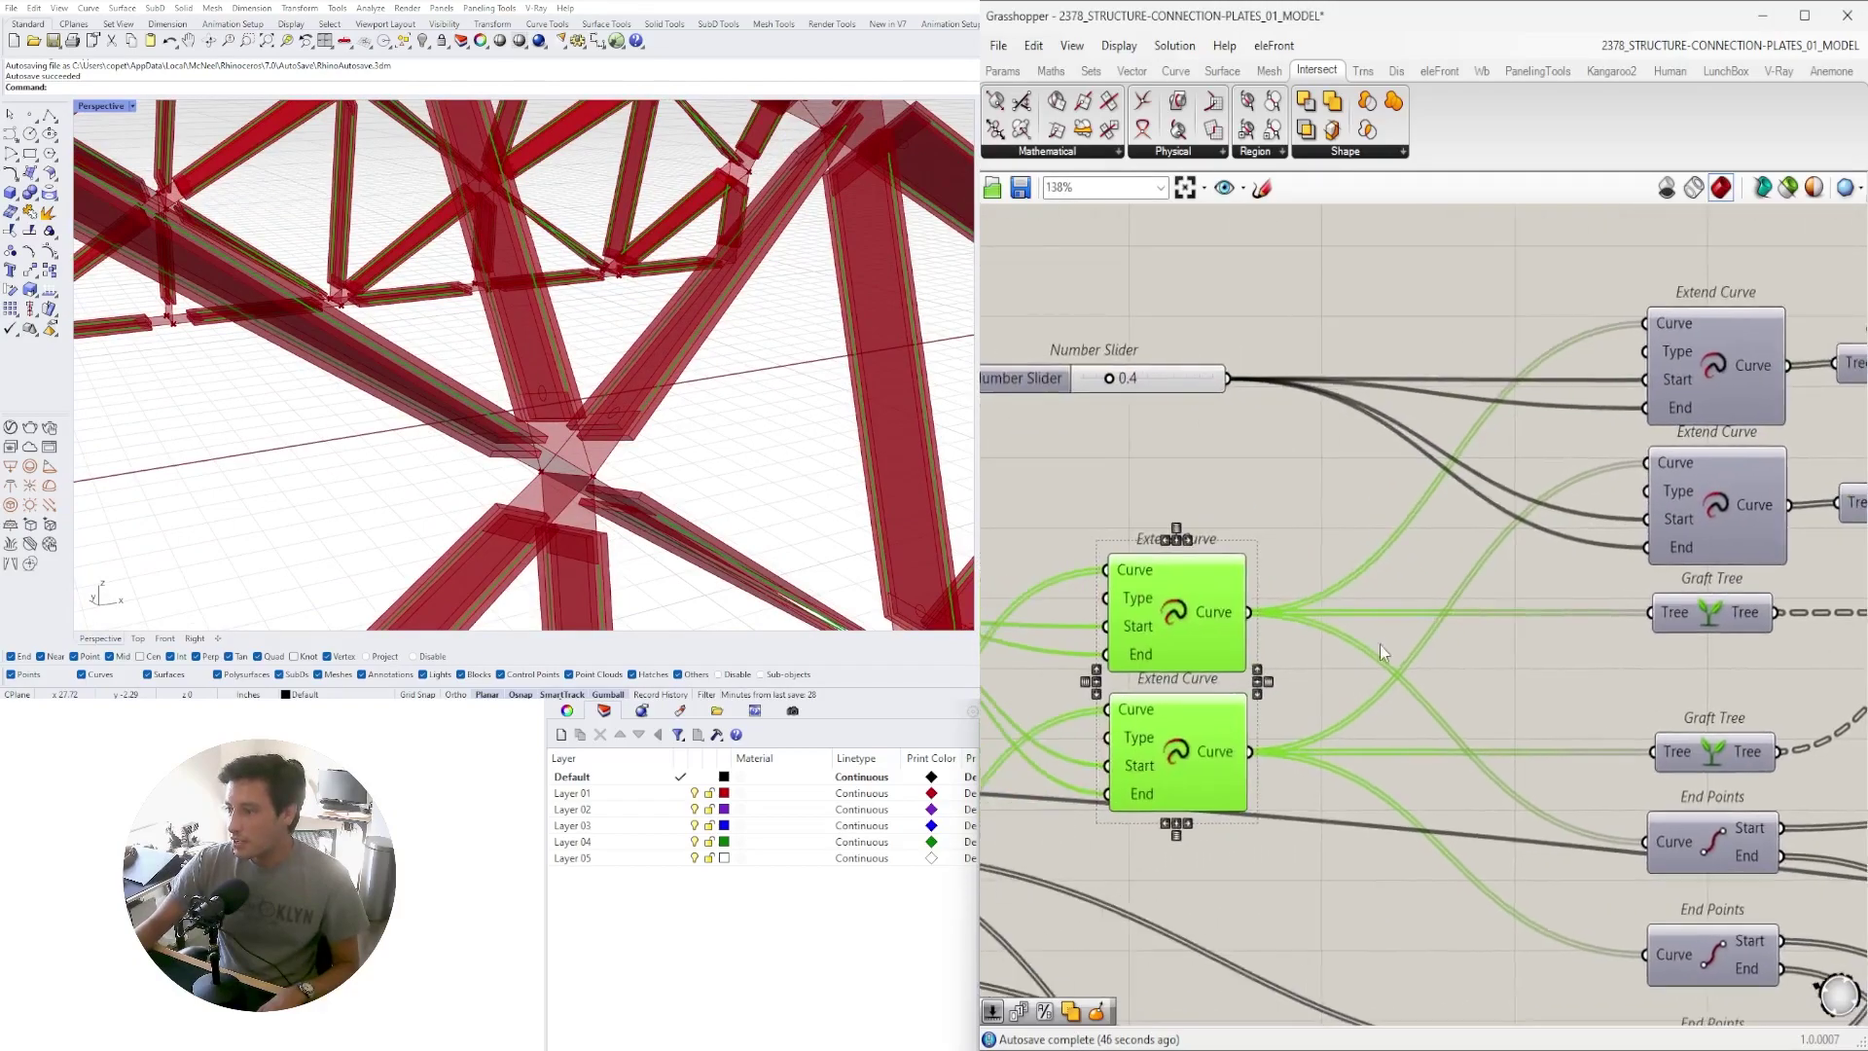
Hide the two Extend Curves fed by Negative and show the two Extend Curves driven by the 0.4 slider instead
left_click_drag(1293, 931, 1182, 599)
middle_click(1184, 600)
left_click(1235, 531)
right_click_drag(1518, 467, 1220, 480)
left_click_drag(1471, 283, 1427, 513)
middle_click(1432, 516)
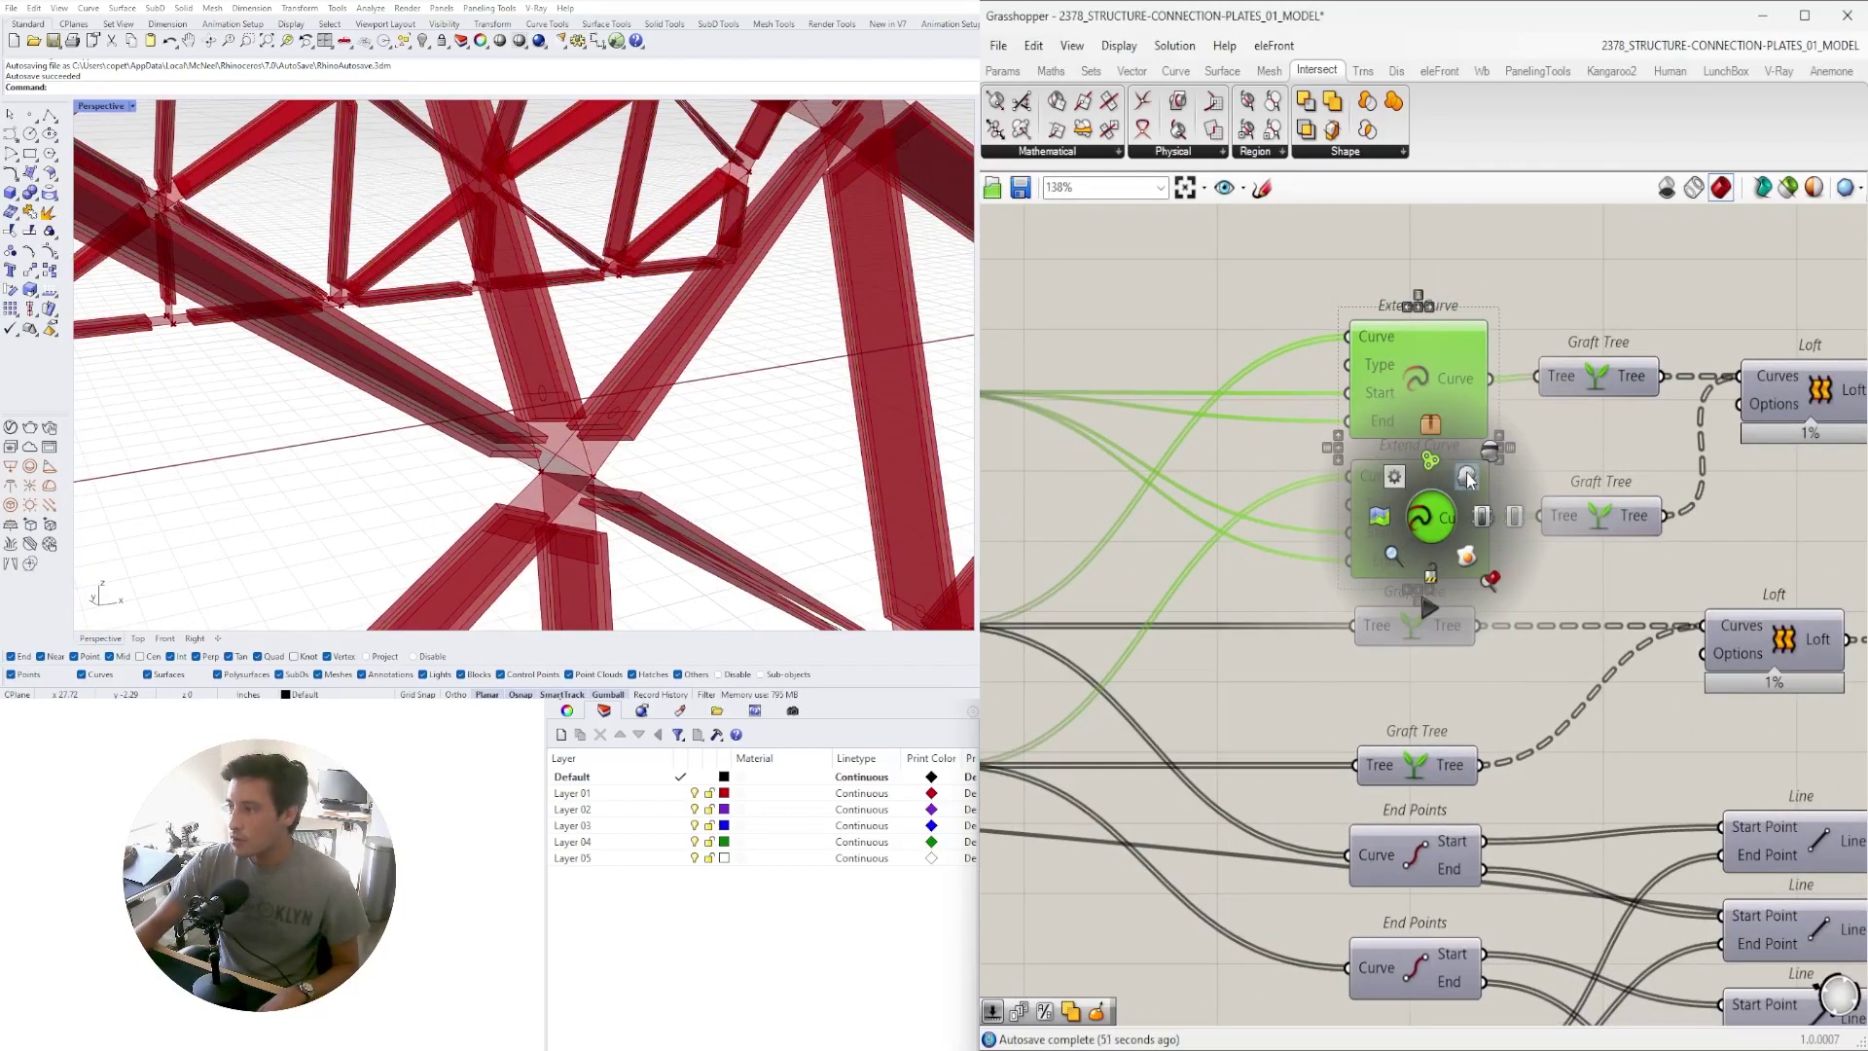
left_click(1467, 478)
right_click_drag(1506, 282, 1438, 302)
right_click_drag(1314, 406, 1461, 429)
left_click(1410, 408)
left_click(1500, 421)
Show the upper Extend Curve fed by Negative and compare it with the upper one driven by the 0.4 slider
scroll(1196, 605, "down", 2)
right_click_drag(1196, 604, 1403, 531)
right_click_drag(1184, 814, 1290, 725)
left_click(1324, 502)
right_click(1325, 502)
left_click(1375, 564)
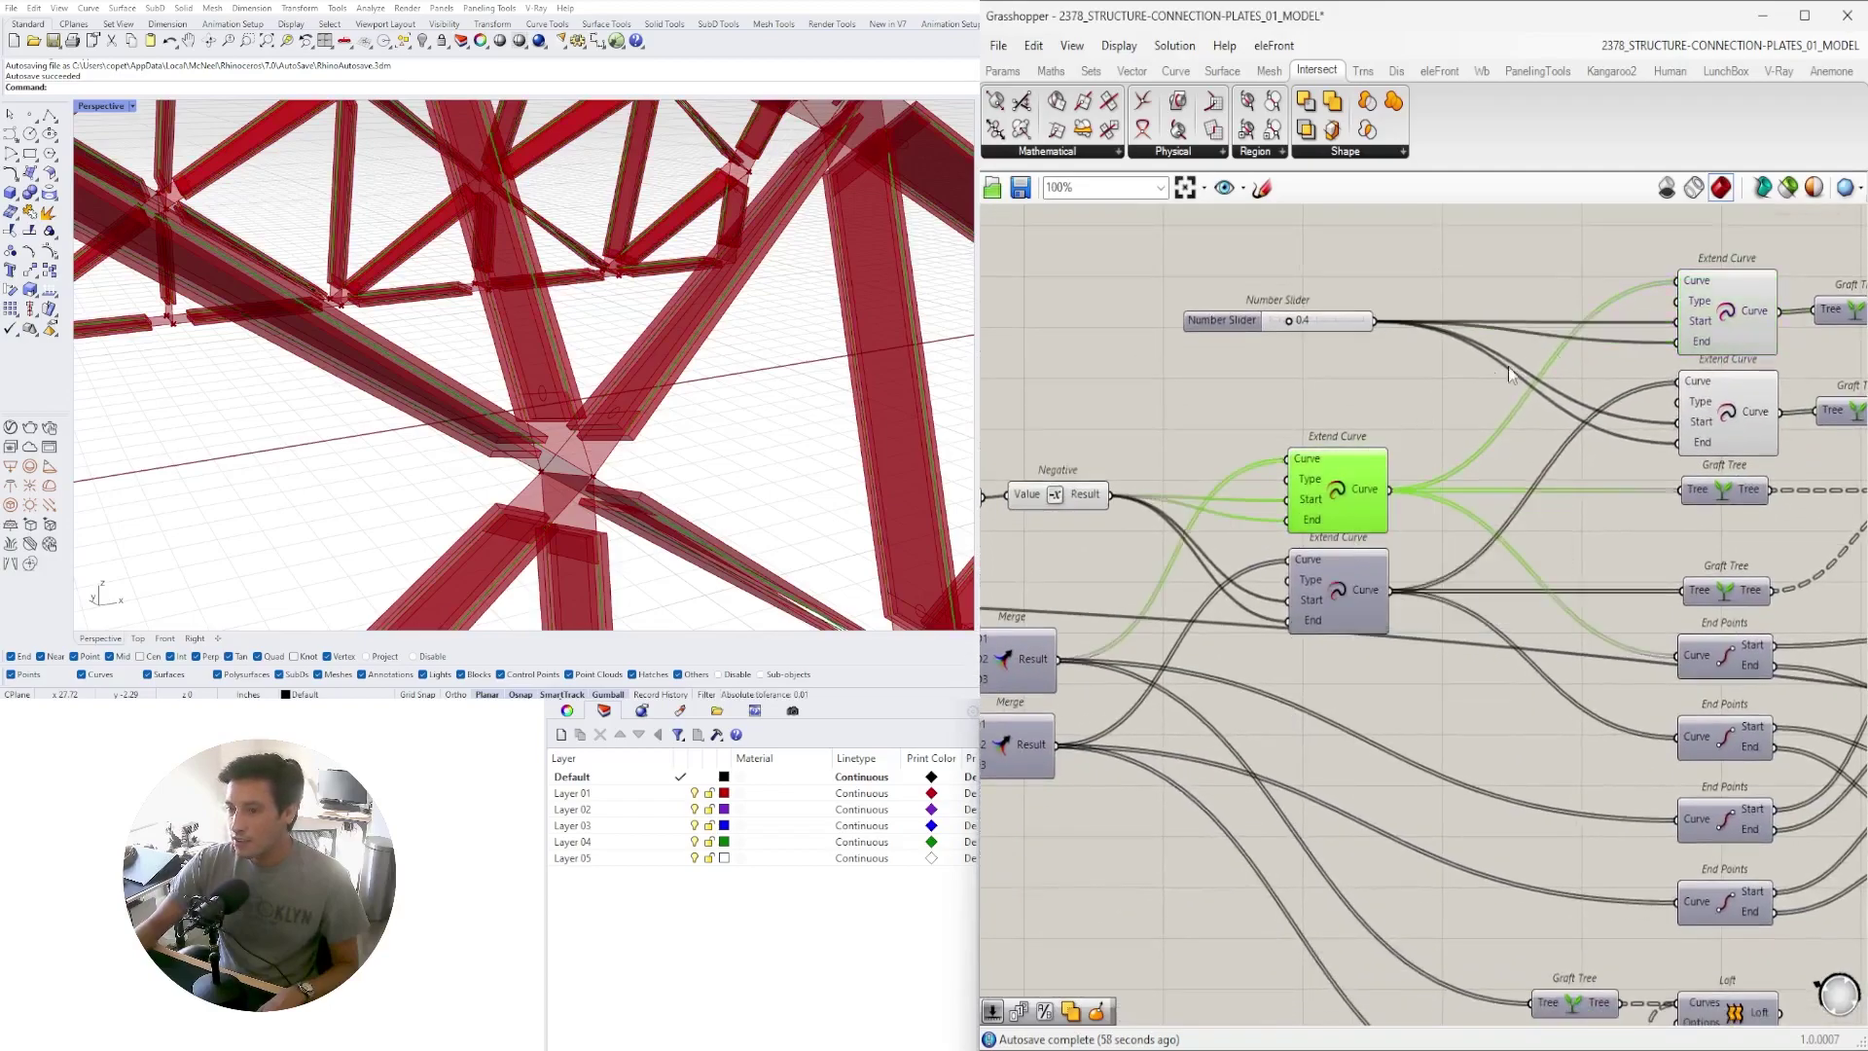
left_click(1714, 318, "shift")
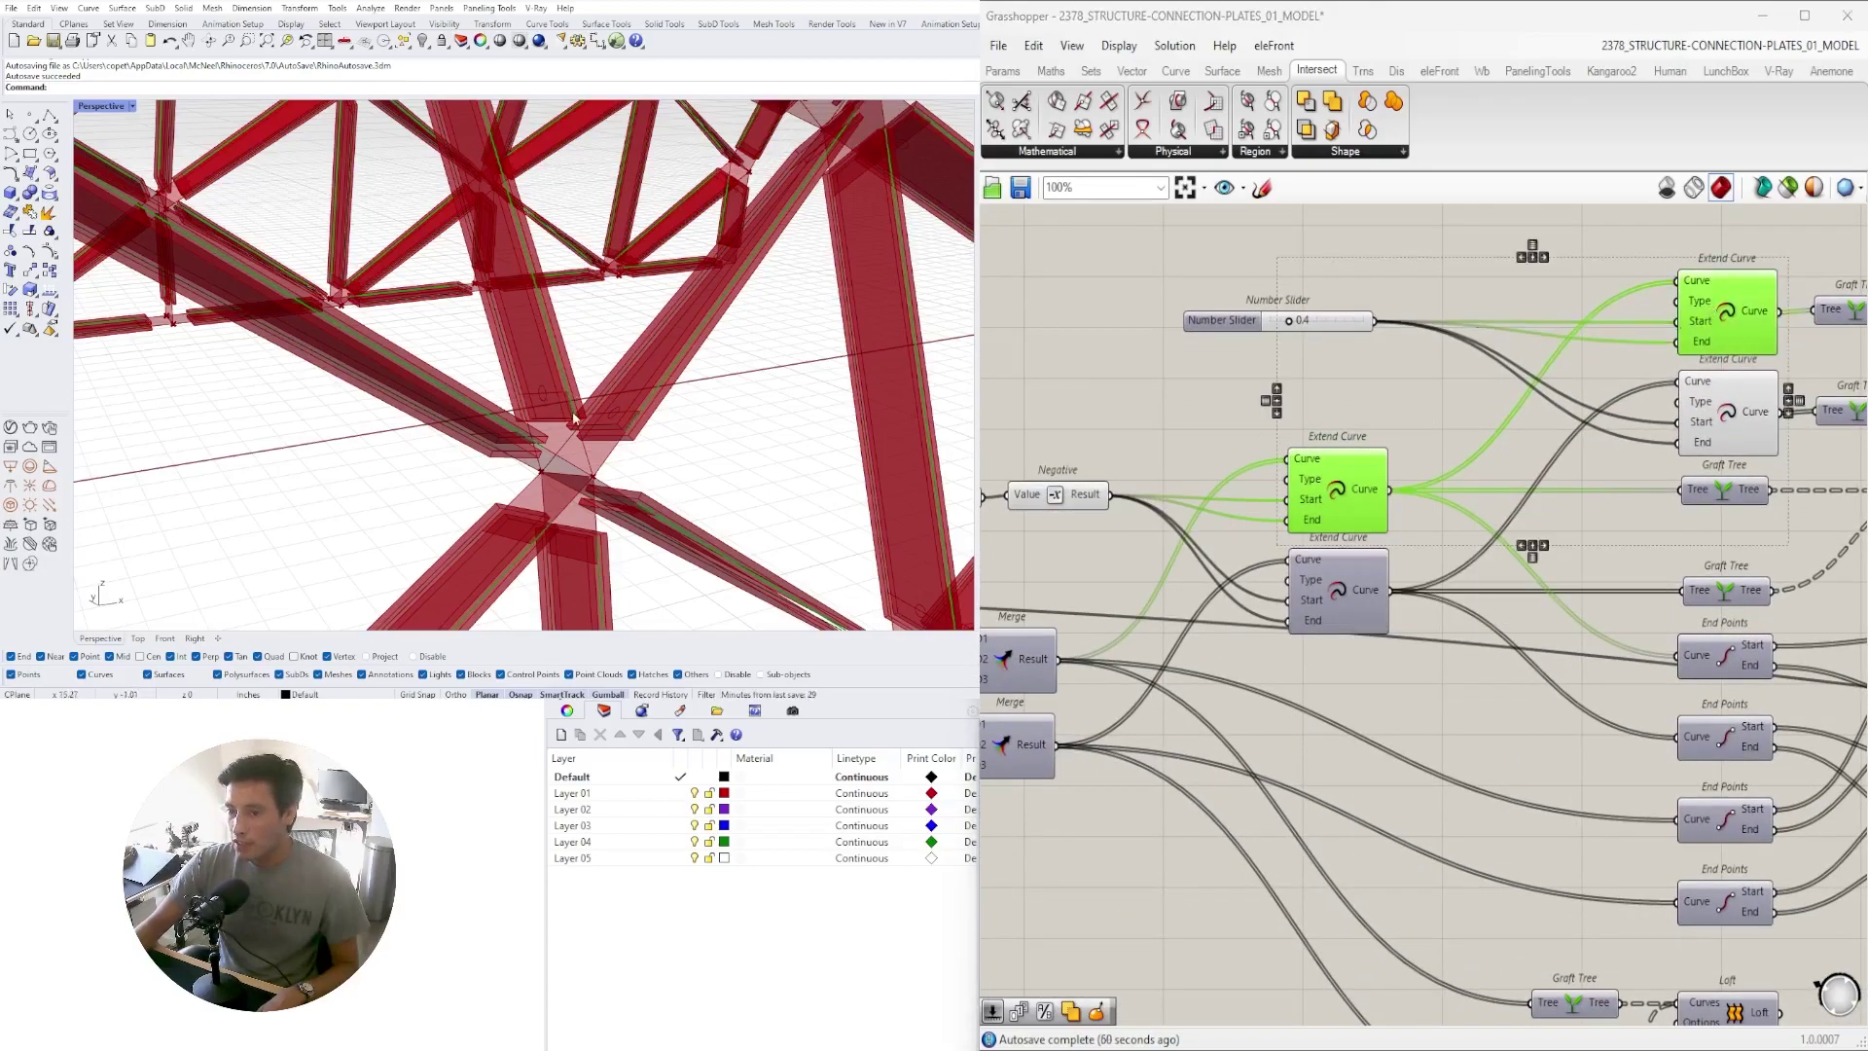
right_click_drag(1241, 451, 1223, 492)
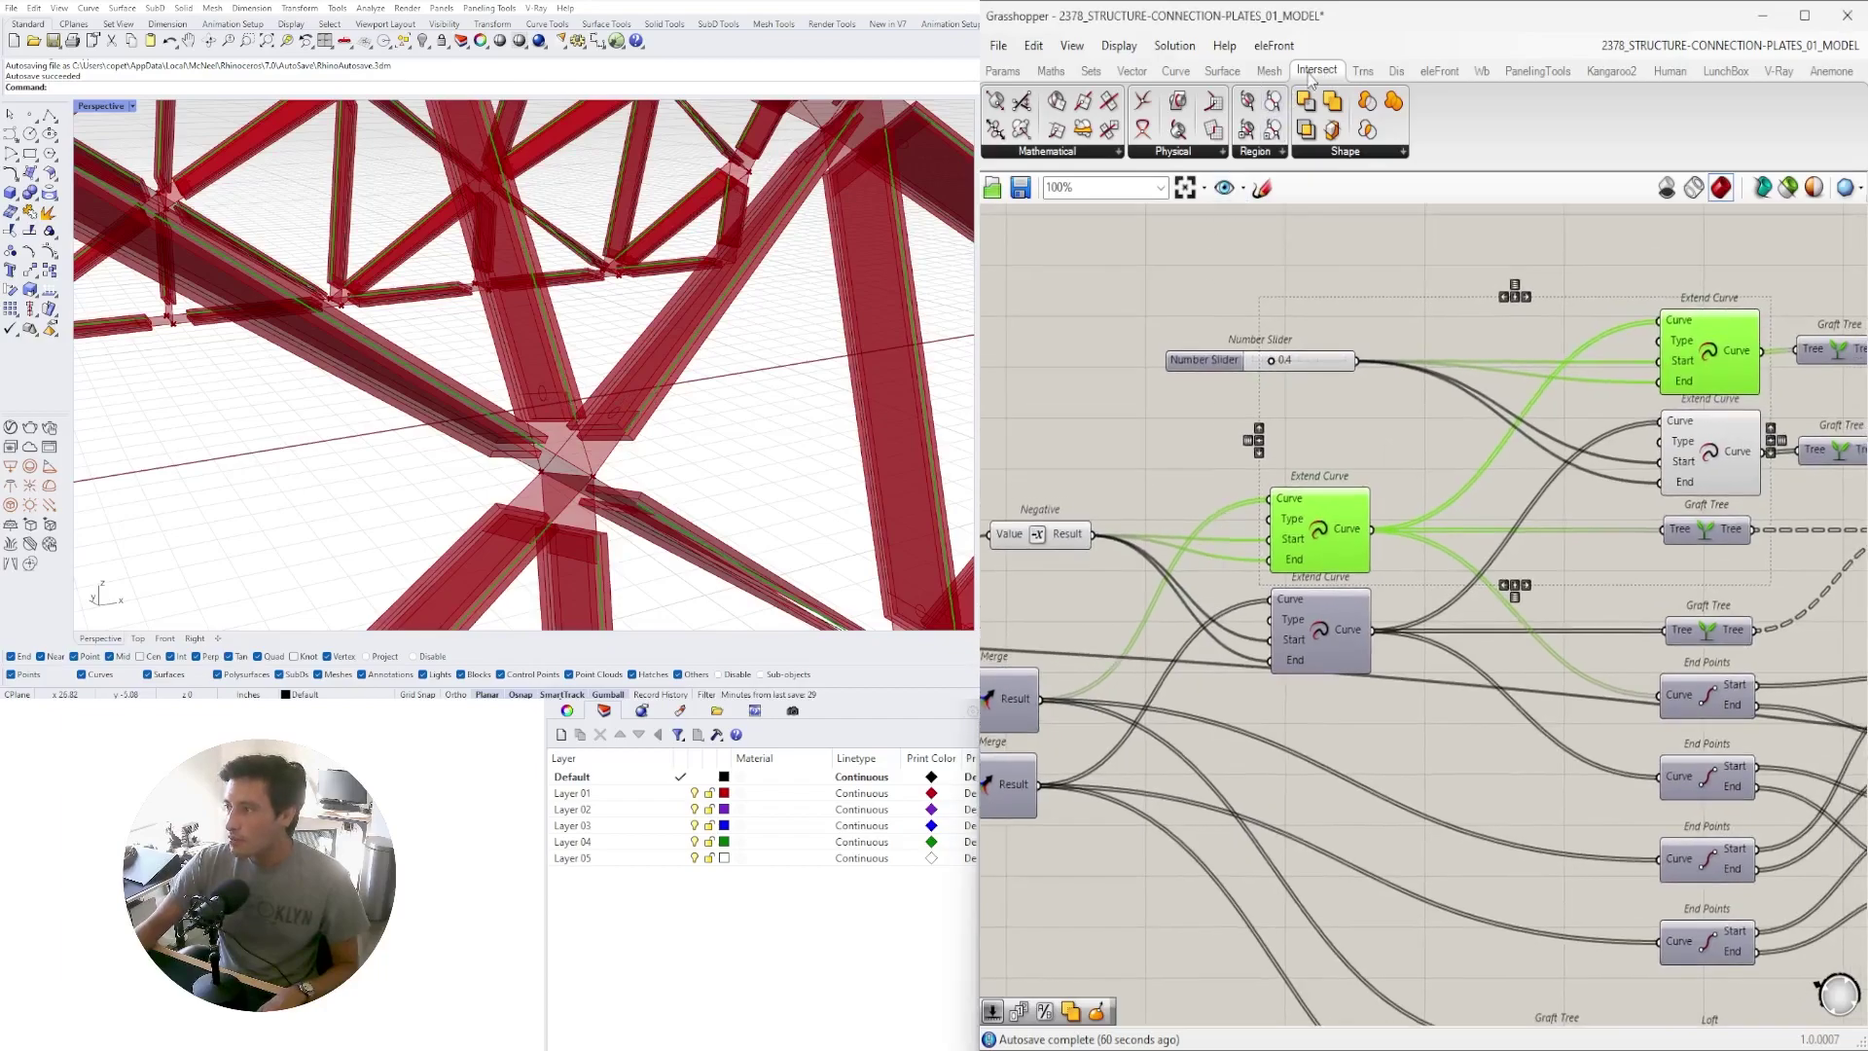
Add a Brep | Curve intersection component and connect the upper 0.4-slider Extend Curve to its Curve input
left_click(1205, 150)
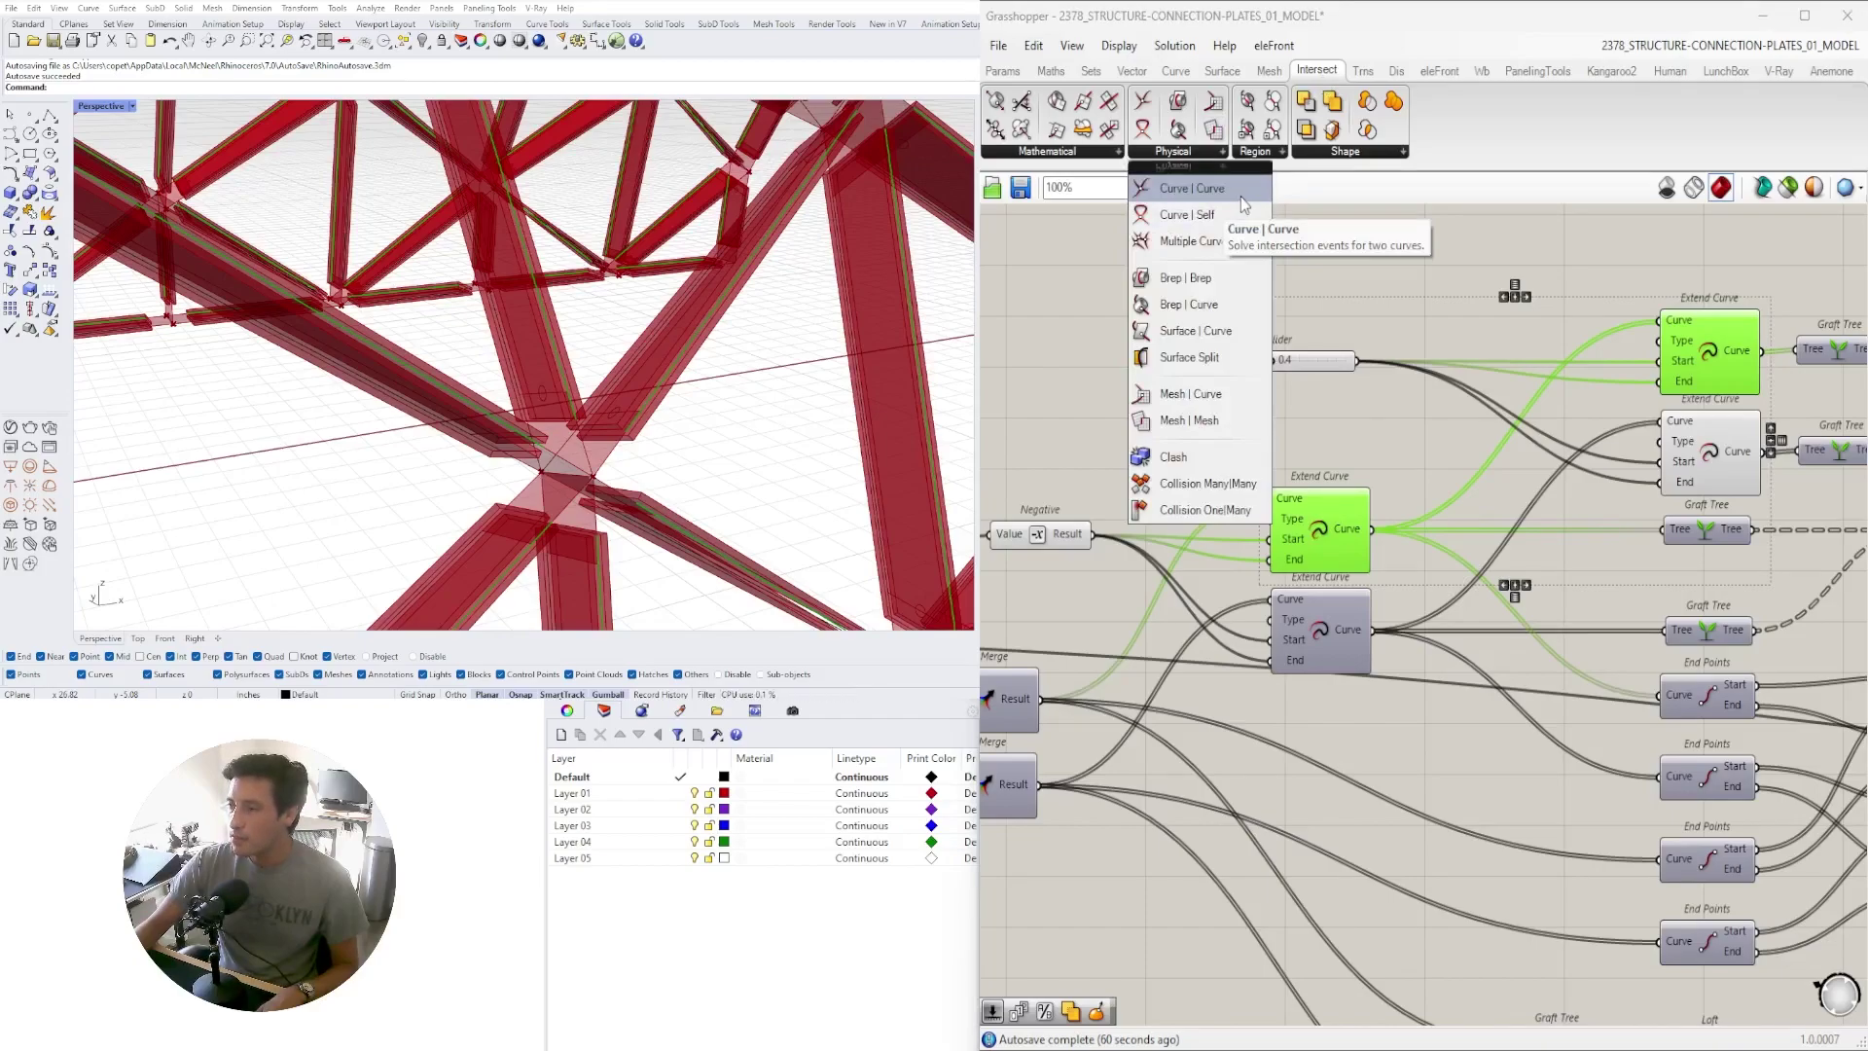
left_click_drag(1216, 304, 1377, 268)
left_click(1257, 465)
left_click(1324, 518)
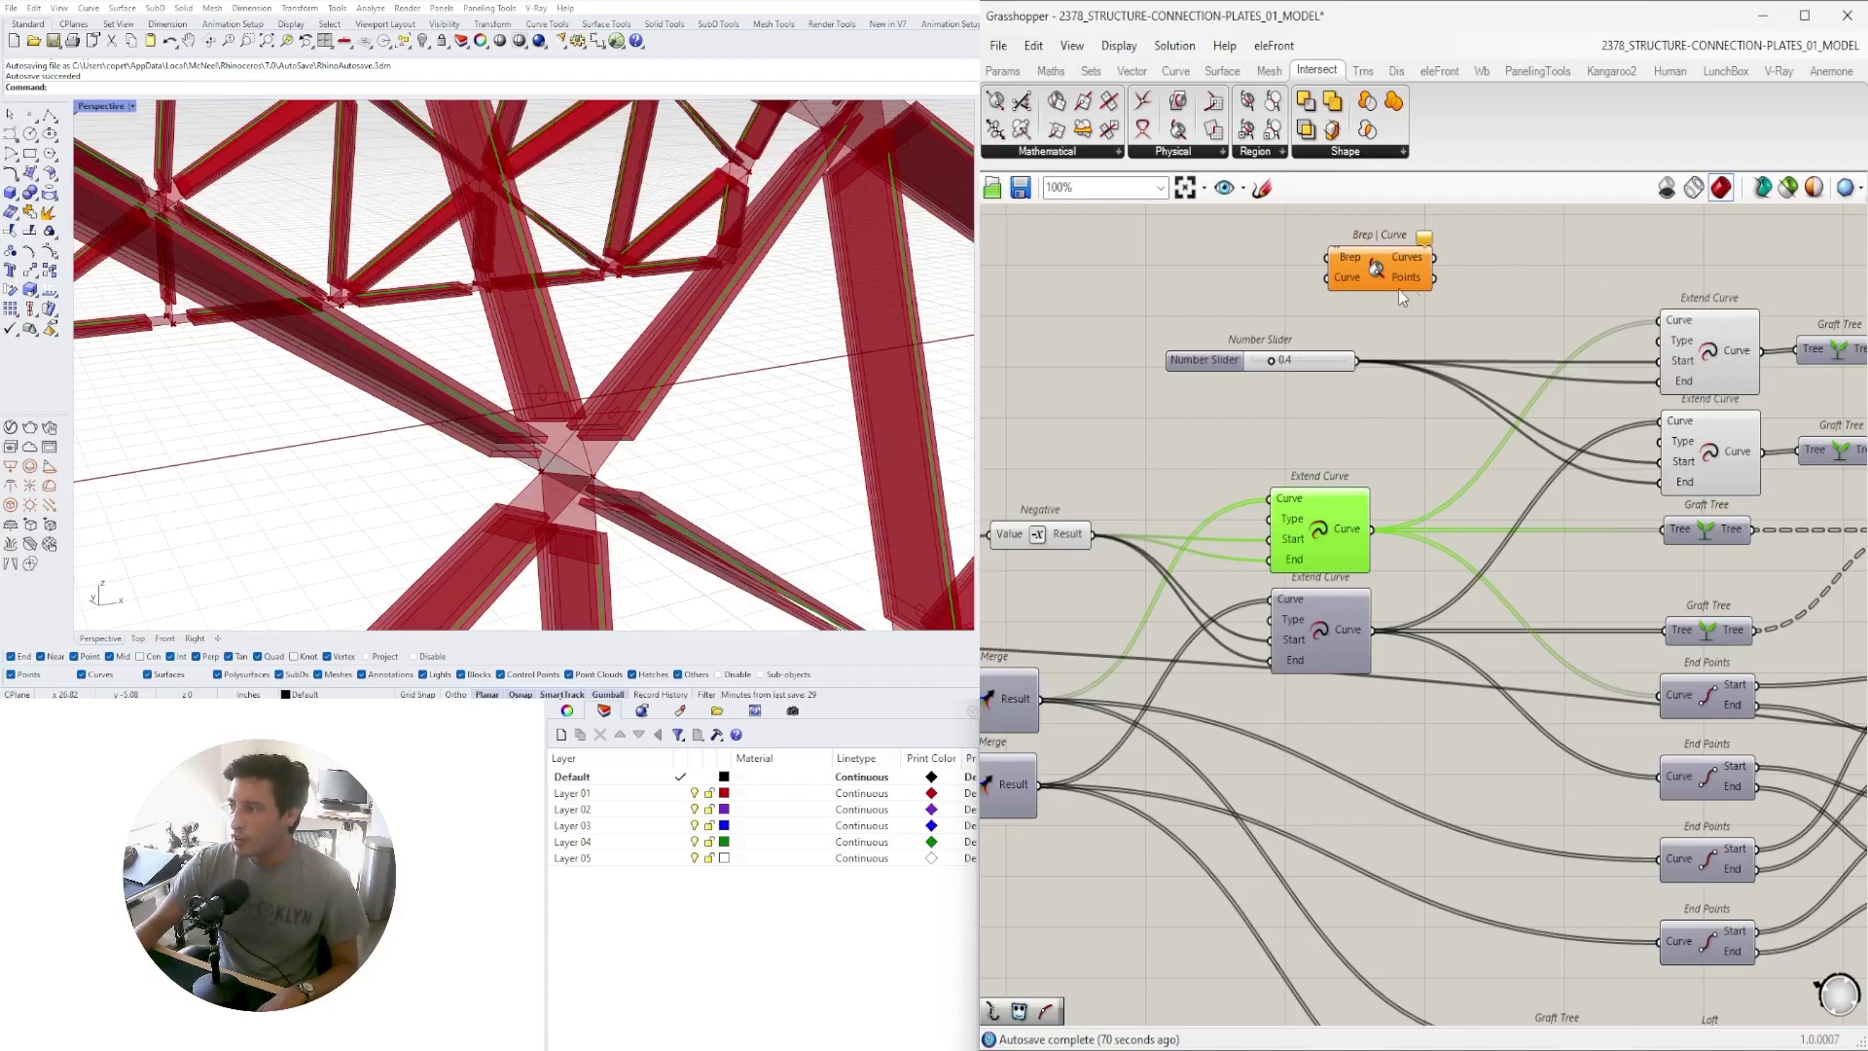
left_click_drag(1388, 284, 1865, 301)
right_click_drag(1772, 296, 1513, 434)
left_click(1473, 477)
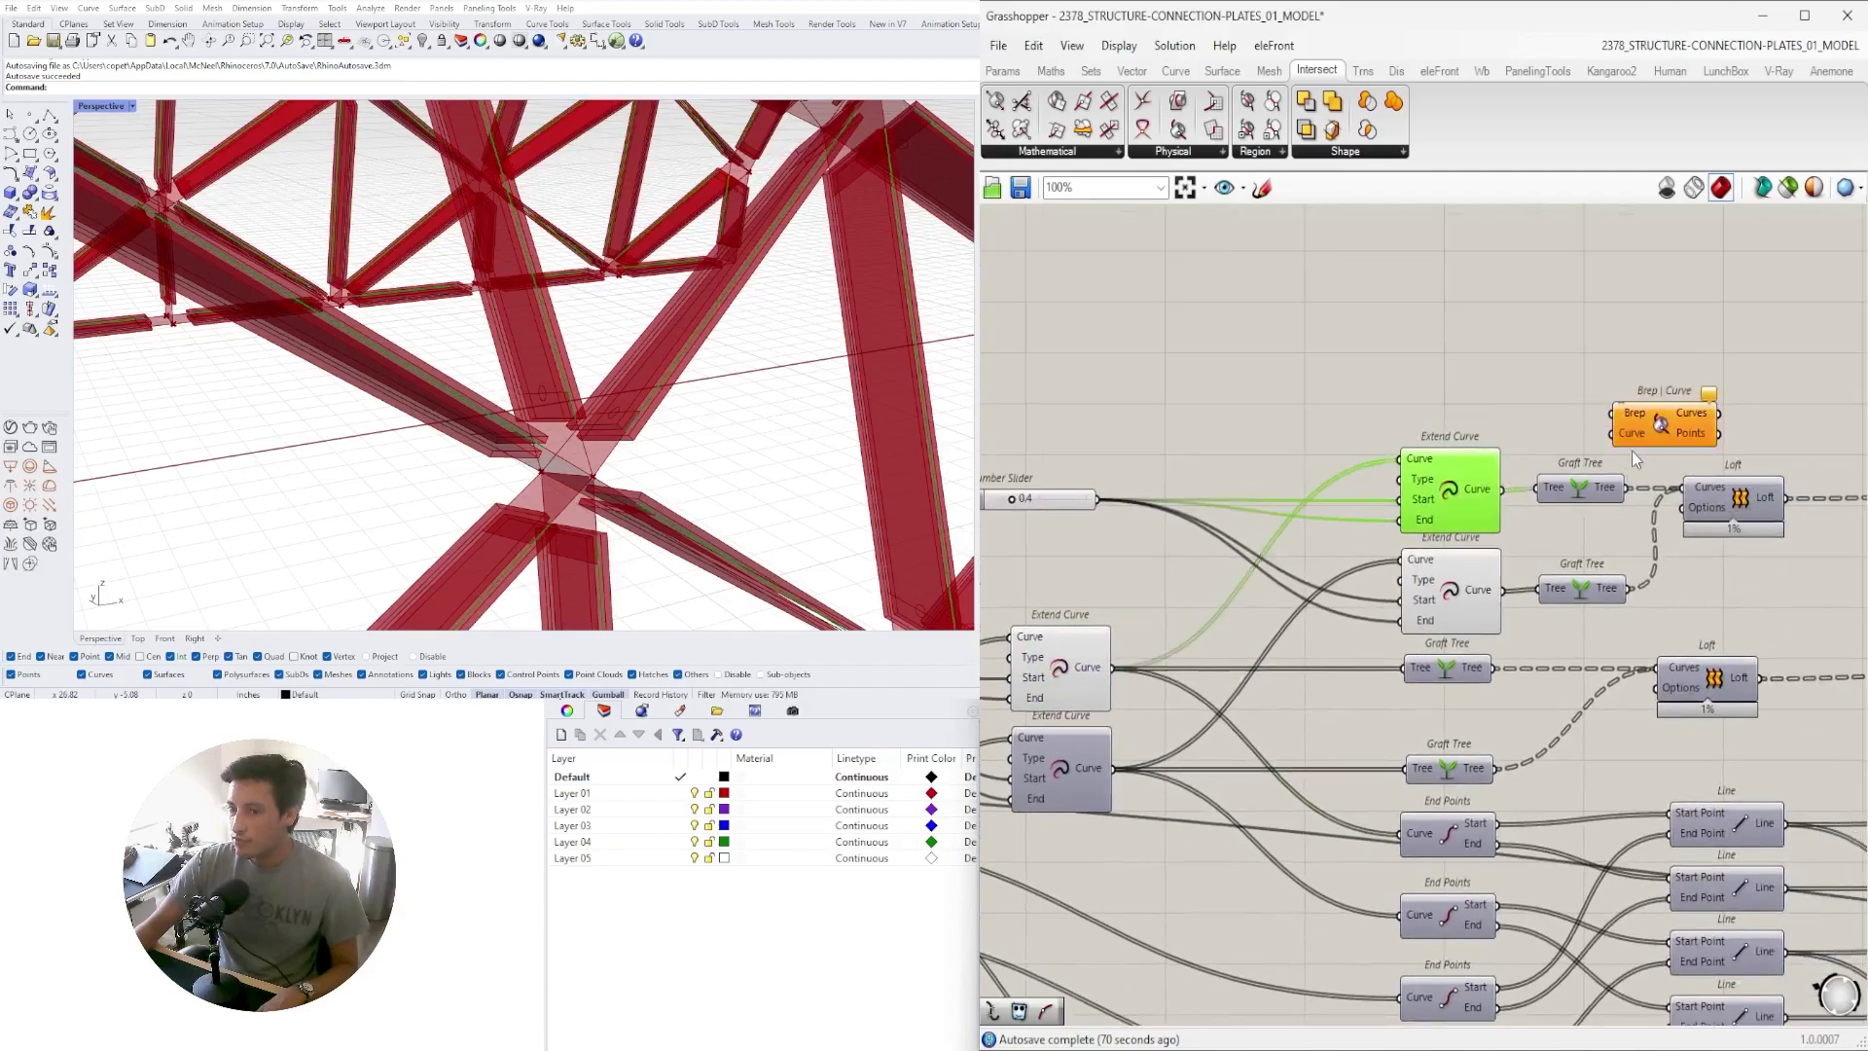
left_click_drag(1681, 424, 1683, 375)
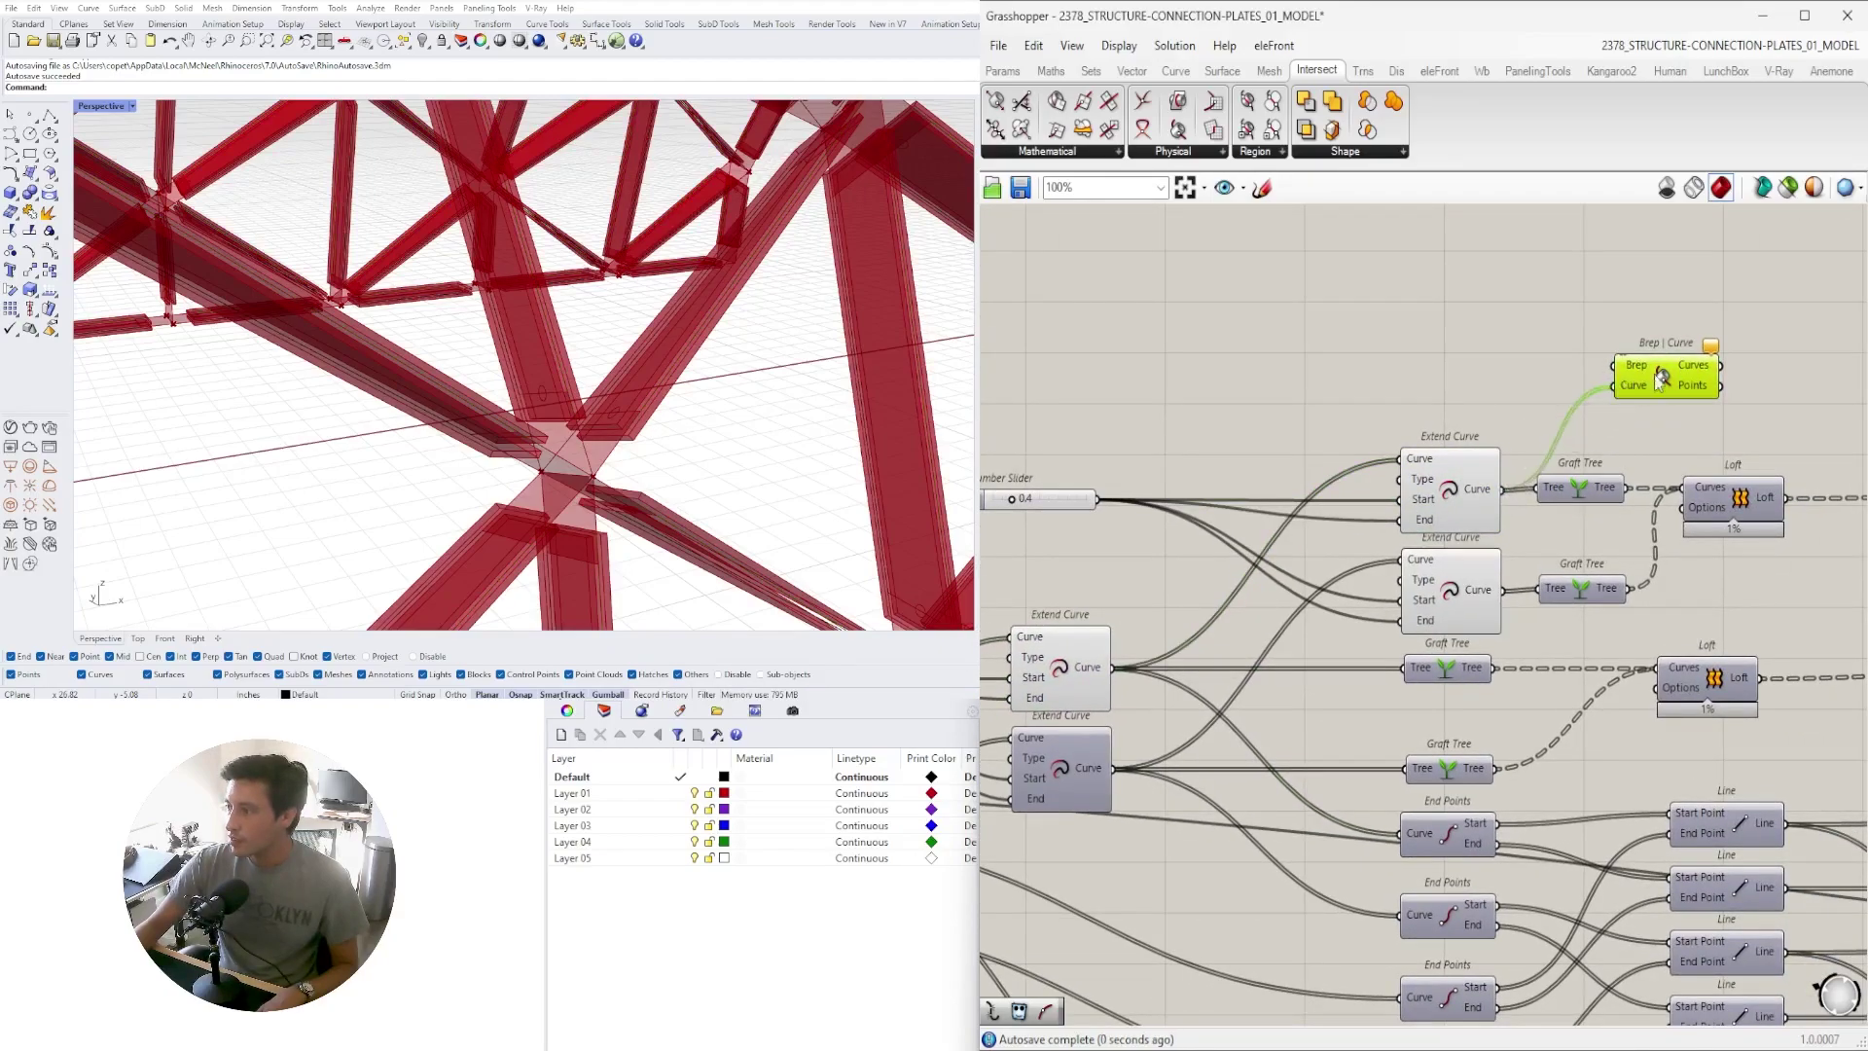
Relocate Brep | Curve below Construct Point and try to intersect the lower Move's plate surfaces with the extended curves
left_click(1477, 467)
right_click_drag(750, 351, 771, 402)
scroll(1289, 370, "down", 12)
left_click_drag(1619, 374, 1379, 479)
scroll(1362, 477, "up", 4)
scroll(1462, 488, "up", 8)
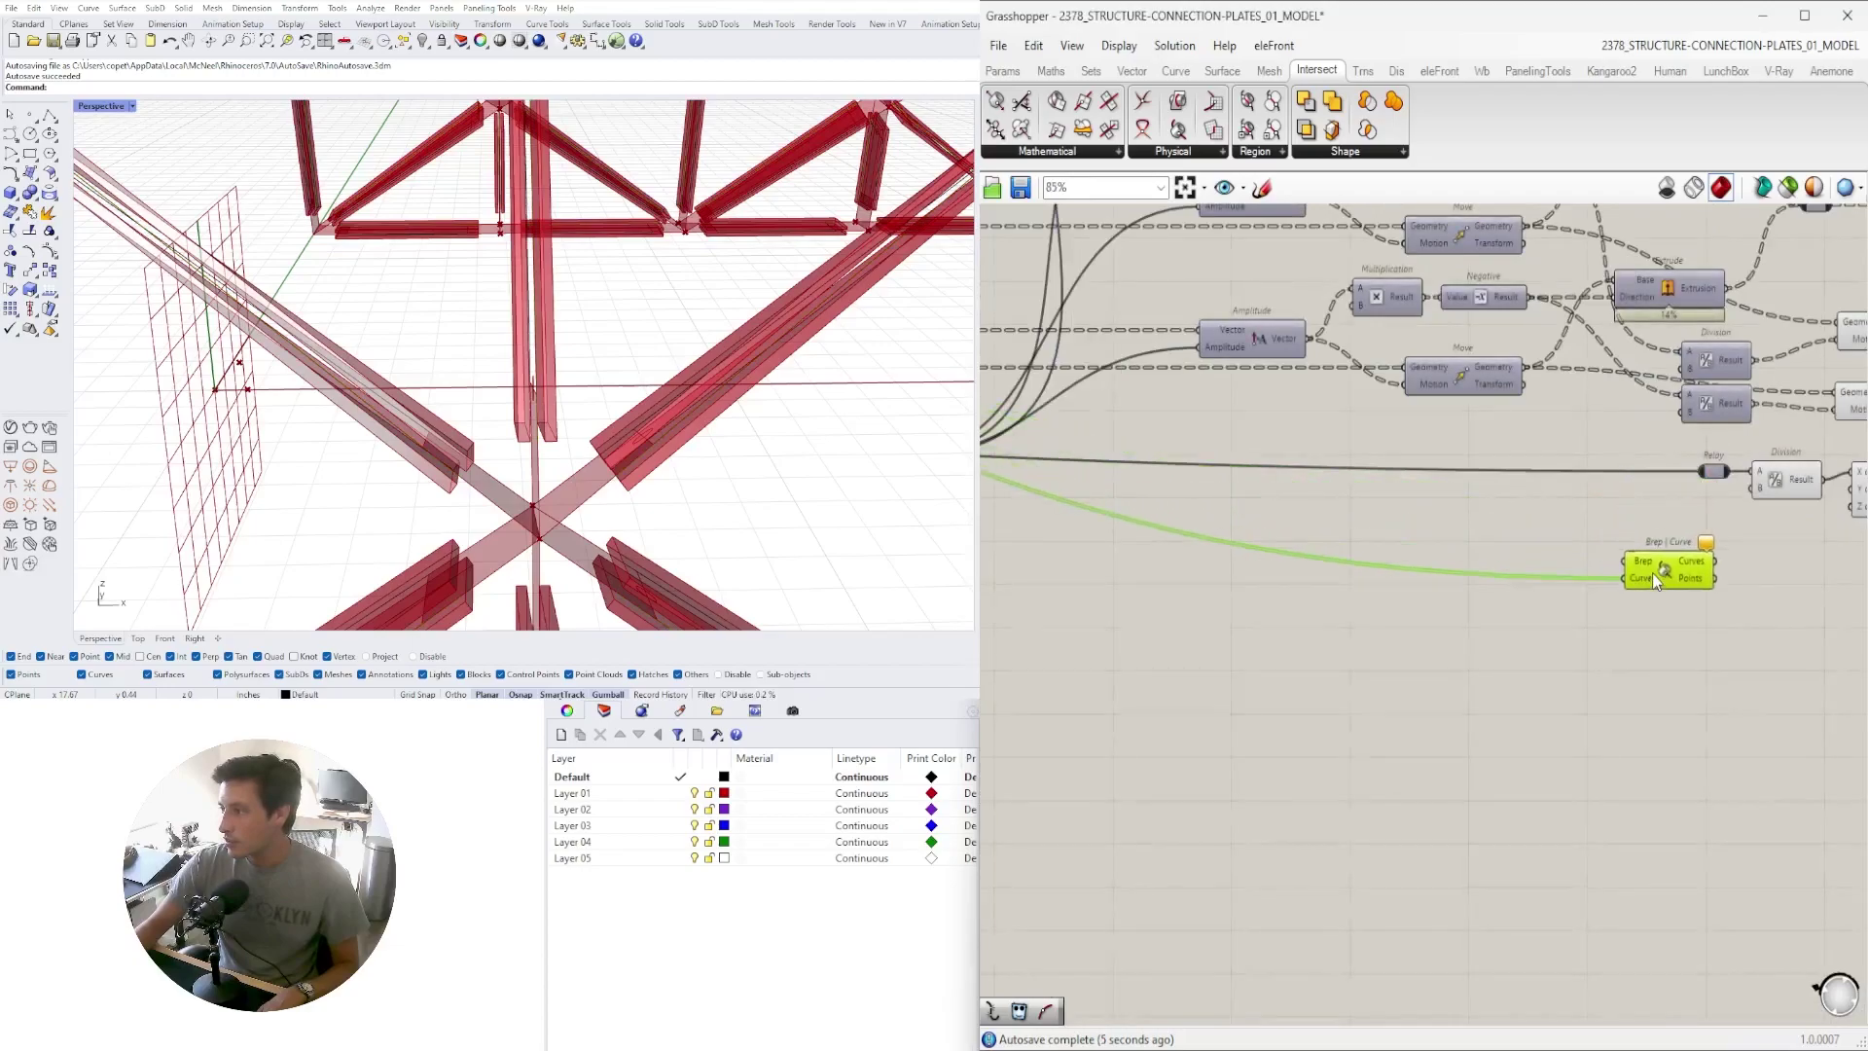
left_click_drag(1219, 705, 1578, 754)
scroll(1493, 506, "up", 3)
left_click(1411, 523)
right_click_drag(637, 421, 754, 365)
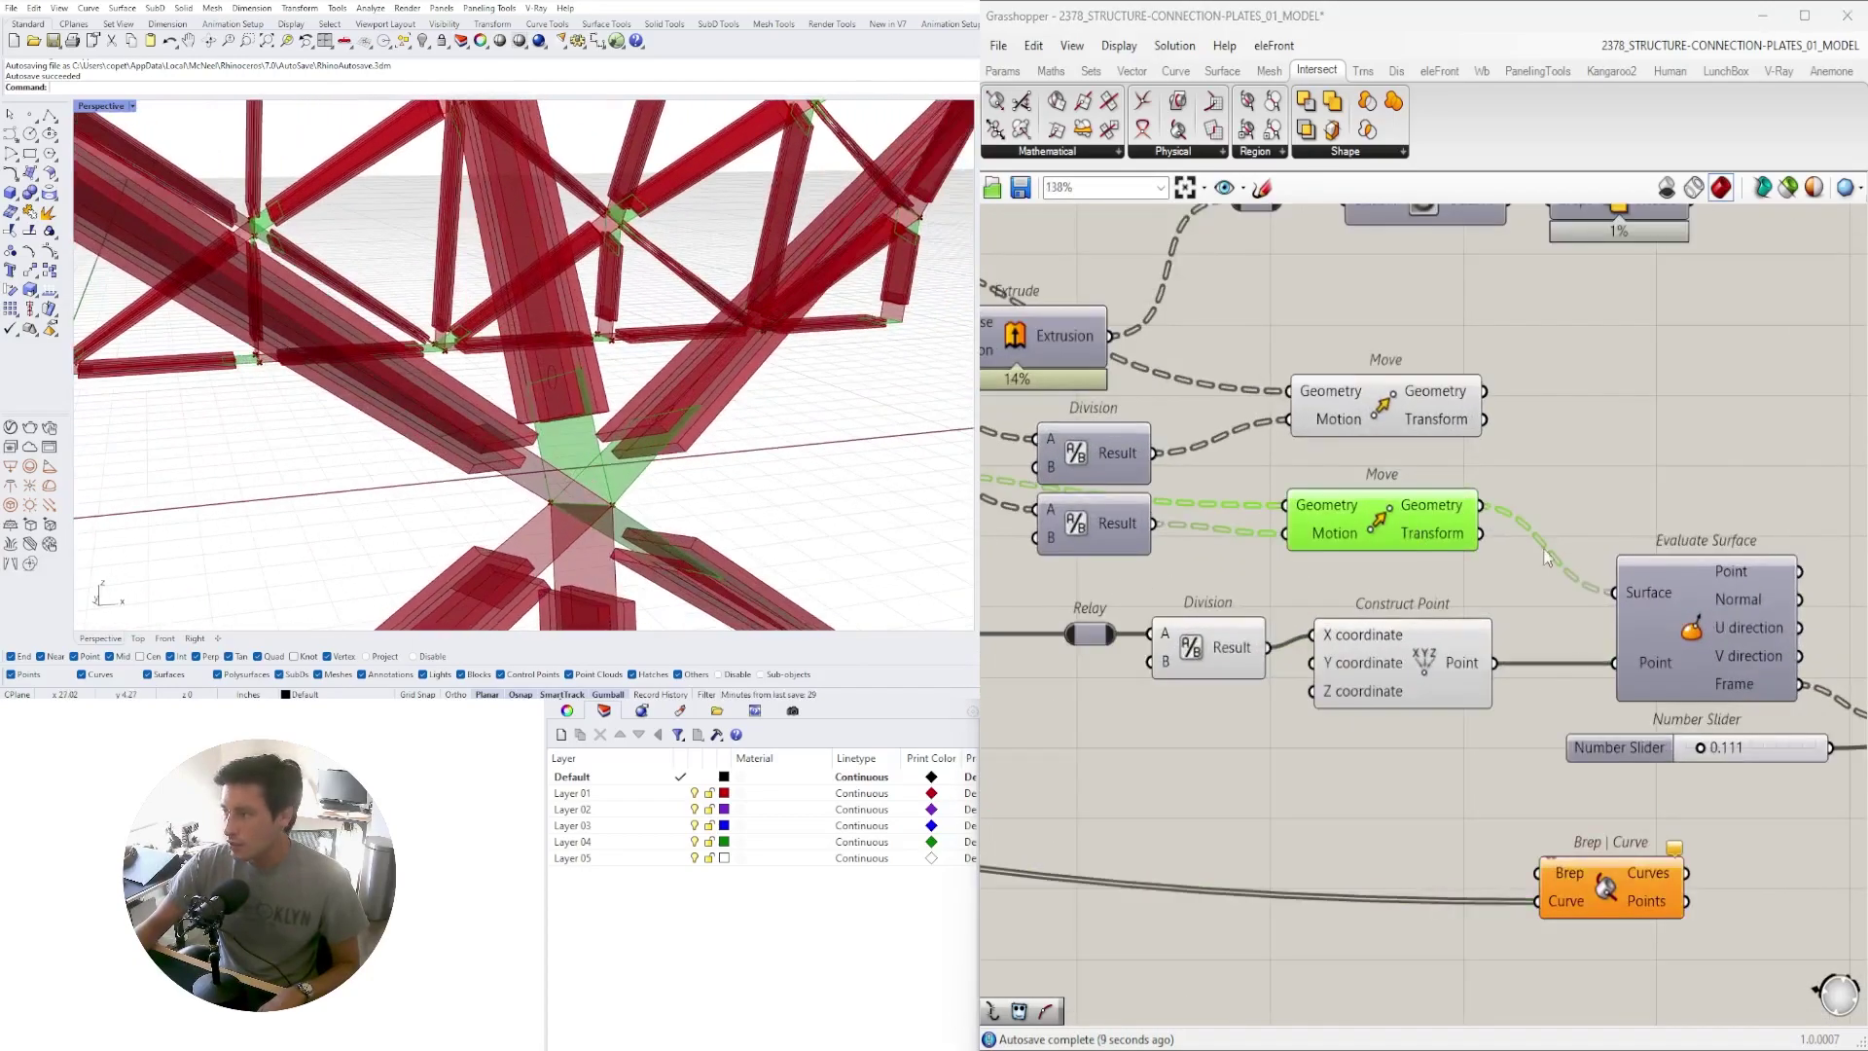
left_click(1501, 529)
left_click_drag(1497, 847, 1606, 912)
right_click_drag(691, 482, 637, 492)
right_click_drag(1648, 900, 1380, 743)
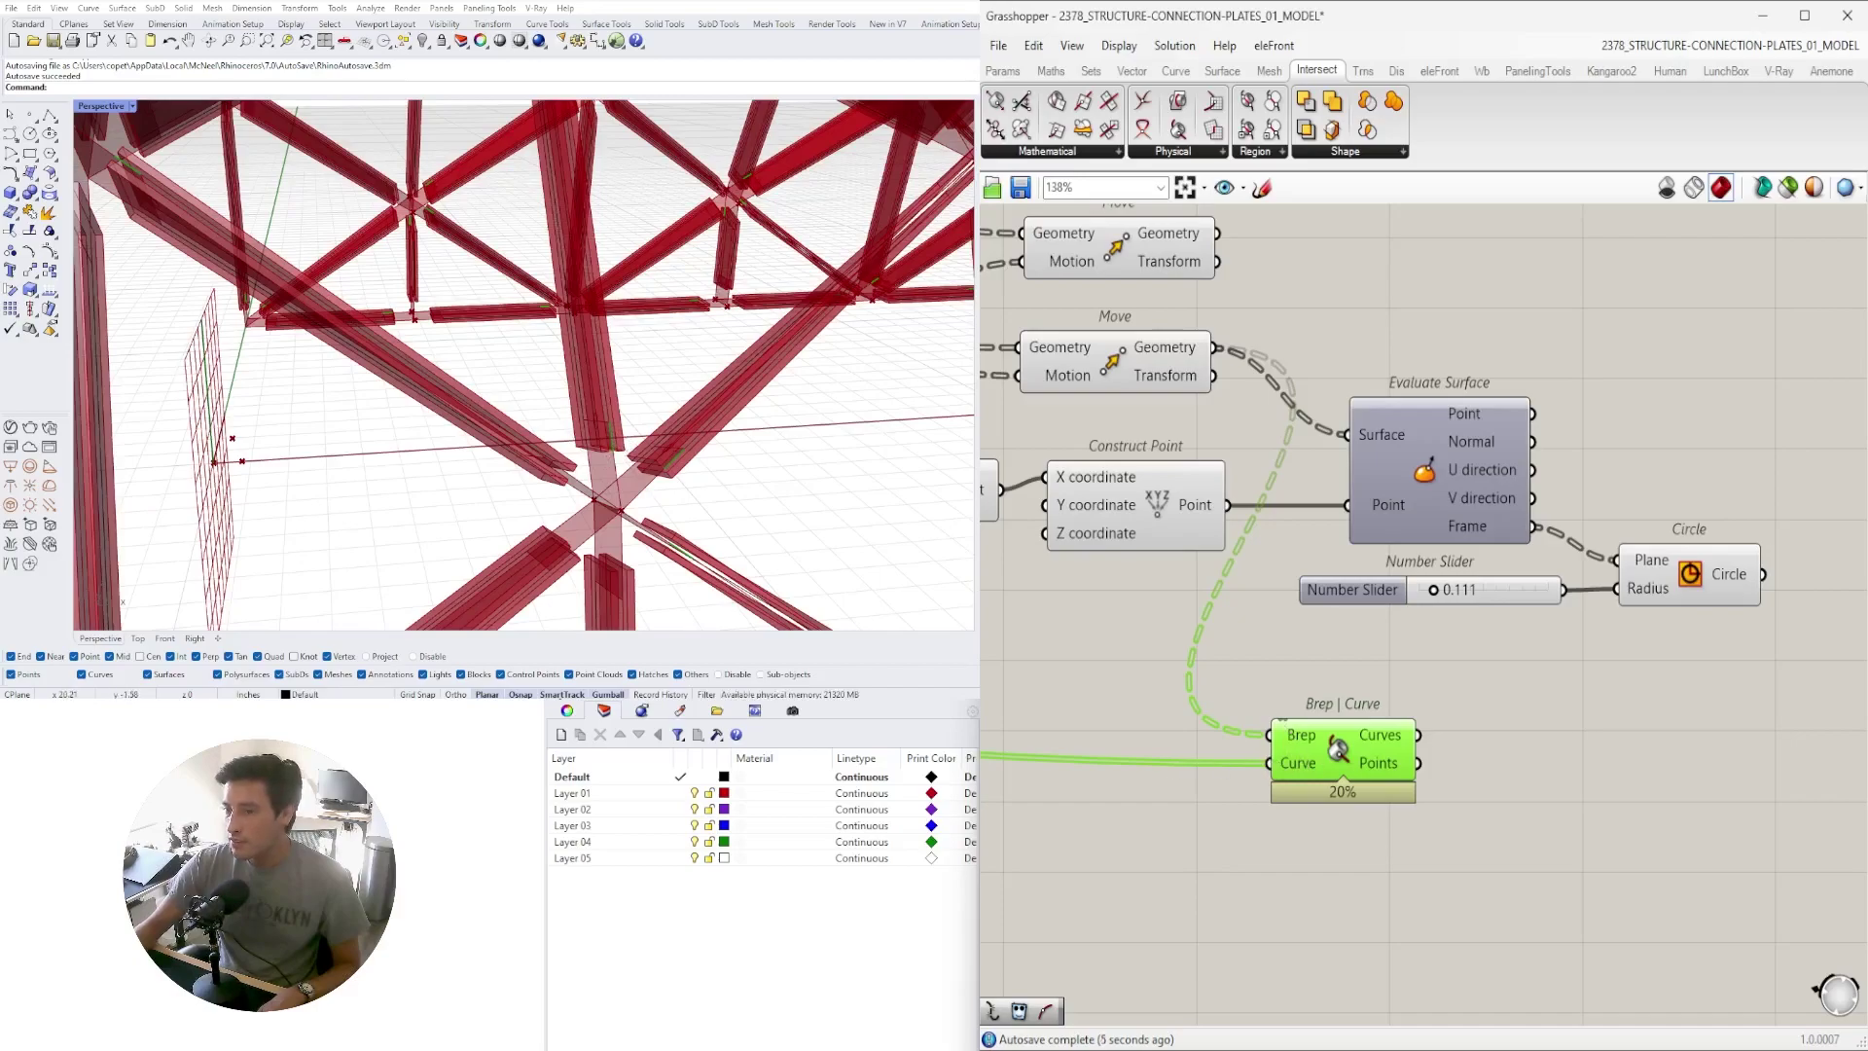
Add a Division component beside the 0.4 slider of the Extend Curves and connect the slider to its A input
right_click_drag(1316, 755, 1649, 739)
scroll(1649, 740, "down", 5)
scroll(1438, 525, "up", 2)
scroll(1438, 526, "up", 2)
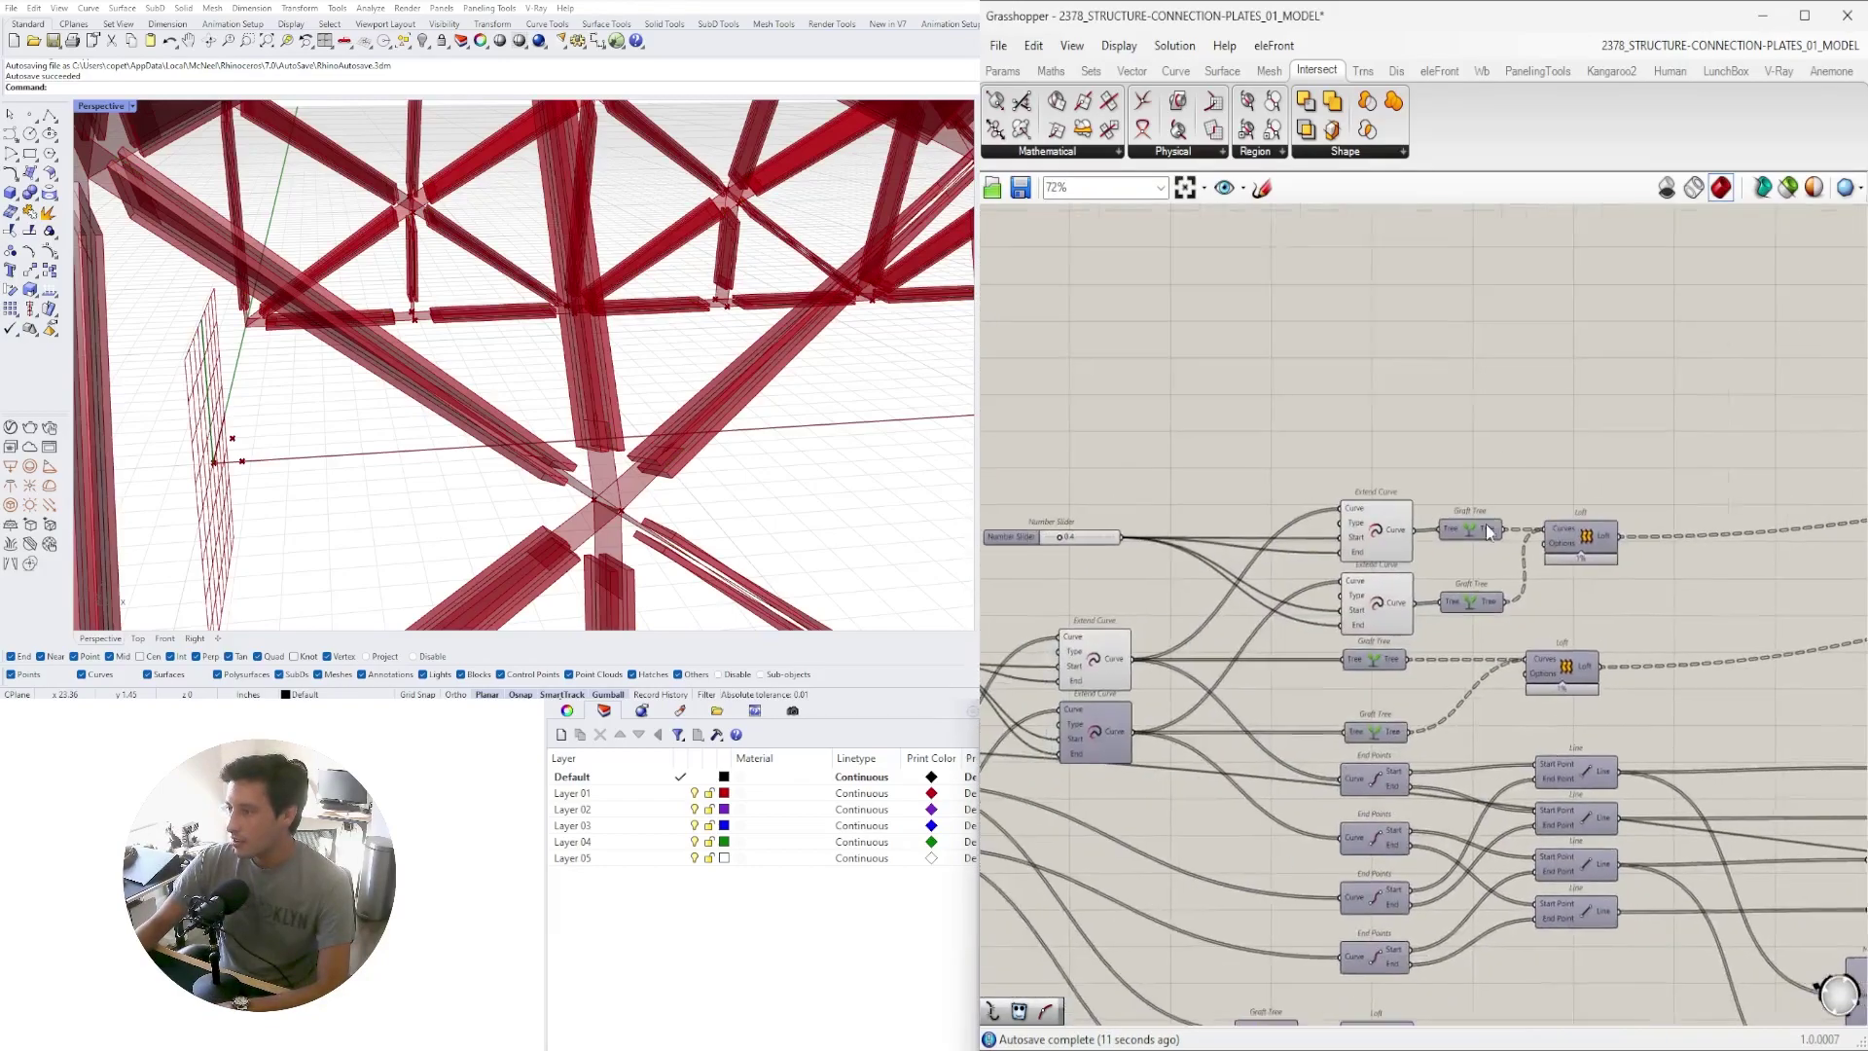
scroll(1362, 552, "up", 3)
scroll(1420, 523, "down", 1)
left_click(1418, 522)
right_click_drag(1326, 545, 1594, 542)
scroll(1324, 541, "up", 2)
scroll(1309, 540, "up", 1)
left_click(1249, 502)
right_click_drag(1348, 505, 1075, 517)
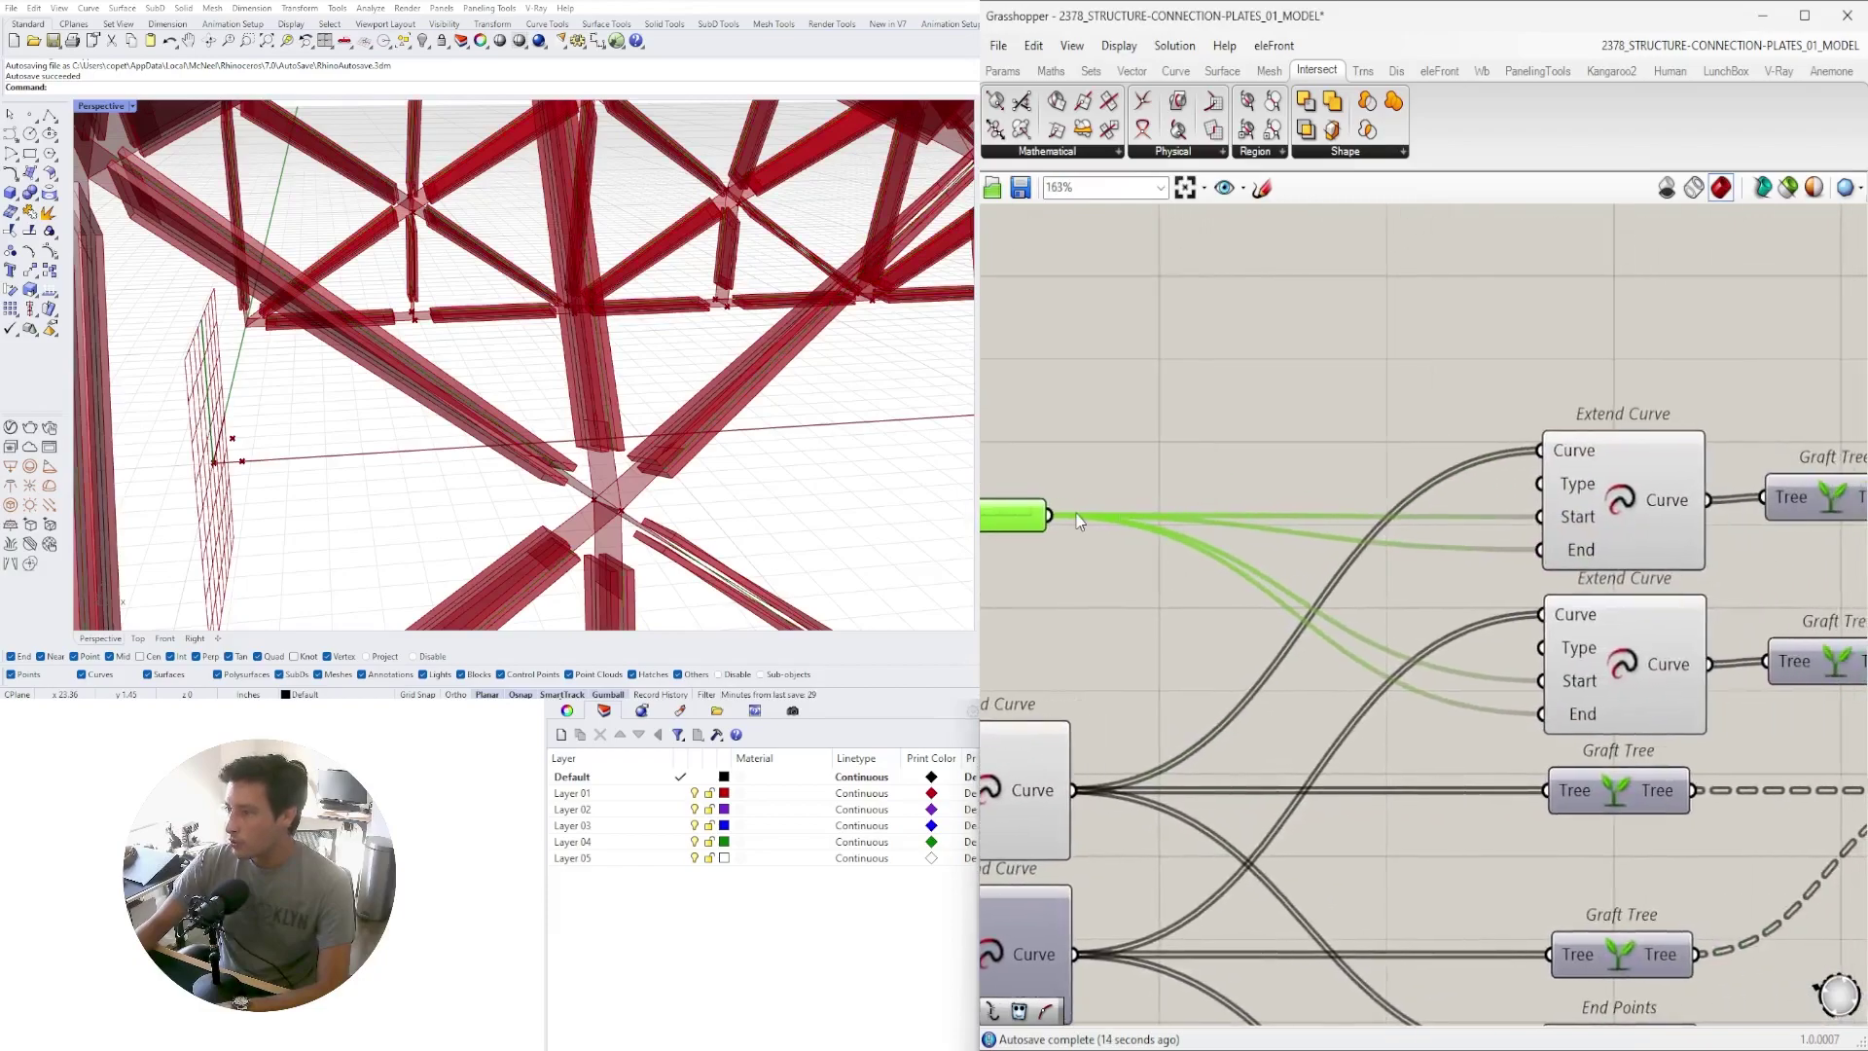
double_click(1156, 429)
type("division")
key("Return")
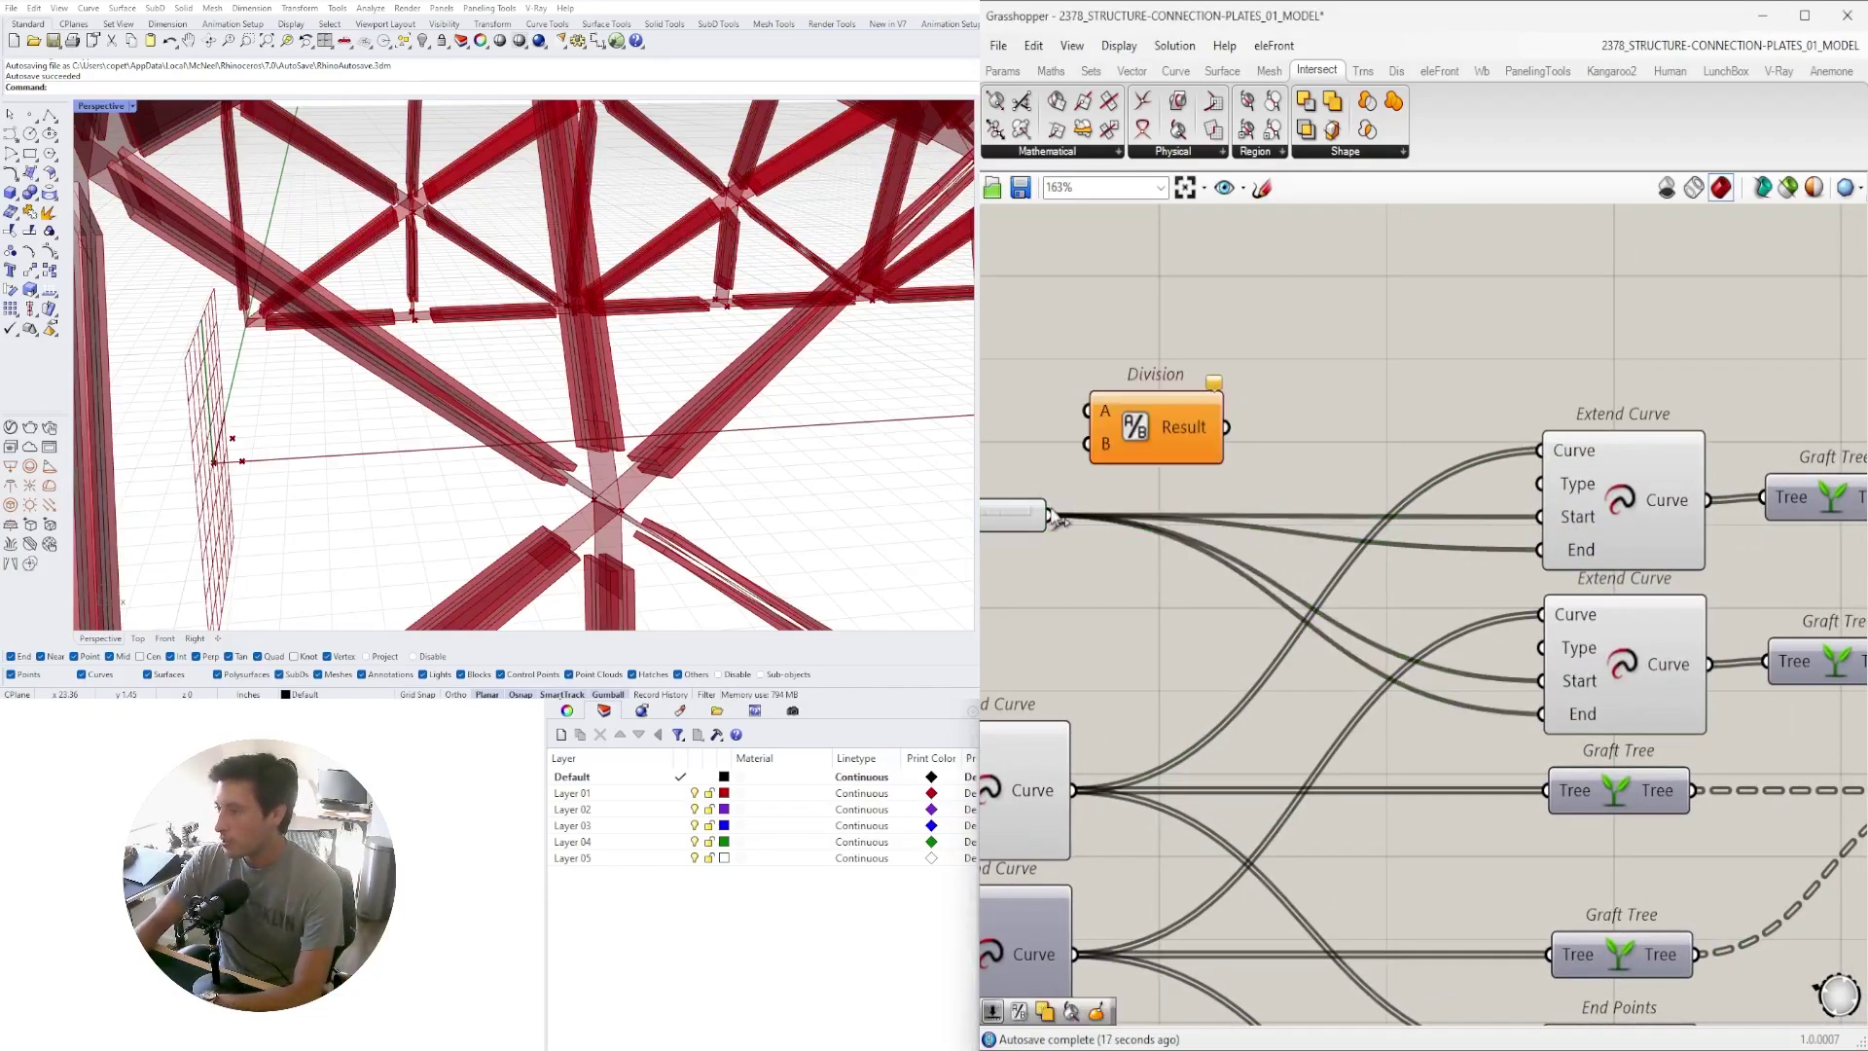
left_click_drag(1078, 456, 1333, 529)
Relocate the new Division next to Construct Point and connect its Result to the Y coordinate
scroll(1117, 430, "down", 14)
scroll(1644, 540, "up", 12)
right_click_drag(1742, 526, 1415, 666)
scroll(1415, 667, "up", 1)
scroll(1440, 652, "down", 2)
left_click_drag(1743, 759, 1343, 540)
left_click_drag(1301, 559, 1315, 590)
left_click(1231, 666)
scroll(1107, 669, "up", 3)
left_click_drag(1165, 619, 1290, 545)
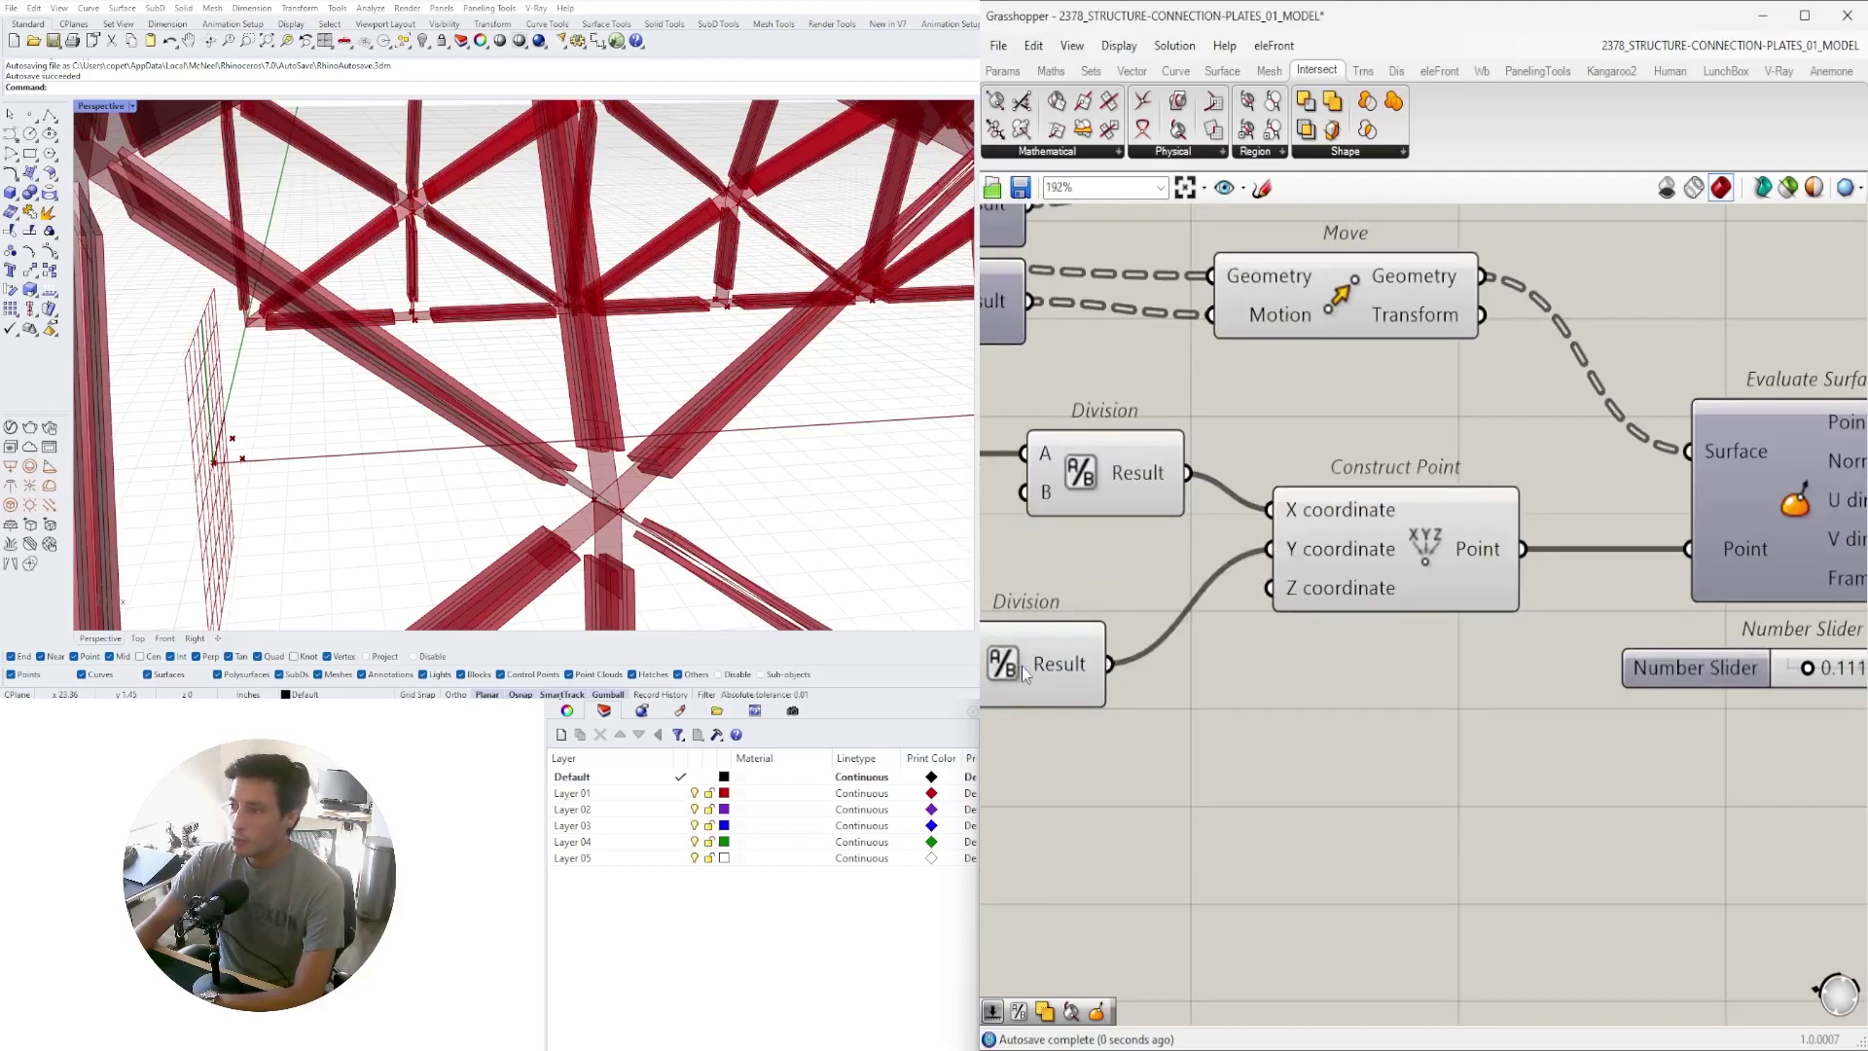
left_click_drag(1022, 673, 1115, 602)
Set the bolt circle's radius slider to 0.076
scroll(1265, 654, "down", 3)
right_click_drag(1265, 654, 1049, 649)
left_click(1600, 642)
right_click_drag(516, 428, 637, 365)
scroll(611, 447, "up", 5)
scroll(1366, 661, "up", 8)
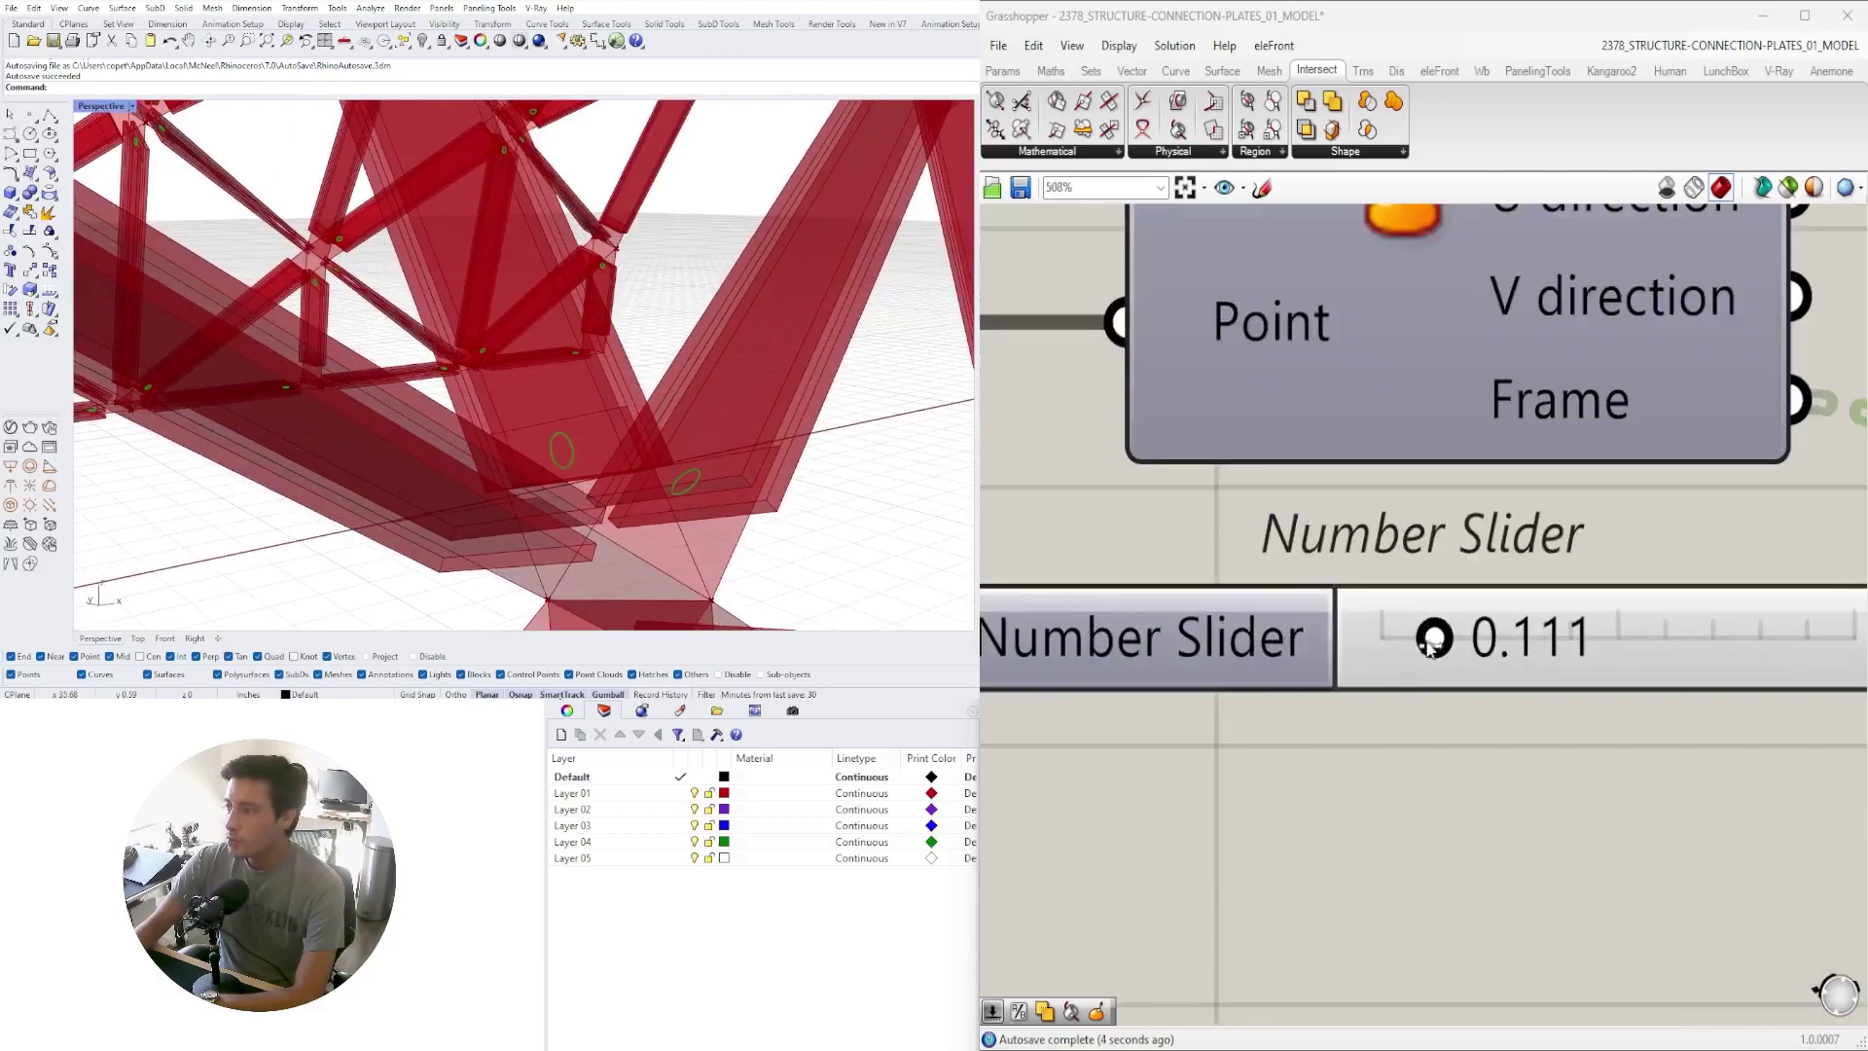
mouse_move(1432, 642)
left_mouse_down()
mouse_move(1472, 639)
mouse_move(1418, 638)
left_mouse_up()
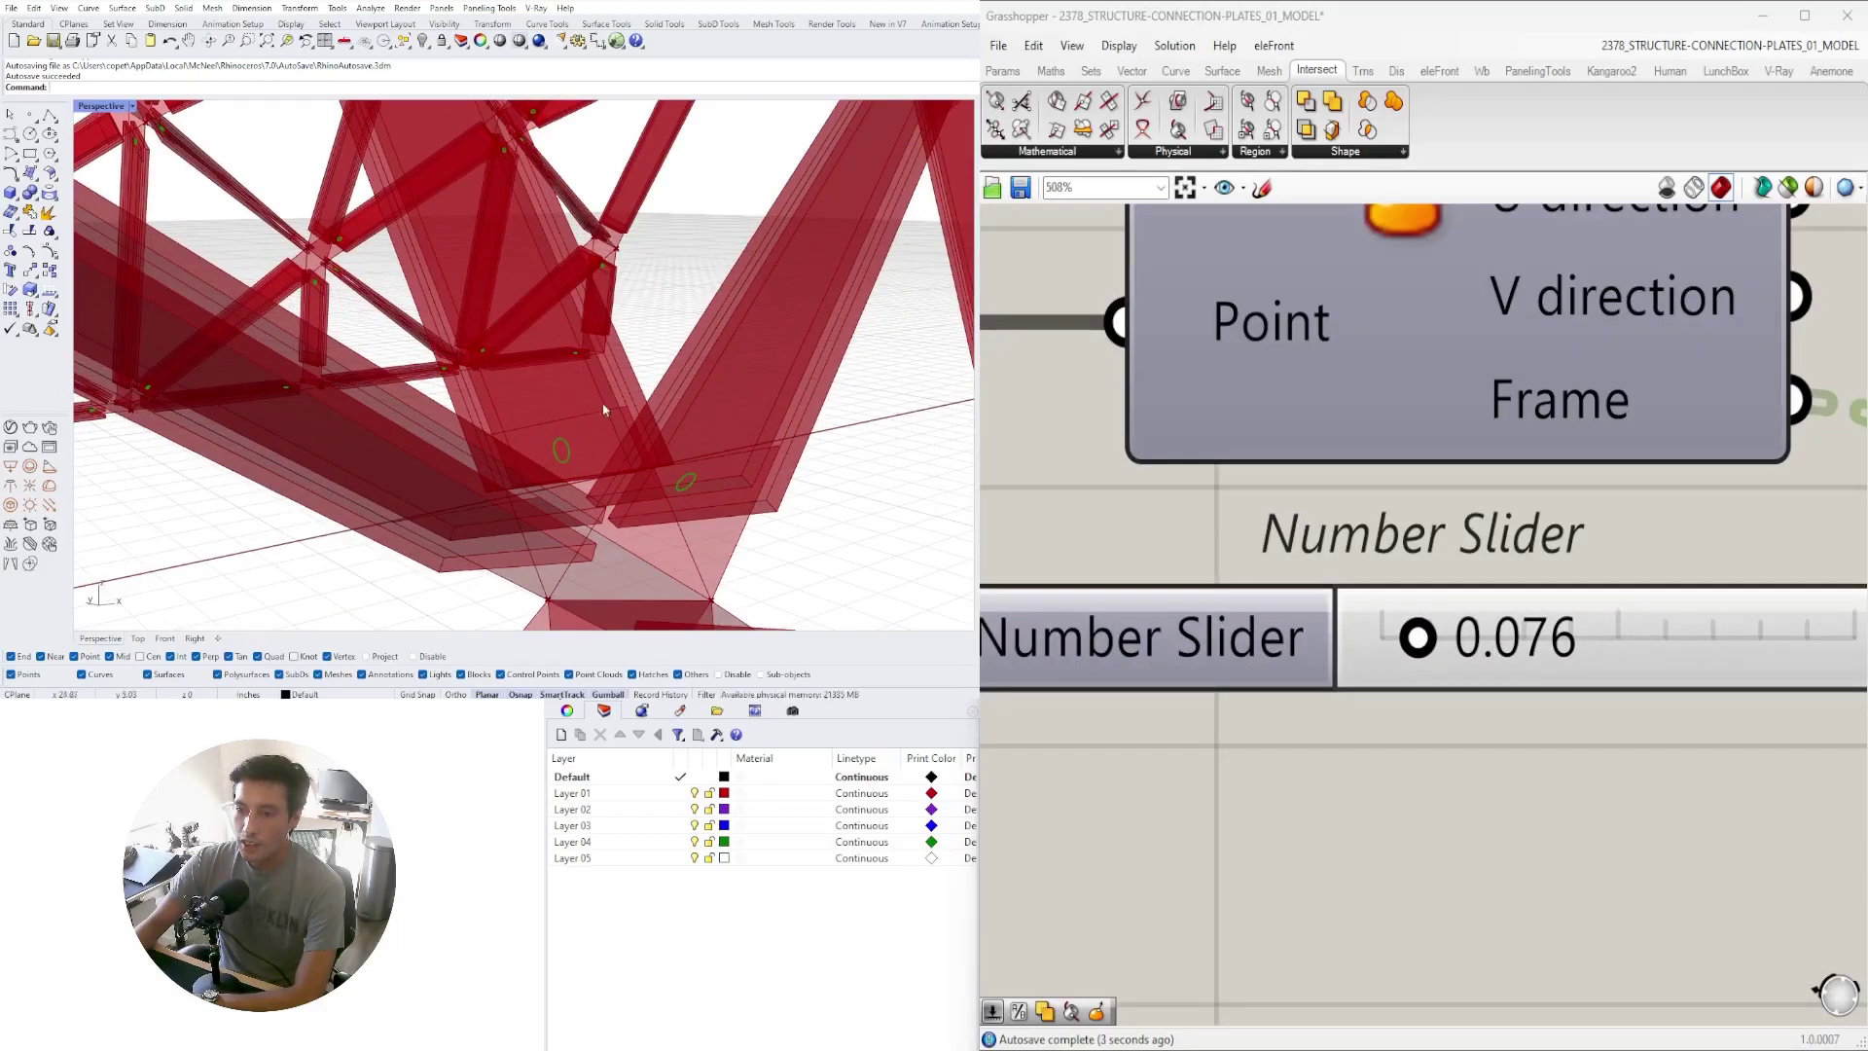
Examine the resized circles at the joint and compare which plates the two Move components supply
scroll(565, 447, "down", 5)
right_click_drag(562, 447, 501, 427)
scroll(1407, 695, "down", 6)
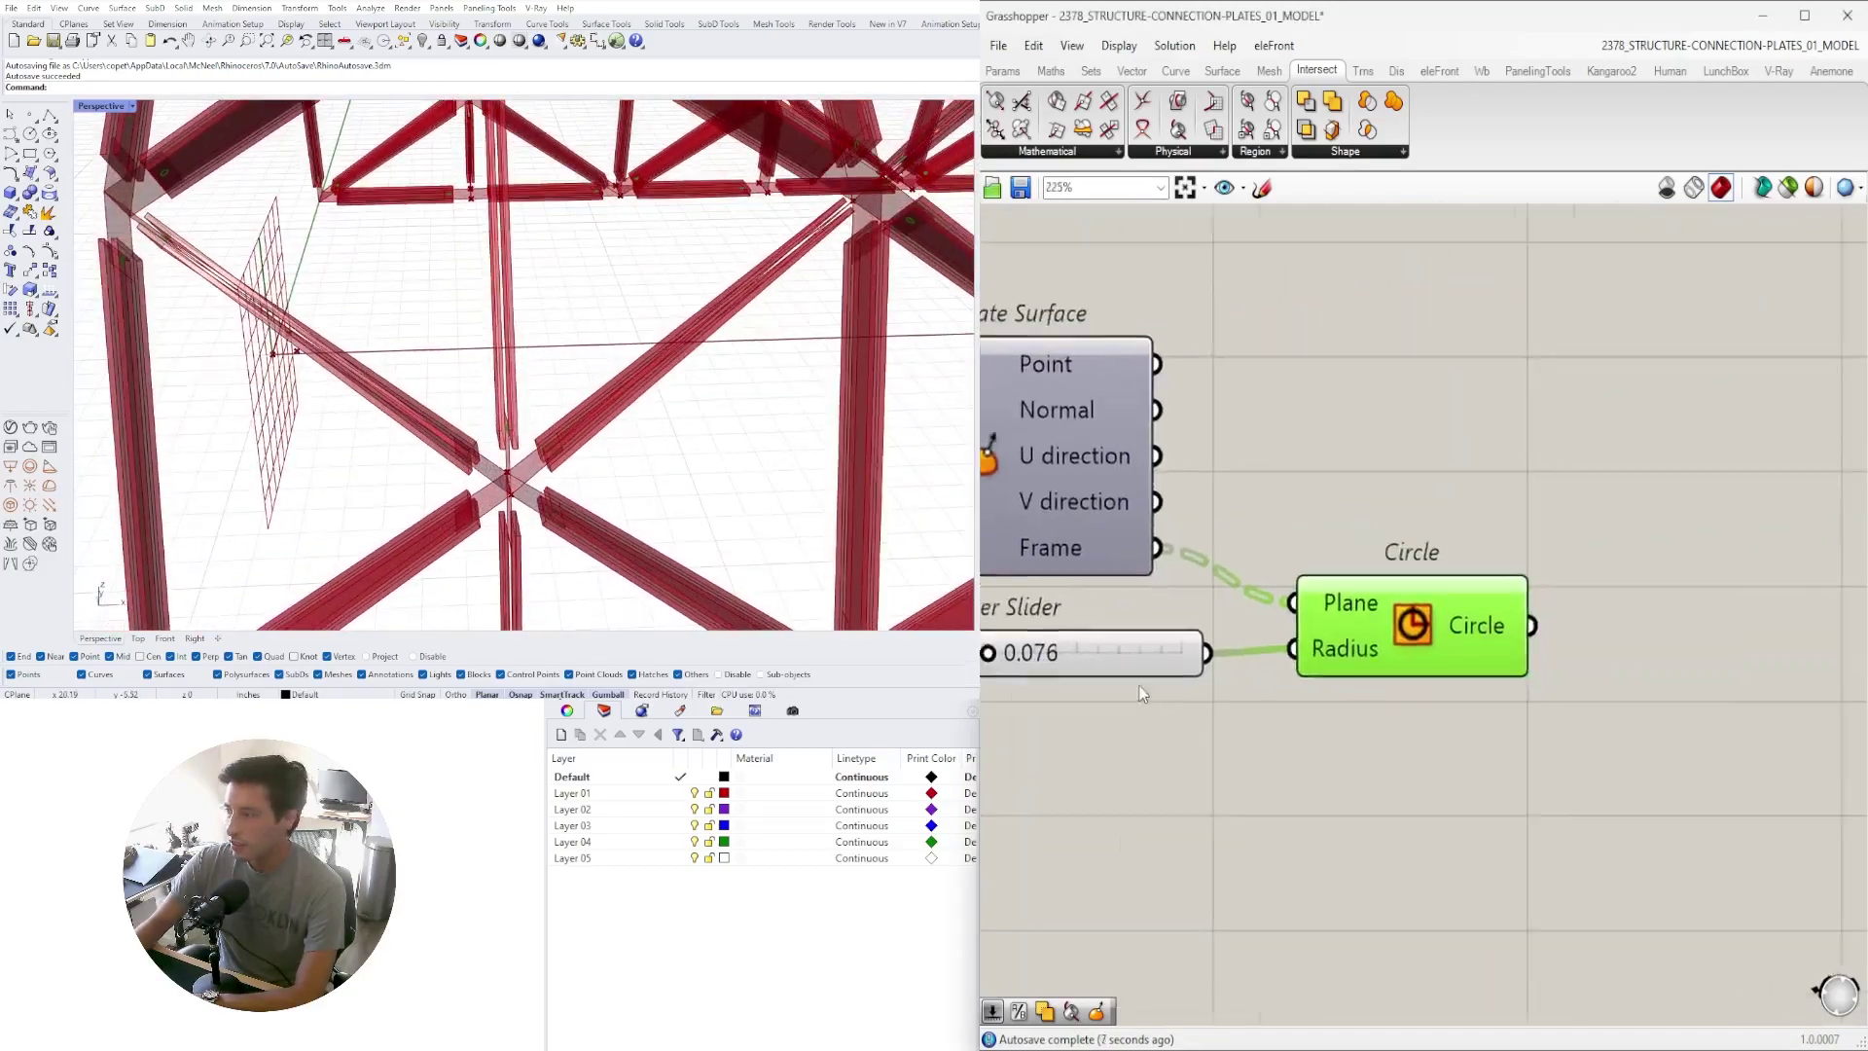
left_click_drag(1695, 768, 1446, 693)
left_click(1411, 769)
scroll(574, 455, "up", 5)
right_click_drag(574, 455, 506, 437)
left_click(1107, 356)
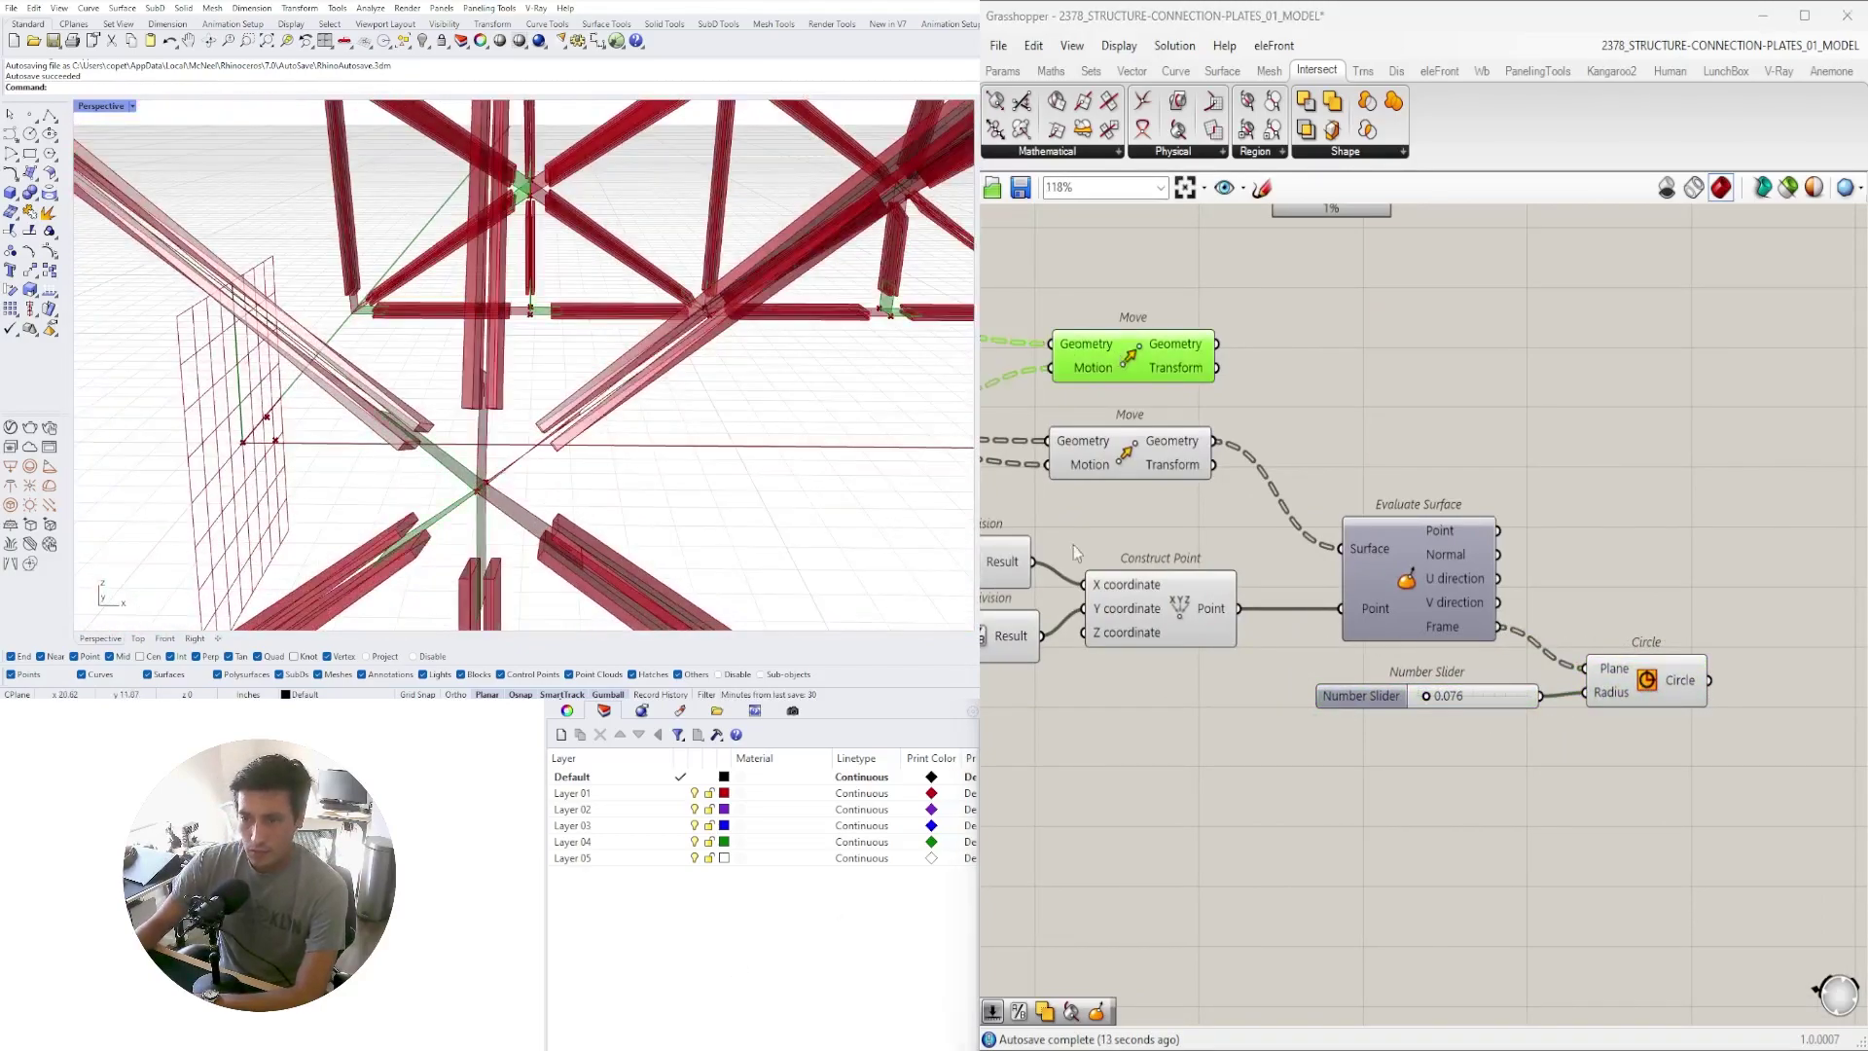
left_click(1130, 450)
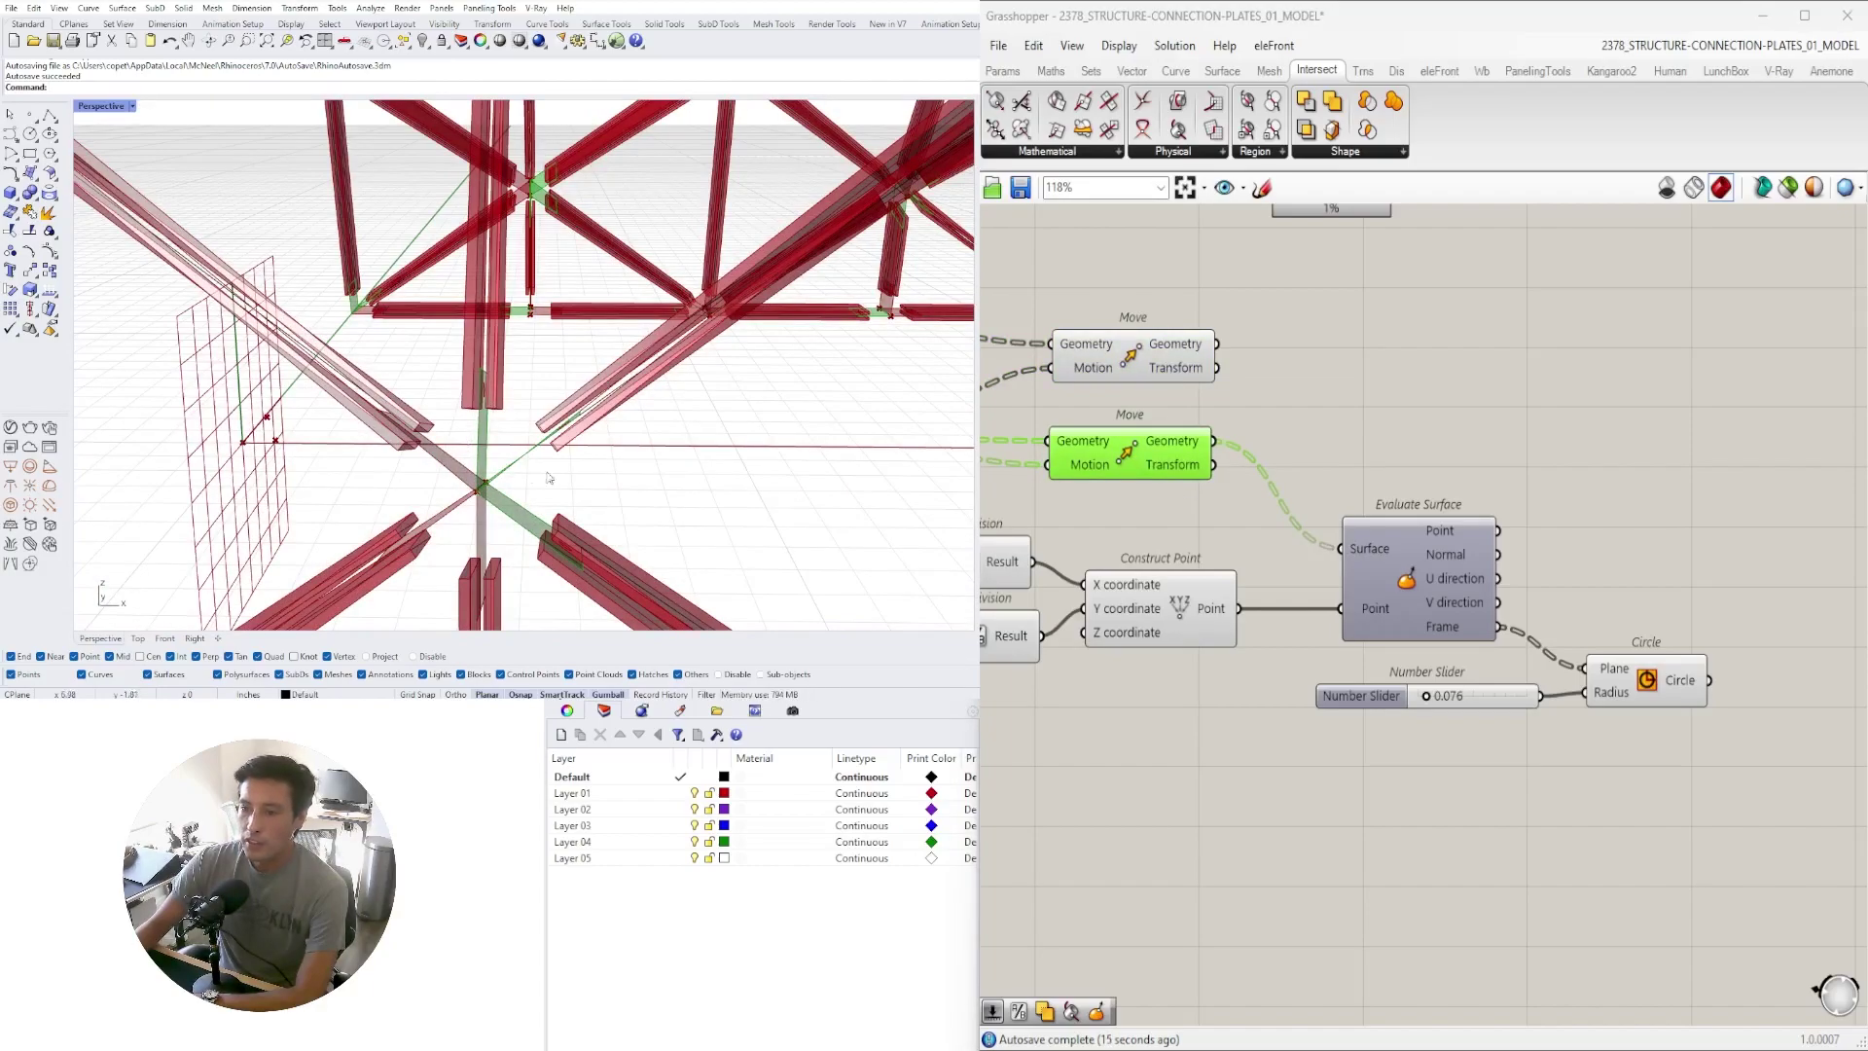
Make room for Evaluate Surface, add the upper Move's geometry to its Surface input, and flatten that input
scroll(1518, 405, "down", 3)
left_click_drag(1738, 790, 1481, 616)
scroll(1492, 631, "up", 3)
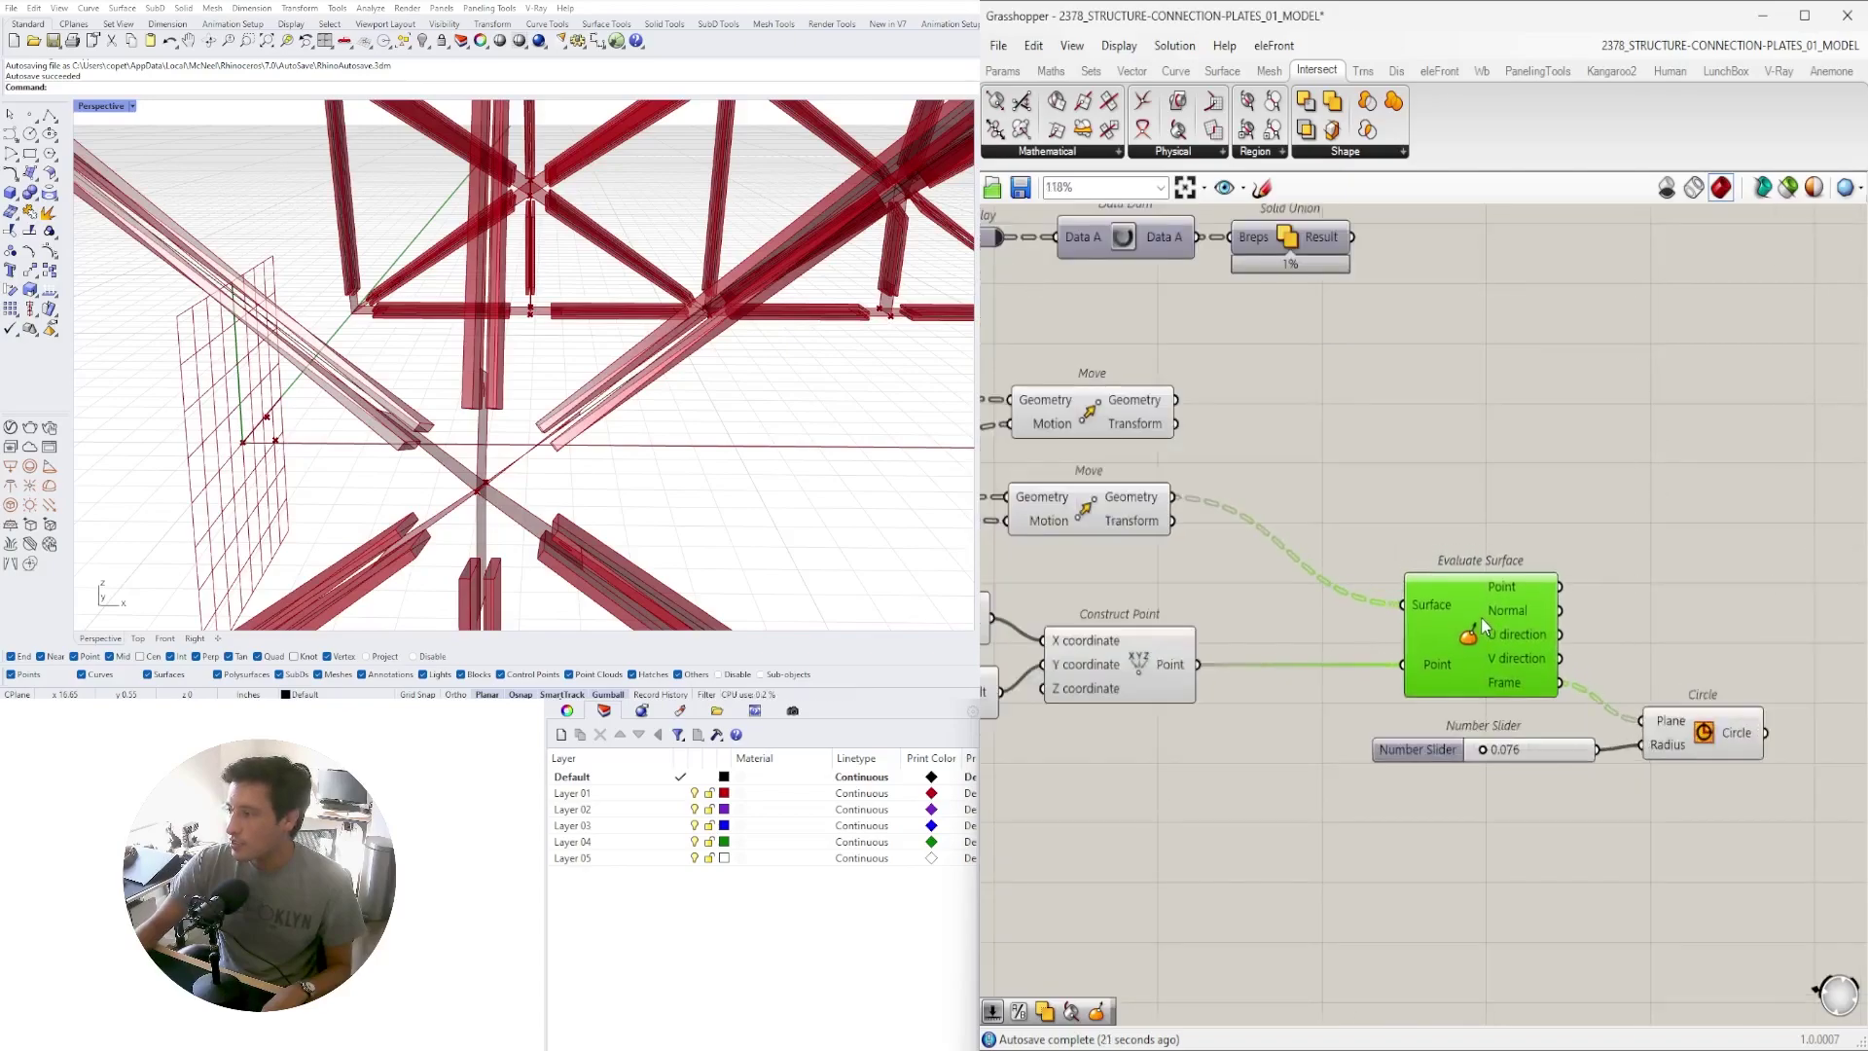
left_click(1089, 406)
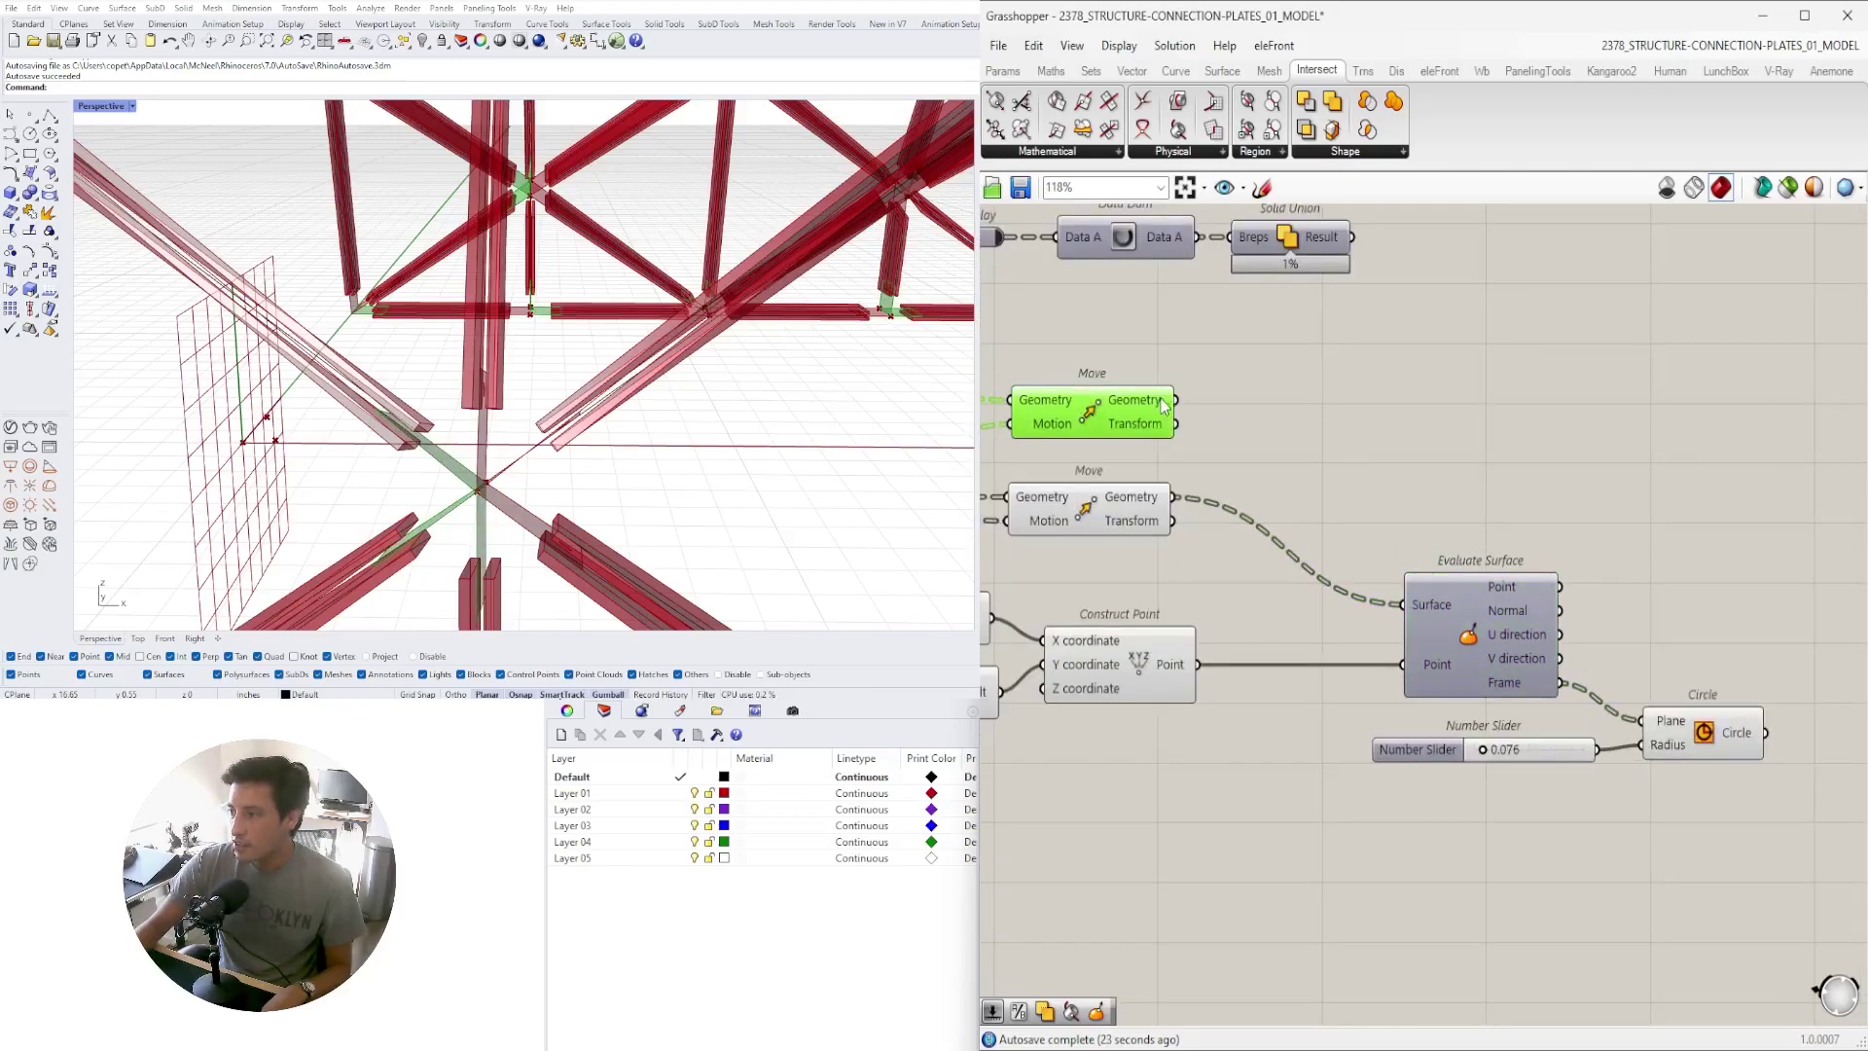
right_click_drag(1190, 424, 1258, 406)
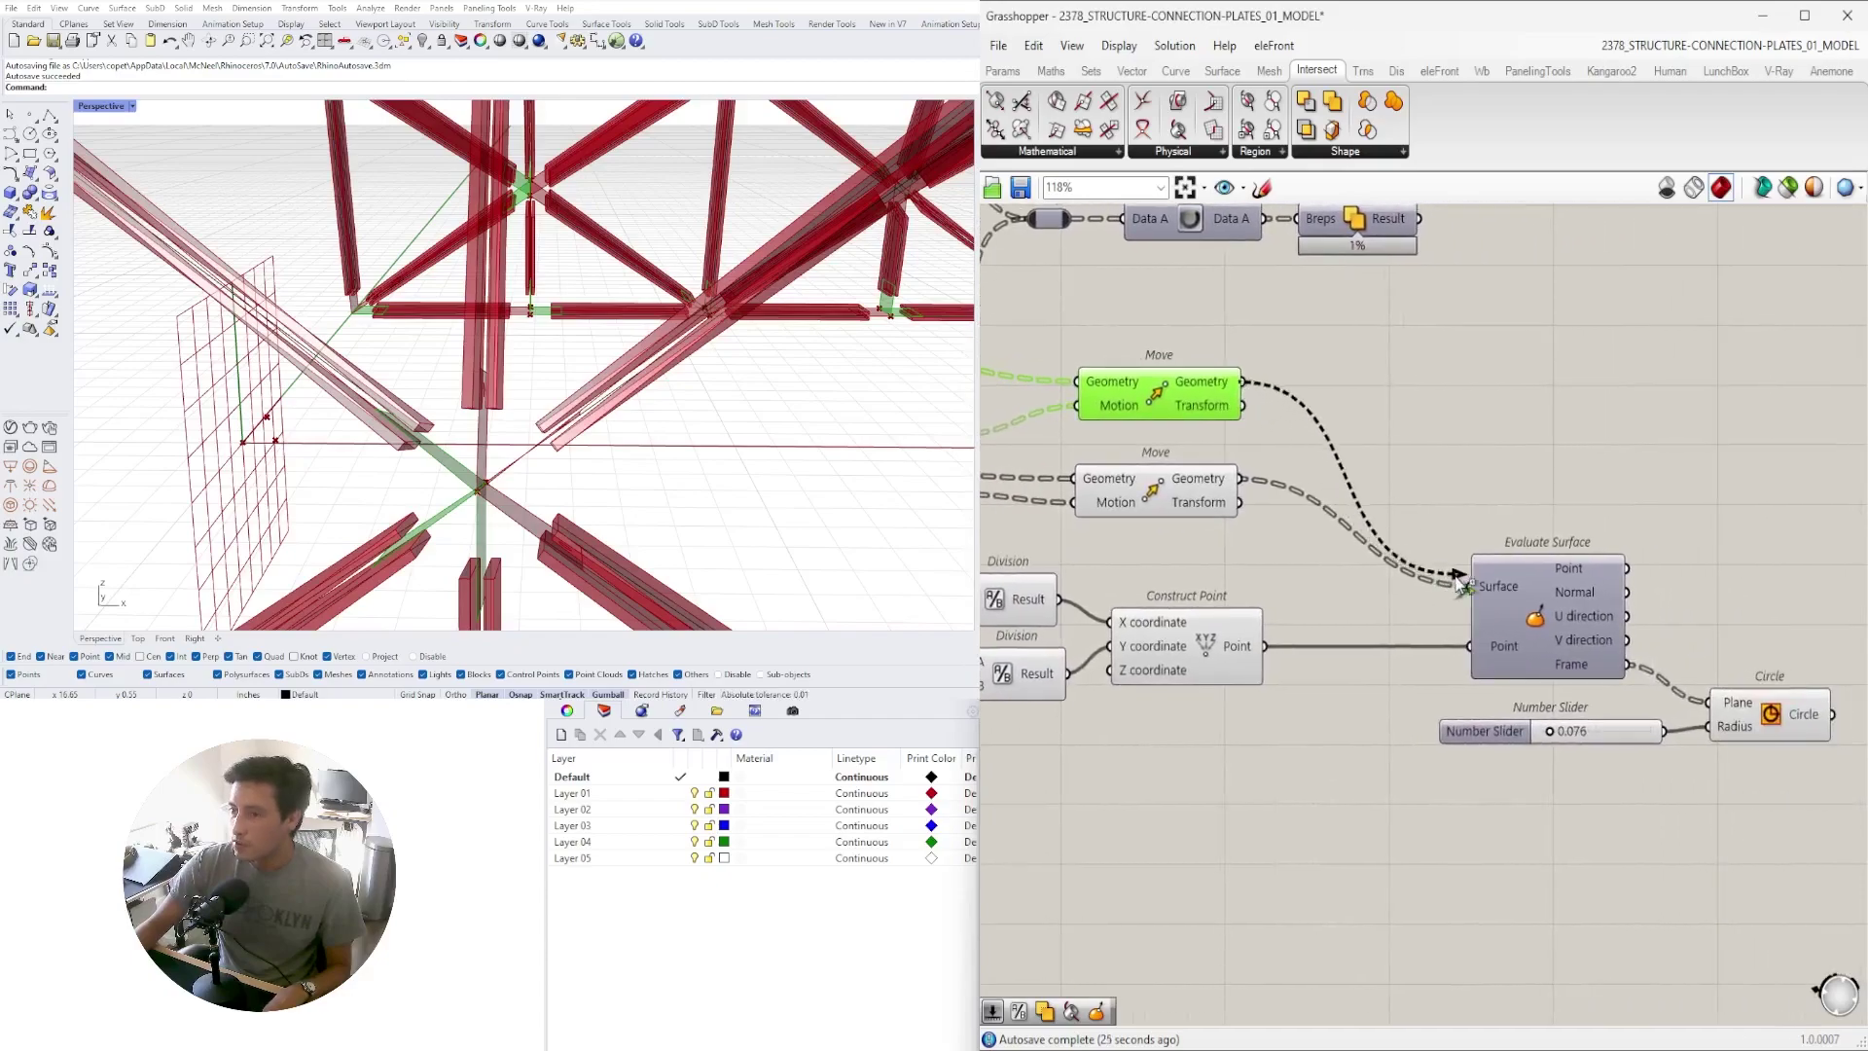
left_click(1513, 501)
right_click(1505, 584)
left_click(1550, 738)
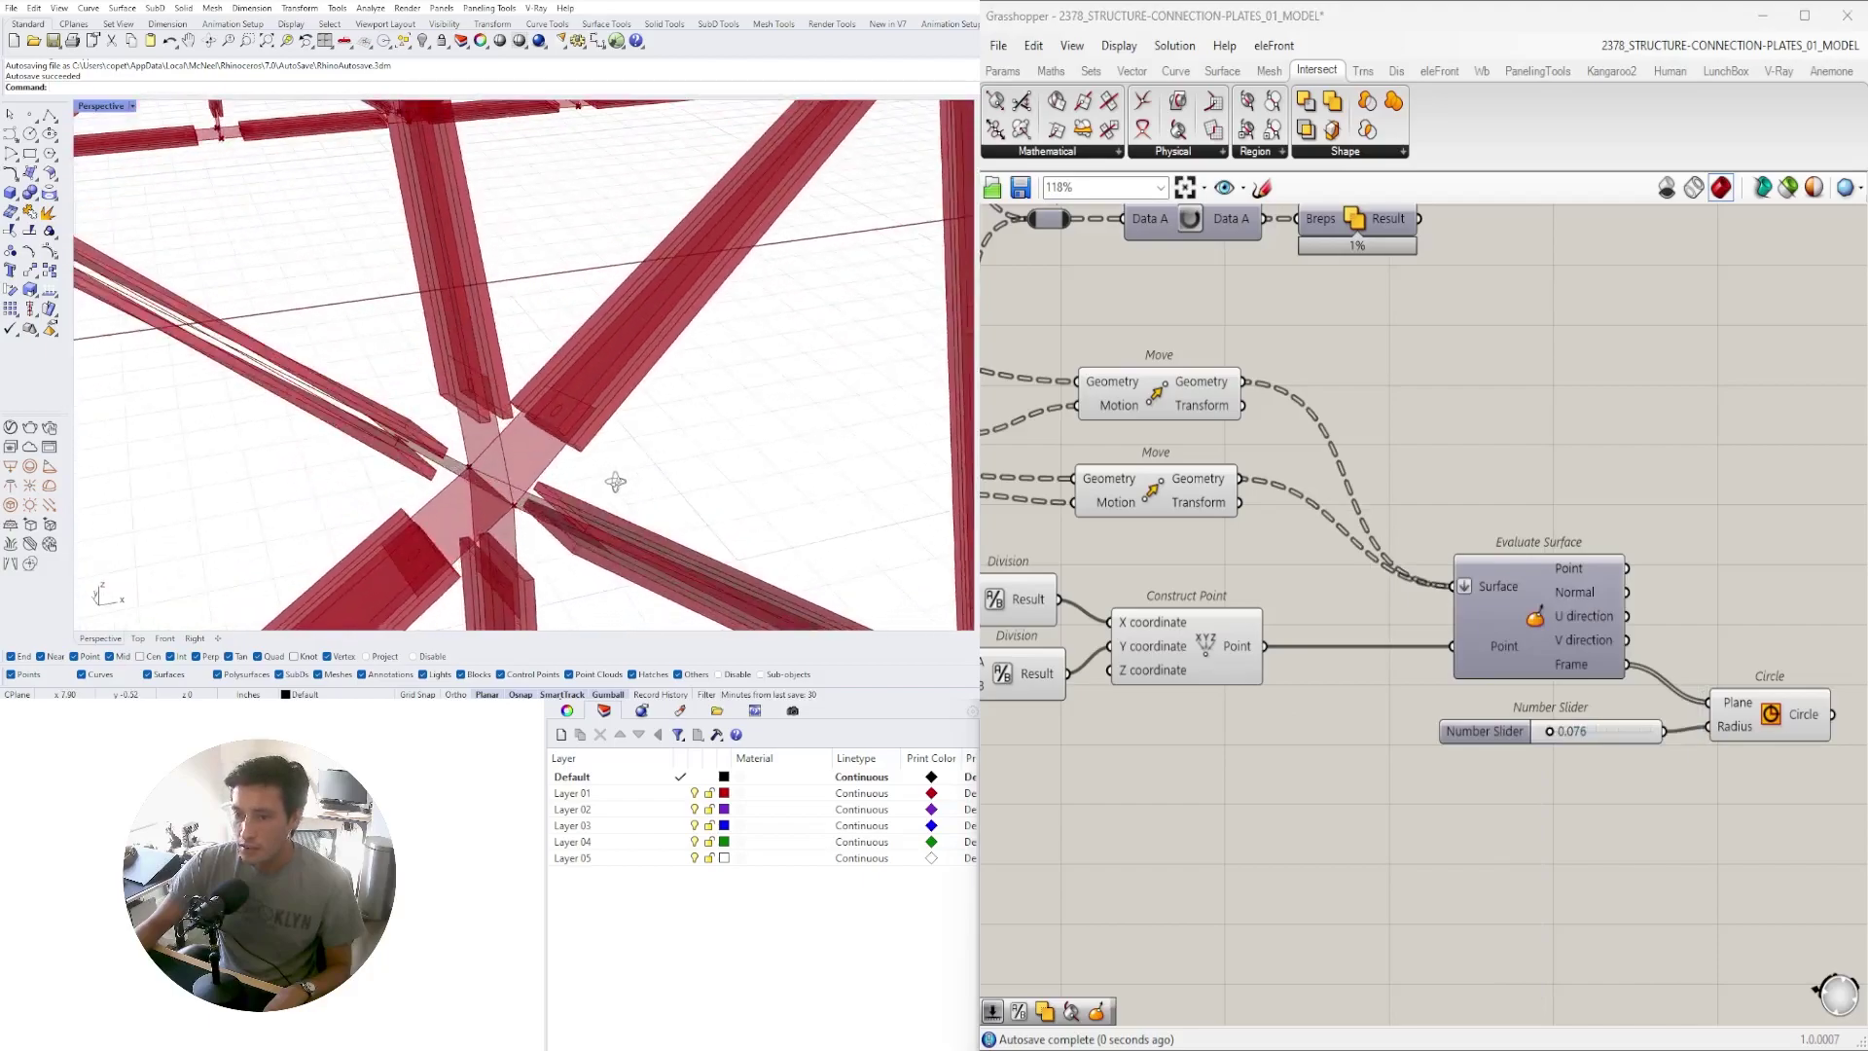
Select the Circle component and inspect its bolt circles on the plates around the joint
right_click_drag(1830, 905, 1576, 788)
left_click_drag(1576, 788, 1497, 614)
right_click_drag(623, 457, 523, 318)
scroll(613, 423, "down", 5)
scroll(574, 307, "up", 5)
scroll(590, 326, "up", 4)
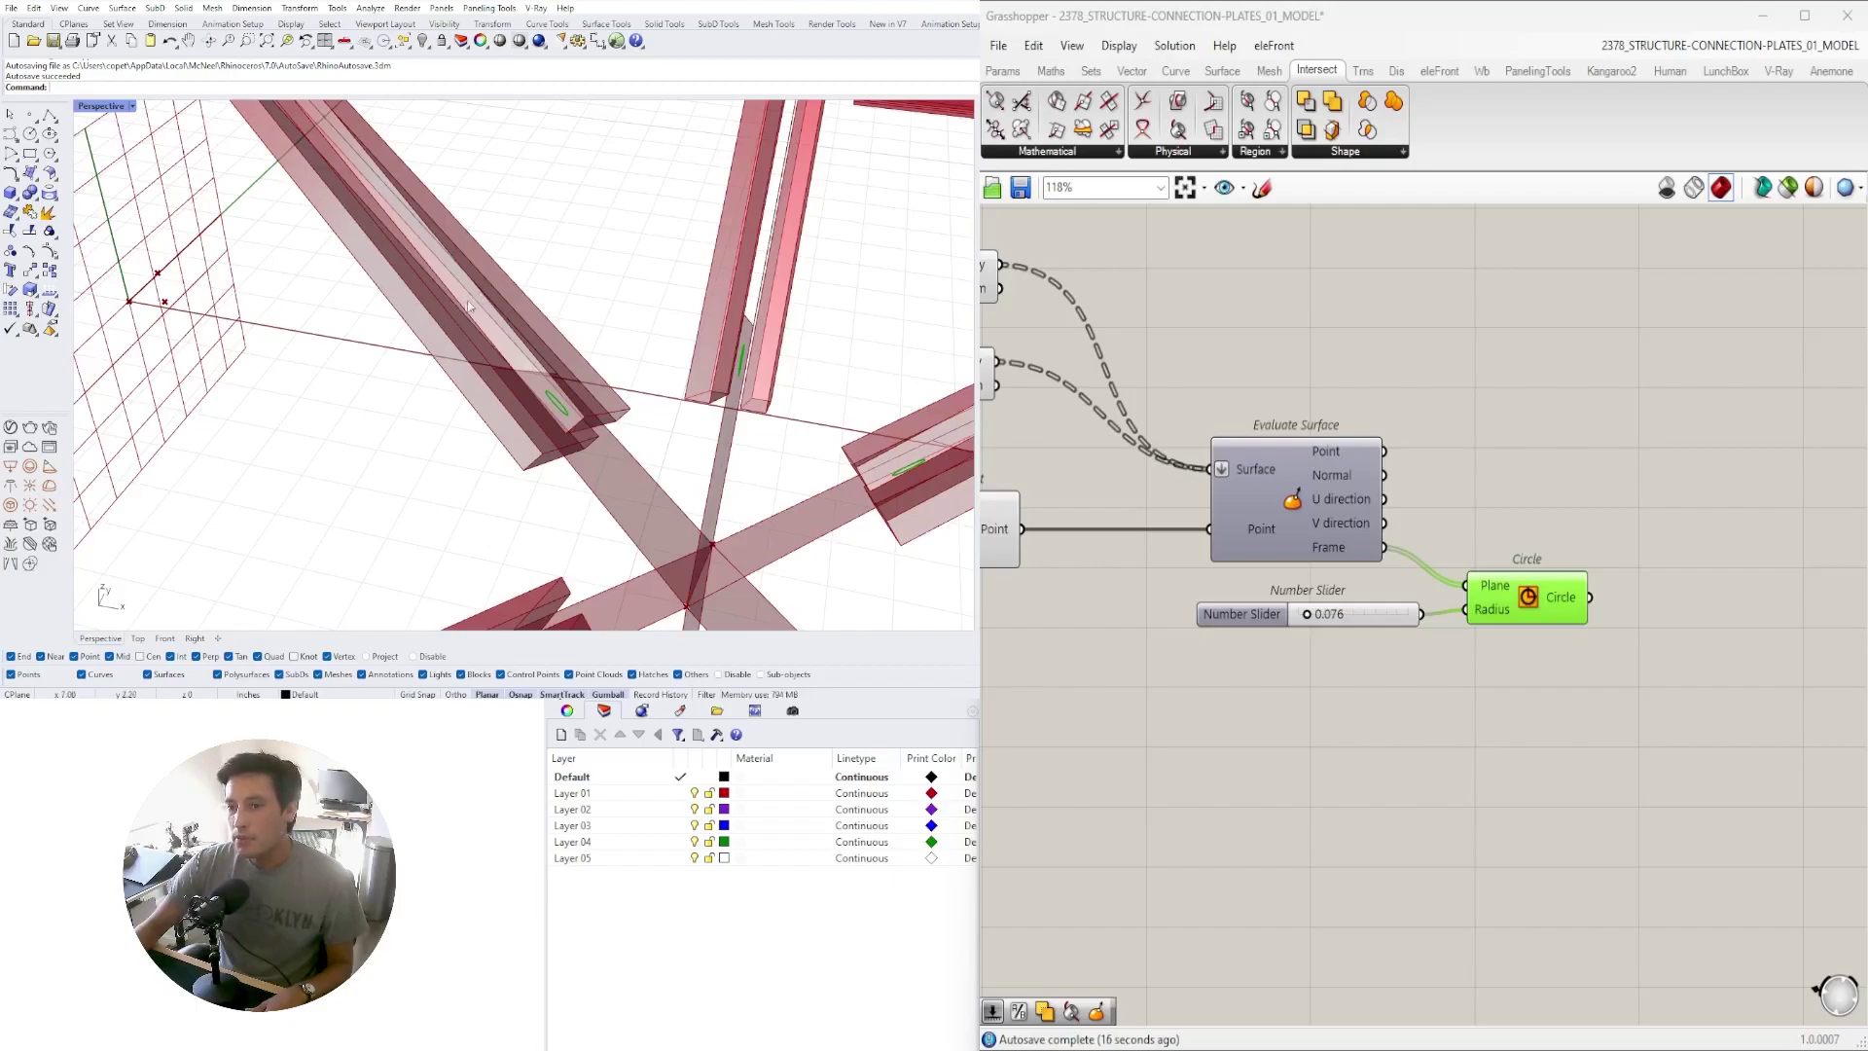
right_click_drag(479, 299, 530, 388)
scroll(1440, 567, "down", 2)
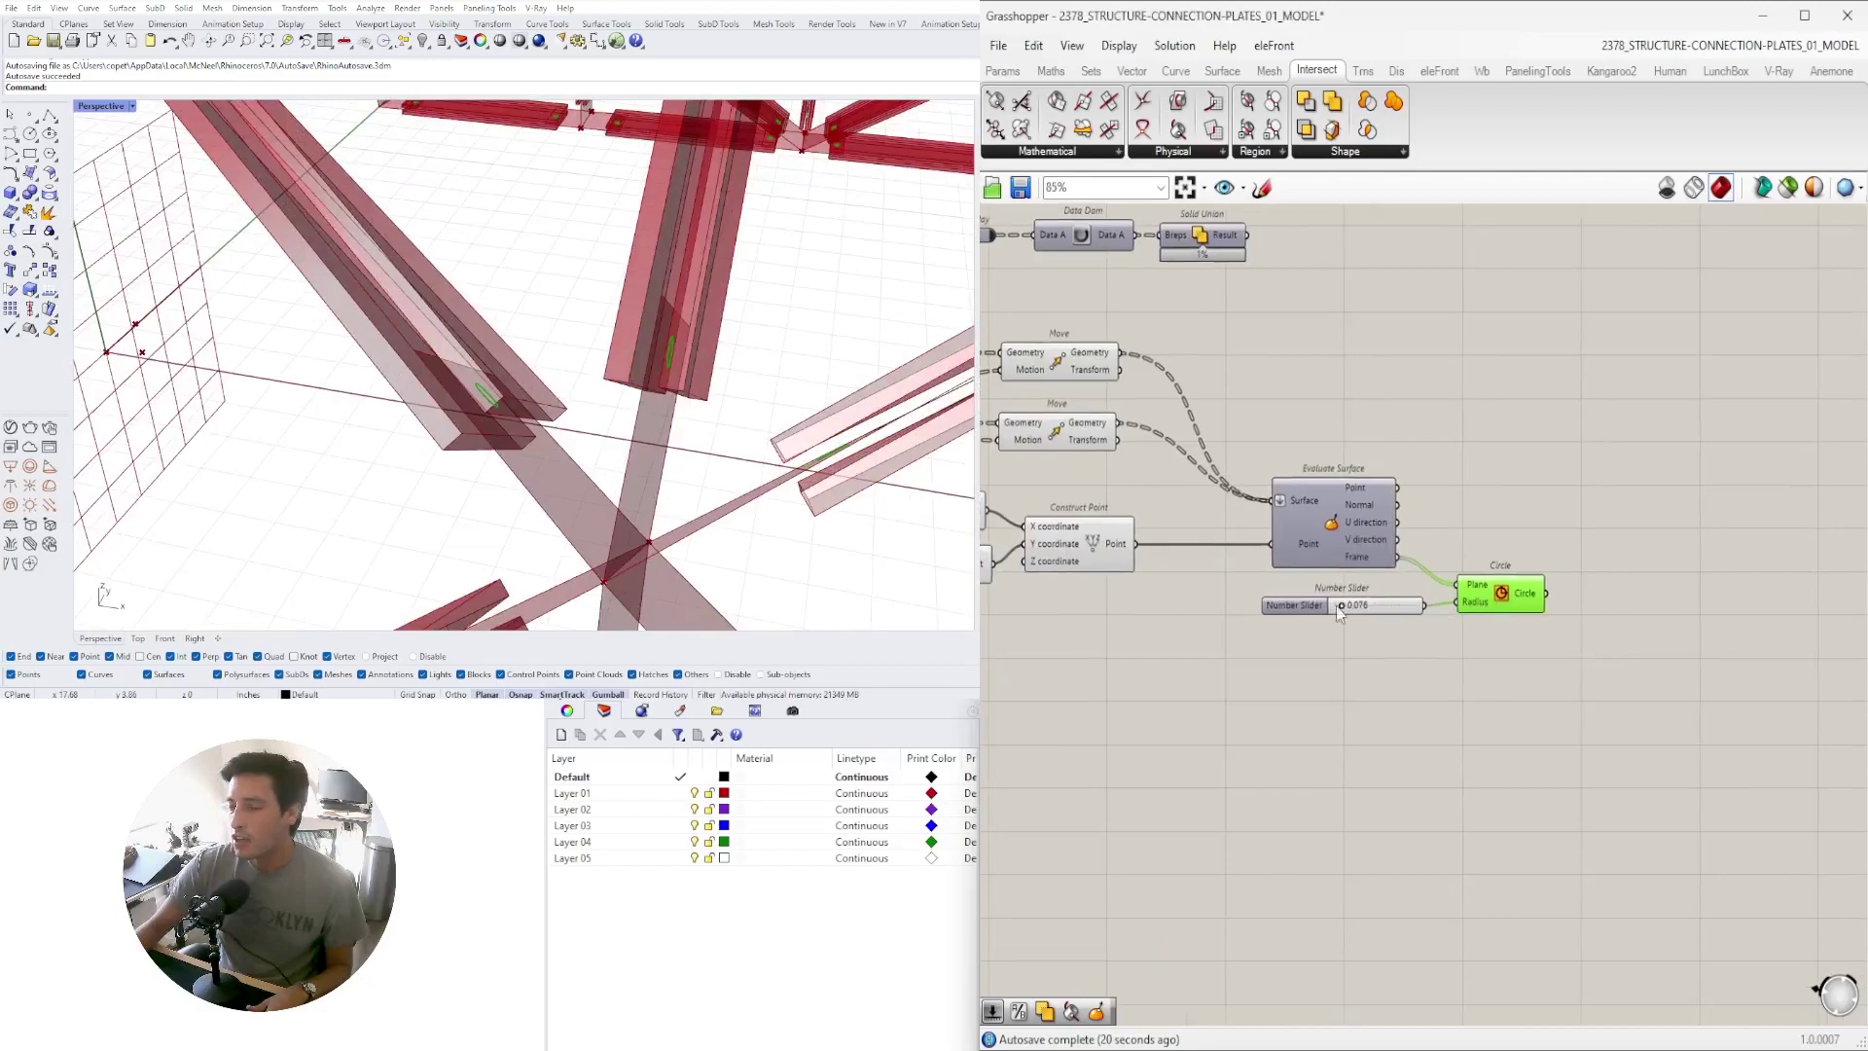
right_click_drag(1523, 637, 1435, 592)
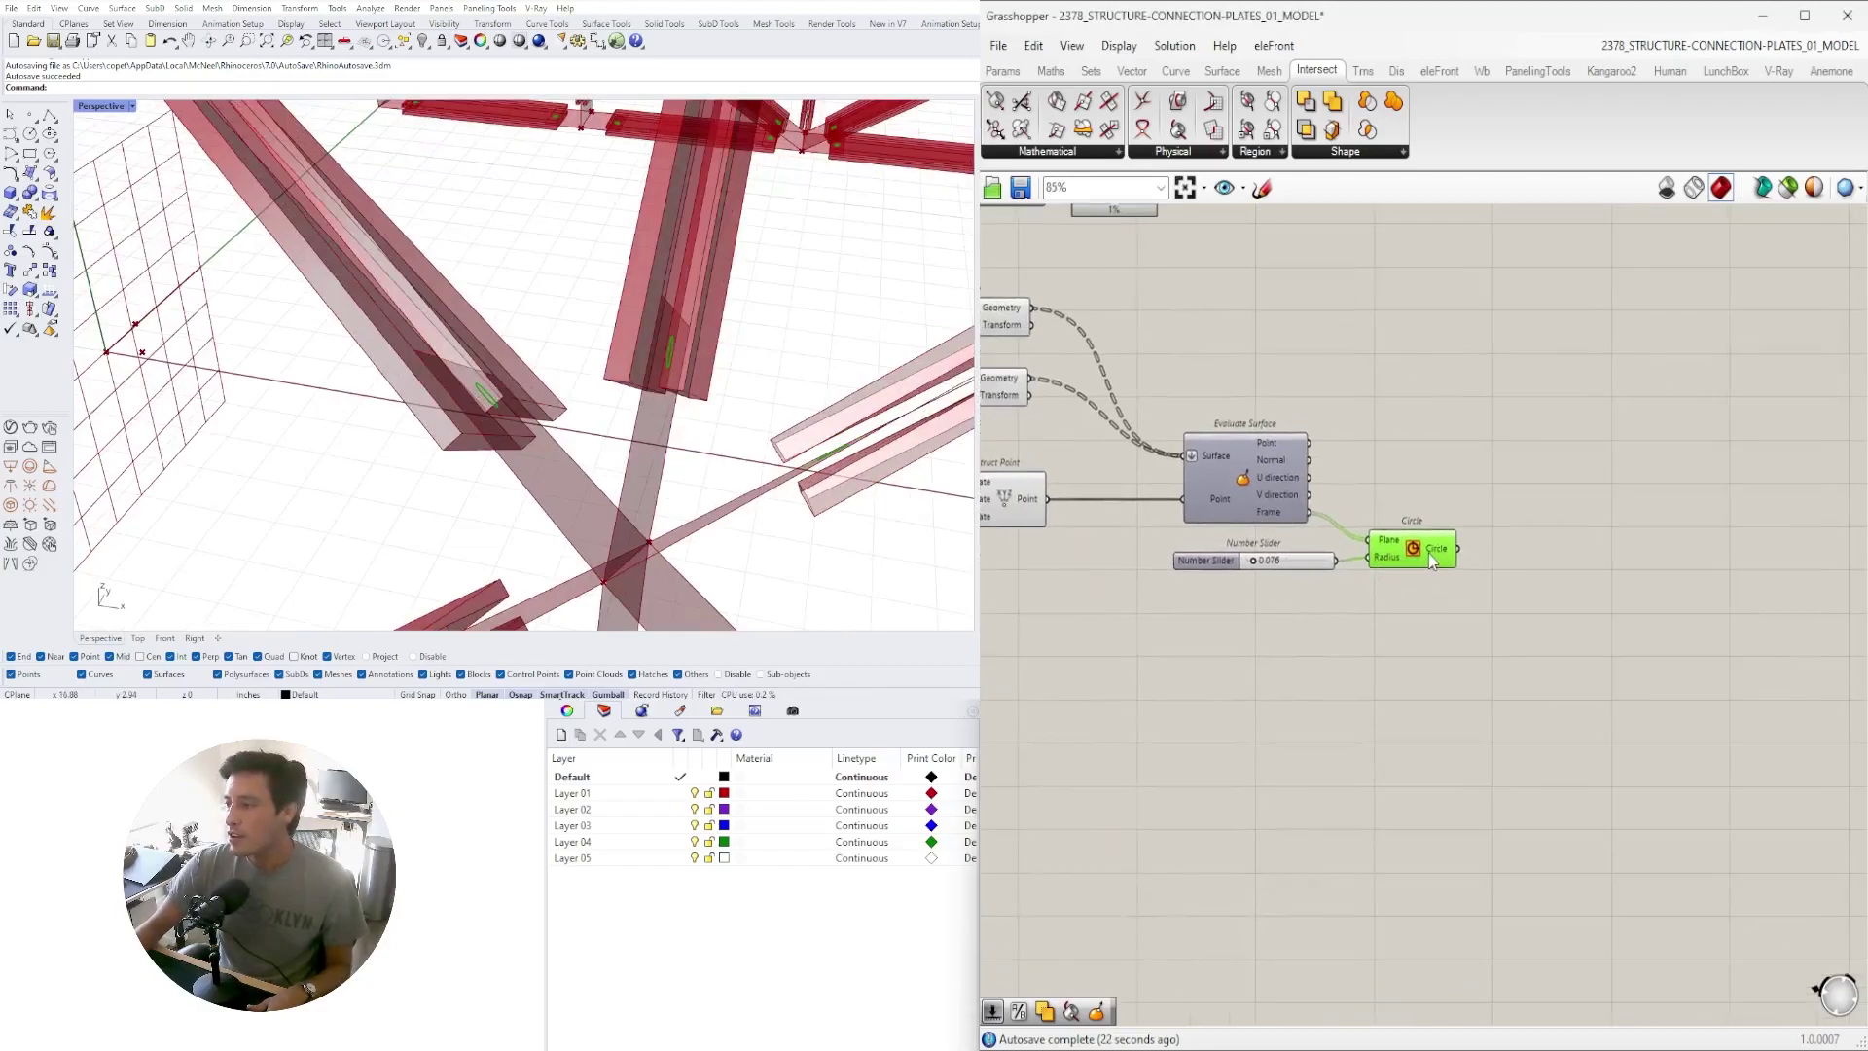
Add a Boundary Surfaces component with its Edges fed by the bolt circles, and turn off the Circle component's preview
double_click(1504, 569)
type("BOUN")
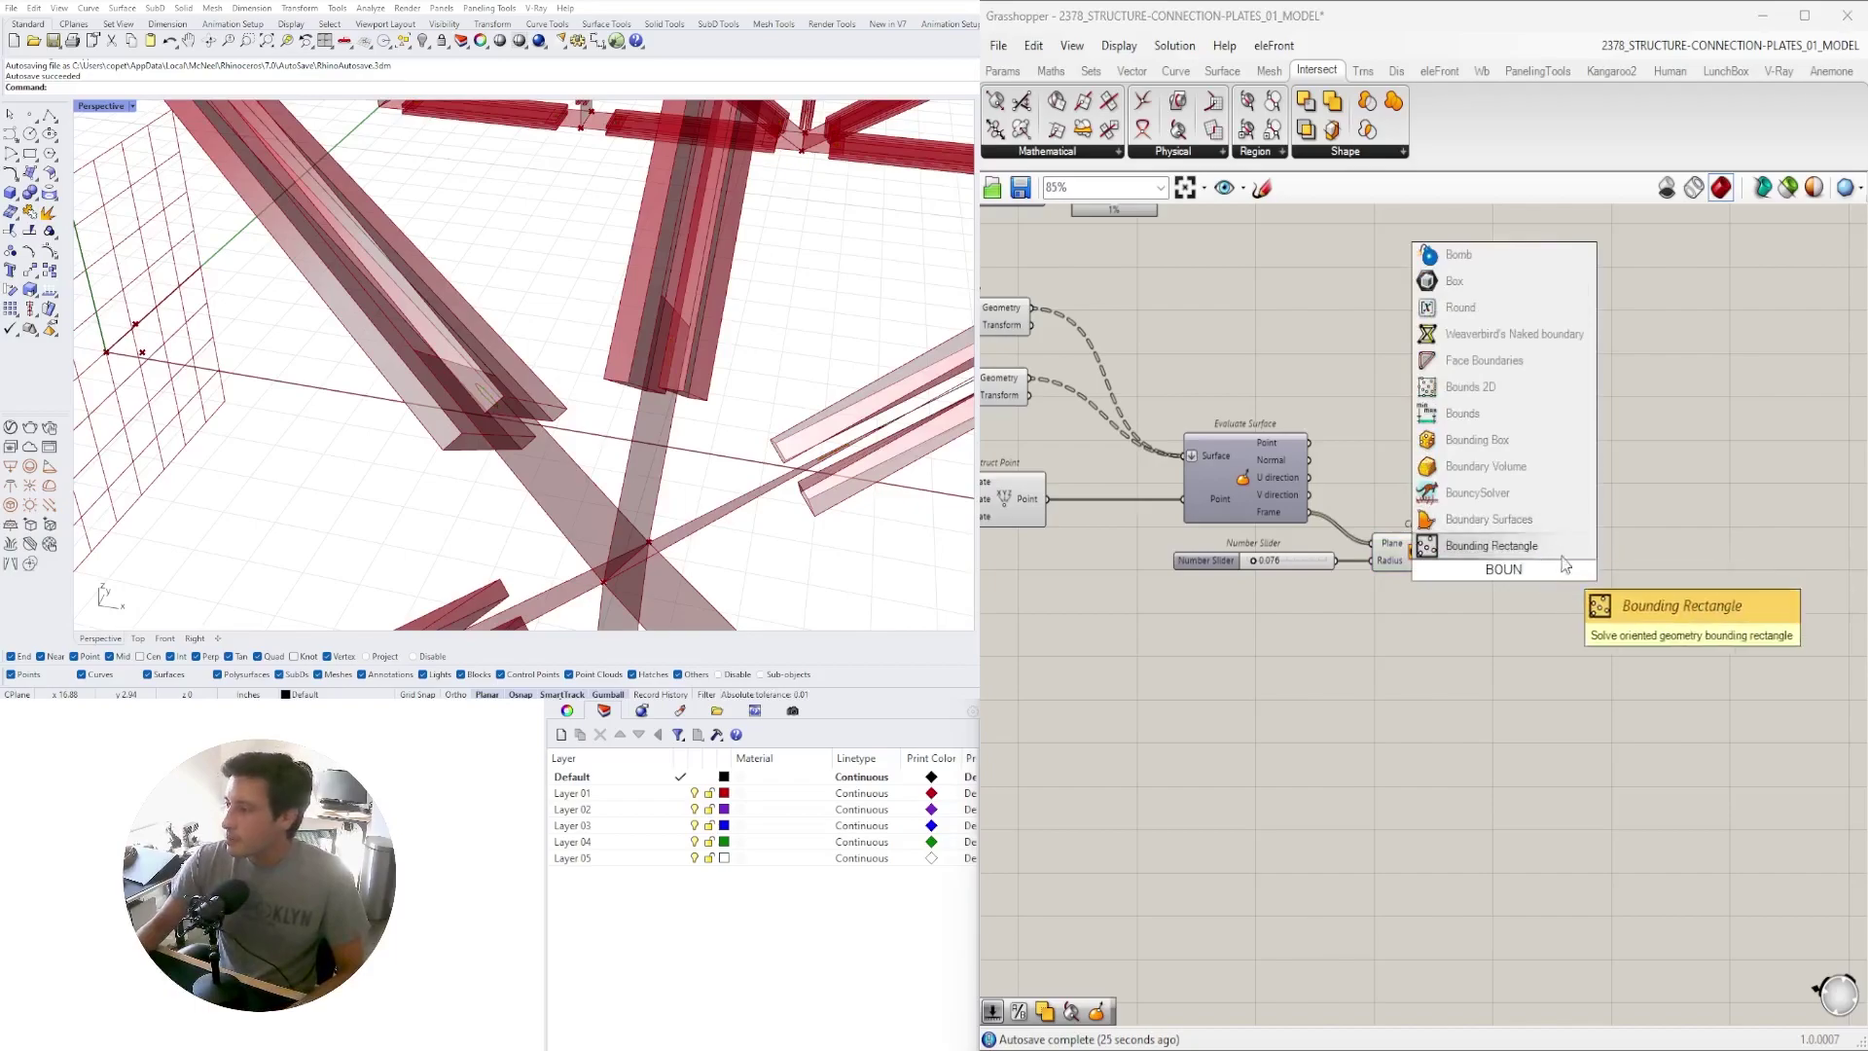
left_click(1518, 520)
scroll(1503, 580, "up", 2)
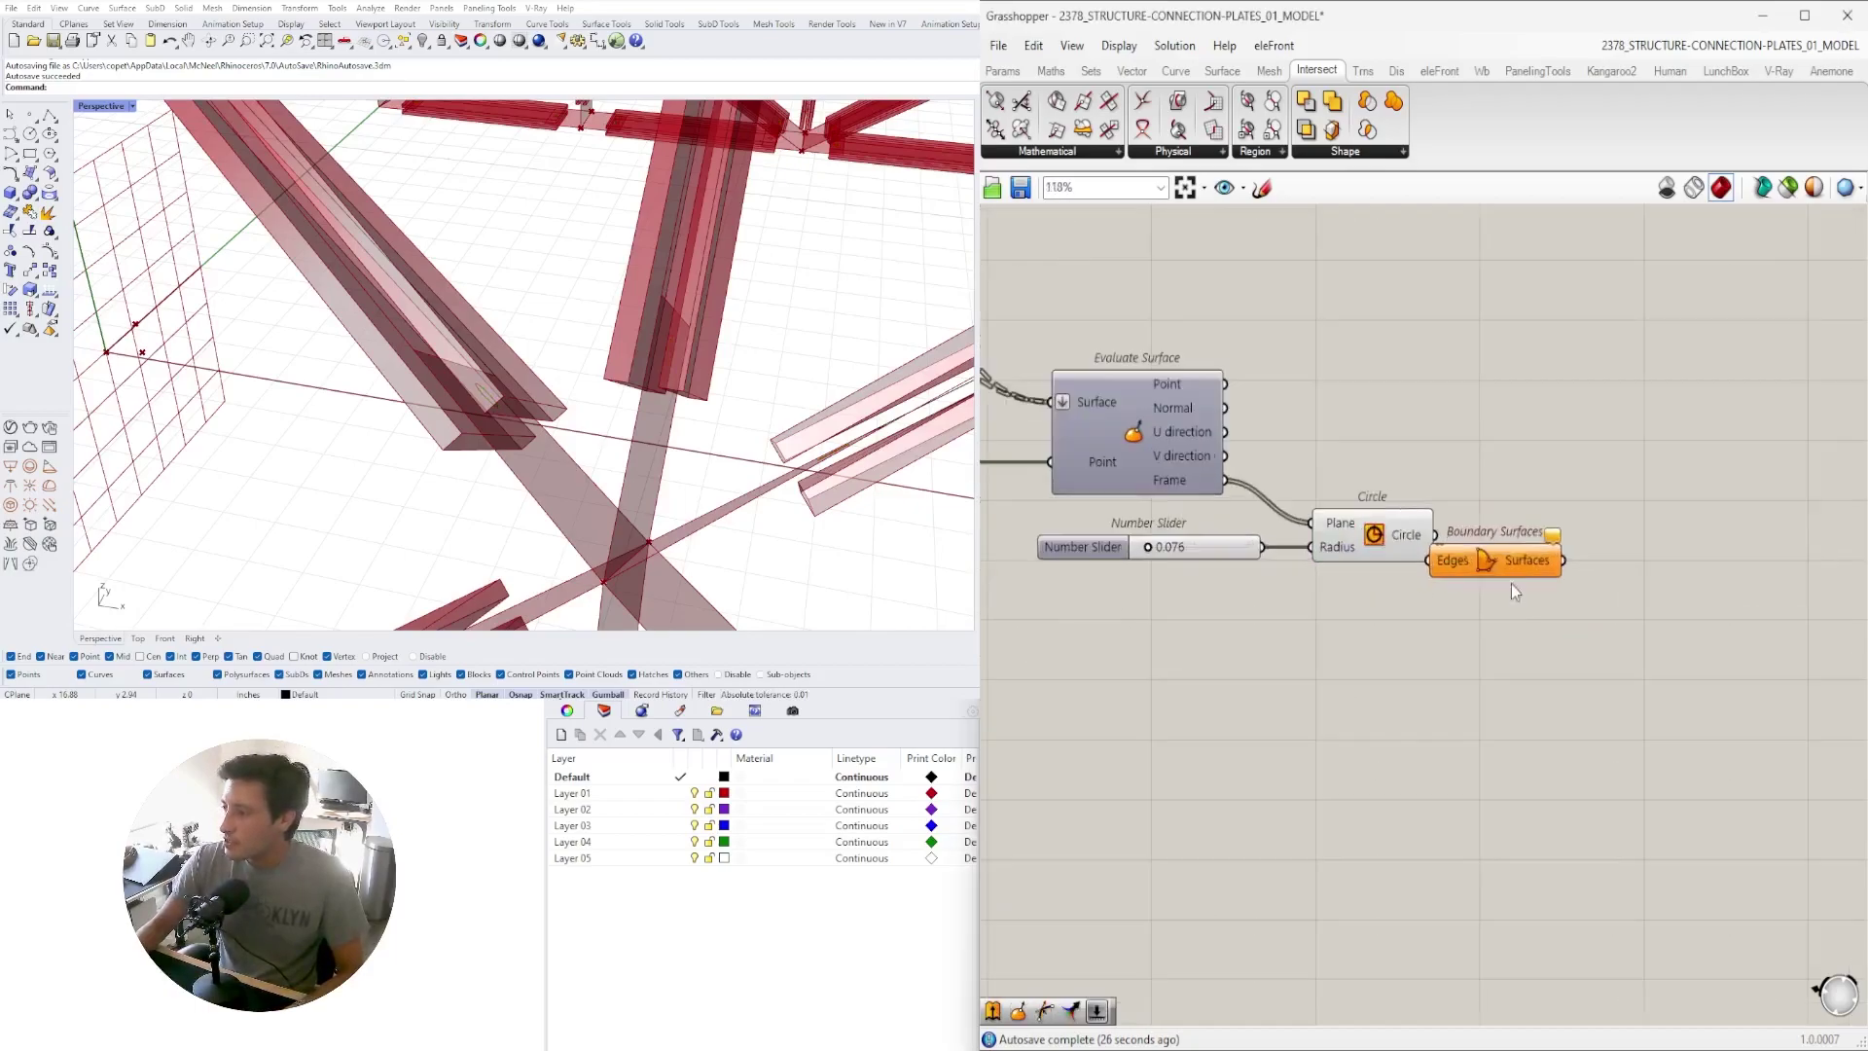
left_click_drag(1438, 535, 1459, 540)
left_click_drag(1511, 547, 1548, 542)
left_click_drag(1333, 721, 1269, 497)
middle_click(1299, 477)
left_click(1354, 412)
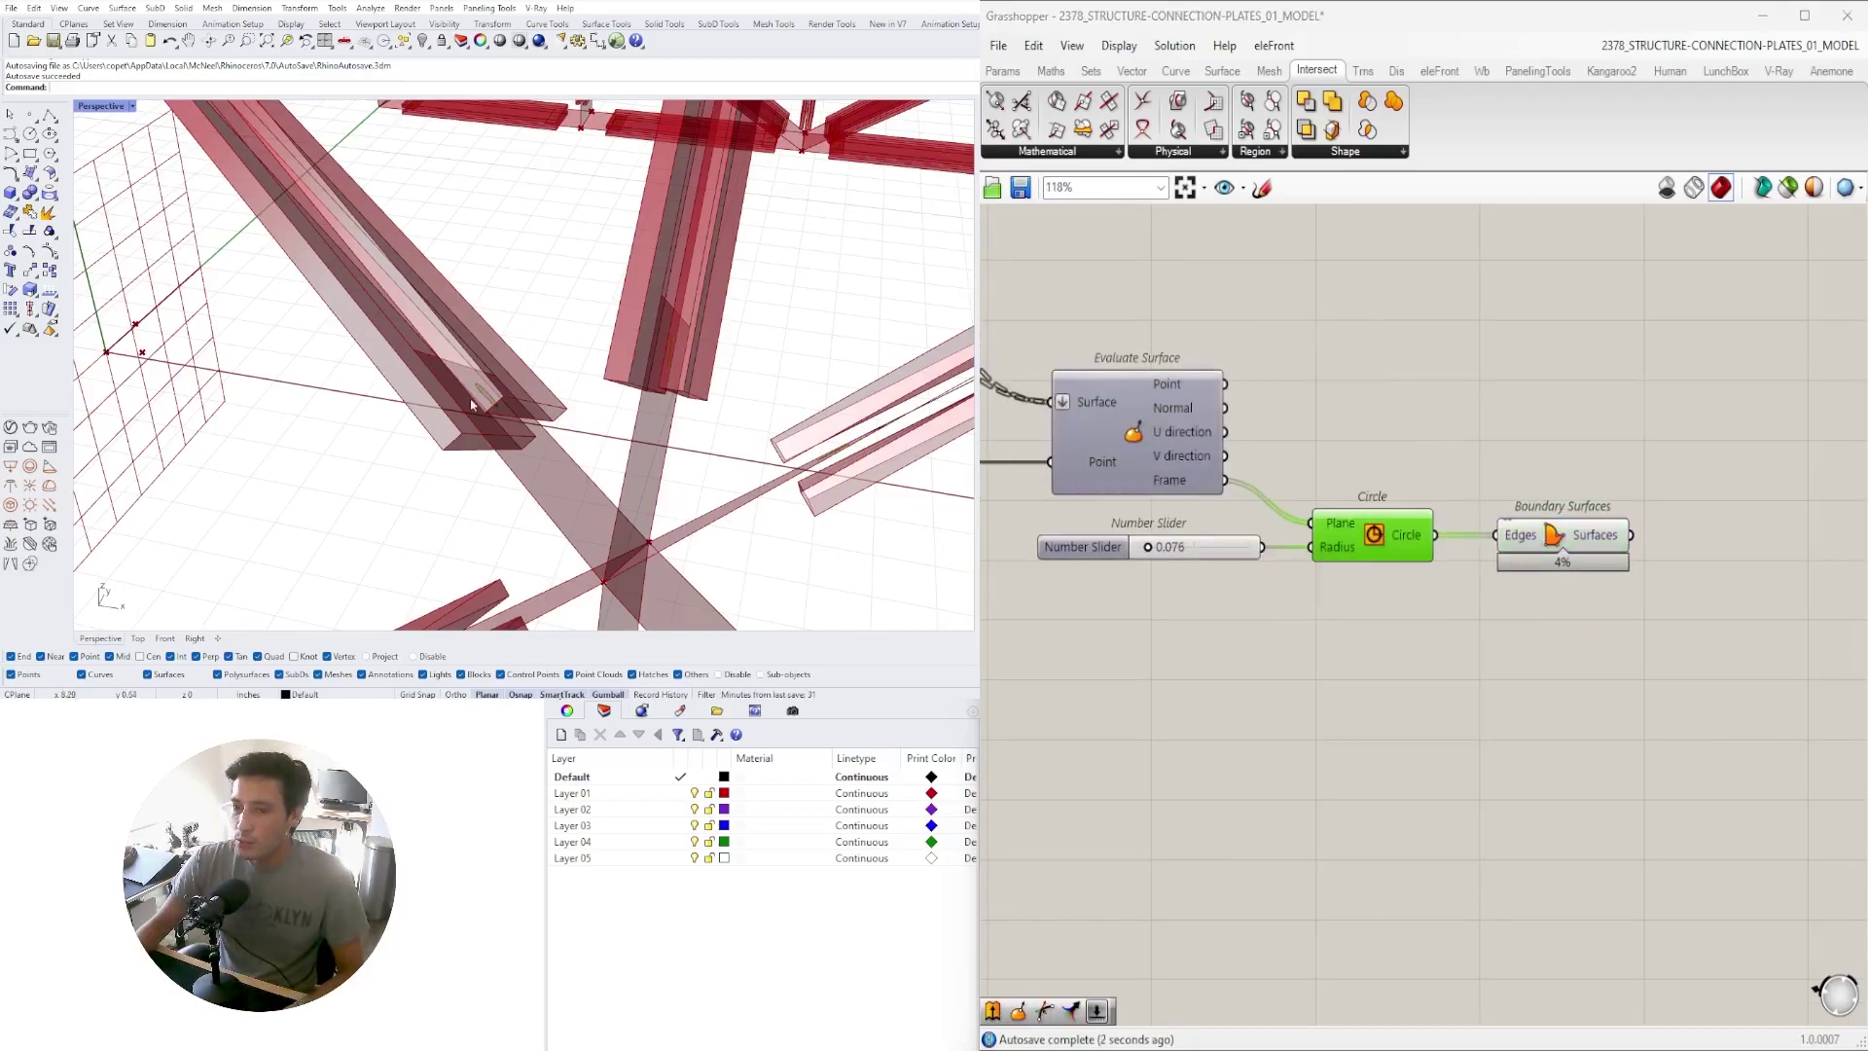
Add a Move component to the right of Boundary Surfaces and feed the surfaces into its Geometry input
right_click_drag(1381, 686, 1184, 651)
scroll(1252, 643, "down", 2)
double_click(1427, 638)
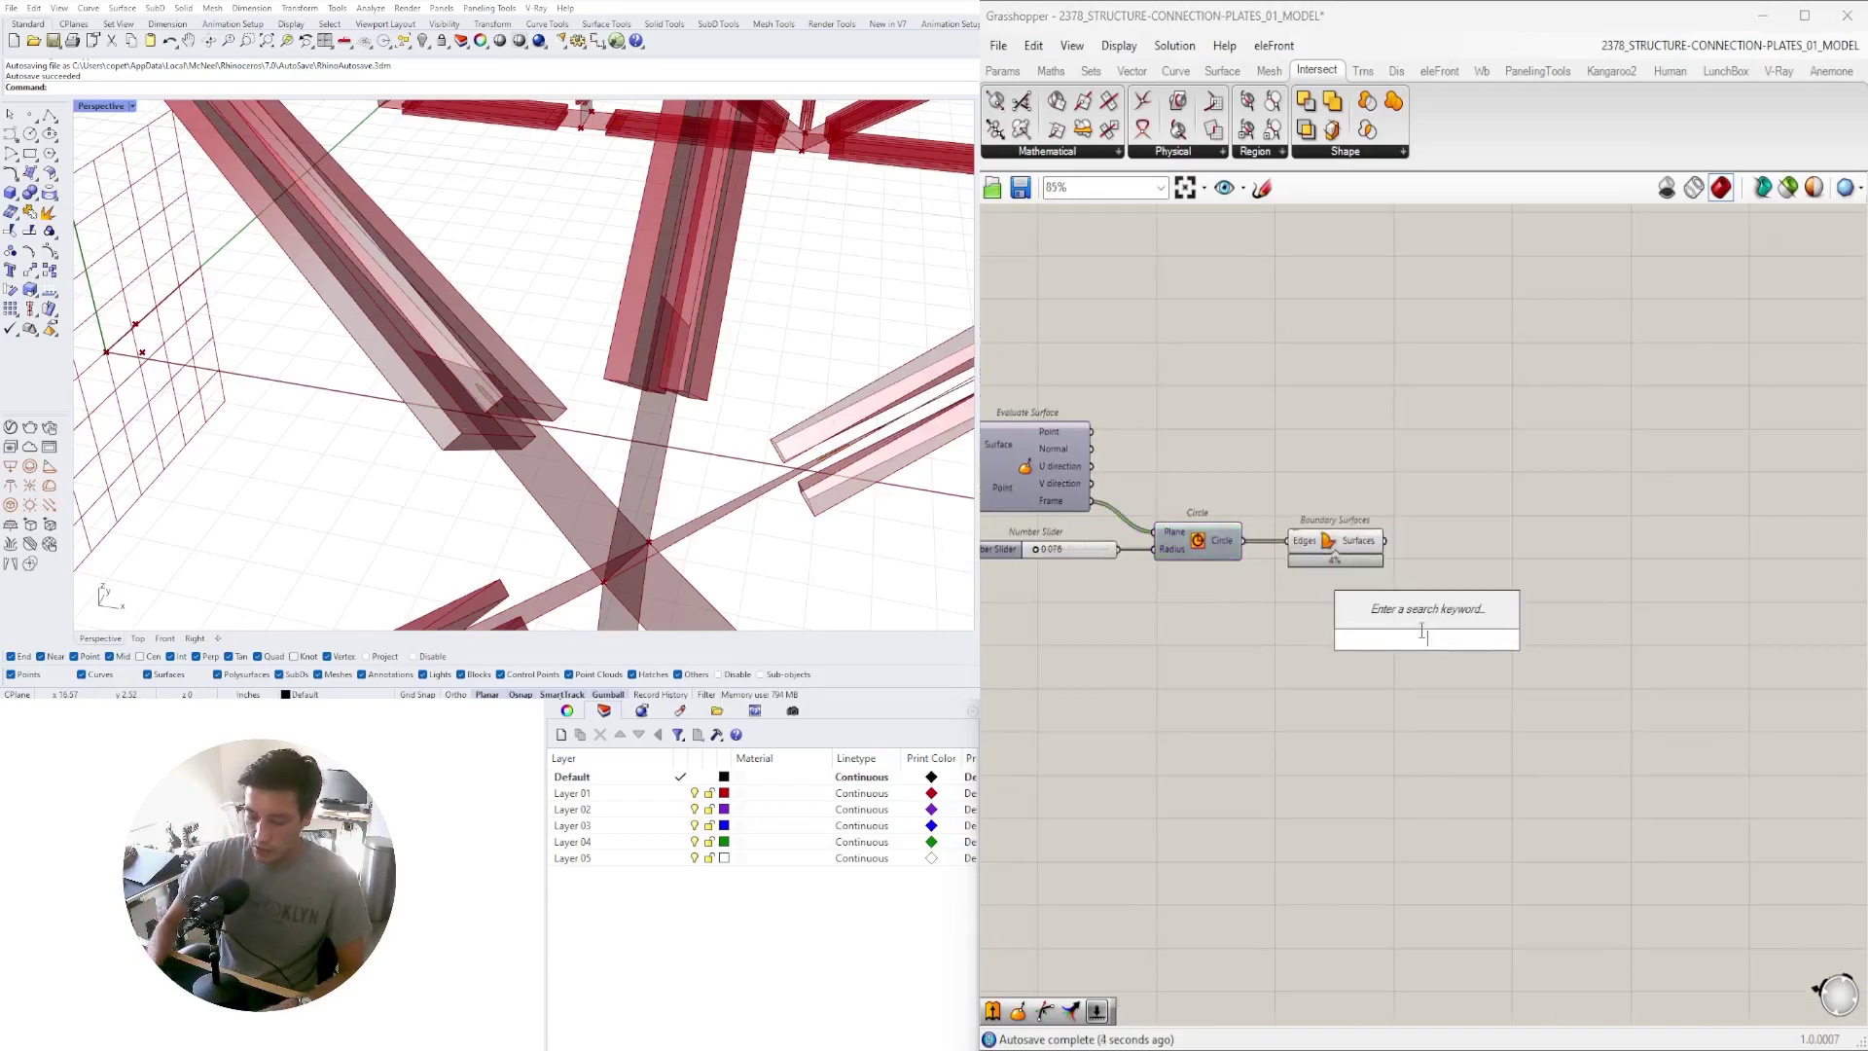
type("MOVE")
key("Return")
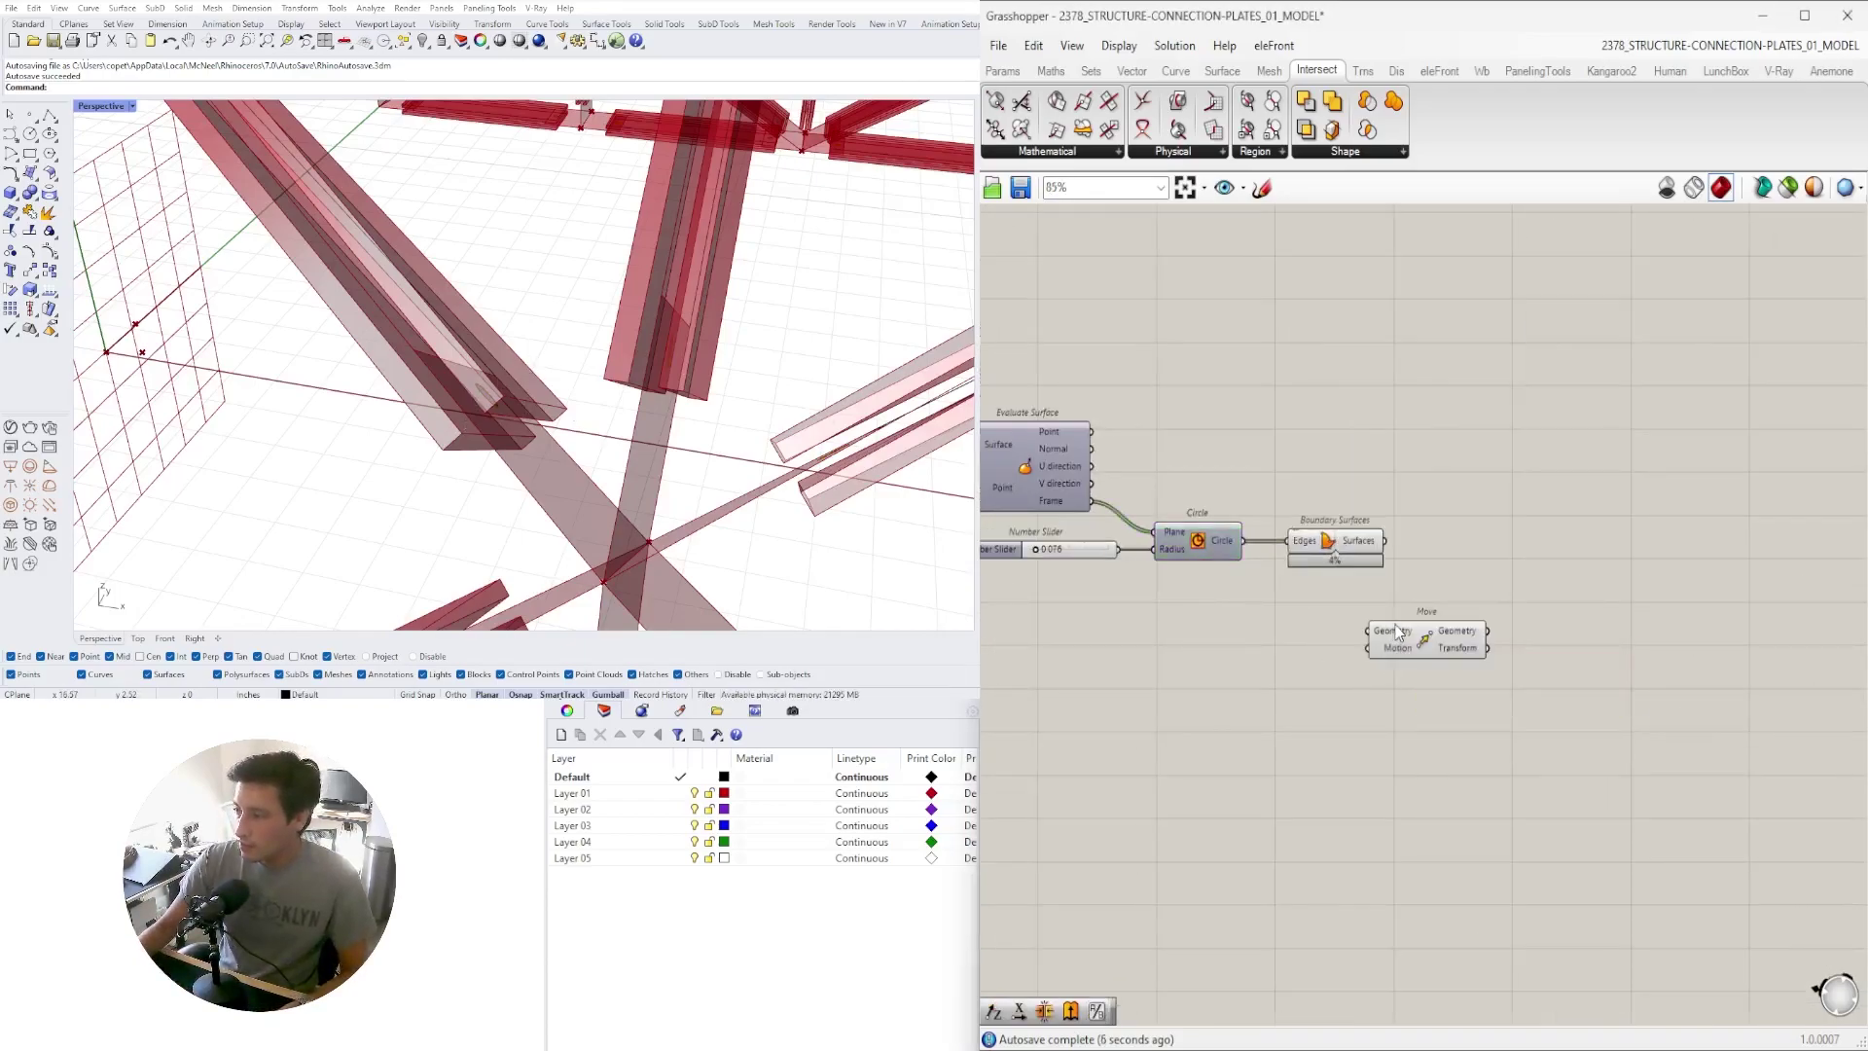
scroll(1385, 619, "up", 3)
left_click_drag(1426, 630, 1451, 560)
left_click(1309, 478)
left_click_drag(1532, 586, 1819, 566)
scroll(1646, 580, "down", 2)
right_click_drag(1645, 582, 1440, 595)
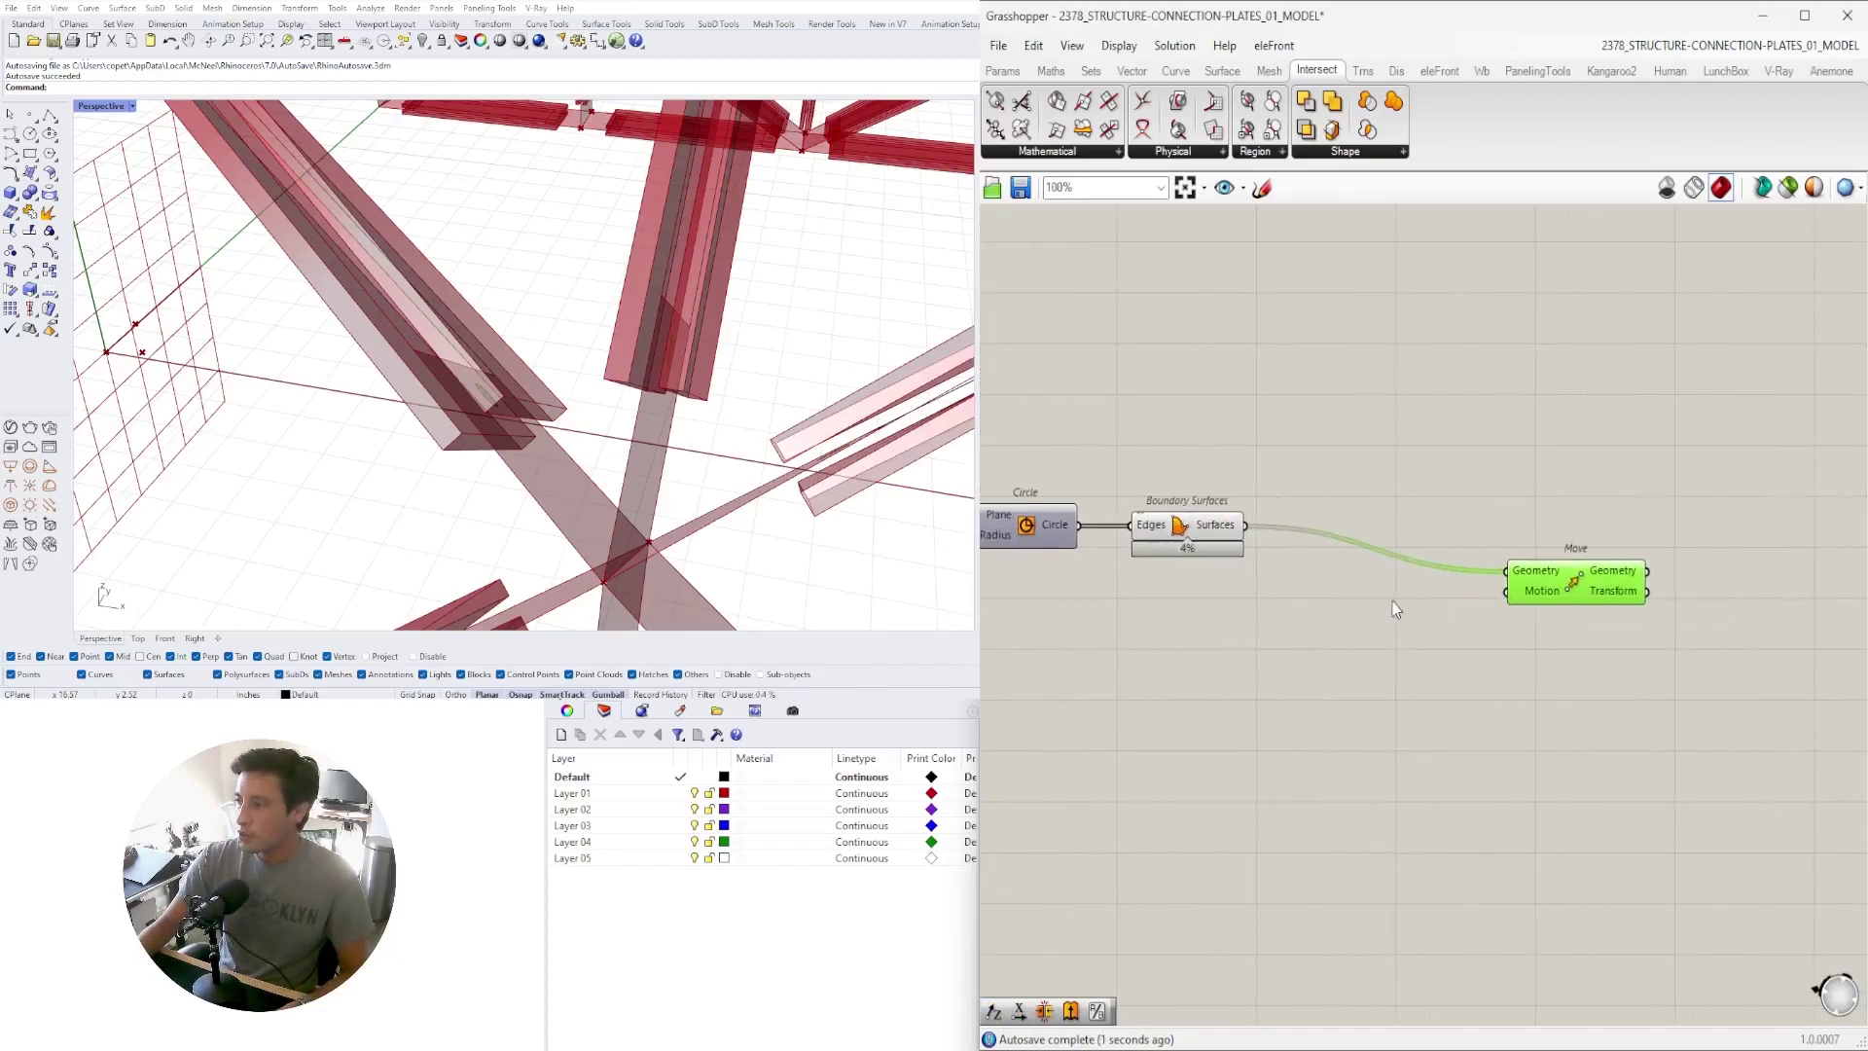
Add an Amplitude component, feed Boundary Surfaces into its Vector input, and wire its result to Move's Motion
left_click(1316, 635)
double_click(1318, 643)
type("A")
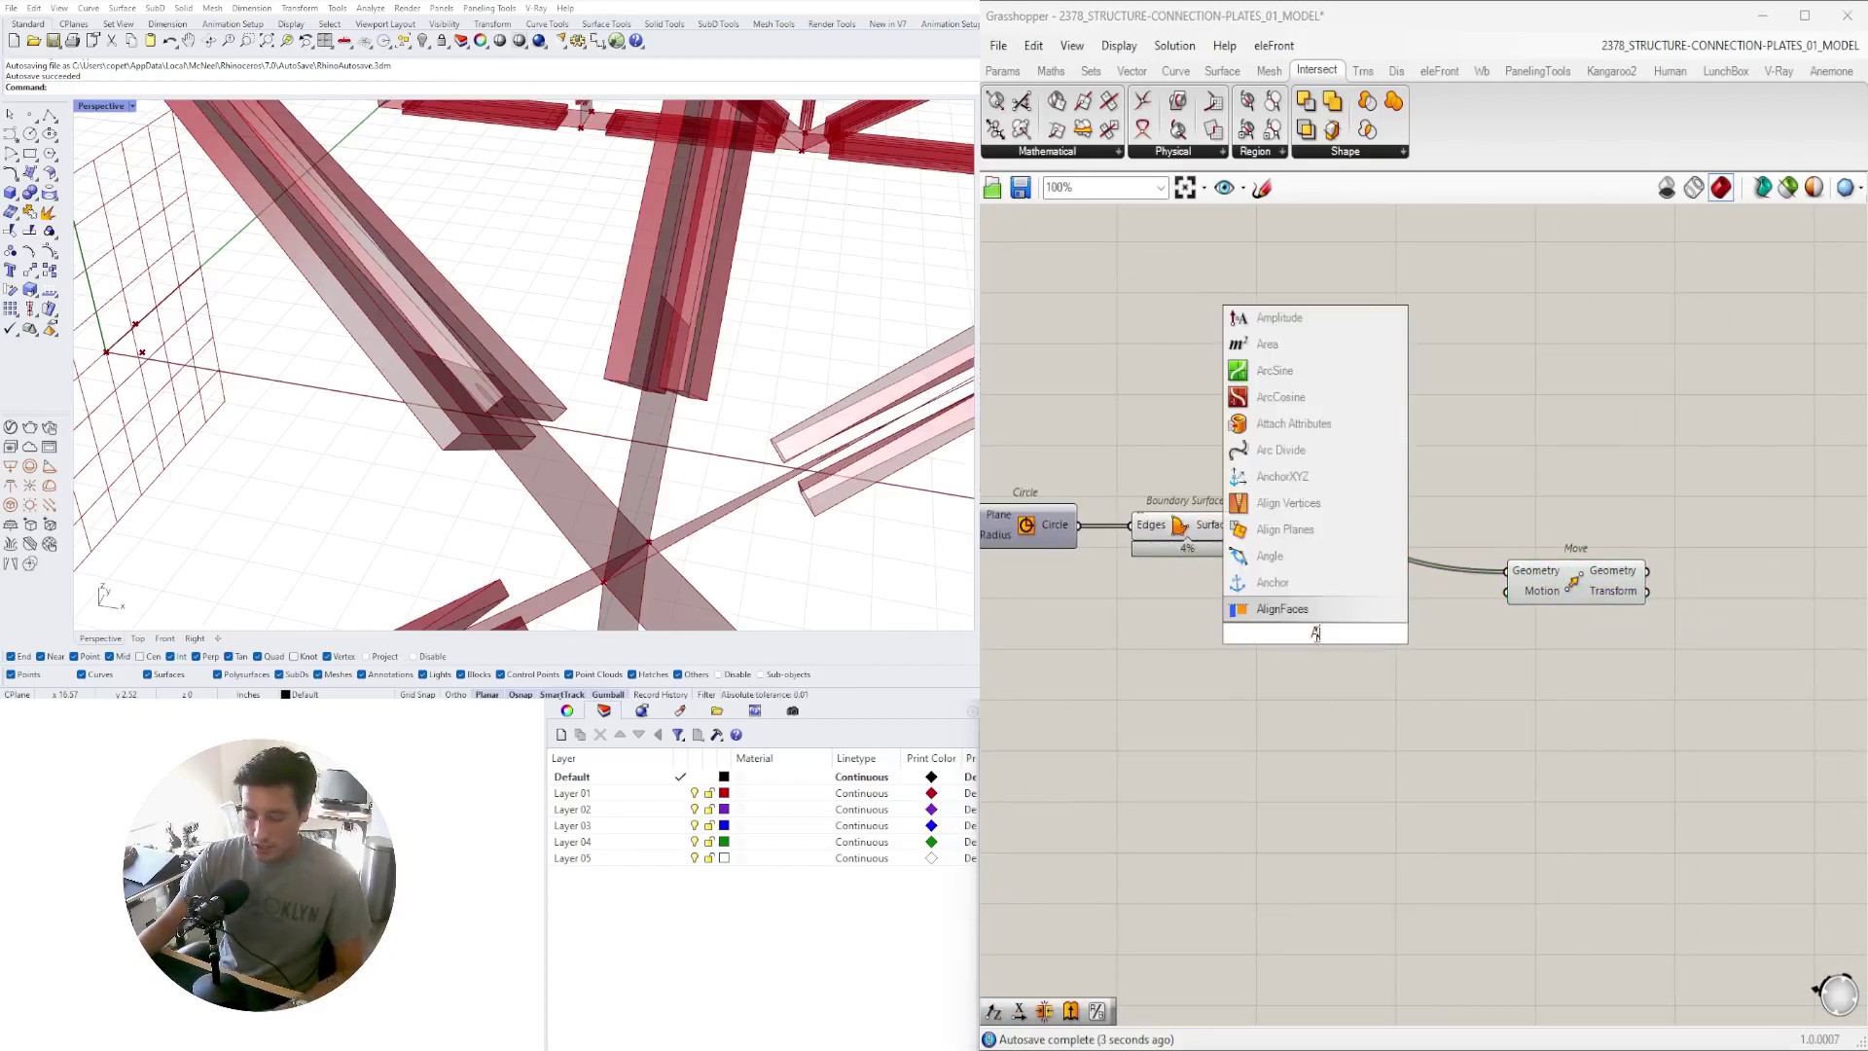
type("MPLI")
left_click(1317, 613)
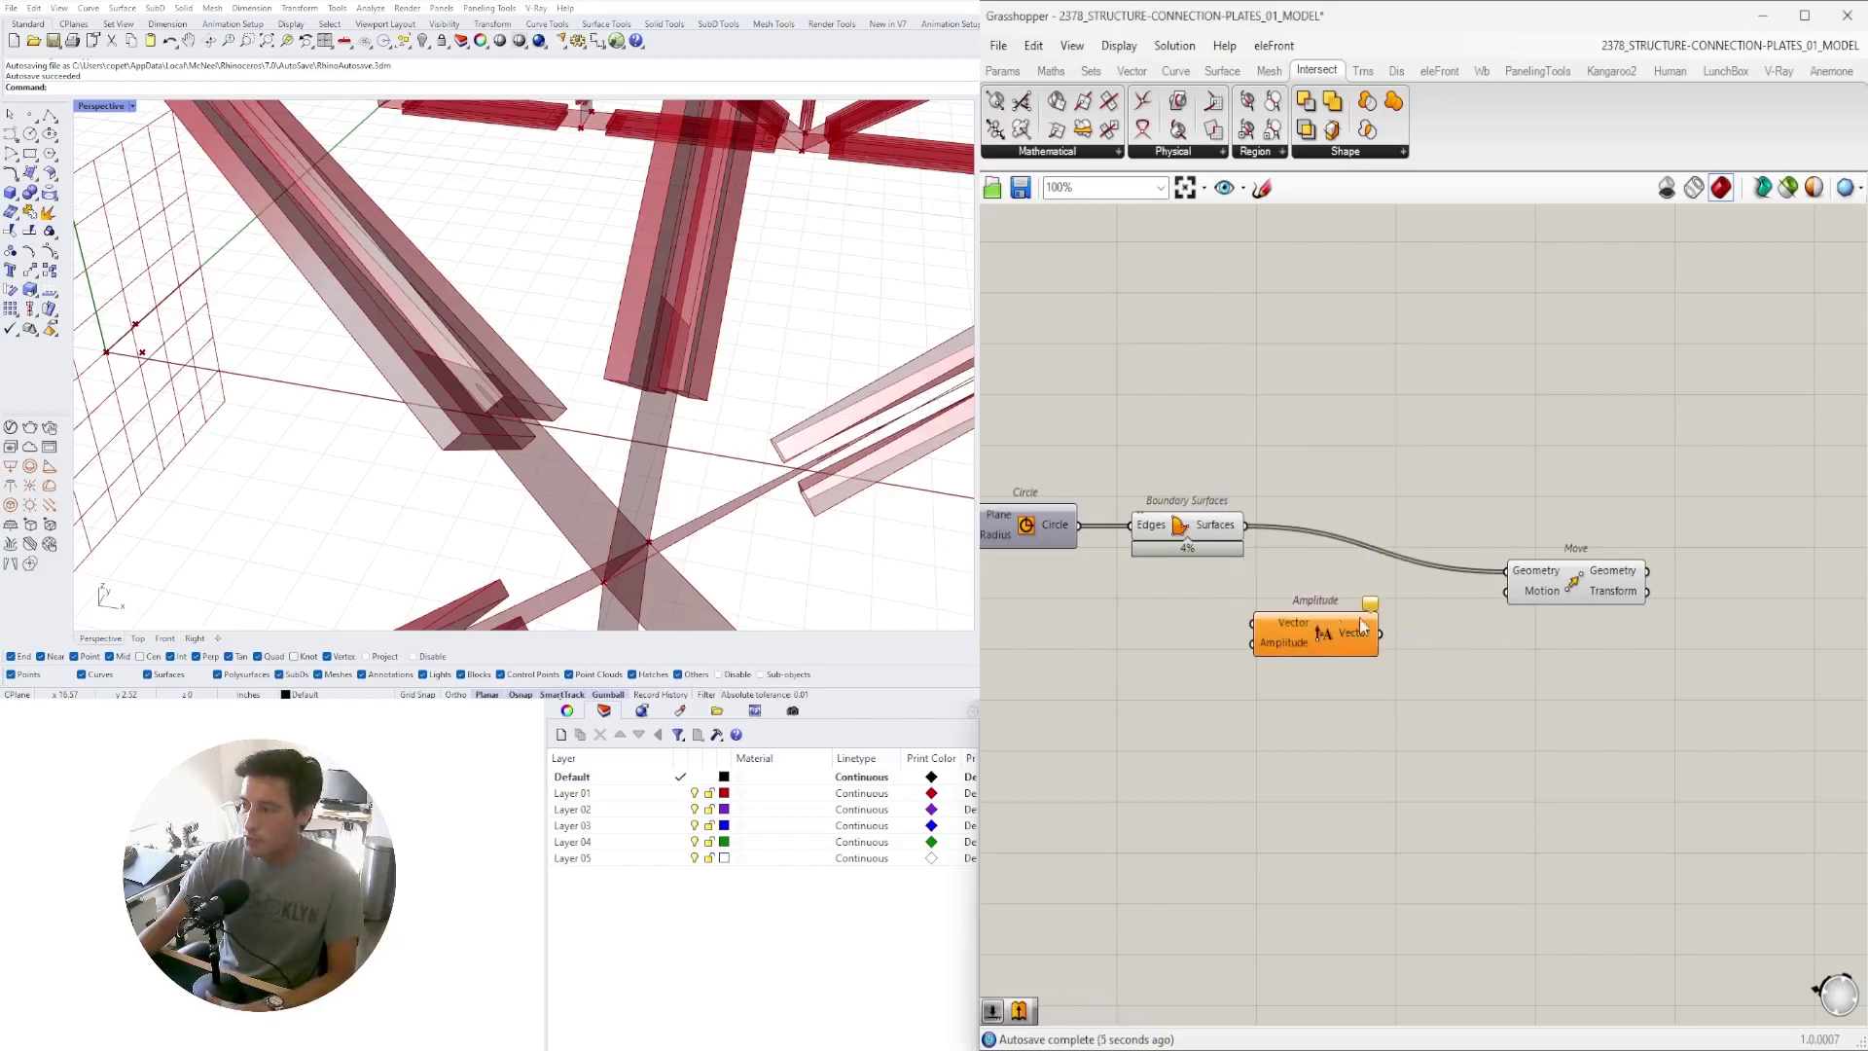
left_click_drag(1587, 579, 1668, 533)
mouse_move(1323, 634)
left_mouse_down()
mouse_move(1402, 617)
mouse_move(1334, 599)
left_mouse_up()
left_click(1209, 529)
left_click_drag(1407, 628, 1406, 611)
left_click_drag(1591, 547, 1592, 547)
mouse_move(1655, 529)
left_mouse_down()
mouse_move(1614, 550)
mouse_move(1645, 529)
left_mouse_up()
Add a 0.150 number slider, connect it to Amplitude's amplitude input, and raise it to 0.207
double_click(1169, 697)
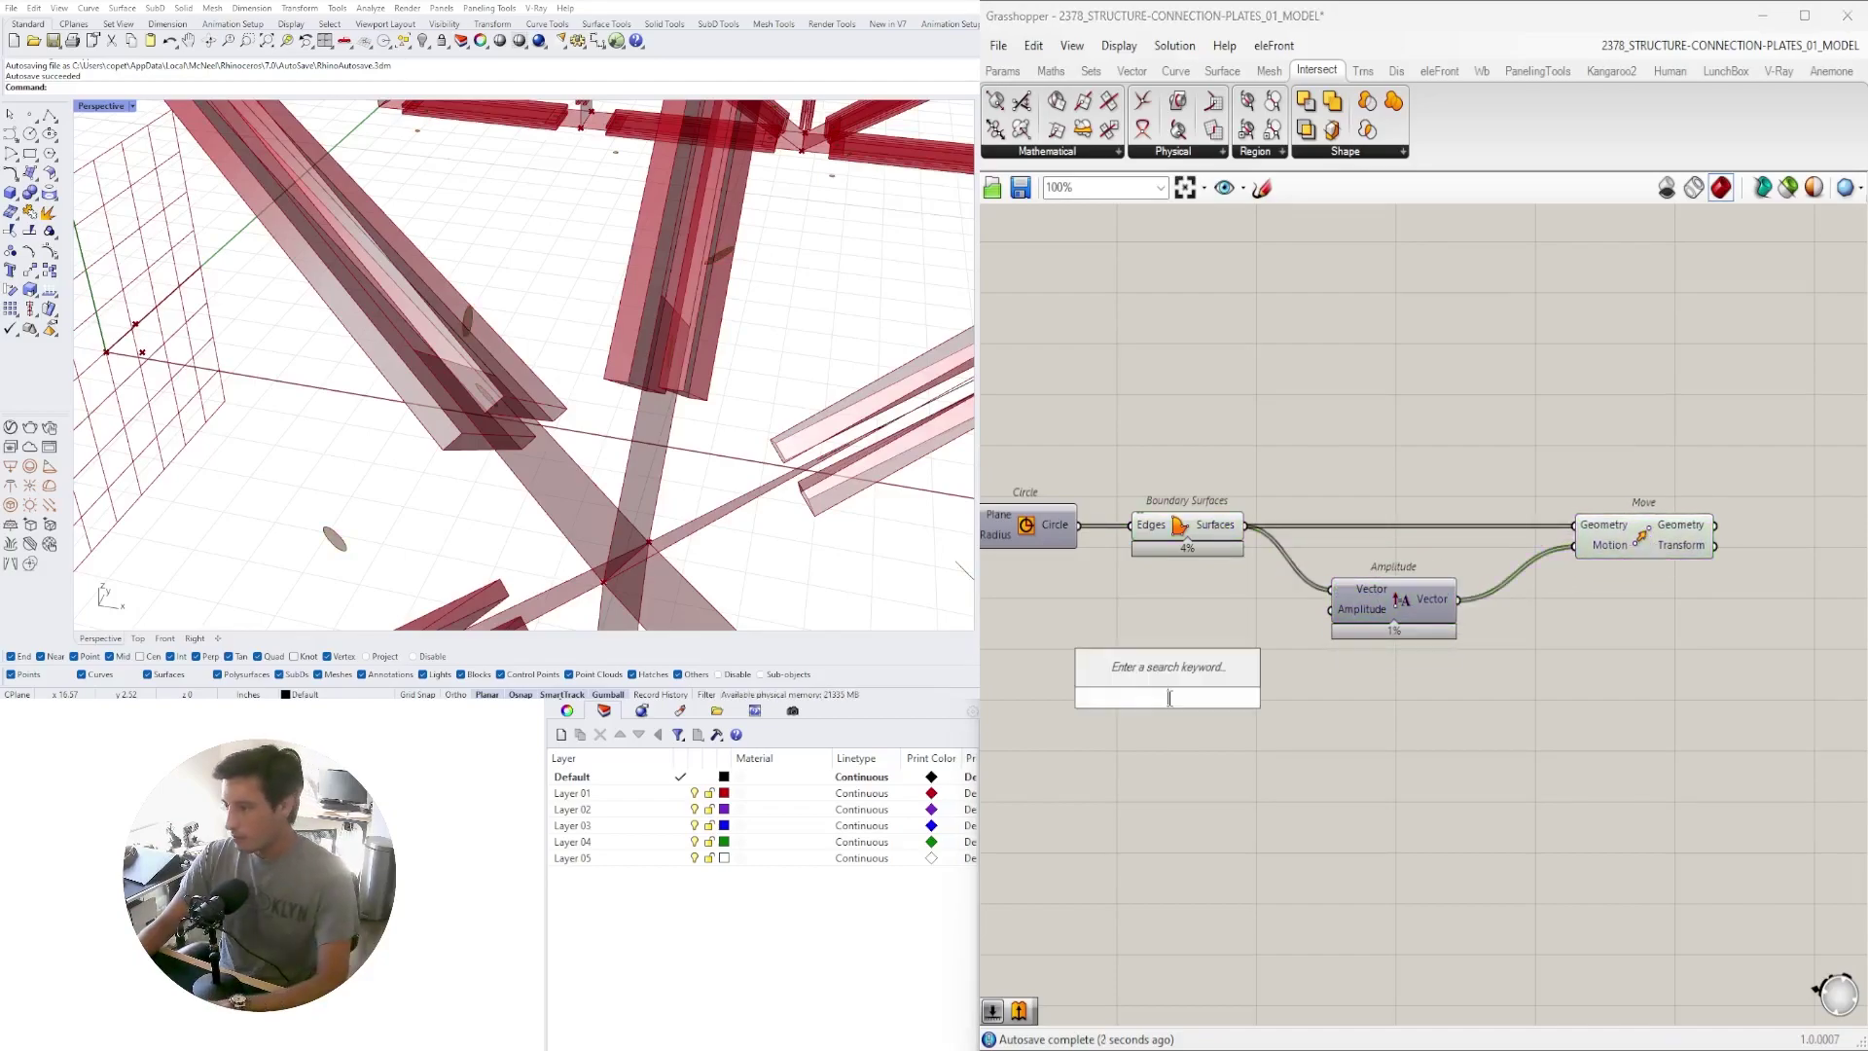
type("1")
type(".150")
key("Return")
scroll(1211, 680, "up", 2)
left_click_drag(1270, 676, 1292, 611)
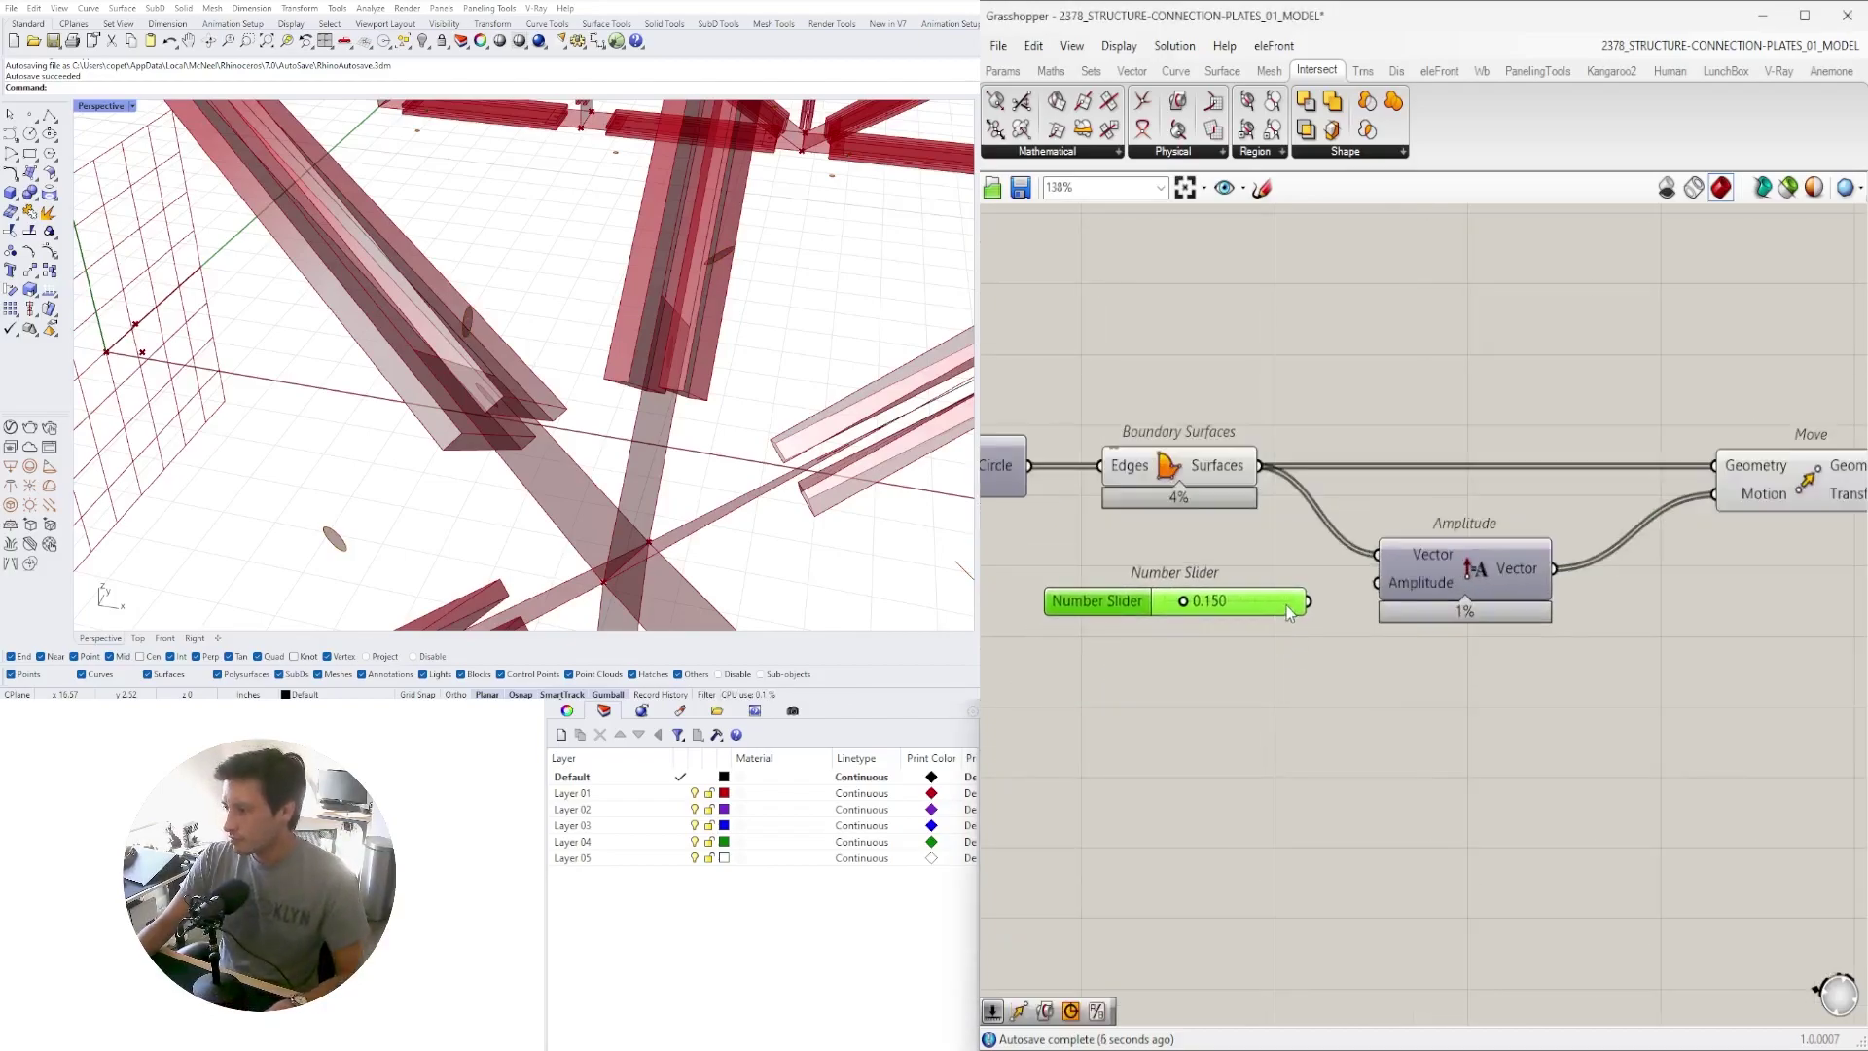
scroll(1203, 576, "up", 4)
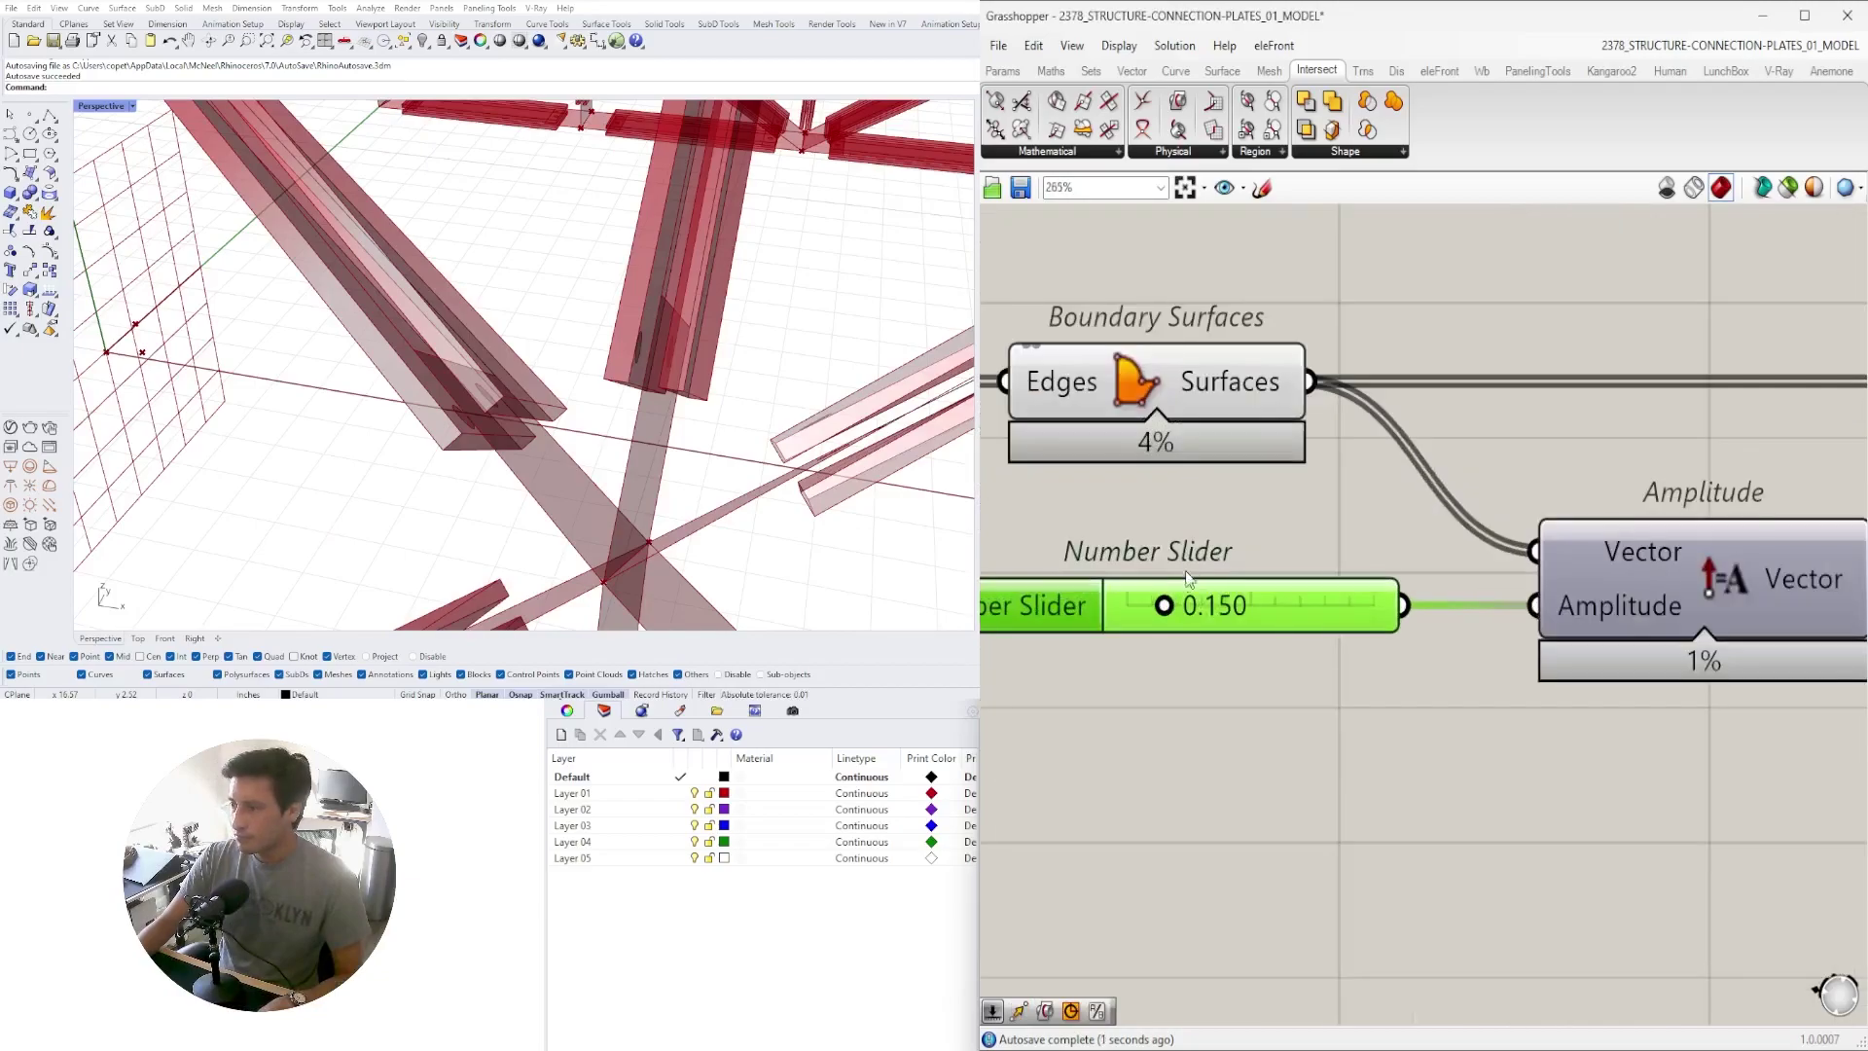
left_click_drag(1148, 606, 1179, 606)
mouse_move(526, 389)
right_mouse_down()
mouse_move(599, 363)
mouse_move(495, 388)
right_mouse_up()
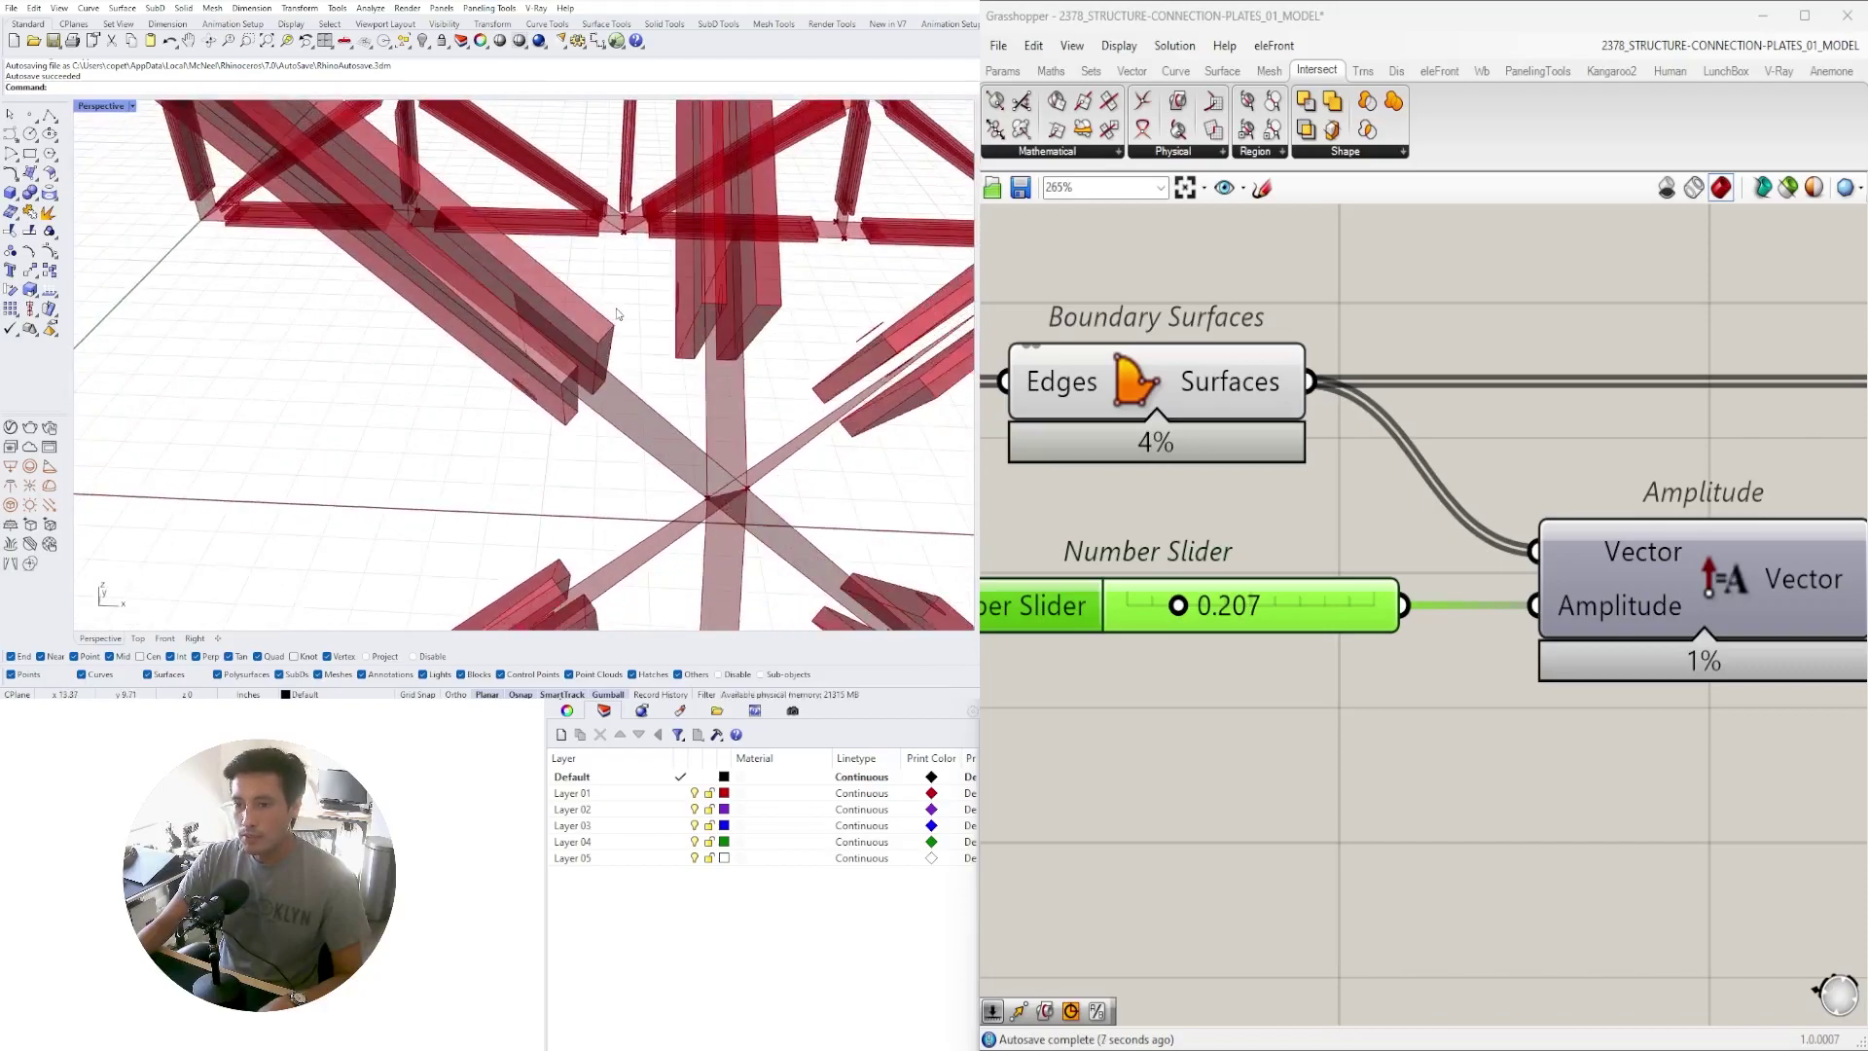
Add an Extrude component beyond Move and feed the moved geometry into its Base input
scroll(1513, 589, "down", 3)
right_click_drag(1630, 621, 1087, 638)
left_click(1386, 493)
left_click_drag(1401, 506, 1340, 506)
left_click(1508, 676)
double_click(1531, 679)
type("EXTRU")
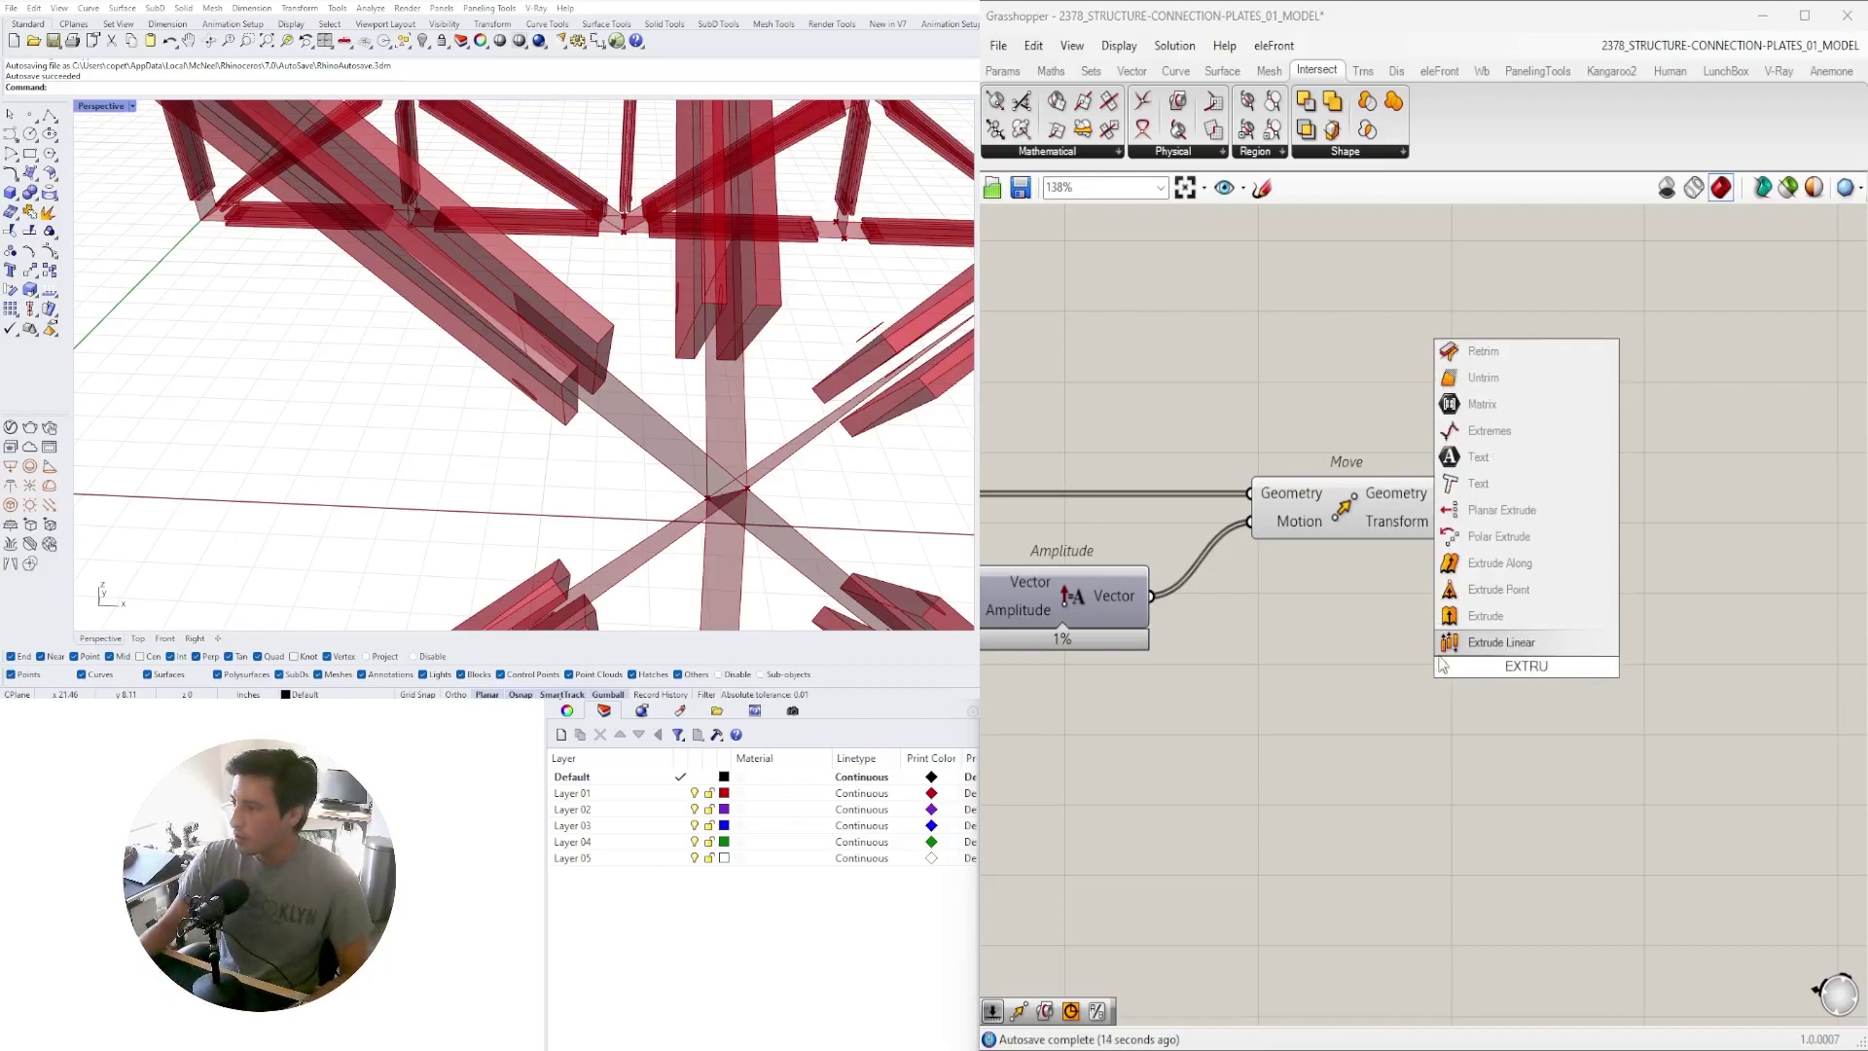
left_click(1485, 614)
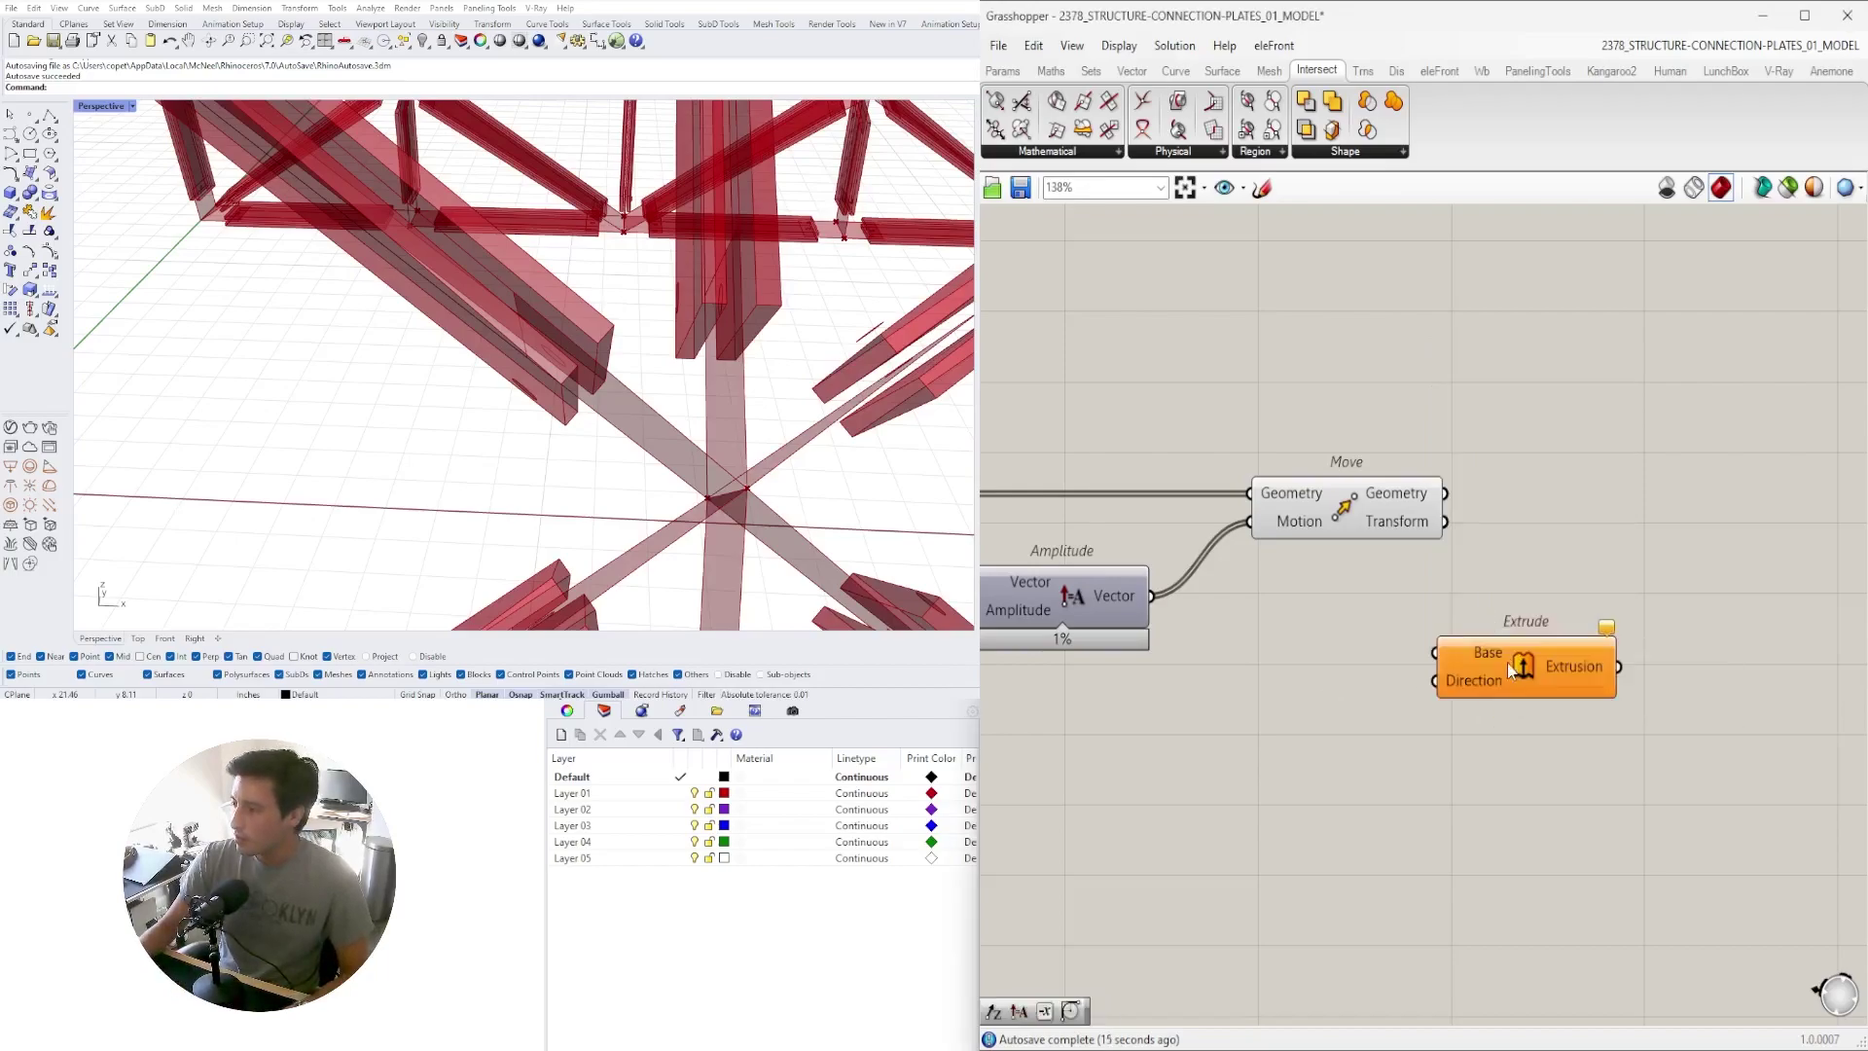
left_click_drag(1523, 659, 1601, 567)
left_click(1380, 499)
left_click_drag(1646, 607, 1716, 555)
Add a Multiplication component with factor 2 and wire Amplitude's vector into its A input
left_click(1191, 633)
double_click(1194, 618)
type("*")
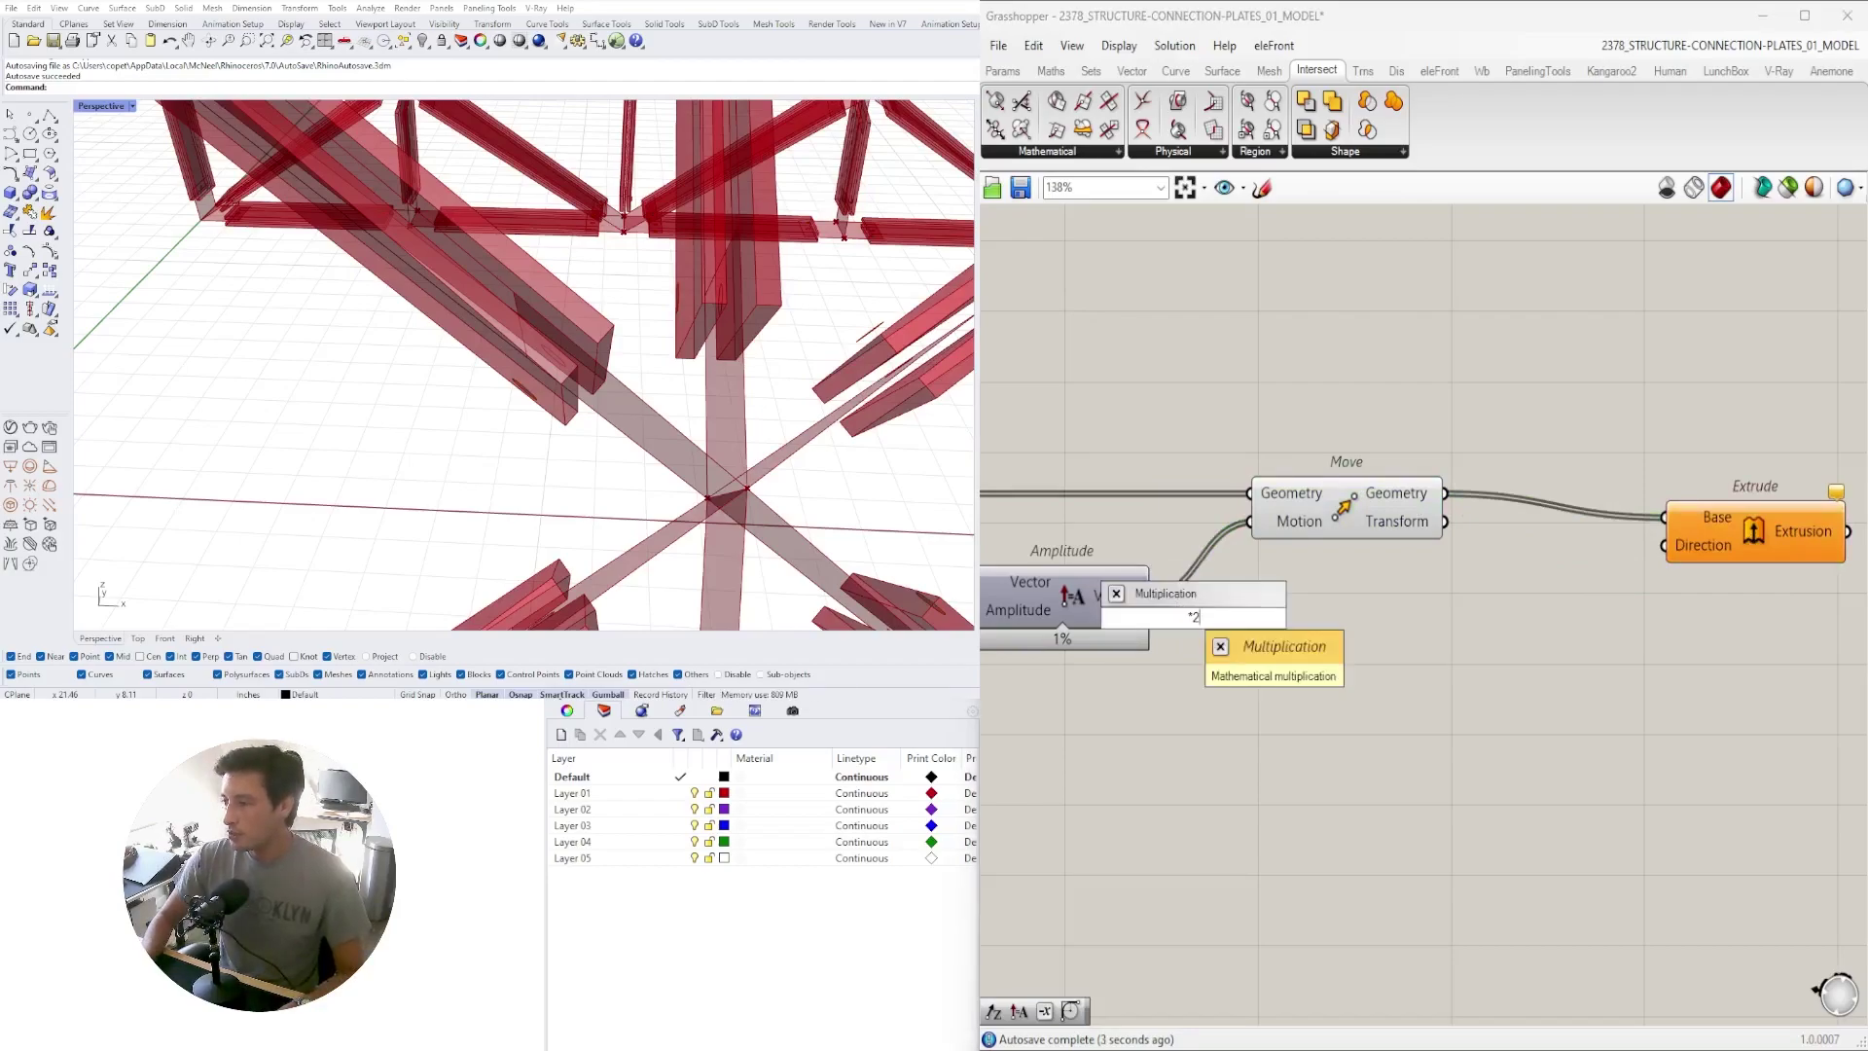
key("Return")
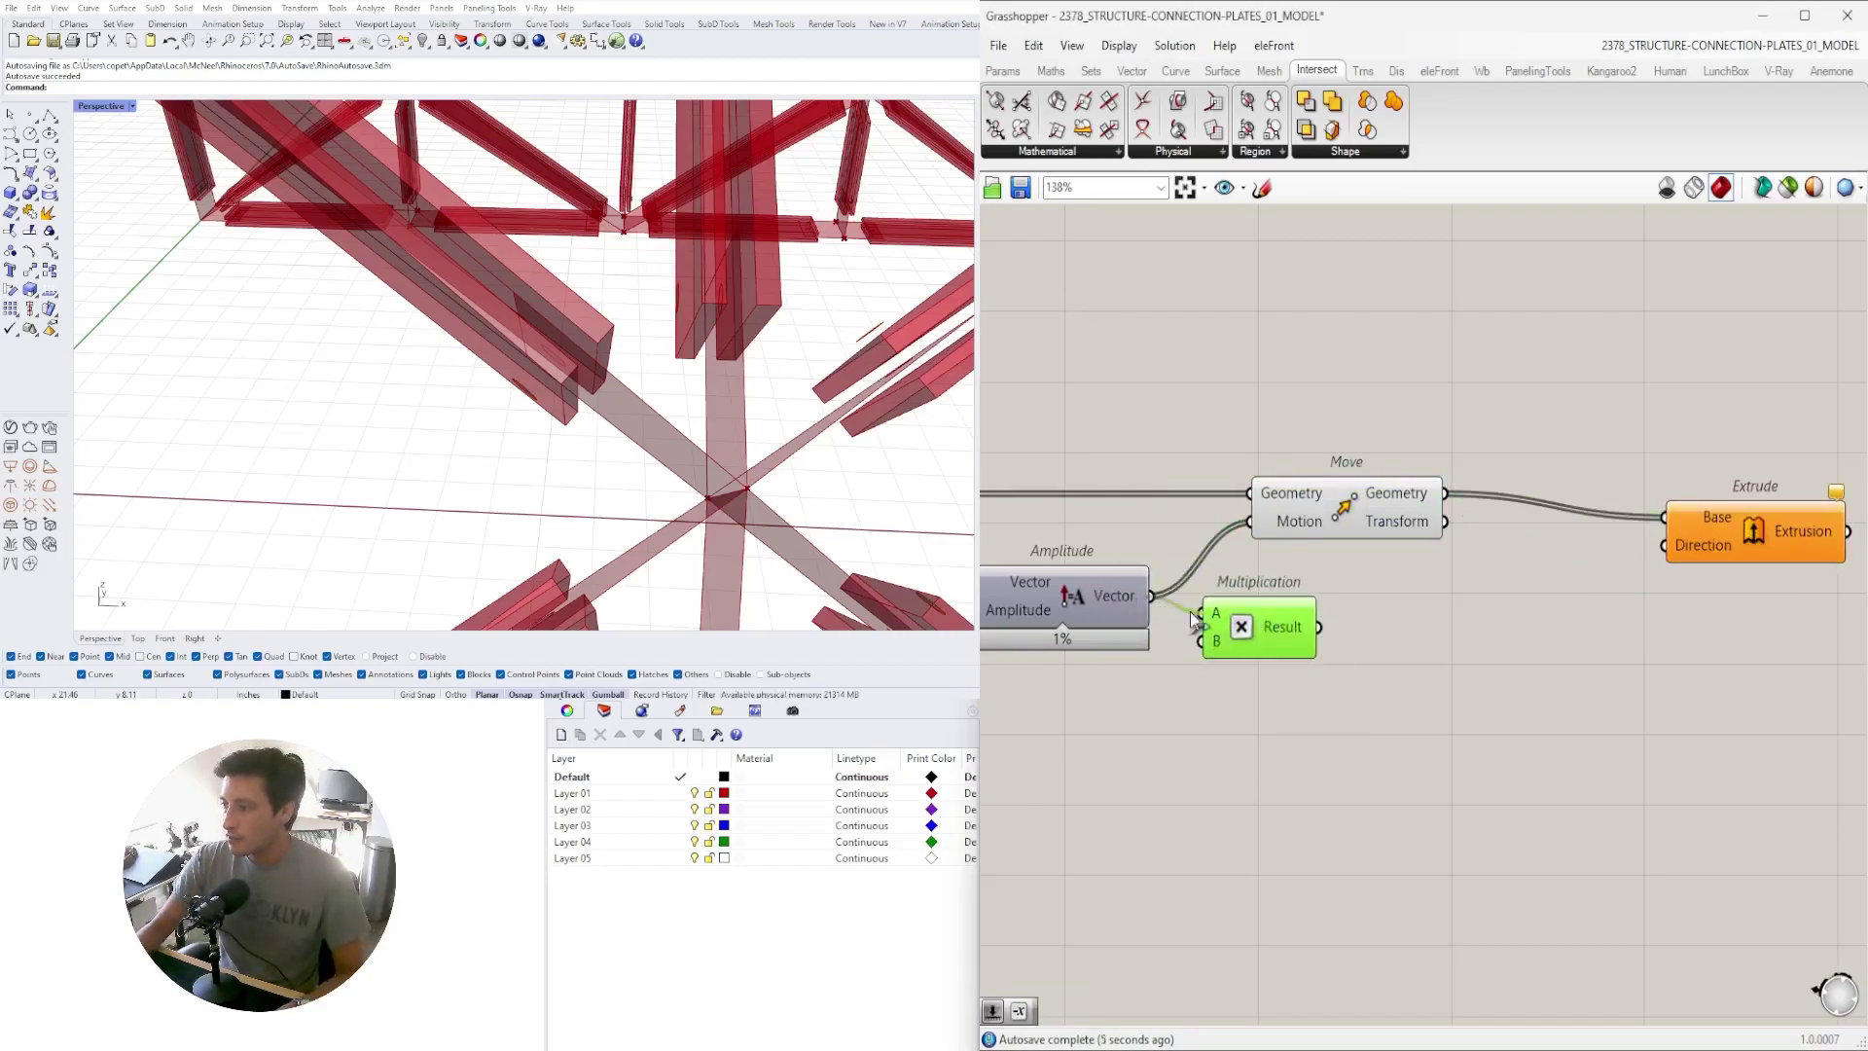
left_click_drag(1194, 614, 1201, 615)
left_click_drag(1253, 624, 1307, 632)
Add a Negative component after Multiplication, wire its result to Extrude's Direction, and align the components
double_click(1463, 659)
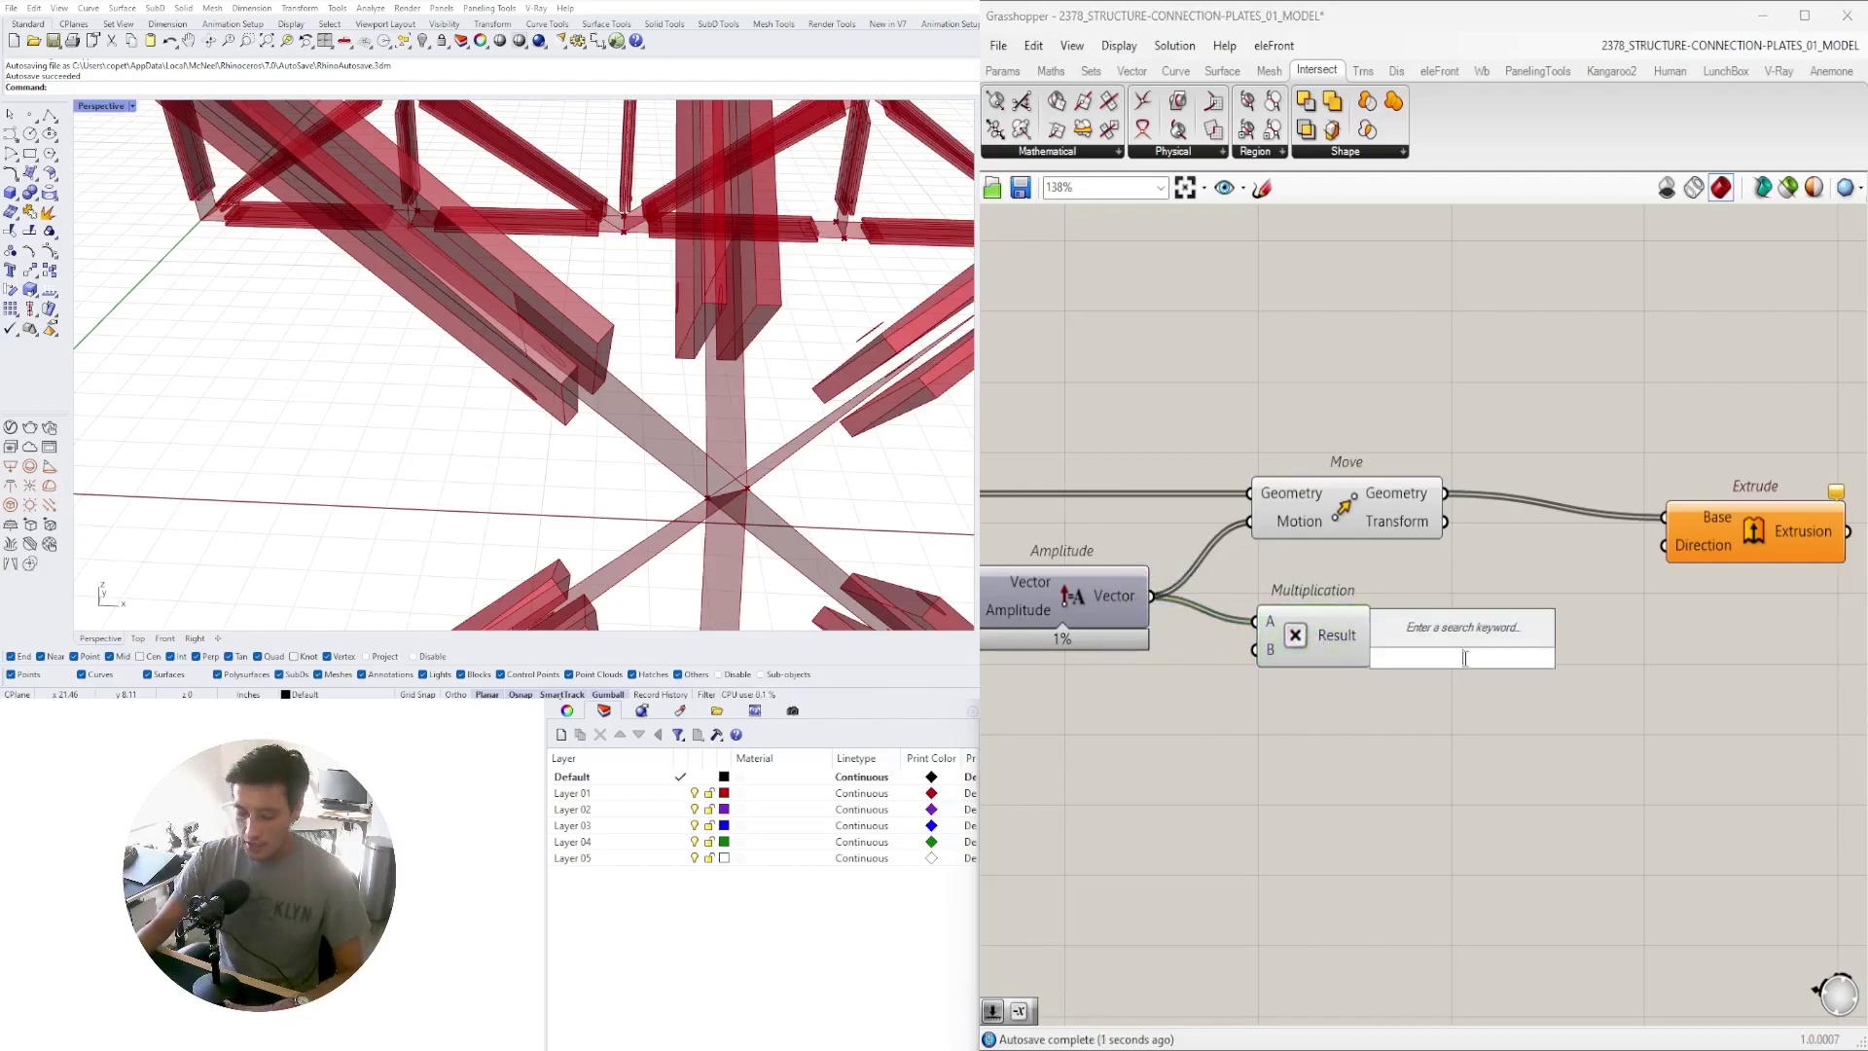
type("neg")
left_click(1448, 628)
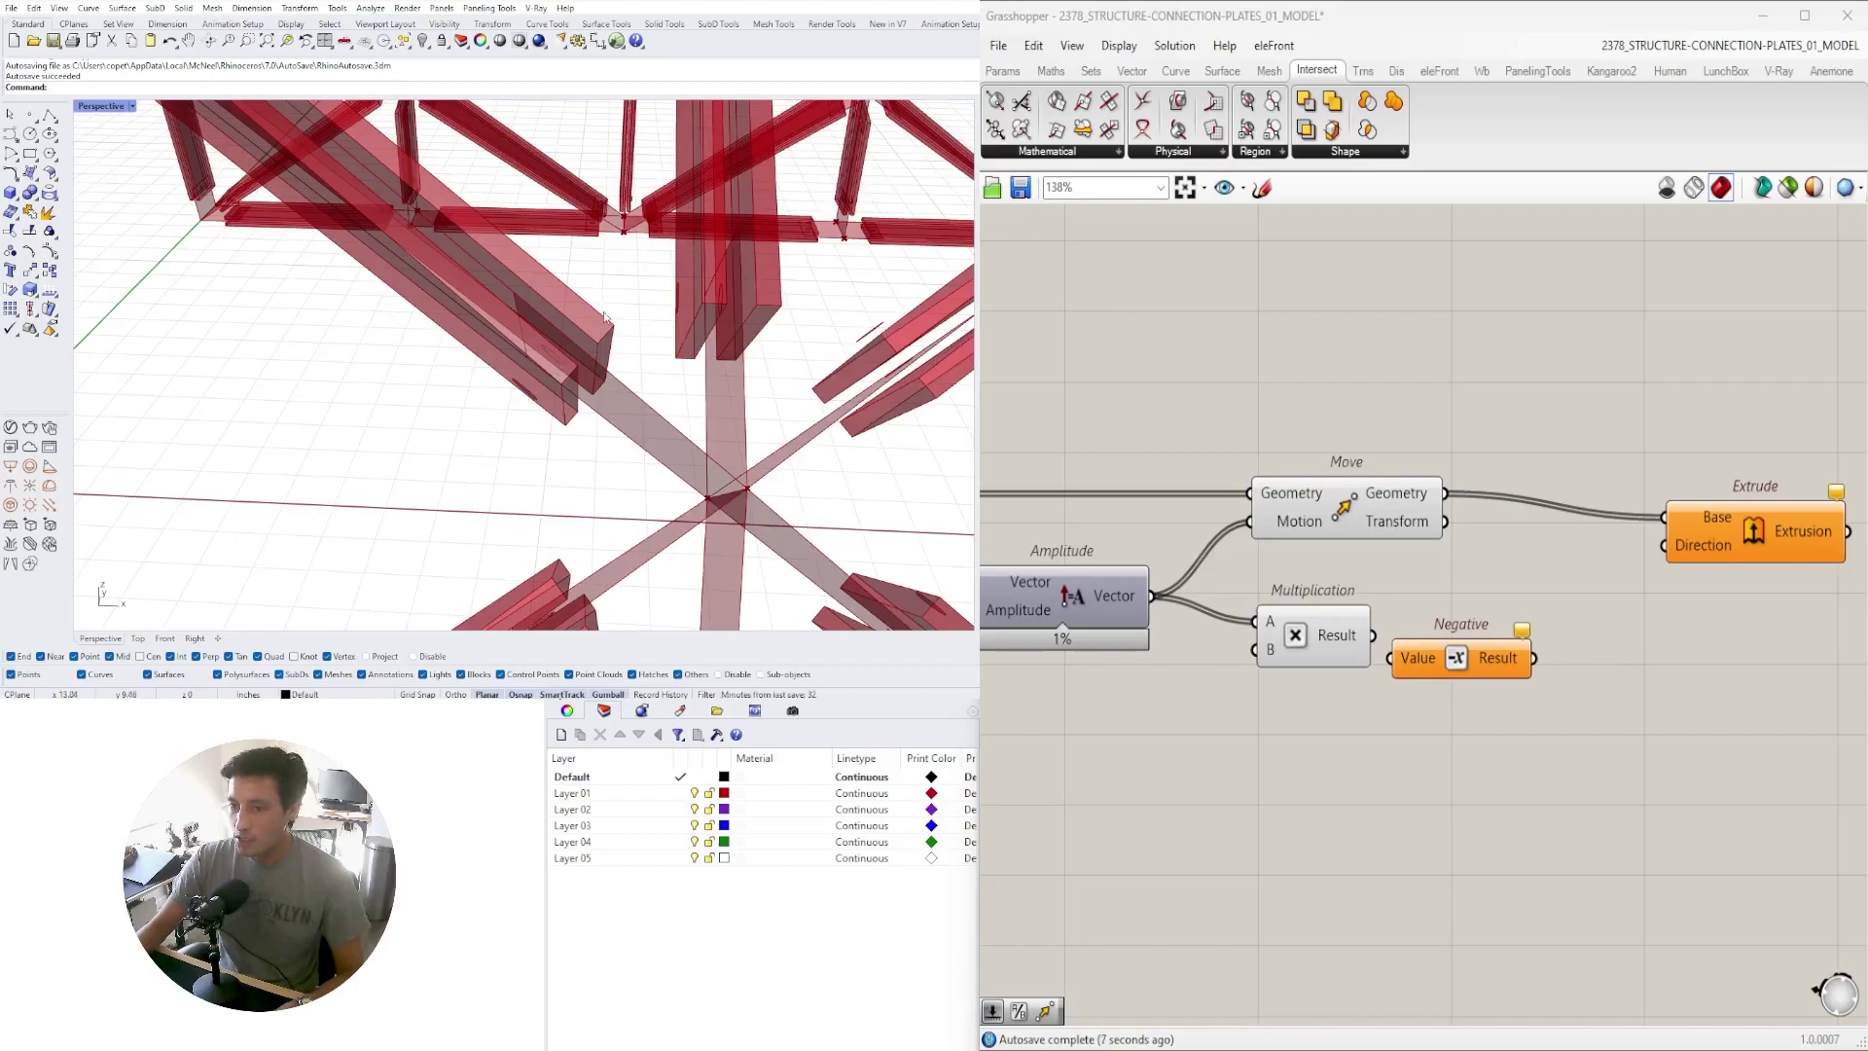
left_click_drag(1382, 653, 1430, 650)
left_click_drag(1561, 644, 1654, 582)
left_click_drag(1460, 649, 1444, 639)
left_click_drag(1754, 532, 1725, 509)
Turn off the preview of Move and its neighbouring math components, and select Extrude to check the cylinders
left_click(1408, 819)
left_click_drag(1476, 846, 1329, 453)
middle_click(1361, 431)
left_click(1417, 360)
left_click(1696, 504)
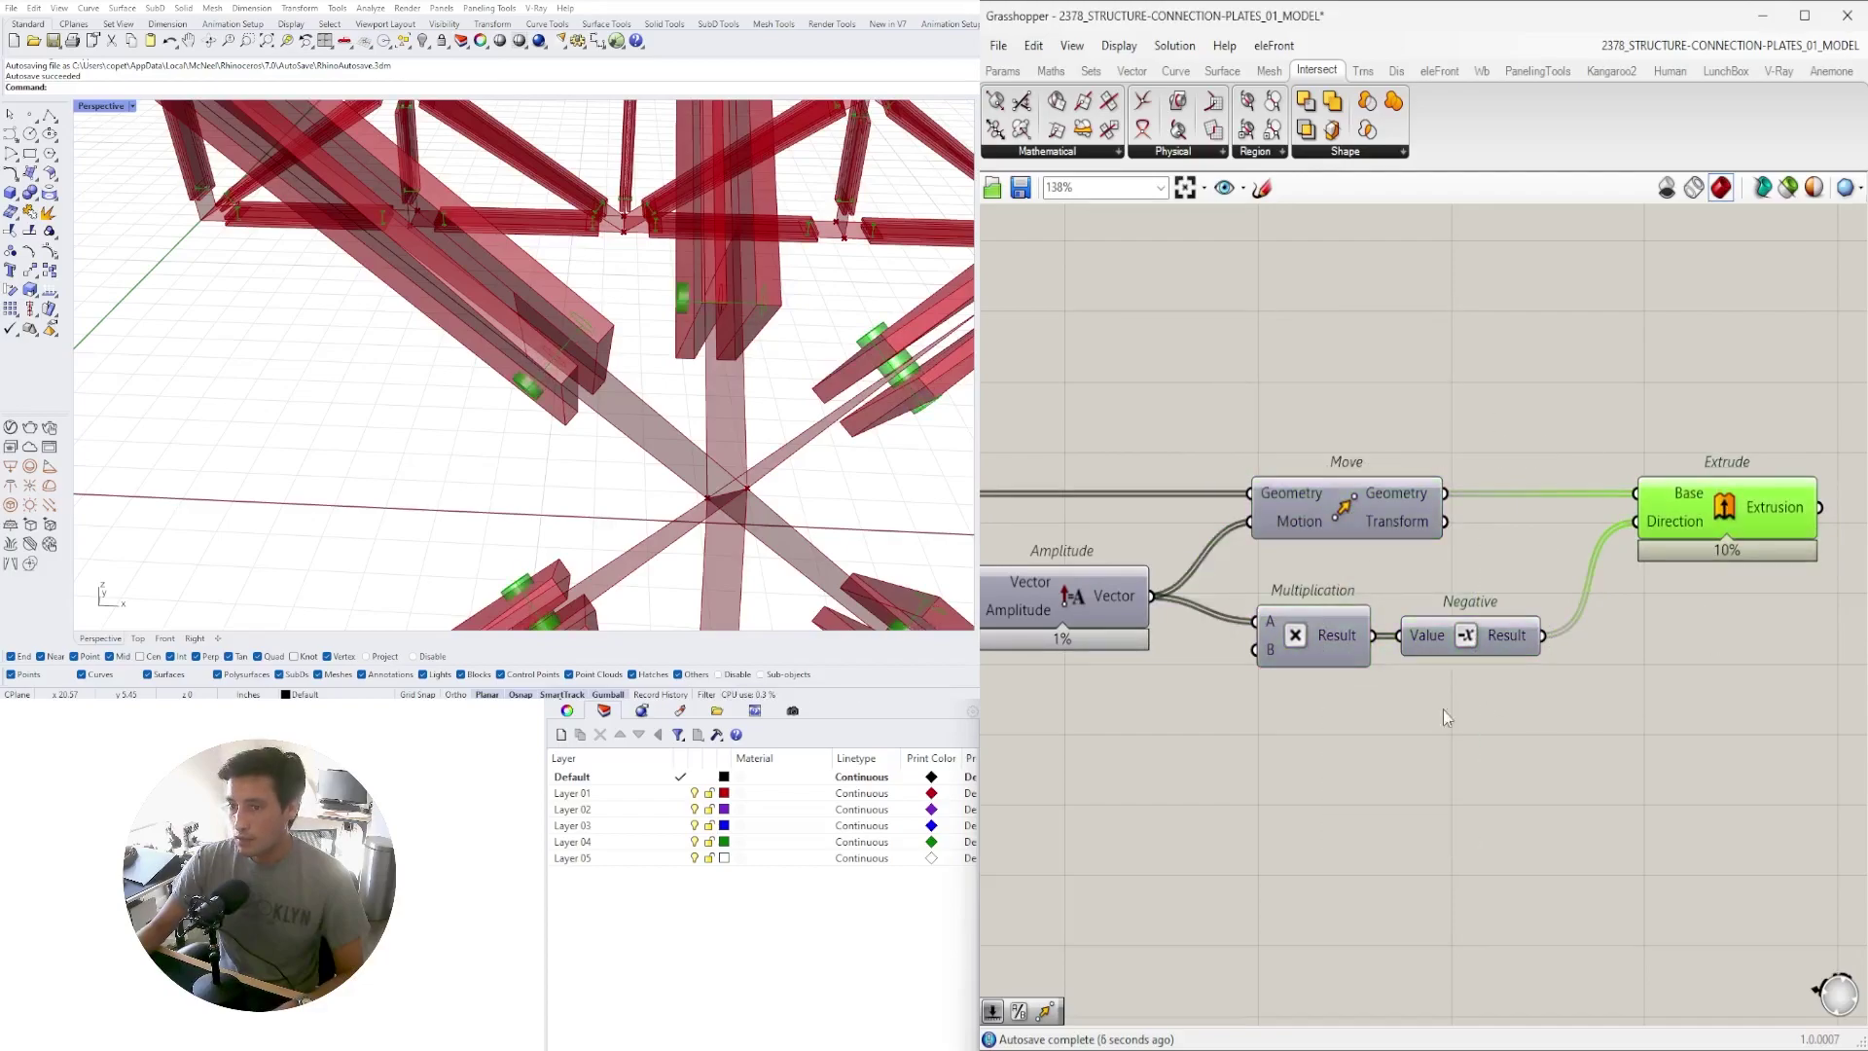
Set the amplitude slider to 0.311 to lengthen the extruded cylinders
scroll(1417, 750, "down", 3)
scroll(1350, 637, "up", 10)
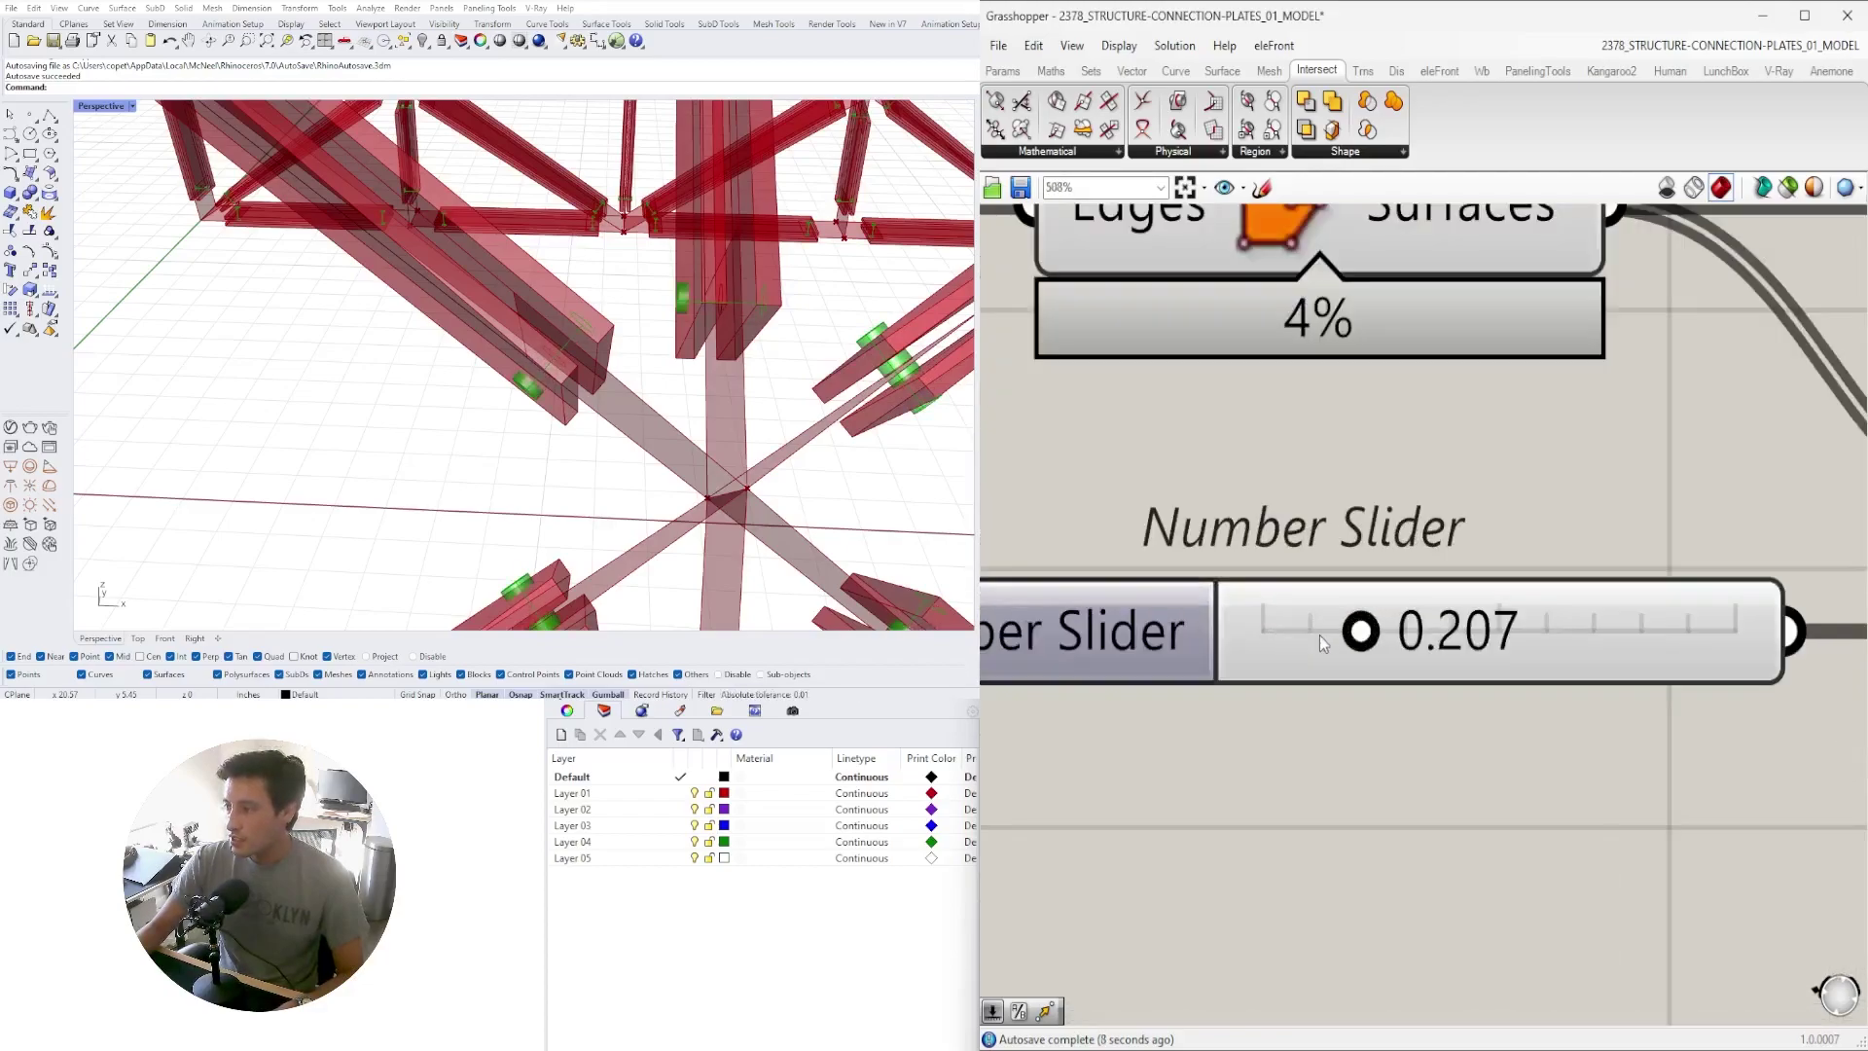
left_click_drag(1361, 631, 1389, 628)
left_click(1399, 879)
right_click_drag(526, 496, 676, 487)
left_click_drag(1386, 638, 1415, 637)
scroll(1567, 749, "down", 5)
scroll(1547, 747, "down", 1)
Compare the Extrude and Boundary Surfaces geometry in the model around the joint
left_click(1751, 623)
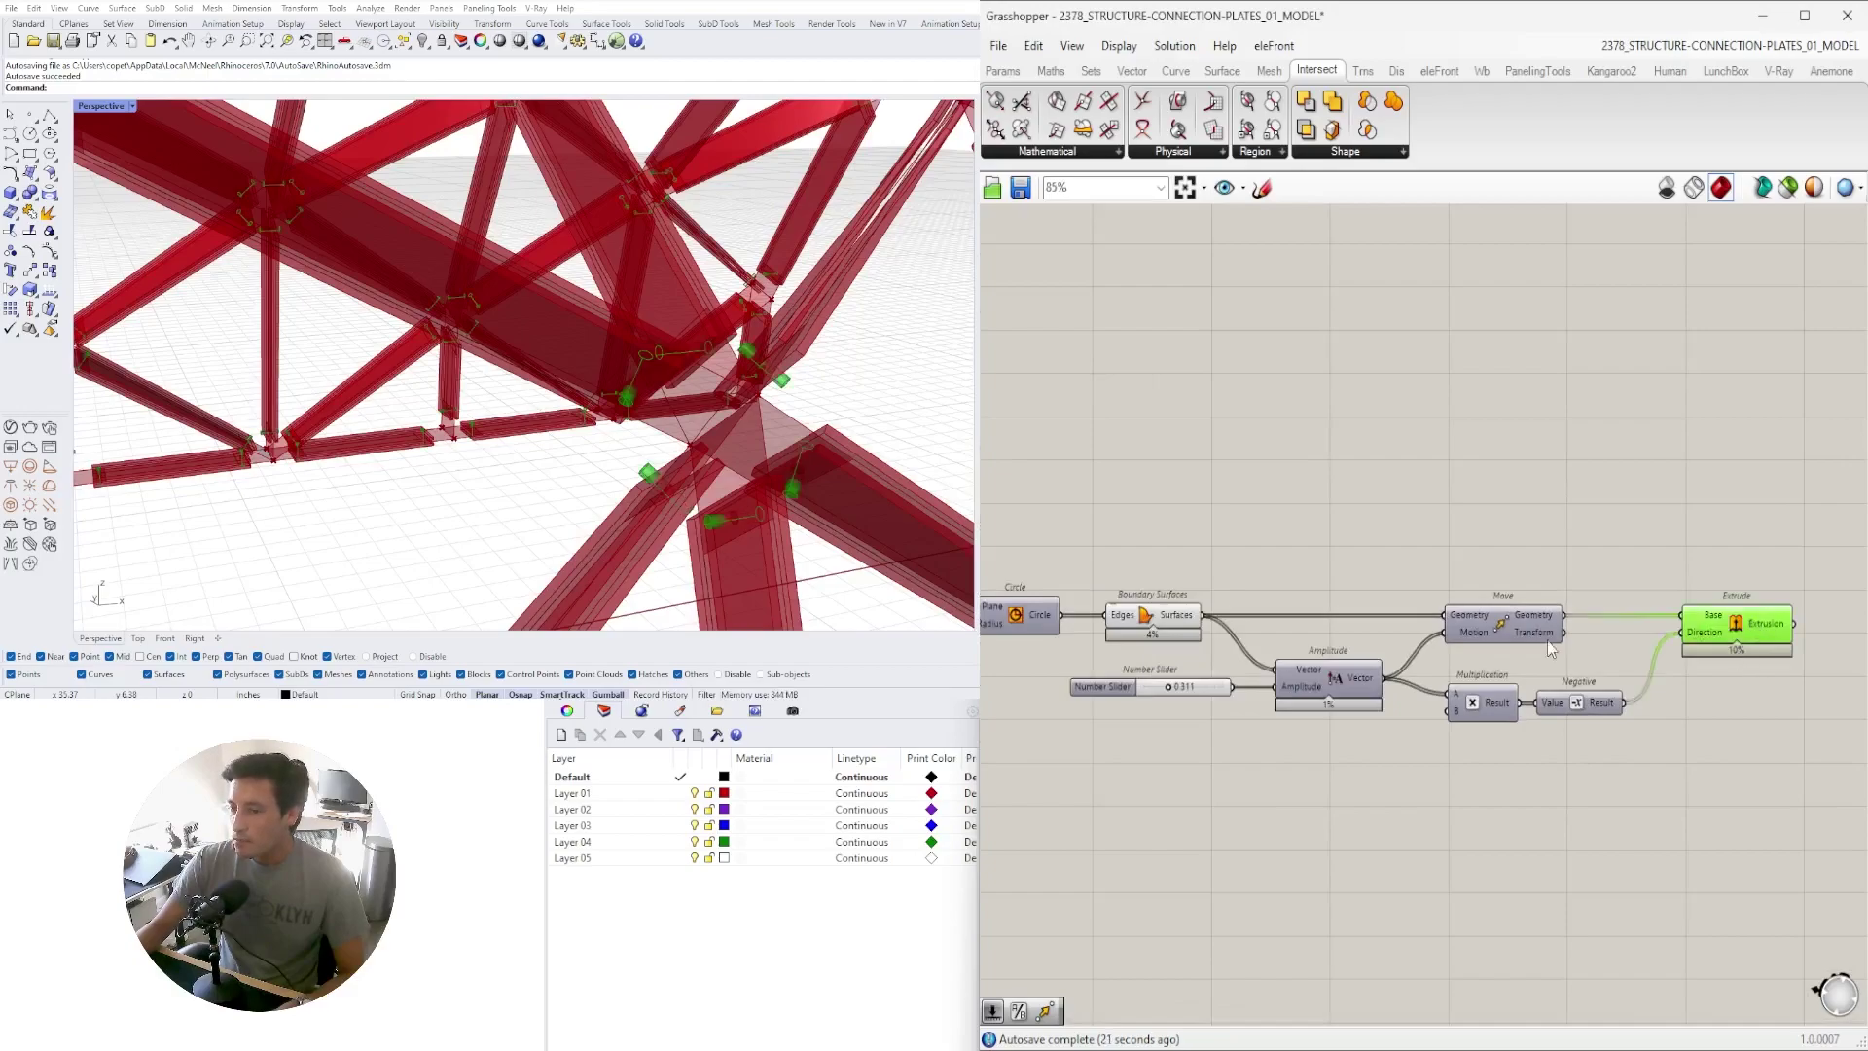
scroll(1520, 732, "down", 2)
left_click(1722, 819)
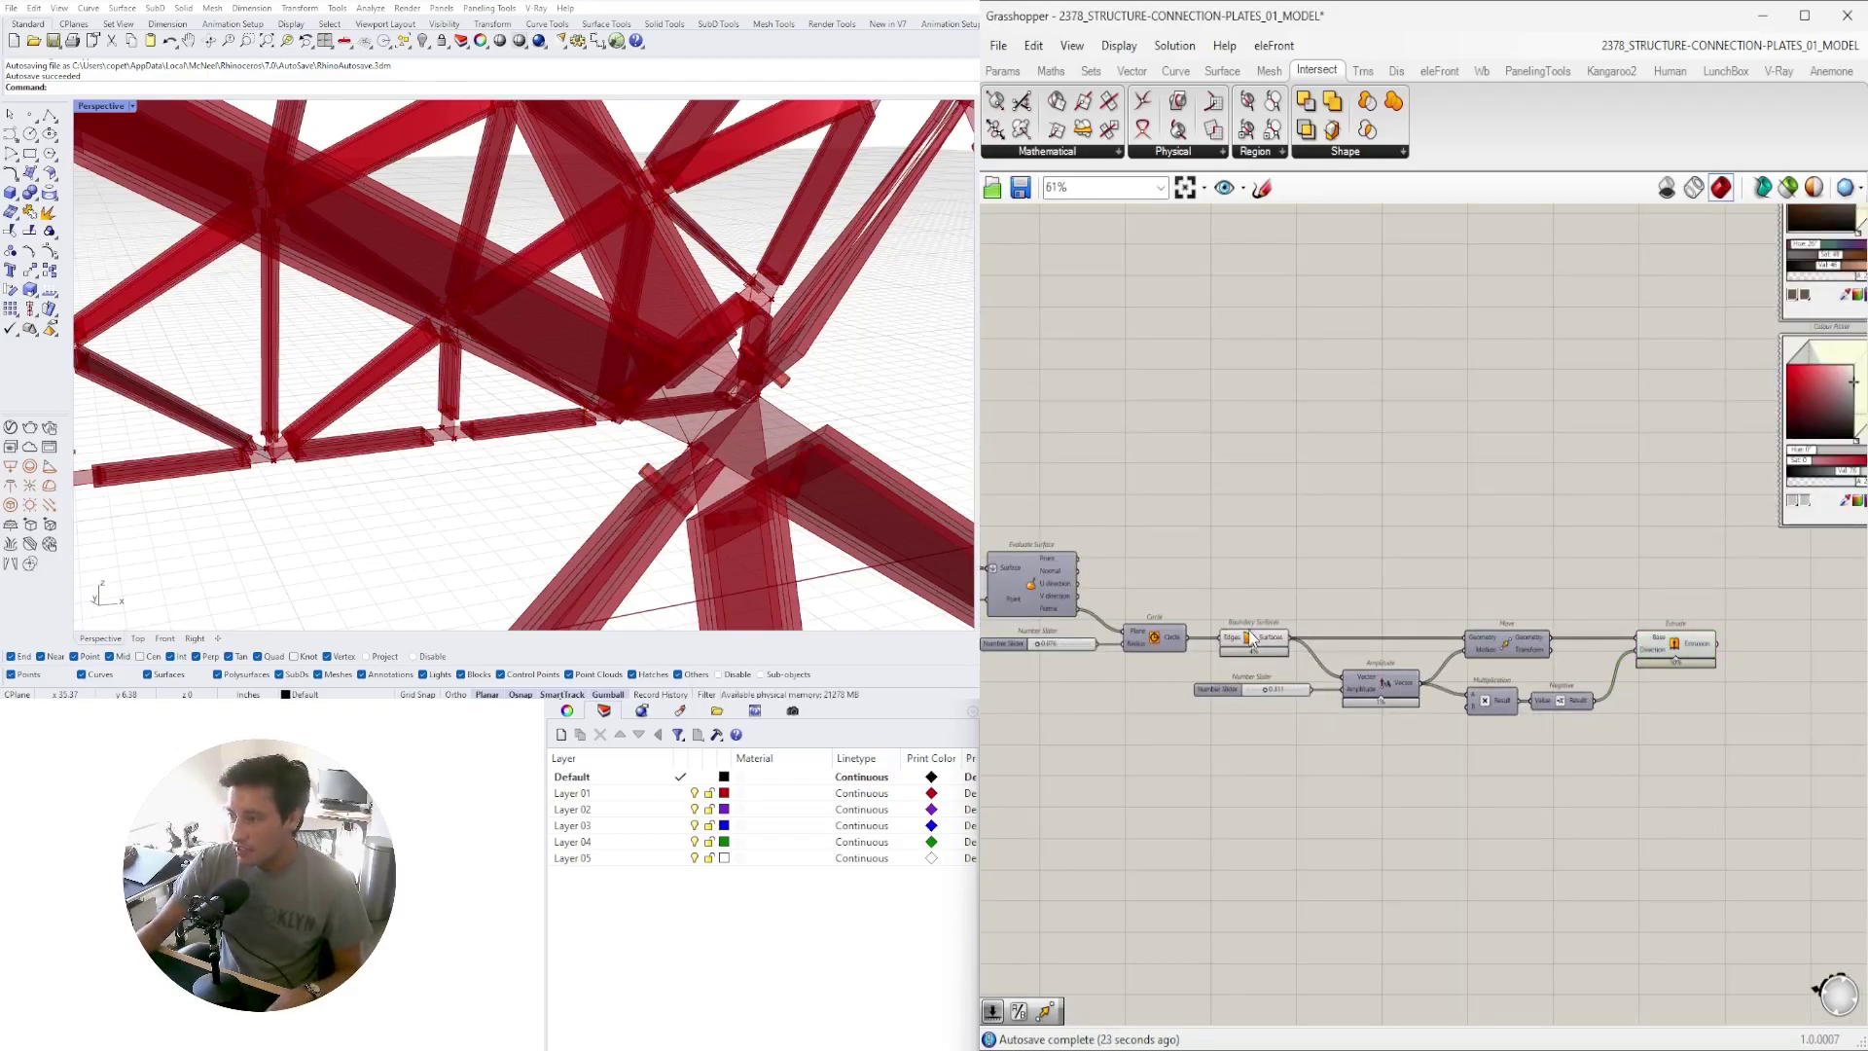
right_click_drag(695, 576, 664, 440)
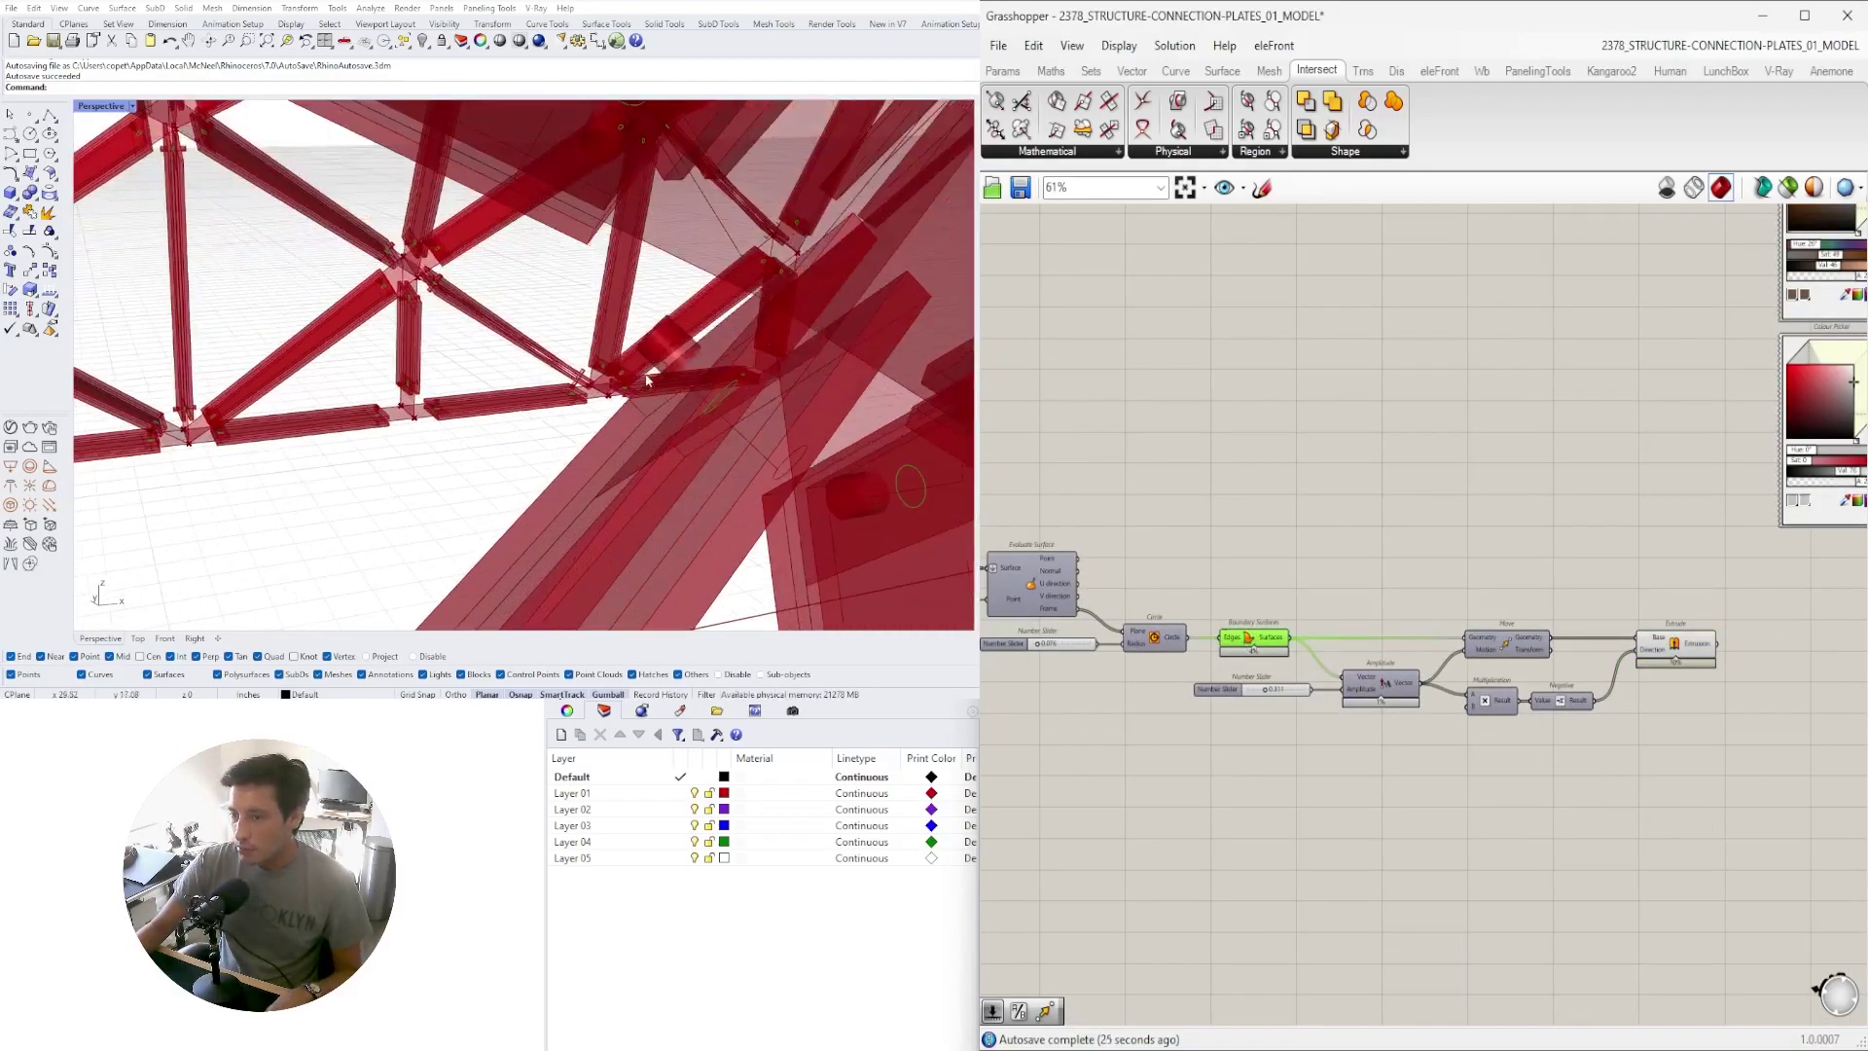
right_click_drag(1321, 679, 1410, 652)
left_click(1737, 674)
mouse_move(1866, 701)
left_mouse_down()
mouse_move(1790, 701)
mouse_move(1867, 700)
left_mouse_up()
key("super+Up")
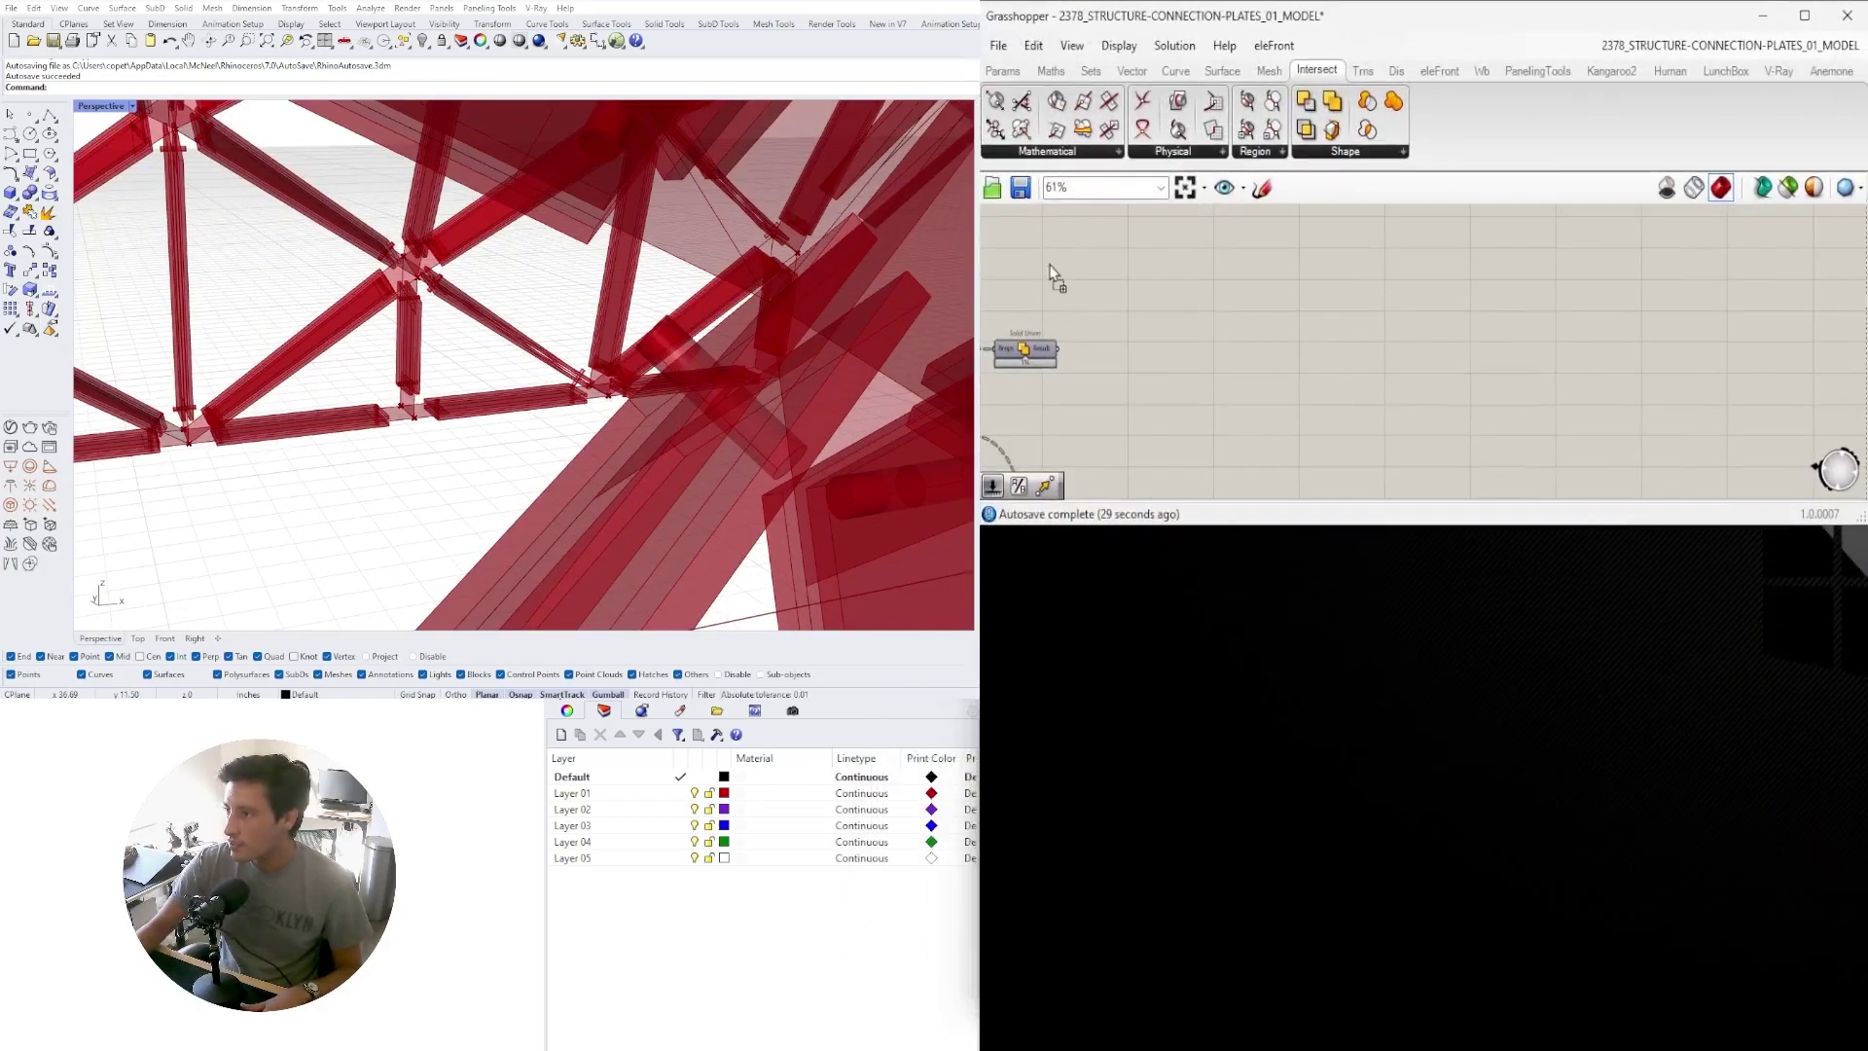
left_click_drag(1178, 17, 1864, 467)
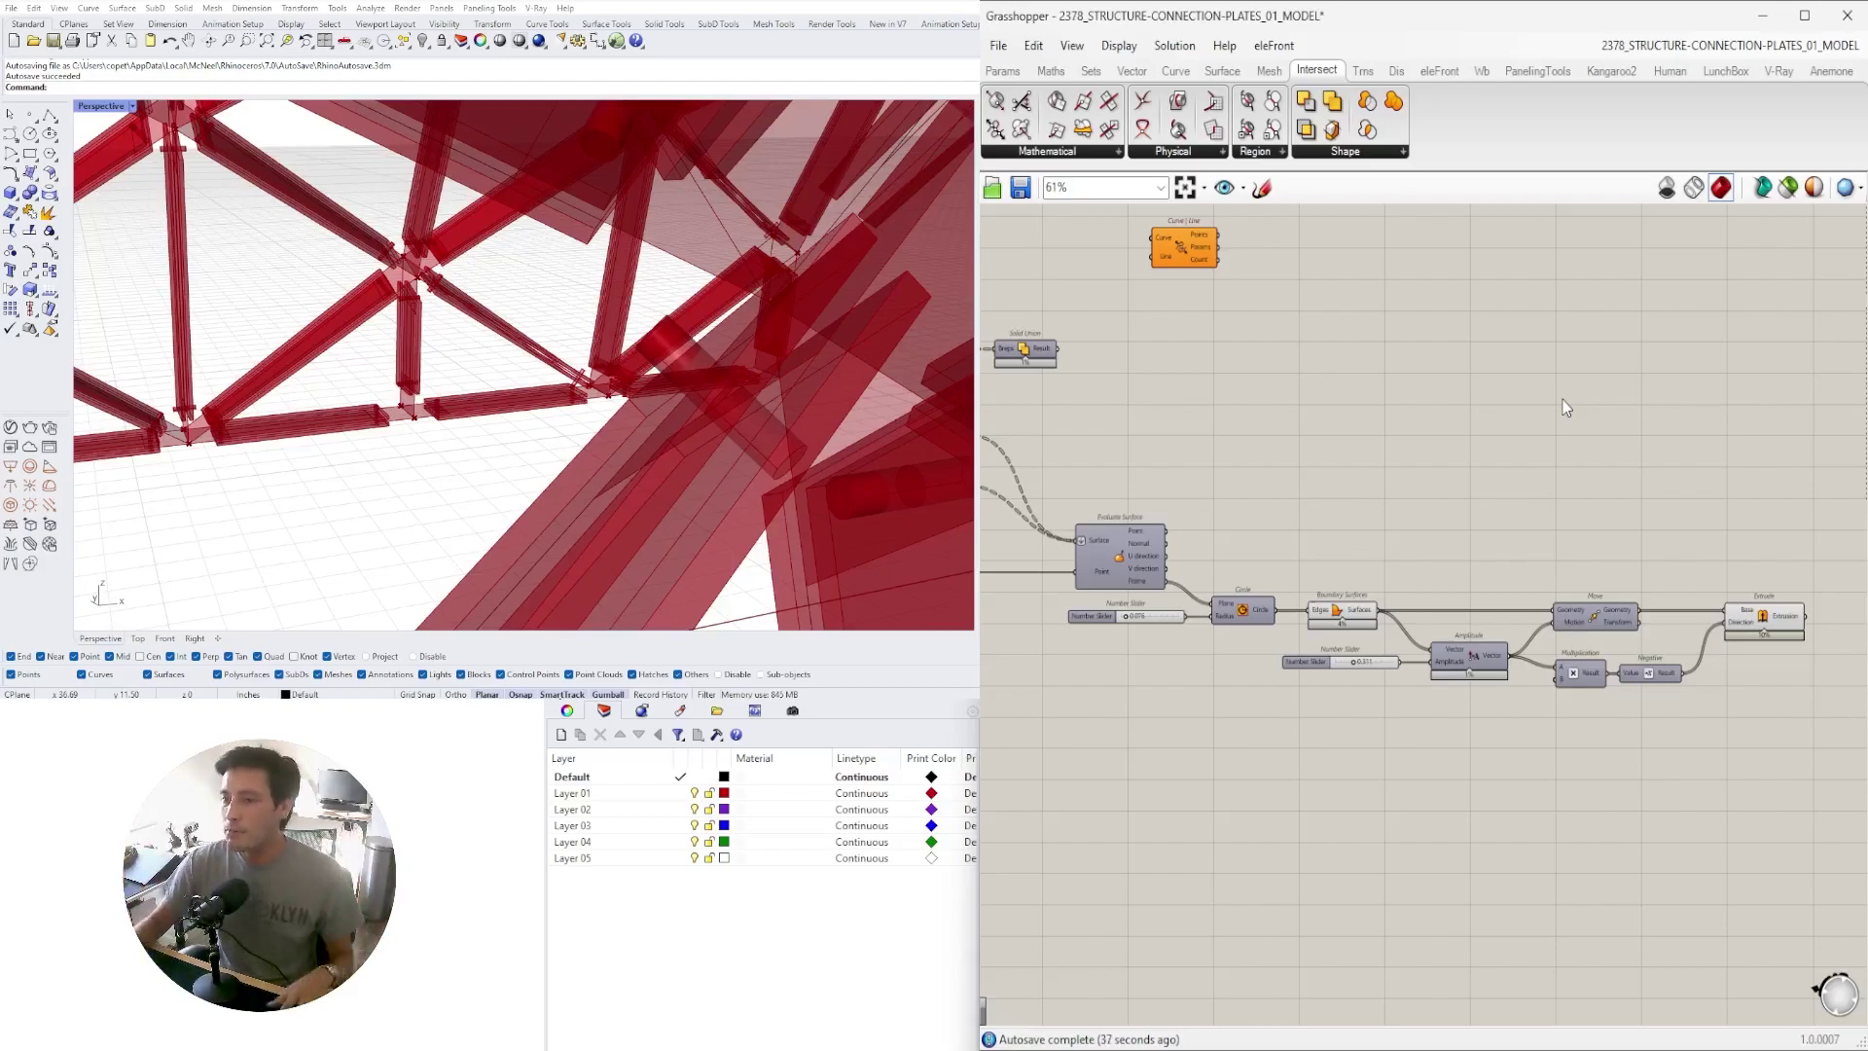
Select Extrude and inspect how its cylinders pass through the timber members at the joint
scroll(1594, 282, "down", 2)
right_click_drag(1589, 482, 1484, 564)
scroll(1535, 571, "up", 5)
left_click(1702, 654)
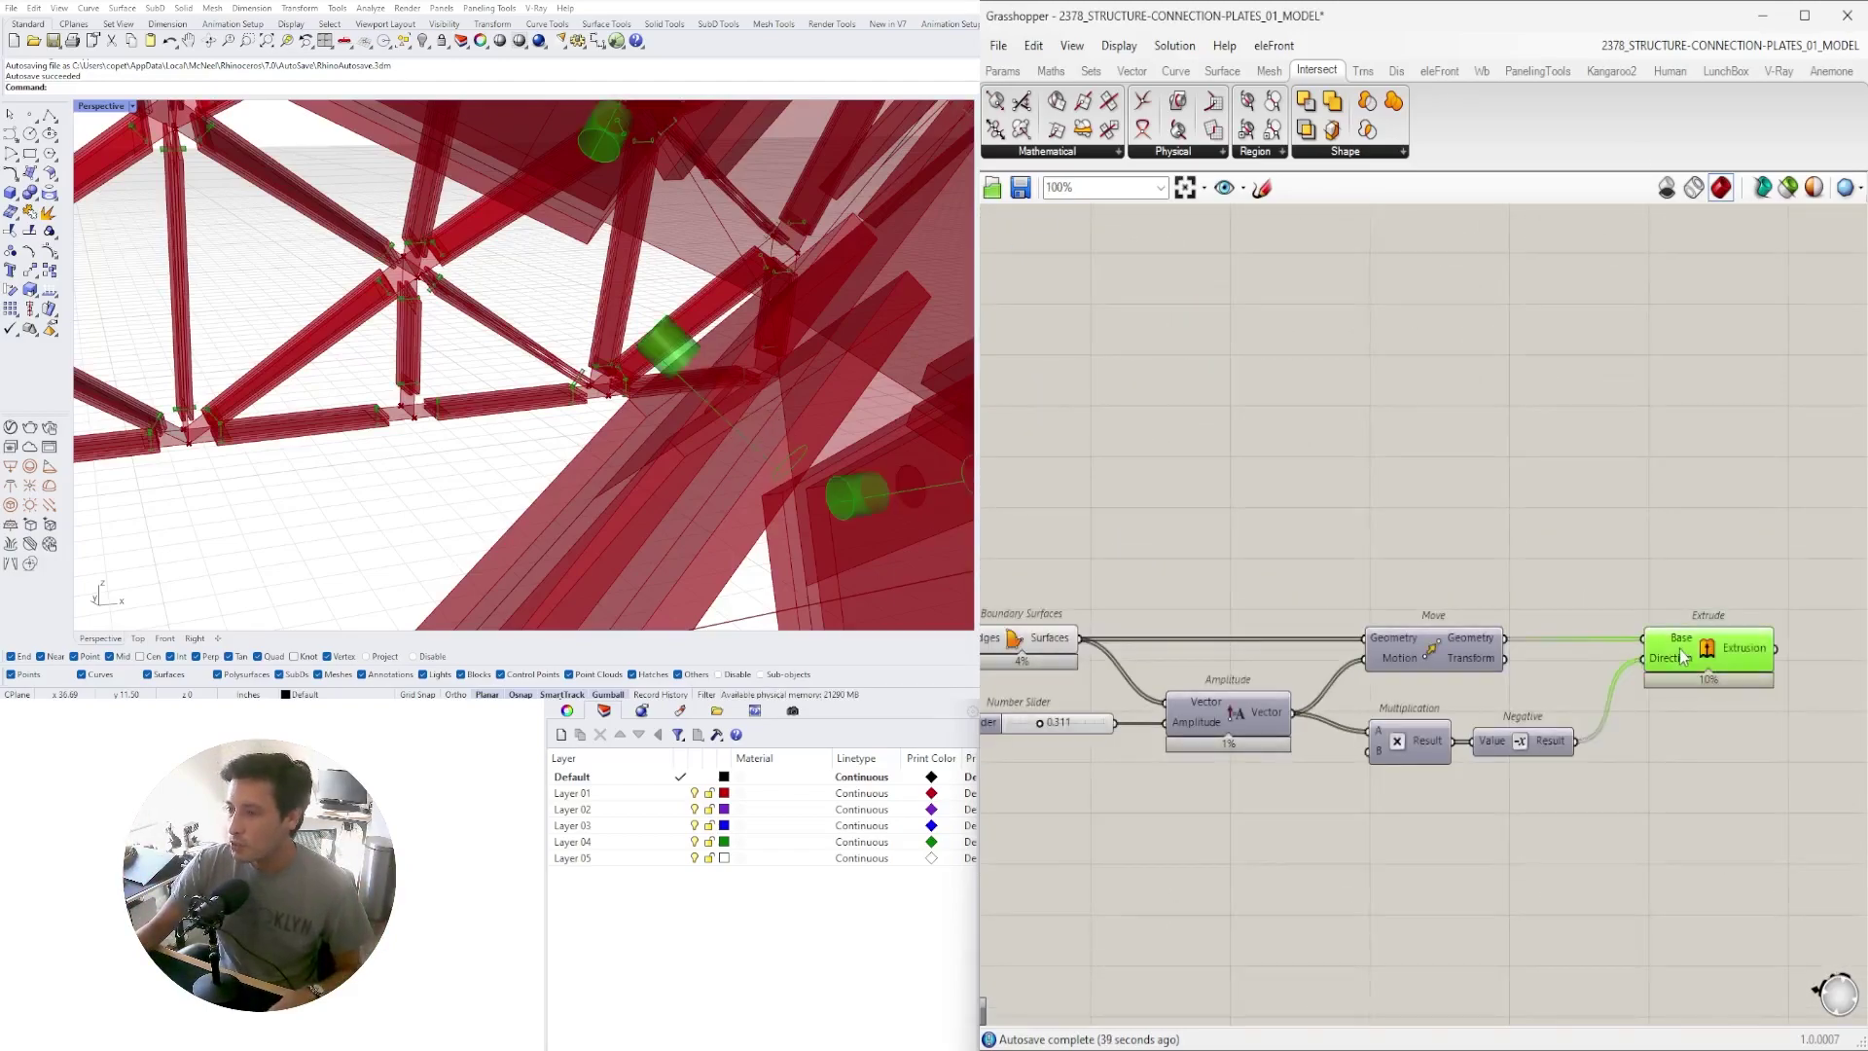
right_click_drag(652, 399, 503, 311)
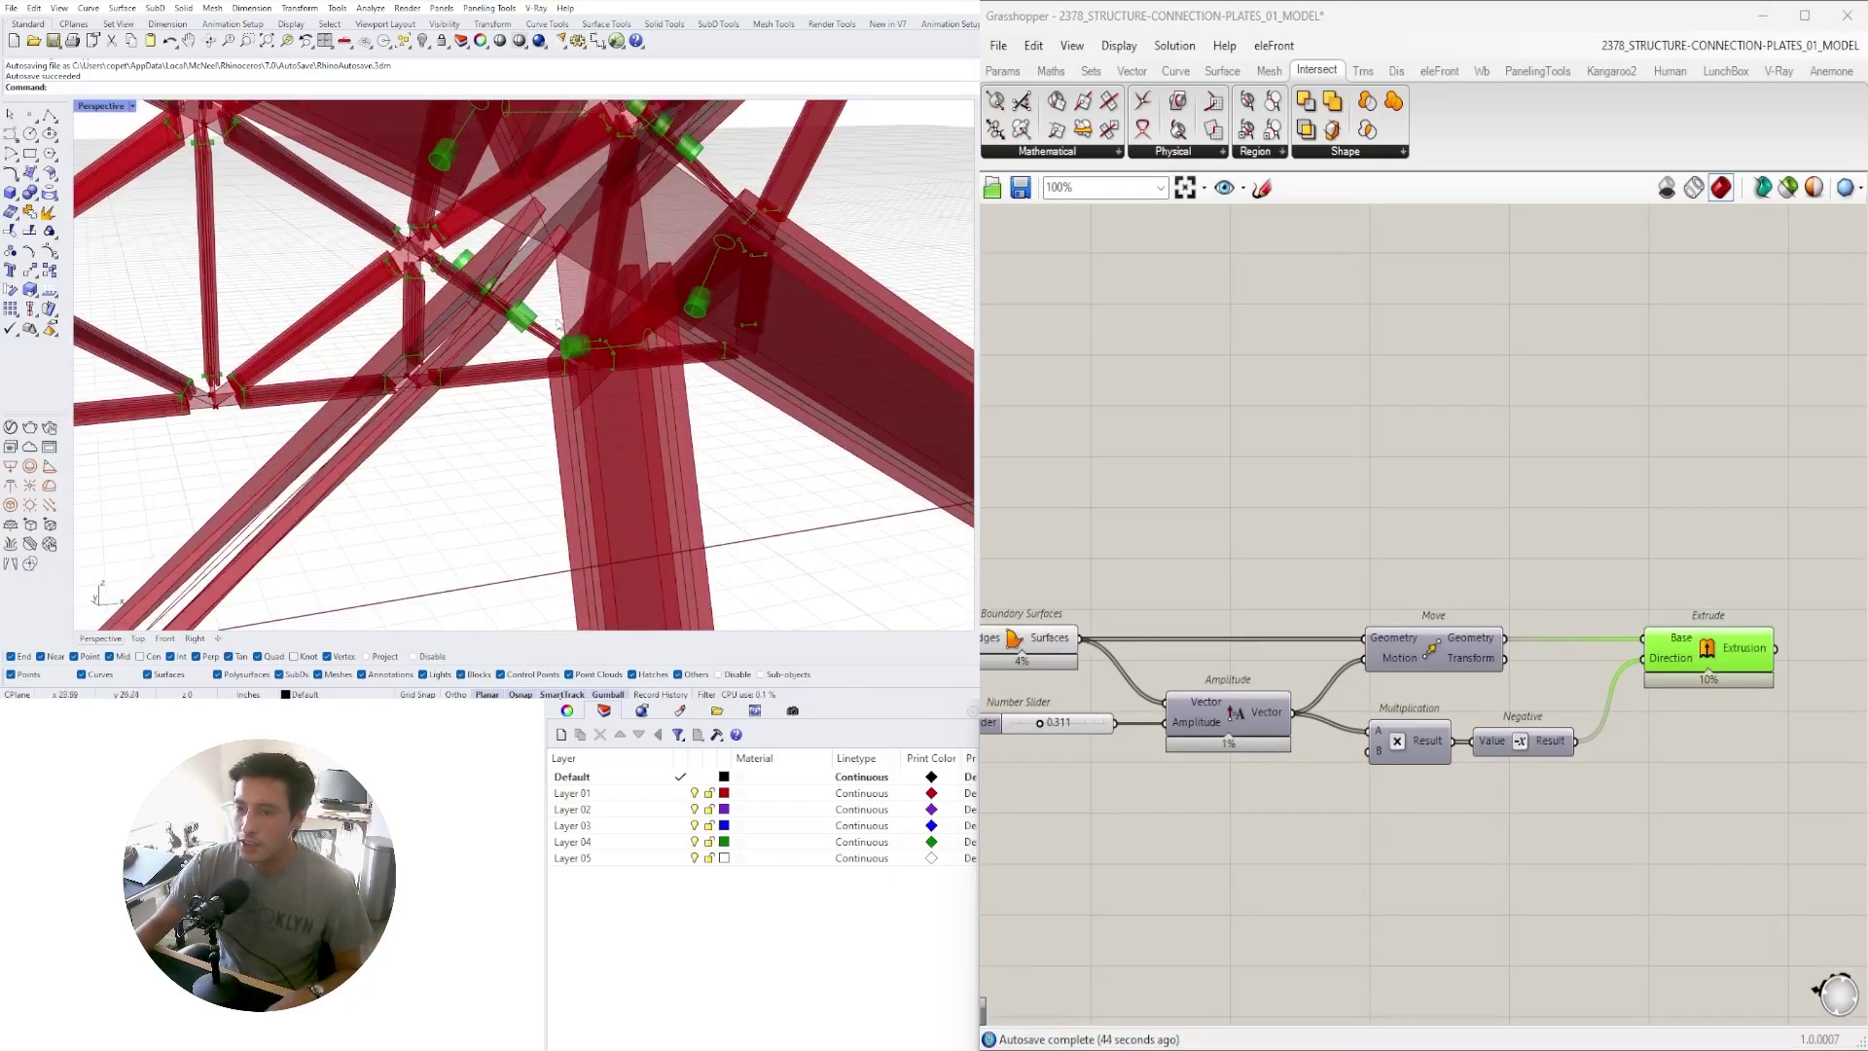
Set the slider feeding Amplitude to 0.25 and check the cylinder length at the joint
scroll(938, 727, "up", 4)
double_click(1277, 714)
type(".25")
key("Return")
right_click_drag(584, 321, 520, 319)
Set the bolt circle's radius slider to 0.05 and check the cylinder thickness at the joint
scroll(1307, 603, "down", 8)
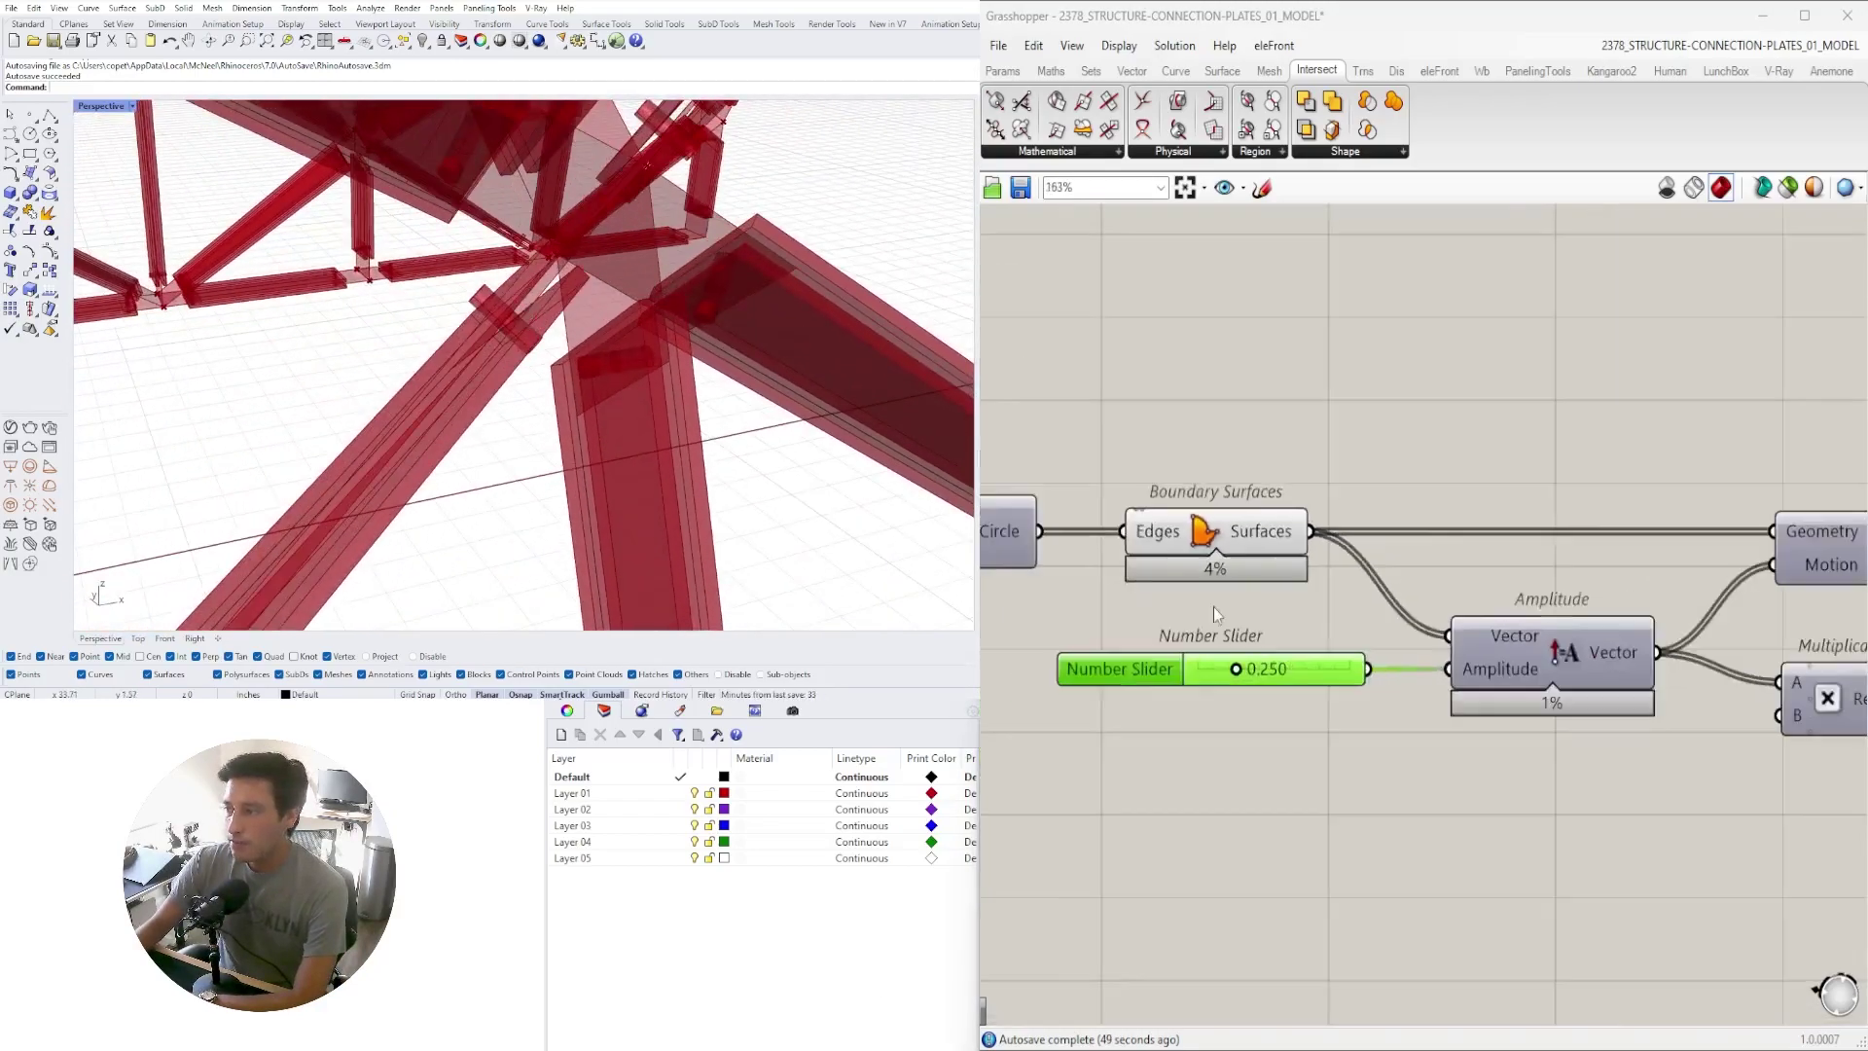
right_click_drag(1080, 599, 1344, 607)
scroll(1290, 586, "up", 6)
double_click(1293, 581)
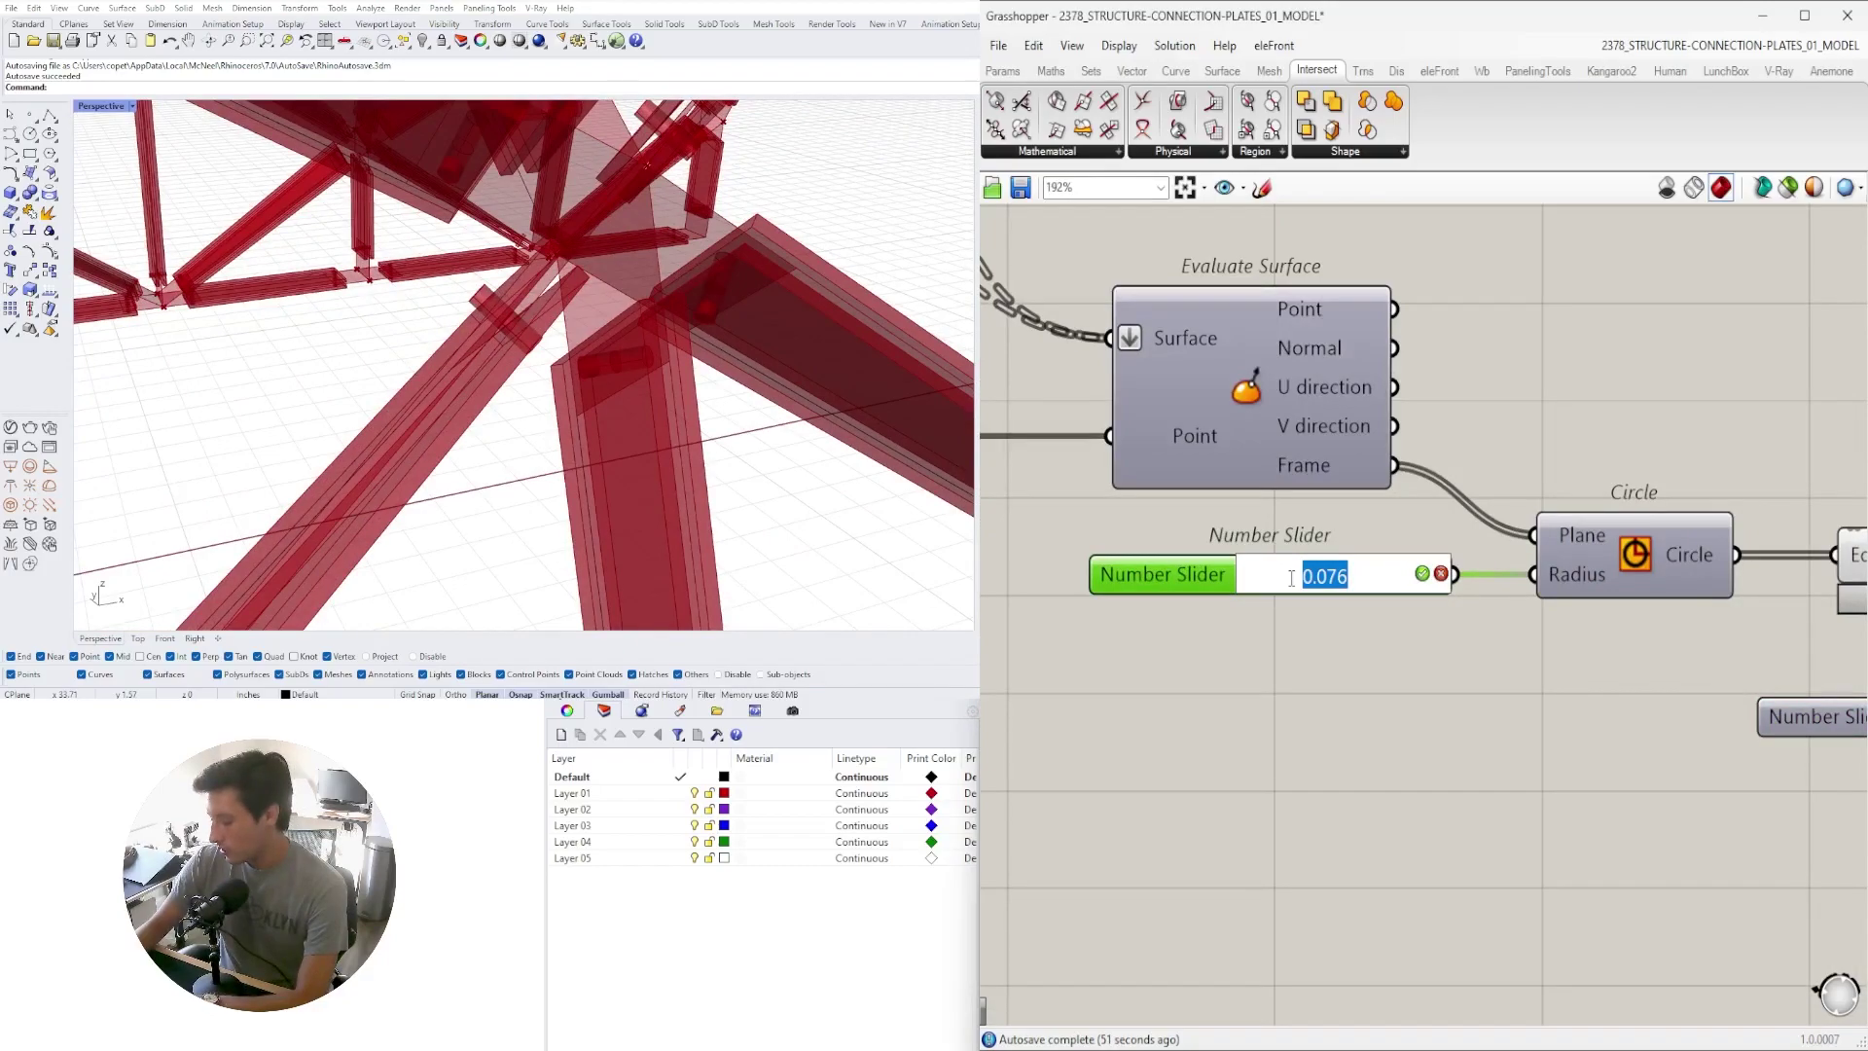
type(".05")
key("Return")
right_click_drag(563, 283, 465, 313)
Duplicate the whole chain from the Circle and its radius slider through Extrude, placing the copy below the original
scroll(1438, 506, "down", 6)
right_click_drag(1598, 611, 1499, 611)
left_click_drag(1783, 667, 1109, 499)
scroll(1247, 540, "up", 3)
left_click_drag(1249, 586, 1253, 650, "alt")
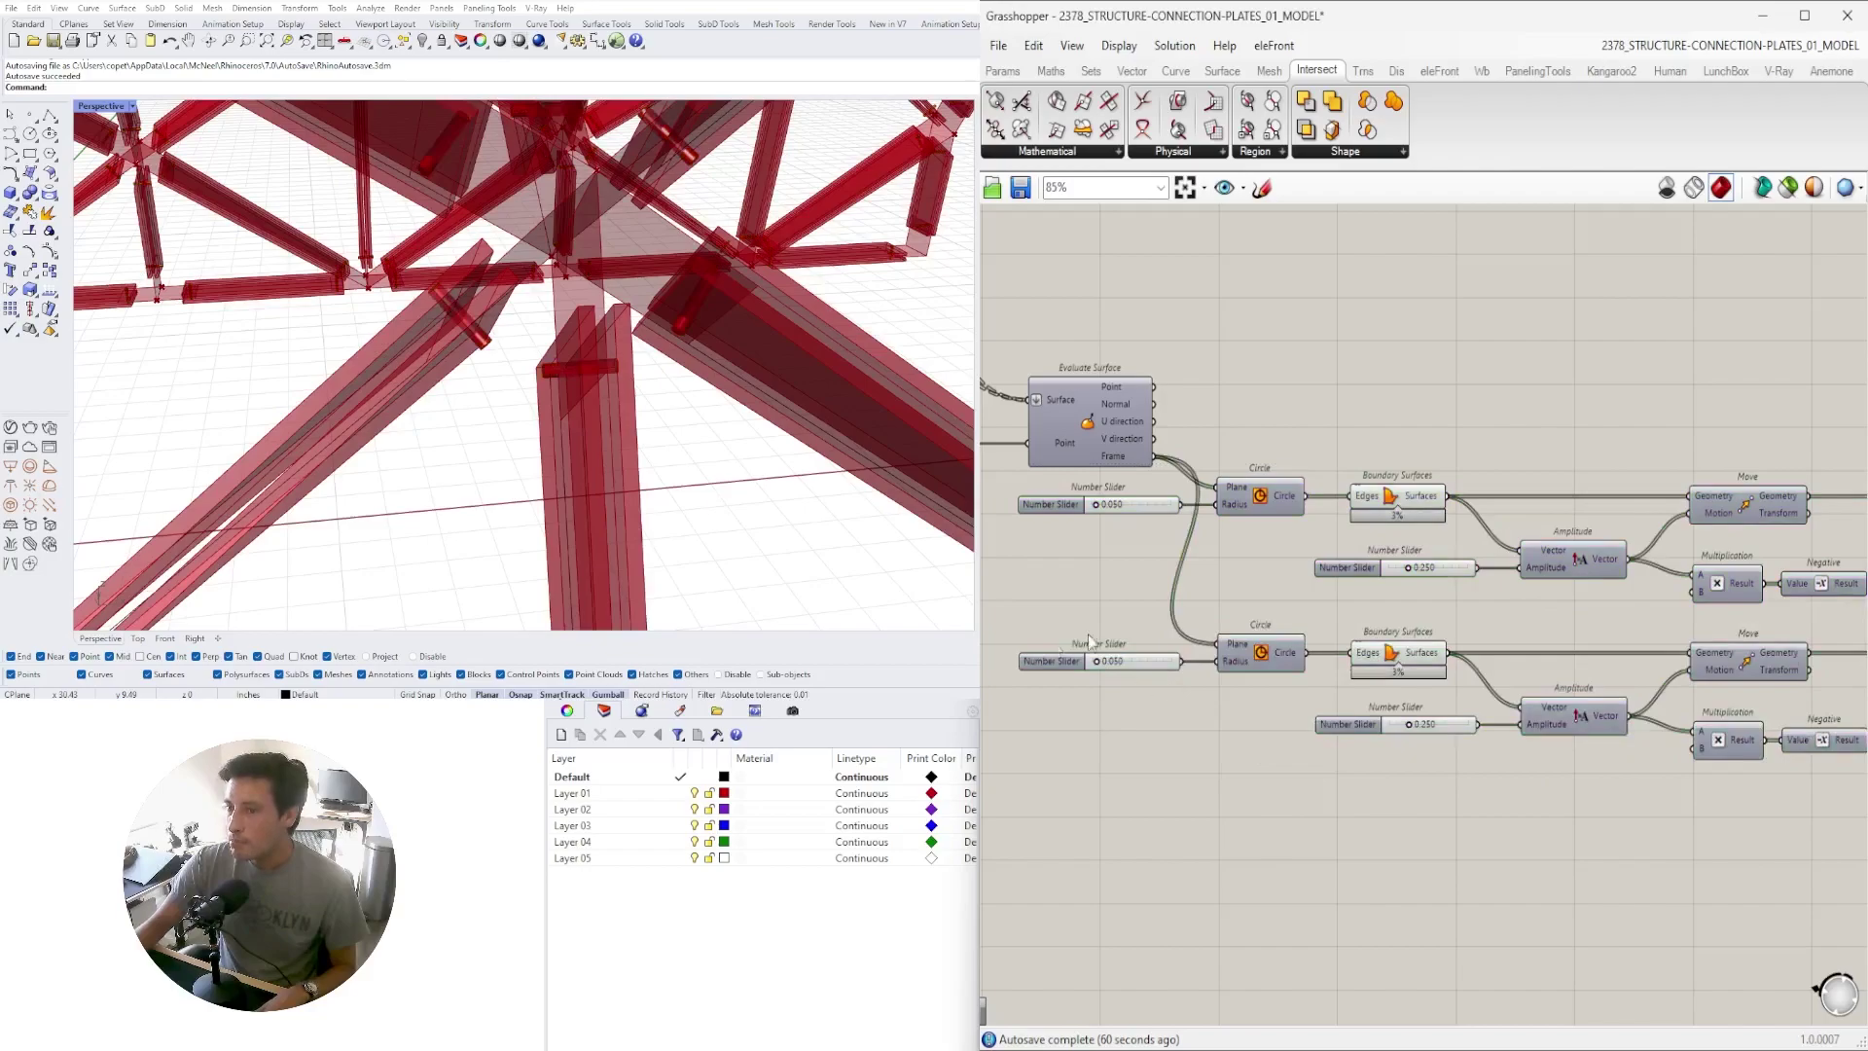
Set the duplicated chain's amplitude slider to 0.2 and check the joint in the model
scroll(1415, 739, "up", 5)
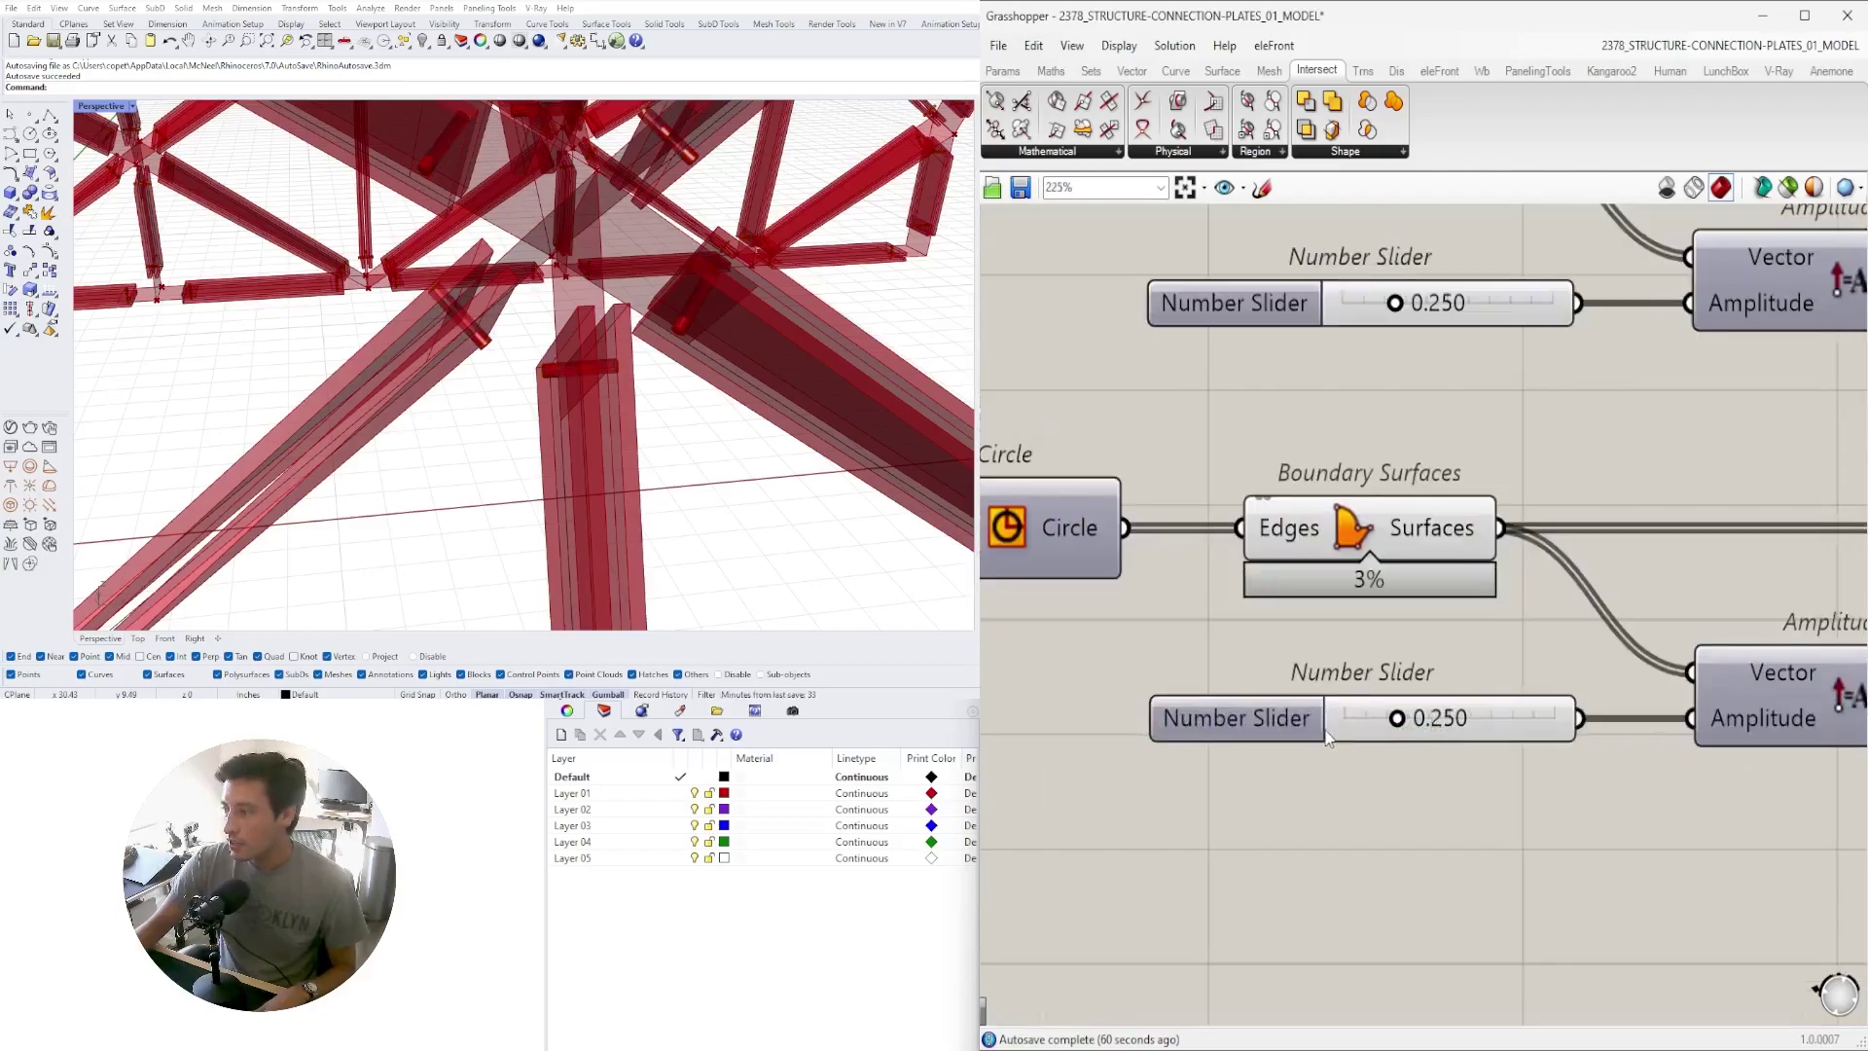
scroll(1479, 715, "up", 3)
double_click(1571, 718)
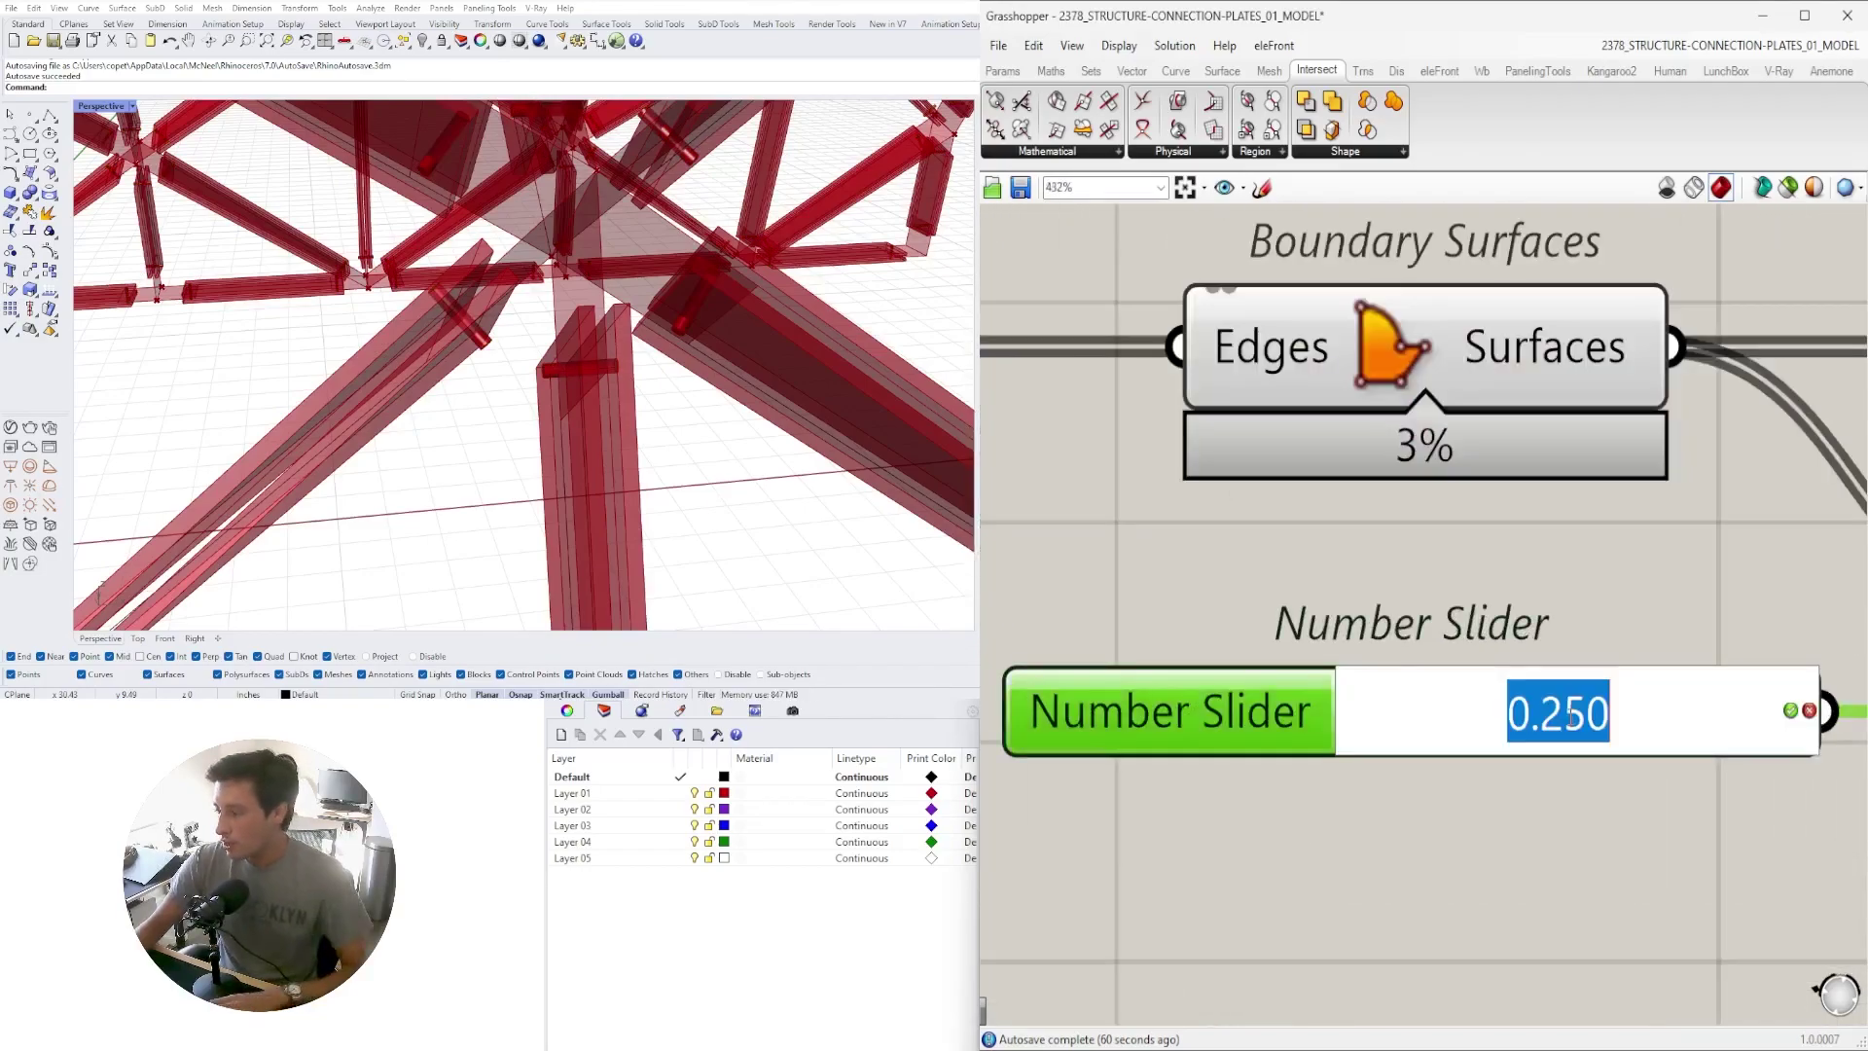
type(".2")
key("Return")
right_click_drag(456, 270, 532, 281)
Set the duplicated chain's circle radius slider to 0.06
scroll(1302, 634, "down", 5)
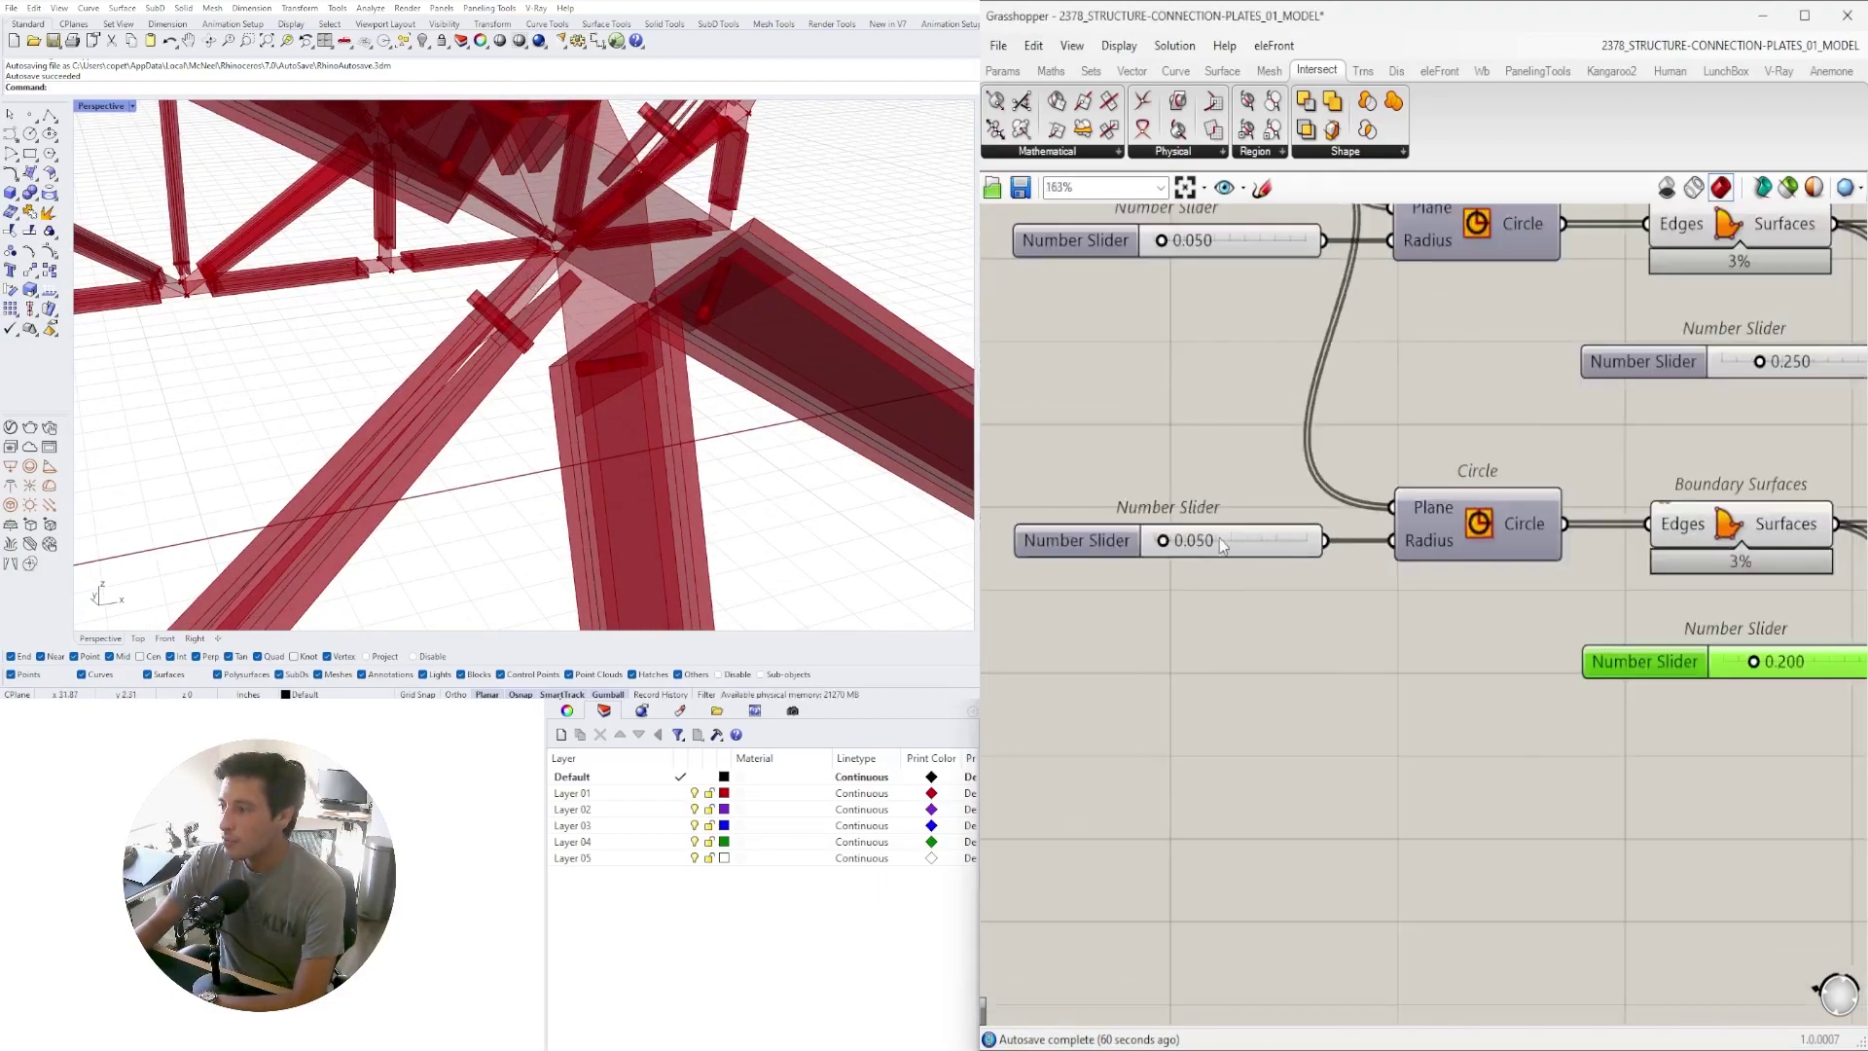
double_click(1206, 540)
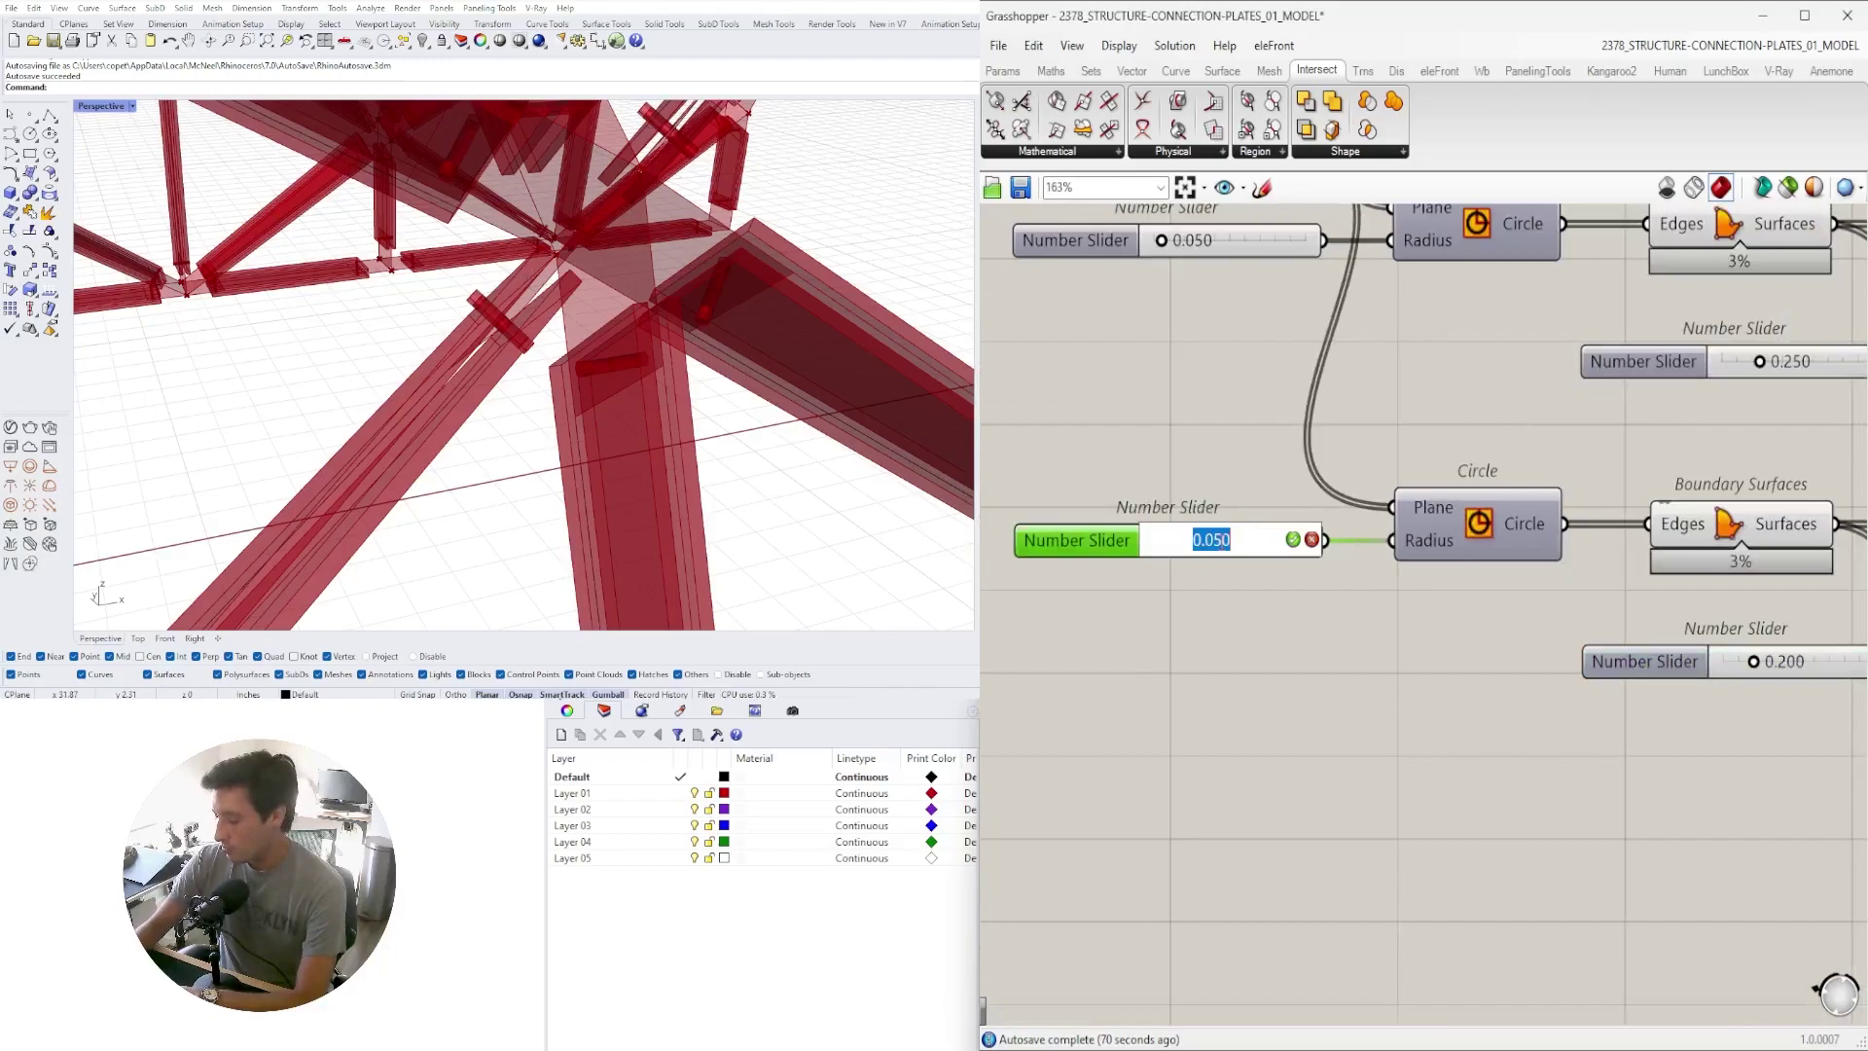
type(".06")
key("Return")
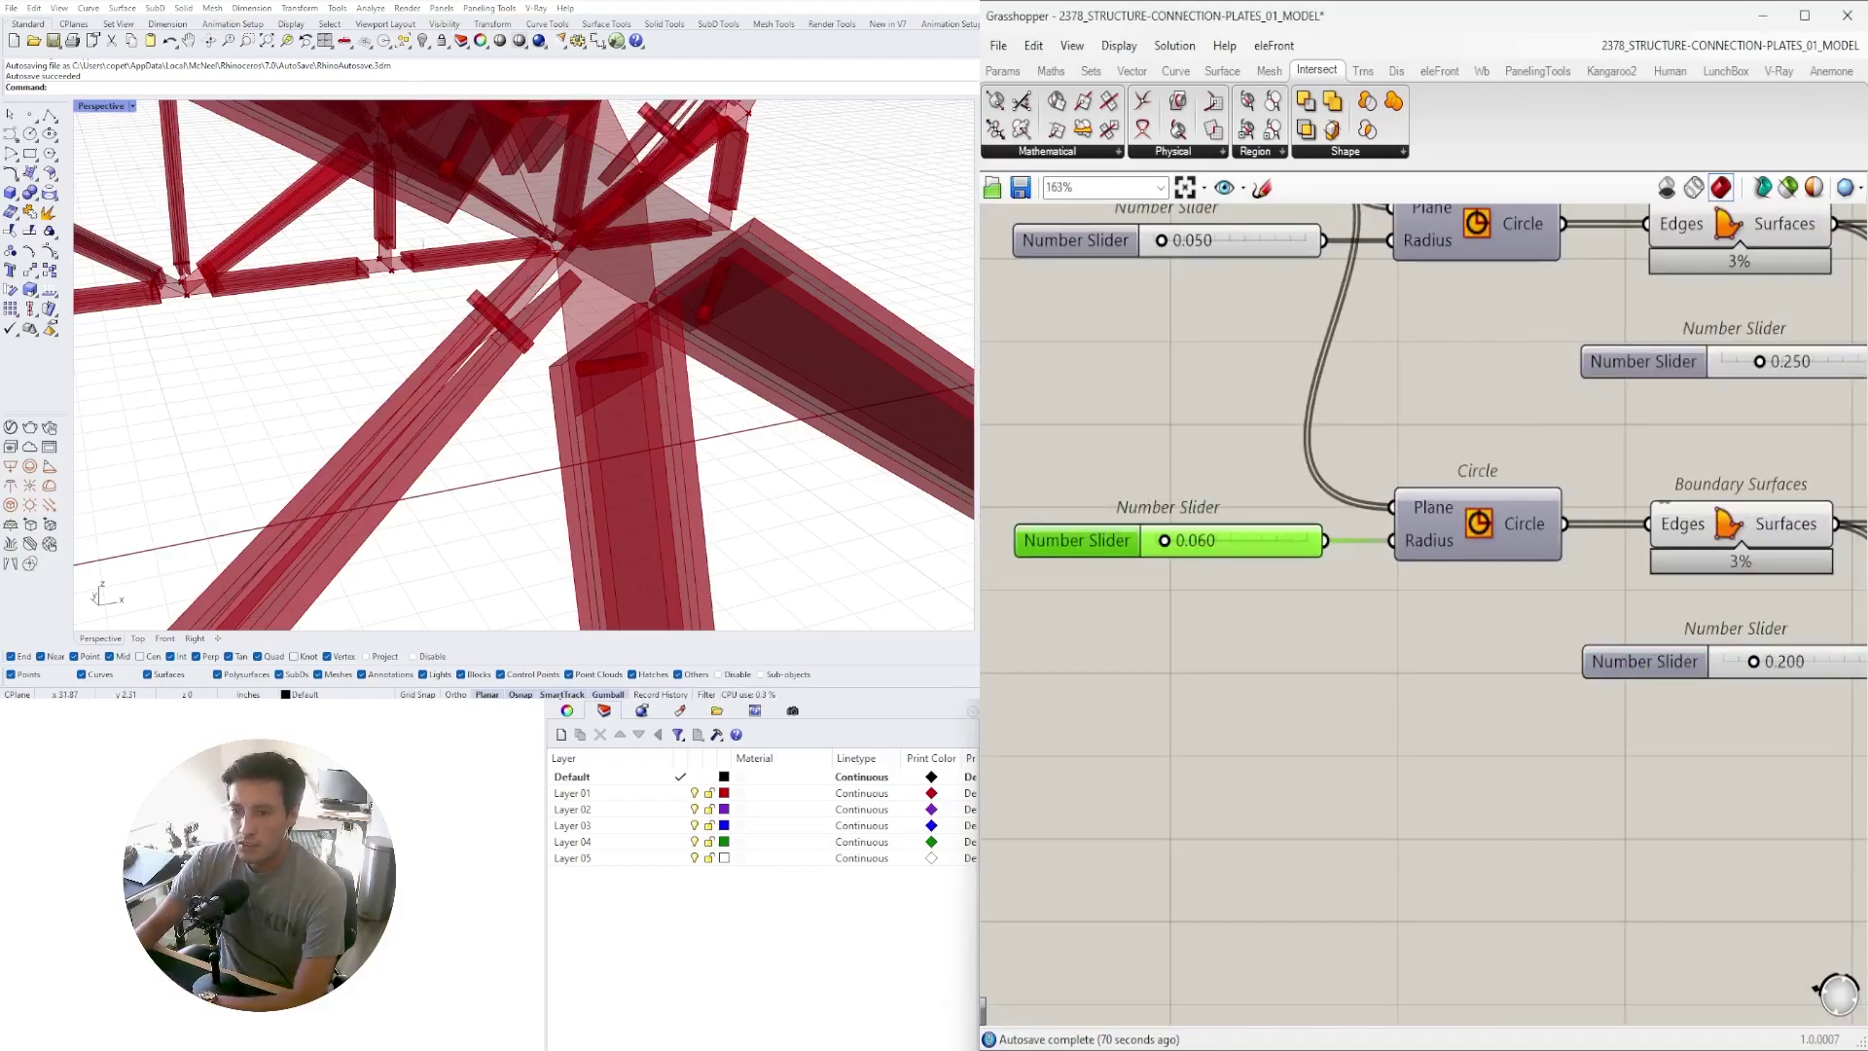
Set the duplicated chain's circle radius slider to 0.07 and check the thicker cylinder at the joint
scroll(433, 261, "up", 4)
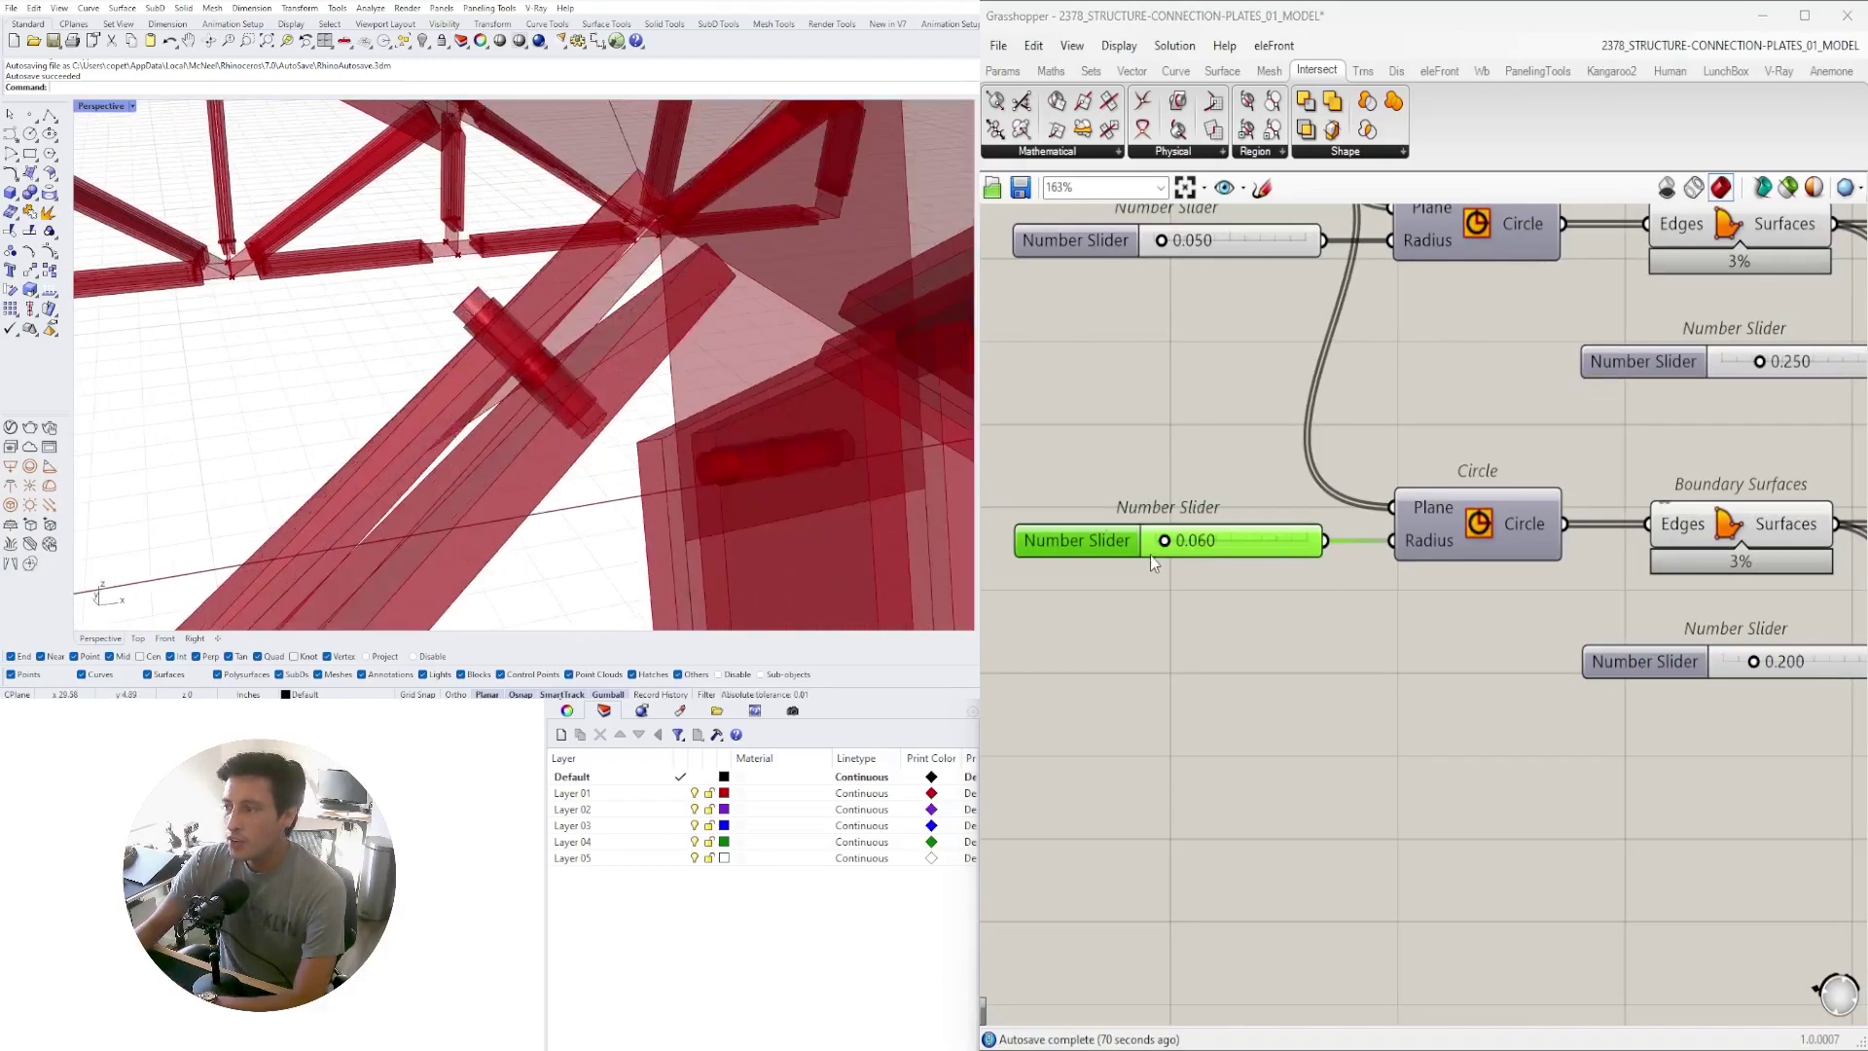
double_click(1185, 544)
type(".07")
key("Return")
right_click_drag(574, 282, 614, 303)
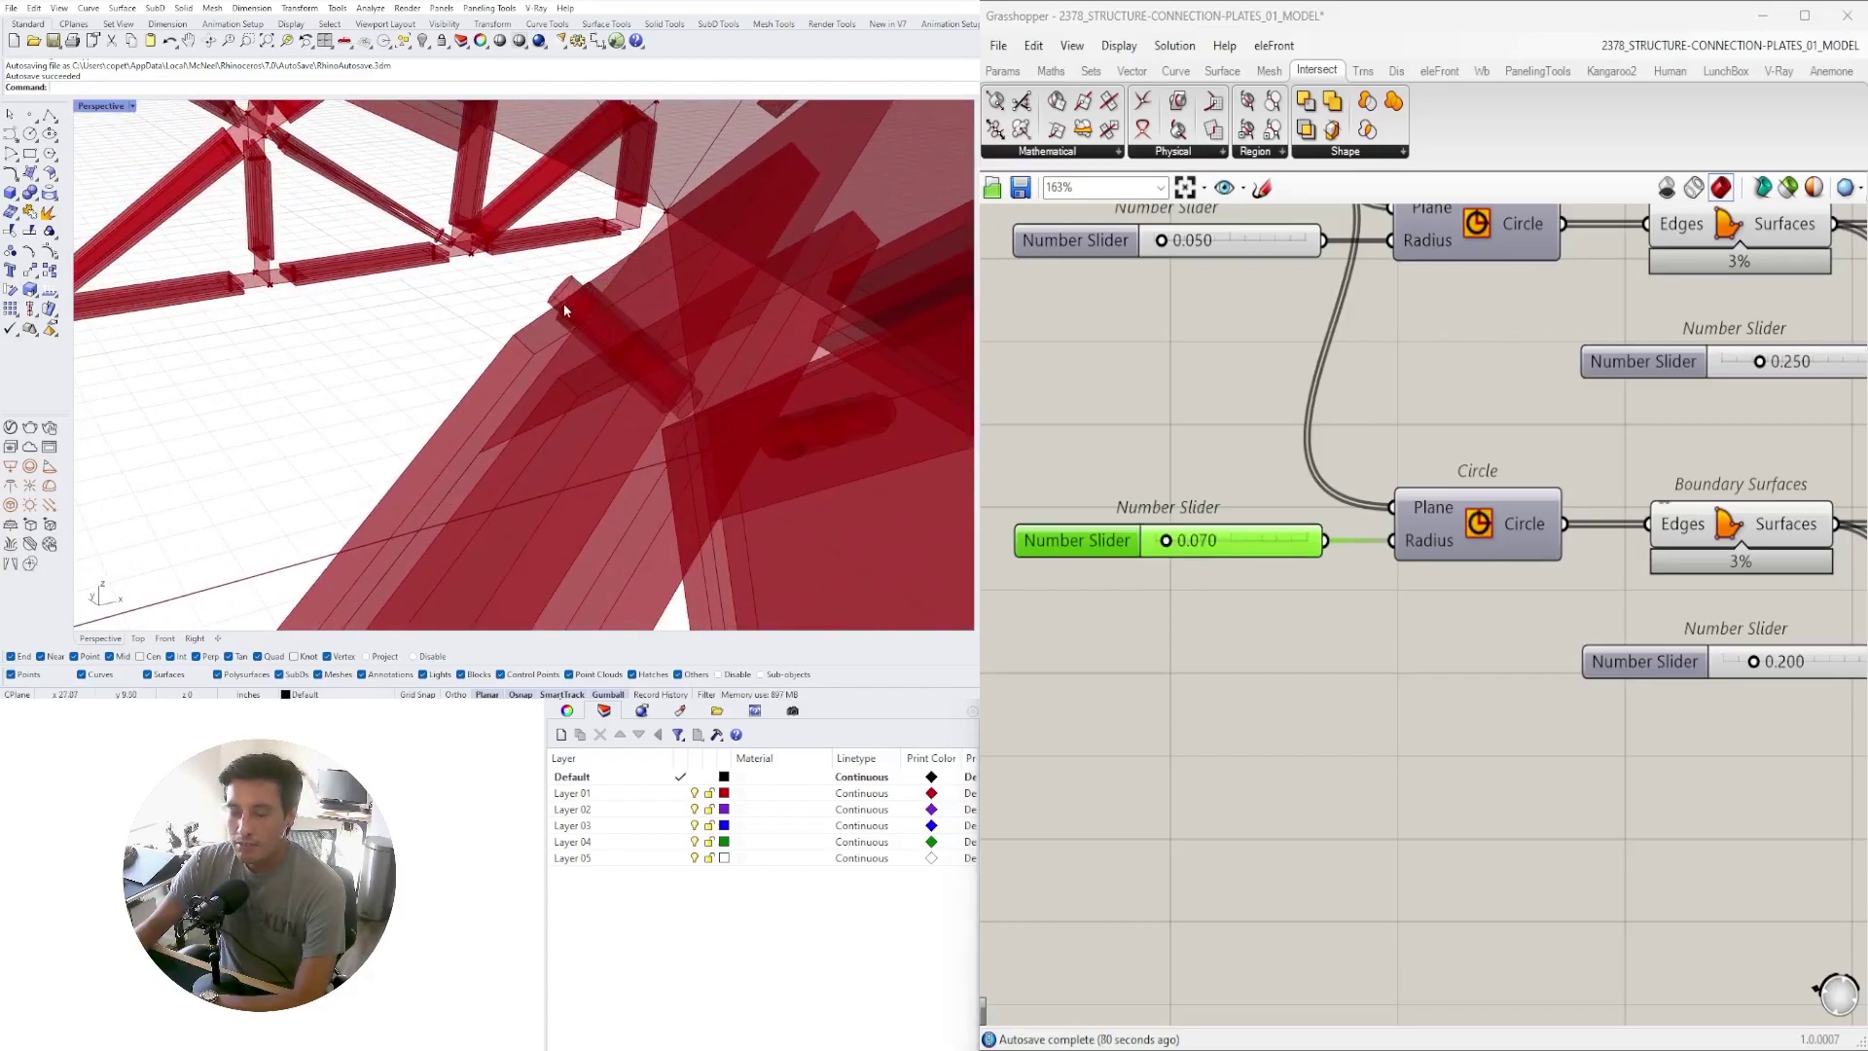
scroll(1440, 483, "down", 5)
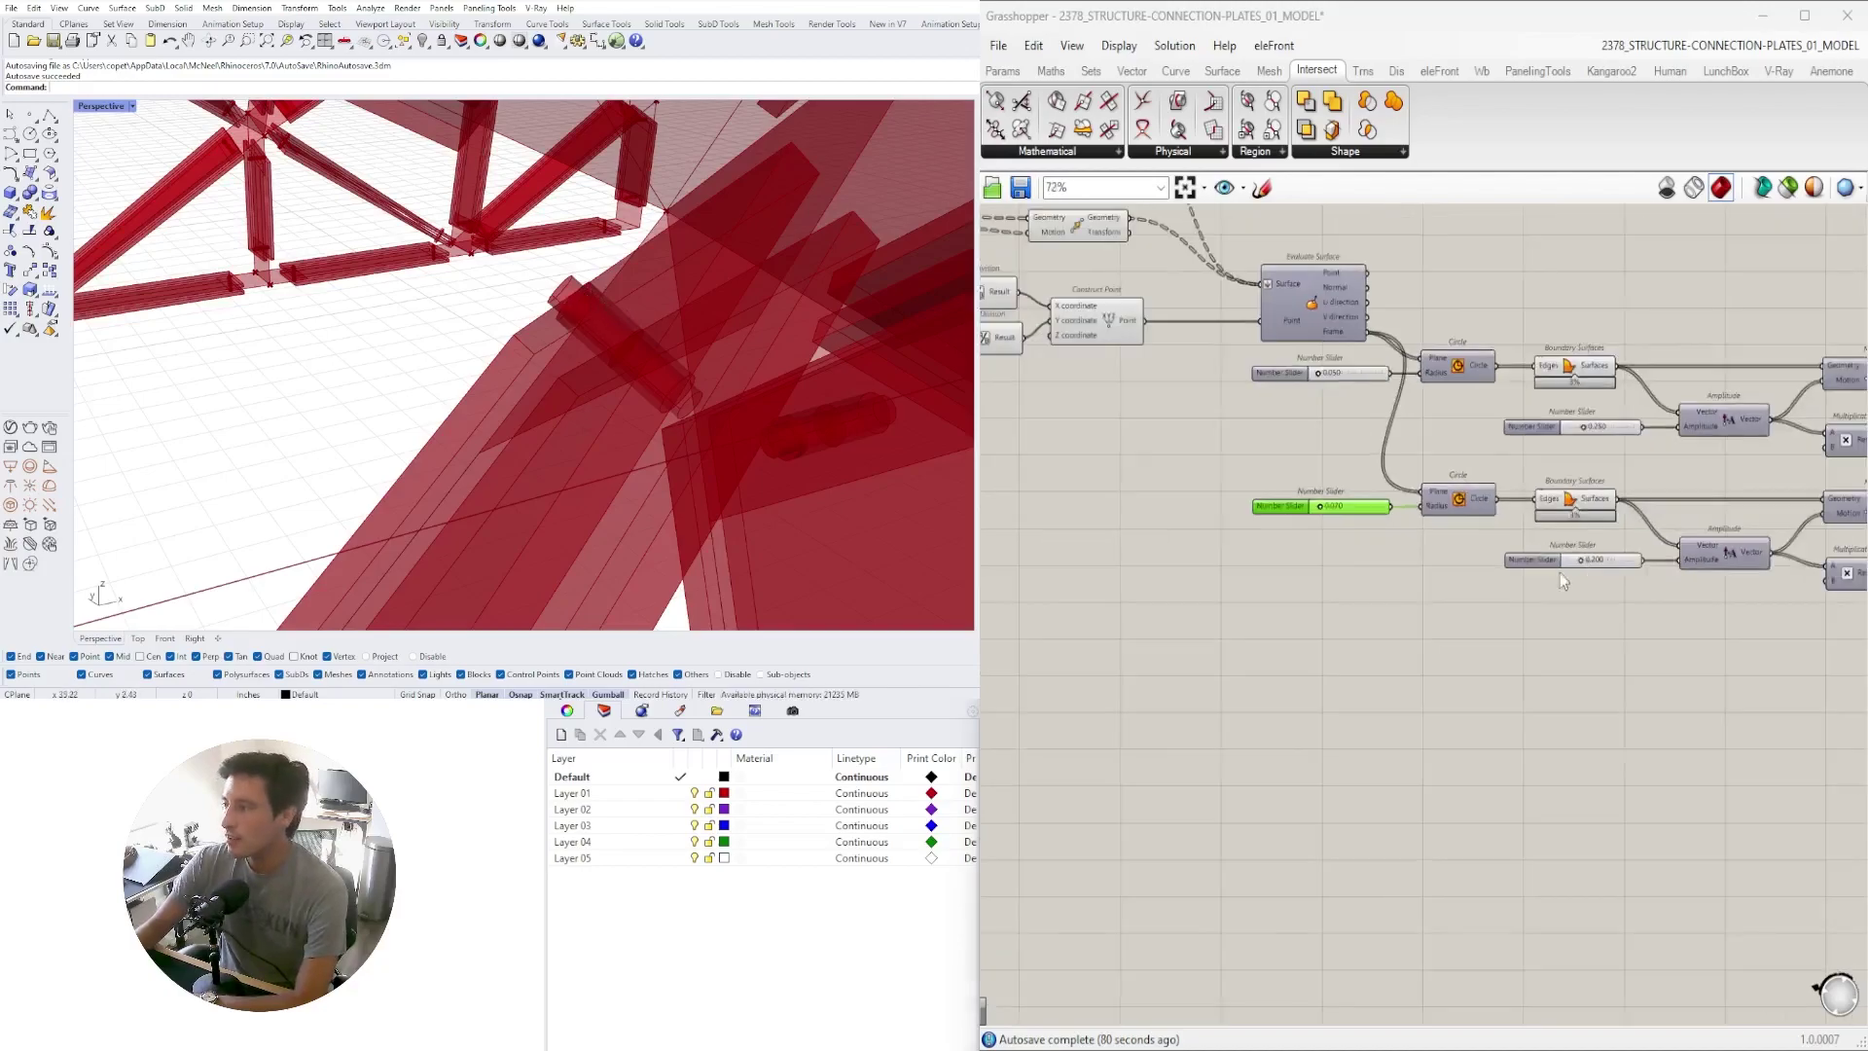
Select both bolt Extrude components and examine their cylinders at the timber joints in the model
right_click_drag(1530, 575, 1244, 611)
scroll(1265, 606, "down", 3)
scroll(1590, 546, "up", 3)
left_click_drag(1658, 631, 1574, 399)
right_click_drag(583, 292, 609, 340)
scroll(542, 317, "down", 4)
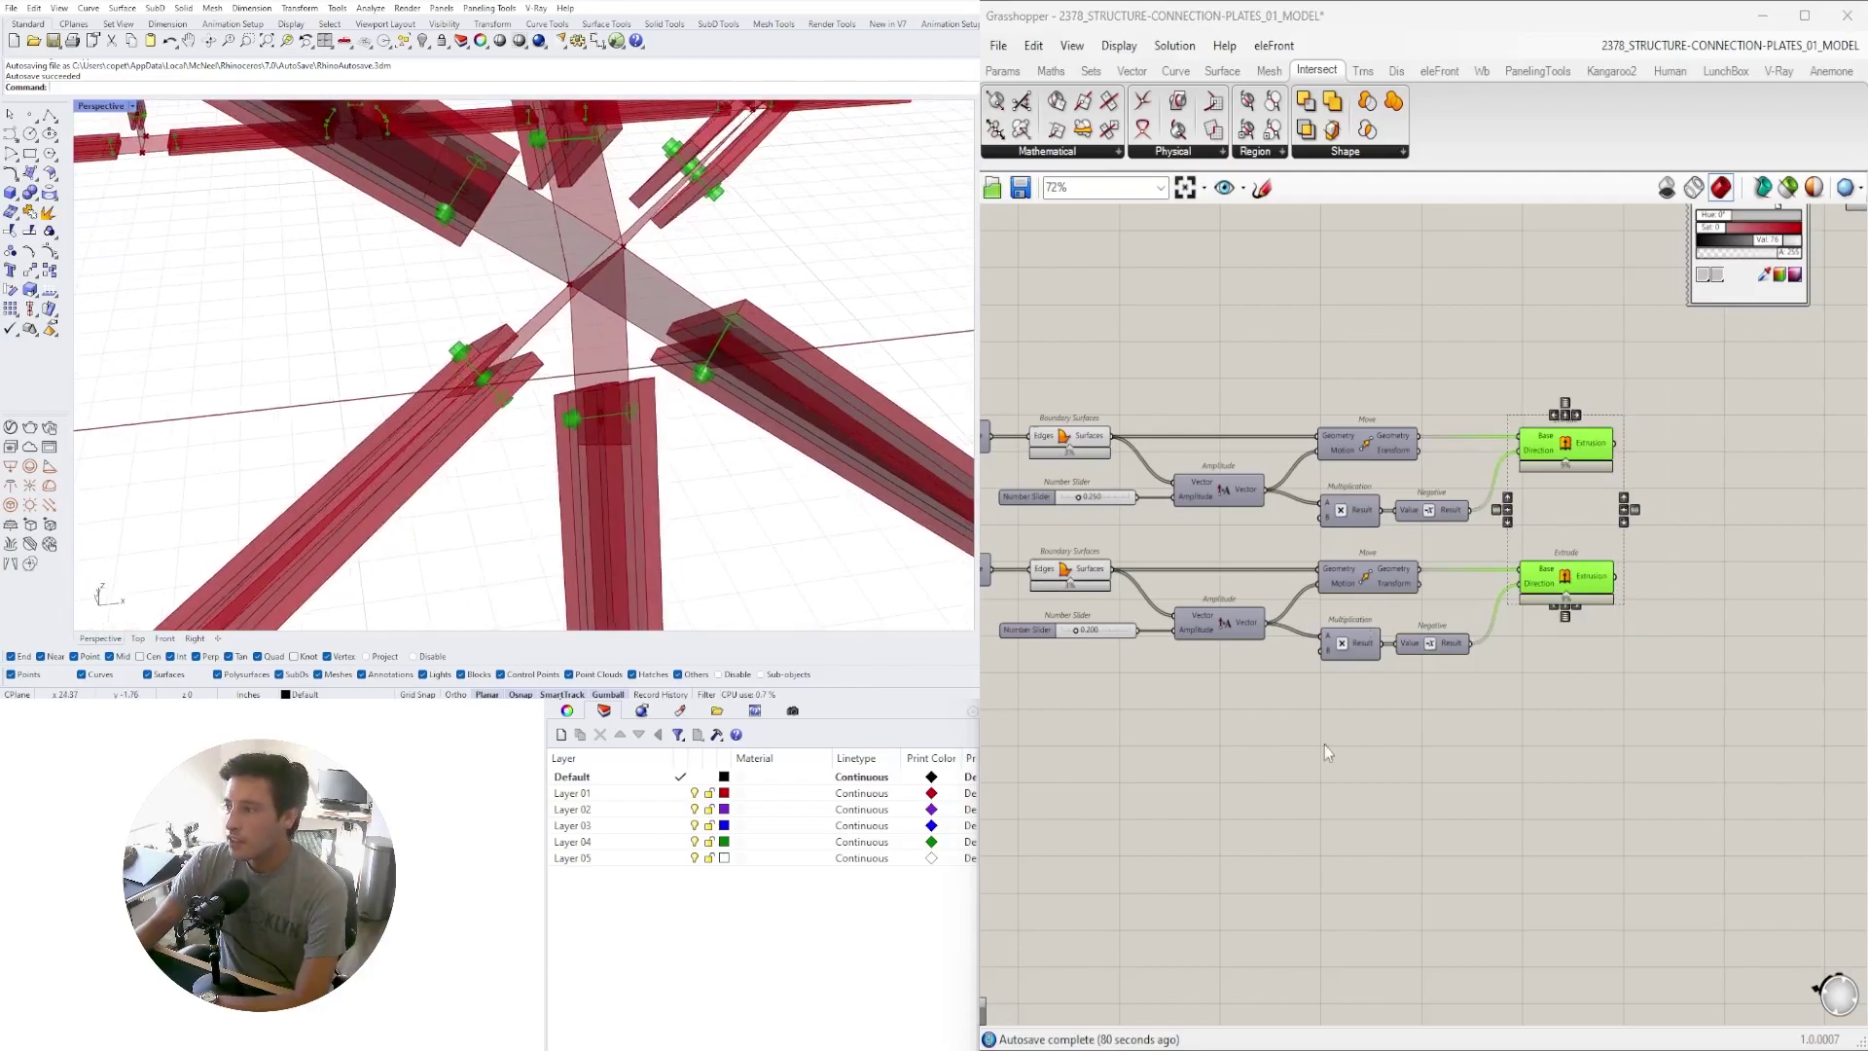
Hide the preview of both bolt chains' intermediate components, from Boundary Surfaces through Negative
right_click_drag(1323, 746, 1493, 751)
left_click_drag(1646, 772, 1189, 358)
middle_click(1220, 353)
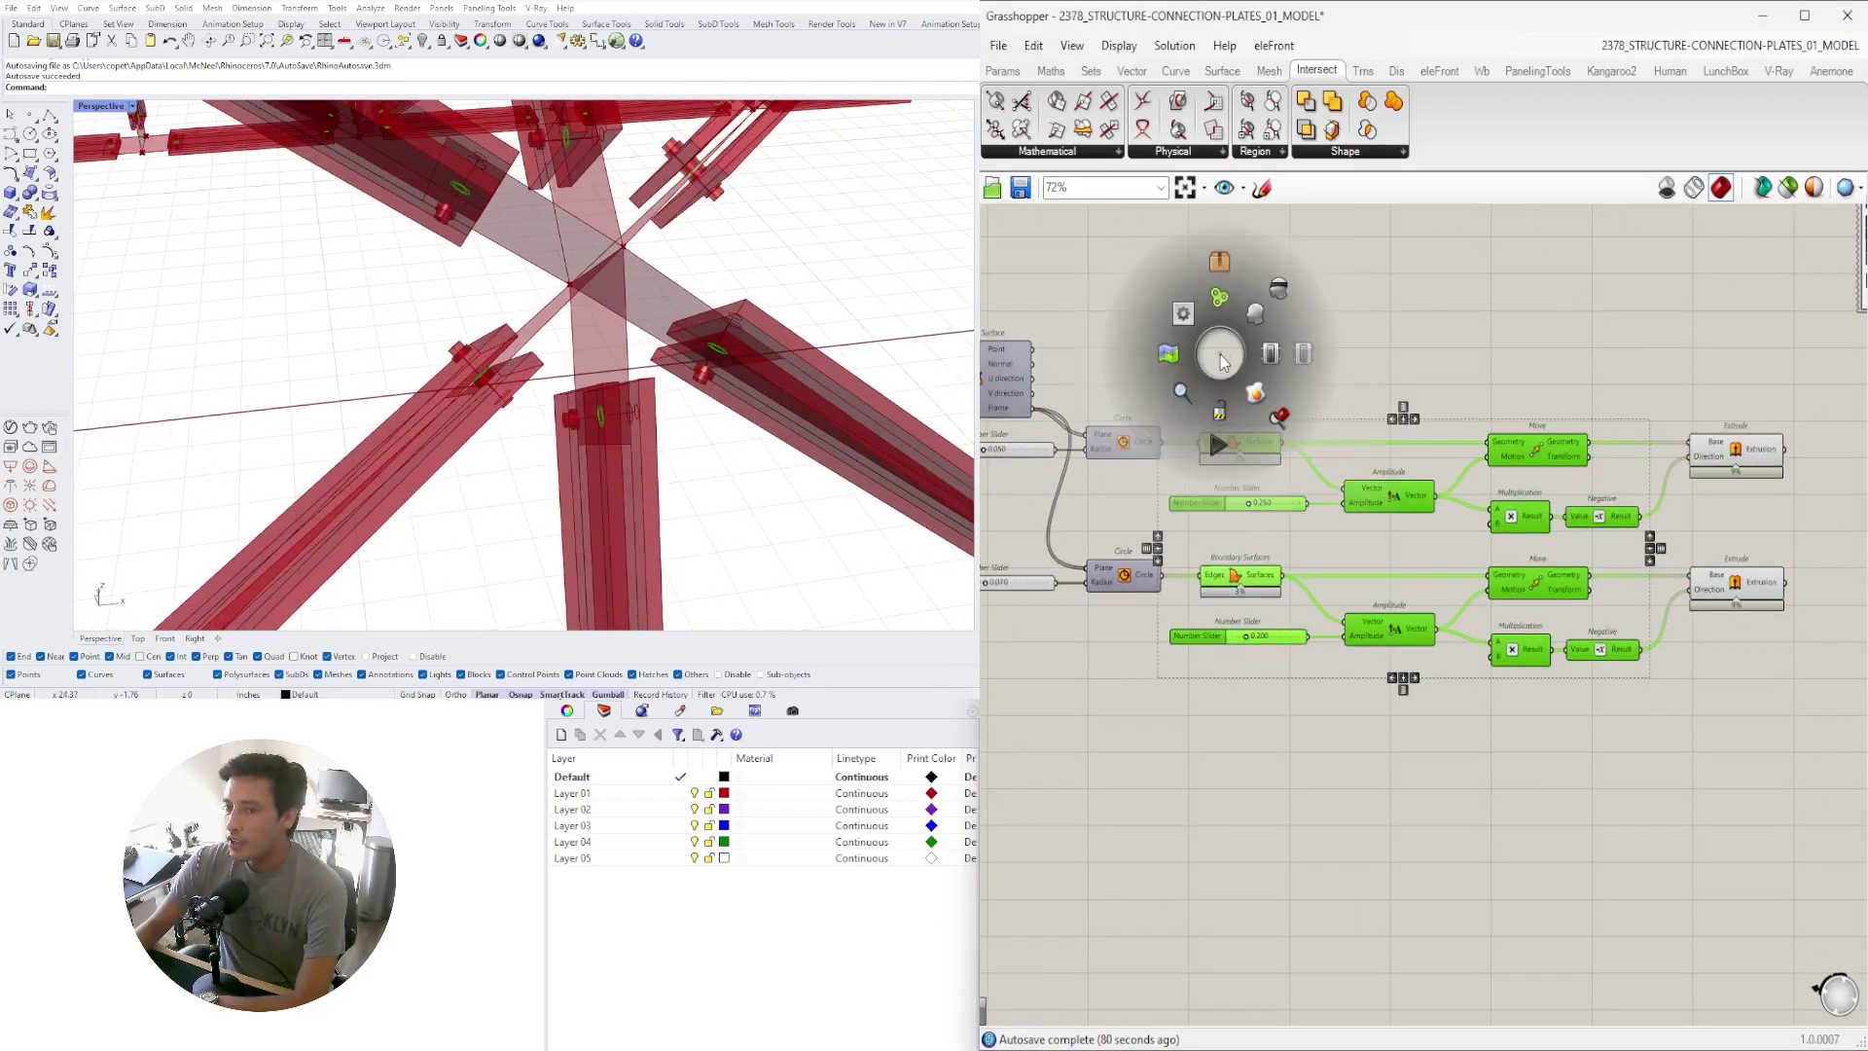
left_click(1276, 292)
scroll(1457, 326, "down", 3)
right_click_drag(1459, 268, 1491, 513)
left_click(1492, 514)
Turn on the preview of the two plate Extrude components that feed the Relay
scroll(1245, 494, "up", 3)
right_click_drag(1245, 496, 1254, 599)
left_click_drag(1413, 554, 1378, 510)
scroll(1363, 491, "down", 3)
scroll(1357, 483, "down", 2)
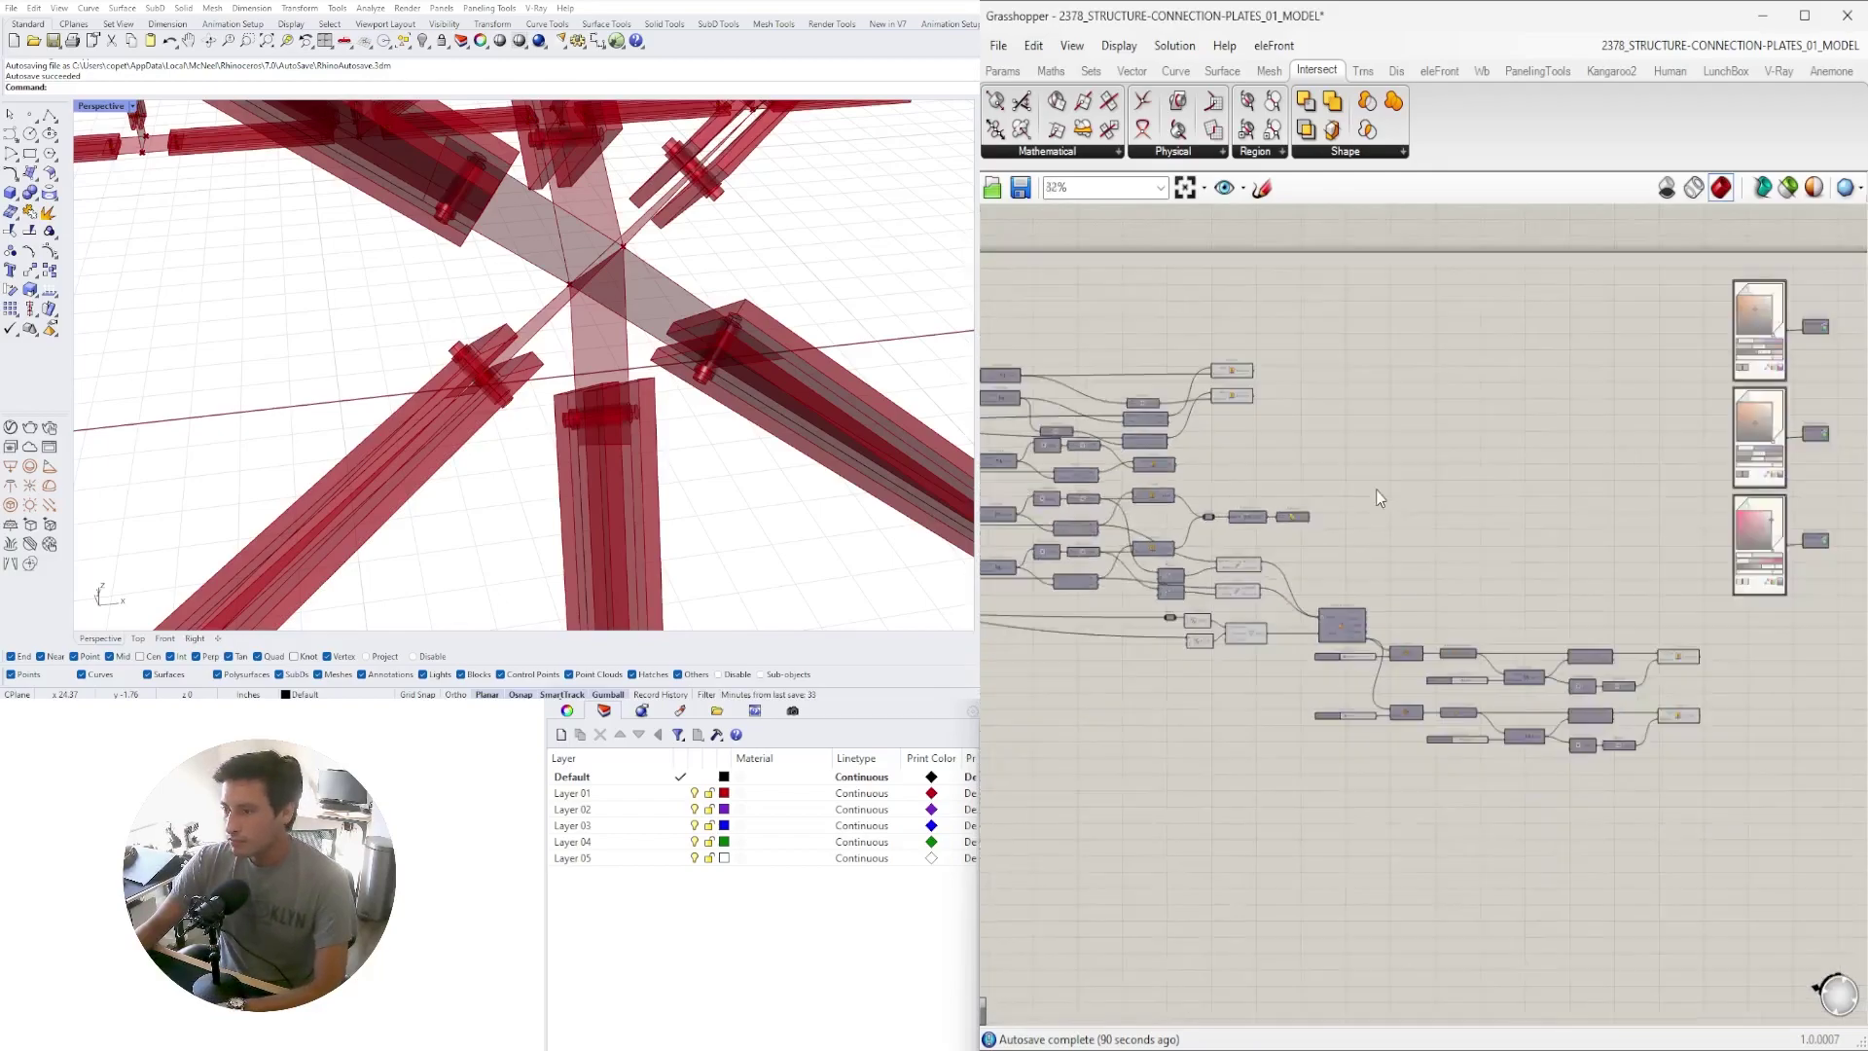
scroll(1366, 491, "up", 5)
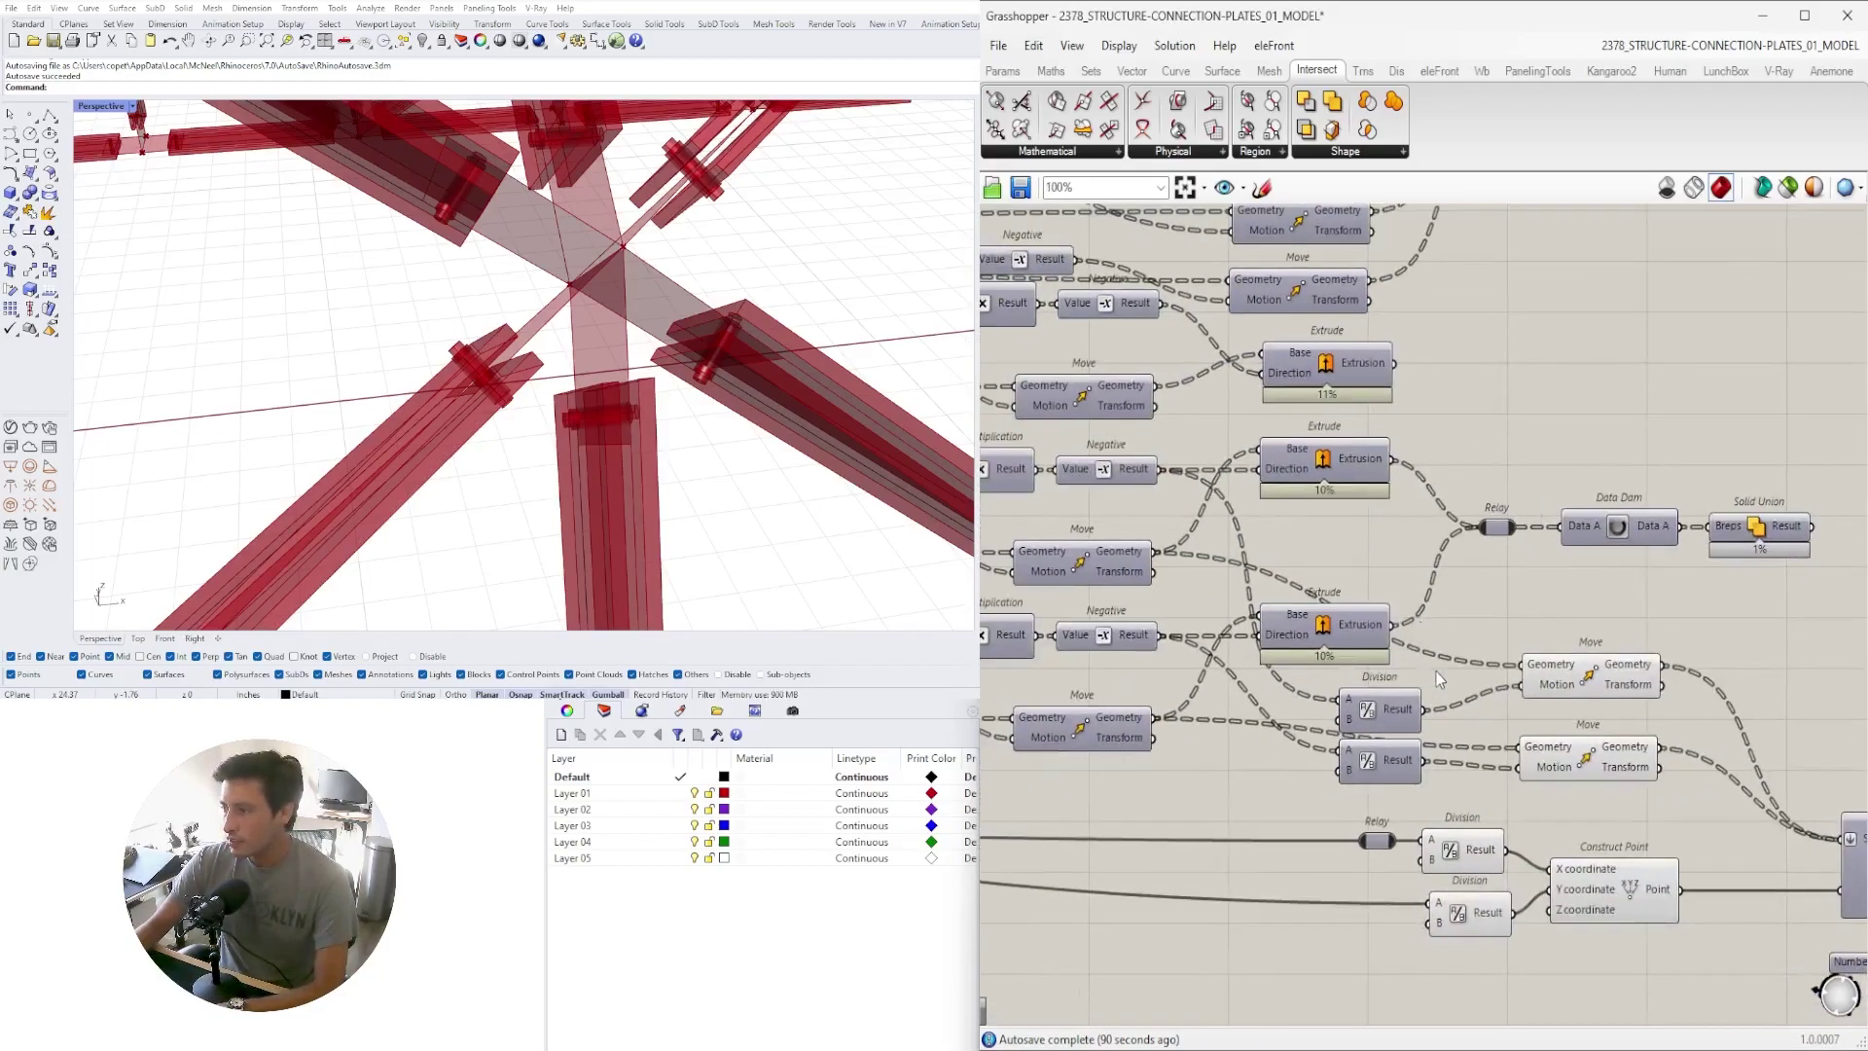
left_click_drag(1344, 574, 1355, 560)
key("space")
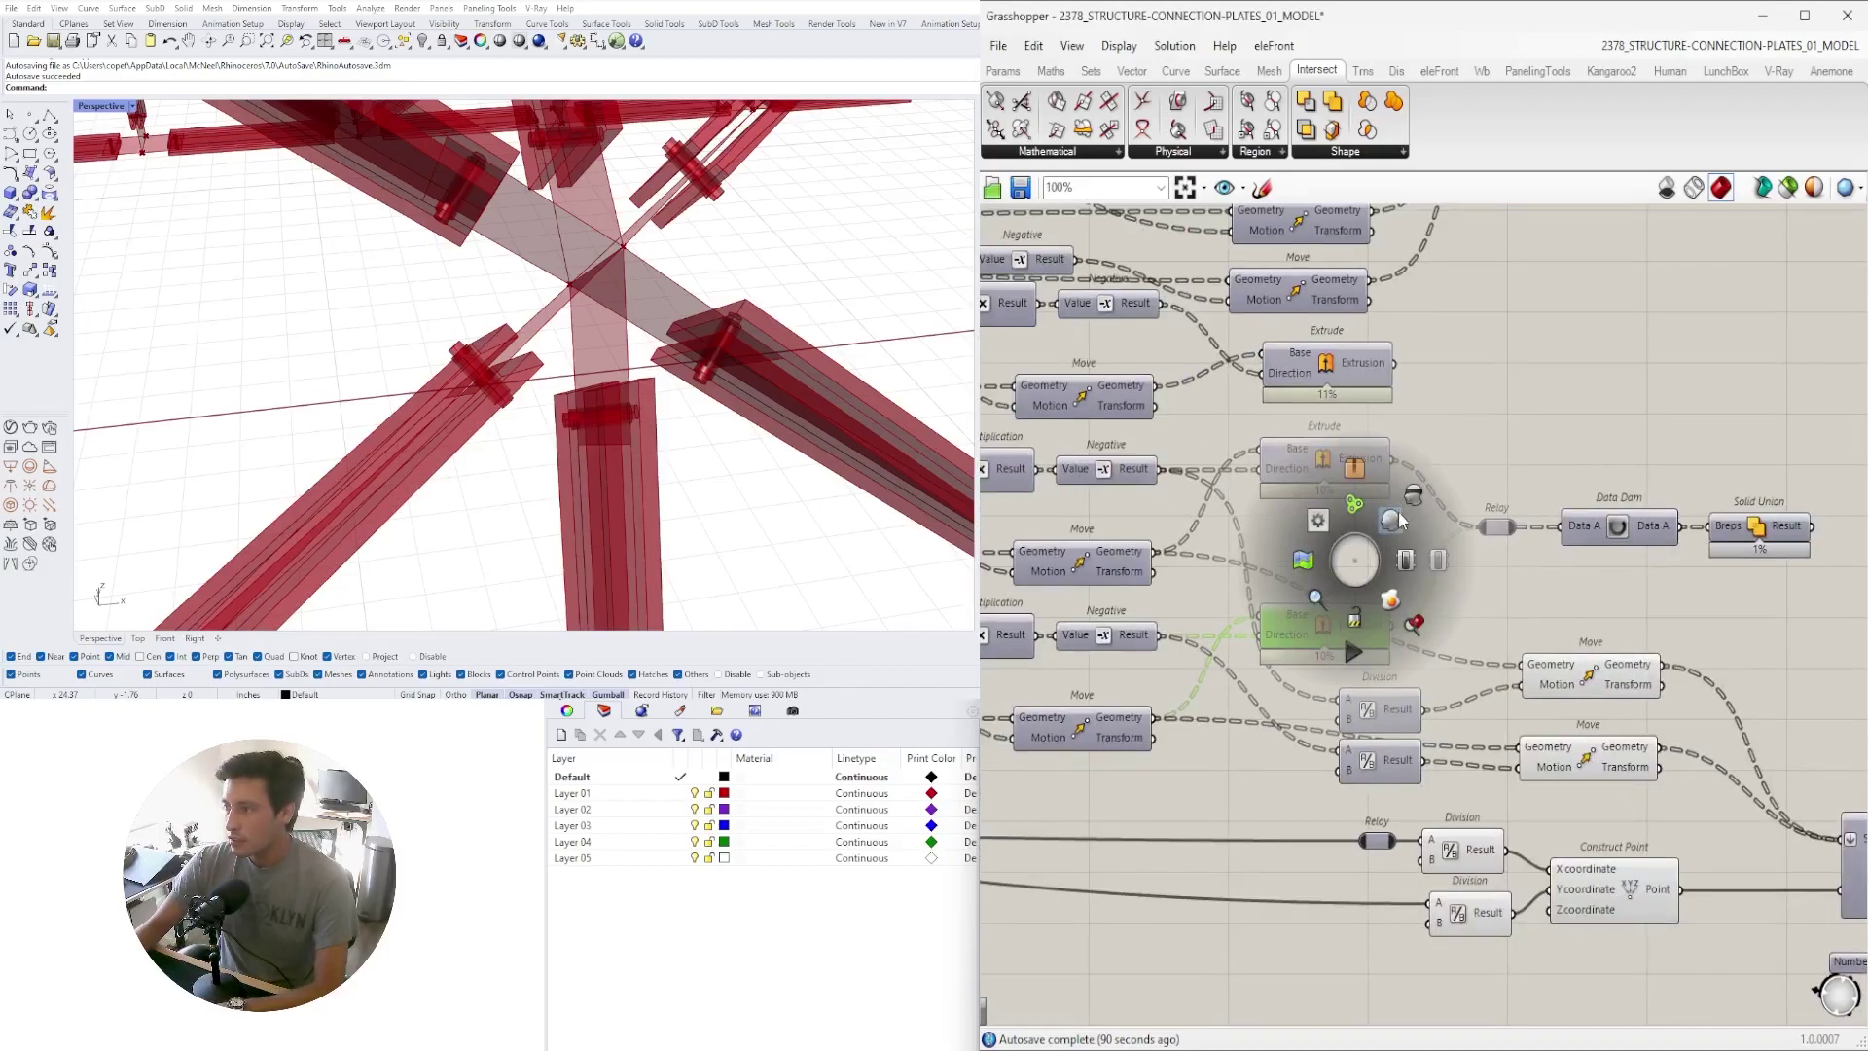
left_click(1387, 519)
left_click(1318, 465)
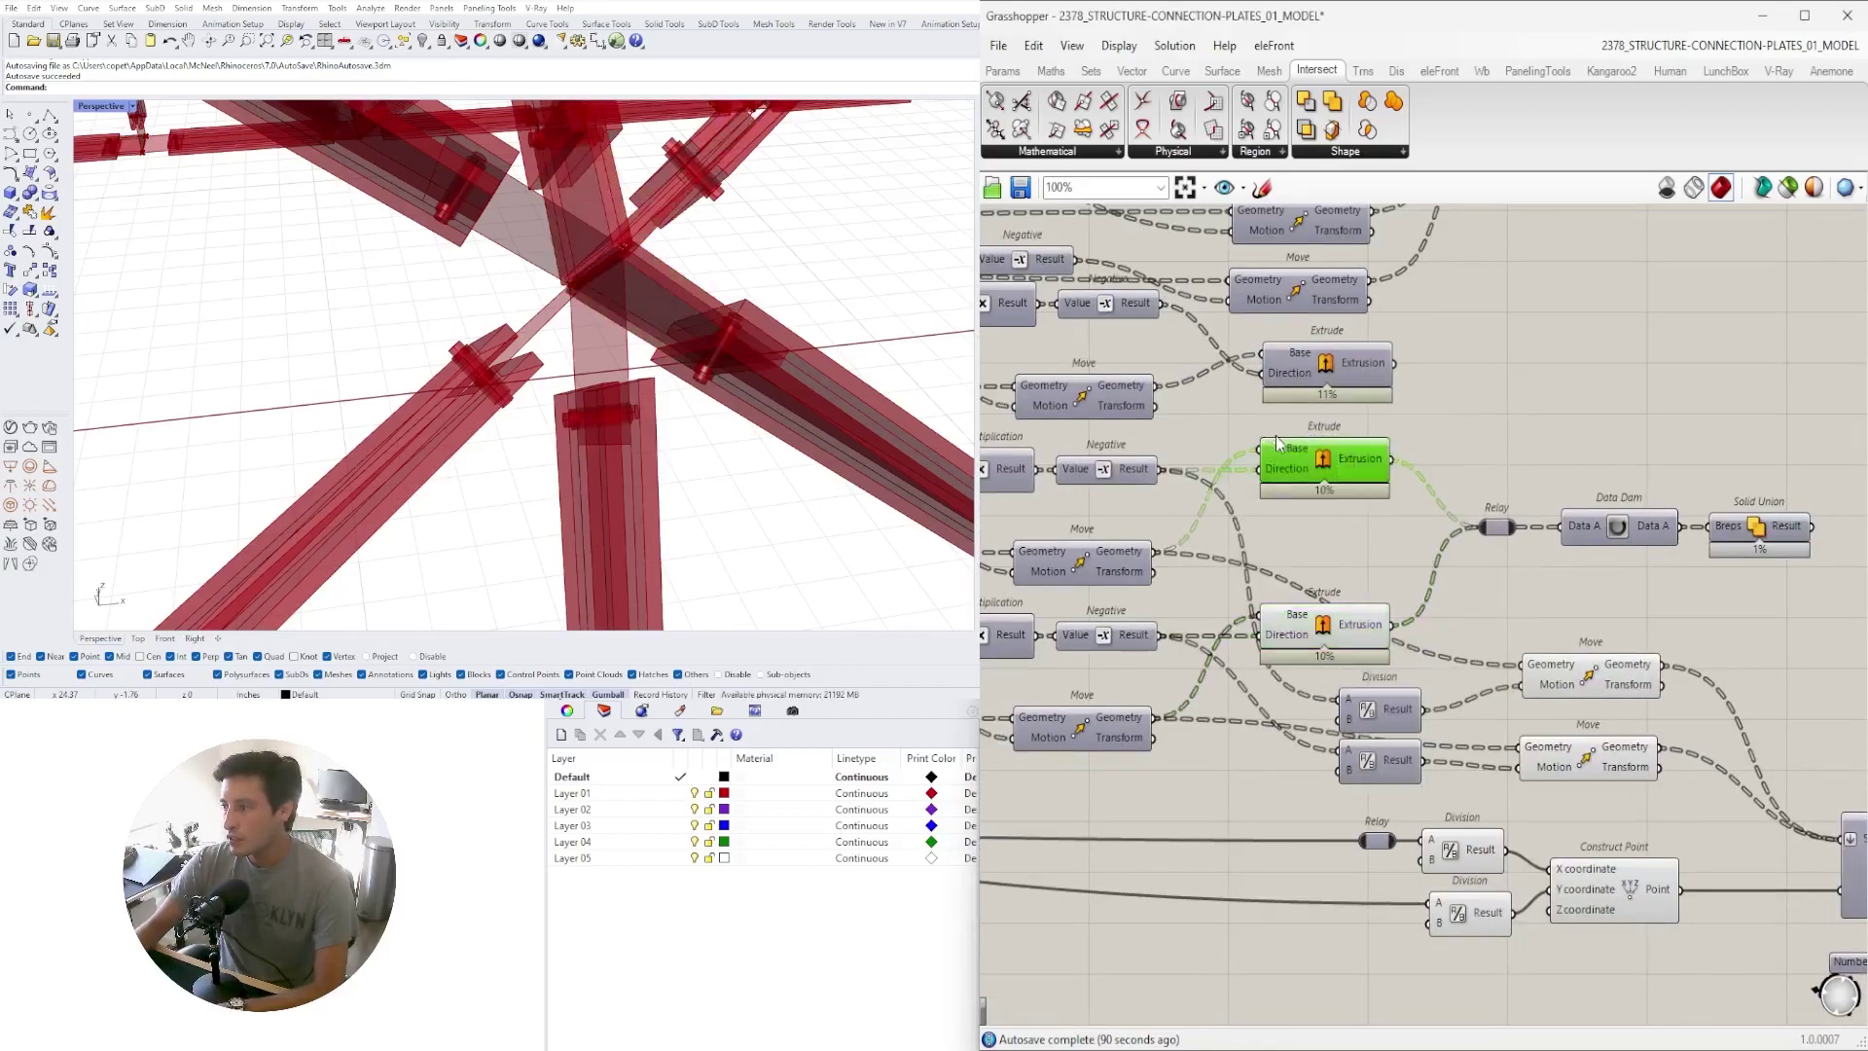
middle_click(1297, 430)
left_click(1329, 387)
left_click(1247, 561)
Turn on the preview of the three Custom Preview components attached to the colour pickers
right_click_drag(807, 340, 598, 292)
right_click_drag(1800, 595, 1339, 629)
scroll(1339, 629, "down", 4)
right_click_drag(1650, 608, 1232, 615)
scroll(1232, 623, "down", 3)
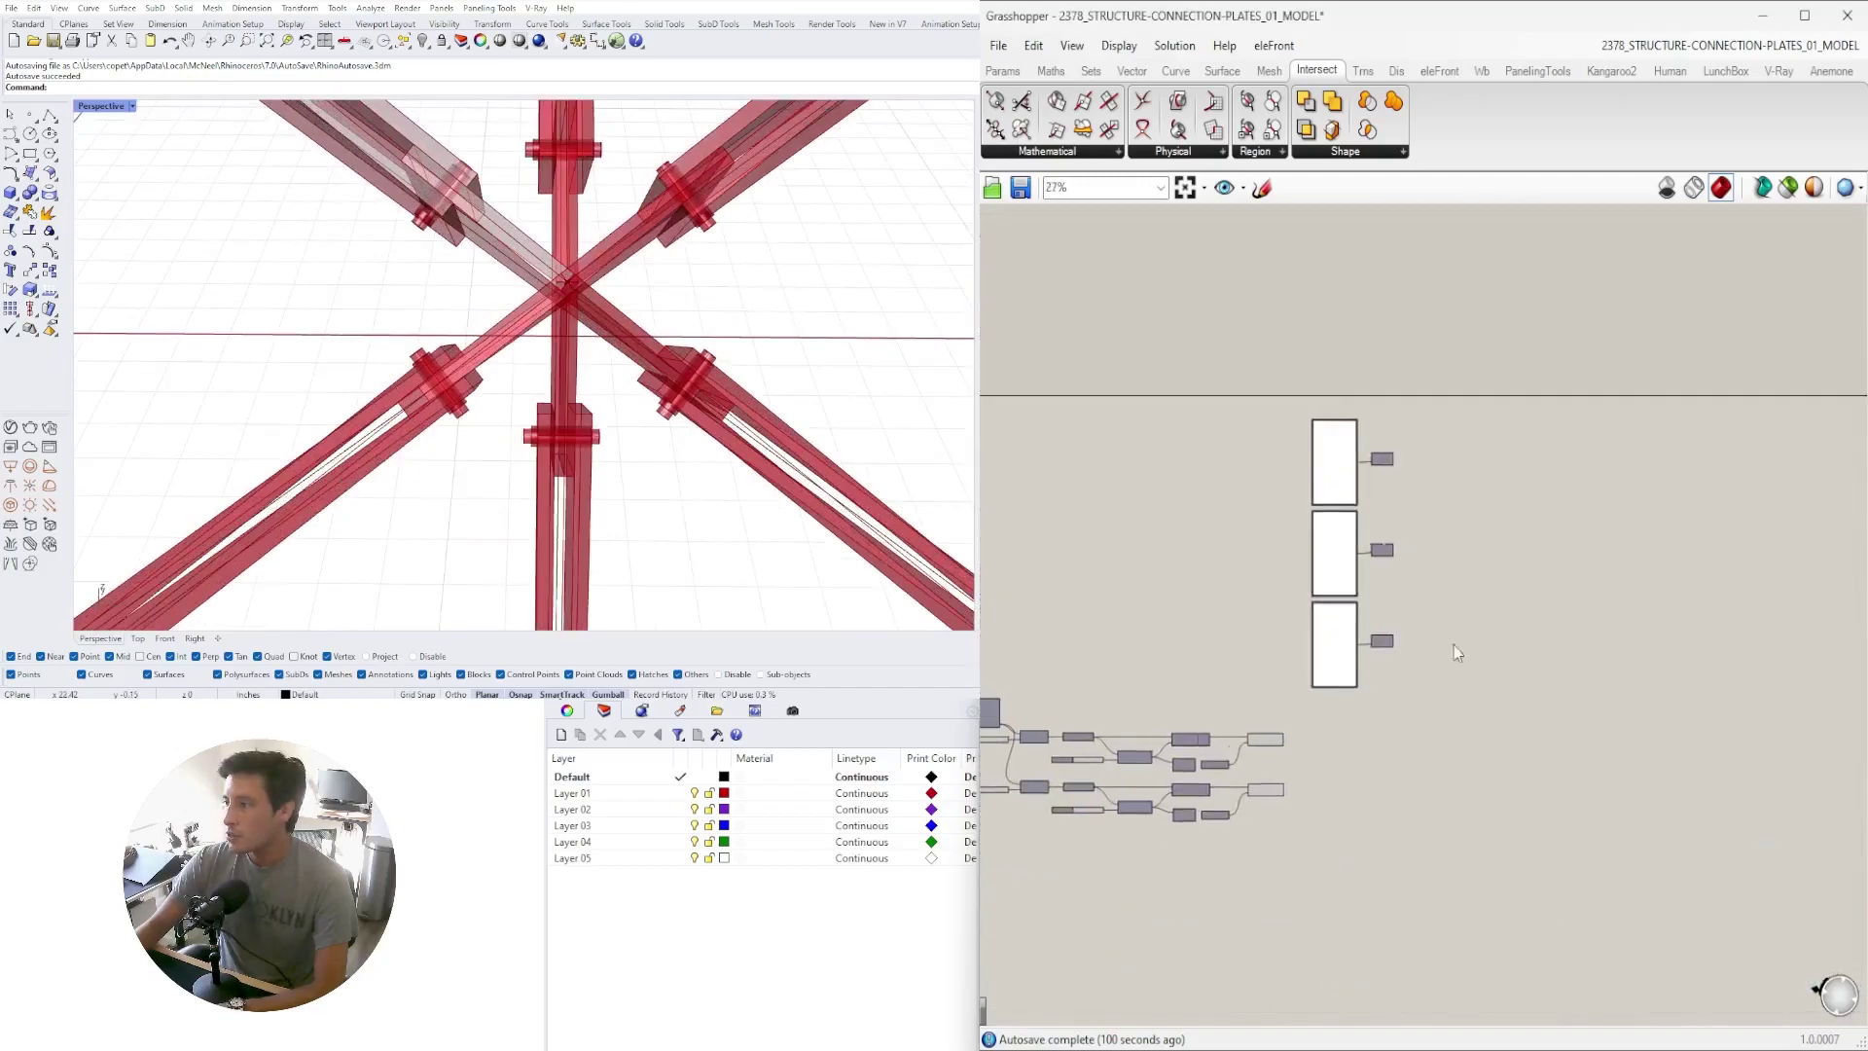
left_click_drag(1479, 709, 1376, 419)
key("space")
left_click(1381, 354)
left_click(1158, 627)
Hide the default preview of the timber and plate Extrude components
right_click_drag(1157, 576, 1688, 558)
scroll(1514, 615, "up", 3)
scroll(1378, 418, "up", 3)
left_click_drag(1464, 556, 1350, 298)
left_click(1558, 380)
right_click_drag(623, 486, 696, 438)
Select the upper and lower bolt Extrude components and examine where their cylinders sit on the timbers
scroll(1281, 642, "down", 5)
right_click_drag(1738, 739, 1413, 698)
scroll(1413, 697, "up", 4)
left_click_drag(1514, 843, 1497, 598)
right_click_drag(821, 408, 671, 346)
scroll(632, 340, "up", 5)
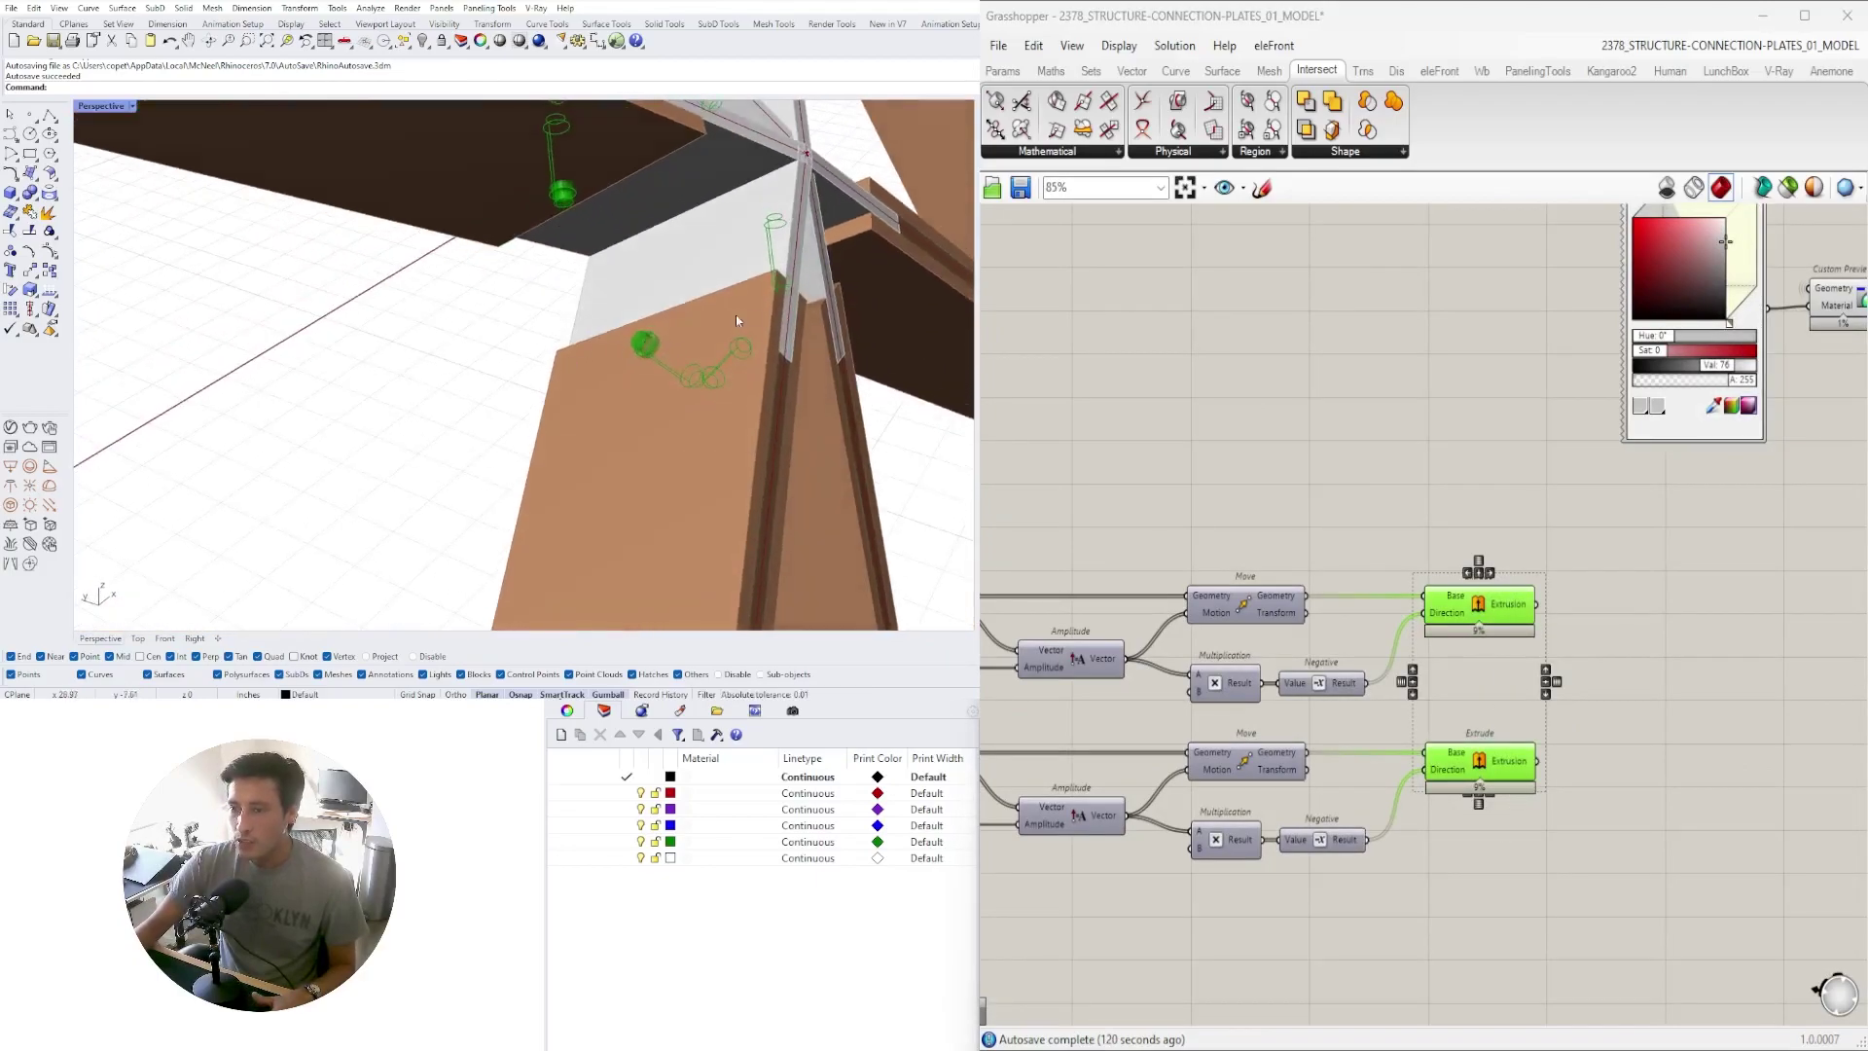
left_click(1347, 376)
right_click_drag(1340, 561, 1720, 529)
scroll(1553, 615, "up", 1)
scroll(1141, 556, "down", 3)
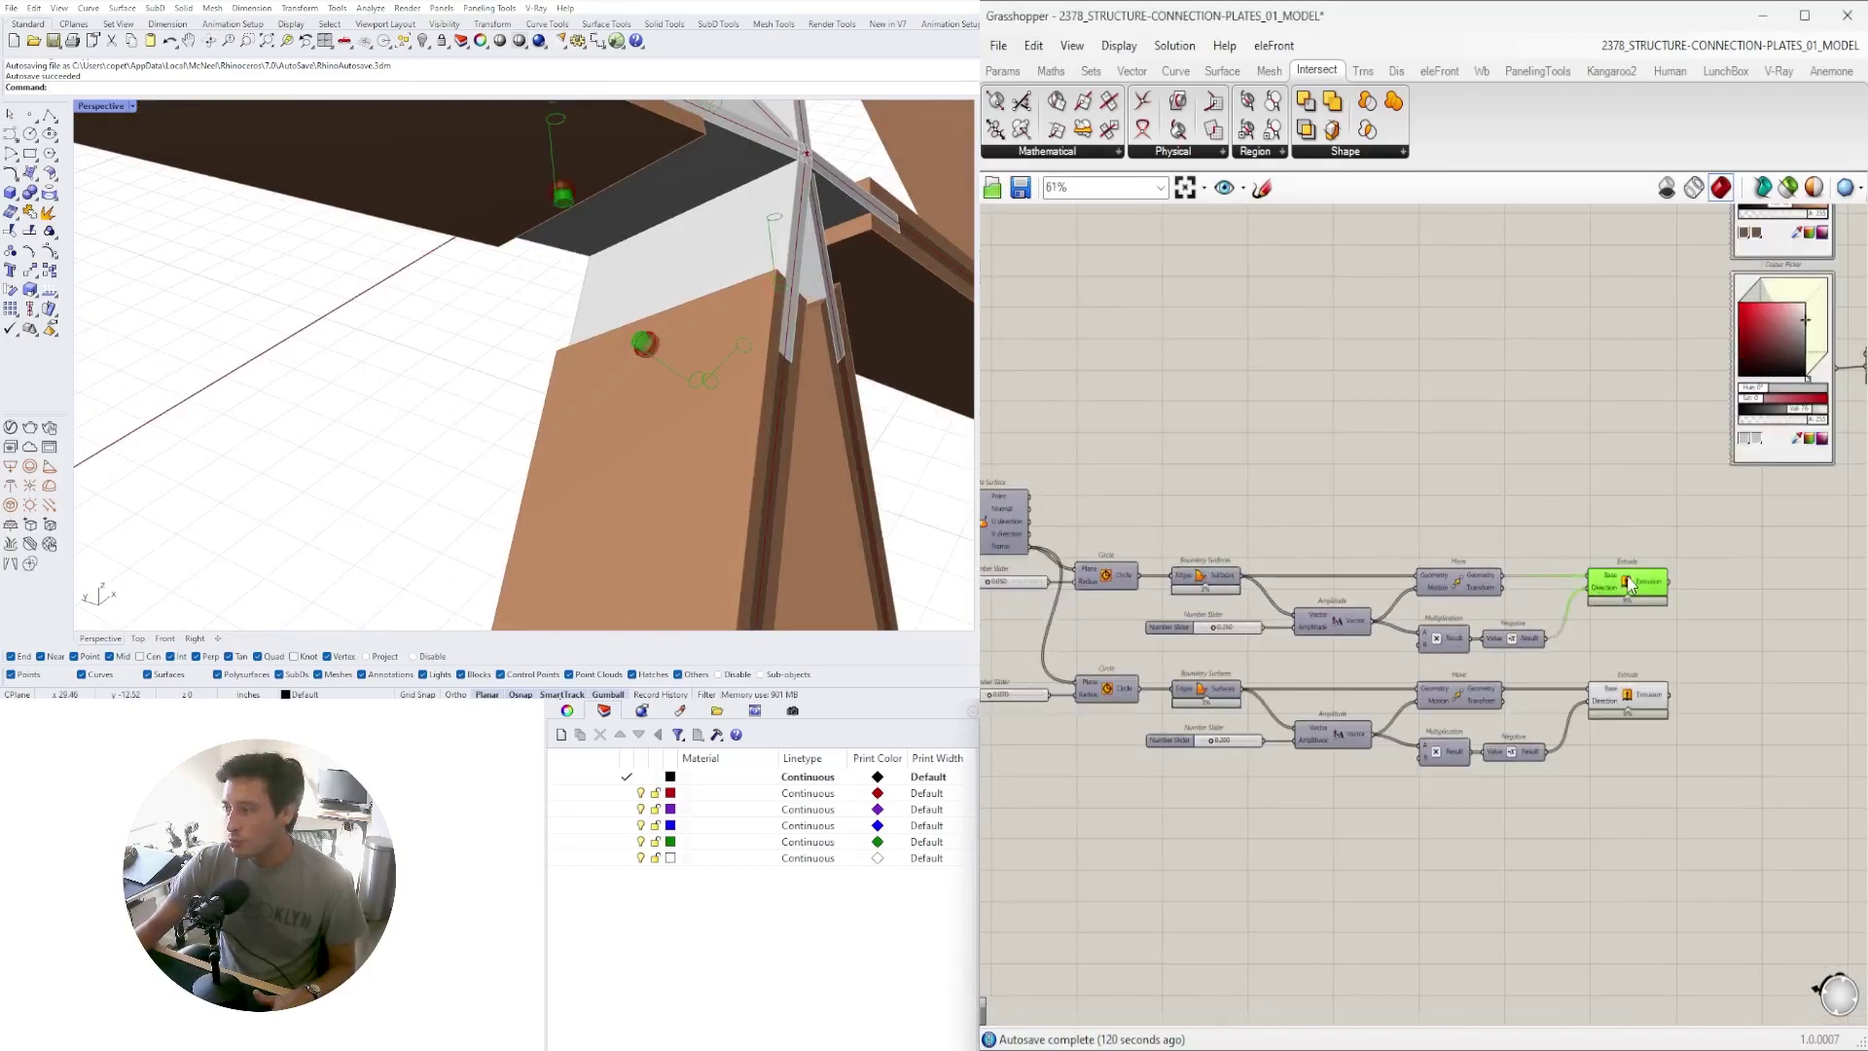
left_click(1644, 709, "shift")
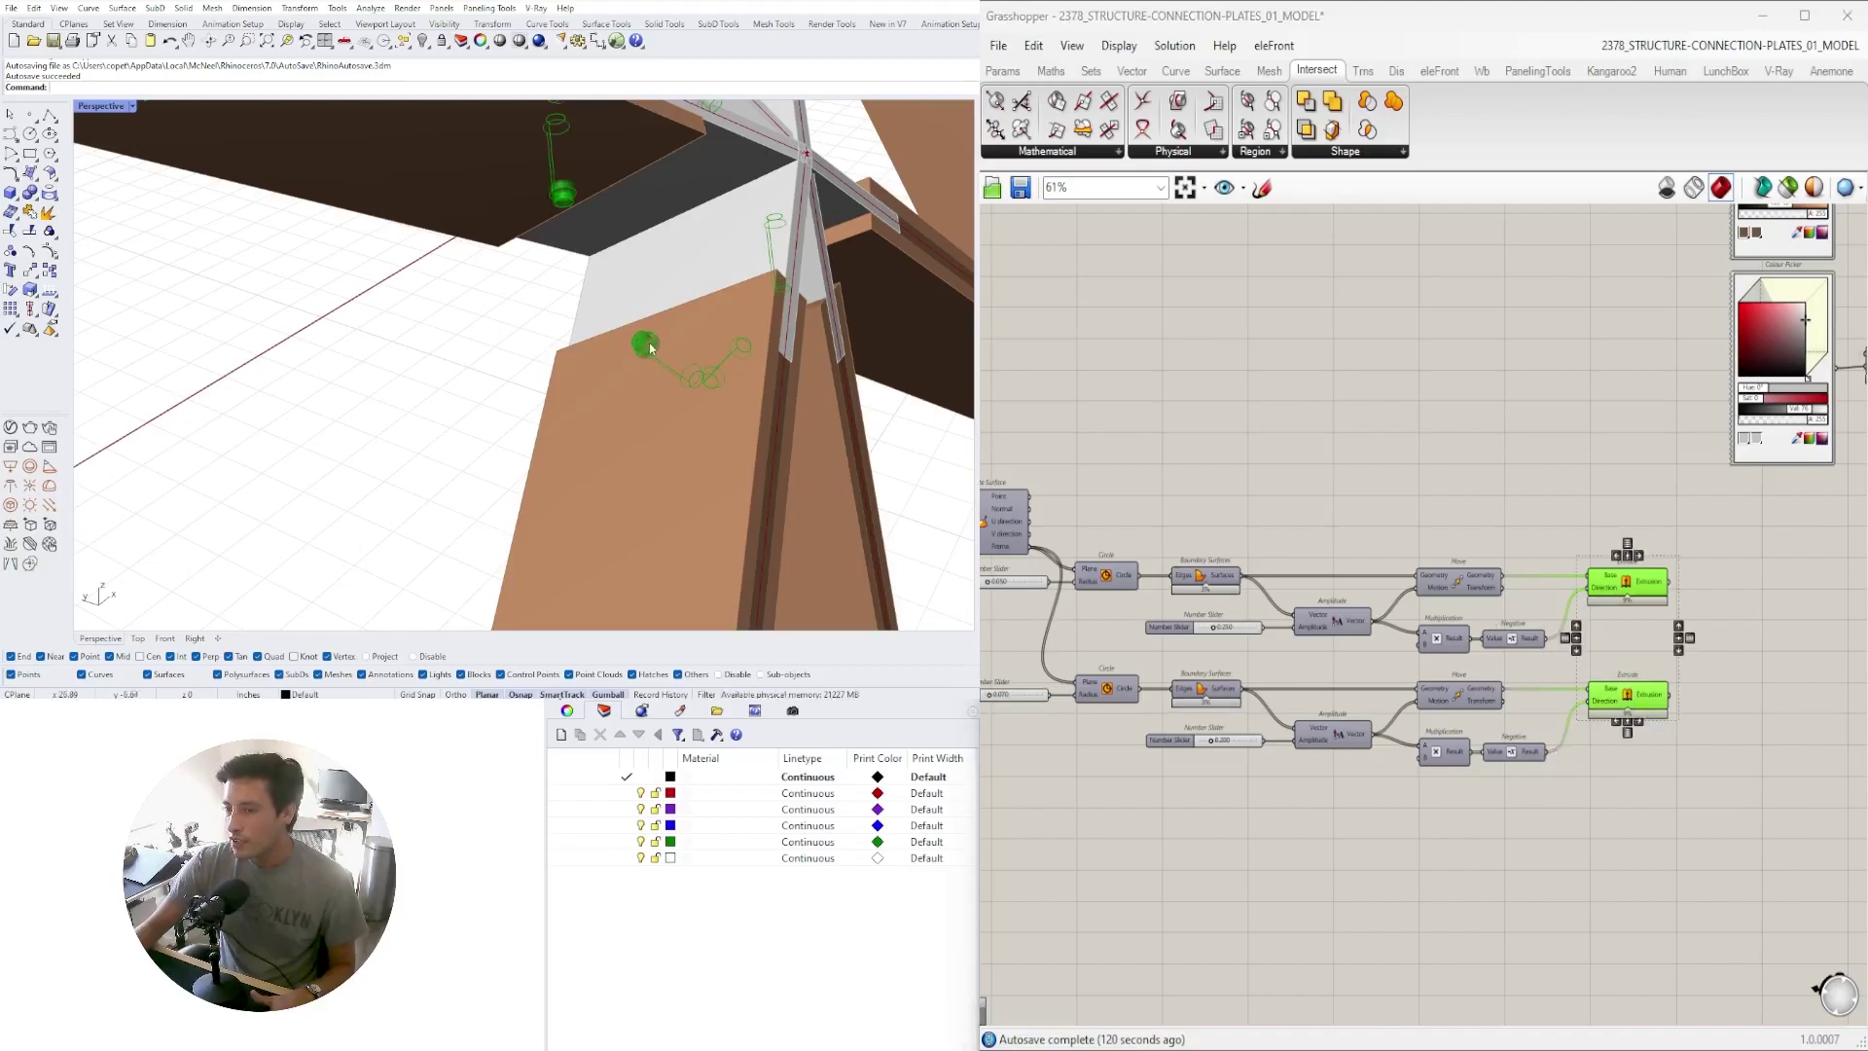
Add a Move component and place it beyond the bolt Extrude components
right_click_drag(1737, 522, 1551, 506)
double_click(1551, 506)
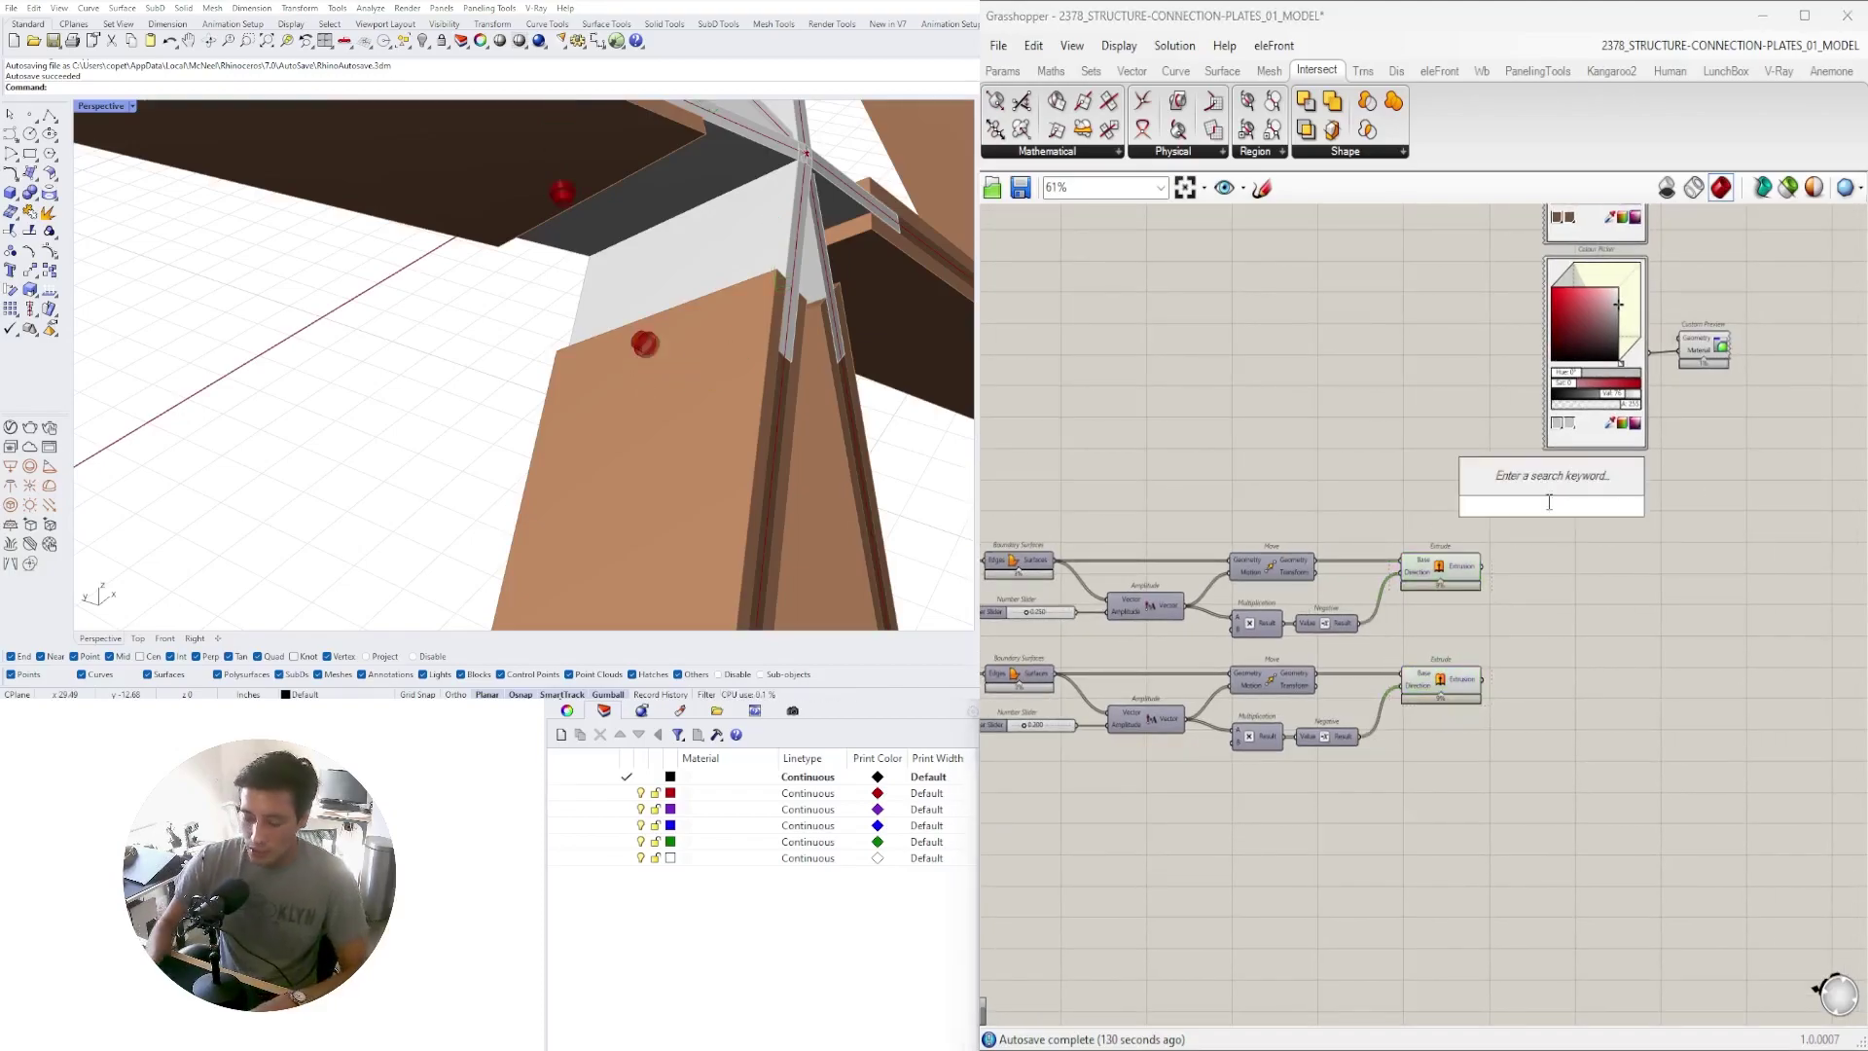
type("move")
key("Return")
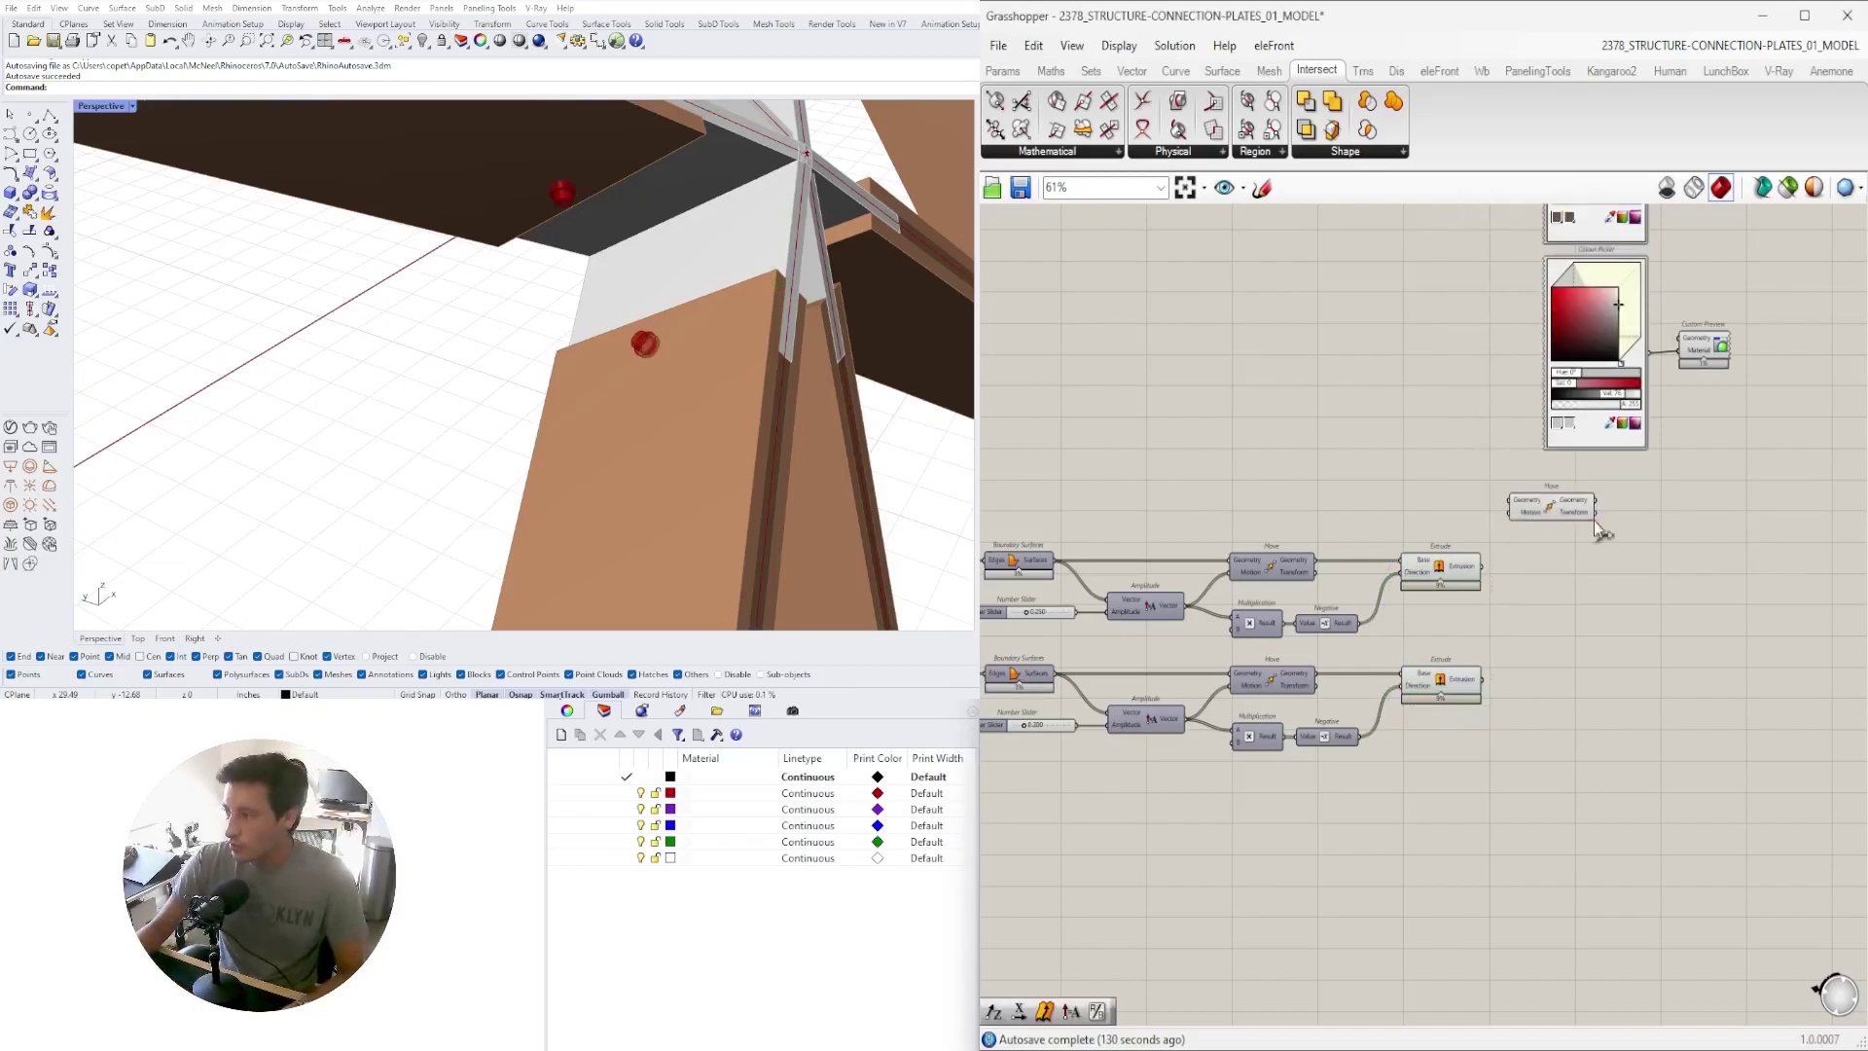
right_click_drag(1596, 524, 1639, 695)
scroll(1686, 540, "down", 3)
right_click_drag(1686, 540, 1540, 628)
left_click_drag(1665, 643, 1628, 329)
left_click(1511, 471)
scroll(1495, 683, "up", 4)
left_click_drag(1484, 754, 1604, 701)
Connect the upper bolt Extrude's Extrusion output to the Move component's Geometry input
scroll(1387, 708, "down", 2)
right_click_drag(1116, 737, 1440, 646)
scroll(1418, 637, "down", 1)
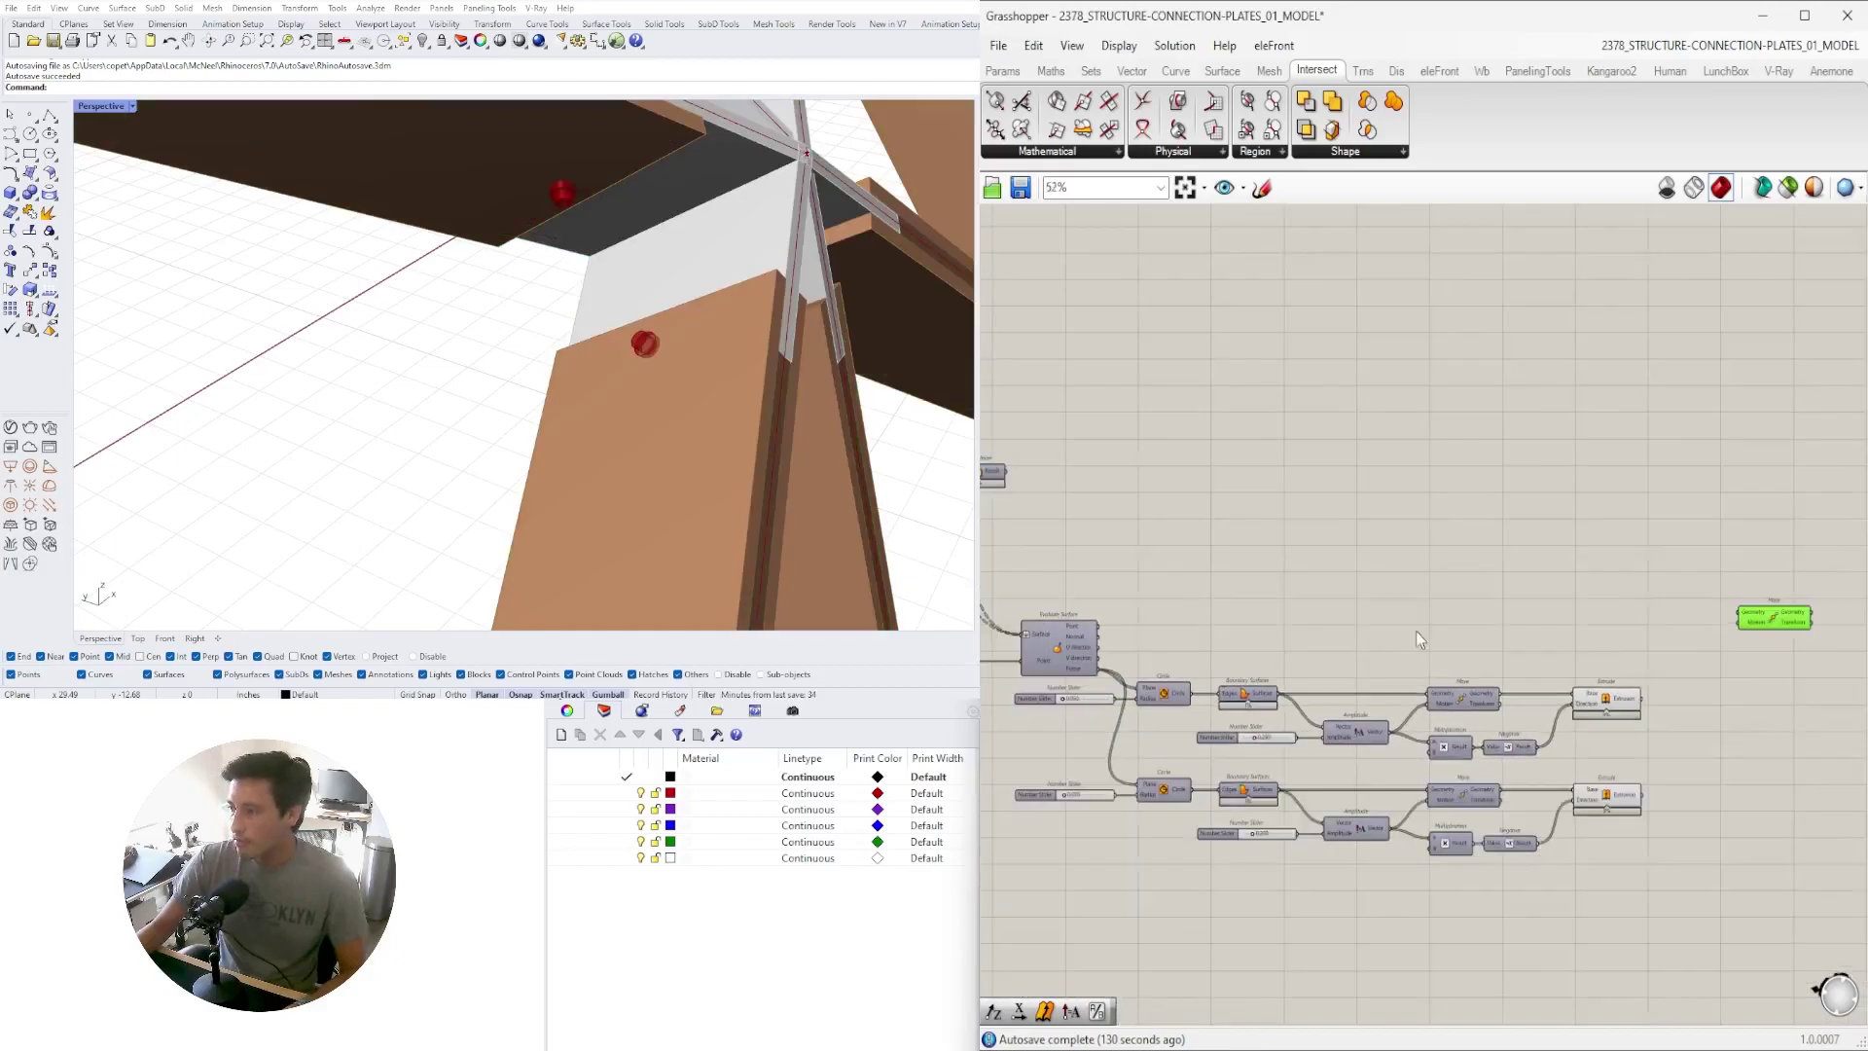
left_click(1604, 698)
scroll(1598, 699, "up", 5)
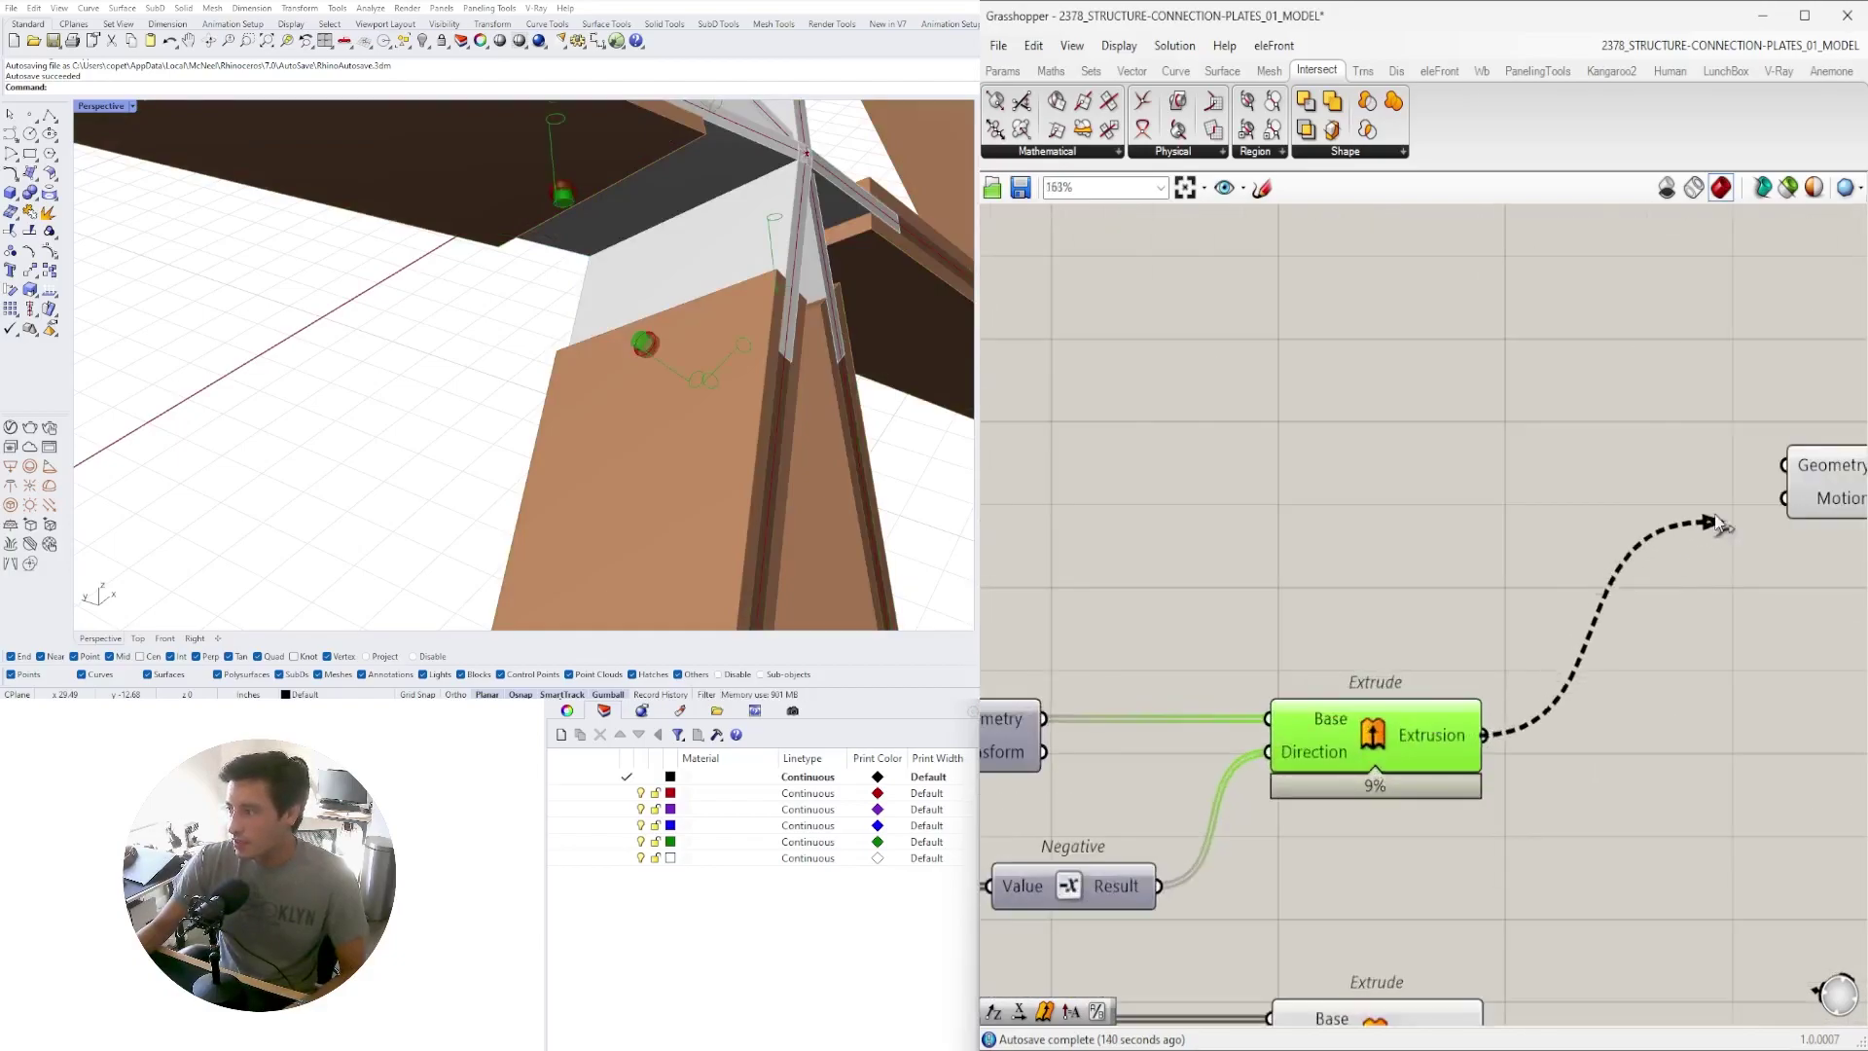
left_click_drag(1727, 516, 1786, 465)
scroll(1417, 593, "down", 3)
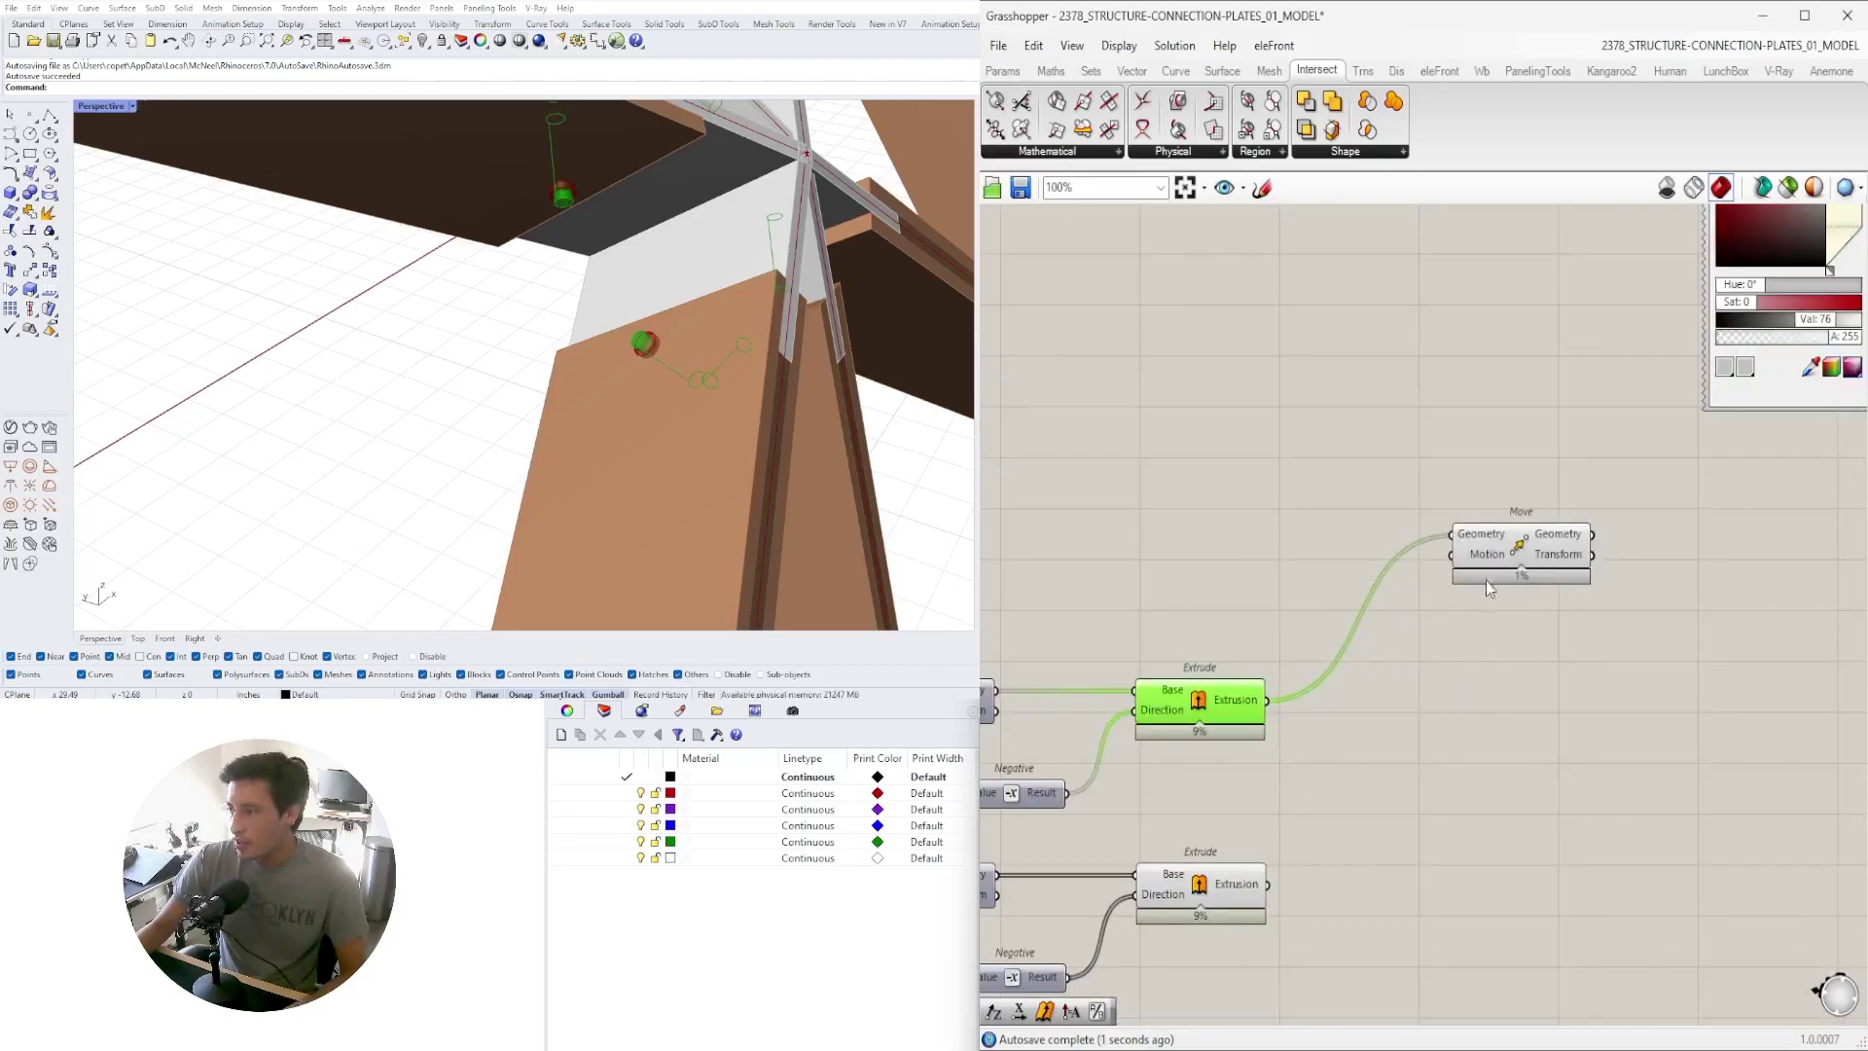
left_click_drag(1507, 549, 1534, 557)
left_click(1263, 611)
Add another Move component above the upper bolt chain
right_click_drag(1059, 687, 1180, 670)
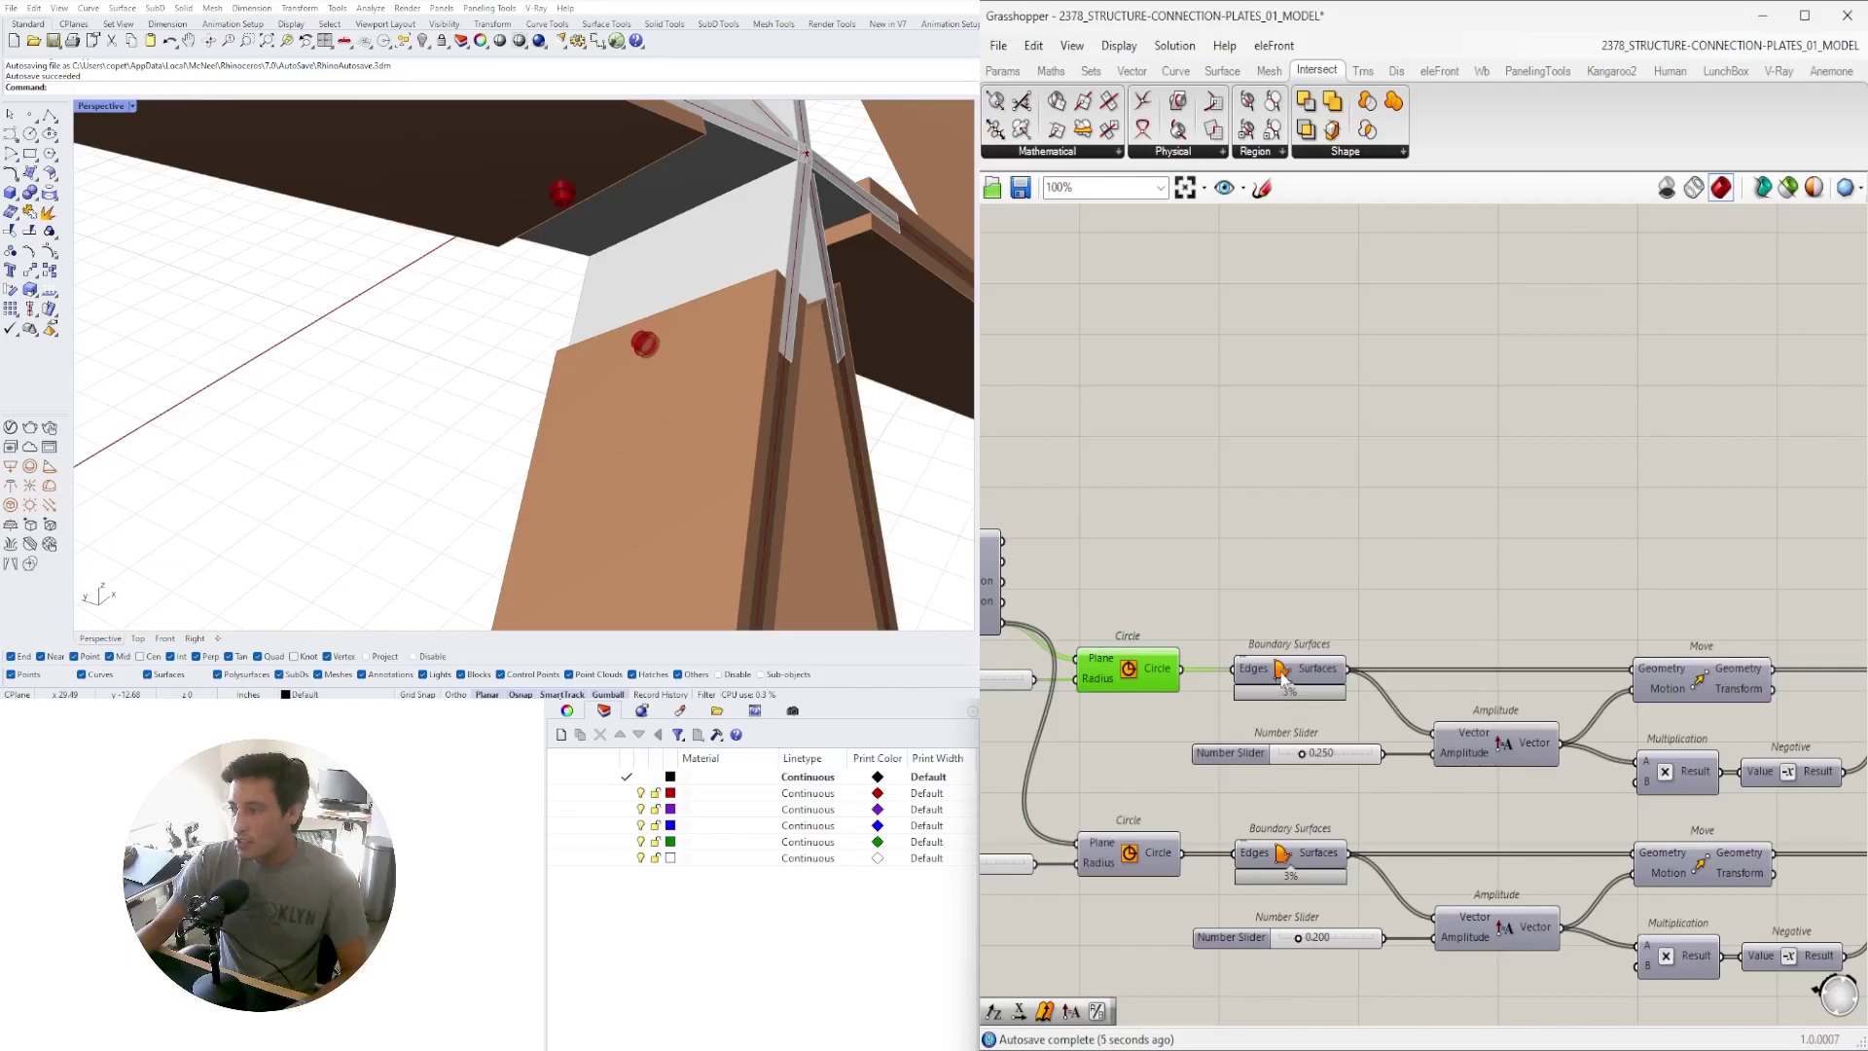
double_click(1578, 572)
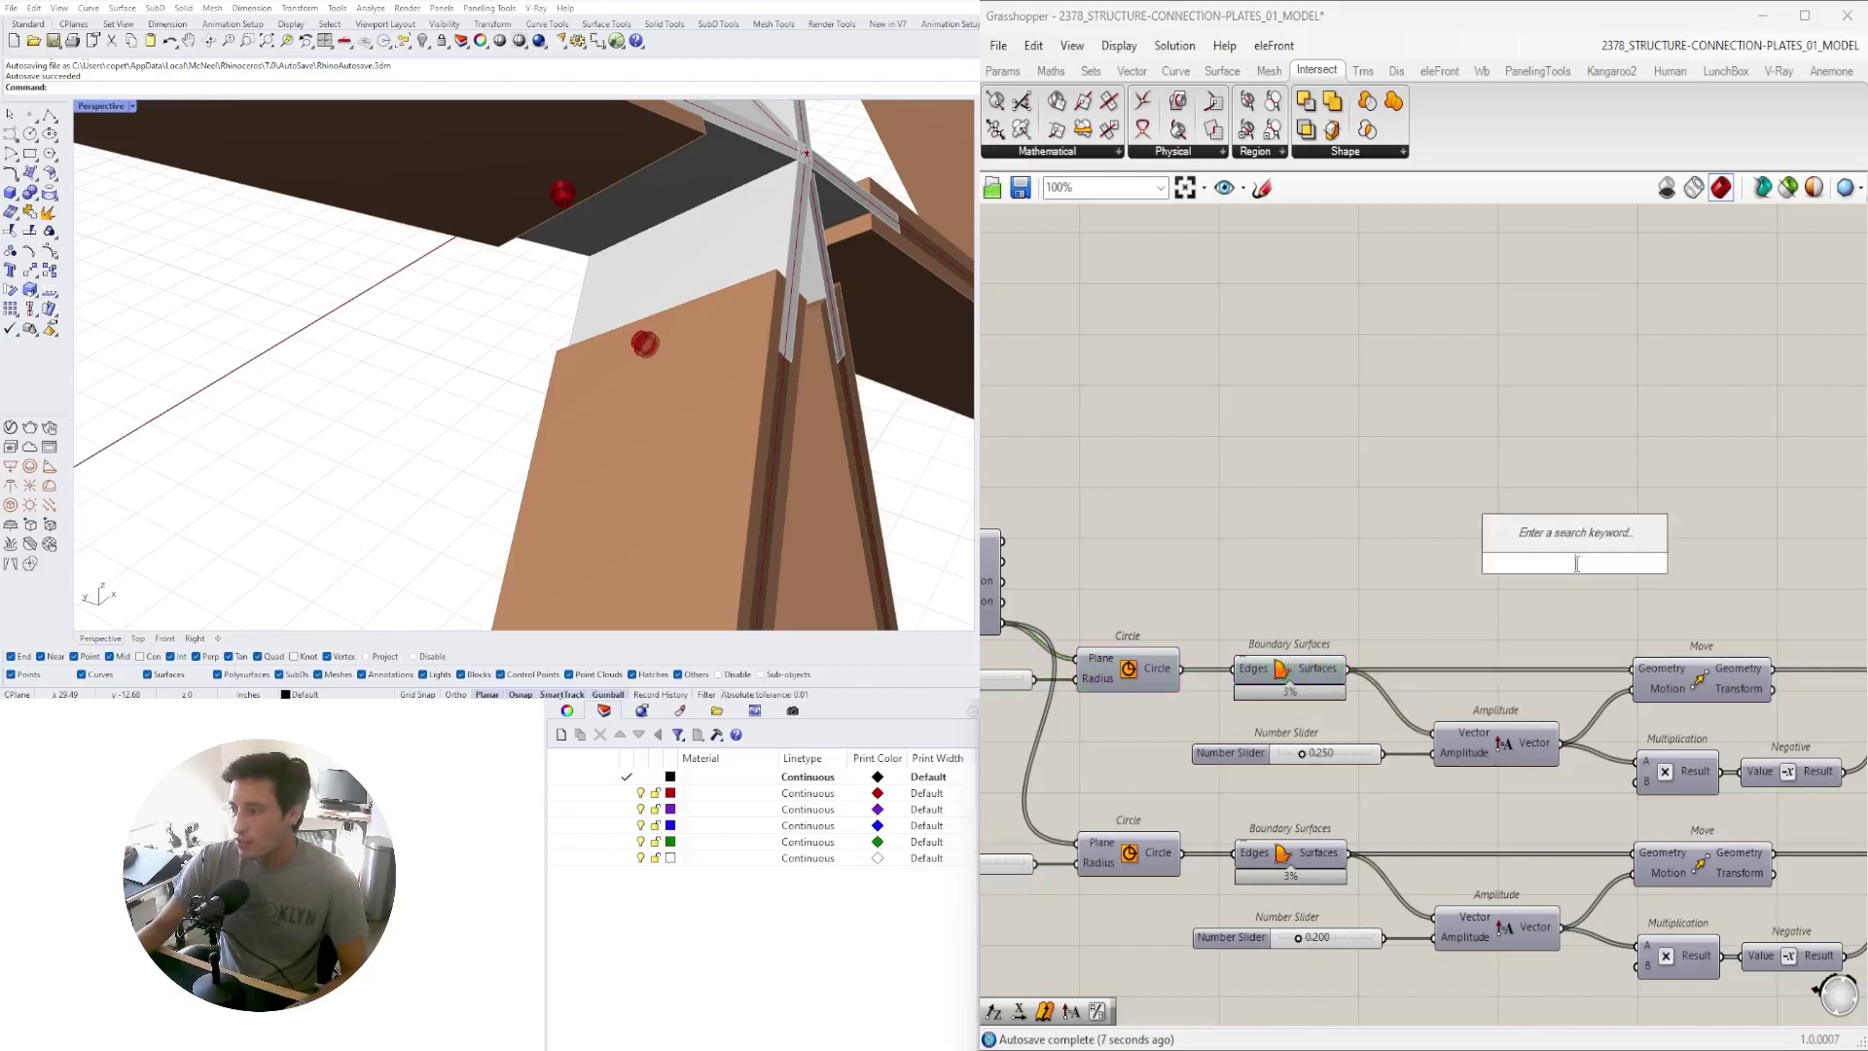
type("MOVE")
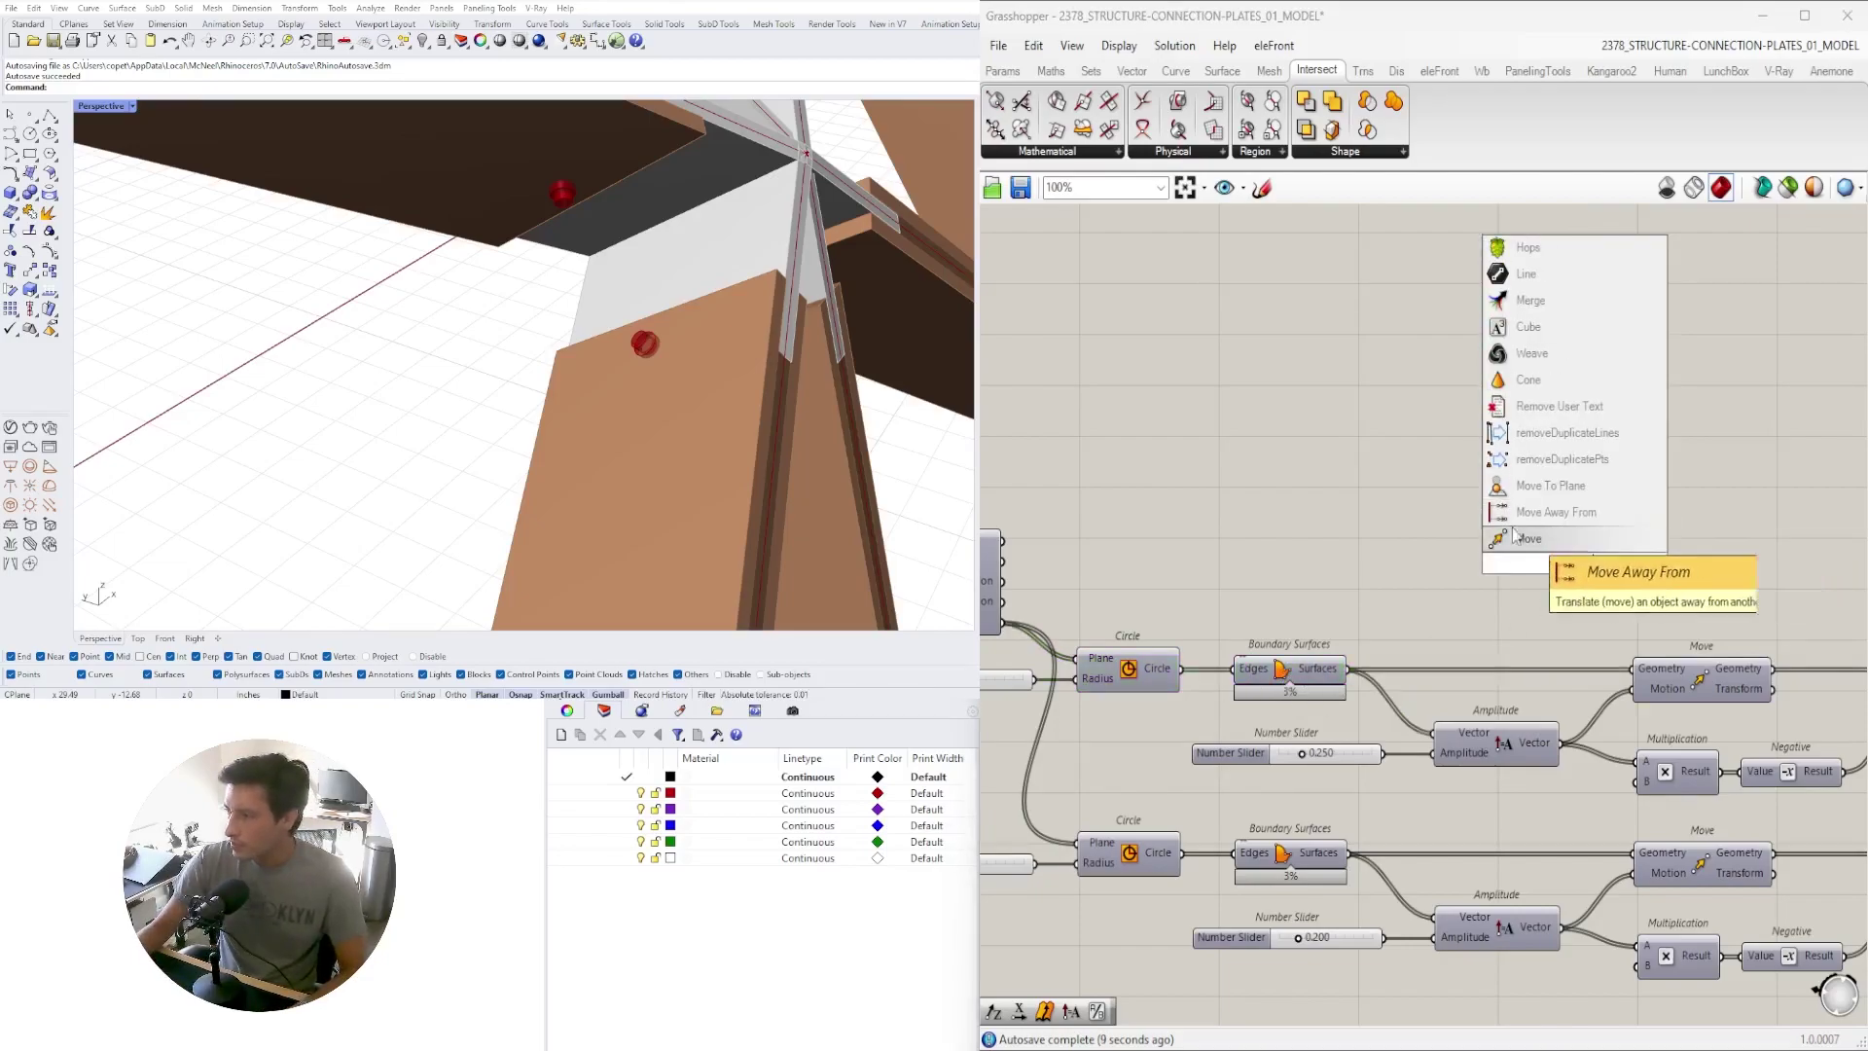
left_click(1520, 545)
right_click_drag(1644, 597, 1496, 584)
left_click_drag(1438, 555, 1700, 473)
left_click(1384, 731)
Add a Deconstruct Plane component above the upper bolt chain and feed it from the Boundary Surfaces output
double_click(1304, 545)
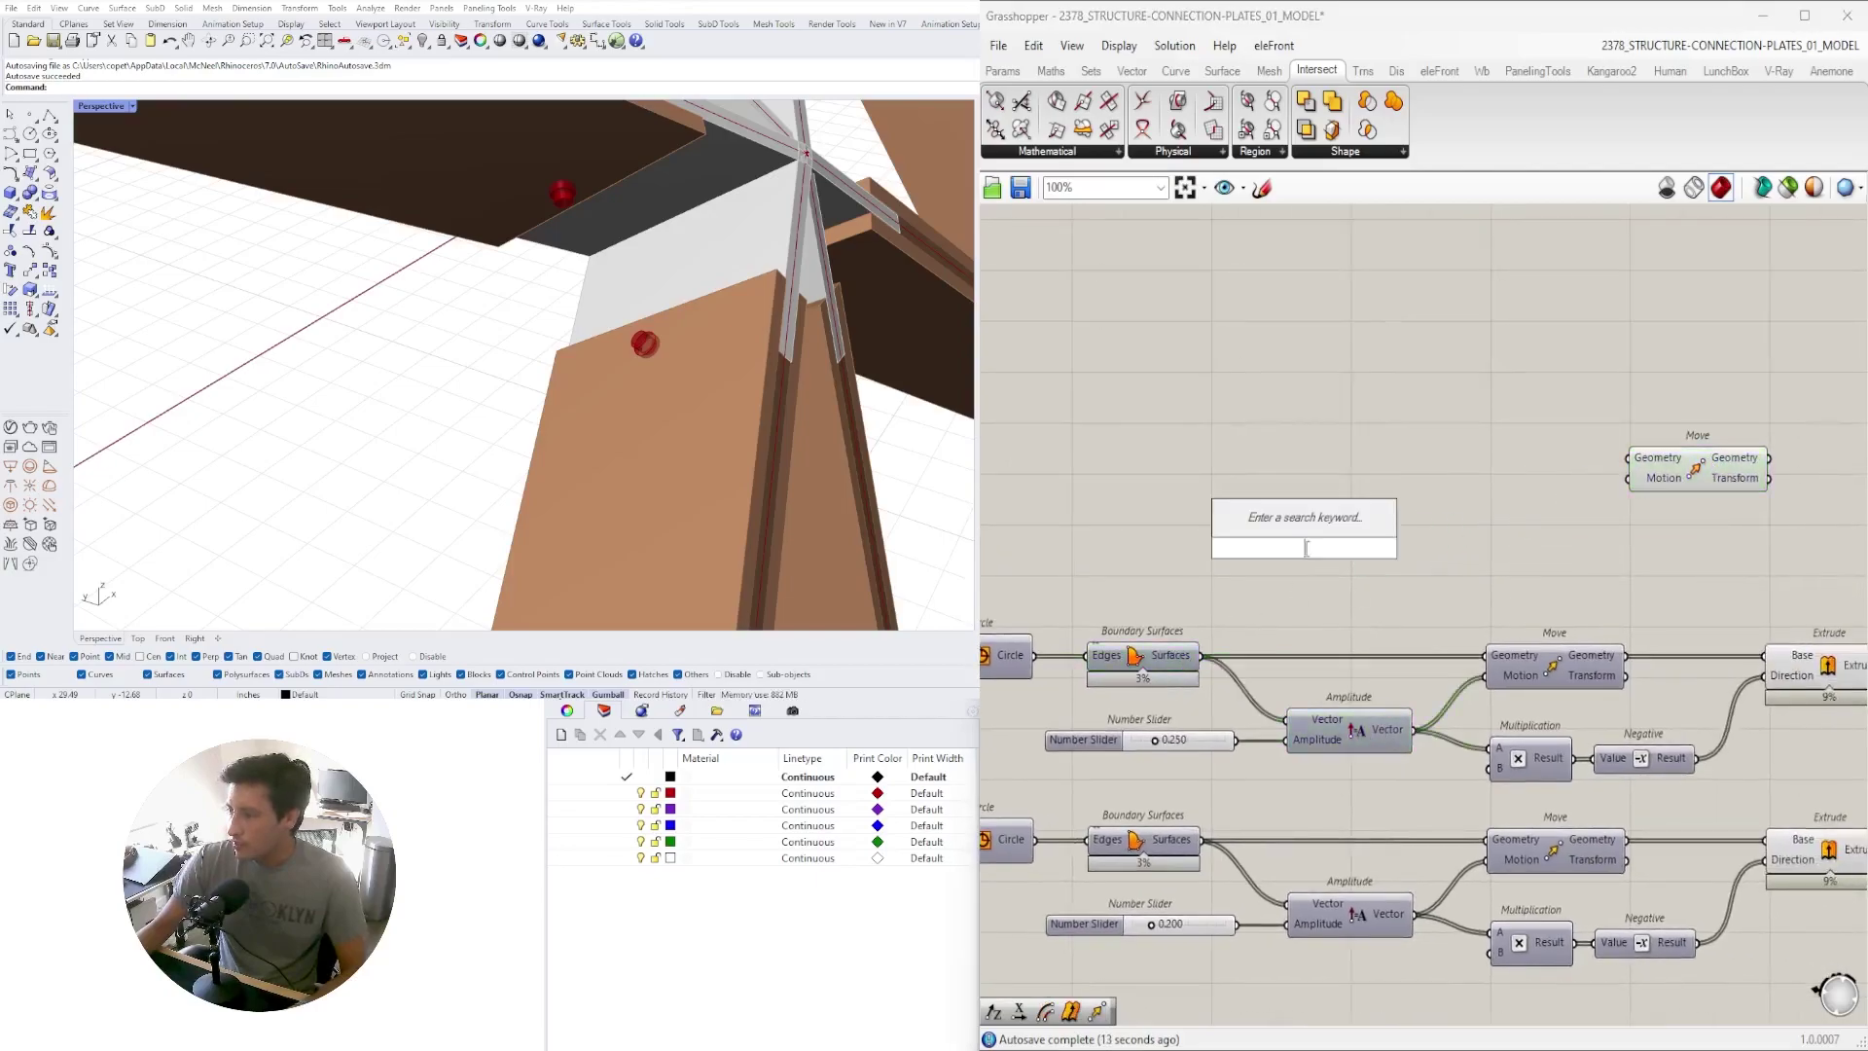
left_click(1175, 658)
double_click(1339, 539)
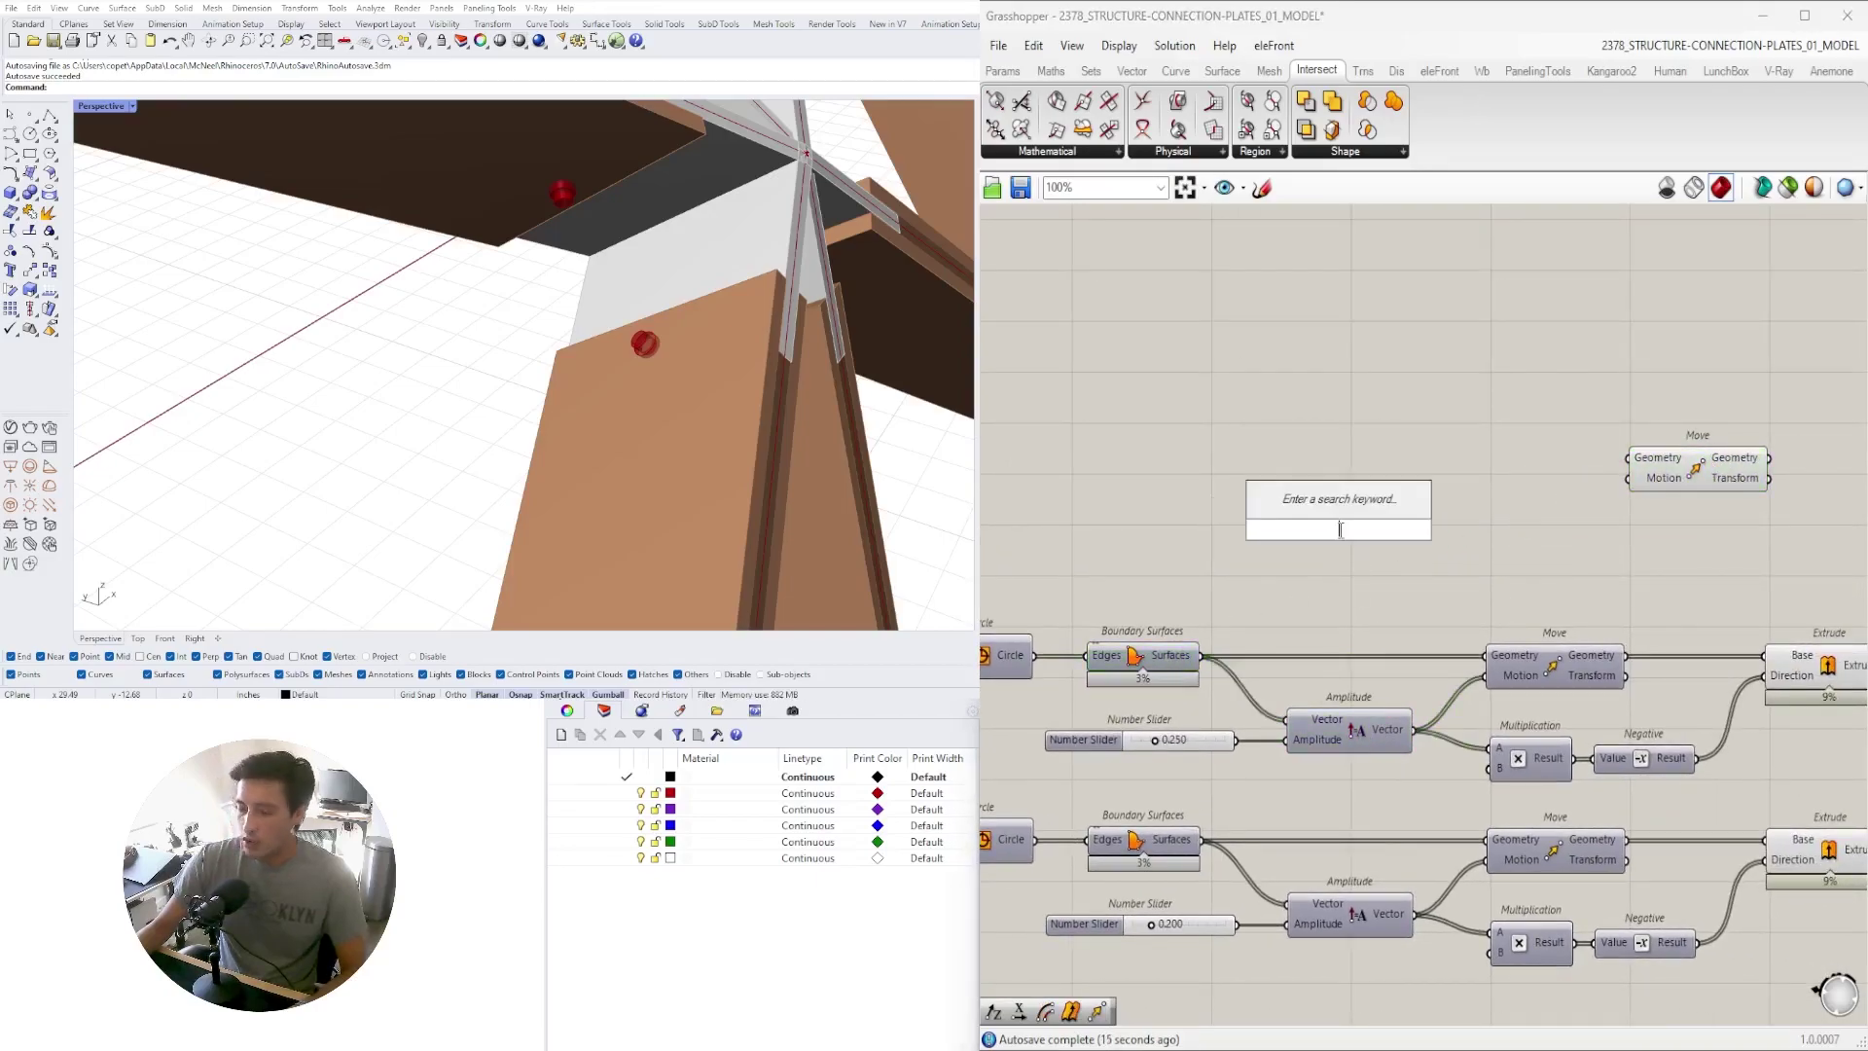
type("DEC")
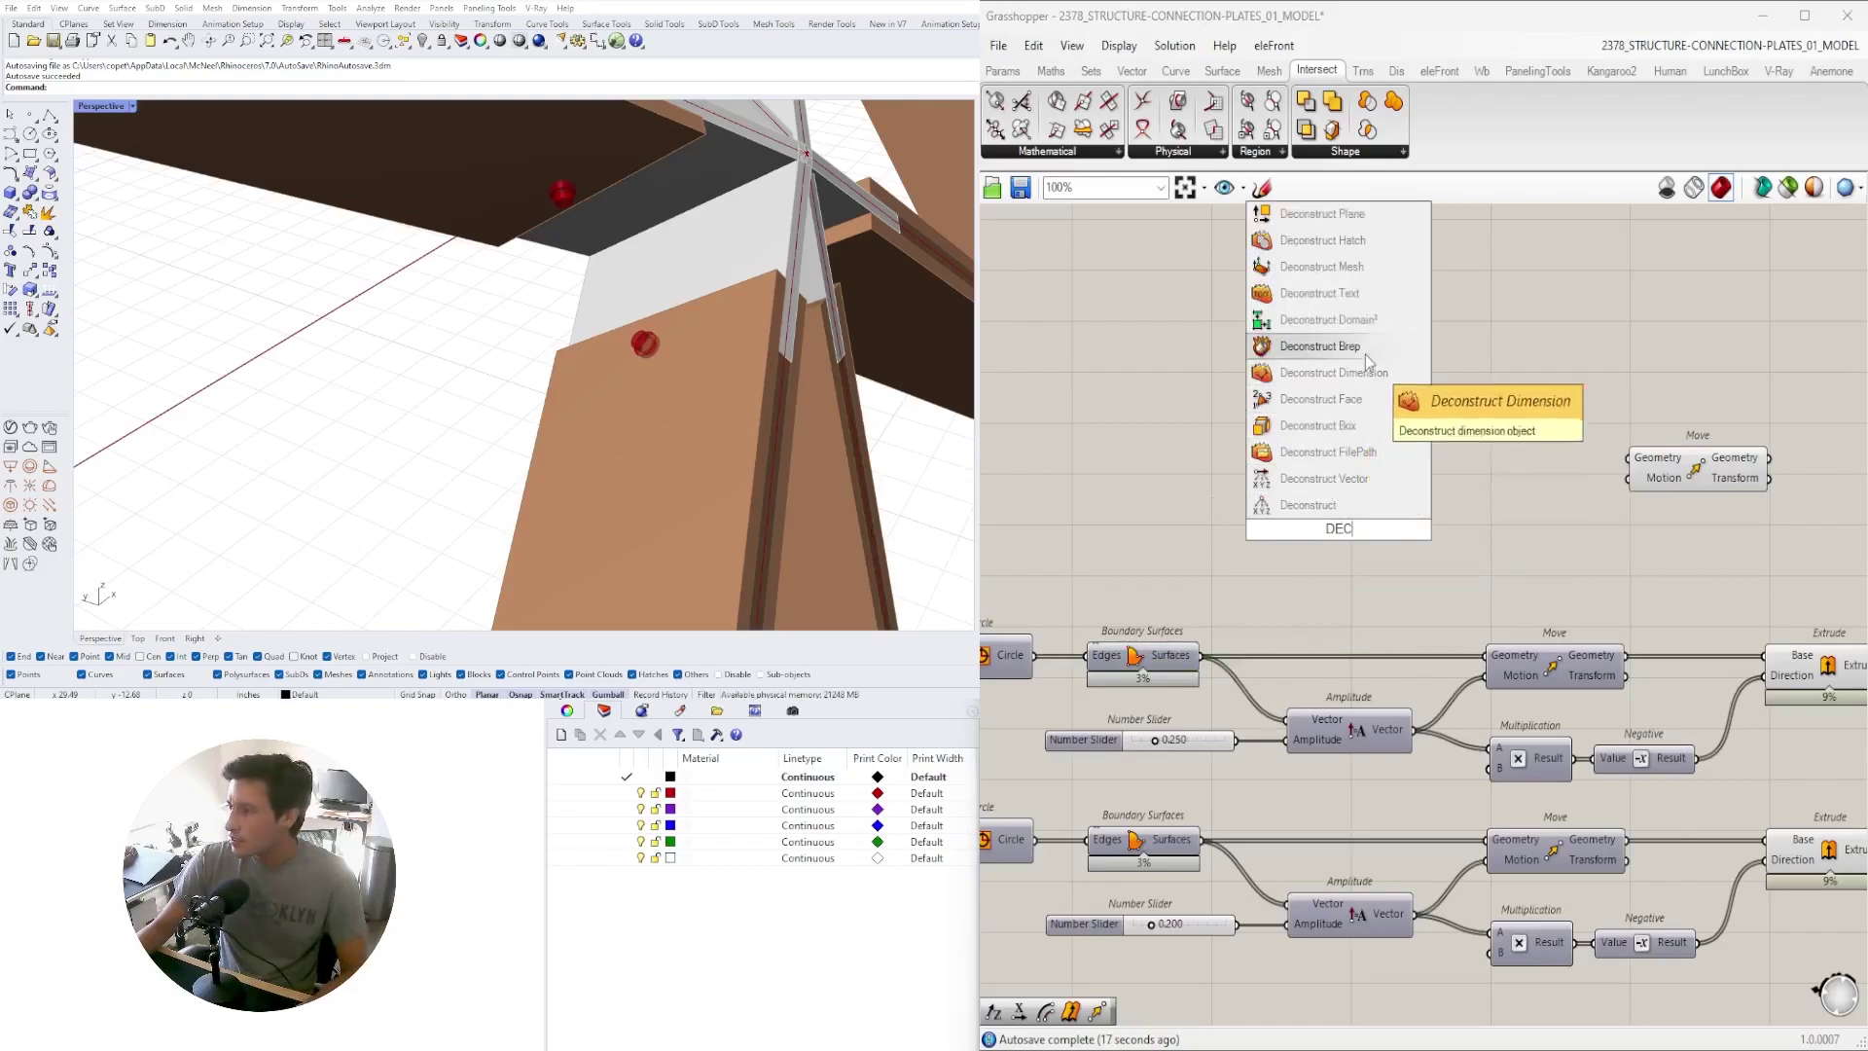
left_click(1319, 214)
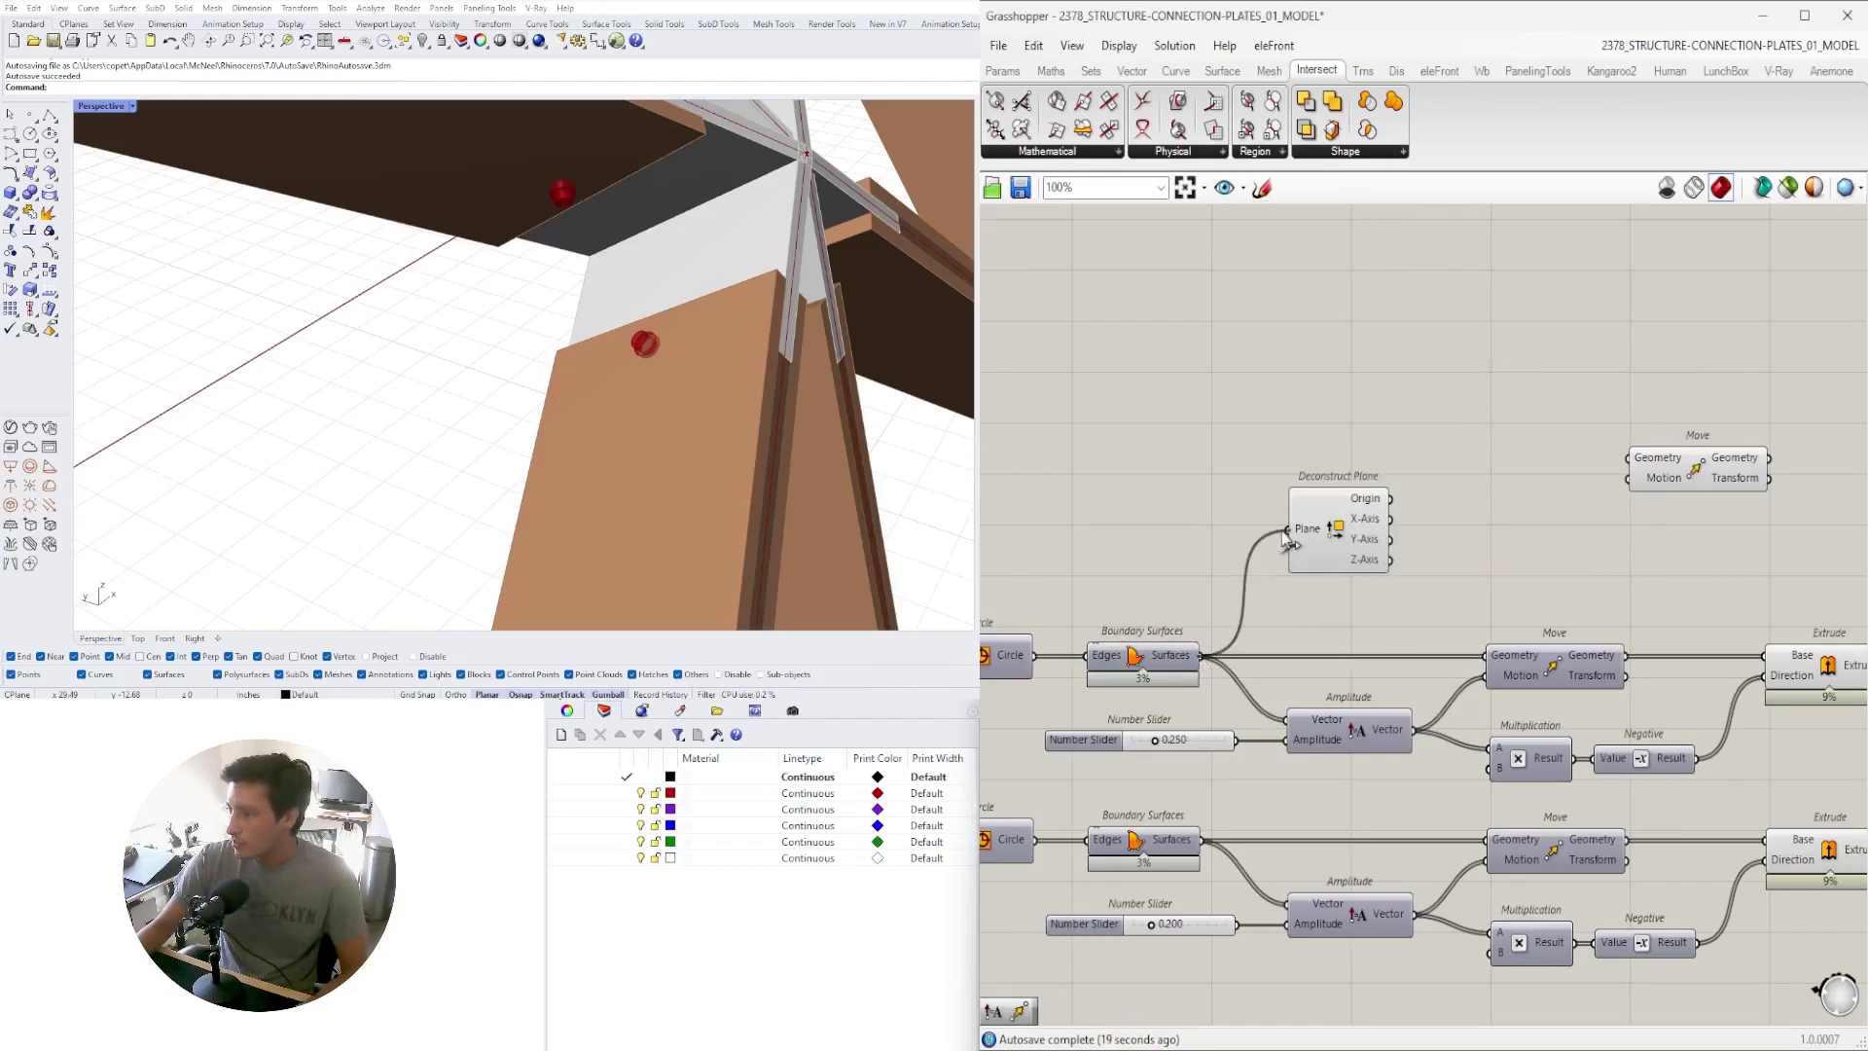
left_click_drag(1331, 538, 1404, 469)
right_click_drag(701, 389, 643, 319)
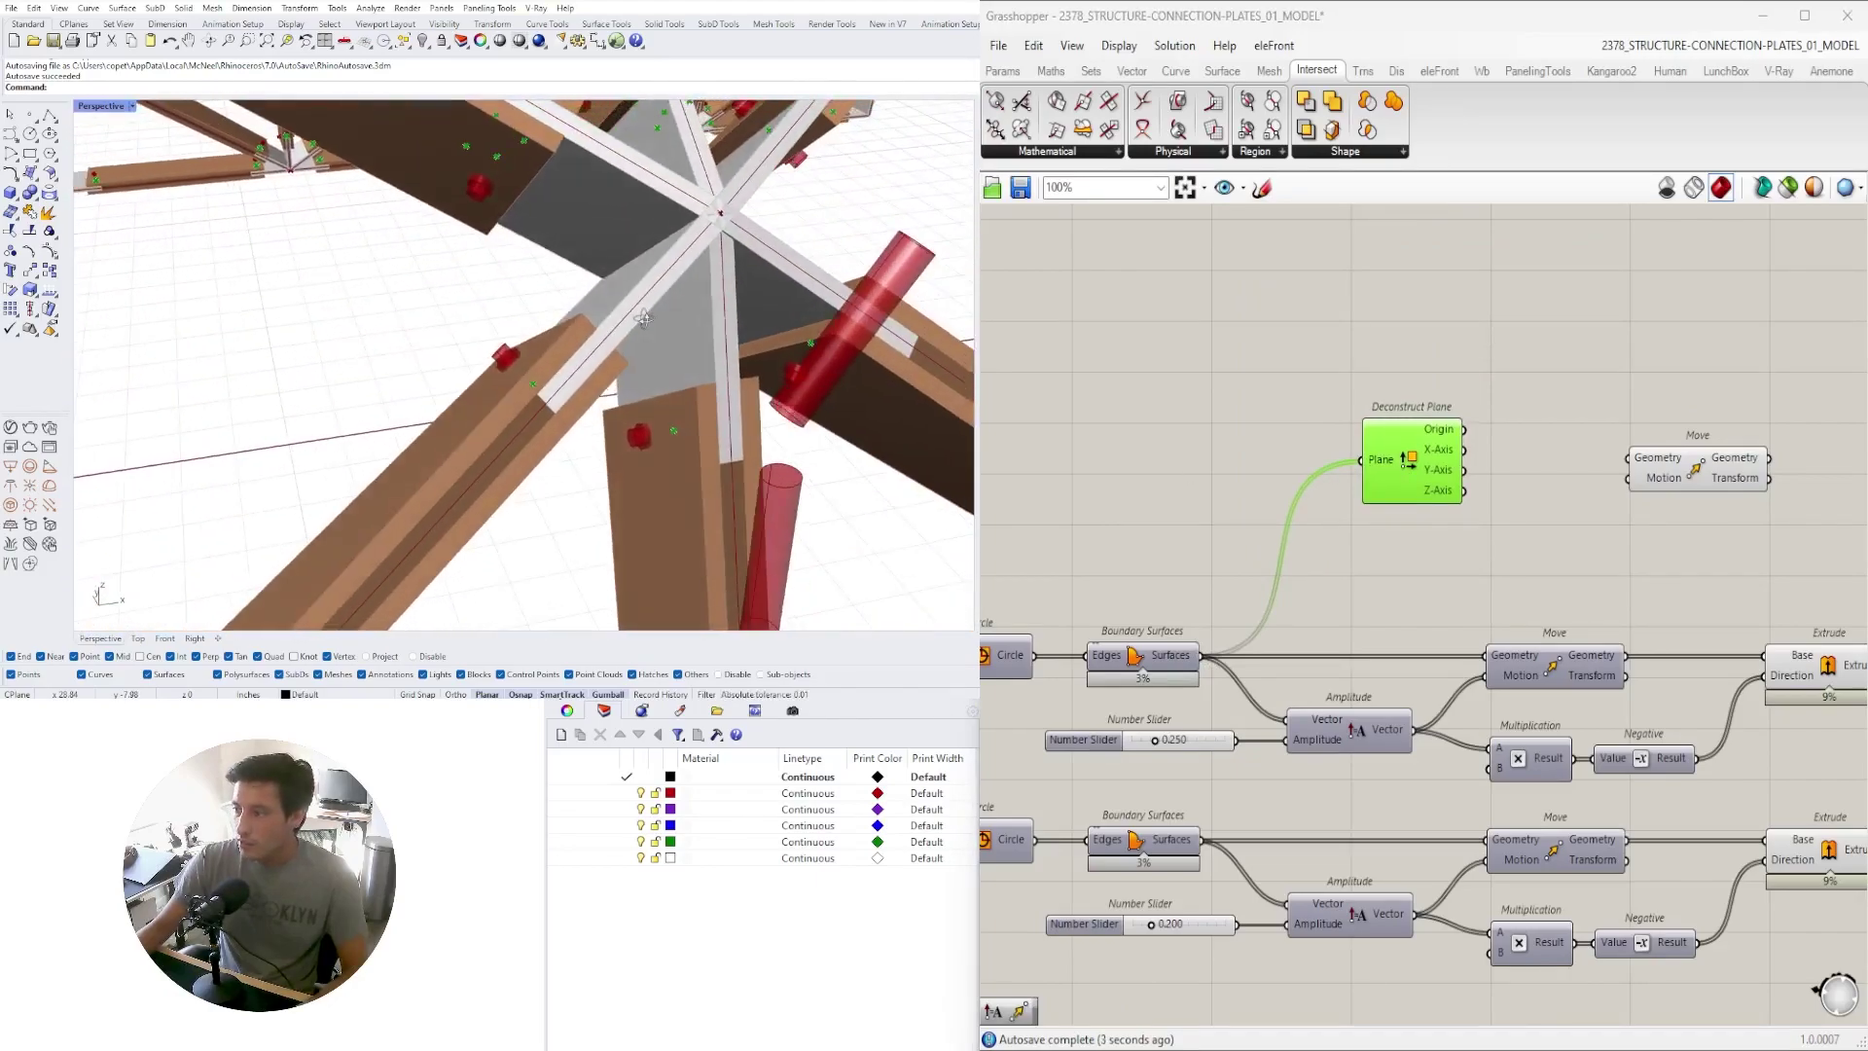
Add an Amplitude component beside Deconstruct Plane and connect the X-Axis output to its Vector input
right_click_drag(1399, 448, 1286, 464)
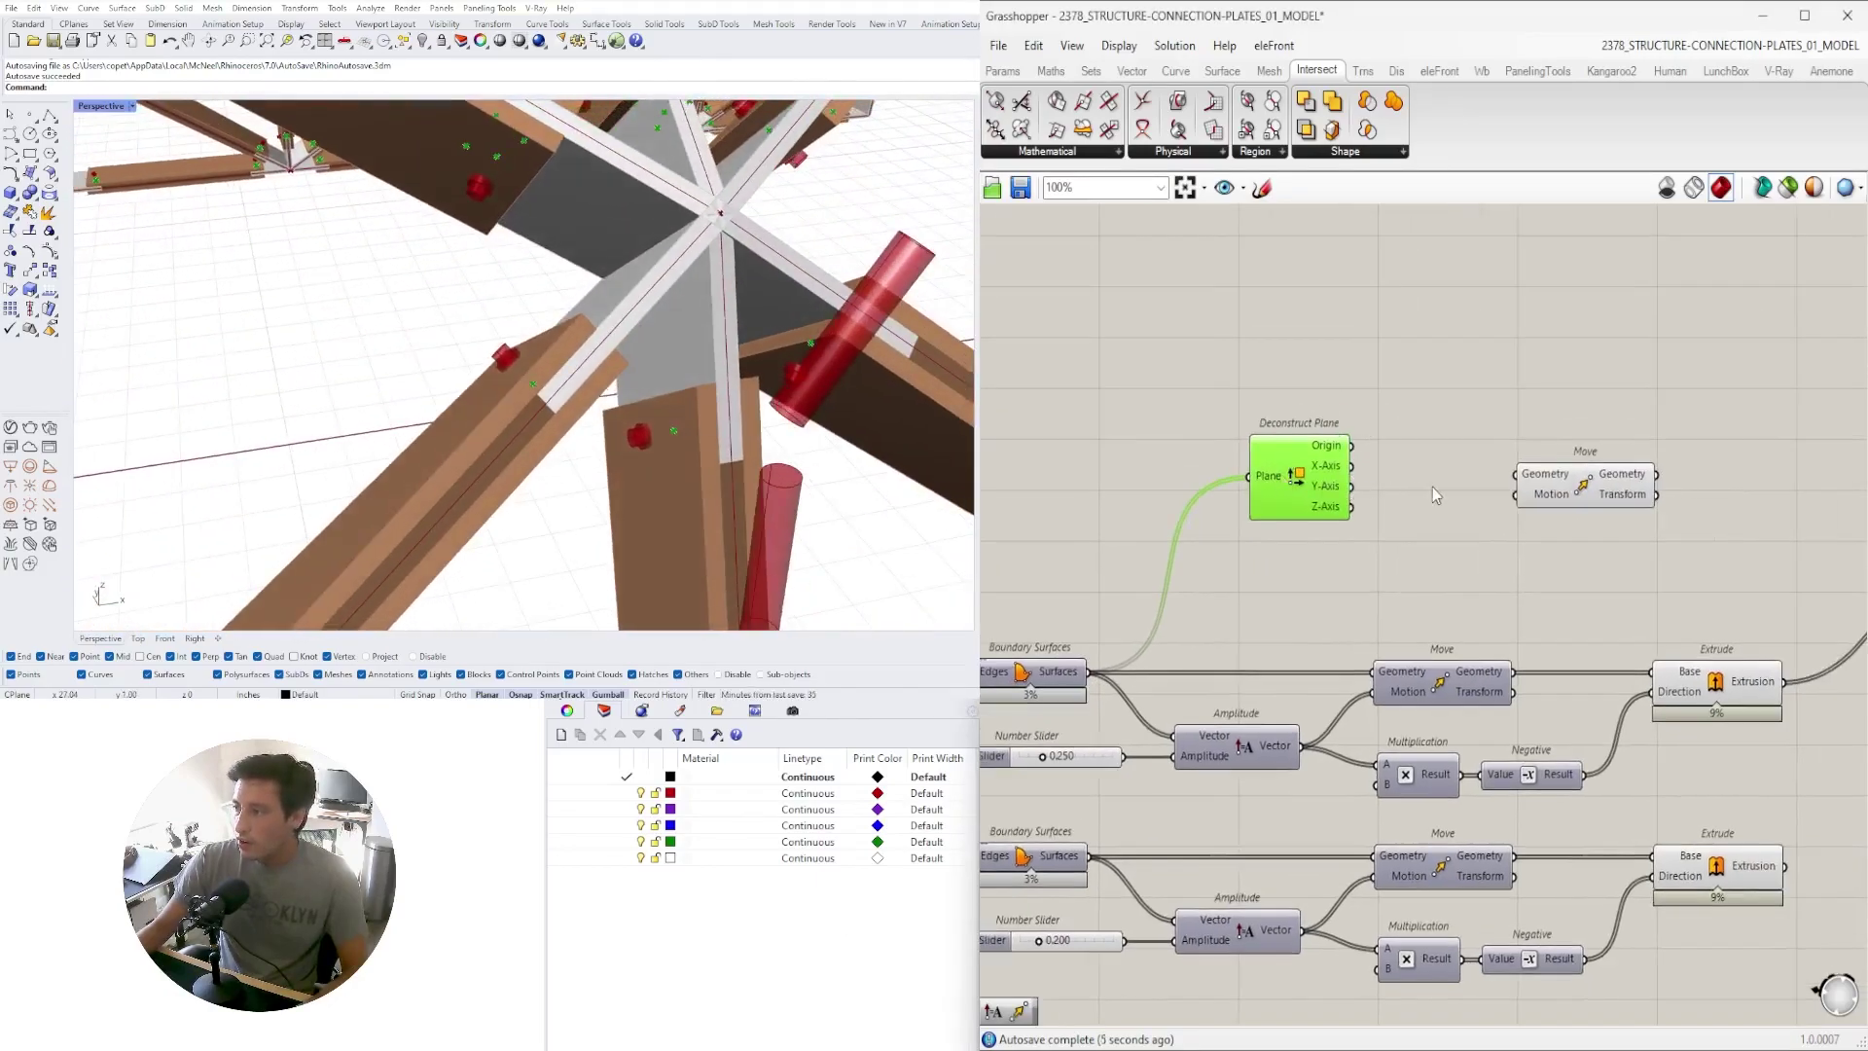
right_click_drag(1441, 488, 1219, 533)
left_click_drag(1362, 529, 1534, 506)
left_click(1081, 513)
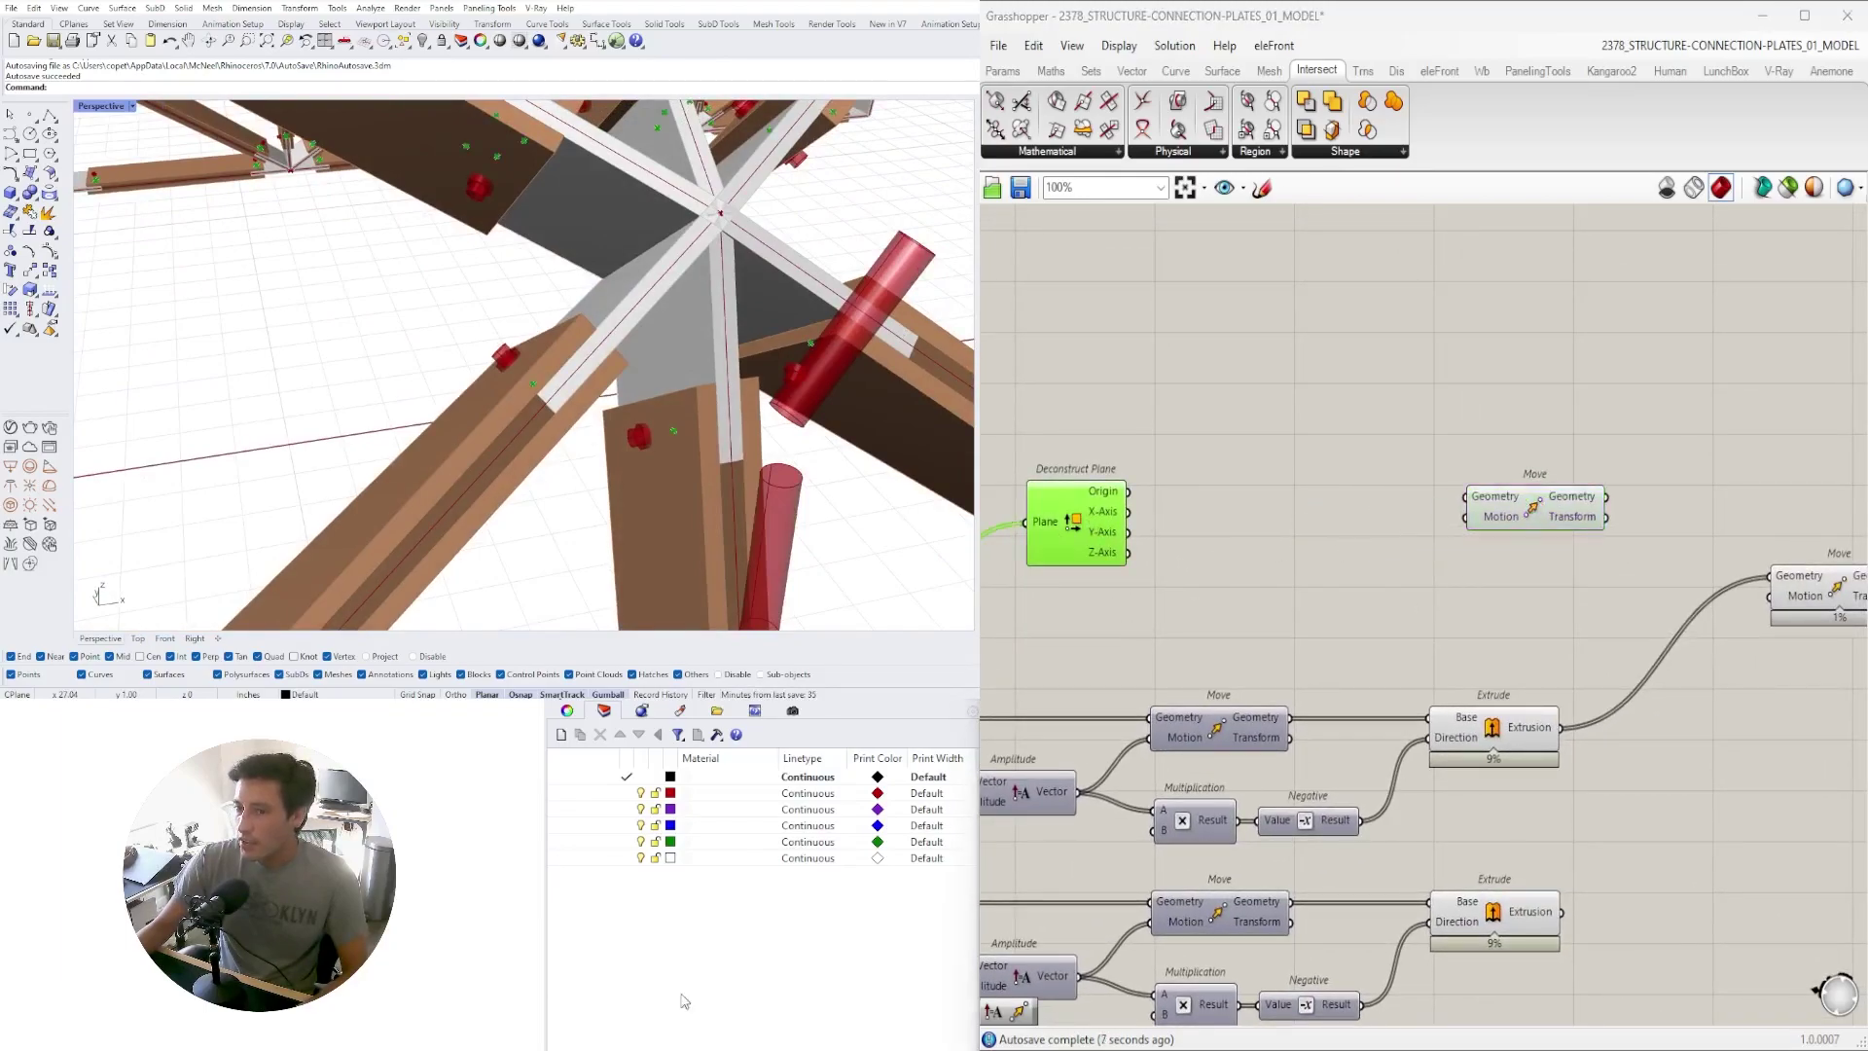
right_click_drag(1290, 635, 1347, 645)
right_click_drag(1708, 465, 1411, 512)
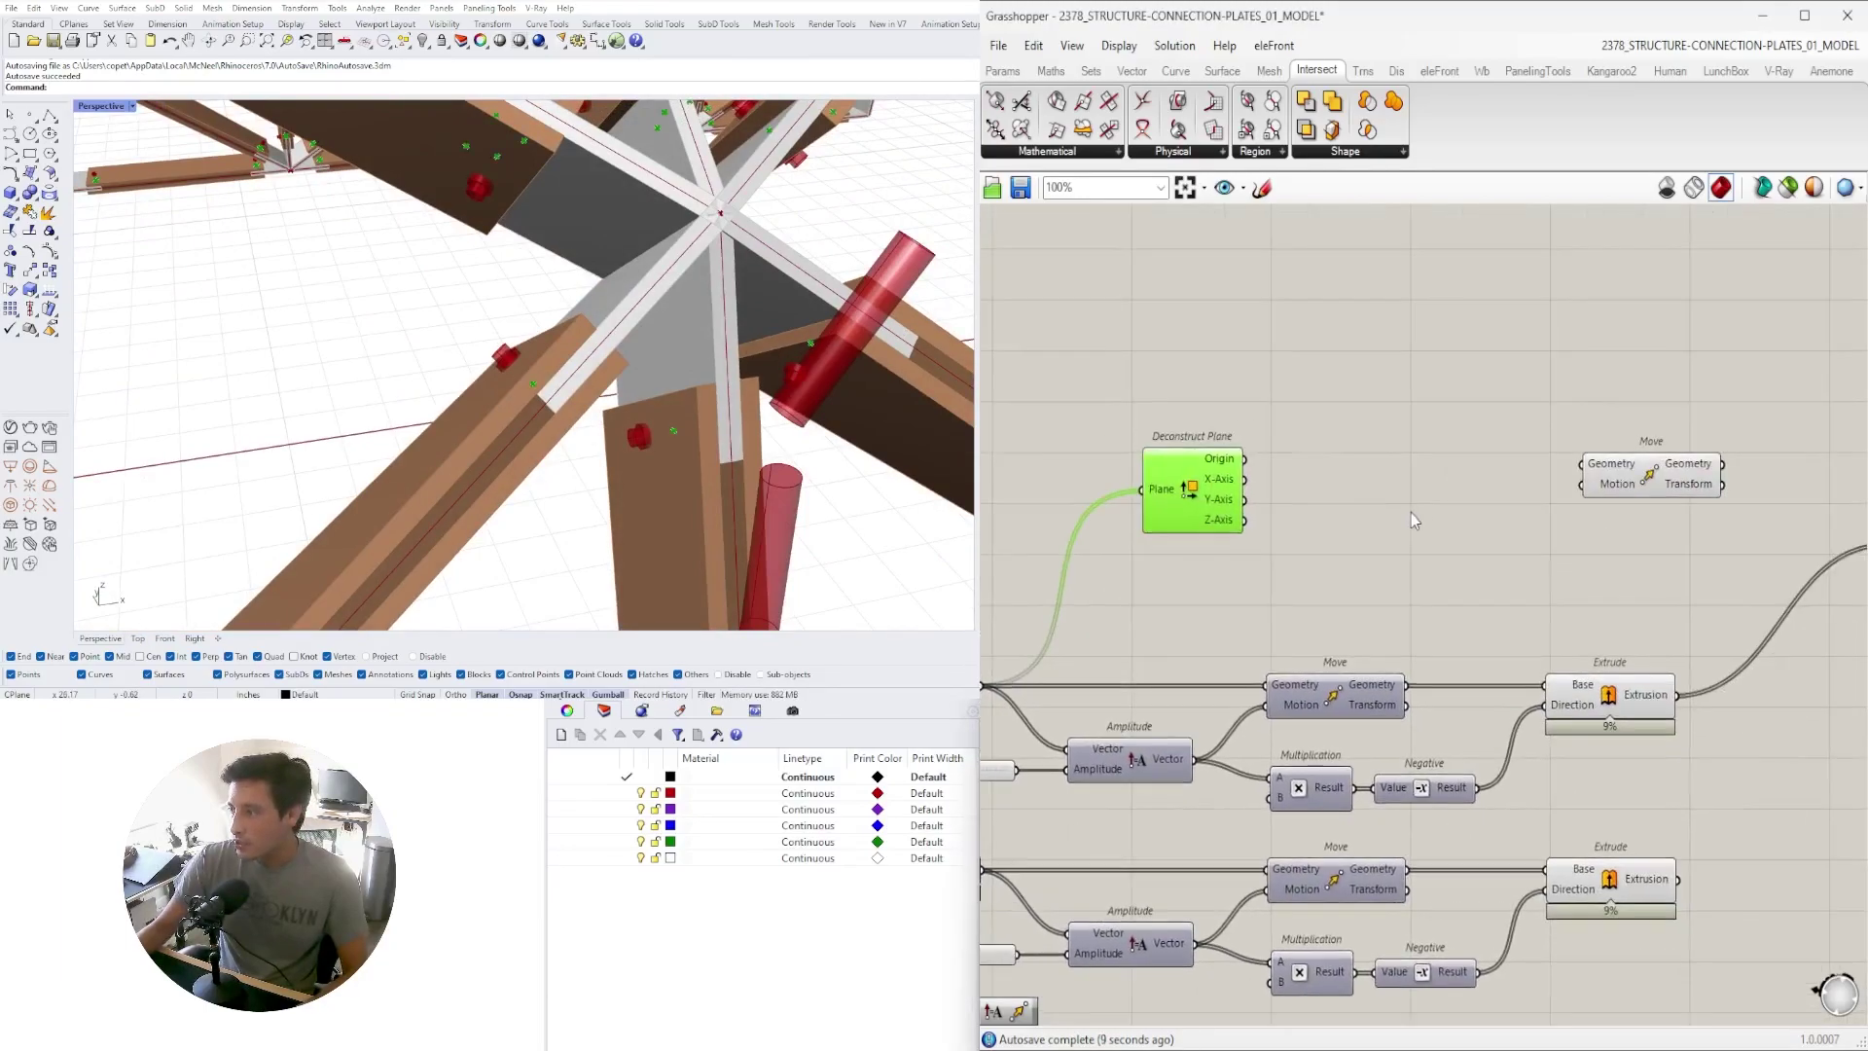
double_click(1411, 512)
type("ampl")
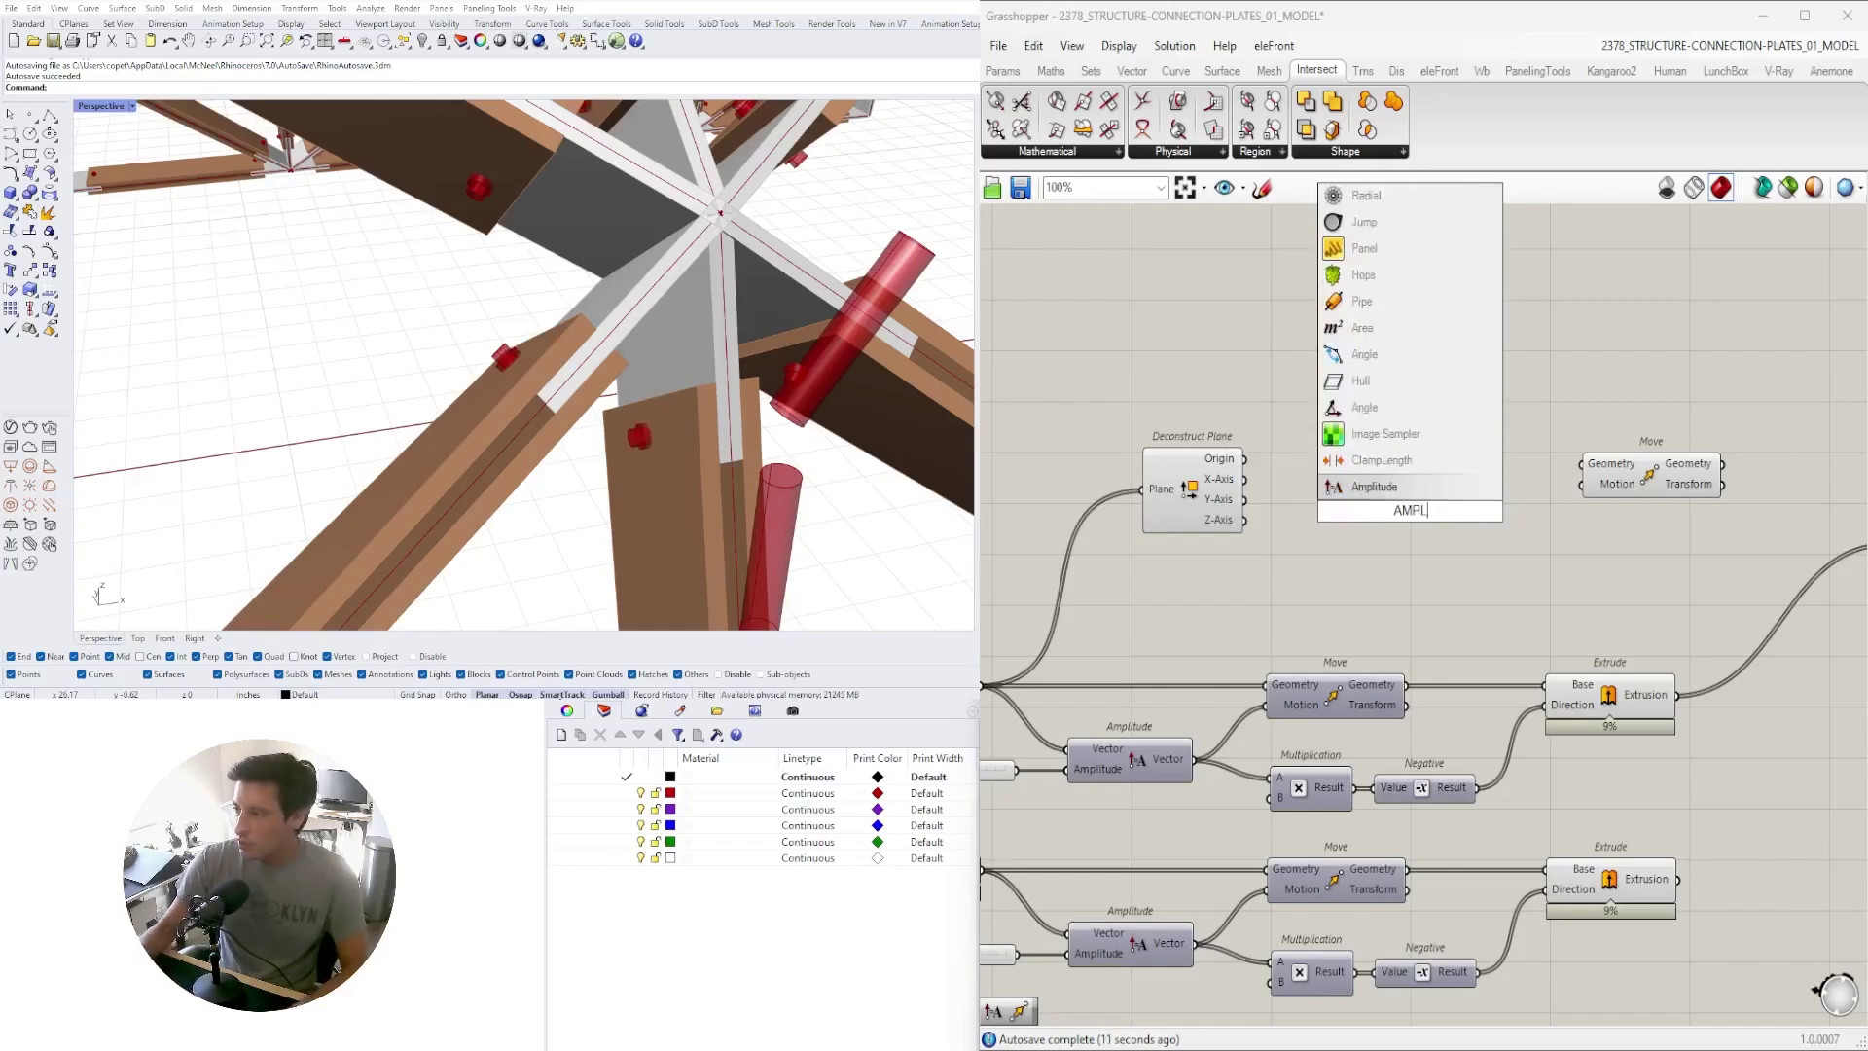
left_click(1411, 491)
scroll(1255, 499, "up", 3)
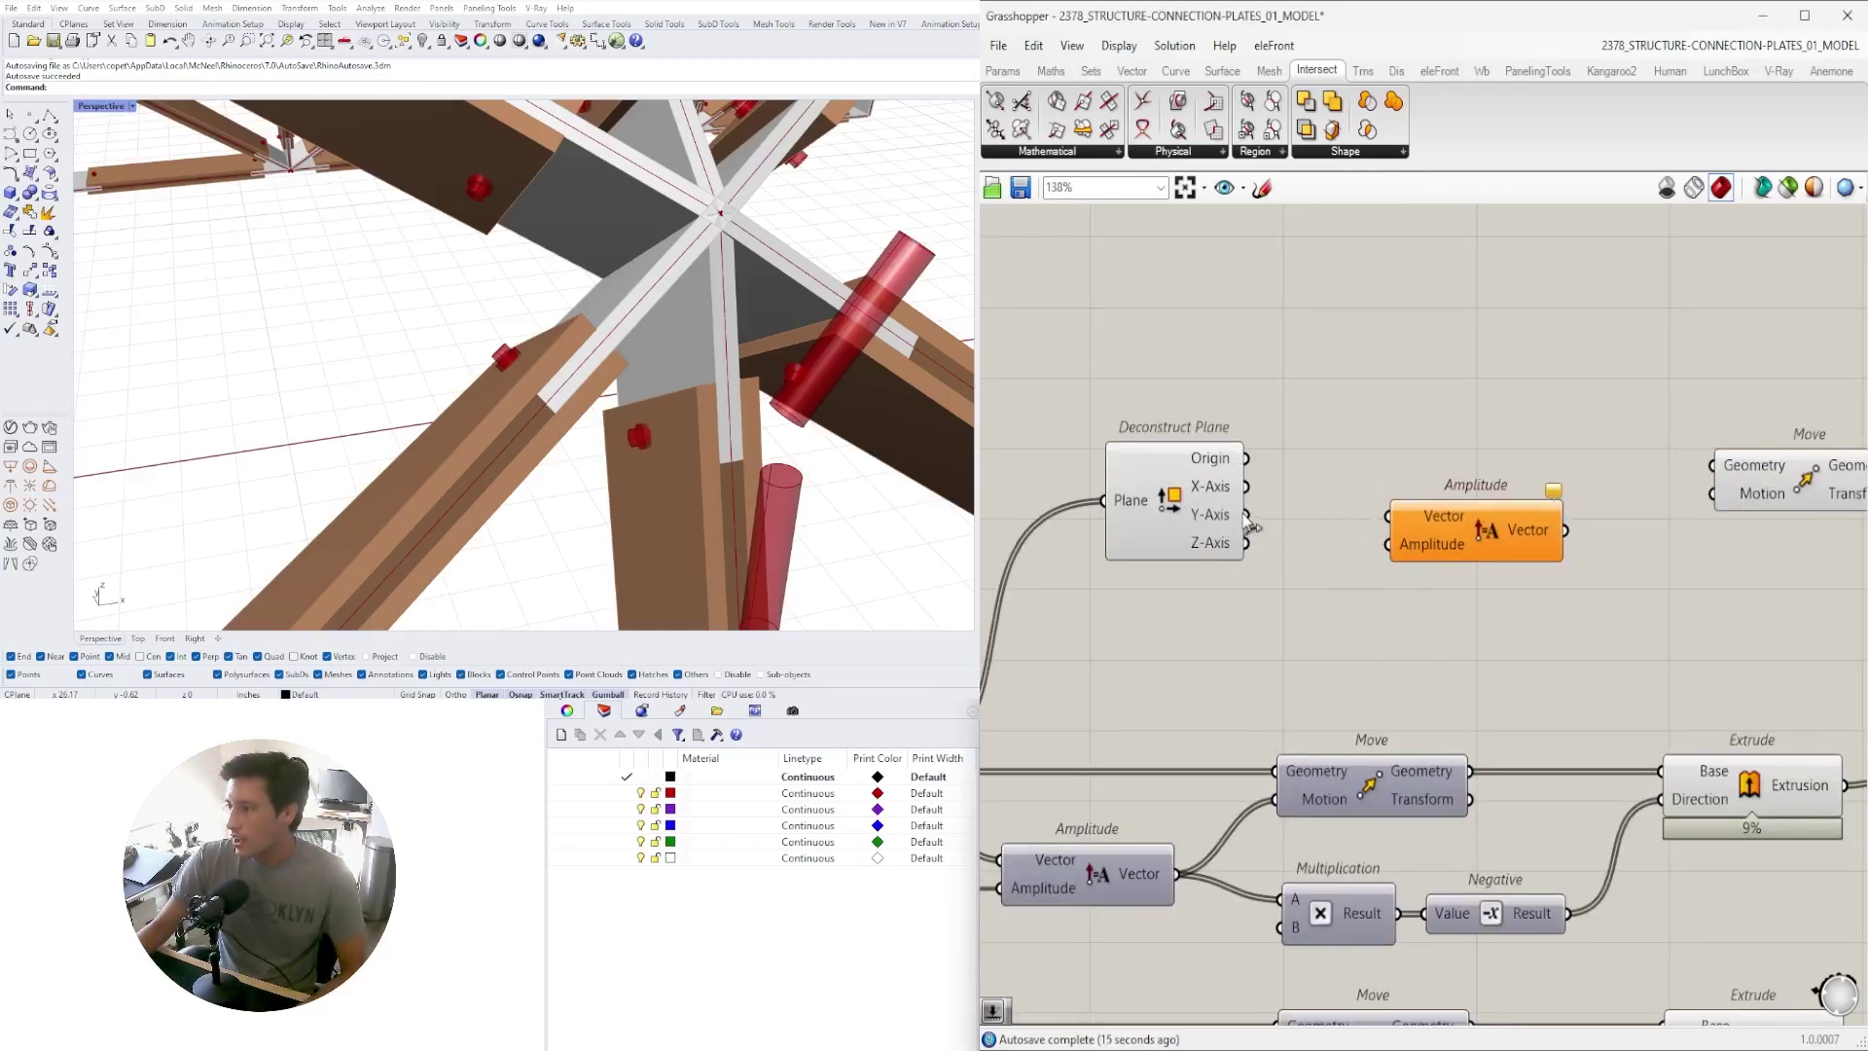
left_click_drag(1351, 498, 1388, 517)
left_click_drag(1537, 546, 1513, 598)
Connect the new Amplitude's Vector output to the Motion input of the unused Move above the bolt chain
right_click_drag(1513, 597, 1392, 598)
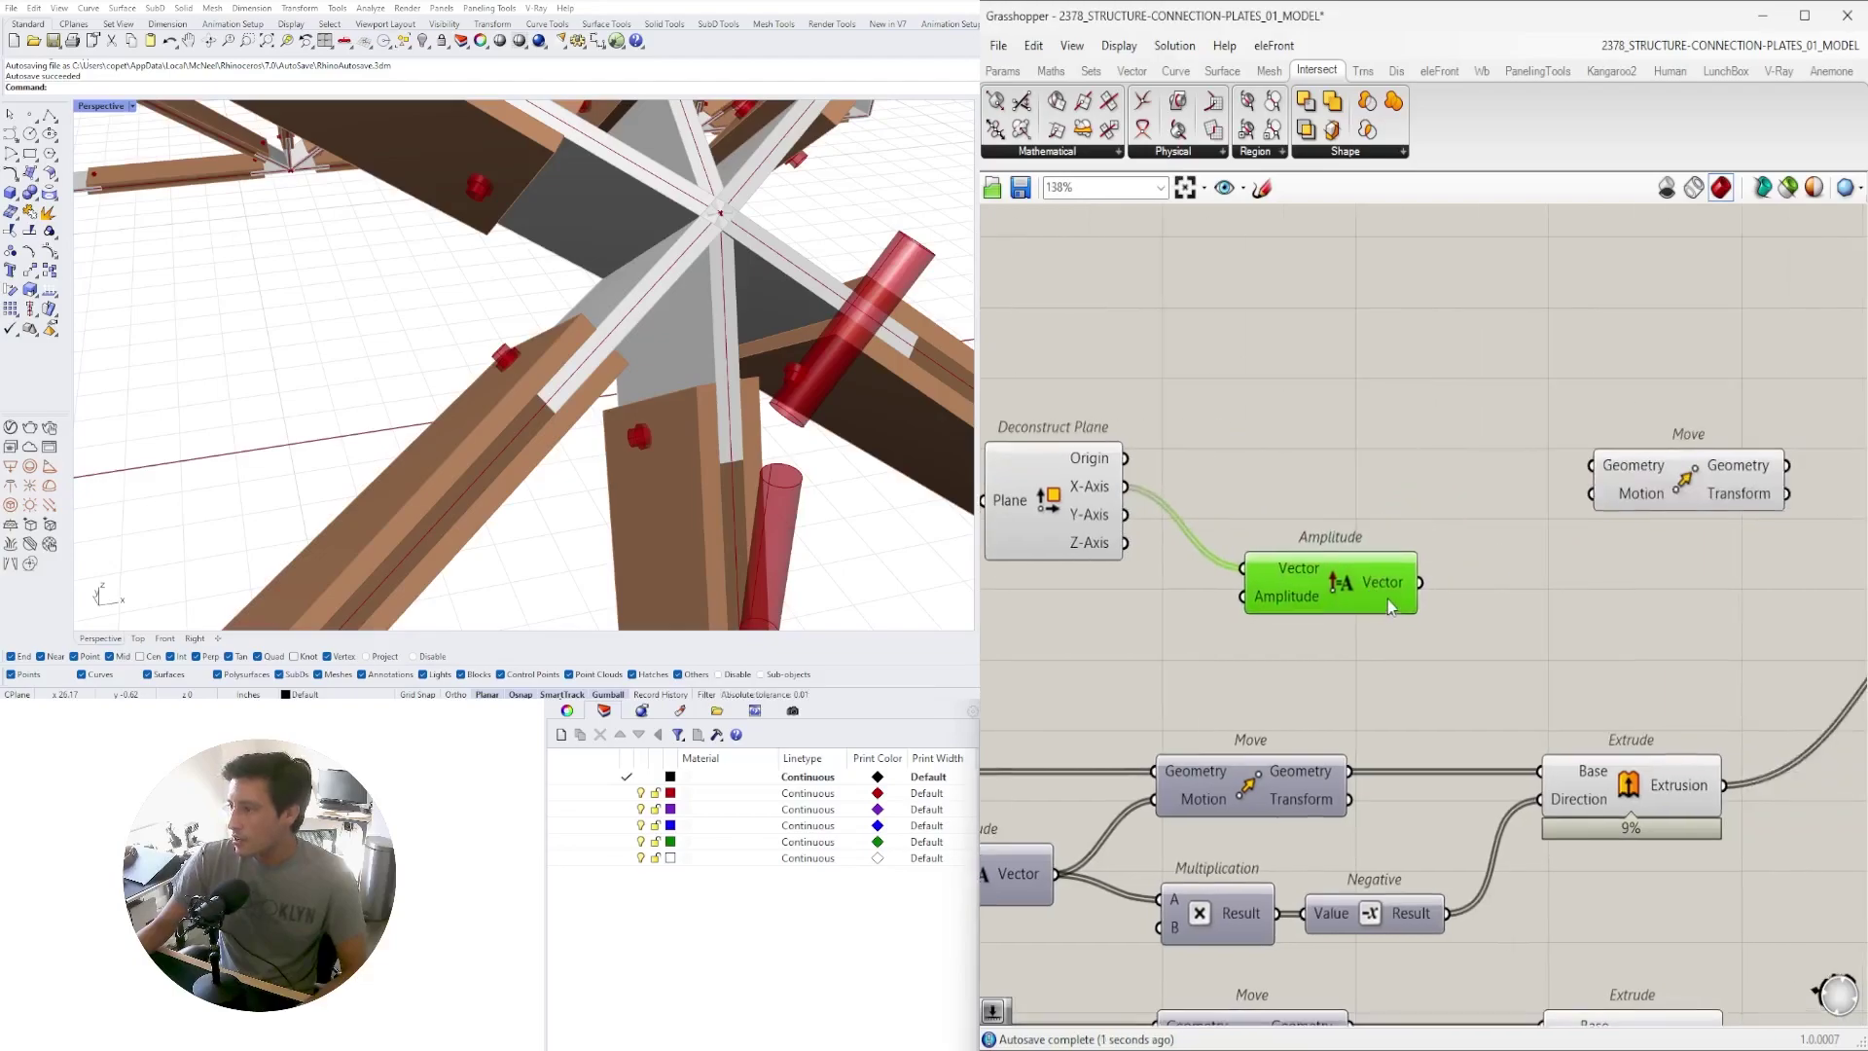
left_click_drag(1676, 492, 1594, 522)
scroll(1410, 565, "down", 3)
right_click_drag(1410, 564, 1596, 534)
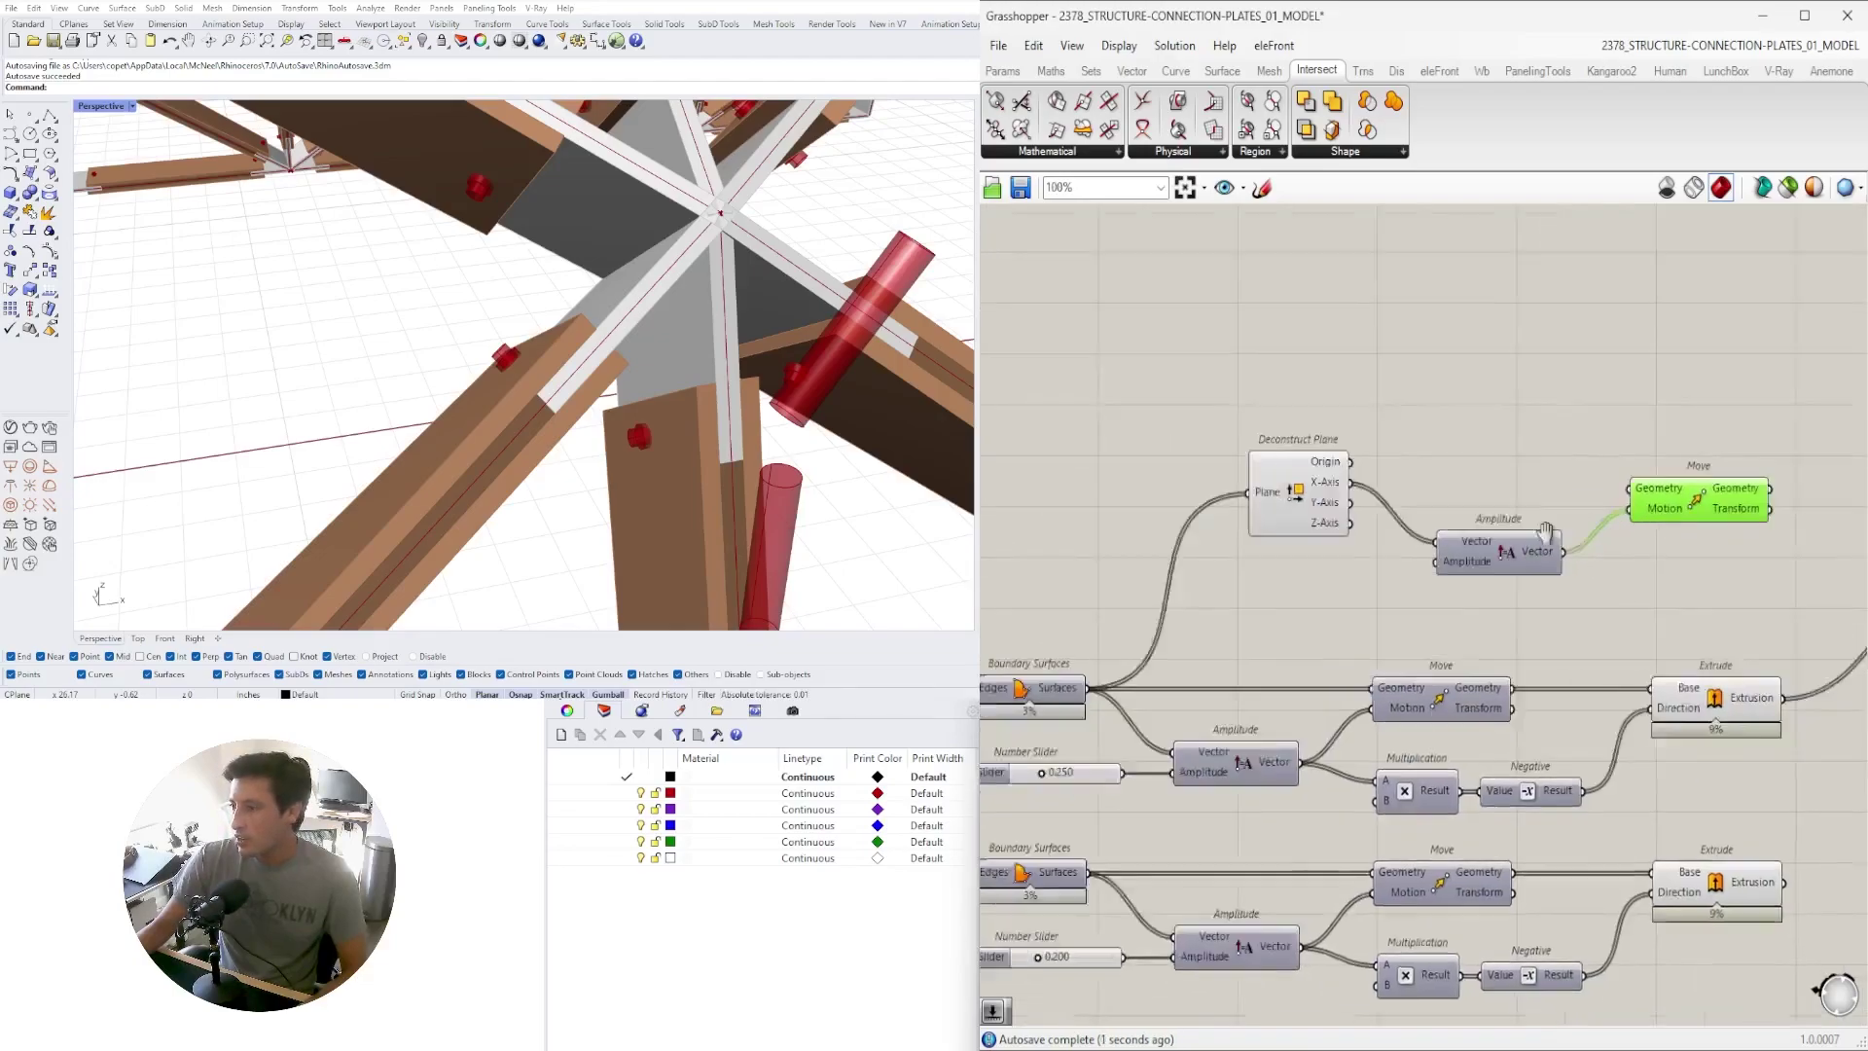
Delete the unused Move, connect Amplitude's Vector to the Motion of the Move holding the extrusion, and check the shifted bolts
right_click_drag(1504, 578, 1180, 592)
scroll(1365, 535, "up", 3)
right_click_drag(1370, 593, 1413, 594)
right_click_drag(1272, 574, 1185, 543)
scroll(1338, 479, "down", 1)
key("Delete")
left_click_drag(1695, 559, 1699, 562)
left_click(1769, 547)
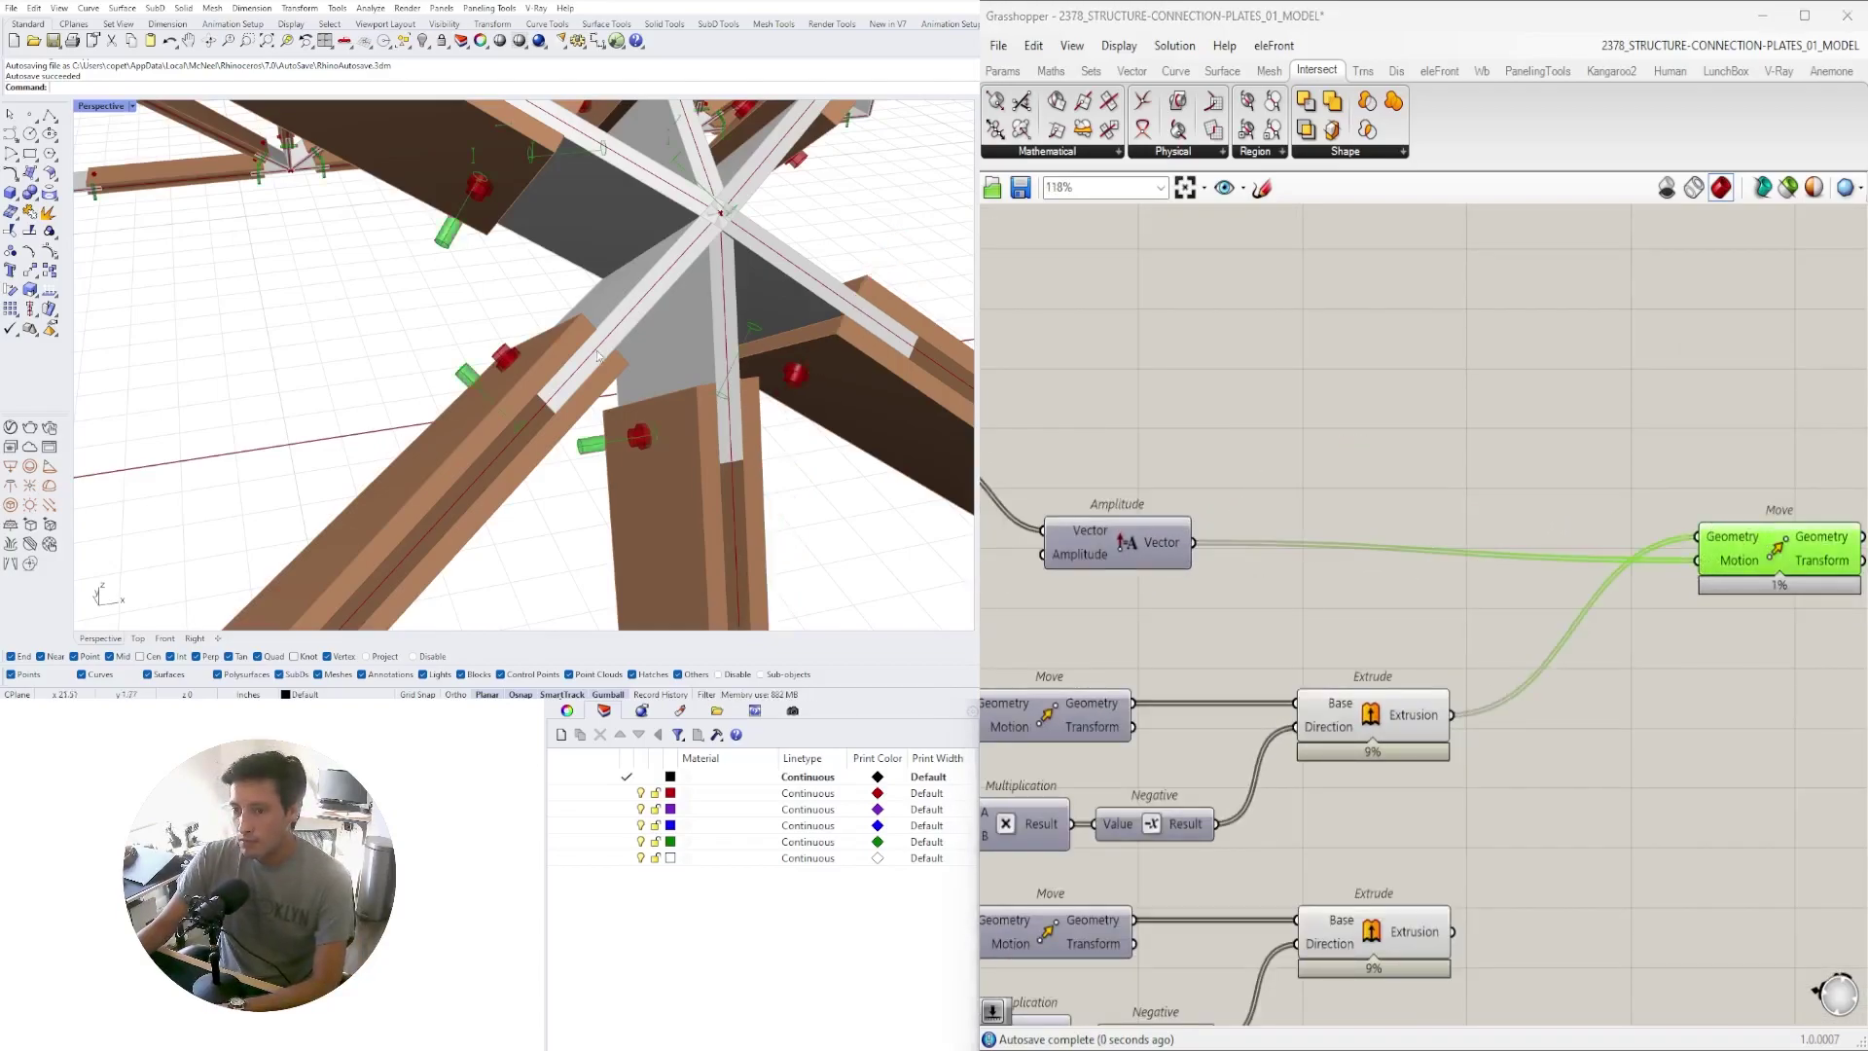
right_click_drag(540, 360, 710, 323)
right_click_drag(1345, 464, 1755, 467)
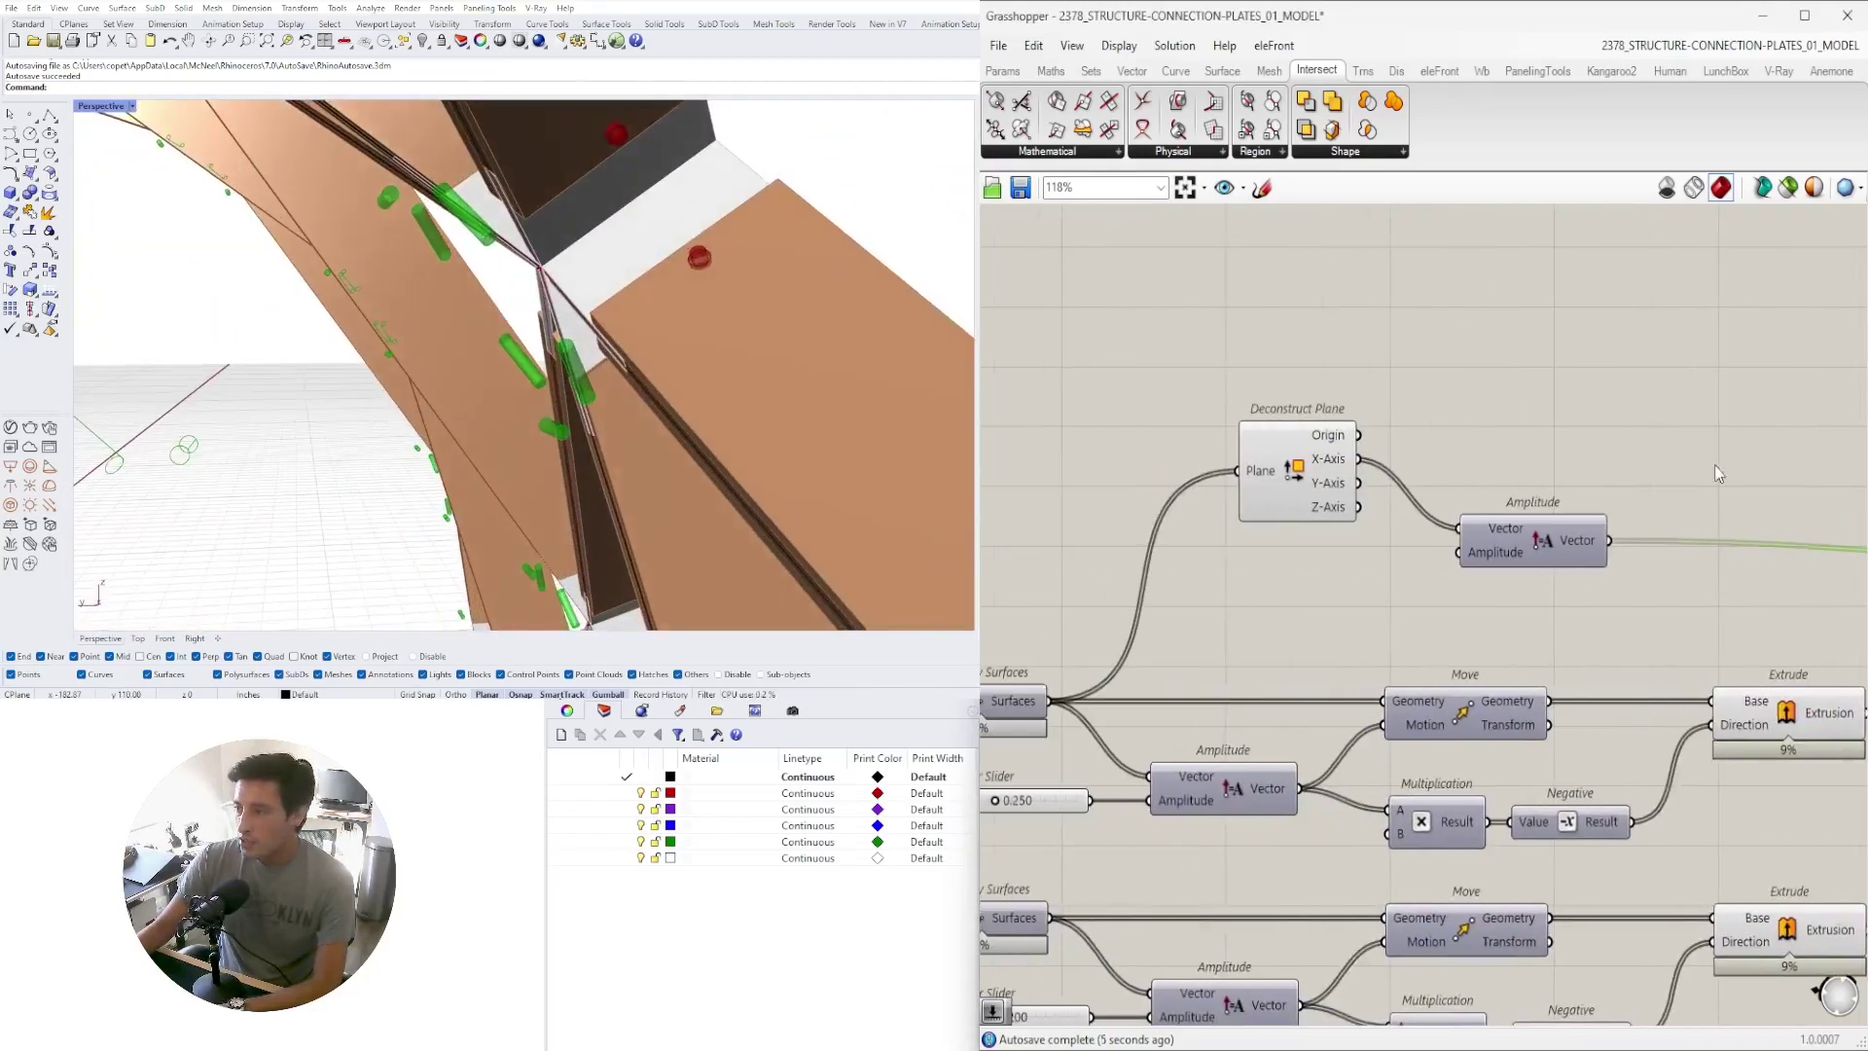
Add a 0.150 Number Slider below Deconstruct Plane and connect it to the new Amplitude component's Amplitude input
scroll(1283, 478, "up", 2)
left_click(1291, 481)
double_click(1285, 701)
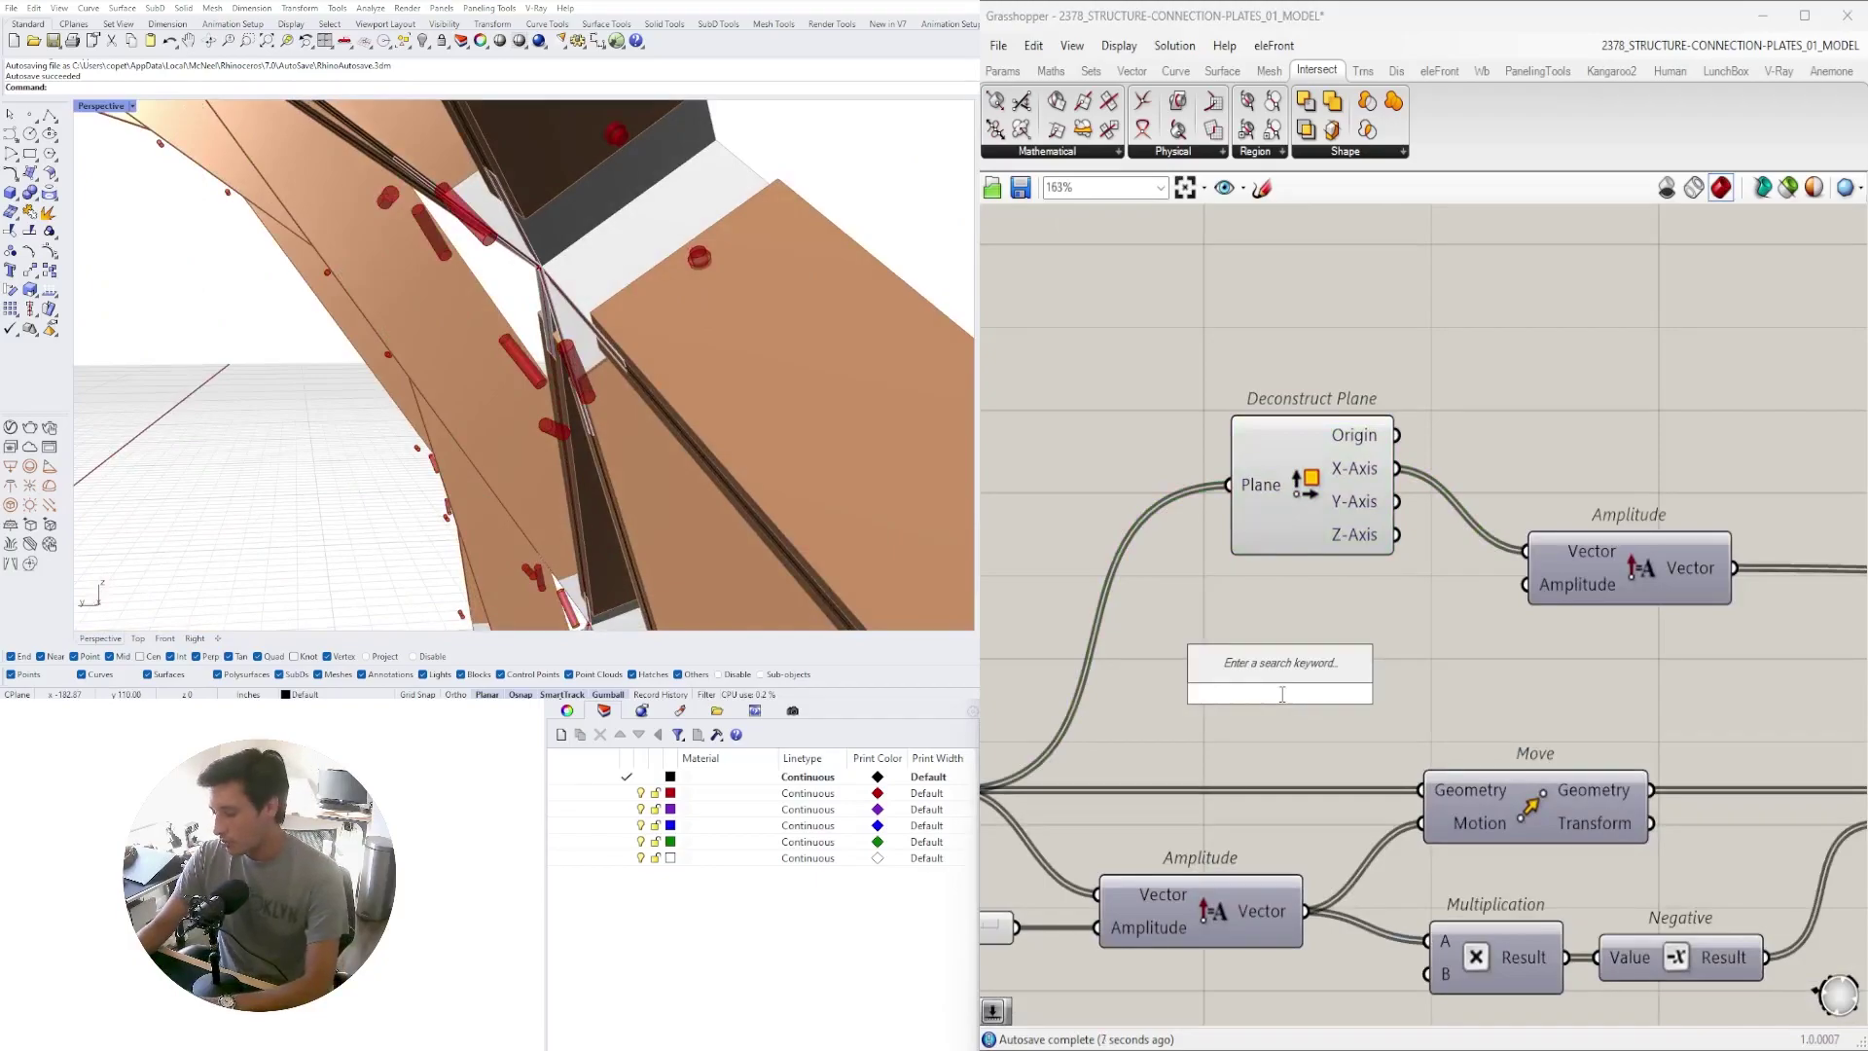
type(".150")
key("Return")
scroll(1420, 676, "up", 2)
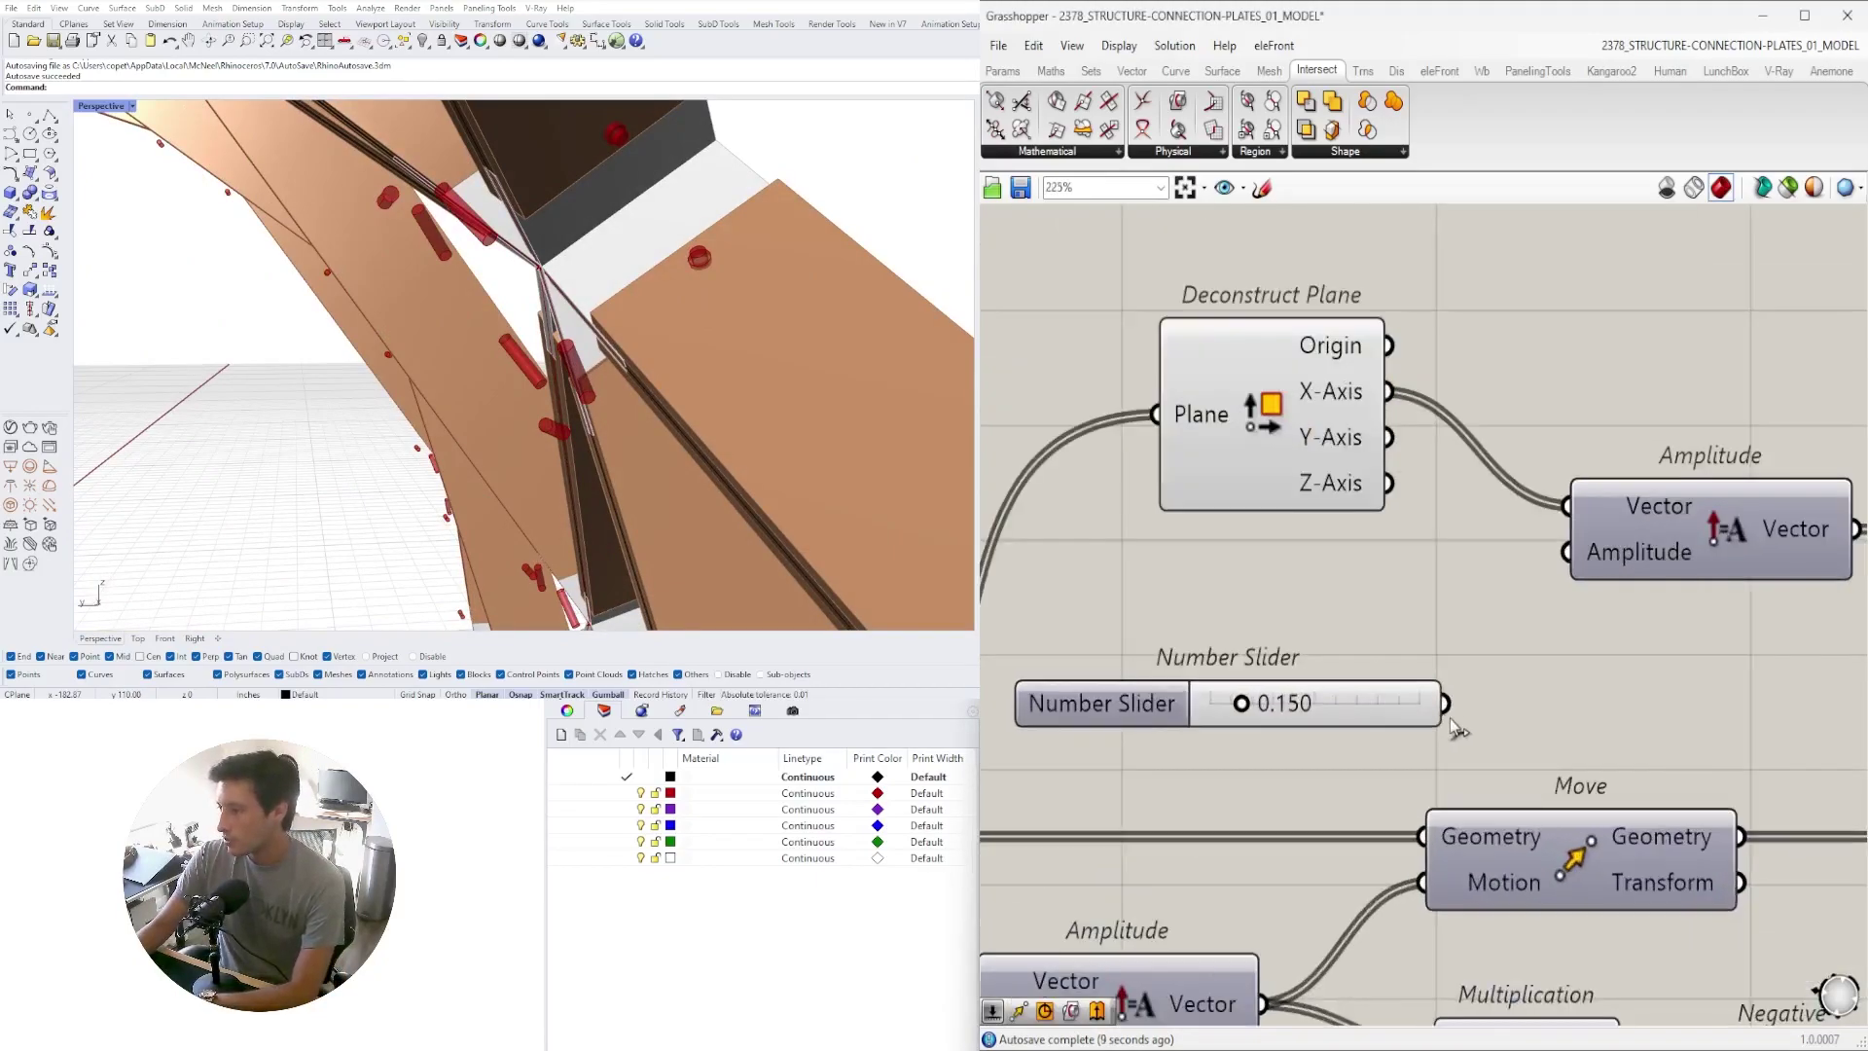
Set the new Amplitude's Number Slider to 0.453 to shift the bolts further along the plates
scroll(1253, 705, "up", 6)
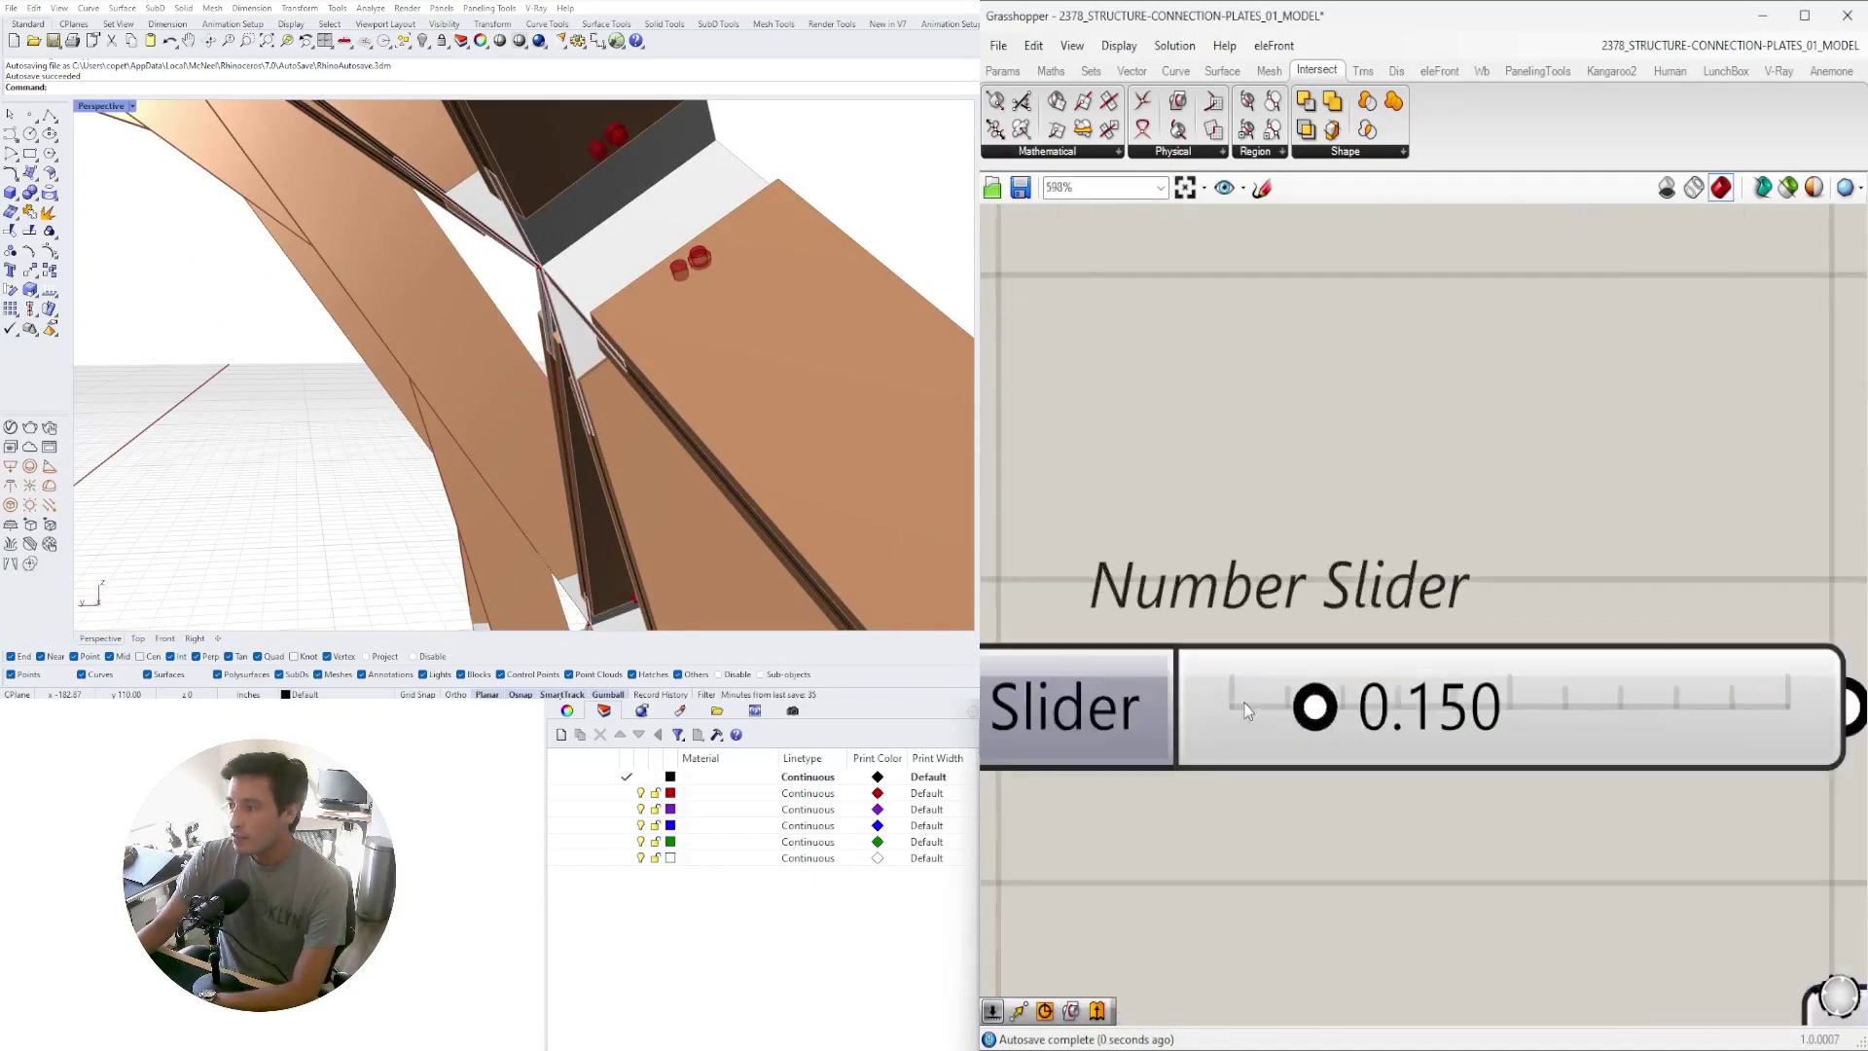
left_click_drag(1363, 706, 1456, 702)
scroll(1444, 643, "down", 10)
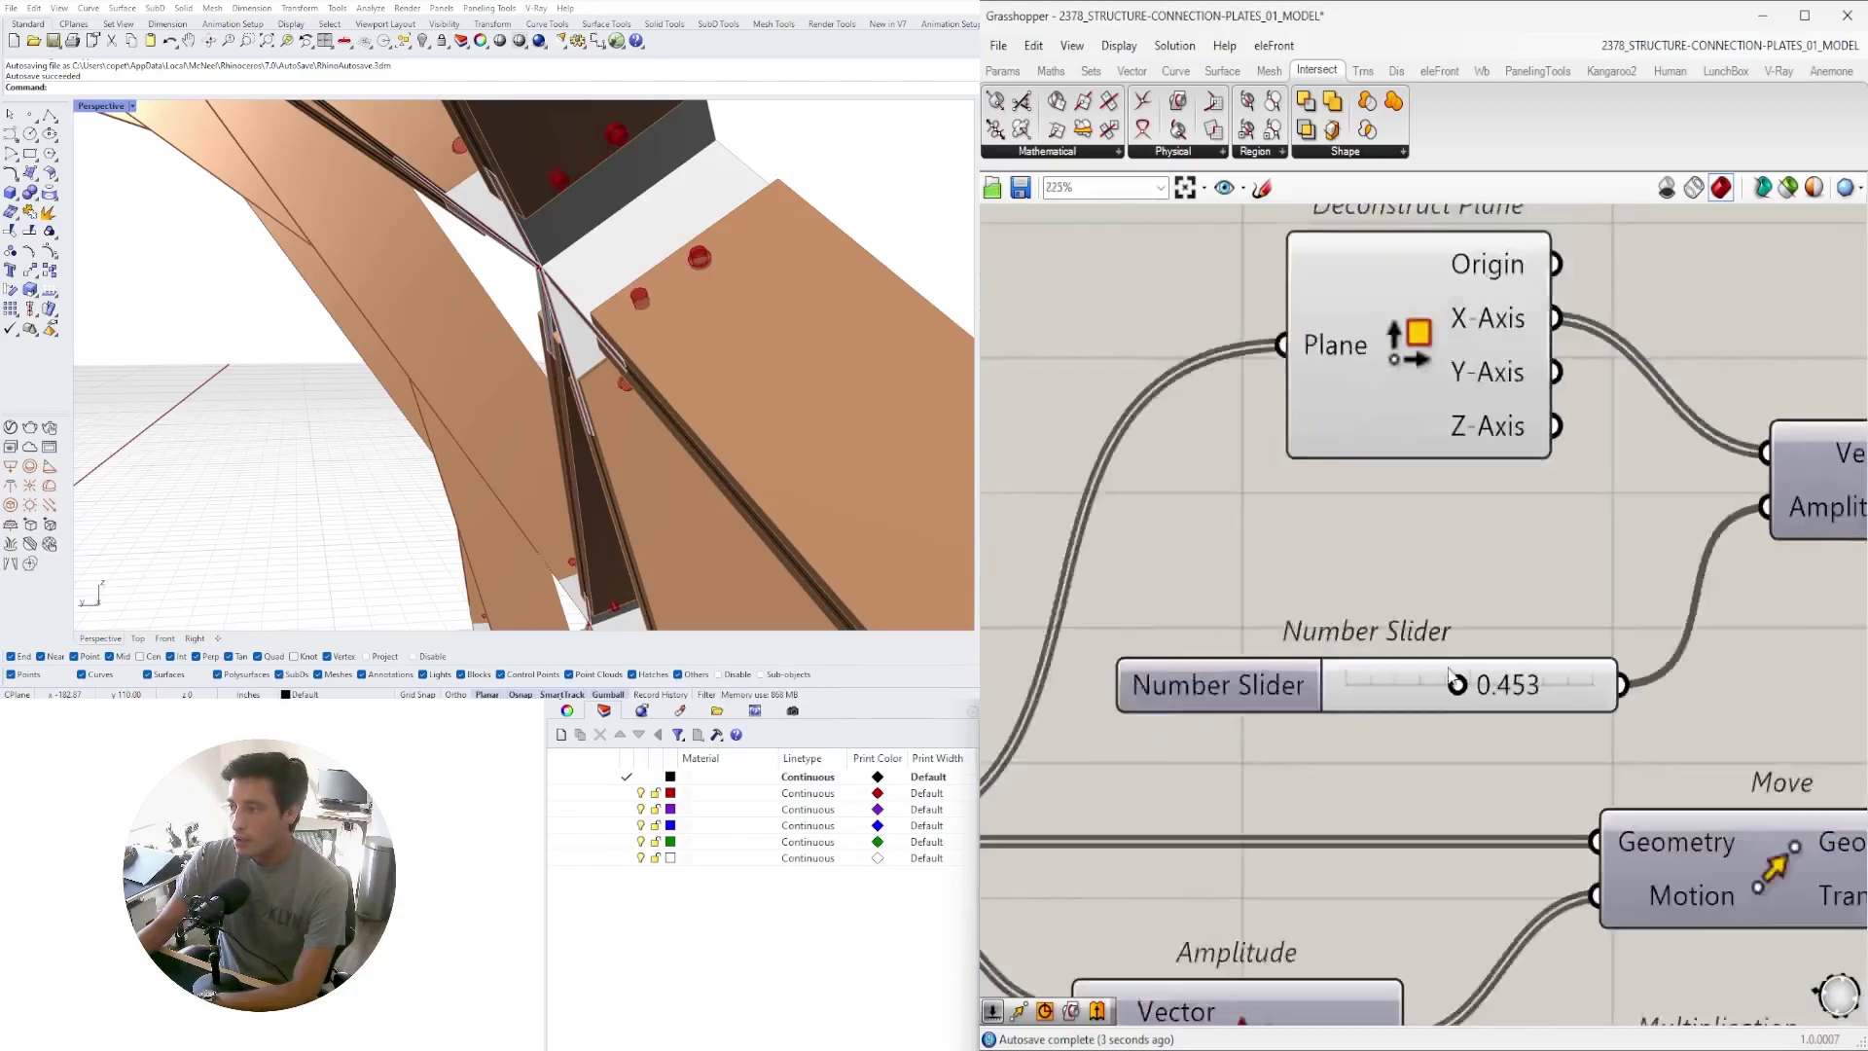
Duplicate the bolt-shifting Move below itself and feed the copy's Geometry from the lower Extrude
right_click_drag(1444, 642, 1149, 627)
left_click_drag(1434, 588, 1462, 630)
left_click(1252, 784)
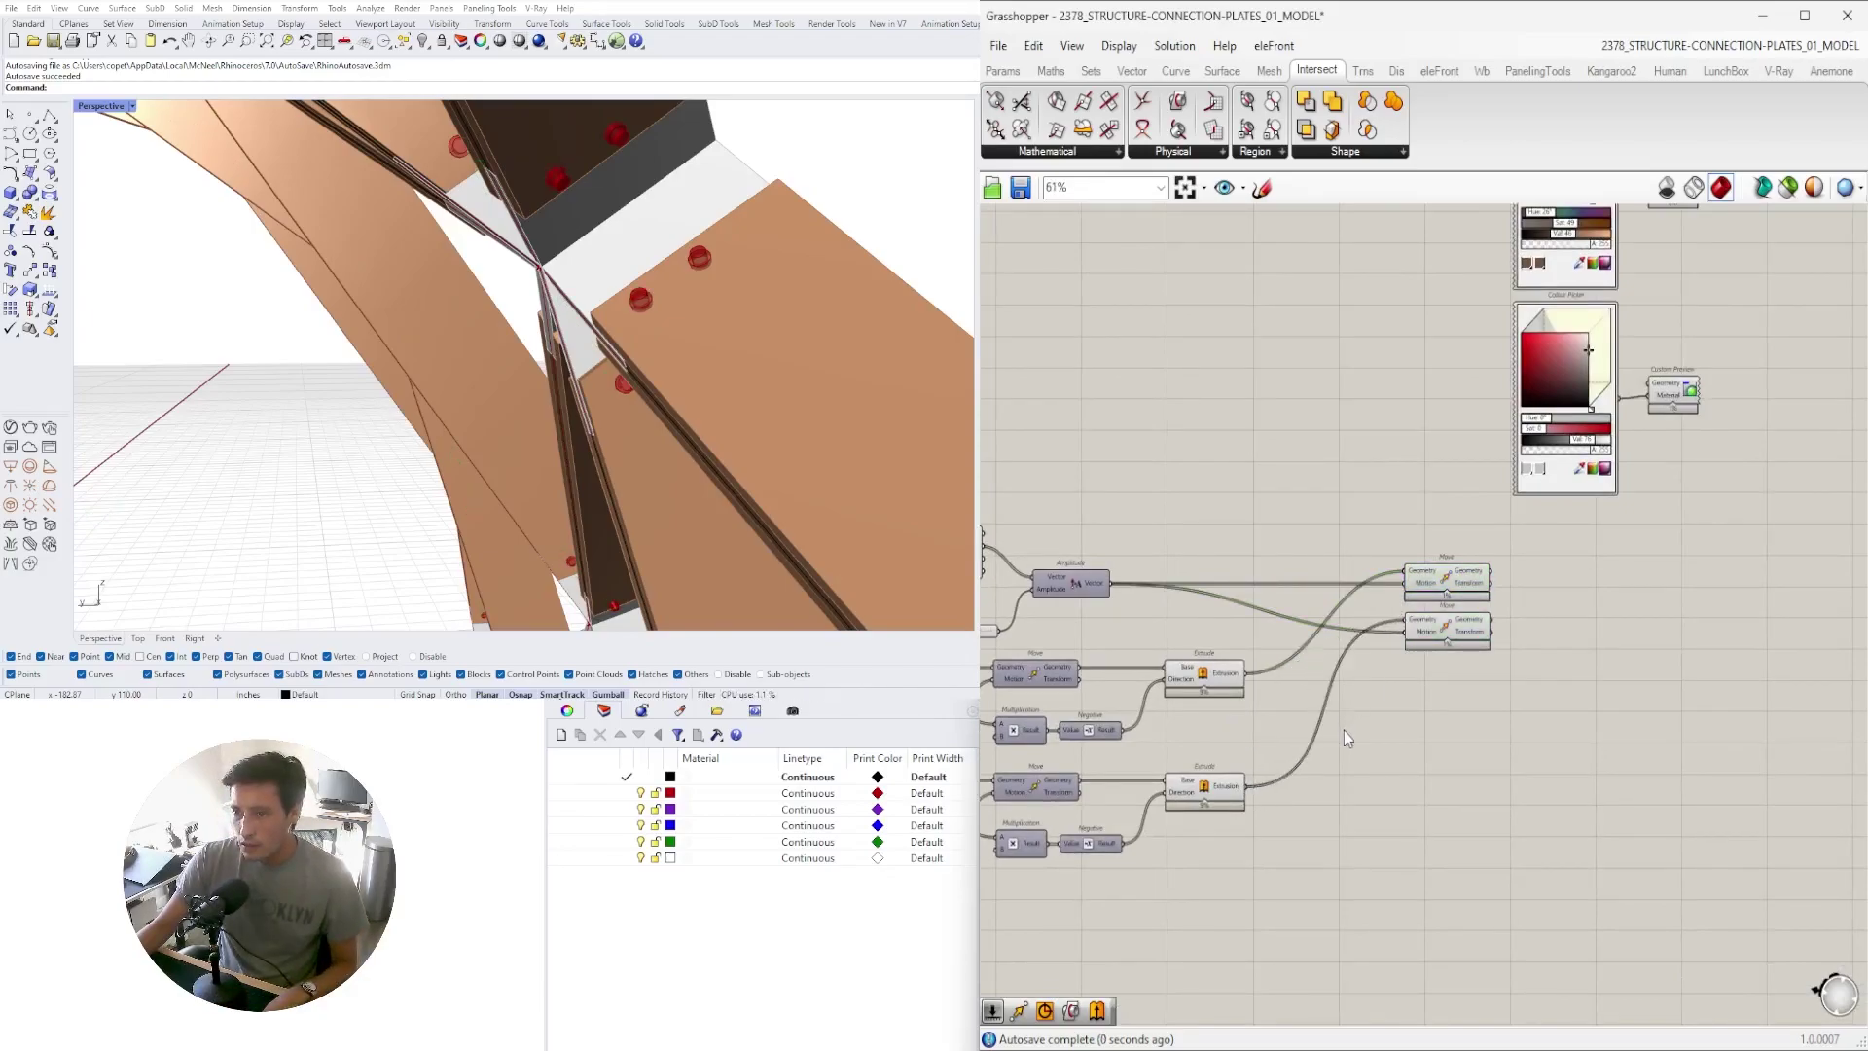
left_click_drag(1438, 561, 1437, 560)
Turn off the preview of the two Extrude components holding the unshifted bolts
right_click_drag(1309, 767, 1500, 721)
left_click_drag(1435, 803, 1380, 609)
middle_click(1388, 588)
left_click(1446, 531)
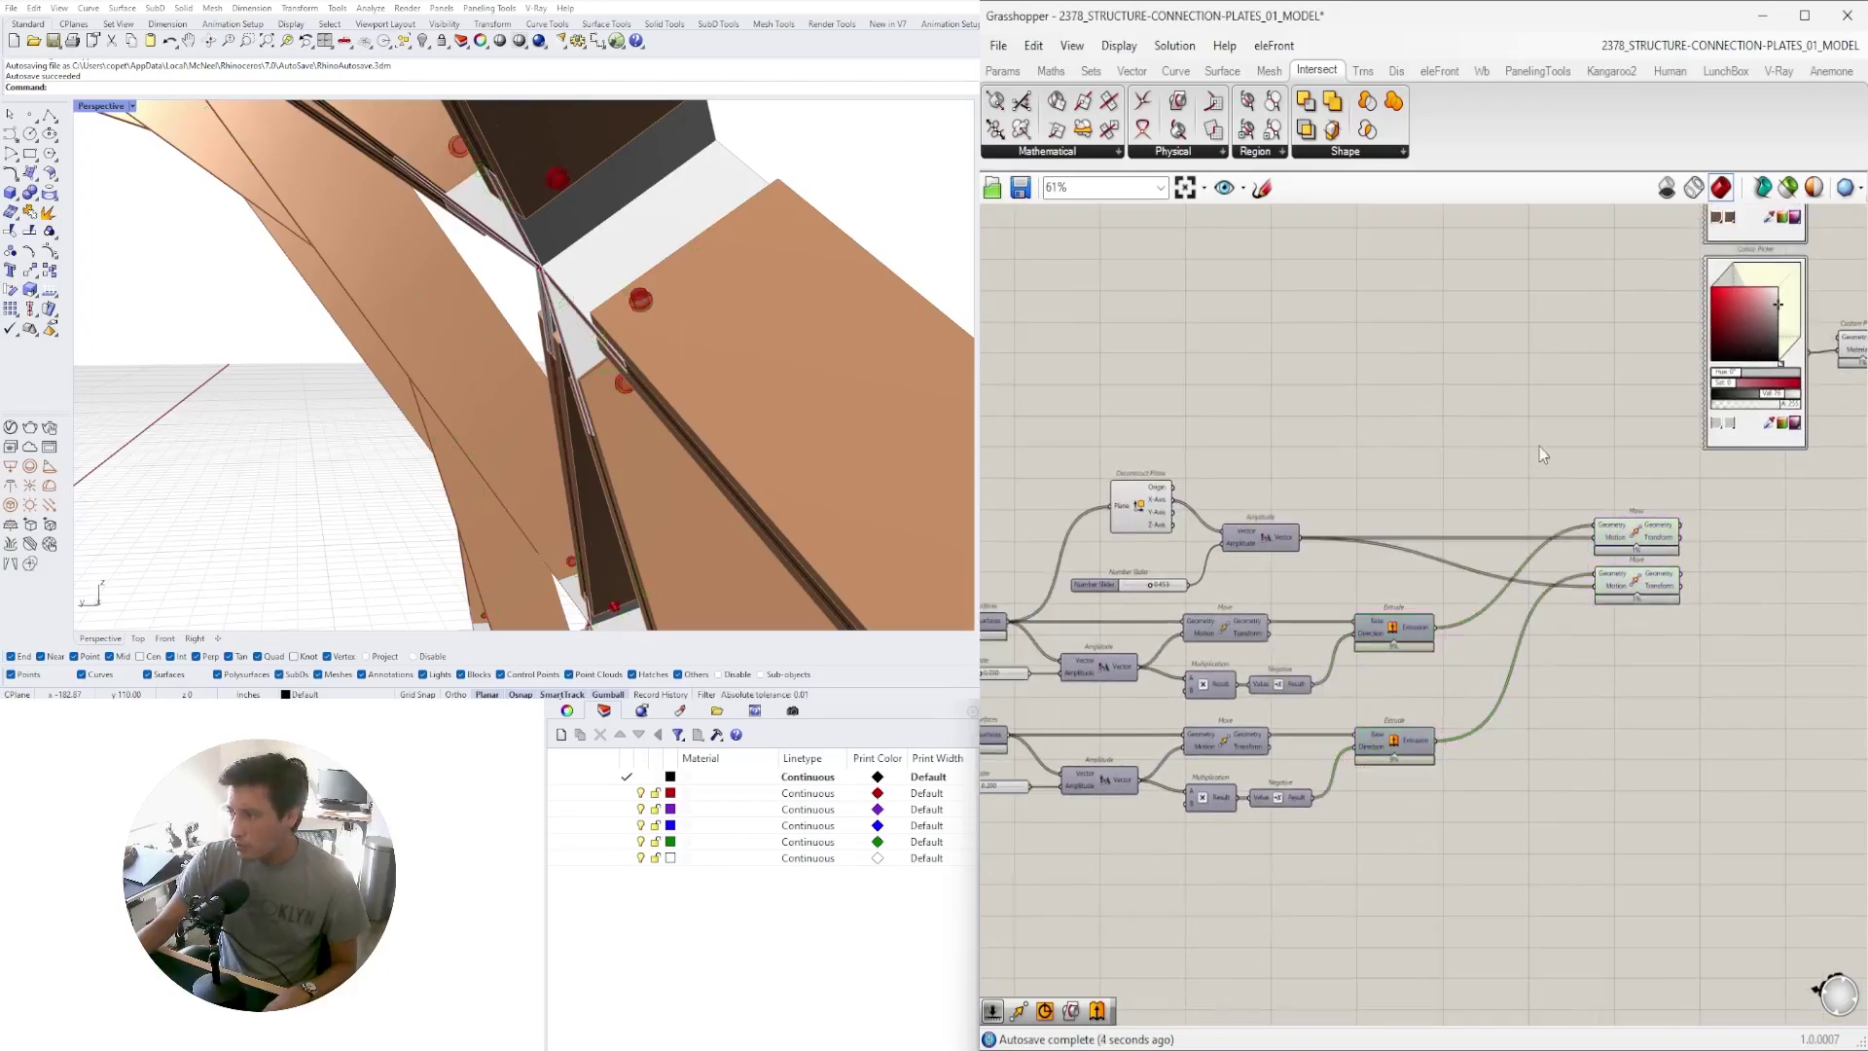
Duplicate the two bolt-shifting Move components, with their wires, below the originals
left_click_drag(1611, 741, 1439, 521)
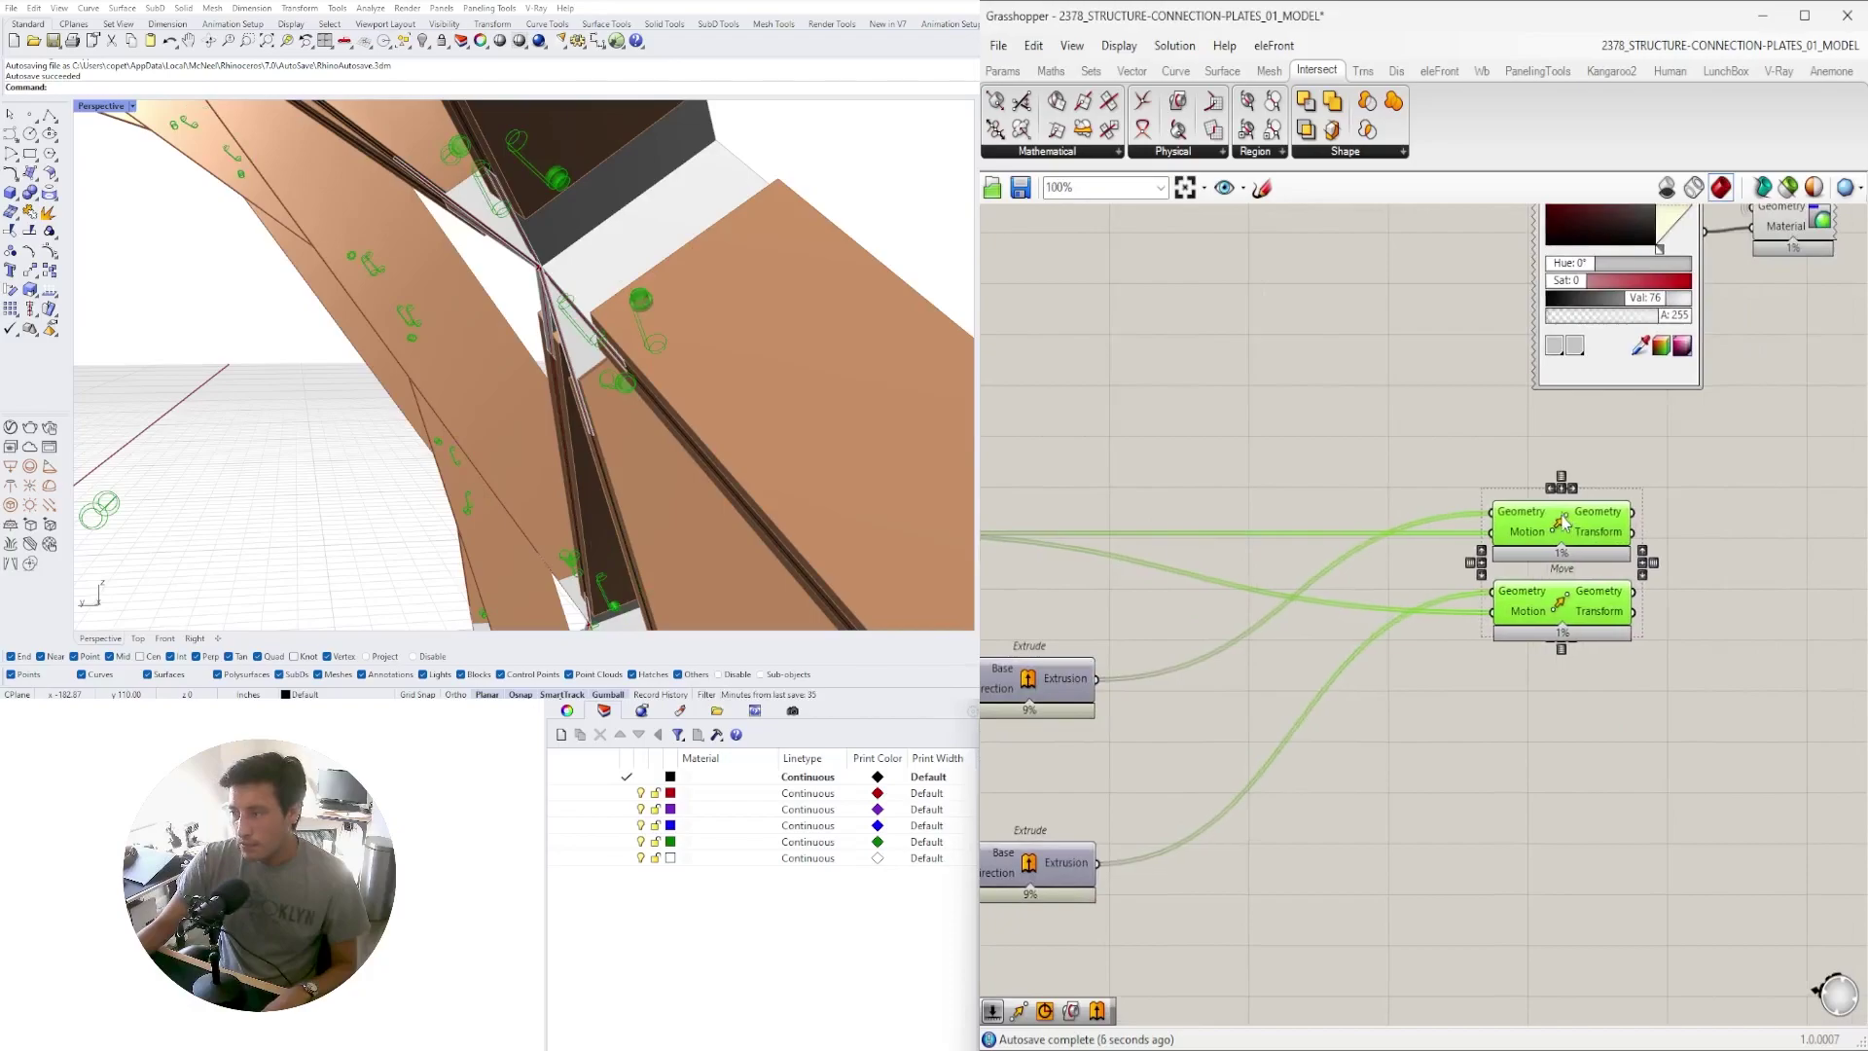
scroll(1523, 525, "down", 4)
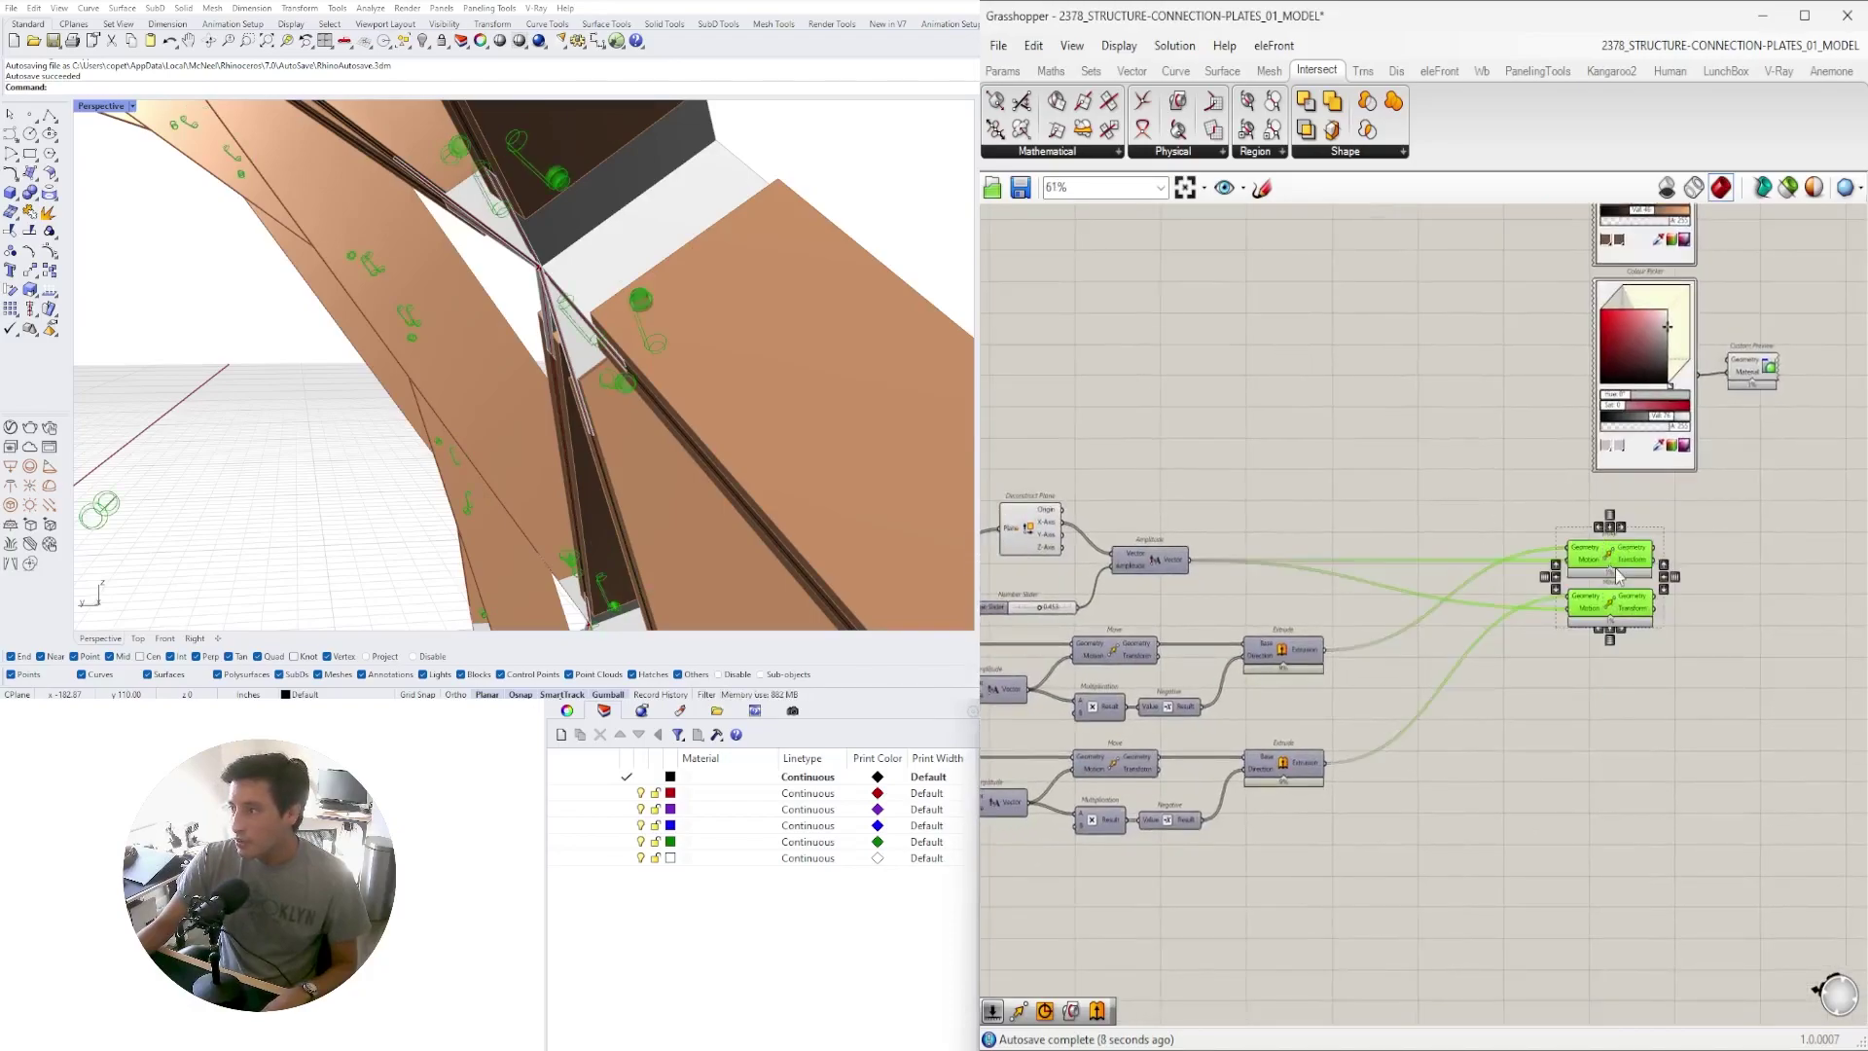
left_click_drag(1622, 639, 1621, 658)
Add a Negative component before the duplicated Moves and feed its Value from the Amplitude's Vector output
double_click(1485, 815)
type("neg")
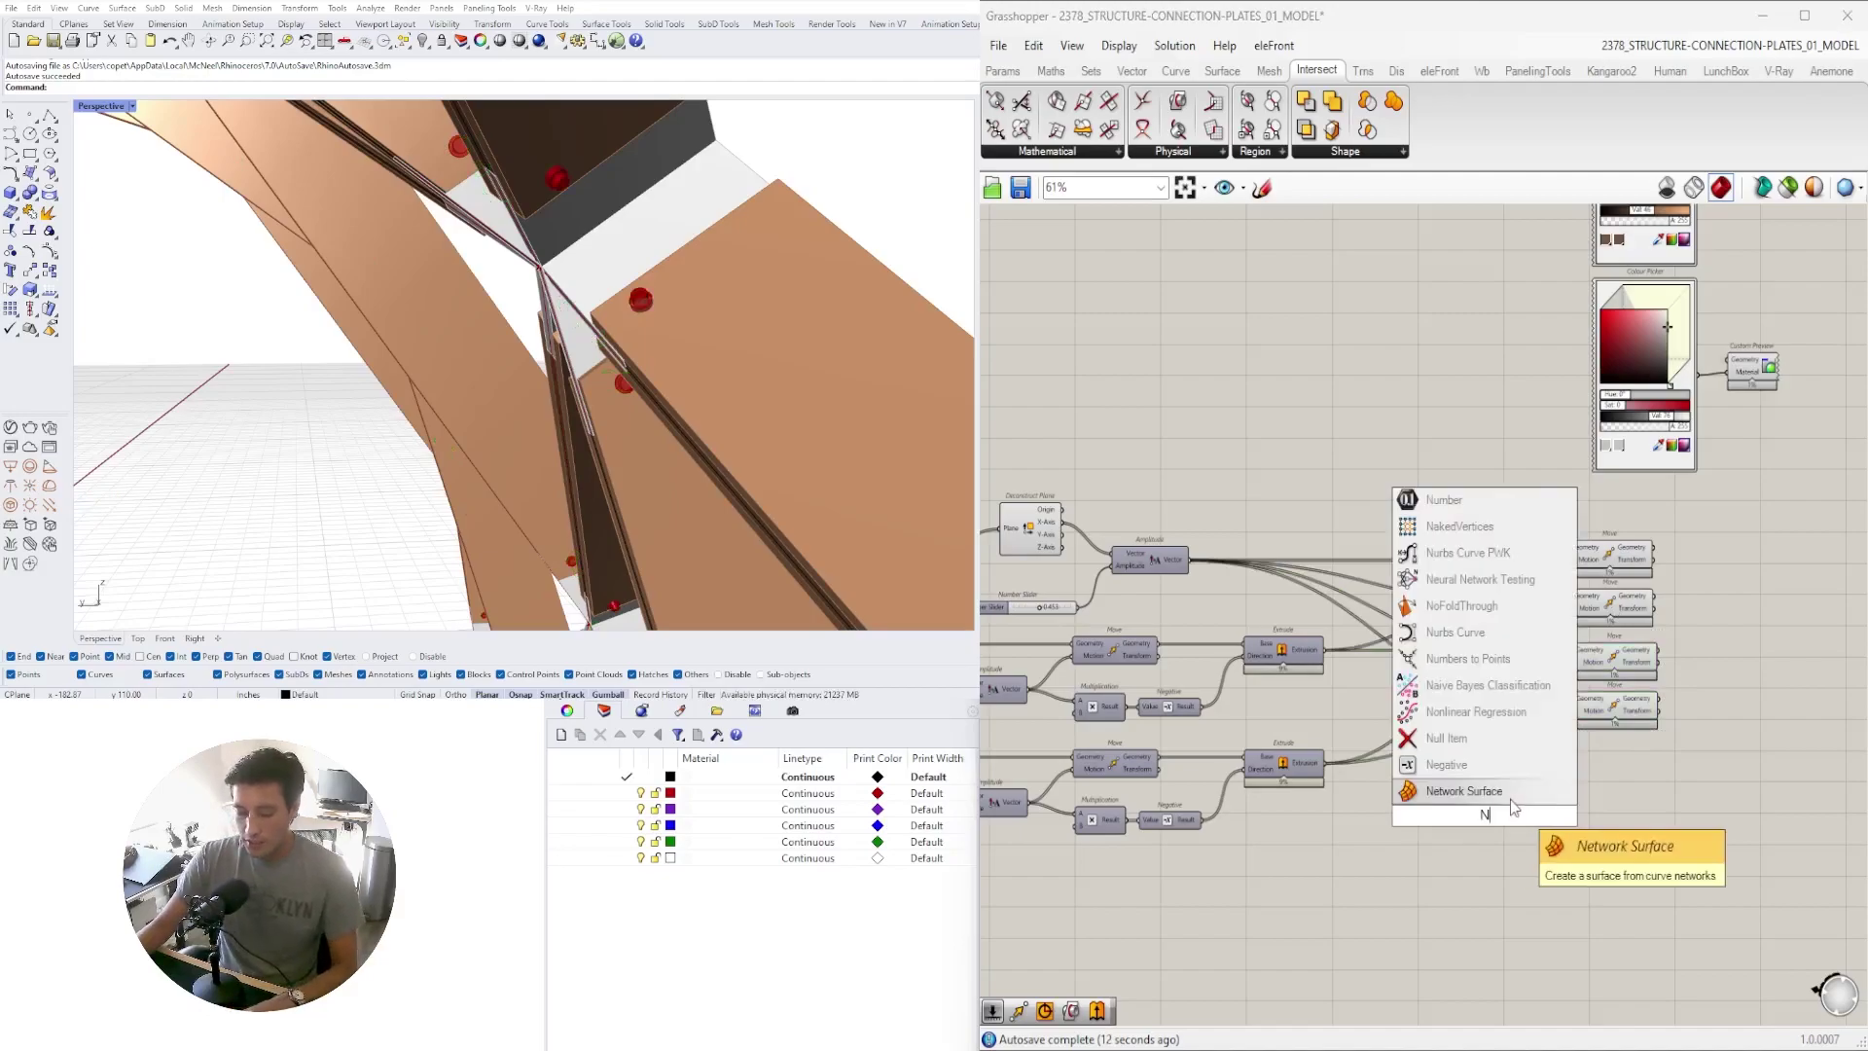
left_click(1474, 792)
scroll(1475, 796, "up", 4)
left_click_drag(1506, 827, 1426, 573)
left_click_drag(1008, 412, 1243, 513)
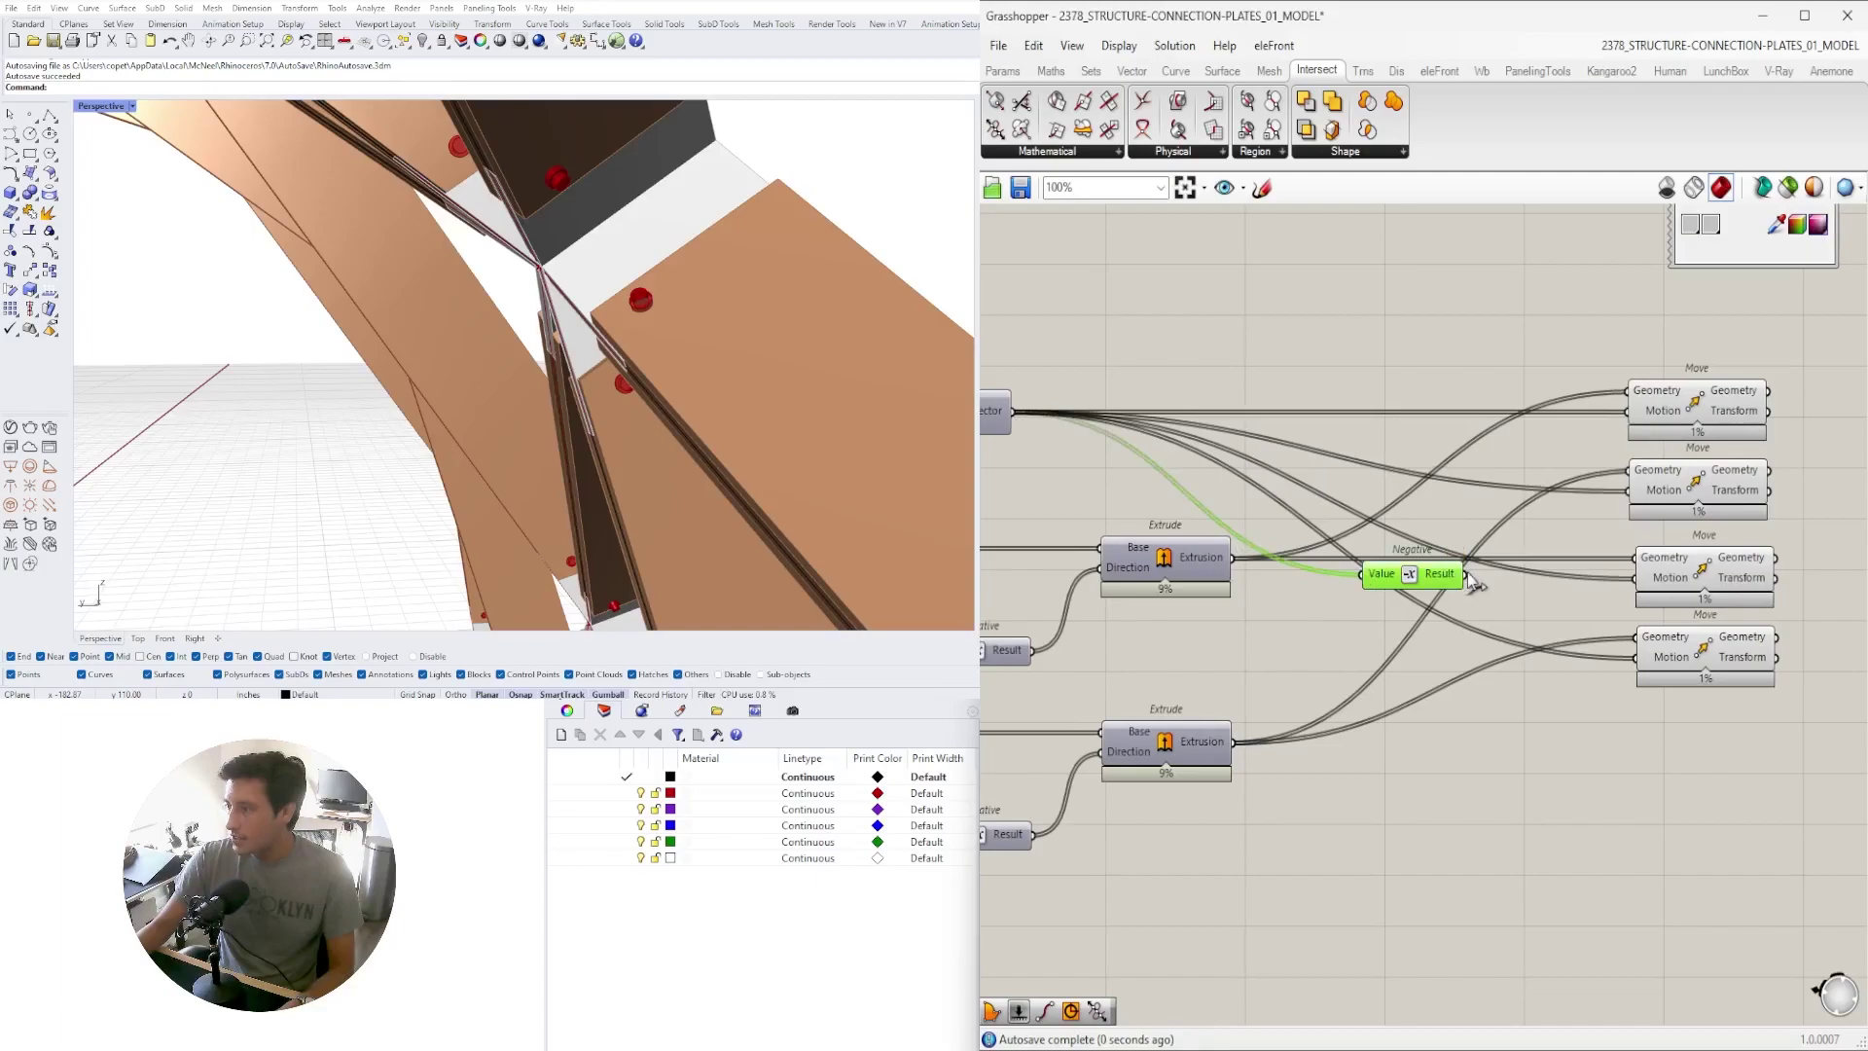
Connect Negative's Result to the third Move's Motion, and duplicate Negative to drive the fourth Move's Motion
left_click_drag(1581, 589, 1635, 578)
left_click_drag(1433, 583, 1555, 593)
left_click(1552, 646)
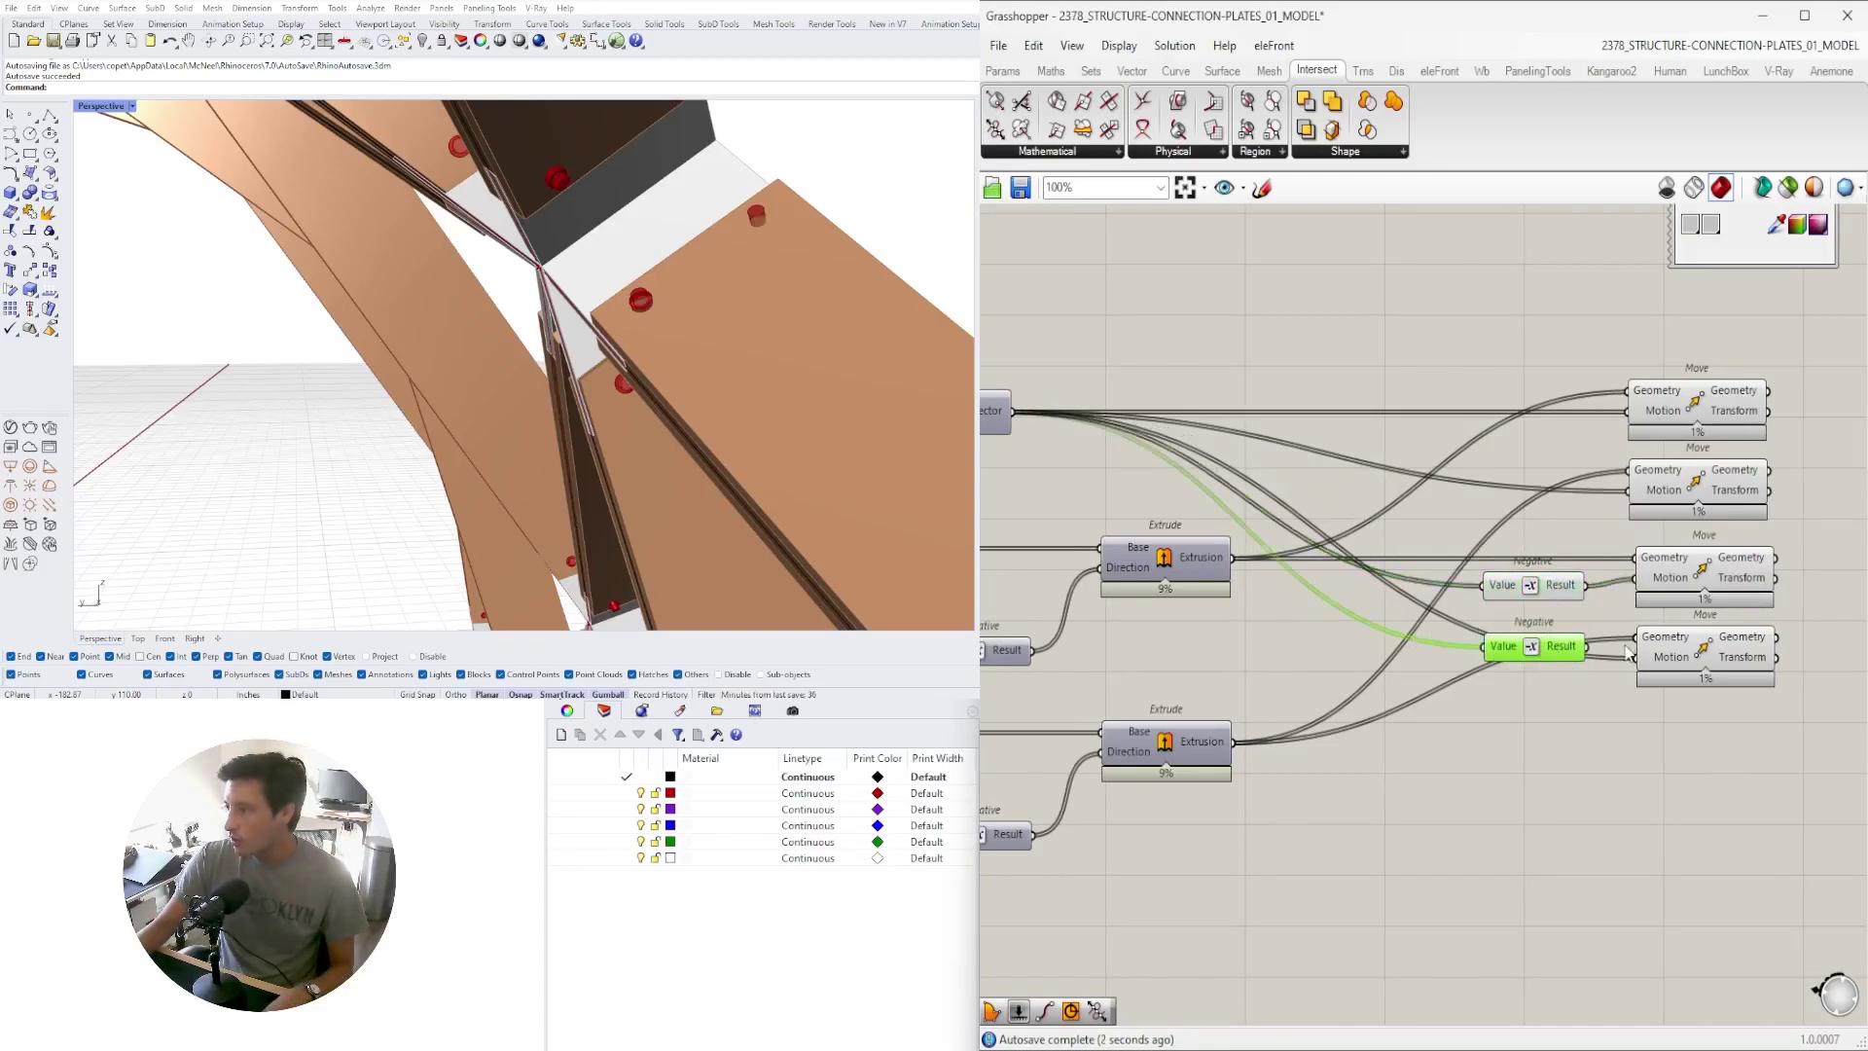
right_click_drag(1794, 615, 1733, 615)
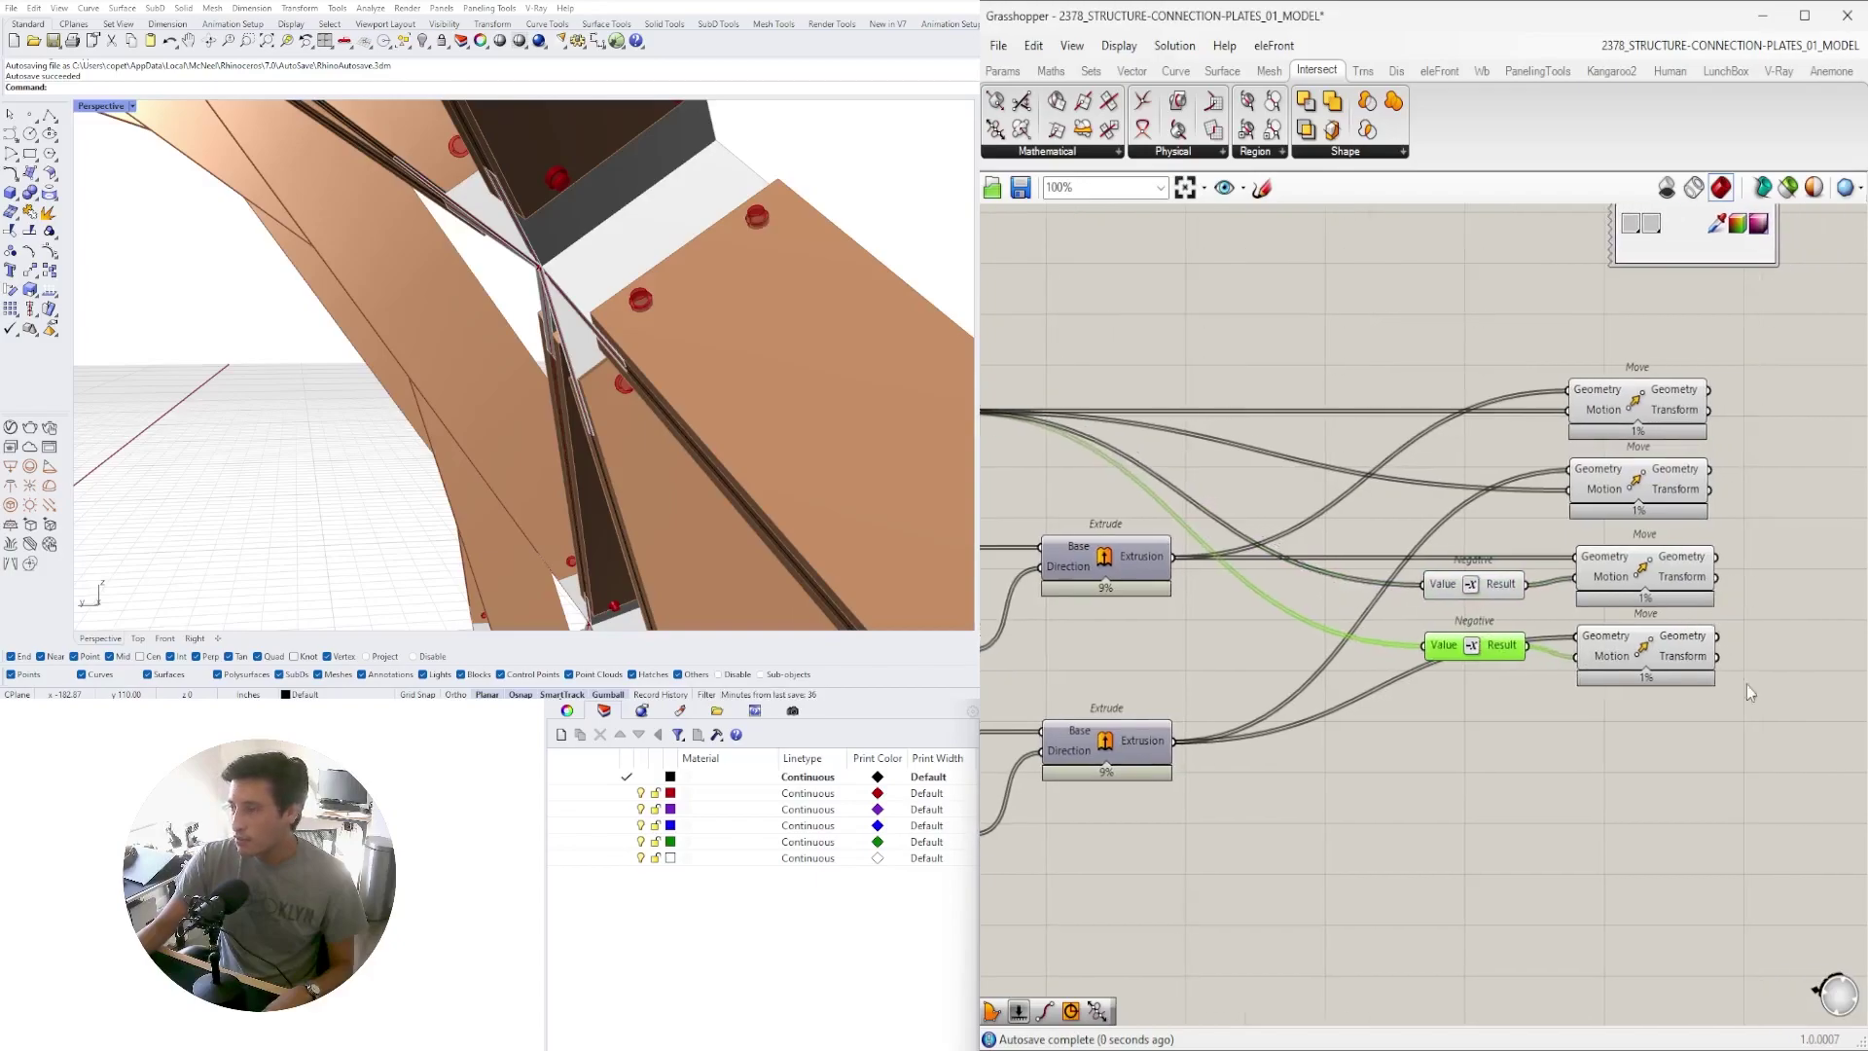
Separate the two Negative and Move pairs below the original Moves, and shift the upper two Moves slightly sideways
left_click_drag(1771, 766, 1459, 564)
left_click_drag(1658, 579, 1672, 640)
left_click_drag(1773, 568, 1674, 416)
left_click(1684, 329)
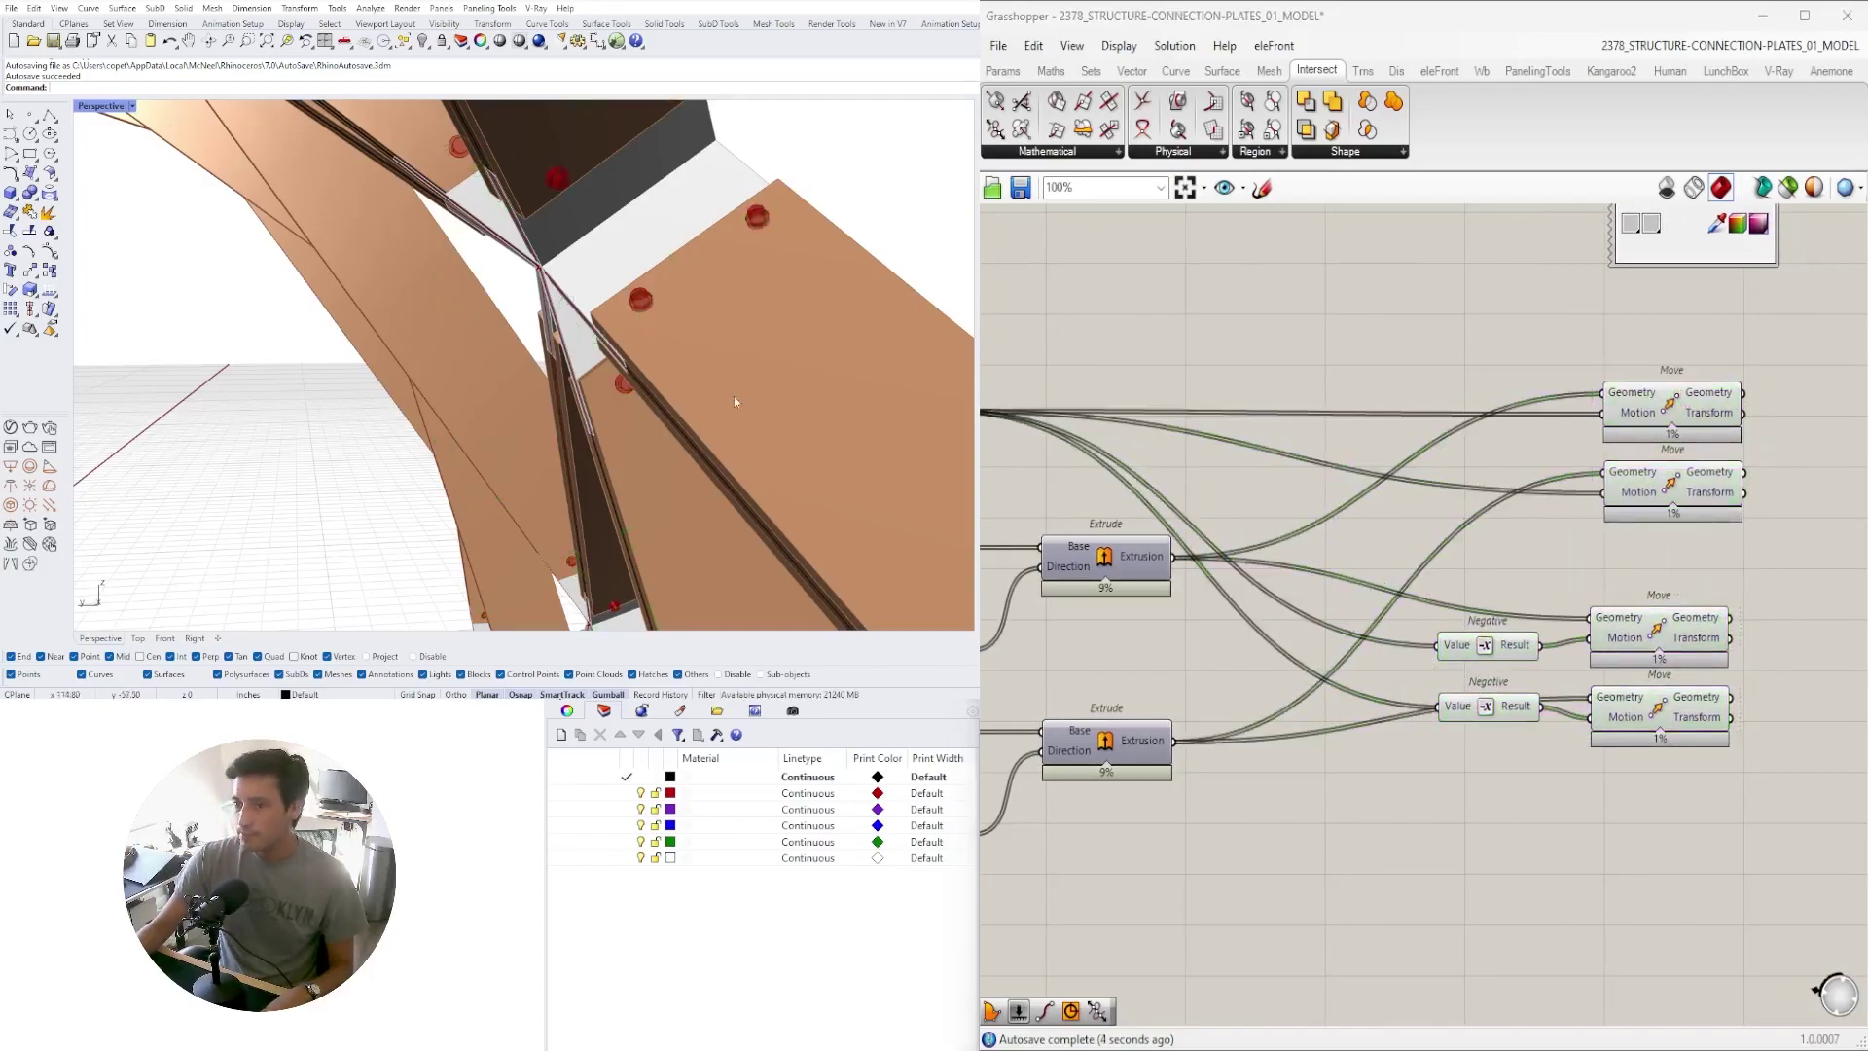
Place the shift-distance slider above Deconstruct Plane and line up the Amplitude with the X-Axis output
right_click_drag(733, 395, 773, 377)
right_click_drag(1323, 599, 1732, 586)
scroll(1732, 585, "down", 2)
right_click_drag(1331, 459, 1377, 539)
scroll(1364, 541, "up", 4)
left_click_drag(1234, 628, 1263, 278)
left_click_drag(1549, 538, 1641, 468)
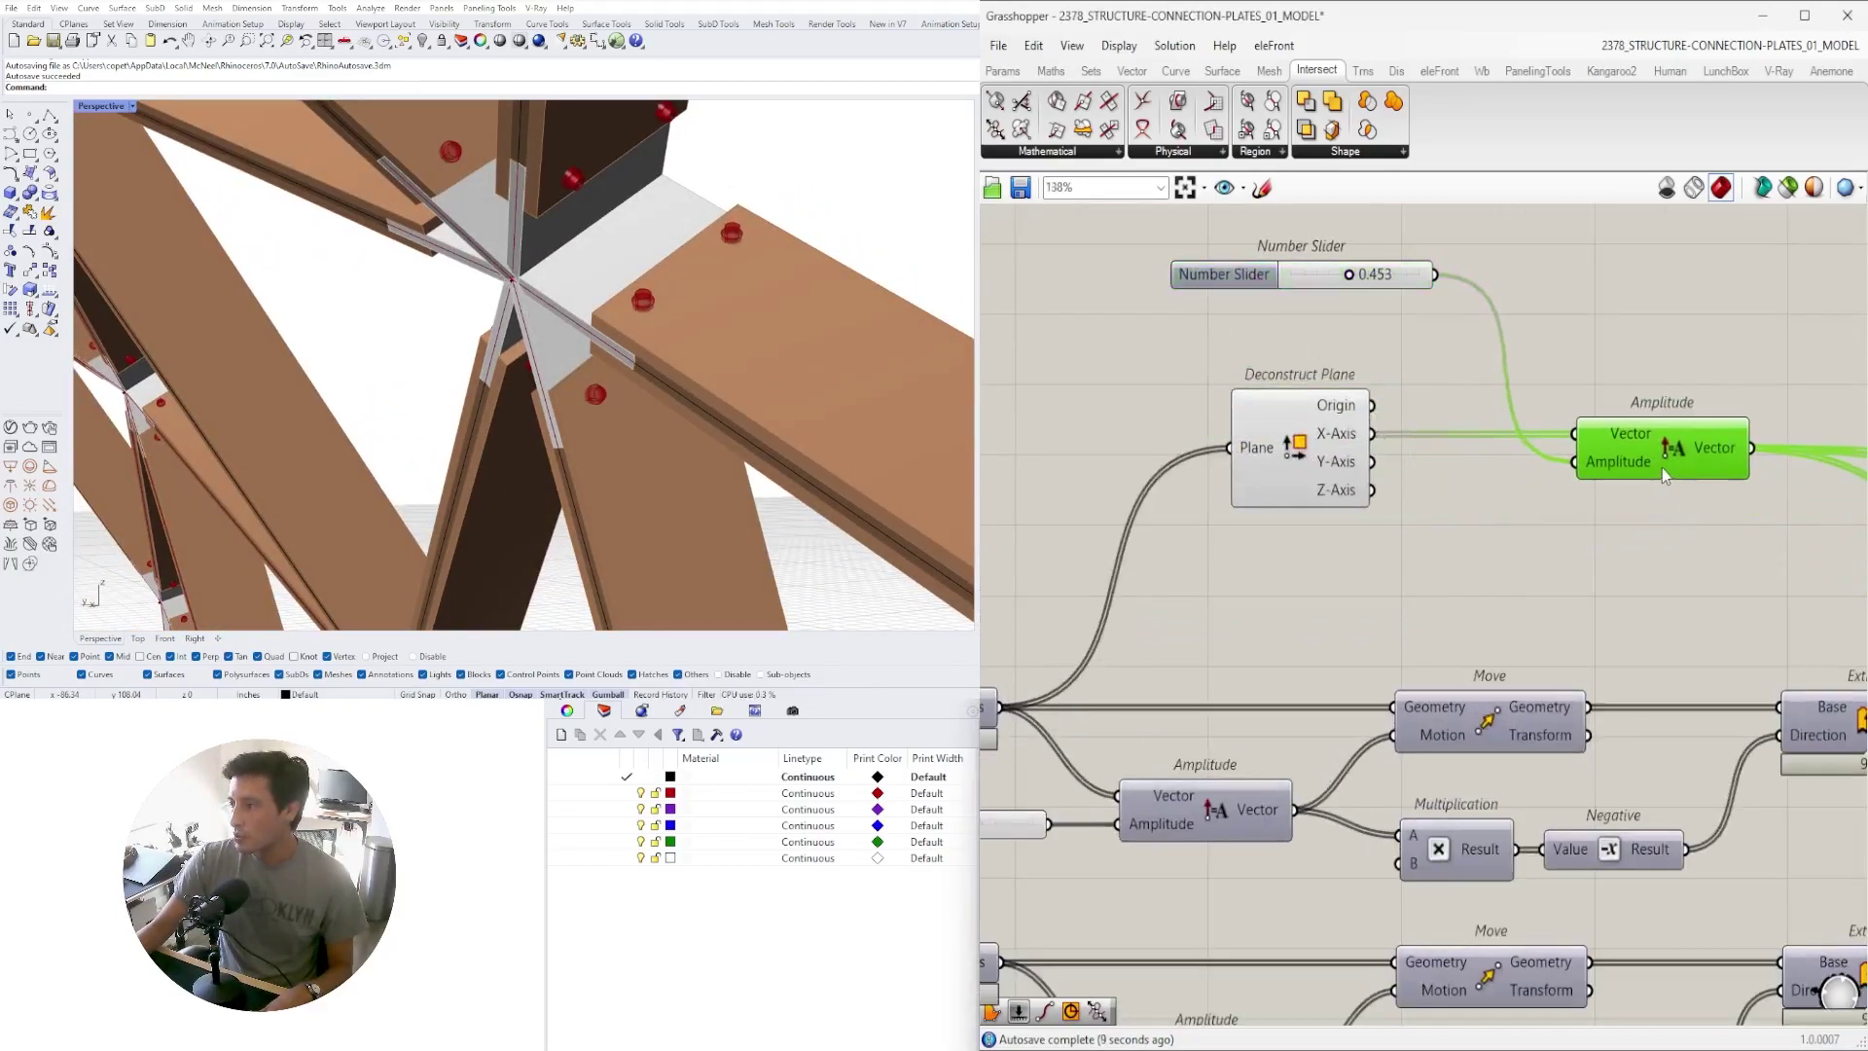
left_click(1619, 323)
left_click_drag(1291, 456, 1310, 455)
left_click(1374, 310)
right_click_drag(1370, 302, 1381, 445)
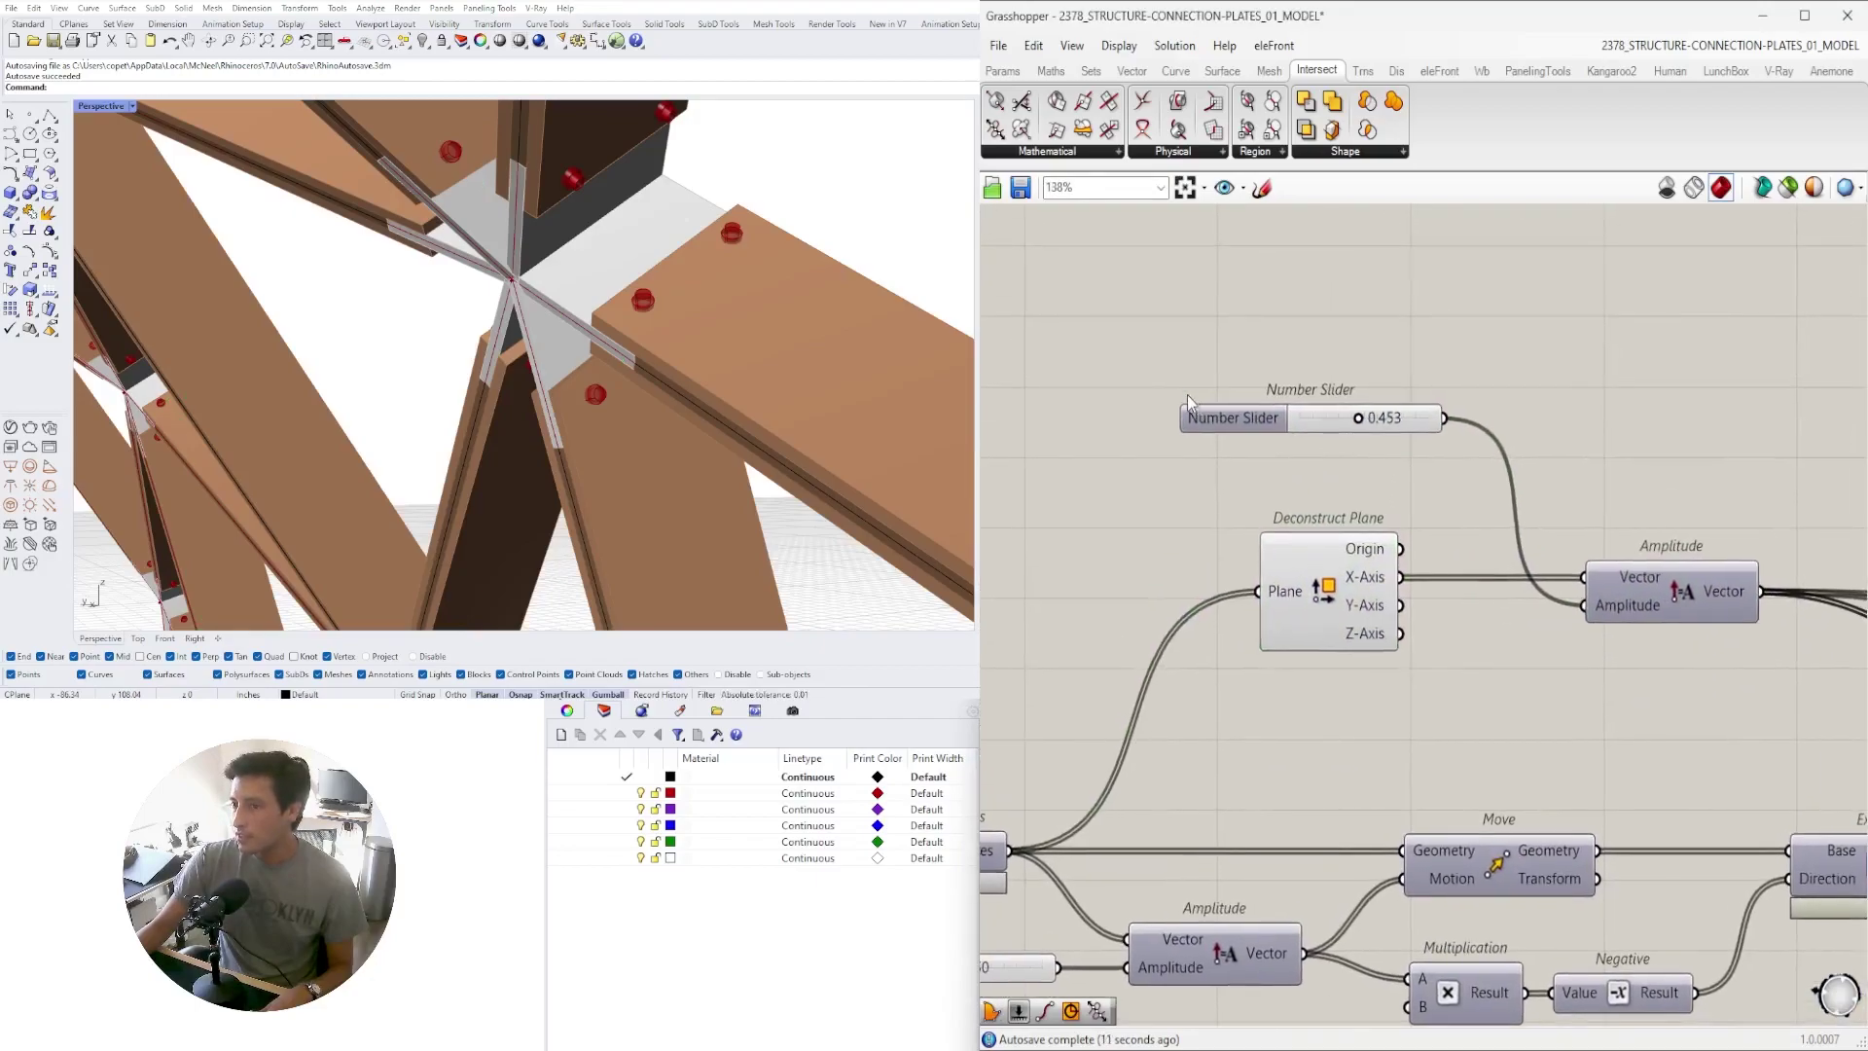
Set the bolt shift-distance slider to 0.297
left_click(1212, 415)
scroll(1353, 406, "up", 7)
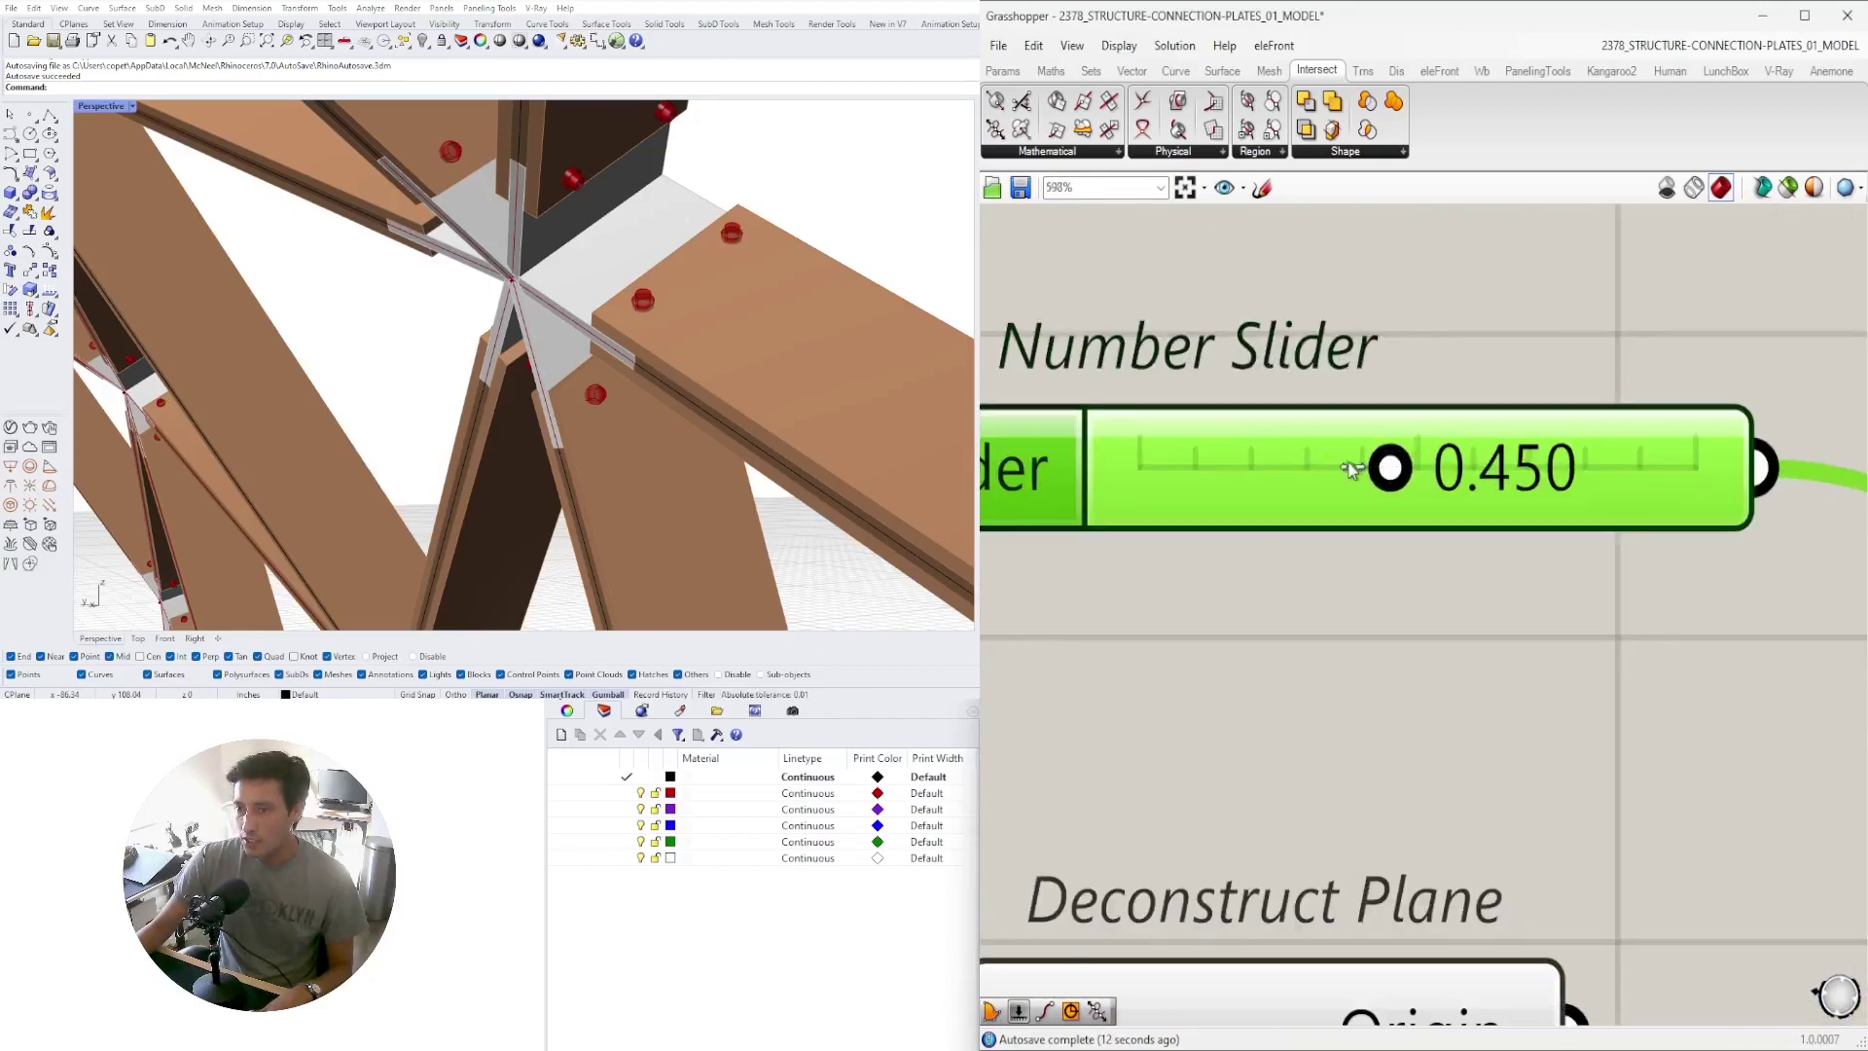
left_click_drag(1347, 470, 1302, 469)
scroll(1421, 667, "down", 5)
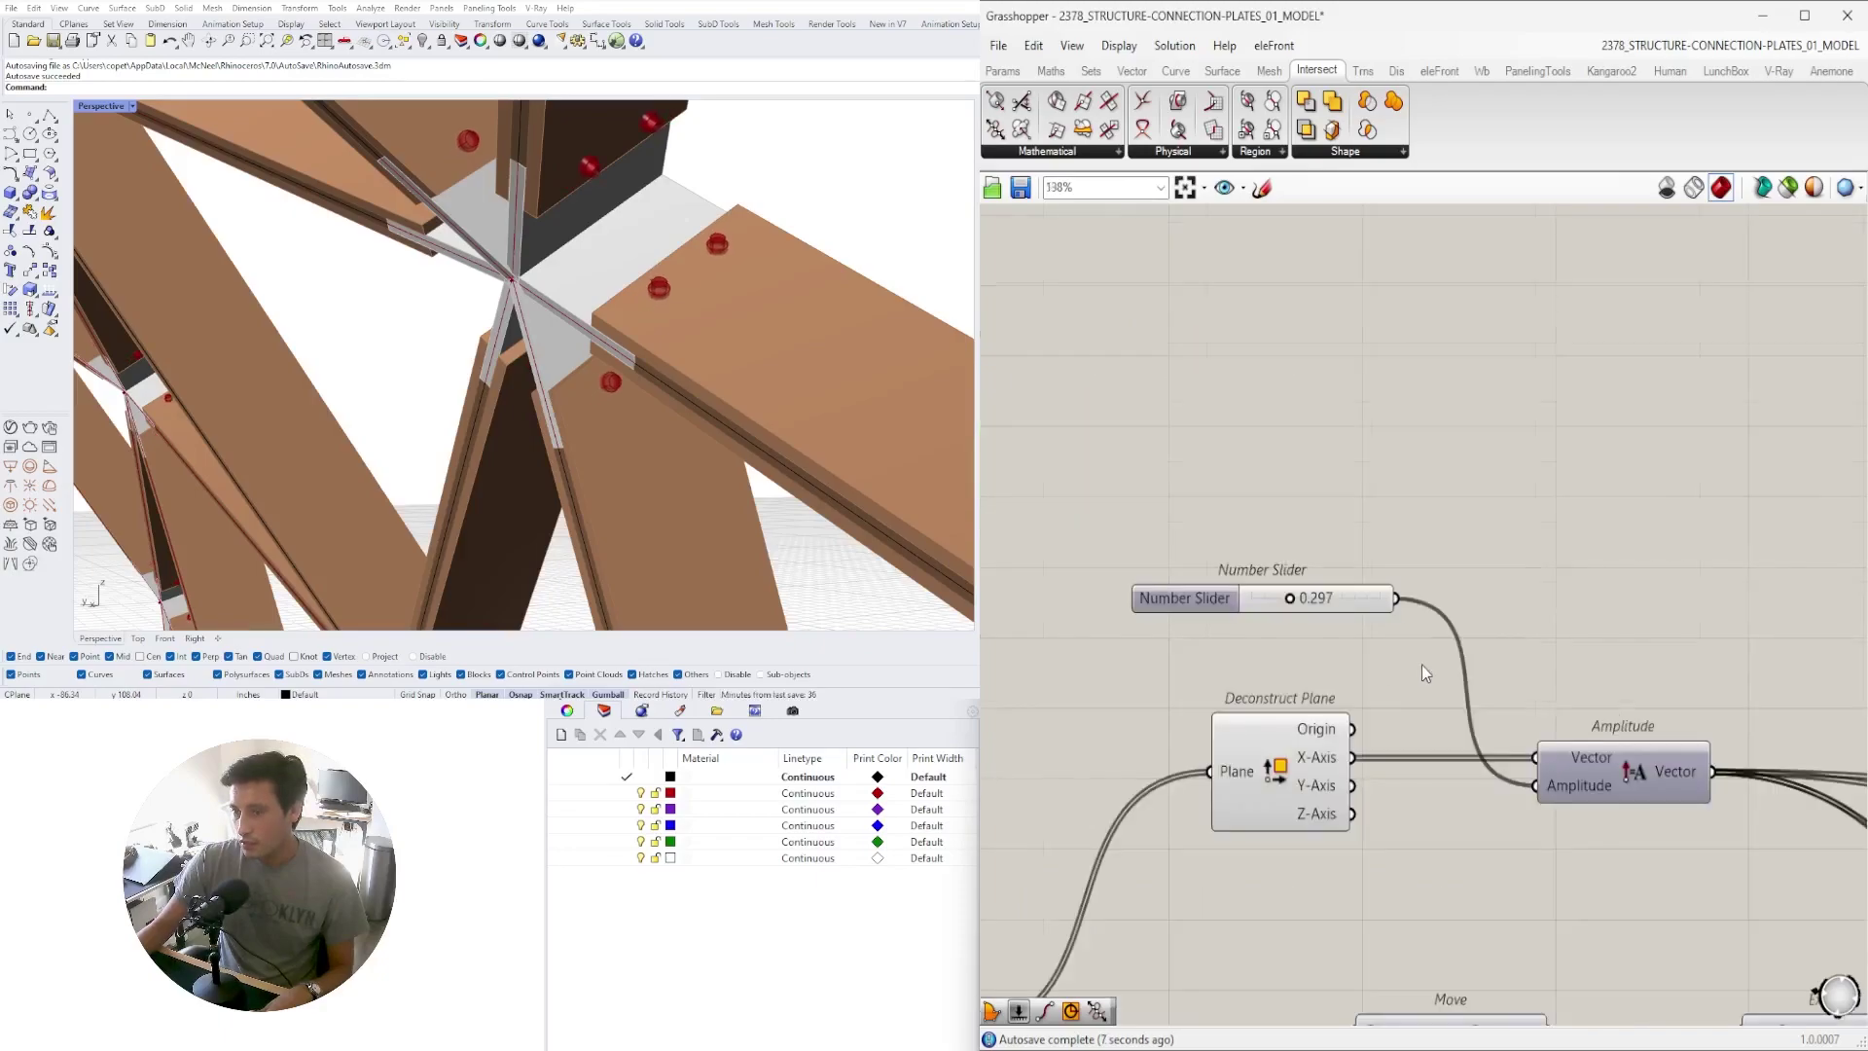
Duplicate the lowest Colour Picker and its Custom Preview below the originals for the bolts
scroll(1426, 665, "down", 5)
right_click_drag(1426, 668, 1107, 590)
scroll(1634, 591, "up", 2)
scroll(1574, 555, "down", 3)
right_click_drag(1575, 556, 1570, 707)
left_click_drag(1626, 744, 1367, 332)
right_click_drag(1607, 423, 1485, 394)
left_click_drag(1444, 381, 1630, 392)
left_click(1719, 685)
scroll(1641, 714, "up", 3)
left_click_drag(1696, 736, 1531, 730)
Connect the Geometry outputs of all four bolt Moves to the duplicated Custom Preview's Geometry input
right_click_drag(1264, 786, 1346, 638)
left_click(1257, 630)
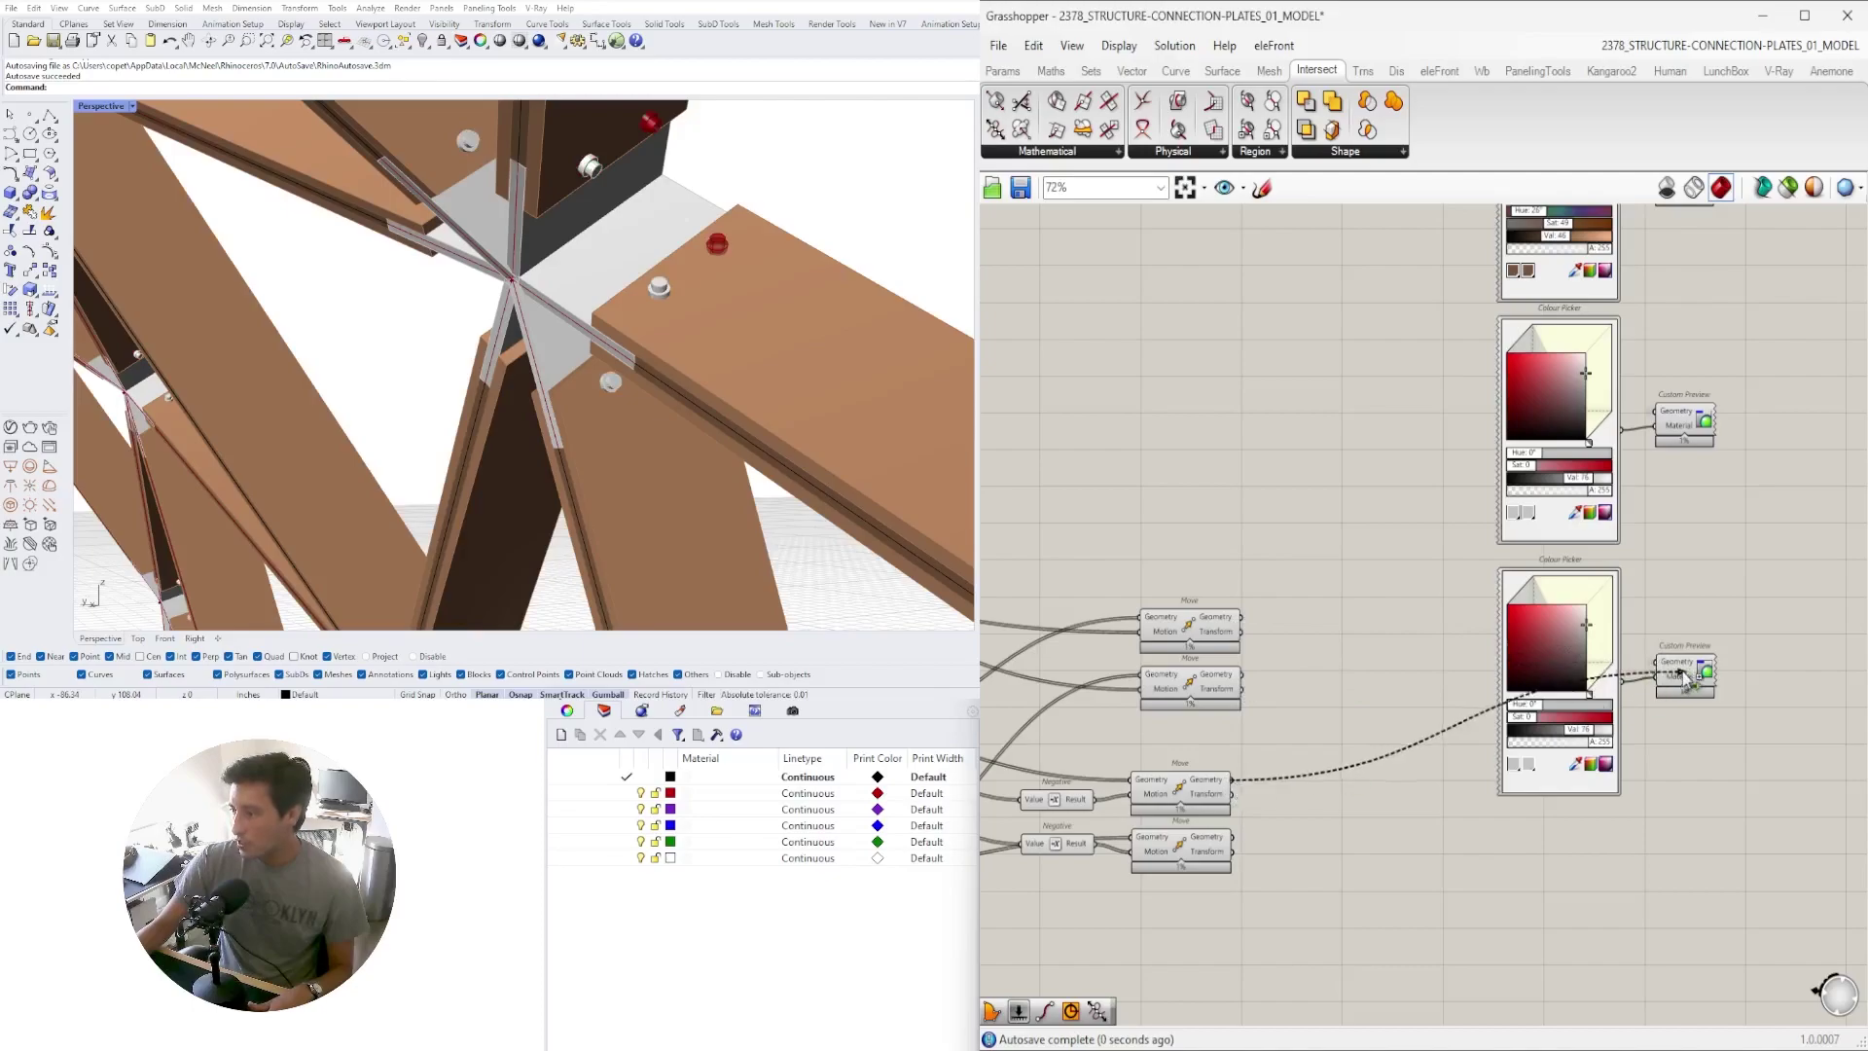
left_click_drag(1232, 835, 1659, 671)
Turn off the default preview of the four bolt-shifting Moves and their Negative components
left_click_drag(1274, 951, 1037, 513)
middle_click(1139, 506)
left_click(1197, 441)
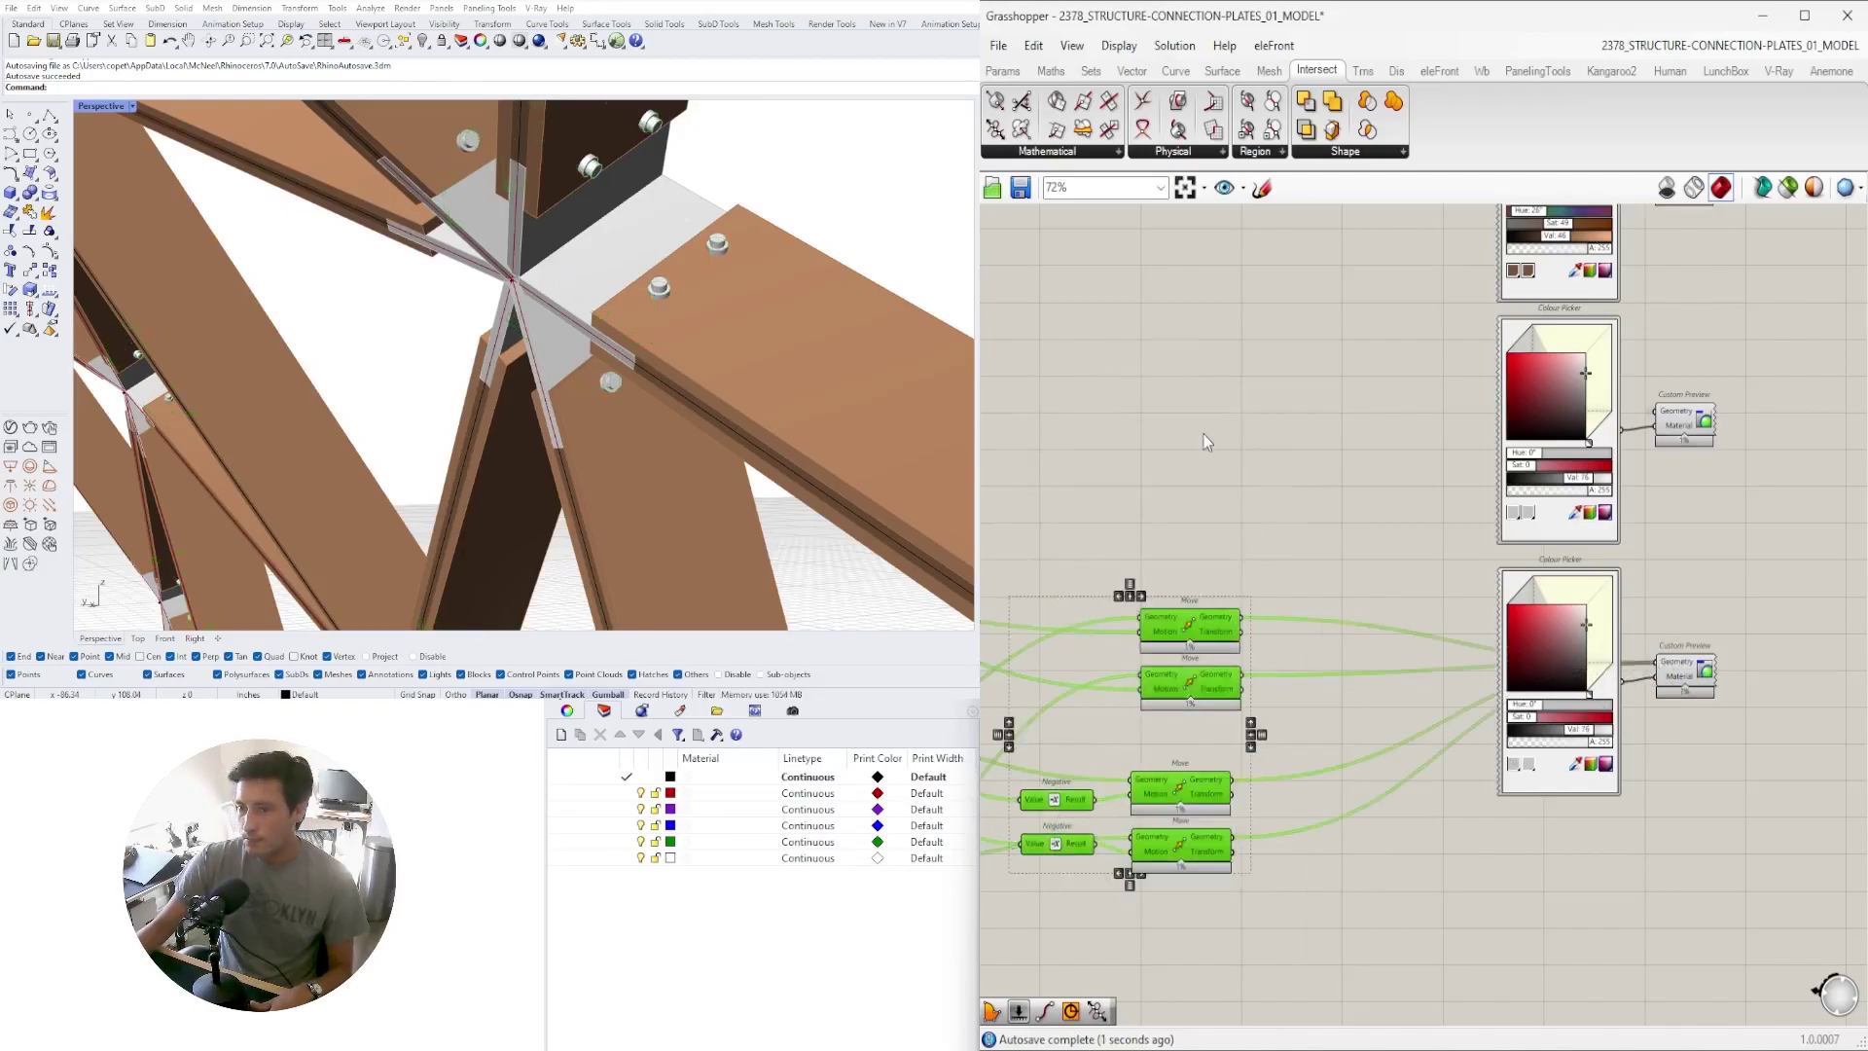
left_click(1206, 436)
Darken the bolts' Colour Picker to a grey with Hue 0°, Sat 0 and Val 37
scroll(1596, 650, "up", 5)
left_click_drag(1568, 625, 1630, 705)
scroll(633, 282, "down", 6)
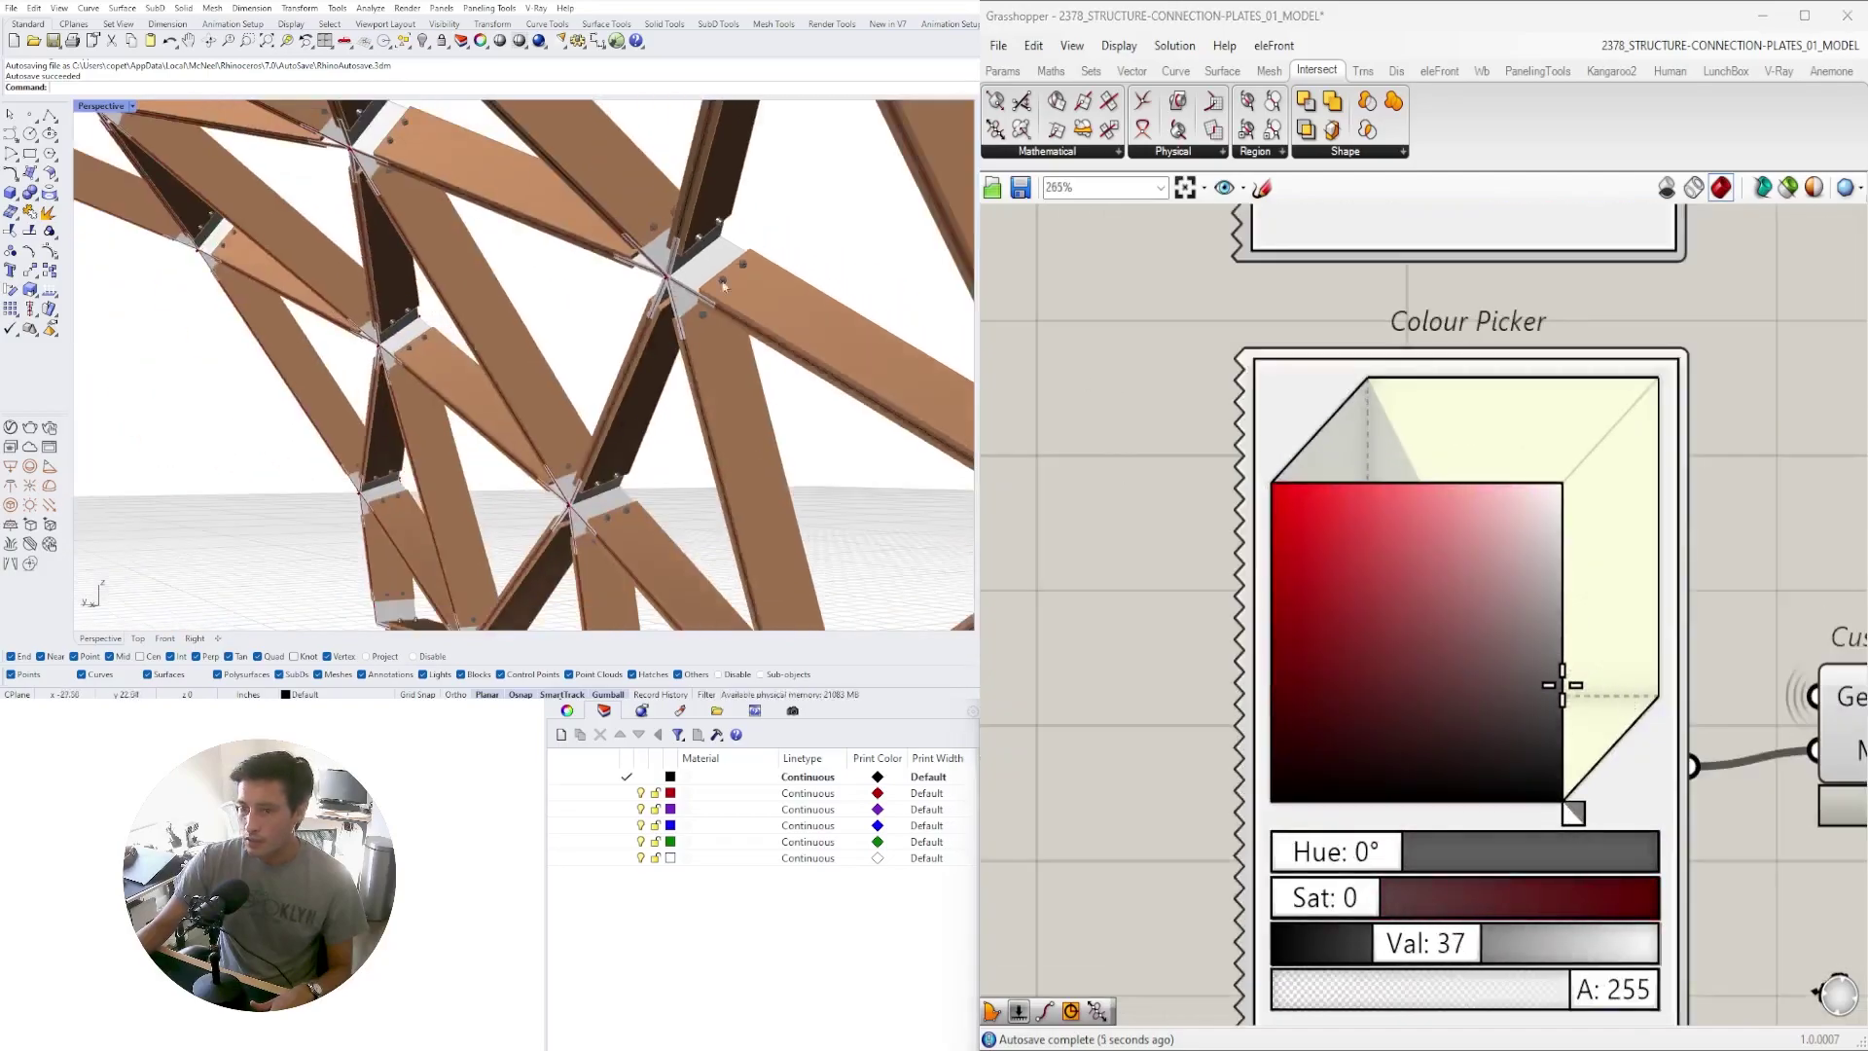
Examine the bolts and connection plates at several timber joints, and the whole vaulted structure, in the perspective view
right_click_drag(642, 321, 438, 375)
scroll(555, 199, "up", 8)
right_click_drag(565, 201, 661, 342)
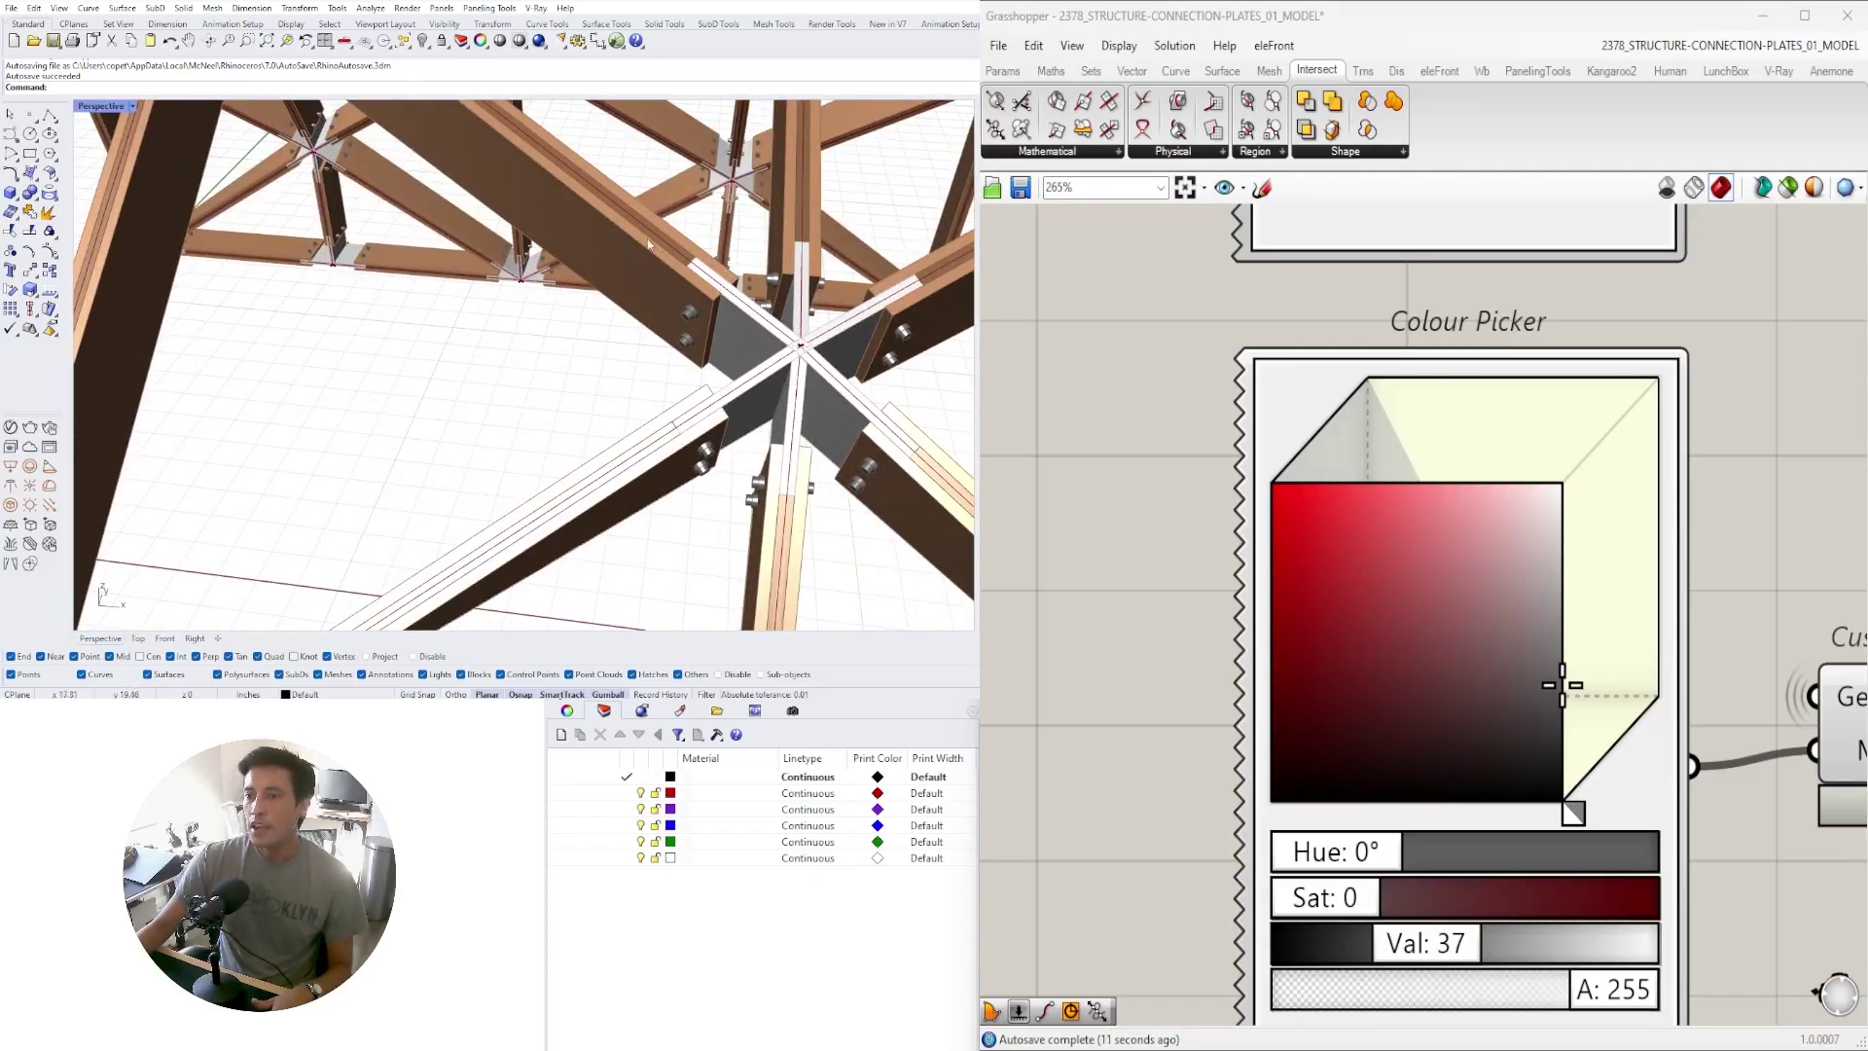
right_click_drag(757, 272, 795, 392)
scroll(461, 377, "up", 8)
scroll(461, 377, "down", 8)
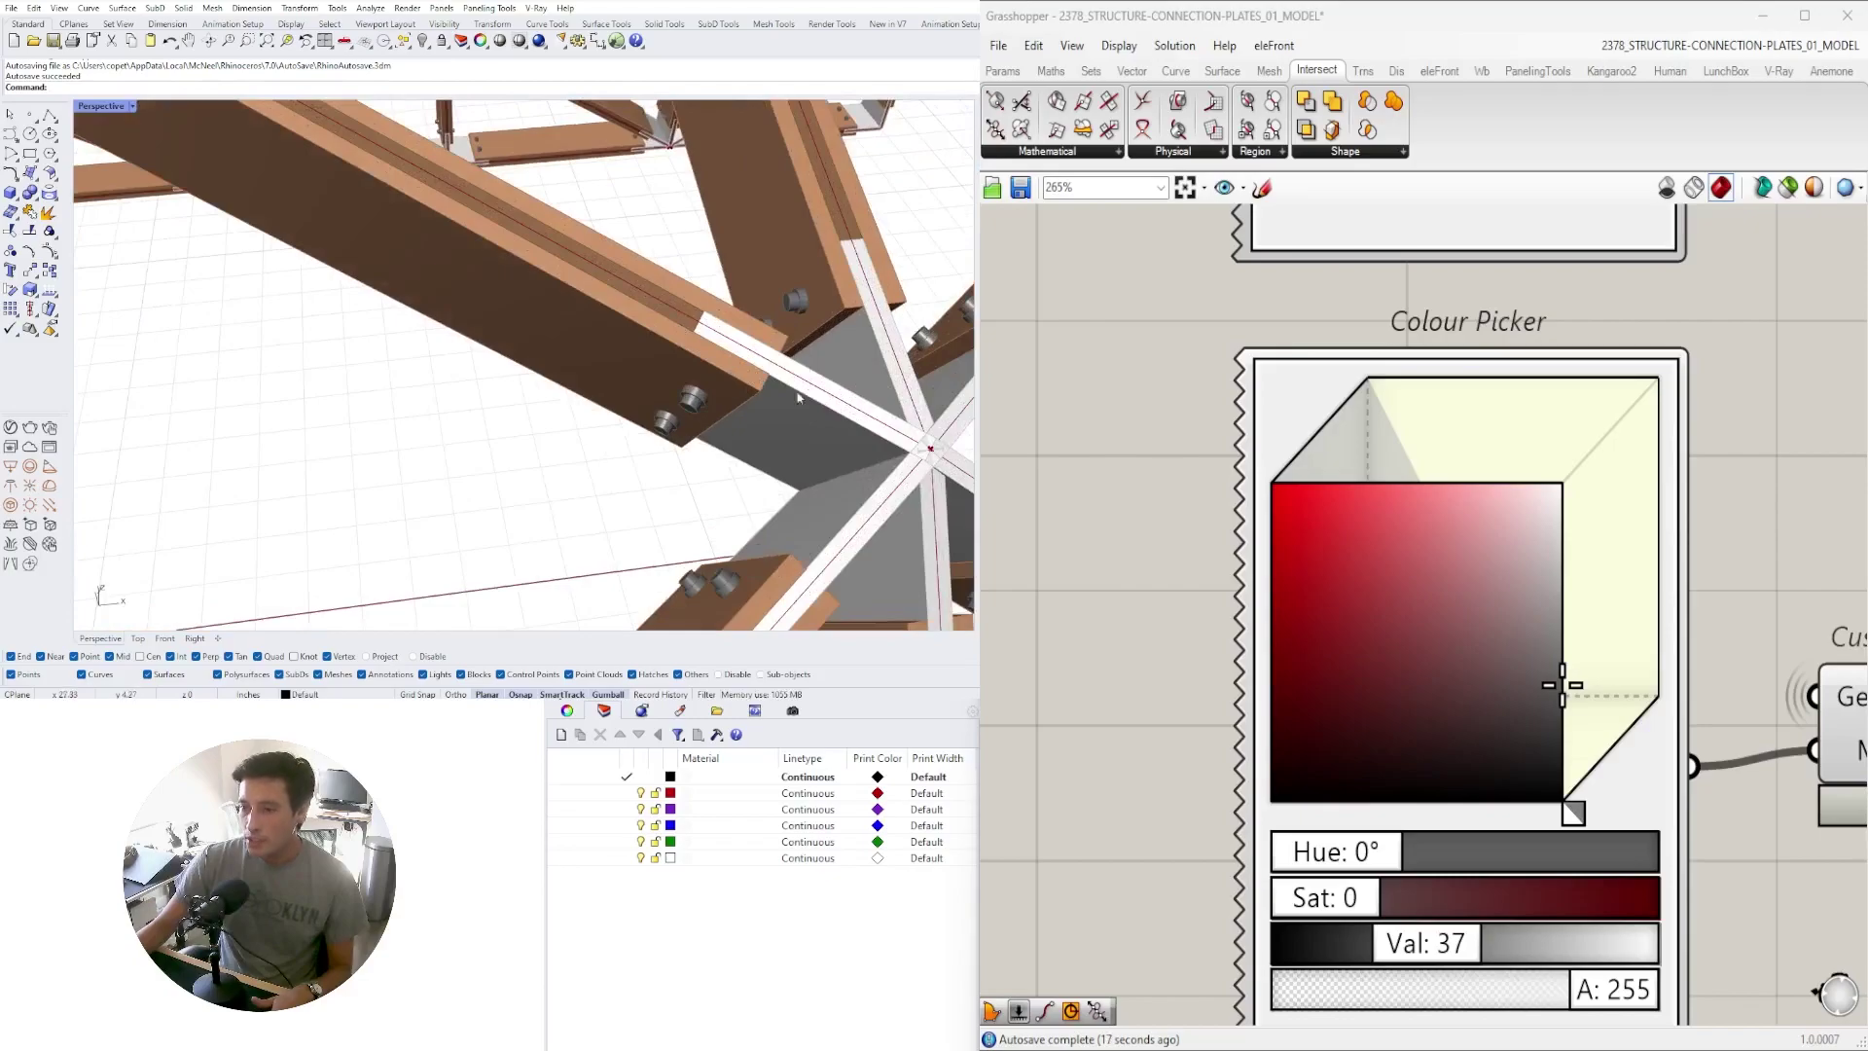
scroll(697, 350, "down", 10)
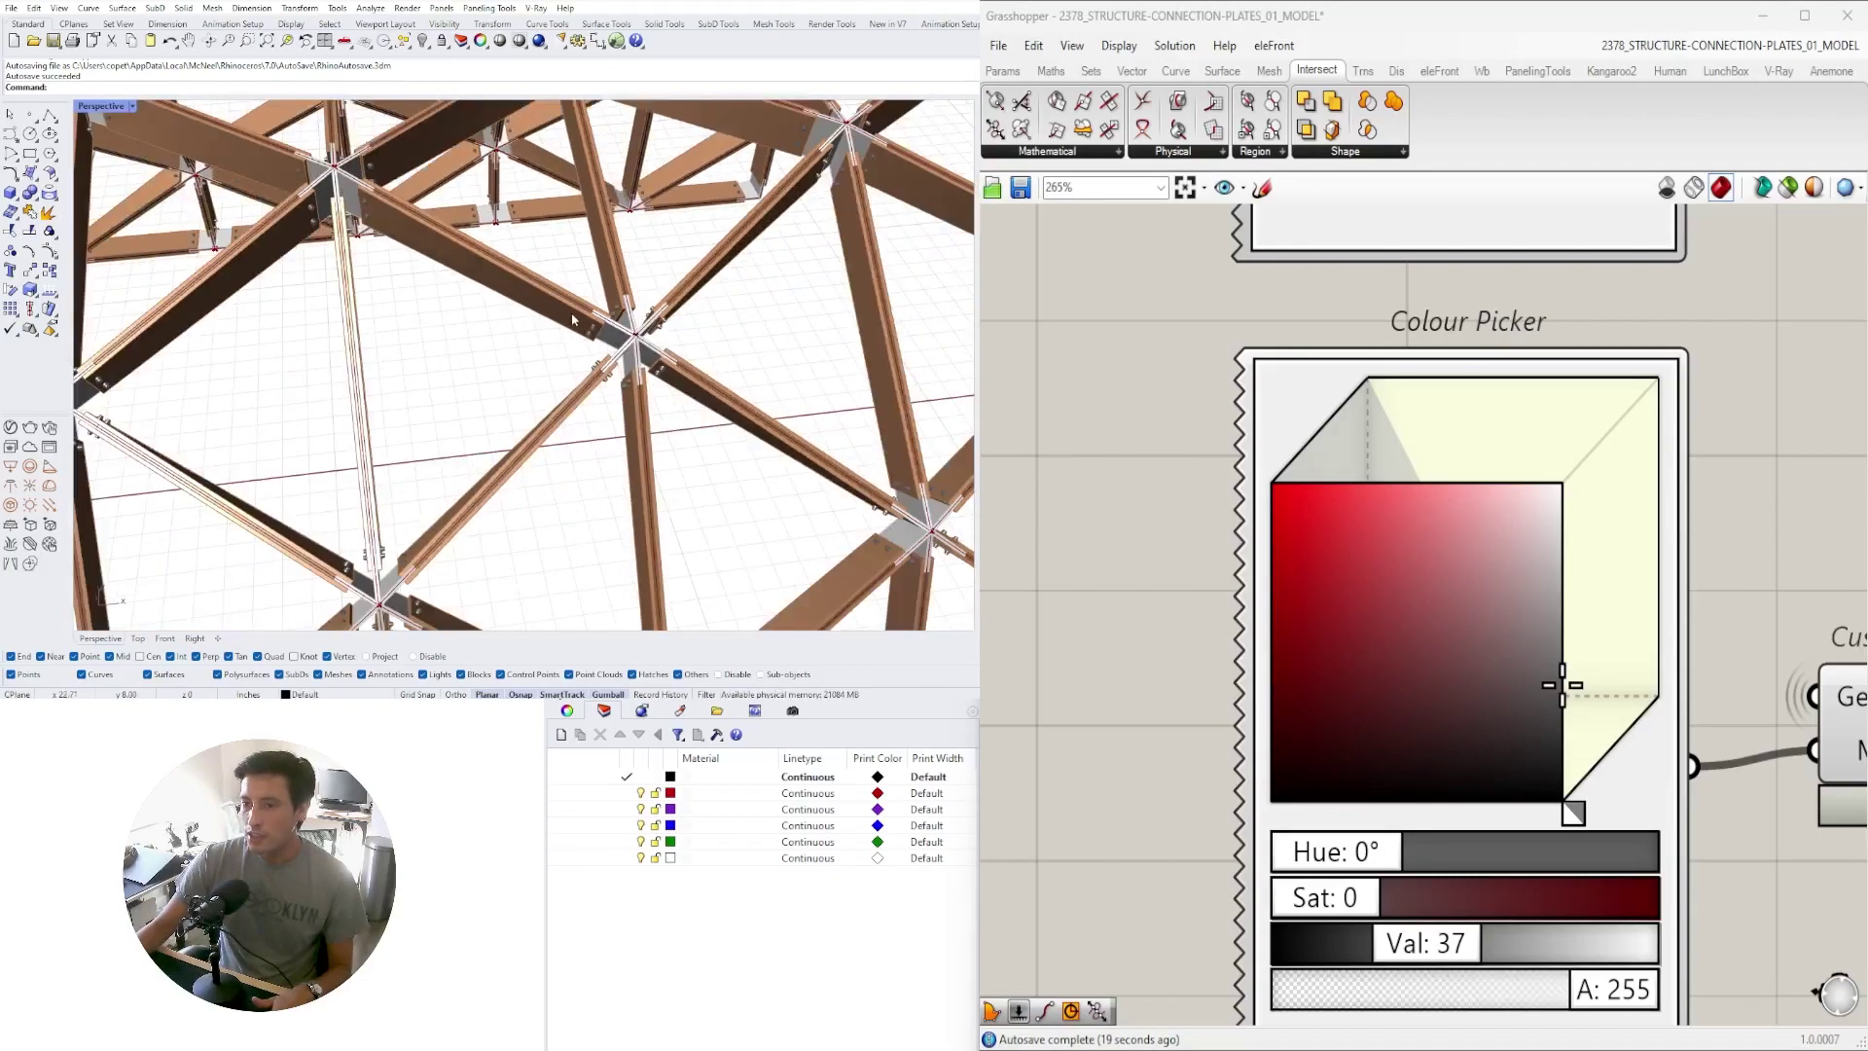
right_click_drag(502, 416, 555, 326)
scroll(545, 413, "up", 2)
right_click_drag(418, 403, 551, 236)
scroll(643, 292, "down", 4)
scroll(552, 244, "up", 8)
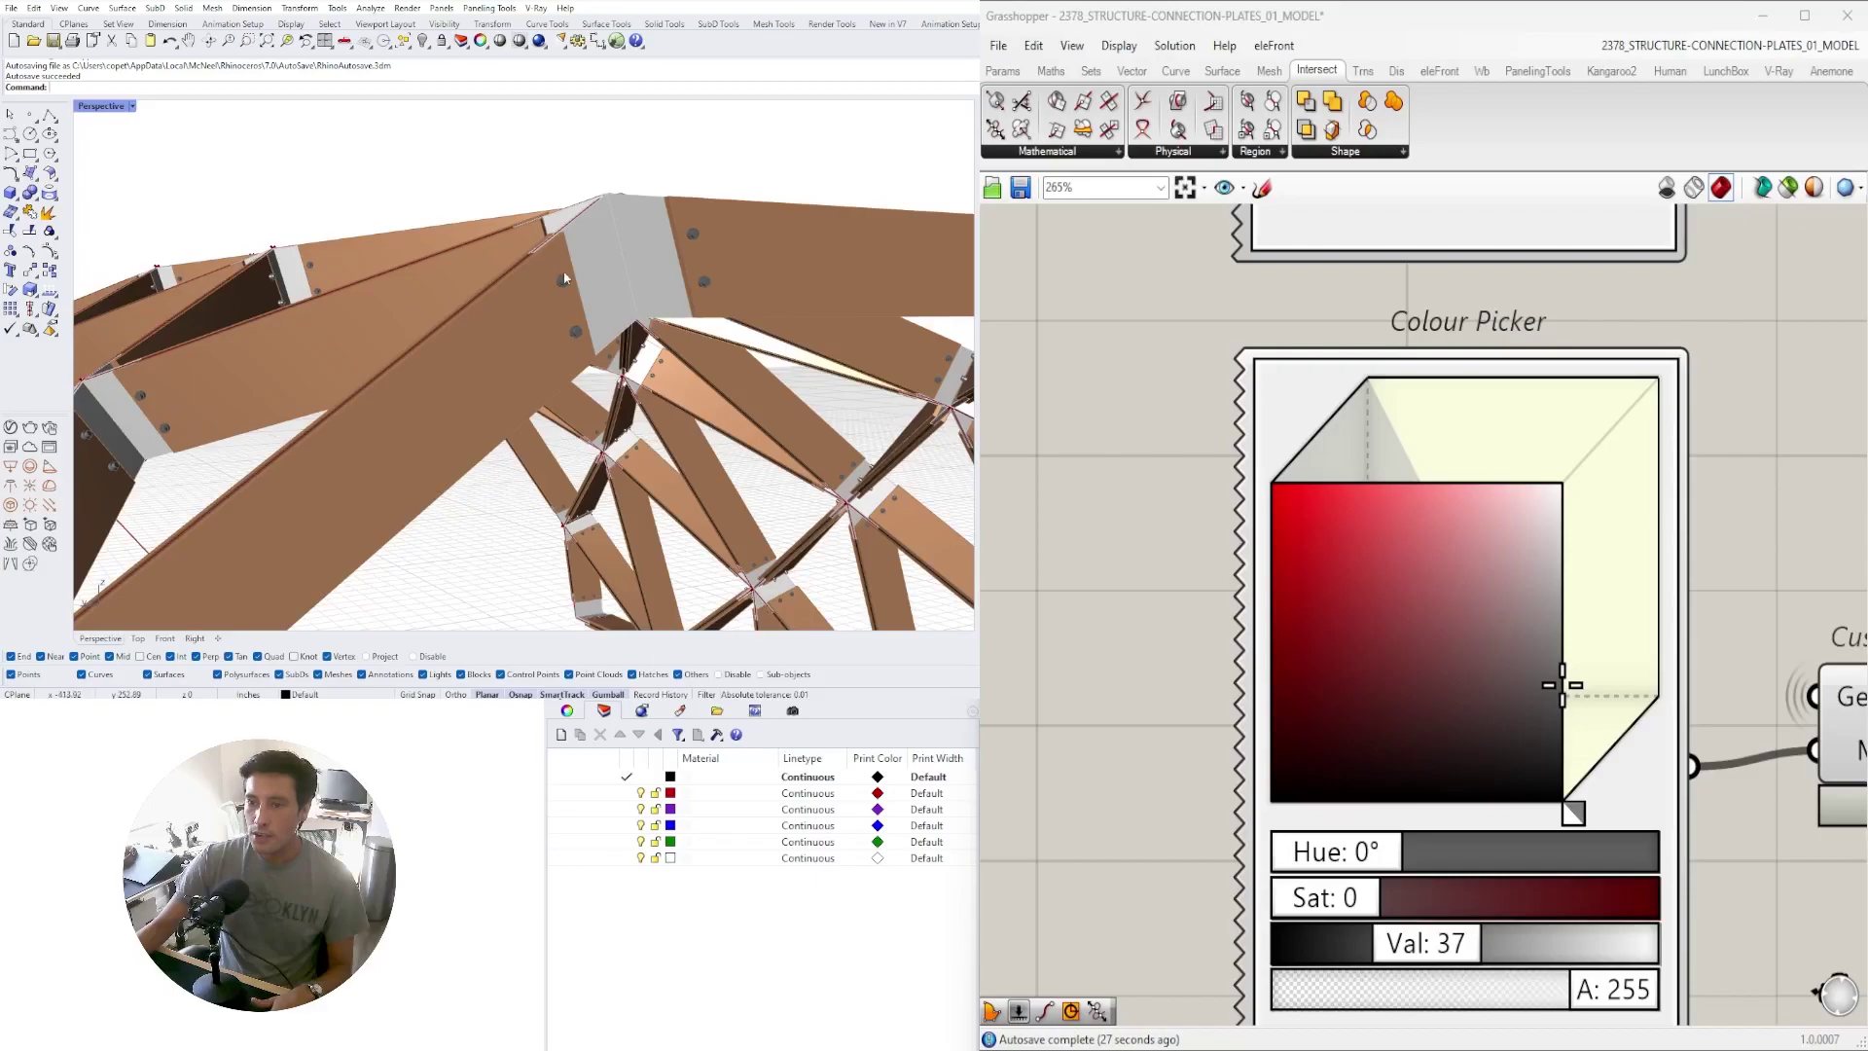
scroll(583, 282, "down", 8)
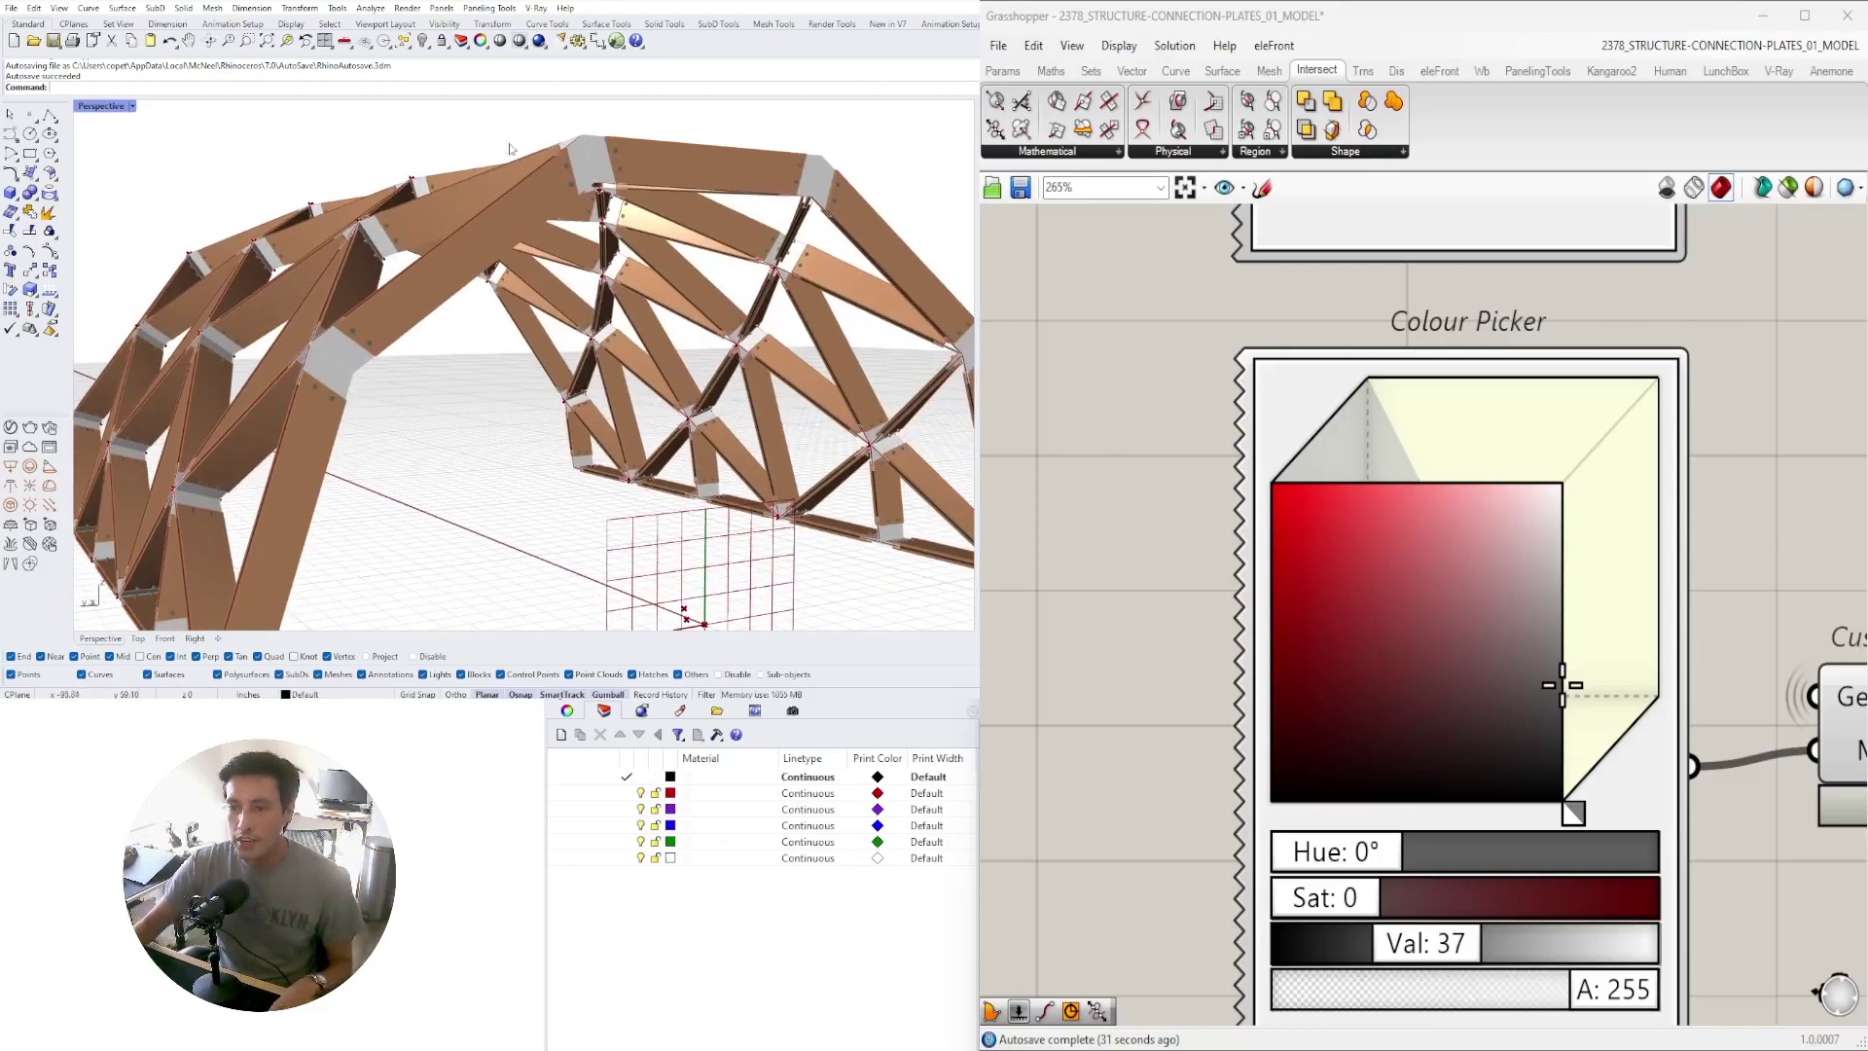
scroll(486, 352, "down", 2)
right_click_drag(486, 351, 511, 454)
scroll(525, 416, "up", 3)
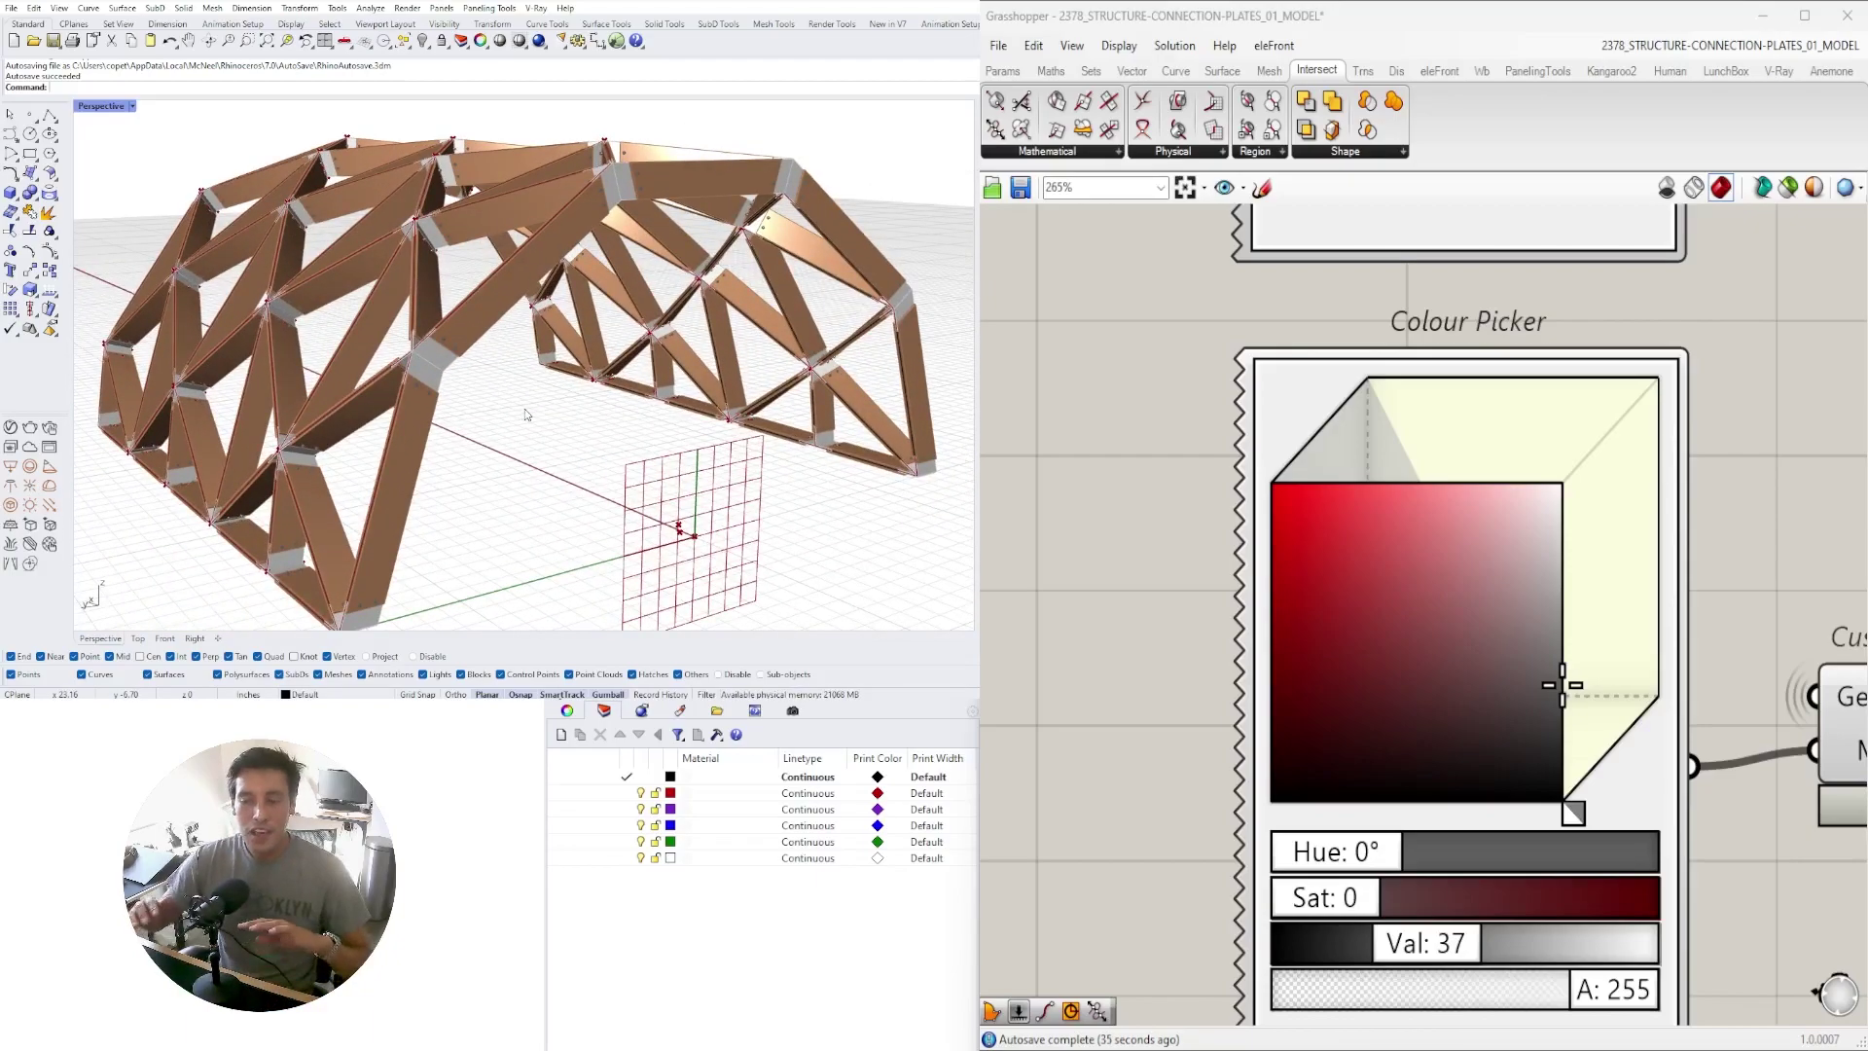